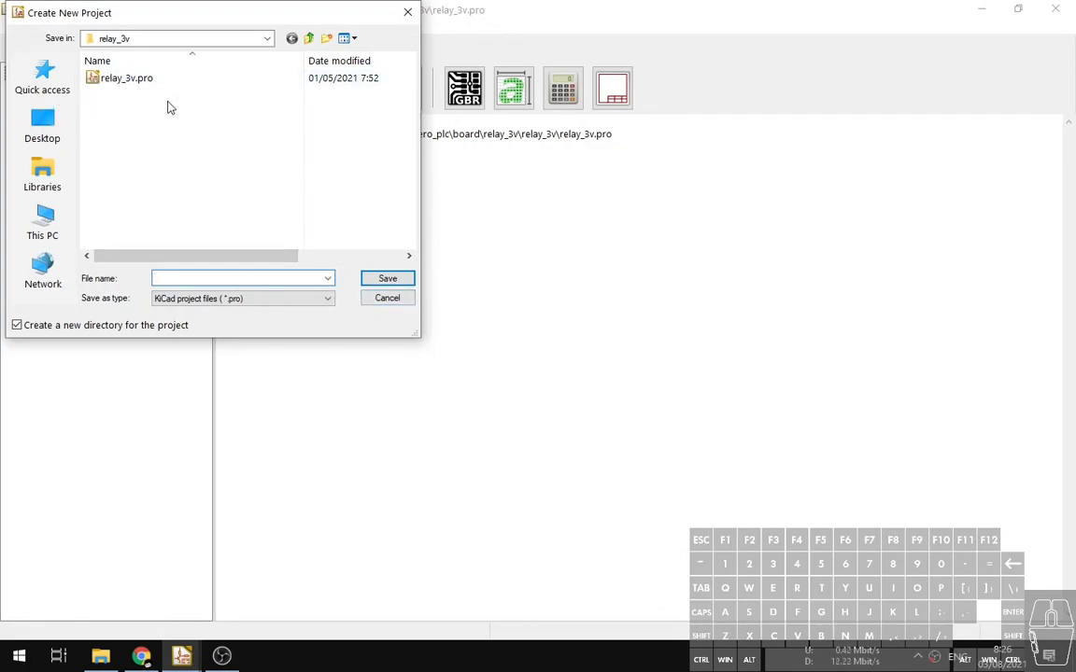
Cancel creating the new project and read the EESchema part of the KiCad workflow flowchart in the browser.
left_click(386, 298)
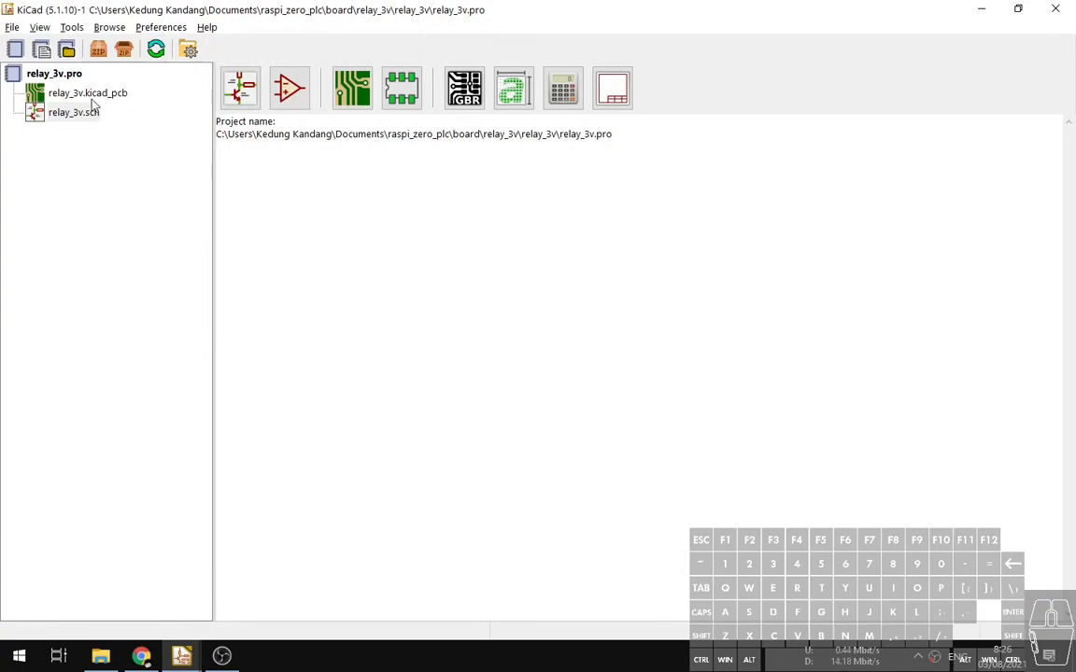
right_click(934, 657)
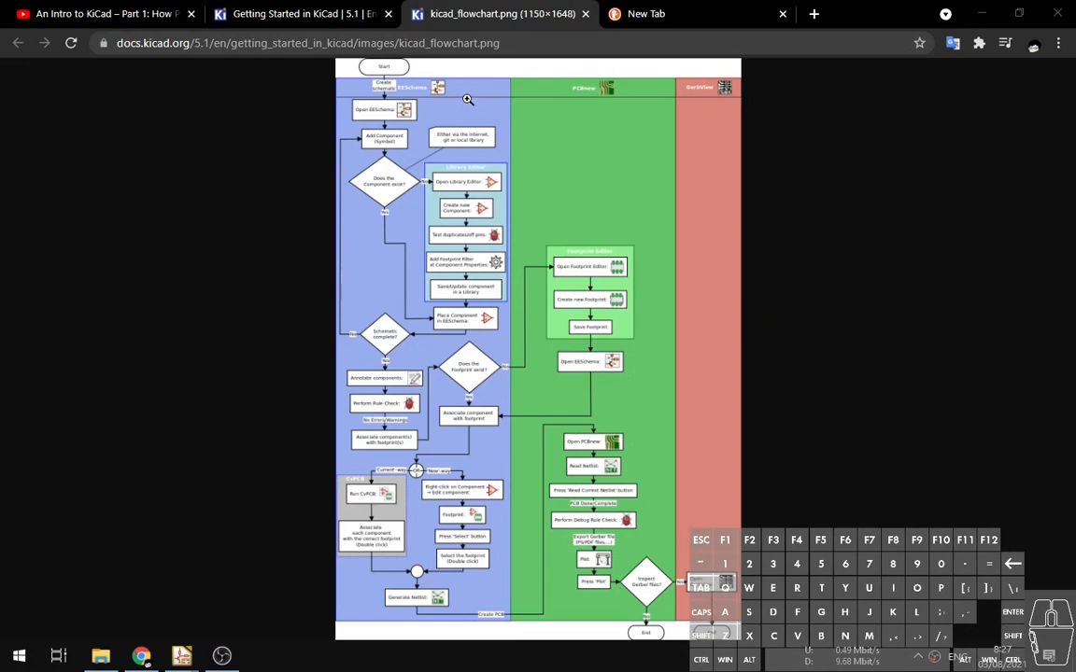
left_click(383, 86)
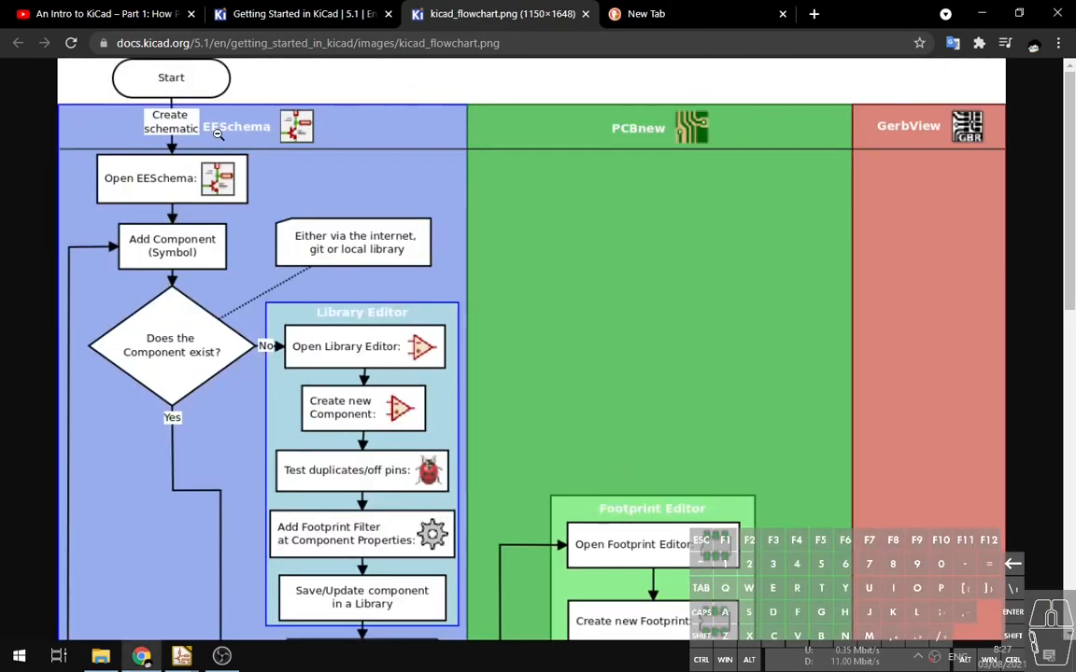
scroll(309, 194, "down", 2)
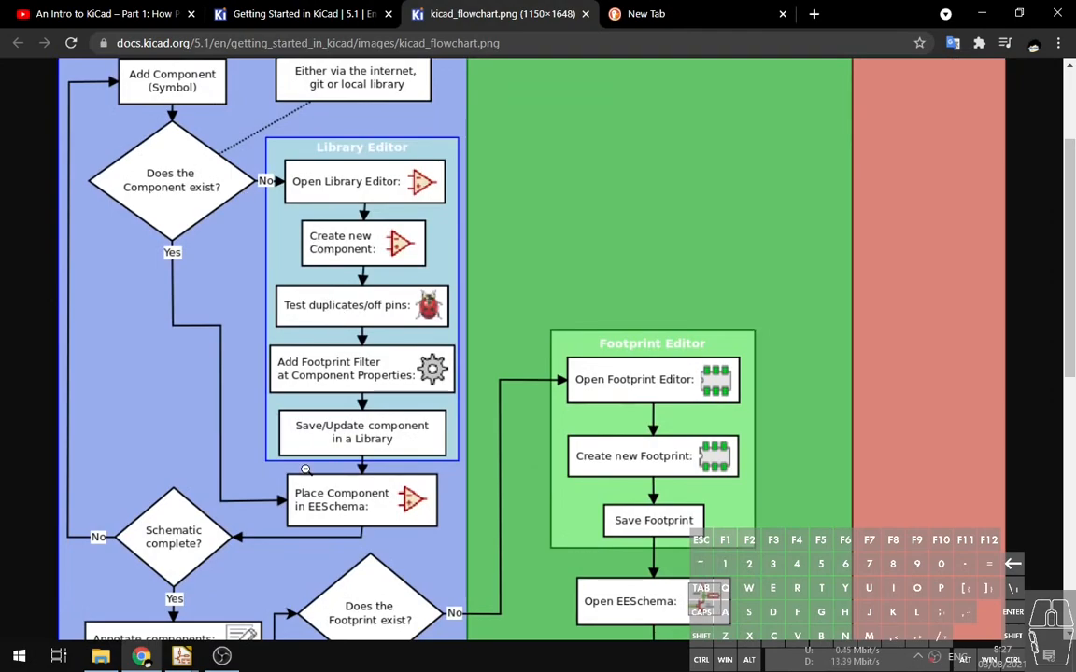
Switch to KiCad's project window and open the schematic relay_3v.sch.
mouse_move(192, 661)
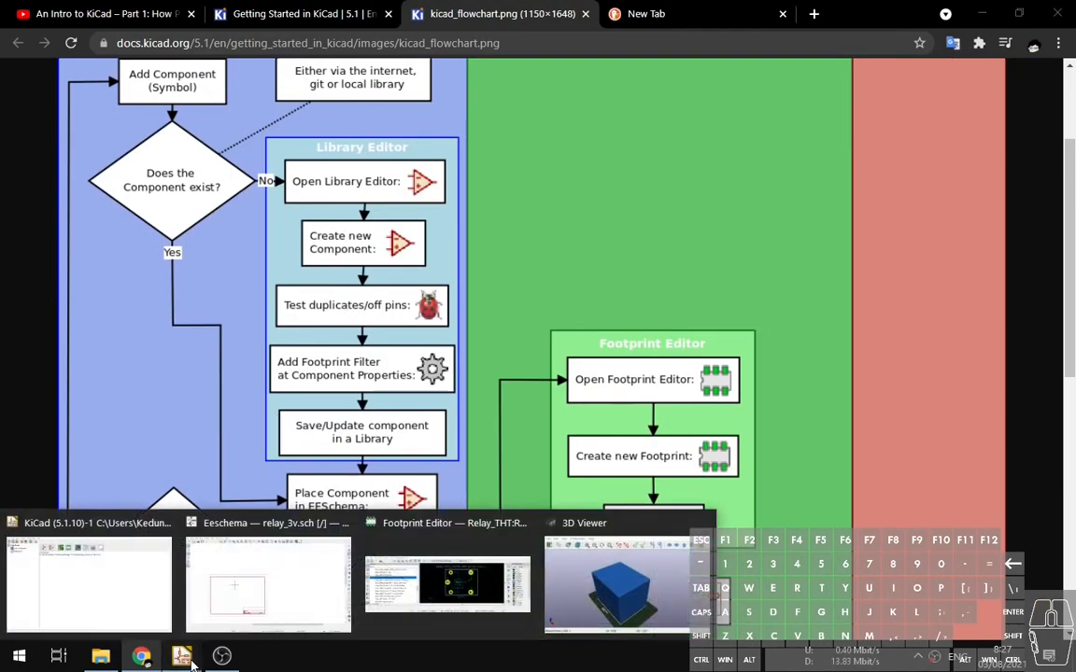
left_click(144, 598)
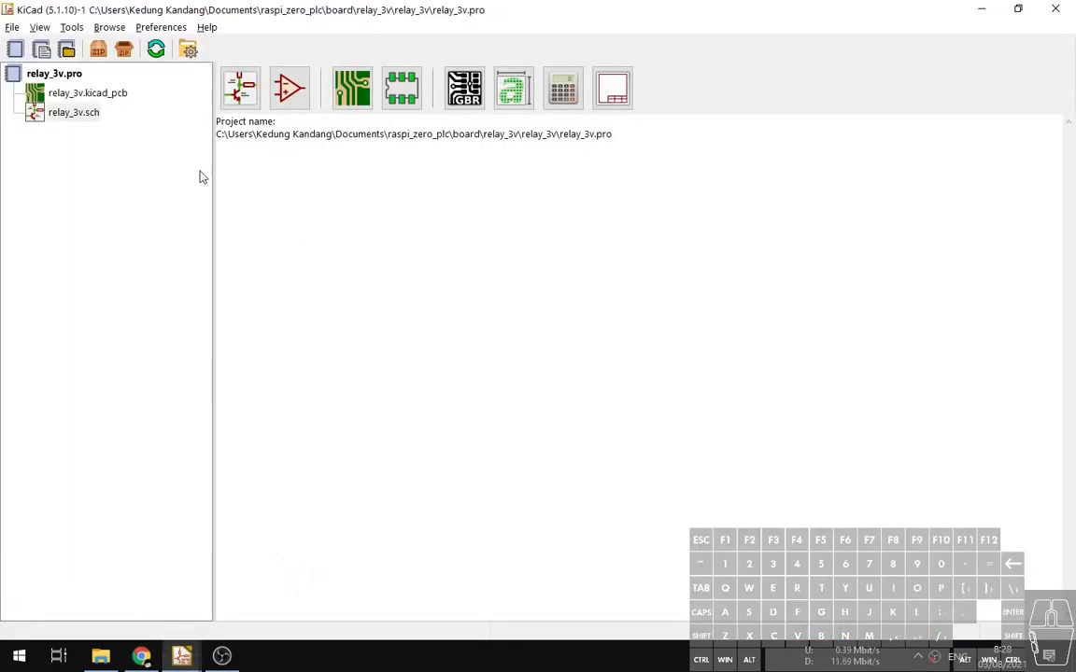
double_click(64, 112)
left_click(843, 41)
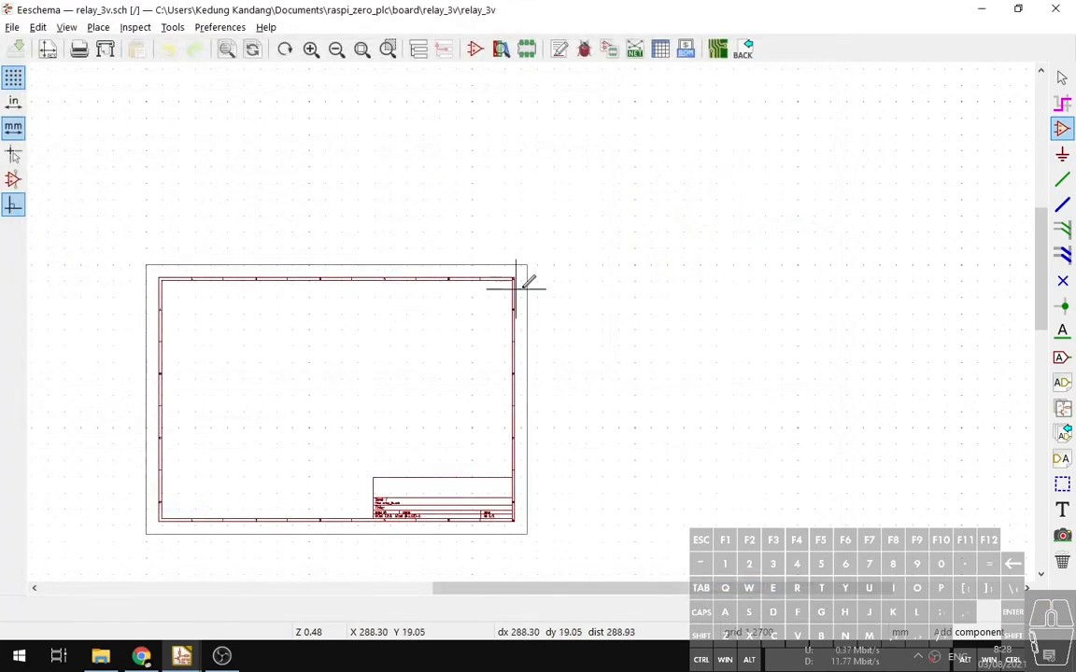
Reopen relay_3v.sch from the project window and maximize the schematic editor with the whole sheet in view.
left_click(978, 9)
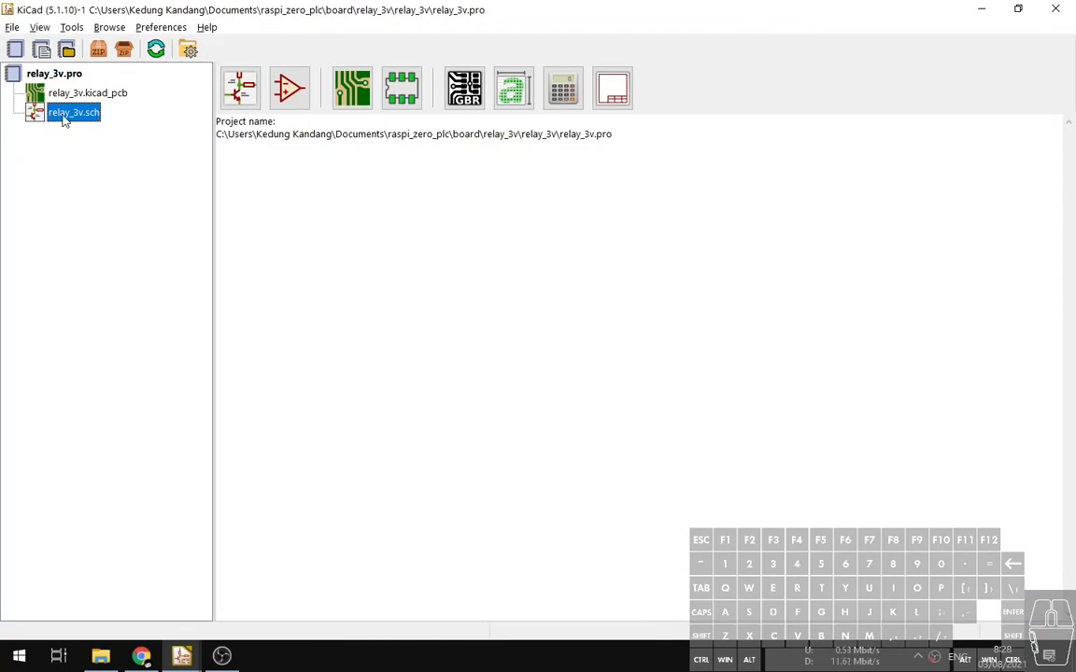
double_click(50, 119)
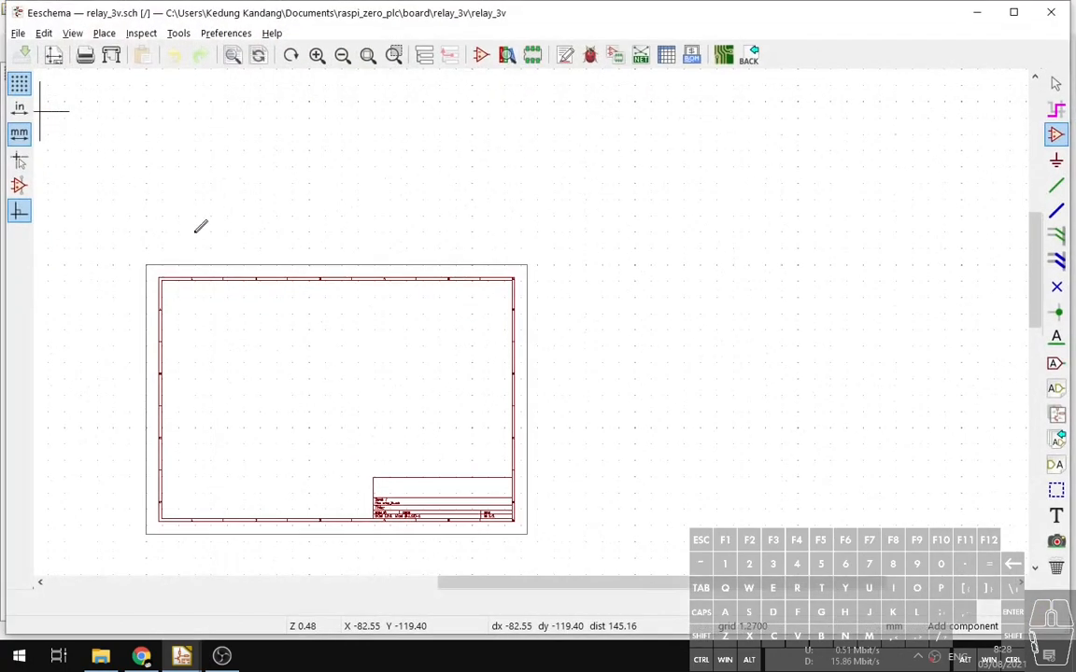
left_click(232, 262)
left_click(843, 42)
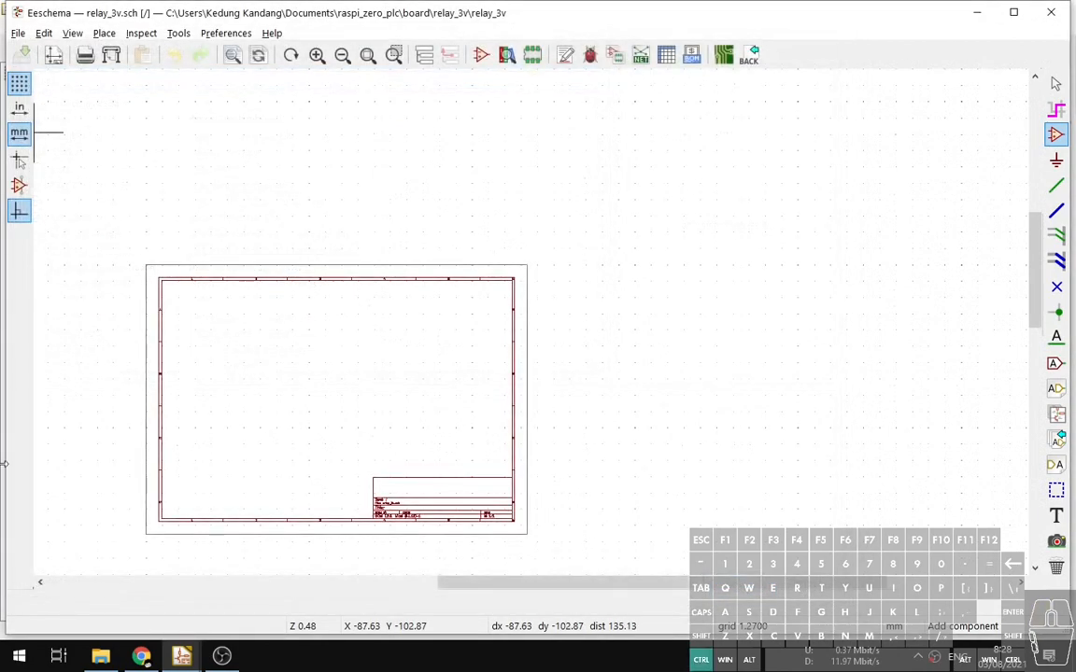
scroll(259, 383, "up", 1, "ctrl")
scroll(553, 479, "up", 1)
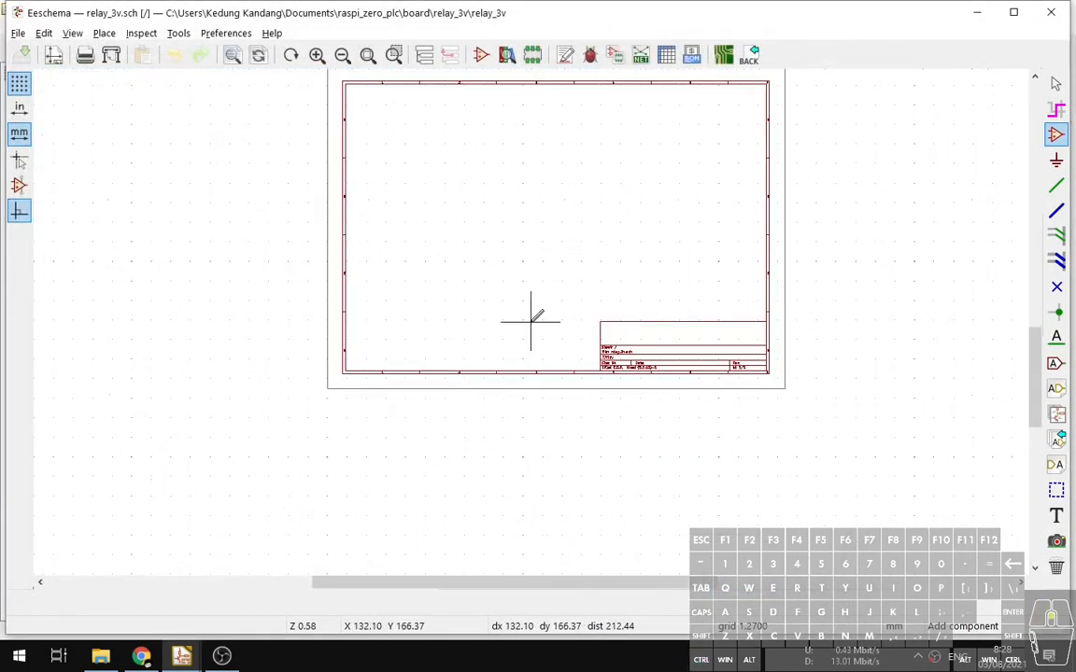
scroll(530, 320, "up", 1)
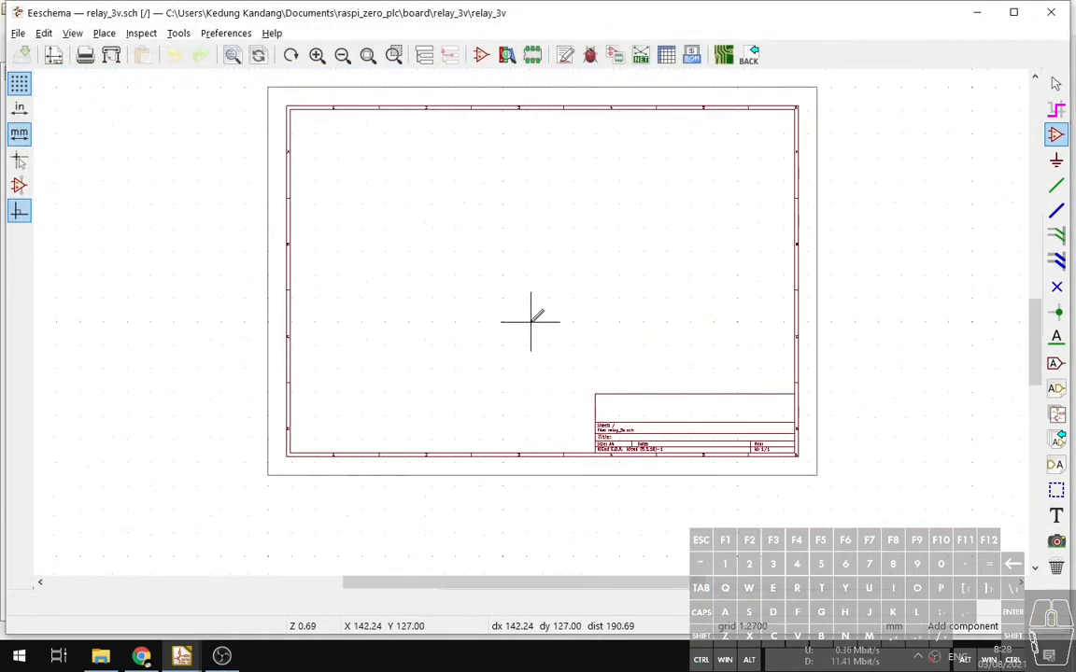
middle_click_drag(528, 383, 501, 401)
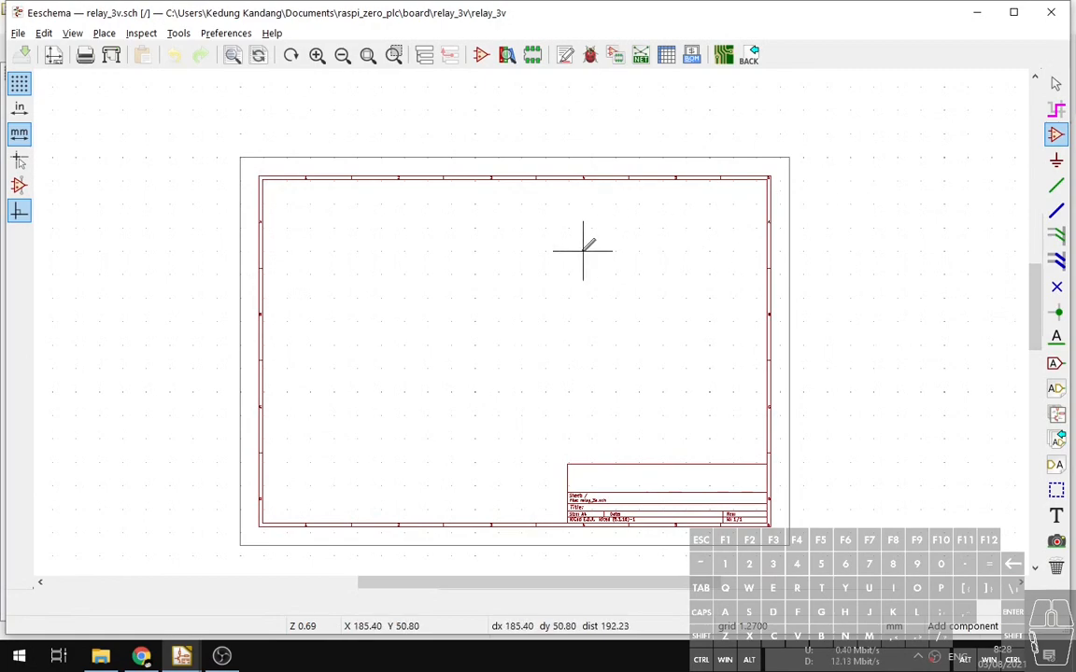
left_click(1018, 16)
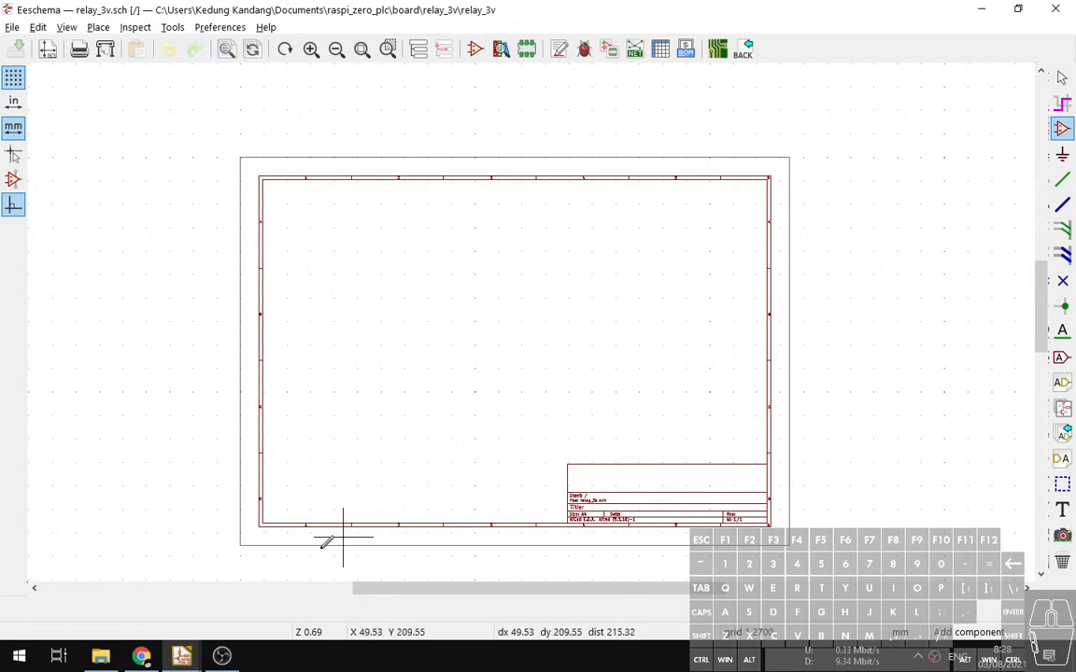
Switch to the browser, open the bookmarked RELAY MODULE 2 CHANNEL product page from PCB DESIGN, and dismiss the sign-in offer.
left_click(142, 657)
left_click(654, 13)
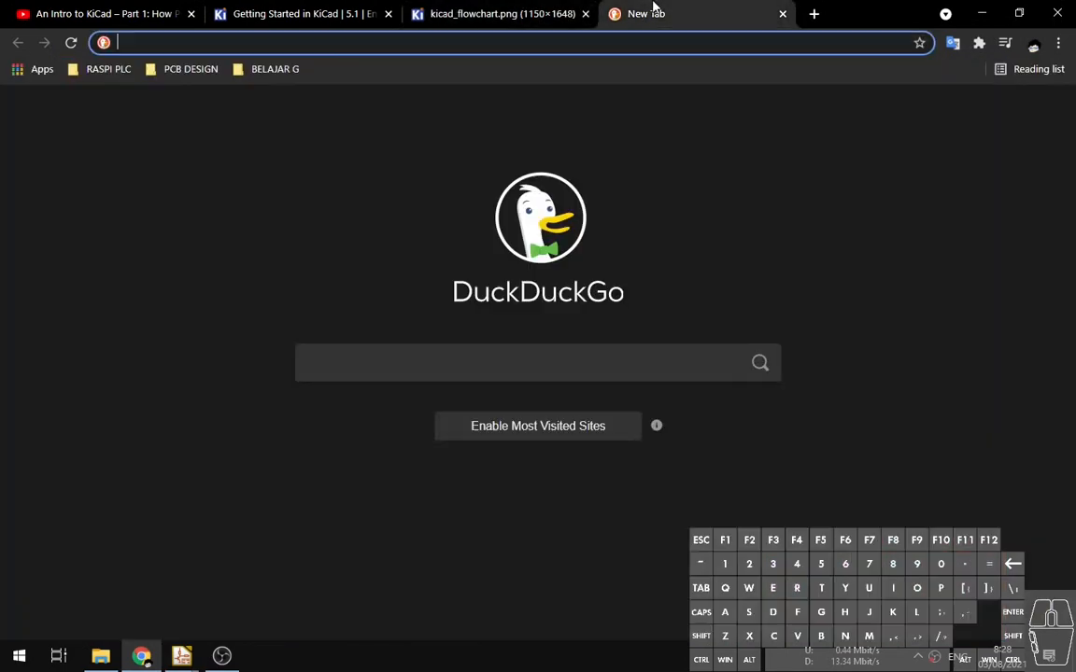
left_click(101, 68)
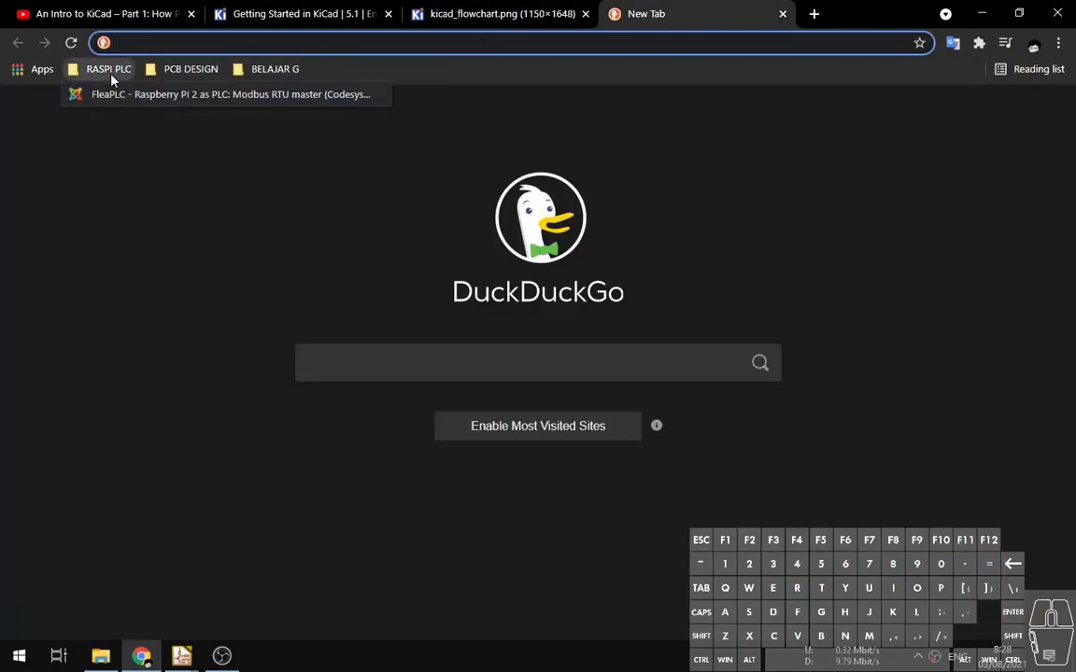
mouse_move(262, 83)
mouse_move(201, 77)
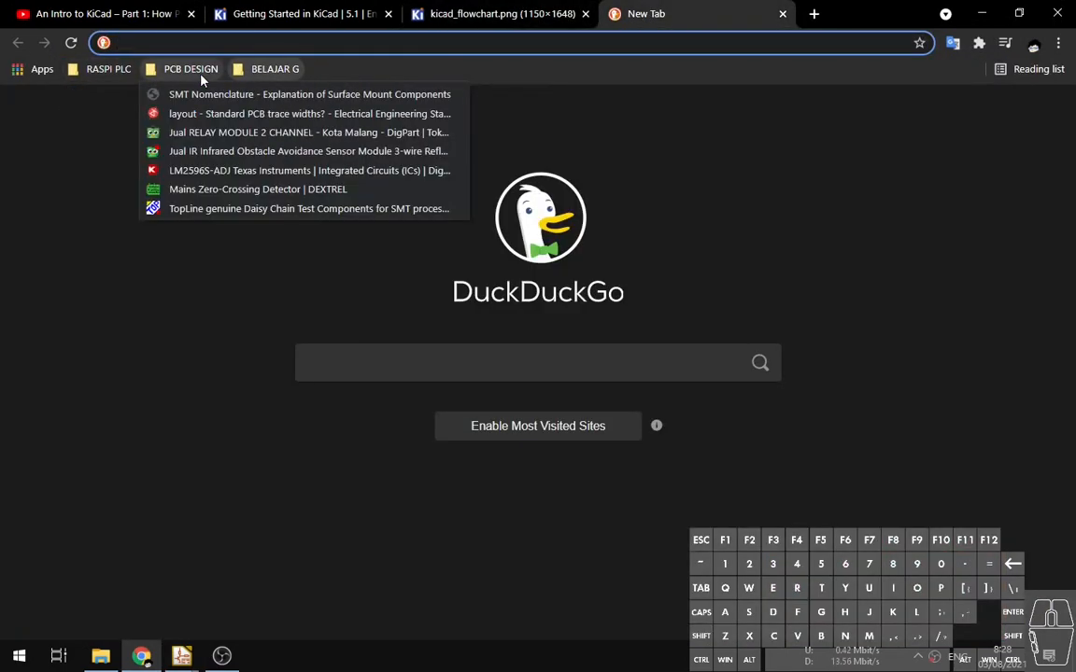
left_click(199, 139)
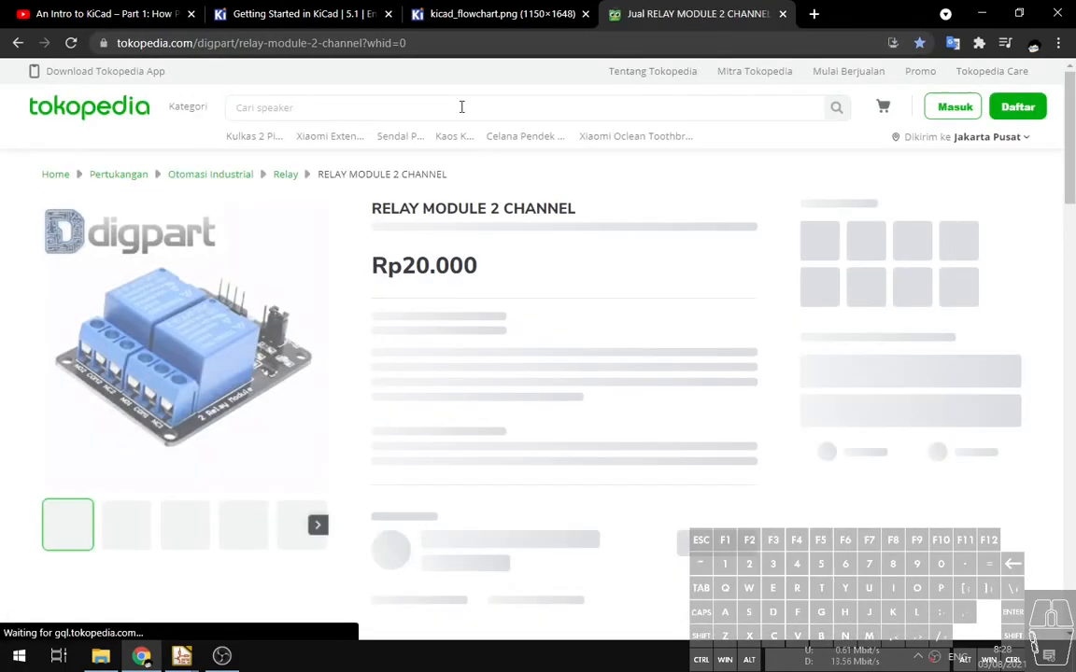
left_click(997, 153)
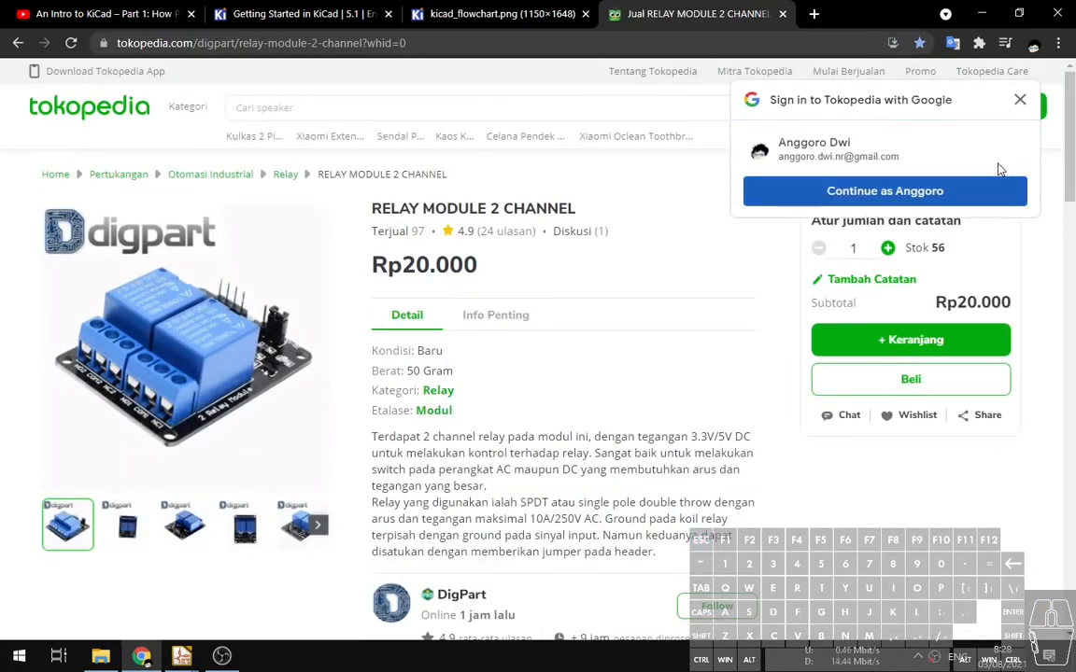
left_click(1019, 99)
Open the relay module's top-view product photo at full size in a separate browser tab.
left_click(245, 529)
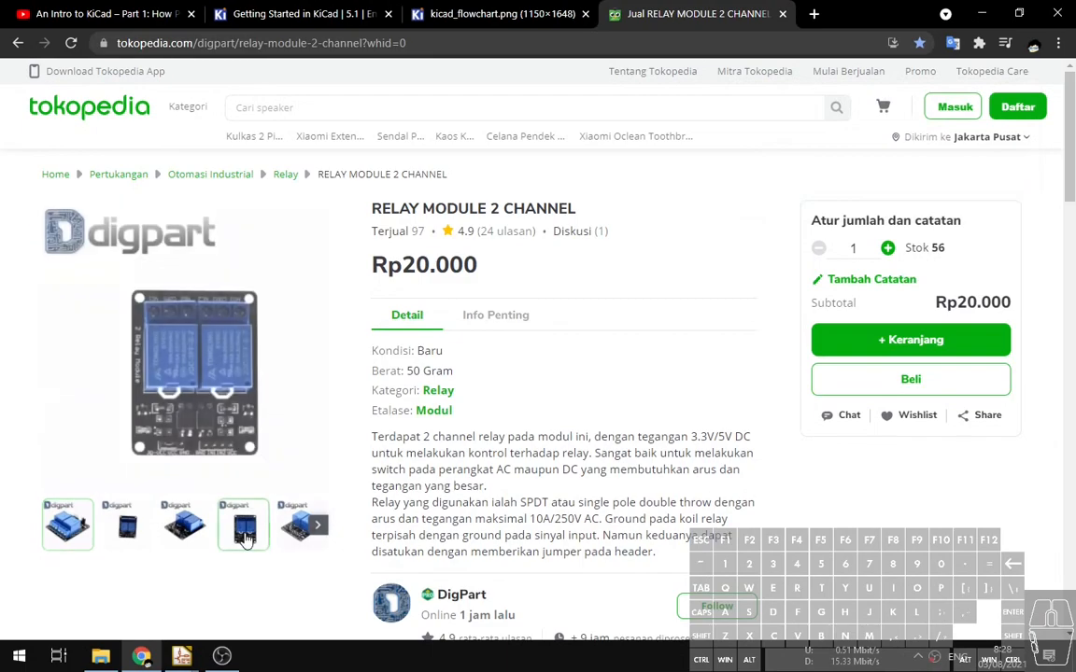
left_click(211, 356)
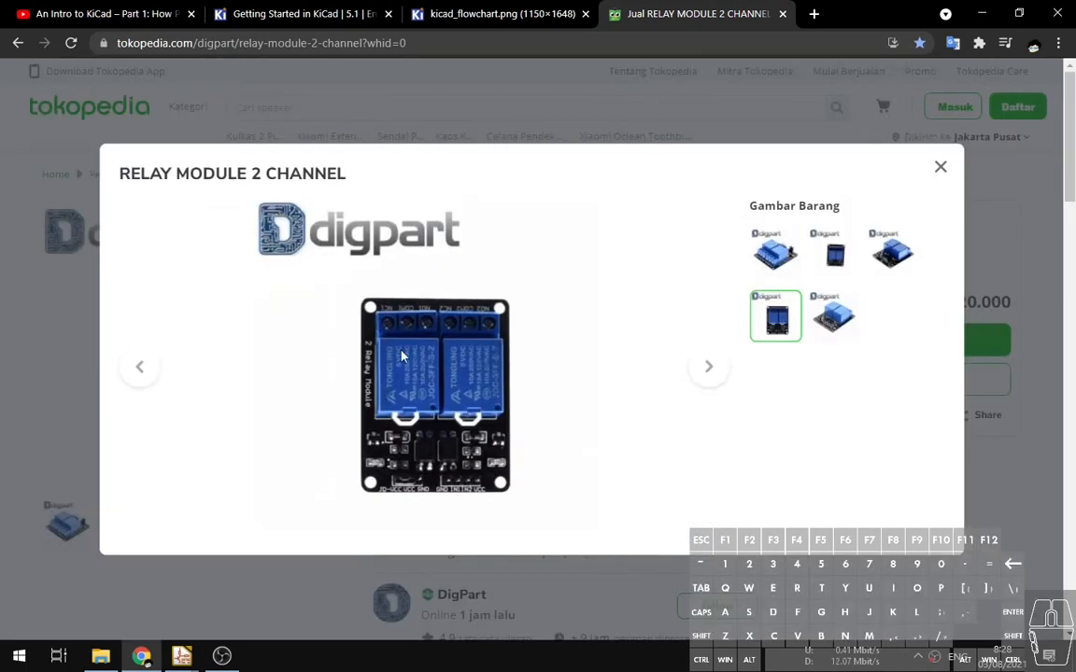
right_click(425, 400)
left_click(469, 407)
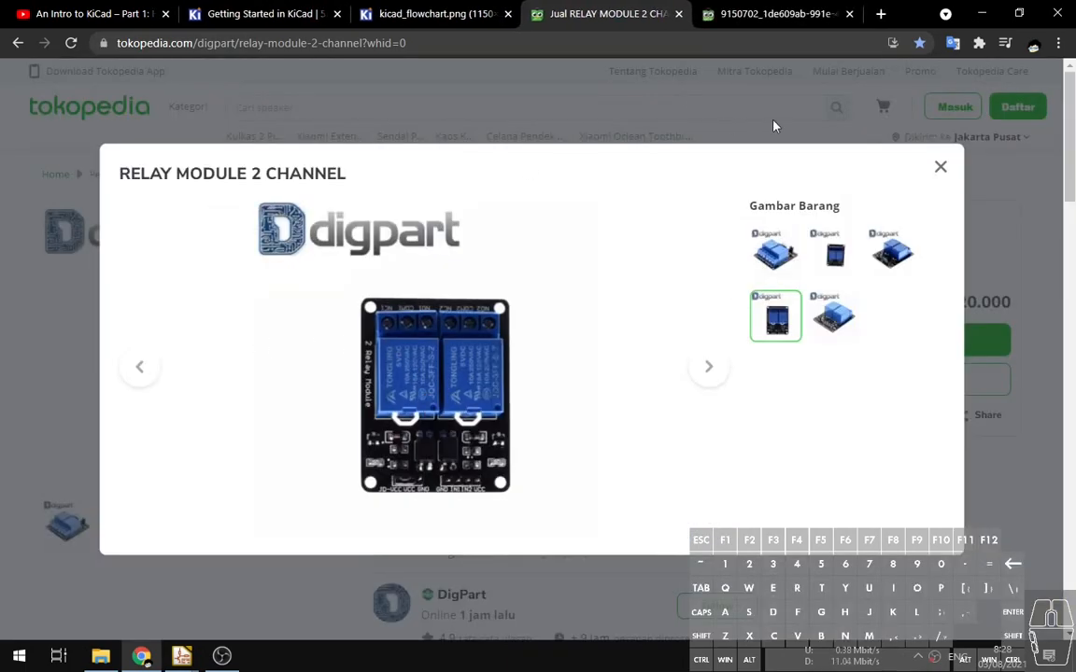
left_click(941, 167)
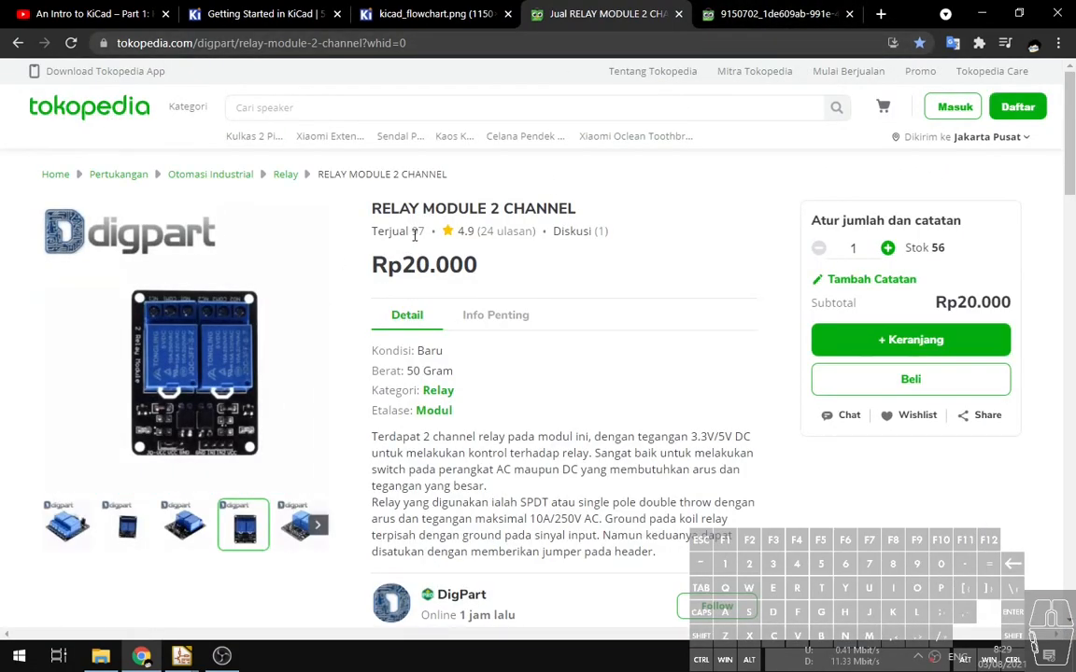
left_click(757, 25)
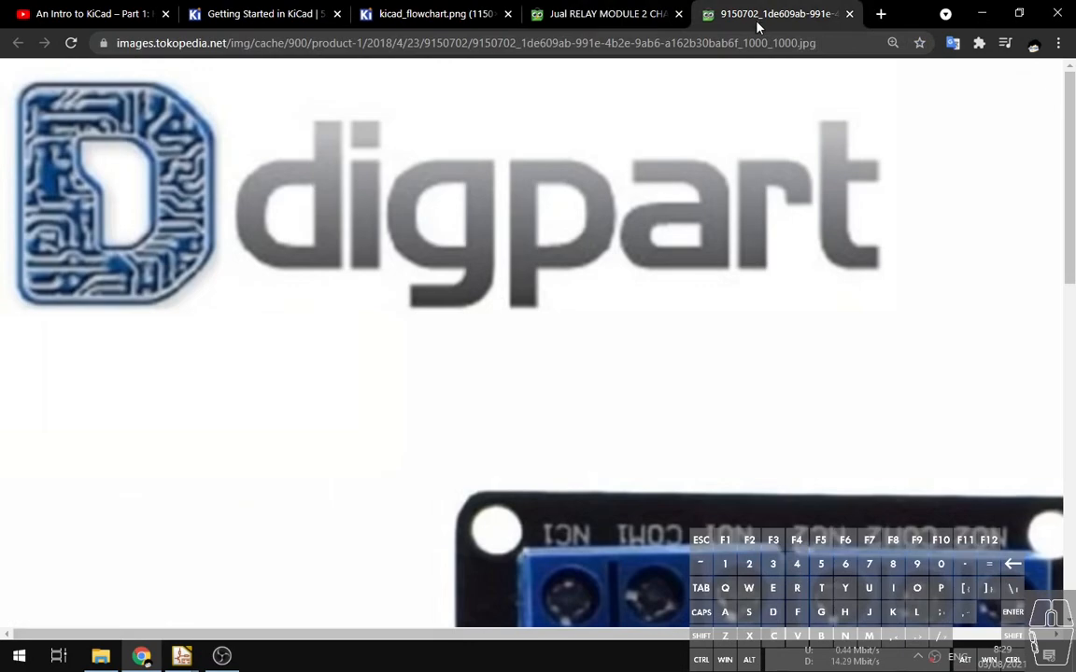
Examine the enlarged module photo for the relay's part markings and the surrounding board components.
scroll(547, 403, "down", 6)
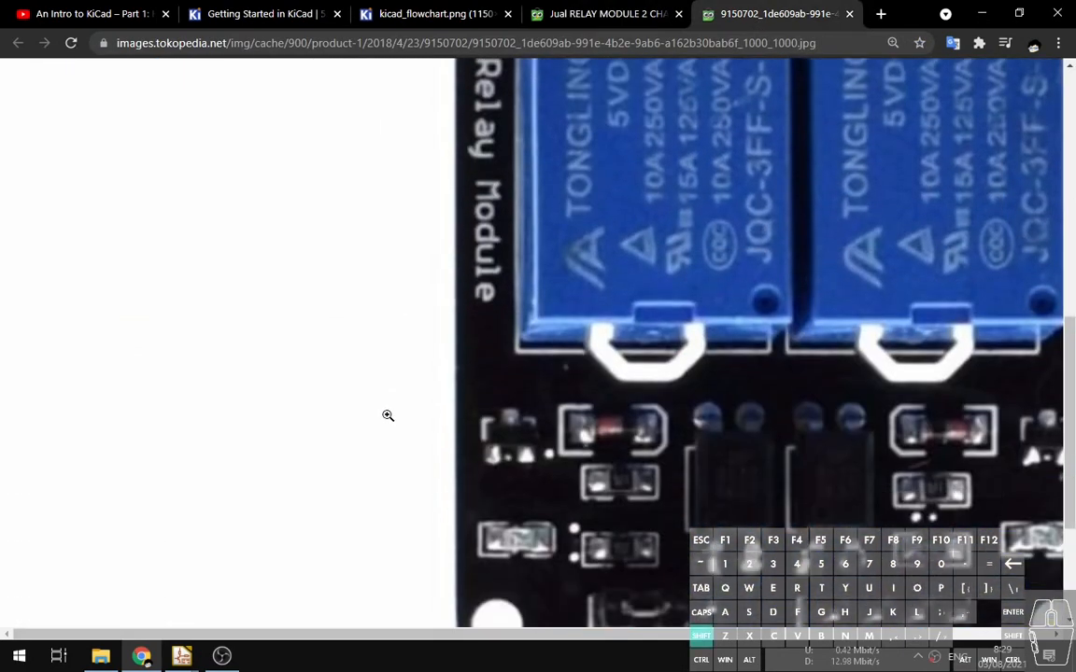
scroll(387, 415, "down", 6, "shift")
scroll(386, 414, "up", 3, "shift")
scroll(422, 453, "up", 3)
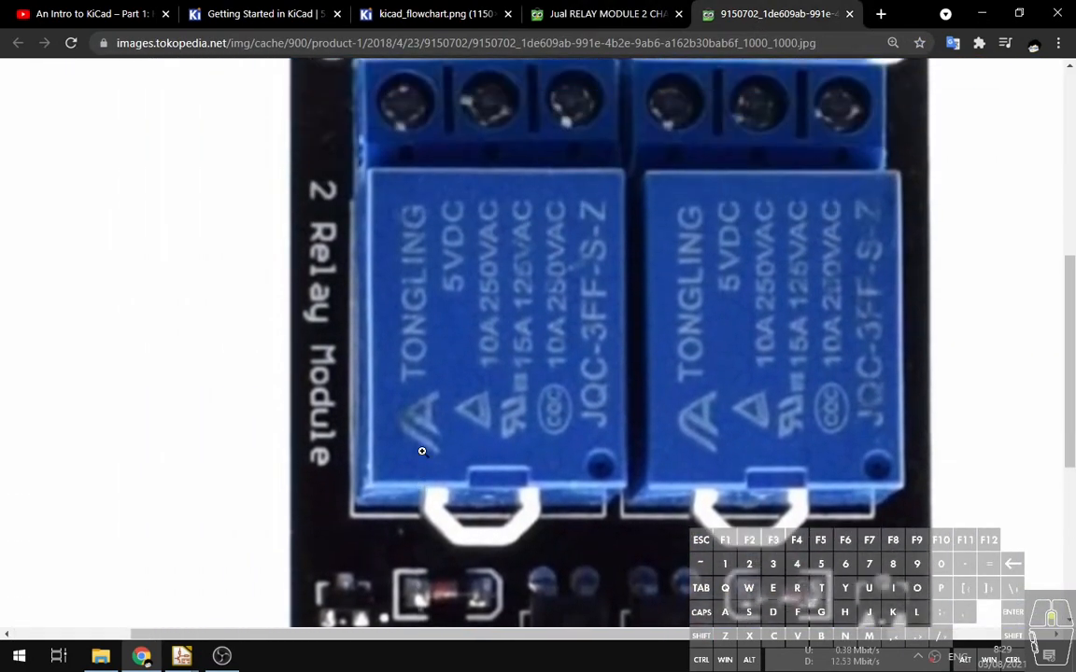
scroll(618, 245, "up", 2)
scroll(489, 171, "down", 2)
scroll(467, 275, "down", 2)
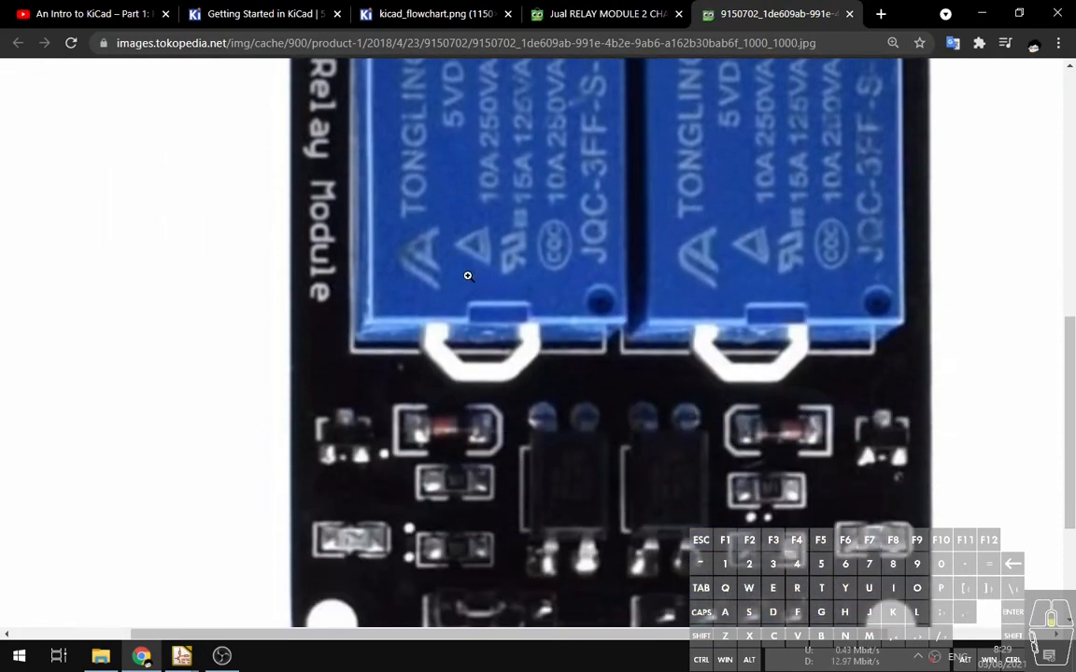
scroll(467, 280, "down", 2)
scroll(678, 469, "up", 3)
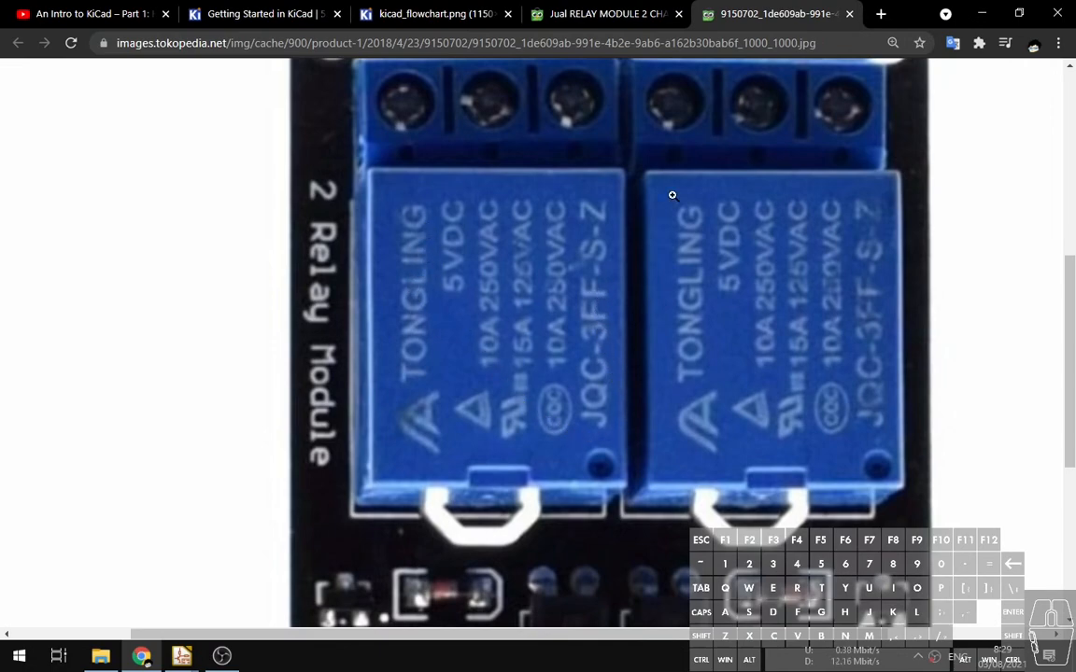
Search the web for "TONGLING JQC 3FF" in a new browser tab.
left_click(879, 16)
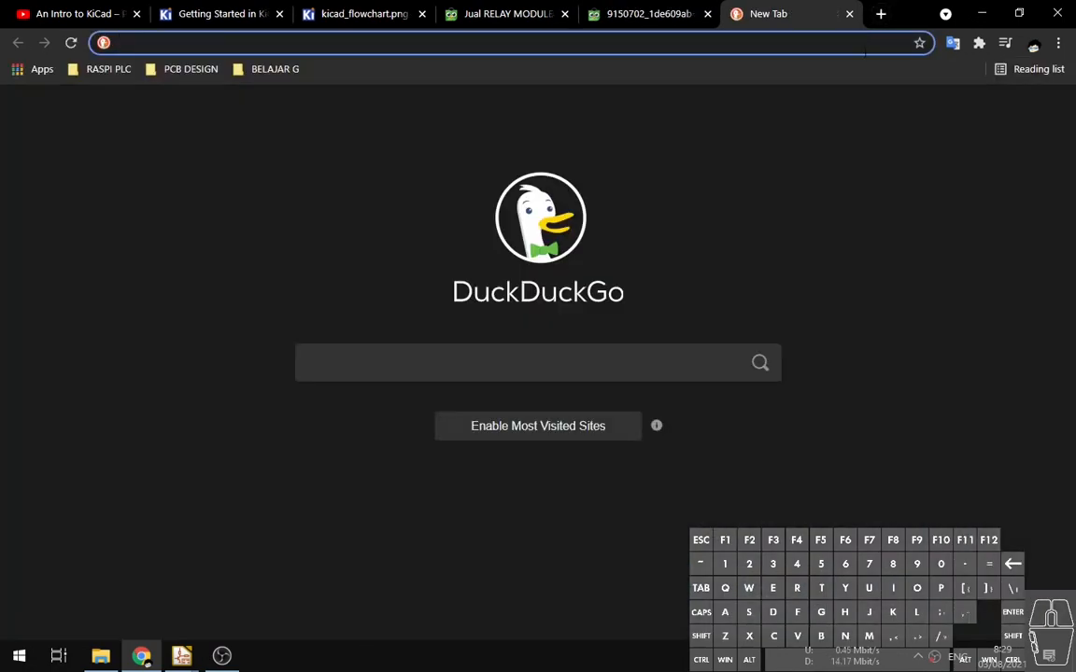
type("TONGLING")
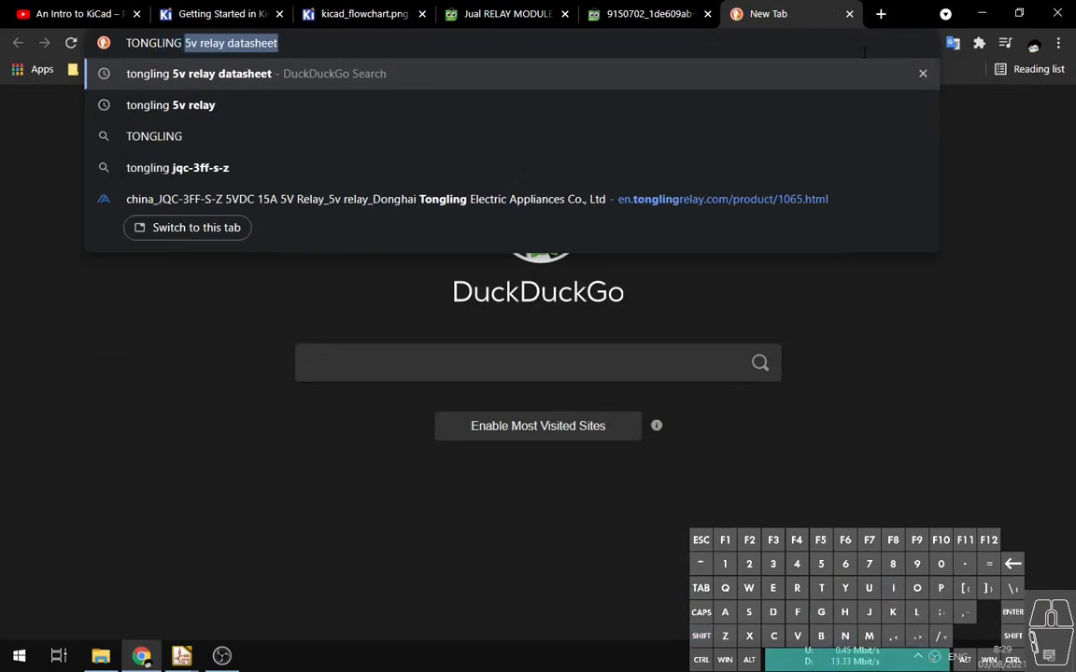
type(" JQ")
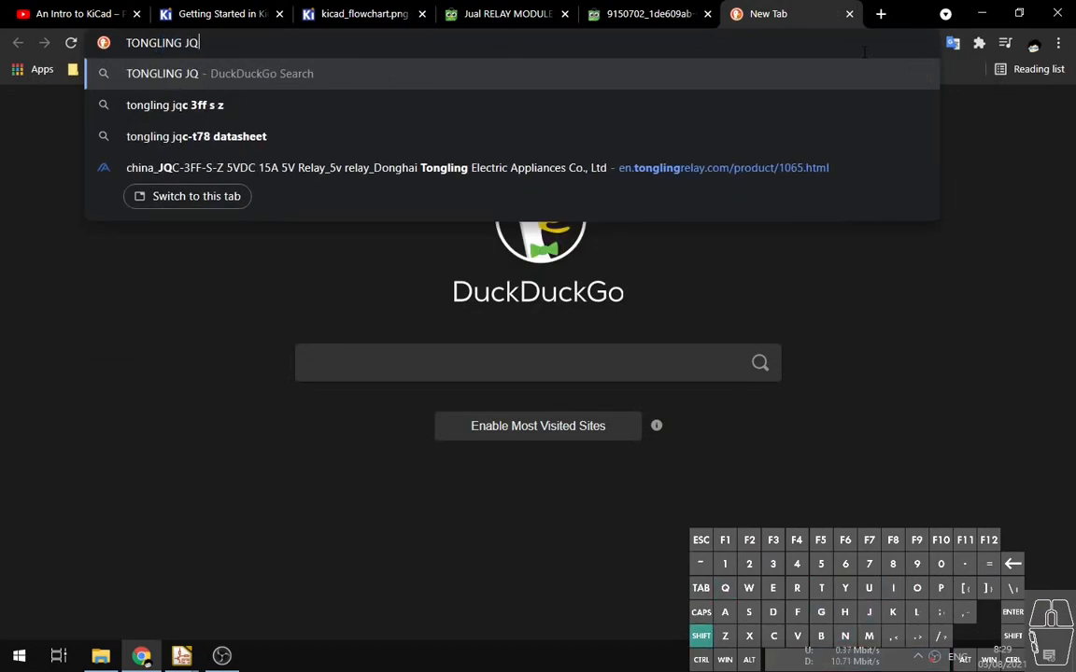
type("C 3FF")
key("Return")
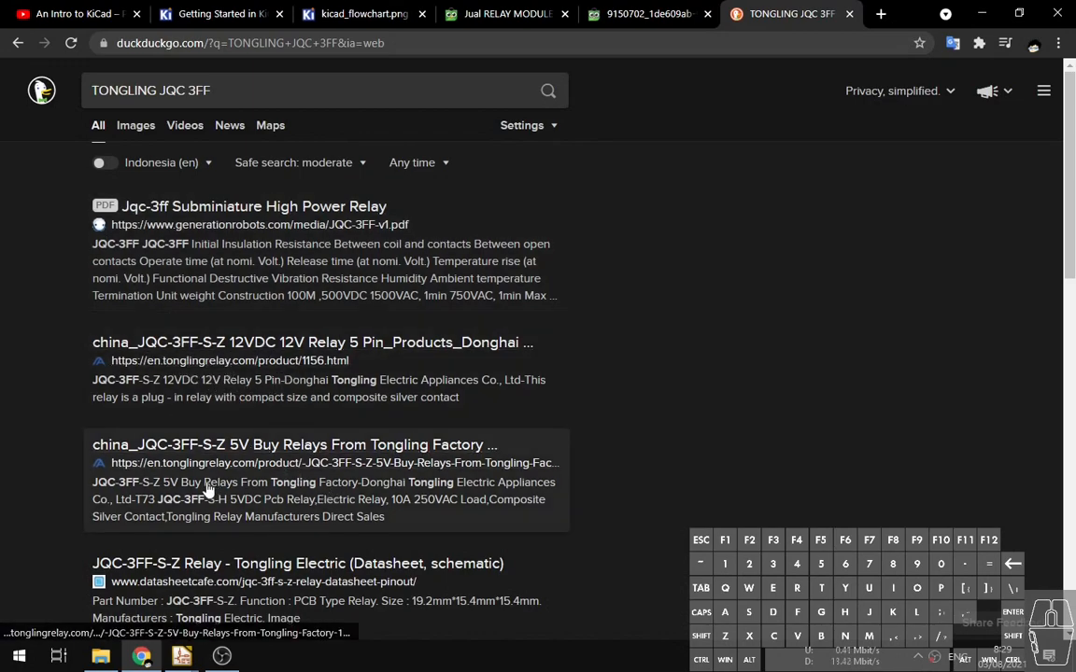
Open the JQC-3FF PDF datasheet and the JQC-3FF-S-Z 12VDC product page from the results, and bring the datasheet into view.
middle_click(158, 207)
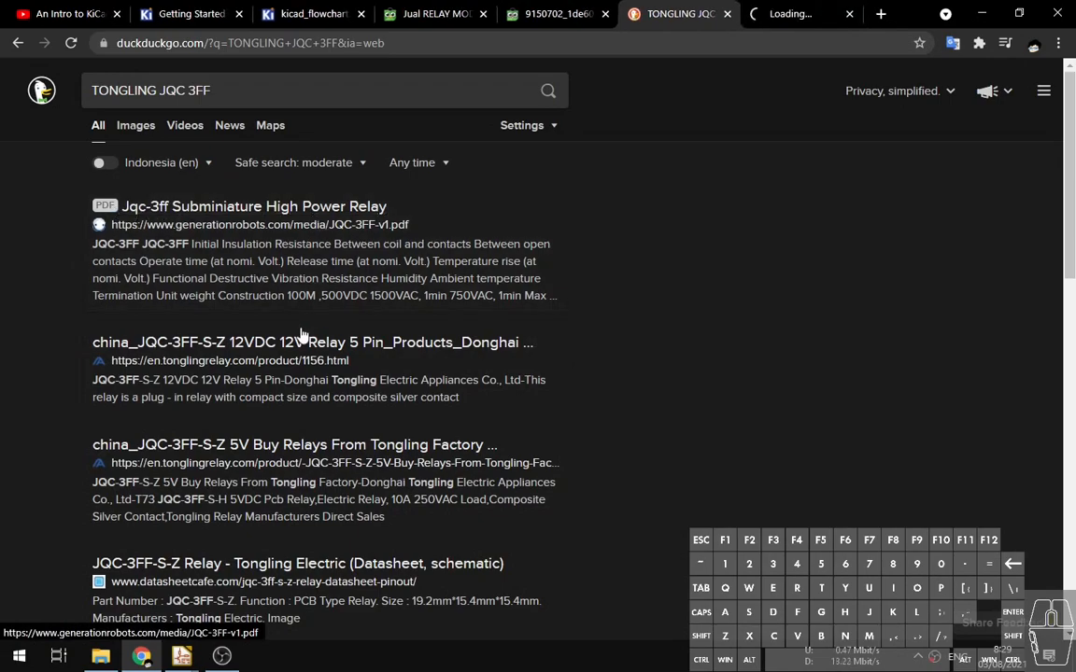
left_click(265, 349)
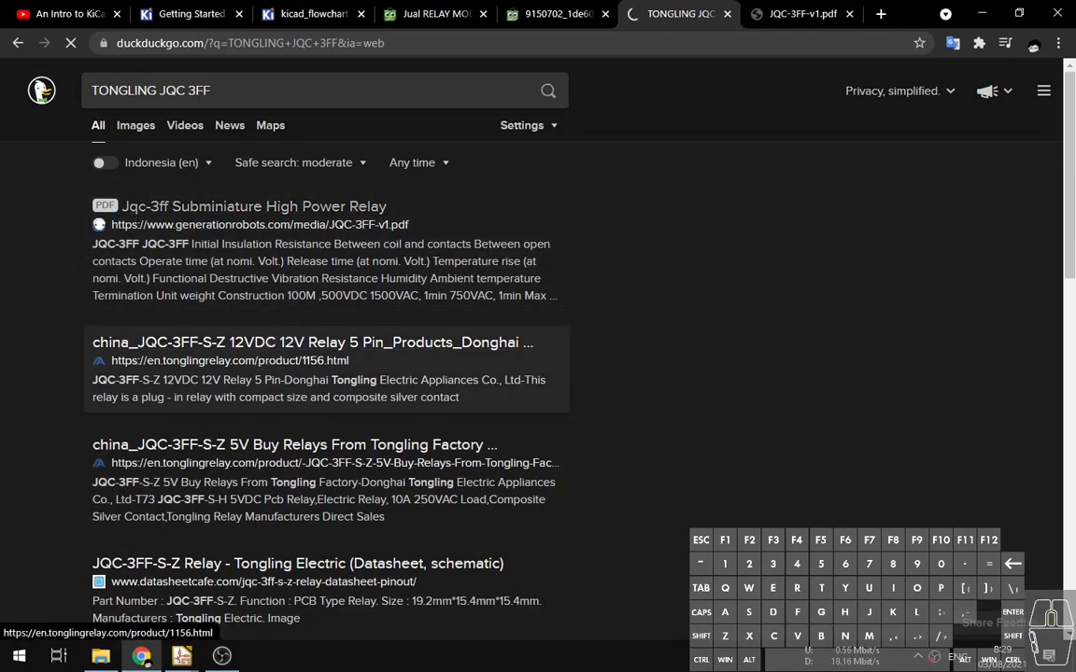
left_click(792, 15)
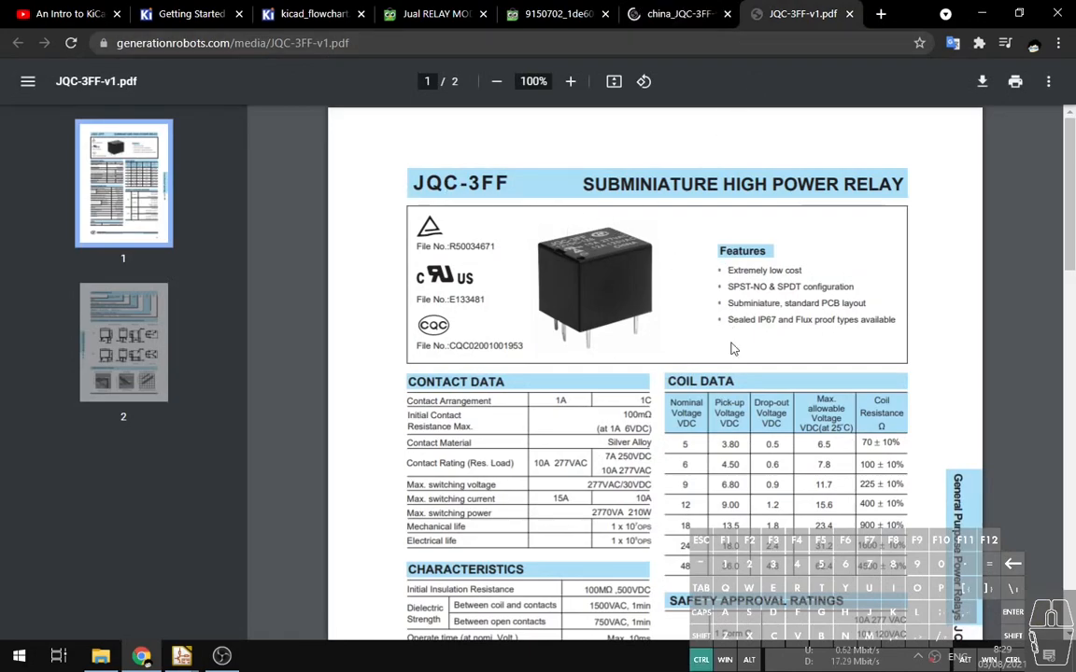
Enlarge the JQC-3FF datasheet's first page and read the contact configuration types listed under Features.
scroll(733, 349, "up", 2, "ctrl")
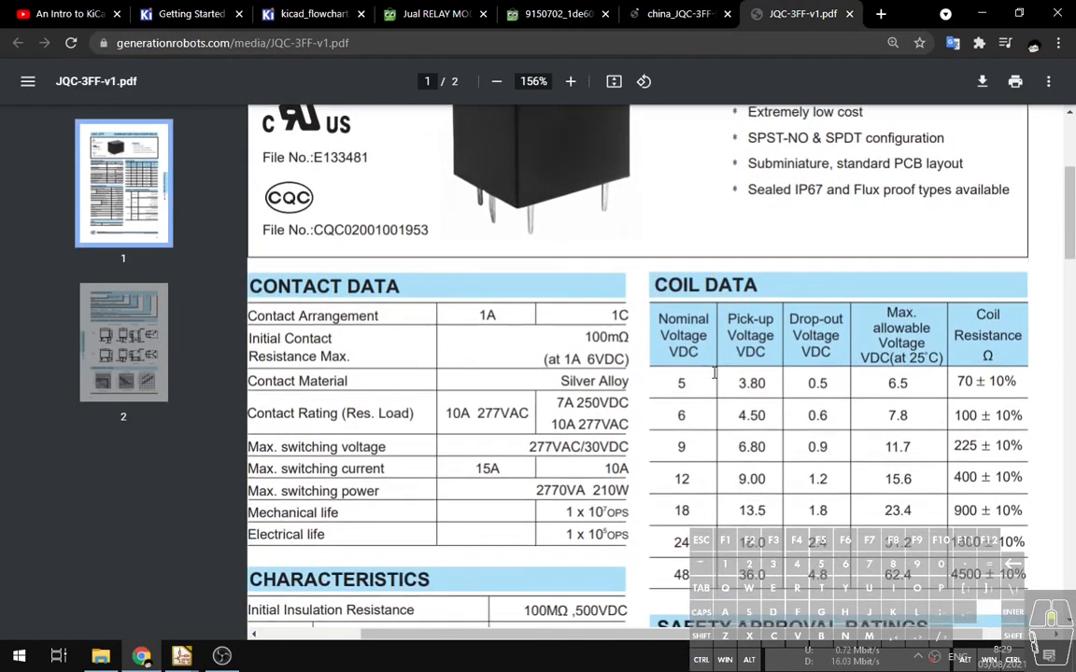
scroll(717, 372, "up", 1)
scroll(654, 561, "left", 2)
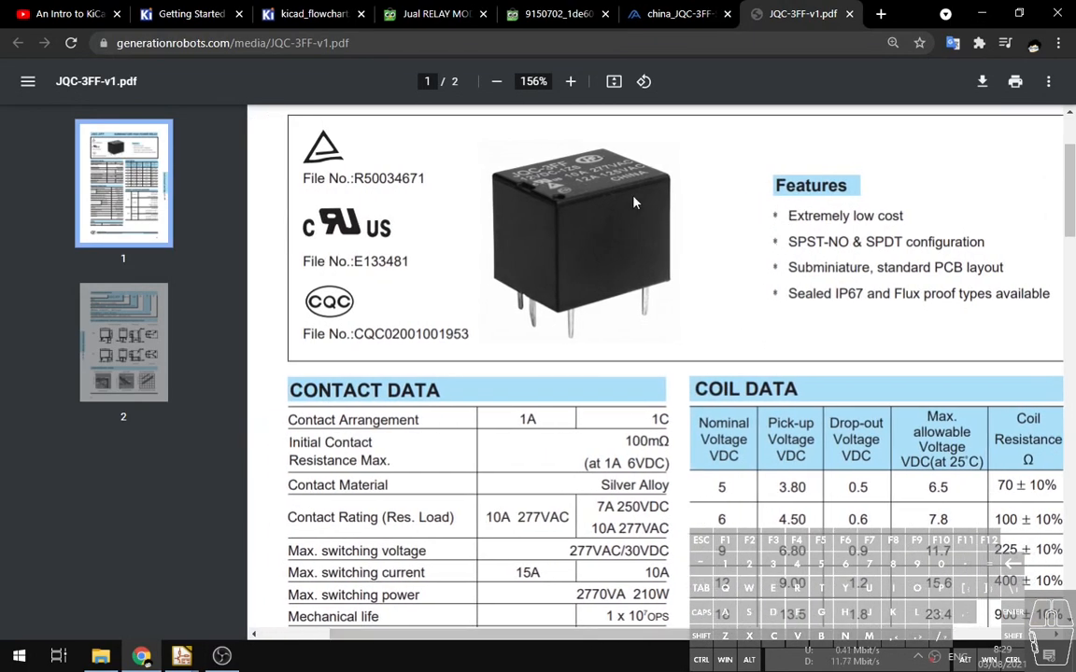
left_click_drag(790, 244, 799, 245)
left_click_drag(865, 244, 893, 246)
left_click_drag(790, 243, 805, 243)
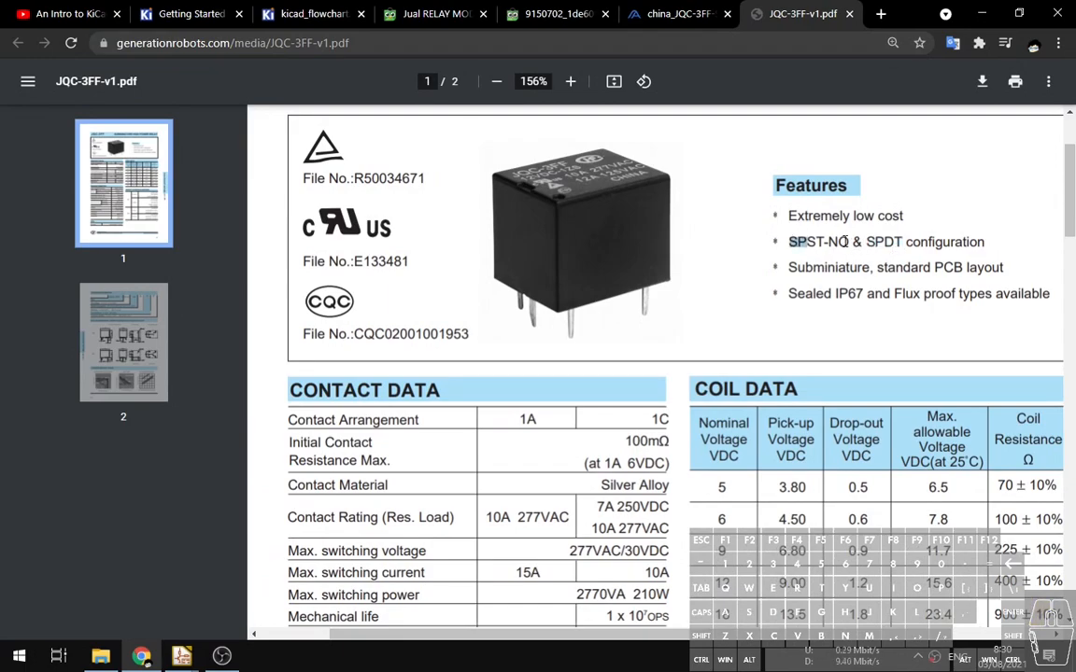
left_click(898, 245)
Check the relay type stated in the shop's RELAY MODULE 2 CHANNEL description, then return to the datasheet.
left_click(439, 13)
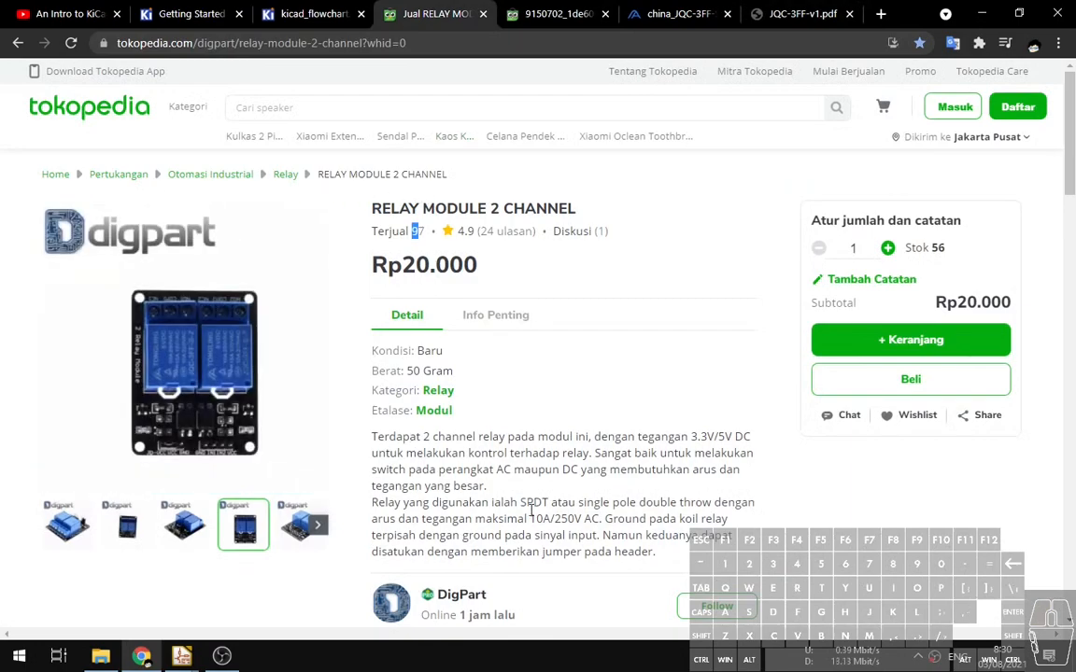
left_click_drag(520, 506, 550, 505)
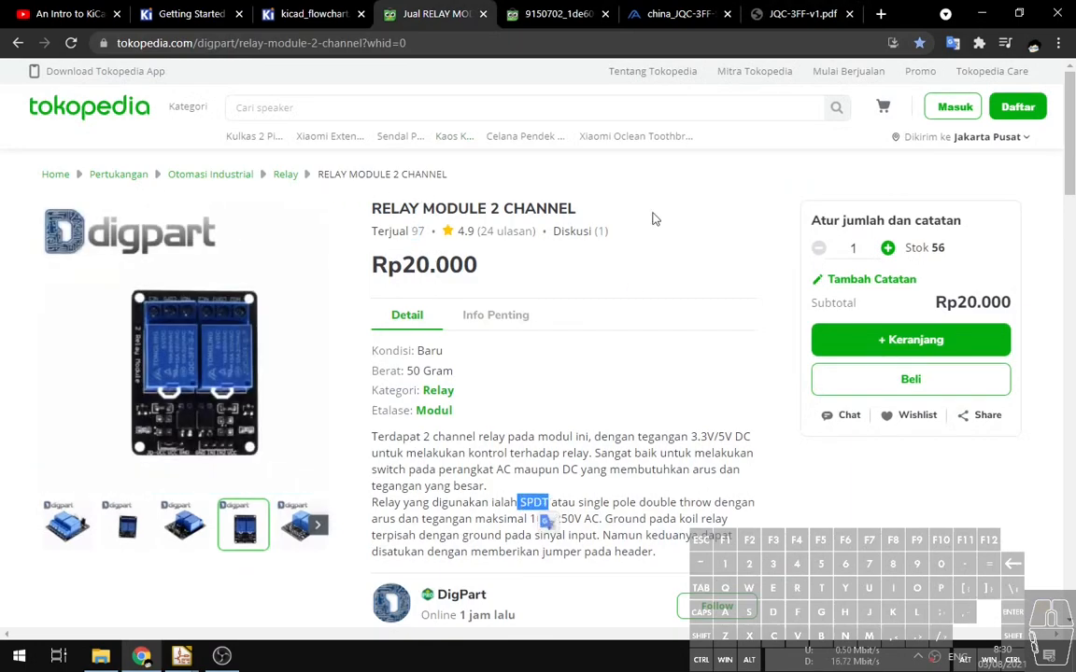
left_click(773, 13)
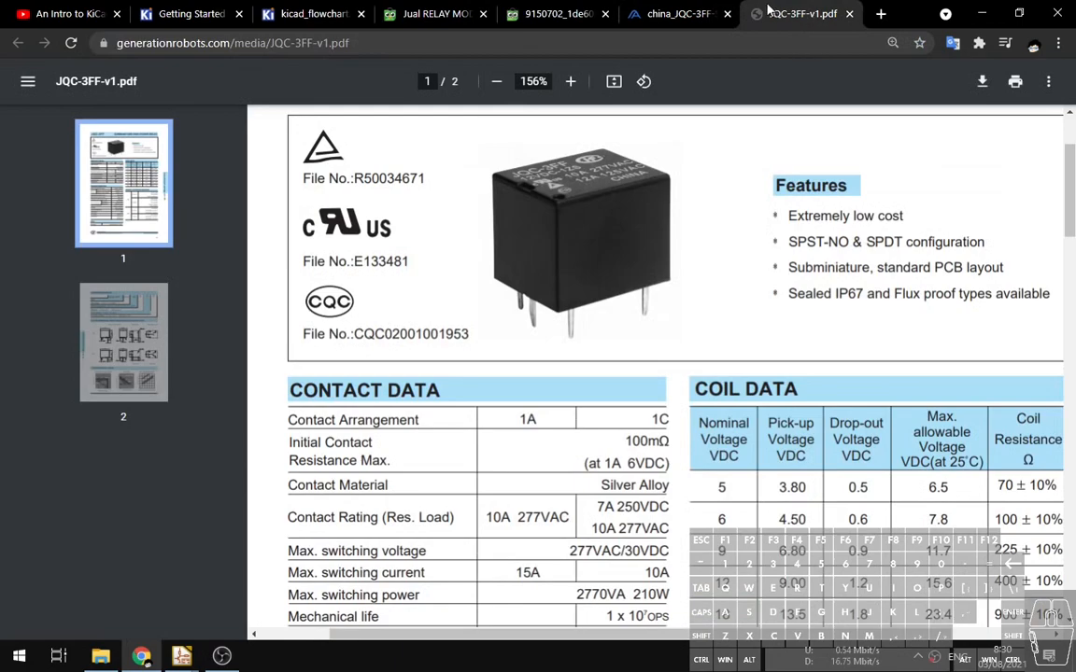
Search the web for images of "SPDT" in a new browser tab.
key("ctrl+t")
type("spd")
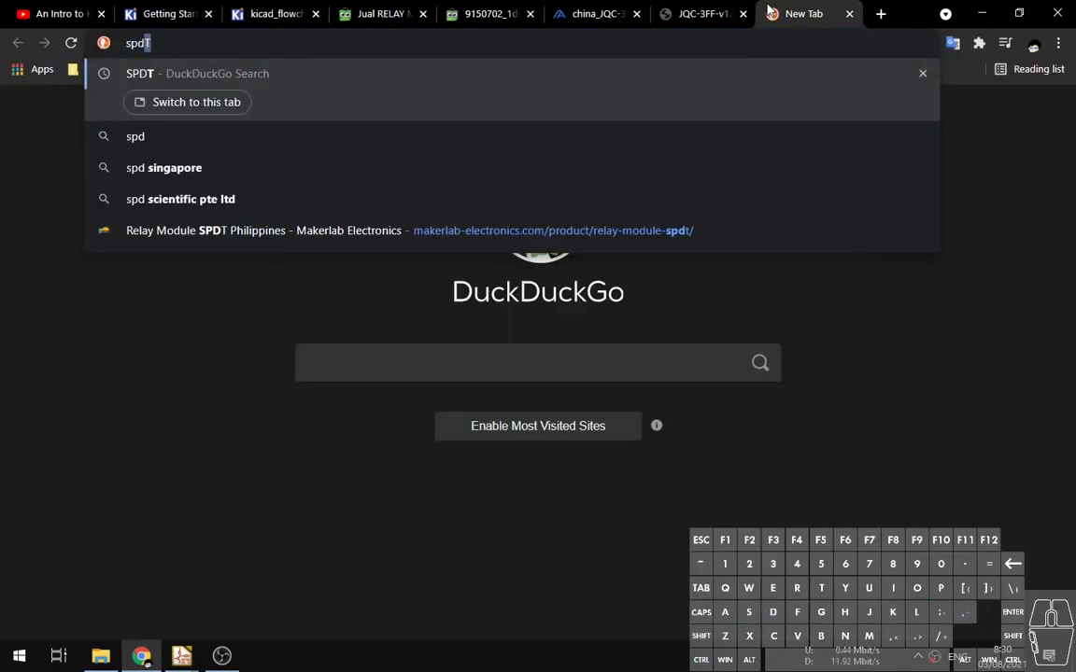
key("Return")
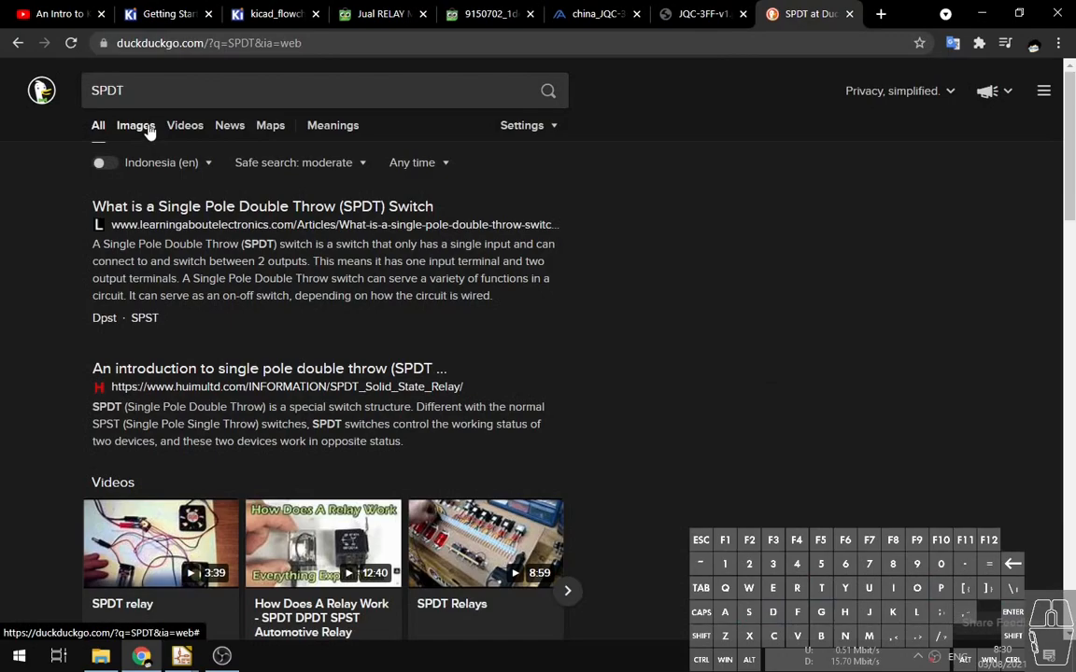
left_click(145, 131)
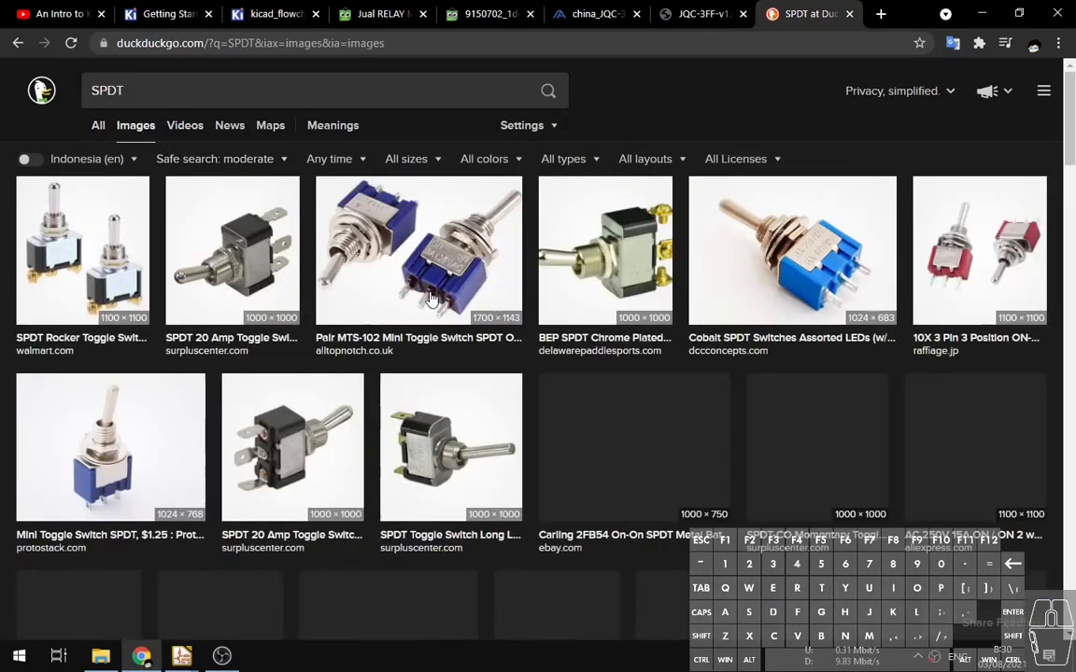
Find the diagram comparing SPST, SPDT, DPST and DPDT switches among the image results and open its full-size file.
scroll(551, 351, "down", 5)
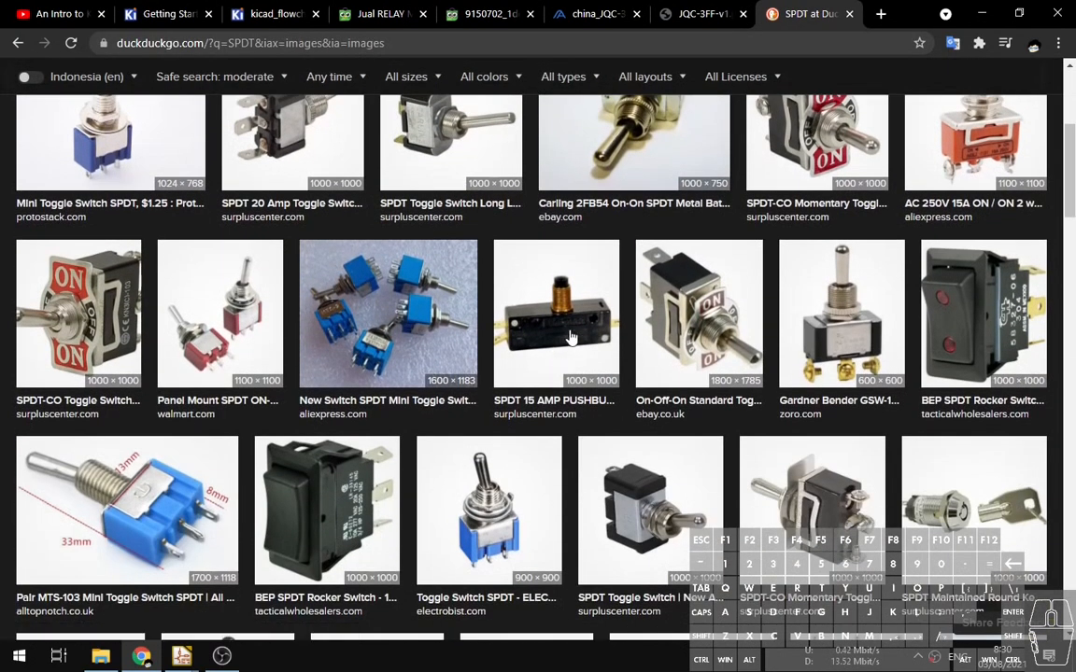
scroll(556, 350, "down", 2)
scroll(555, 348, "down", 10)
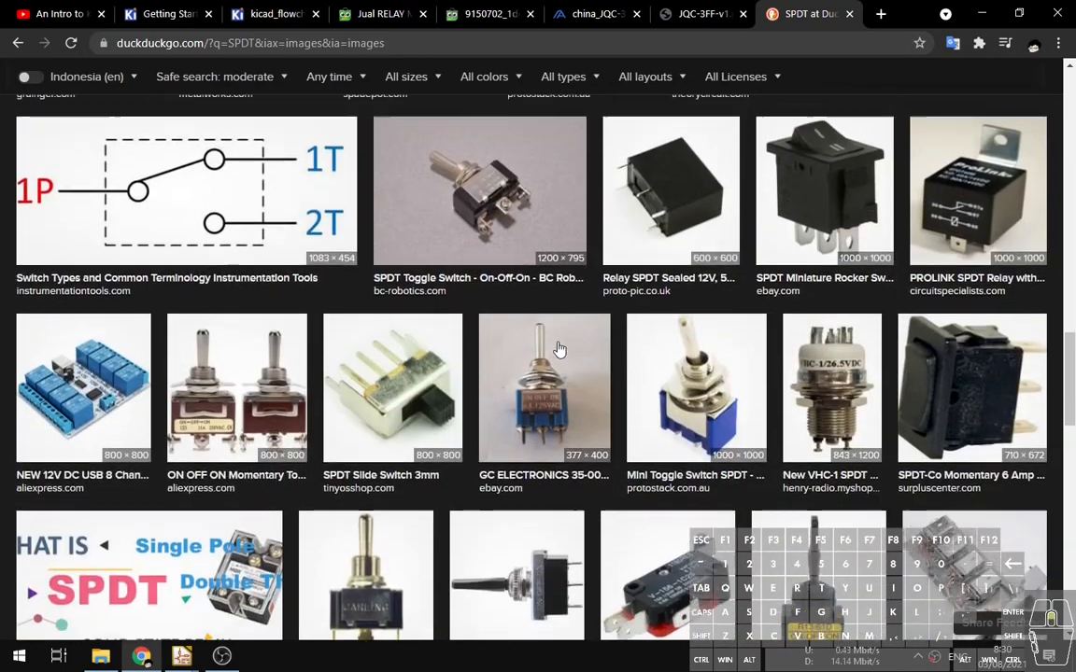
scroll(535, 375, "up", 5)
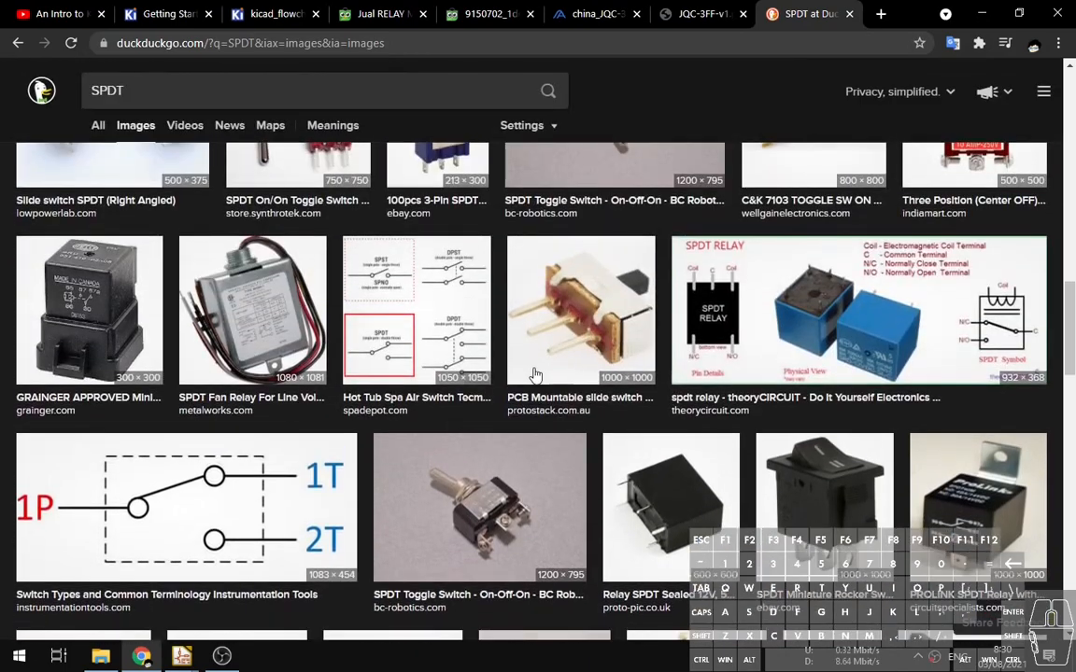
left_click(381, 300)
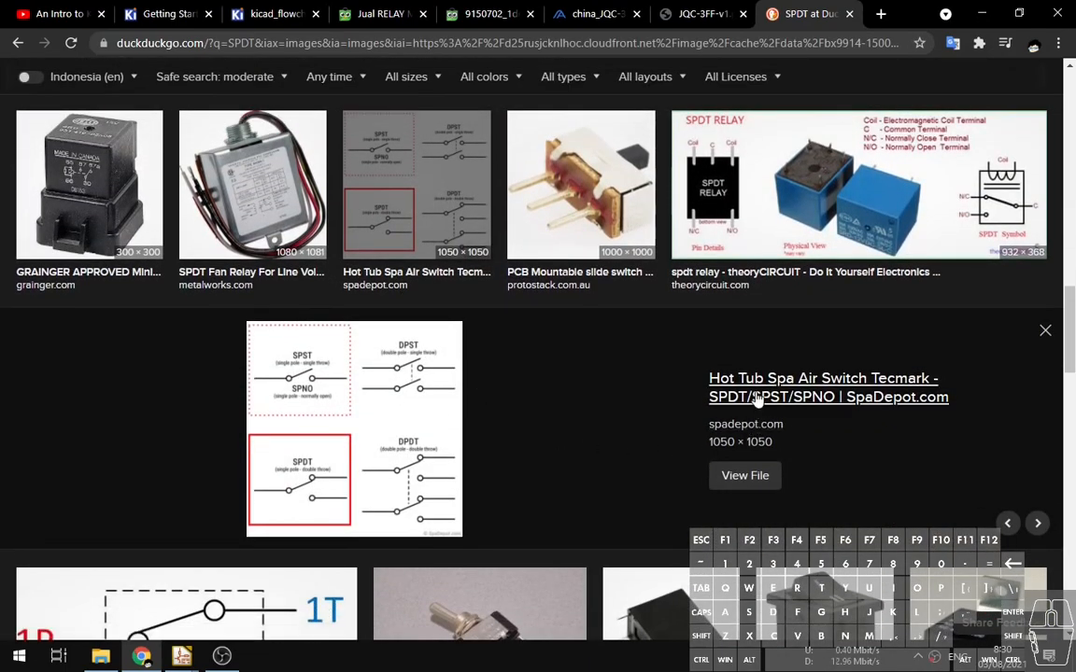
left_click(761, 484)
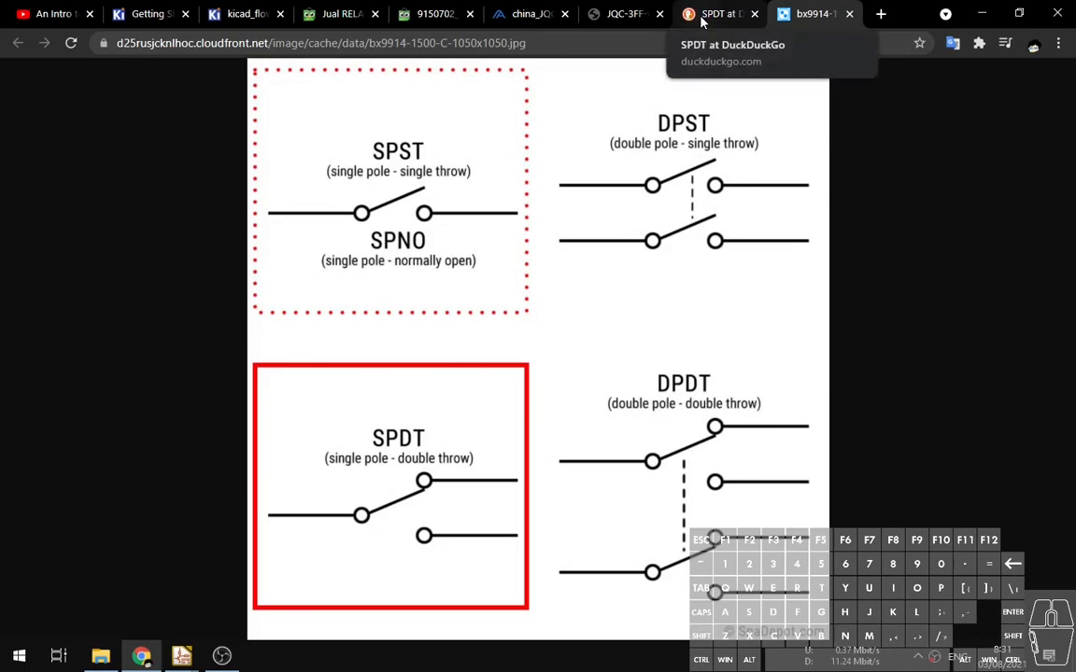
Recheck the relay type in the shop's module description against the JQC-3FF datasheet.
left_click(624, 14)
left_click(525, 14)
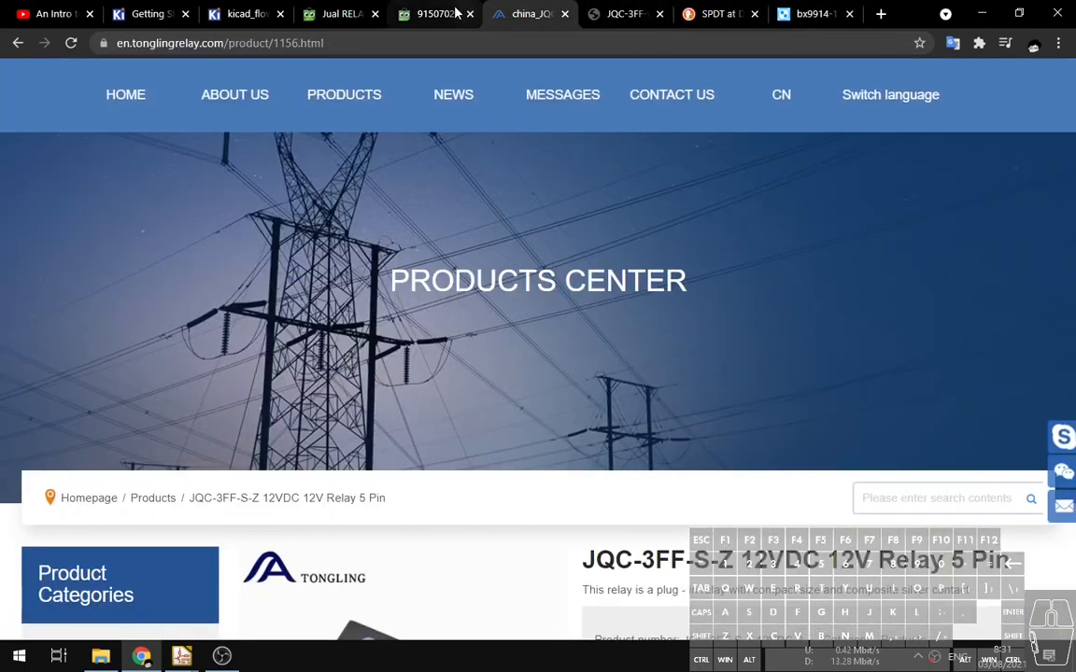
left_click(339, 14)
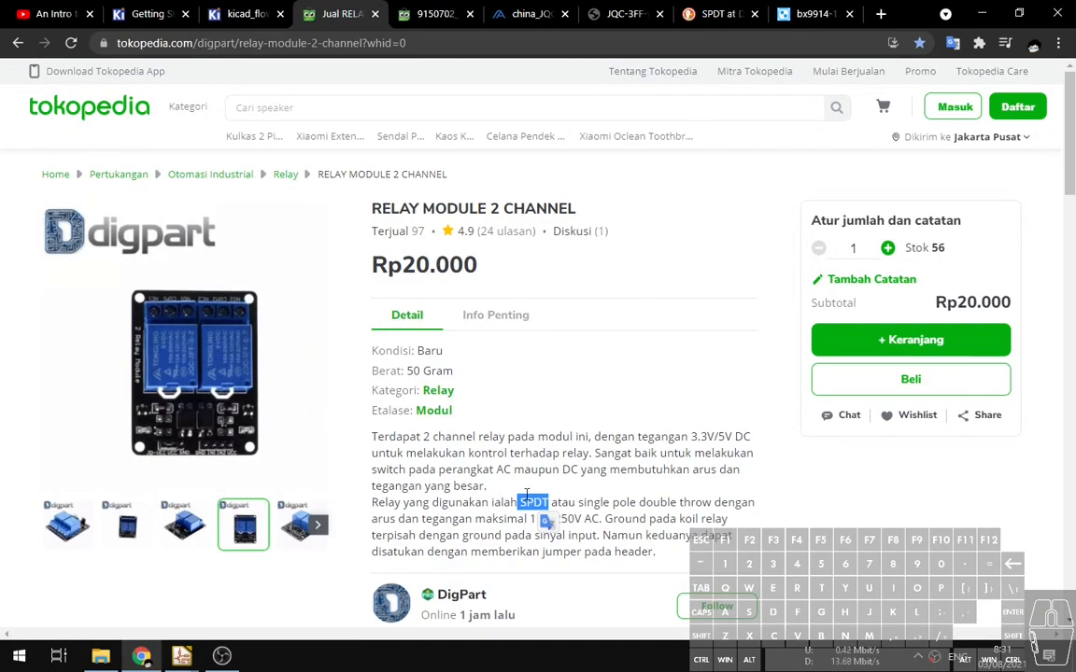
left_click(574, 496)
left_click(628, 13)
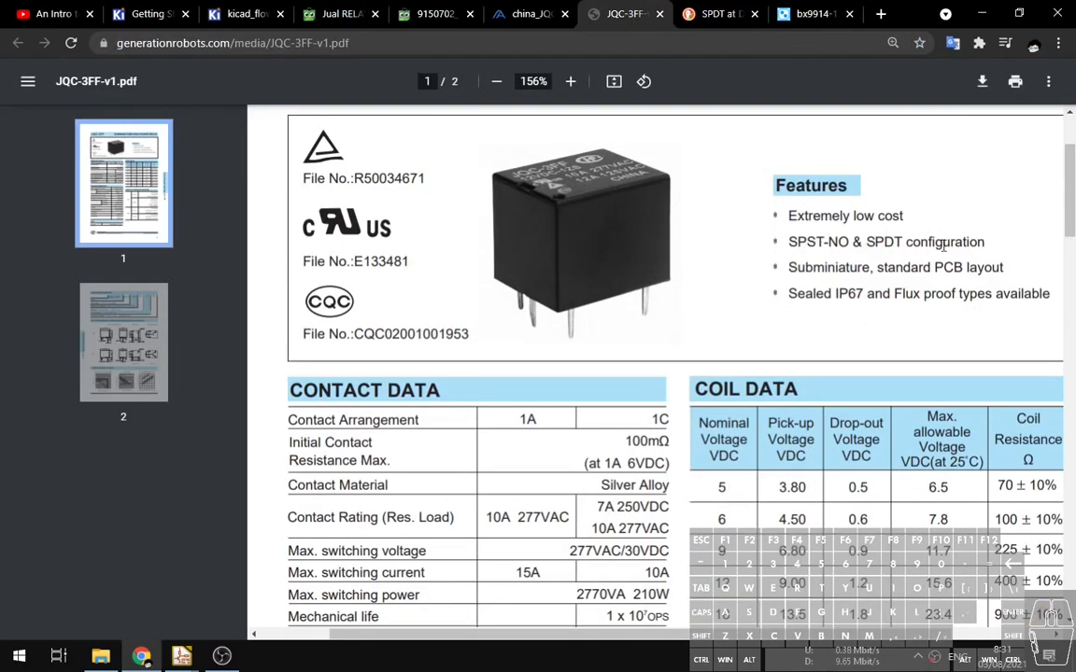
Inspect the pins of the relay pictured on the datasheet's first page at higher magnification.
scroll(817, 266, "down", 3)
scroll(753, 264, "up", 3)
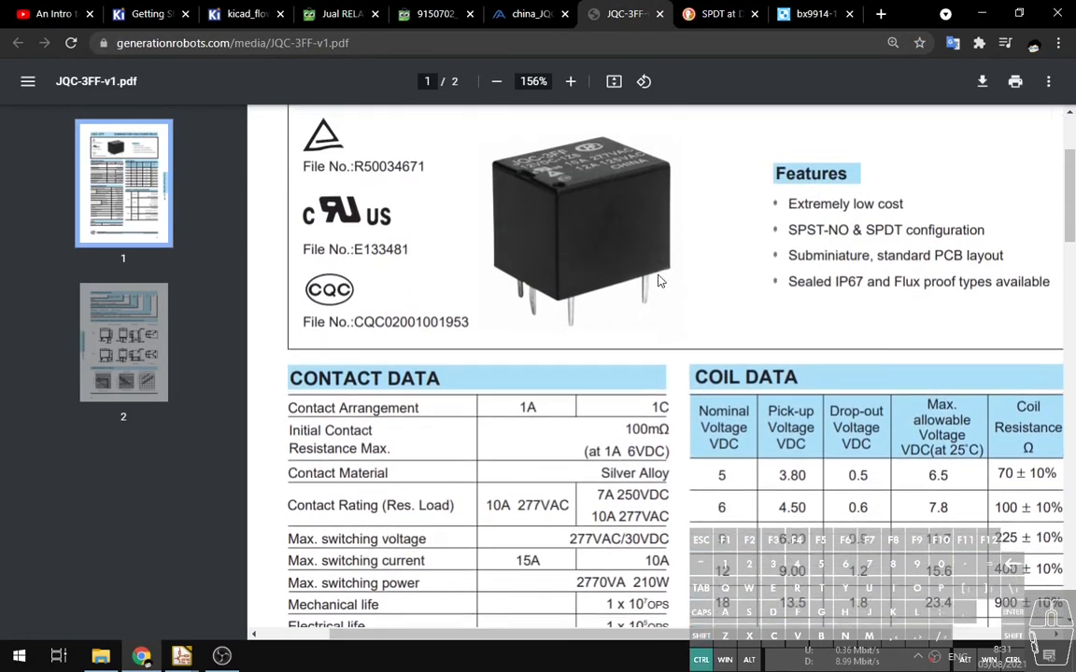
scroll(658, 280, "down", 3, "ctrl")
scroll(710, 272, "up", 3)
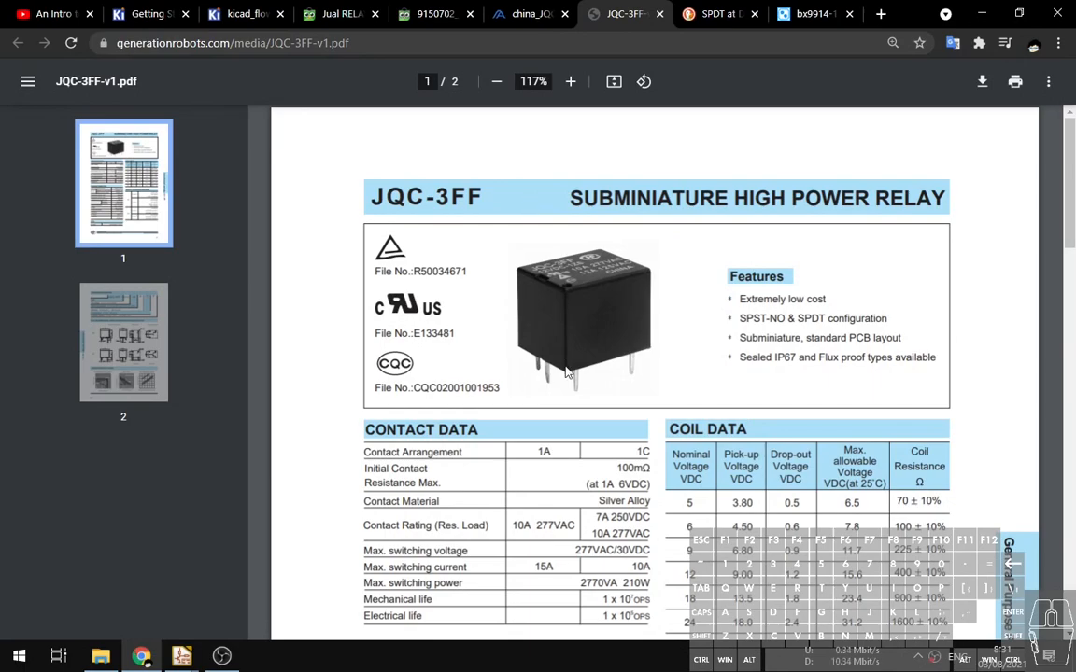
scroll(577, 364, "up", 5, "ctrl")
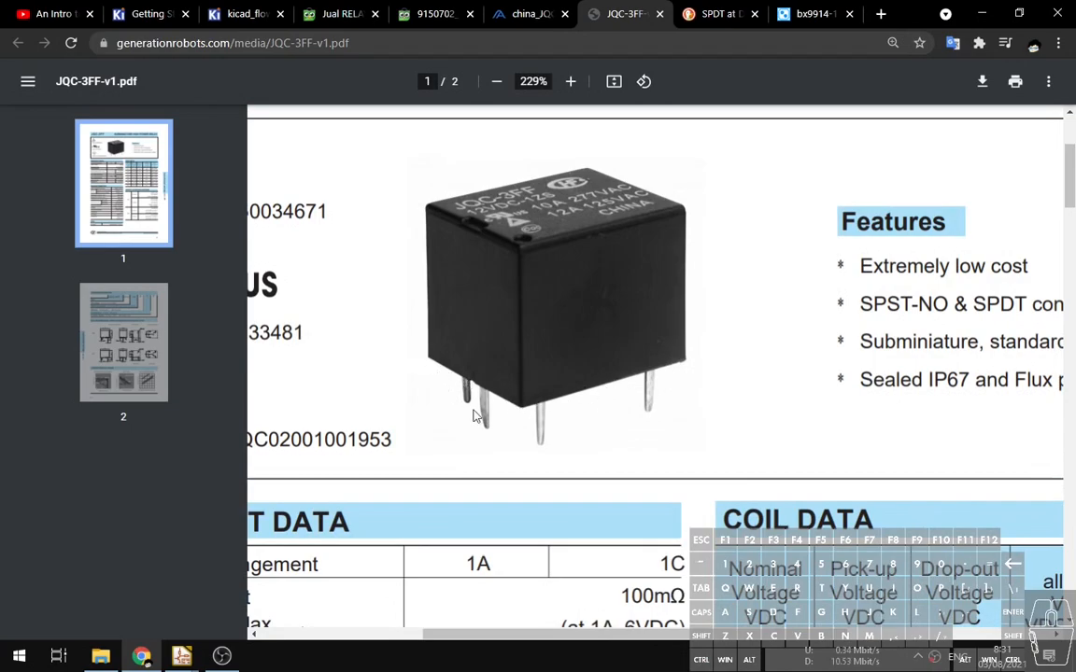
scroll(551, 360, "down", 5, "ctrl")
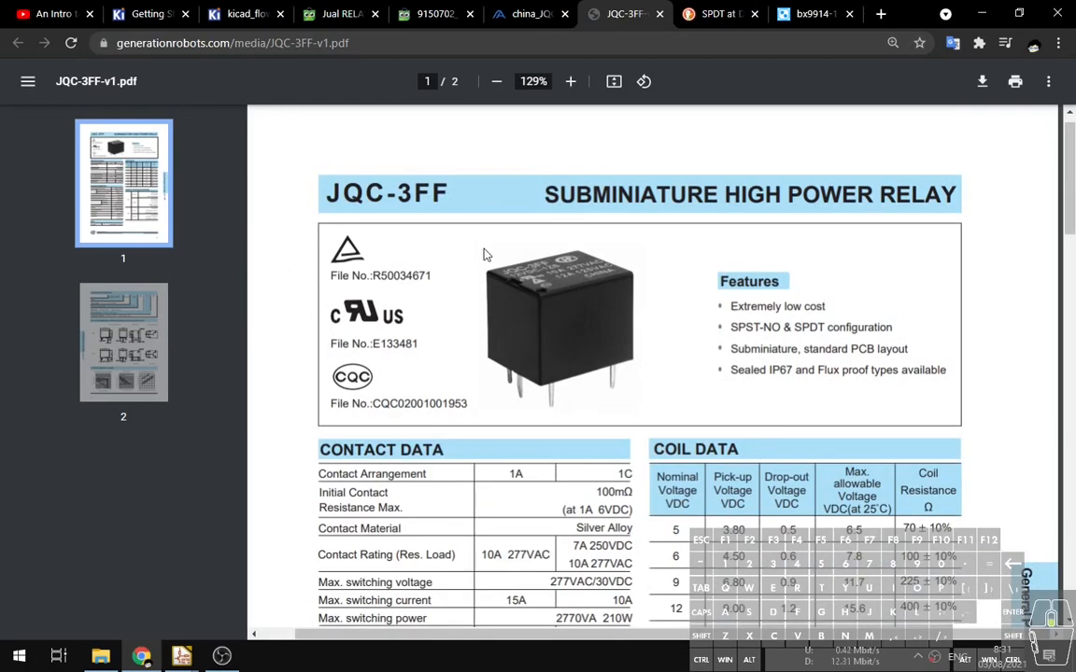
Examine the outline dimensions, PCB layout and wiring diagrams for the 1A and 1C versions on datasheet page 2.
scroll(483, 250, "down", 10)
scroll(485, 254, "down", 8)
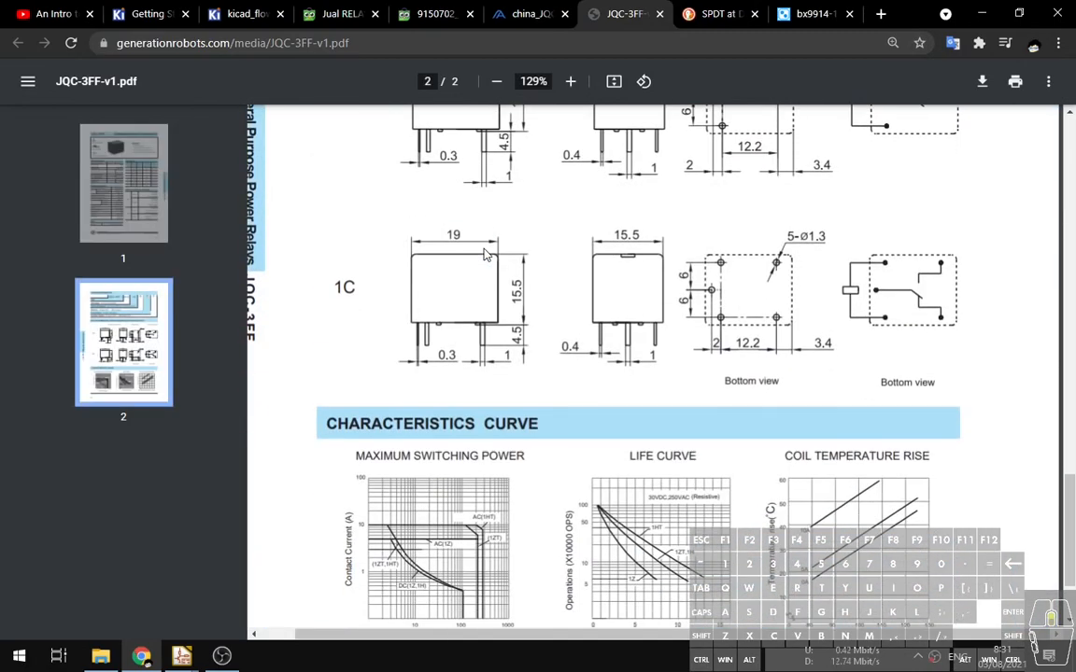
scroll(484, 254, "up", 2)
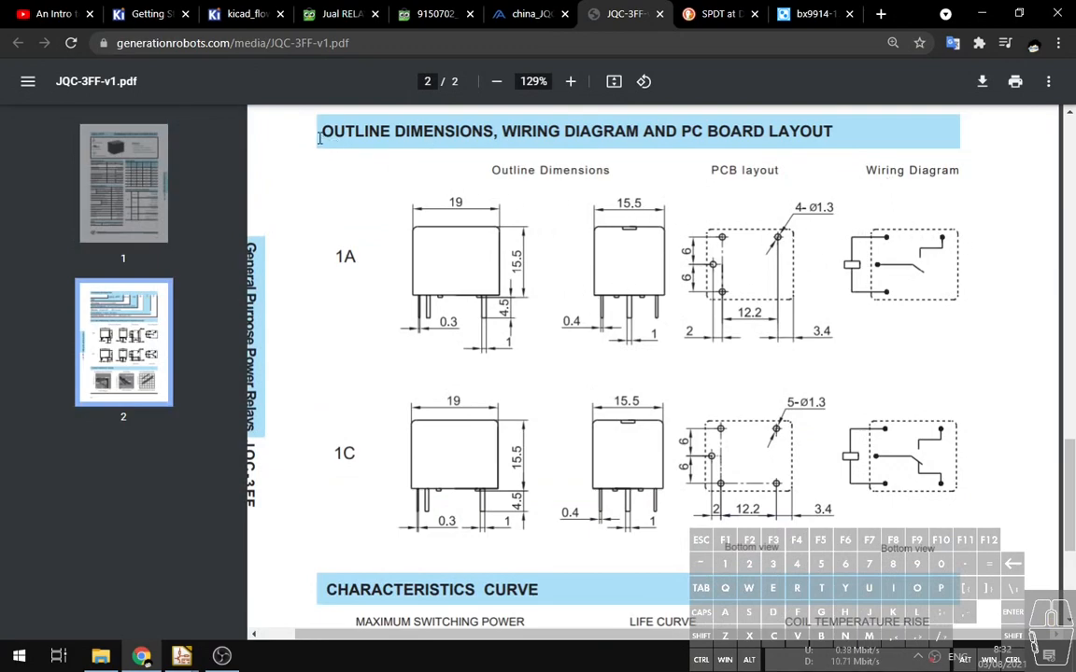
left_click_drag(320, 134, 494, 133)
left_click(812, 226)
Switch to Eeschema, start adding a component on the blank sheet, and browse the available symbol libraries.
left_click(982, 13)
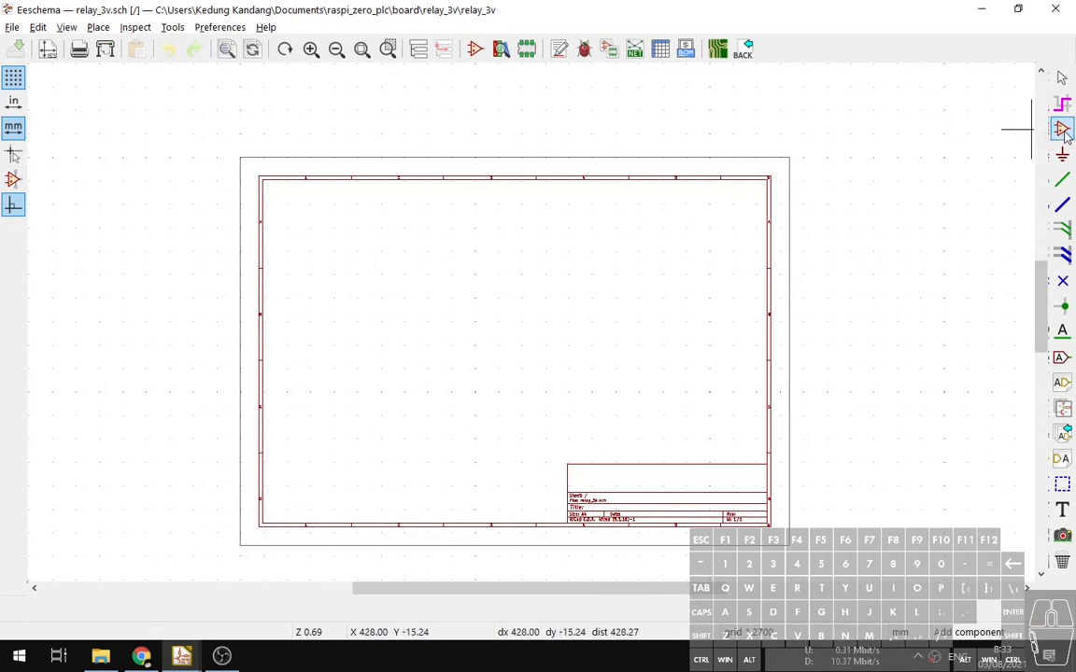
left_click(463, 311)
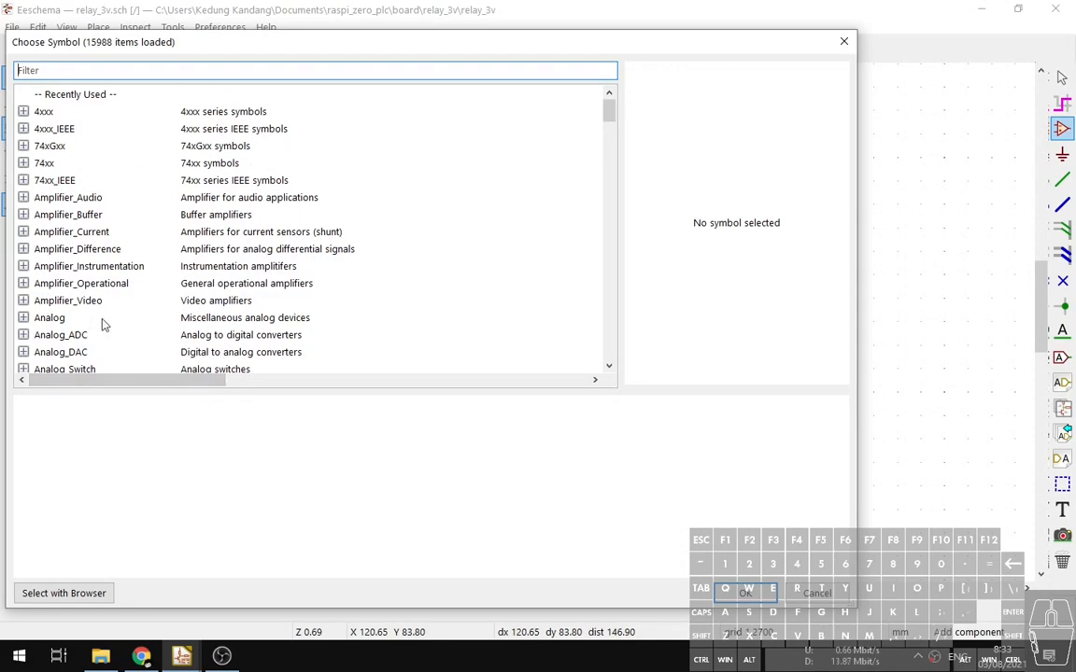
scroll(161, 267, "down", 8)
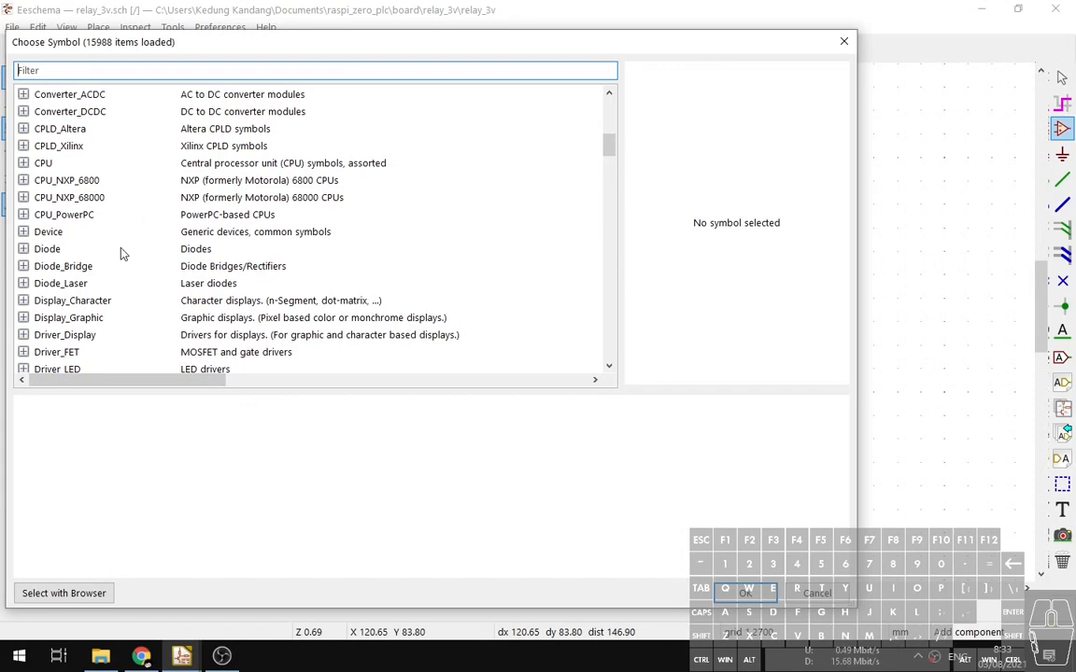
scroll(120, 253, "down", 2)
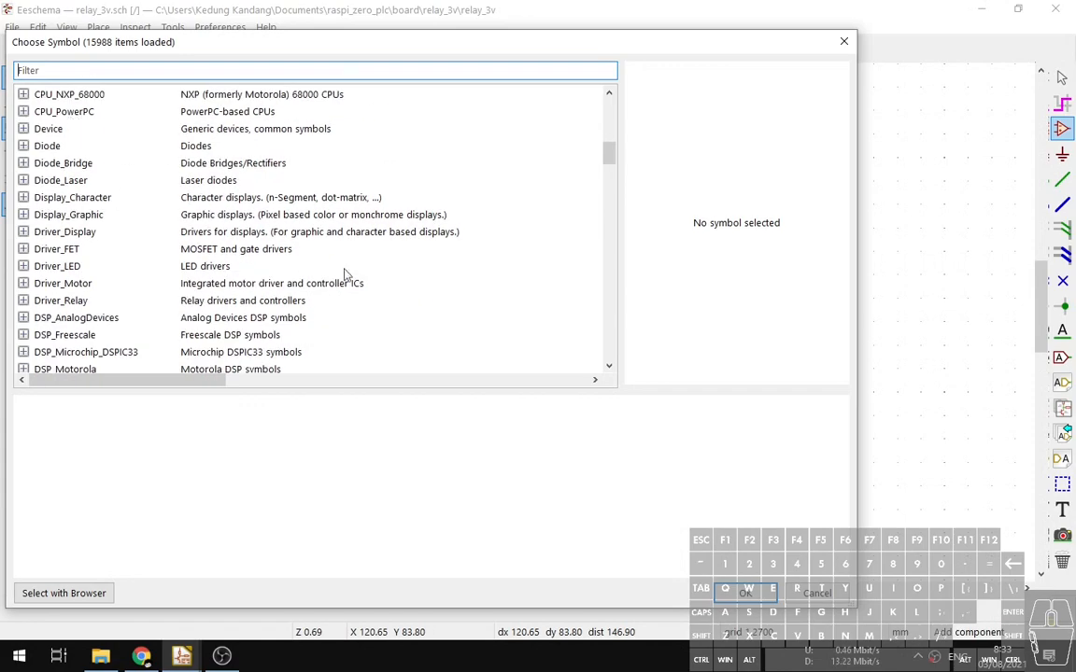
scroll(298, 255, "up", 10)
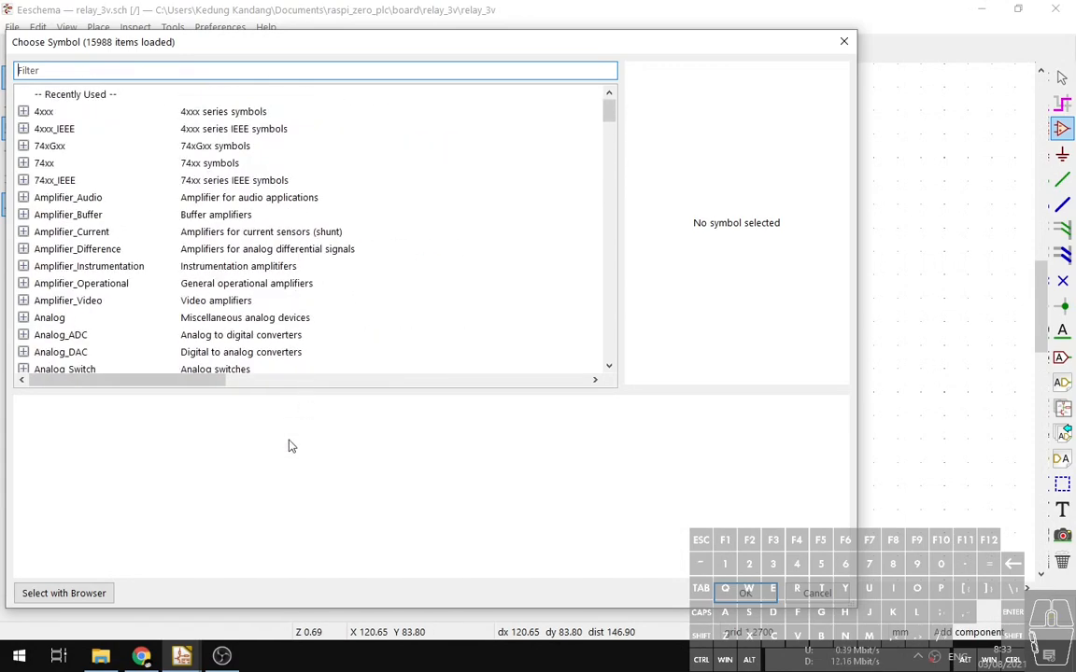
Review the component and Library Editor stages of the KiCad workflow flowchart in the browser.
left_click(141, 659)
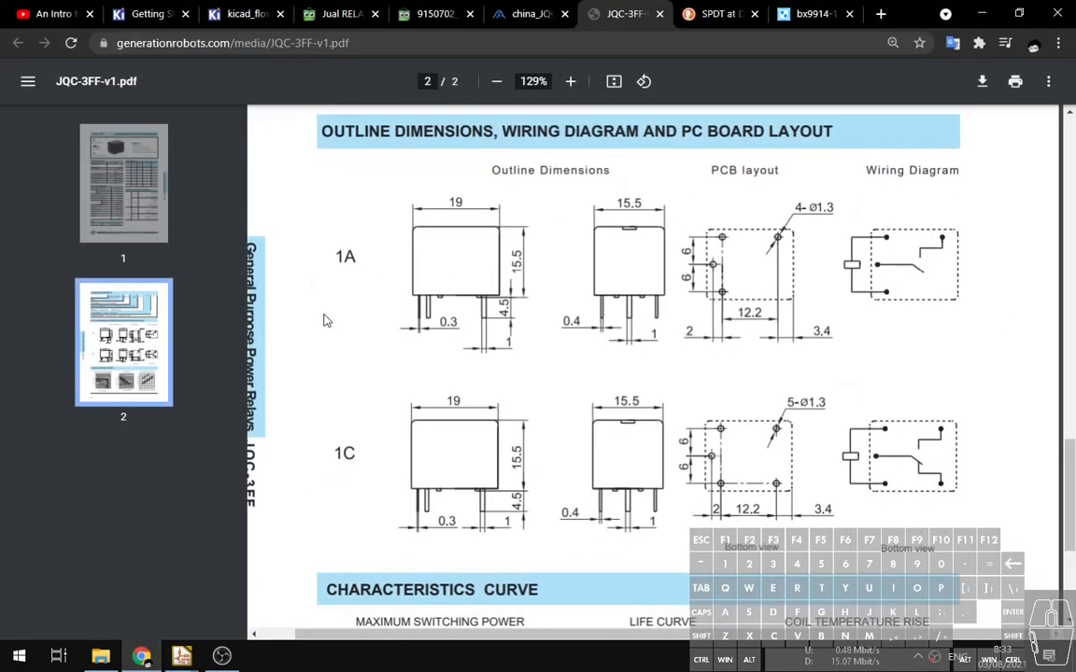
left_click(214, 16)
scroll(280, 233, "up", 2)
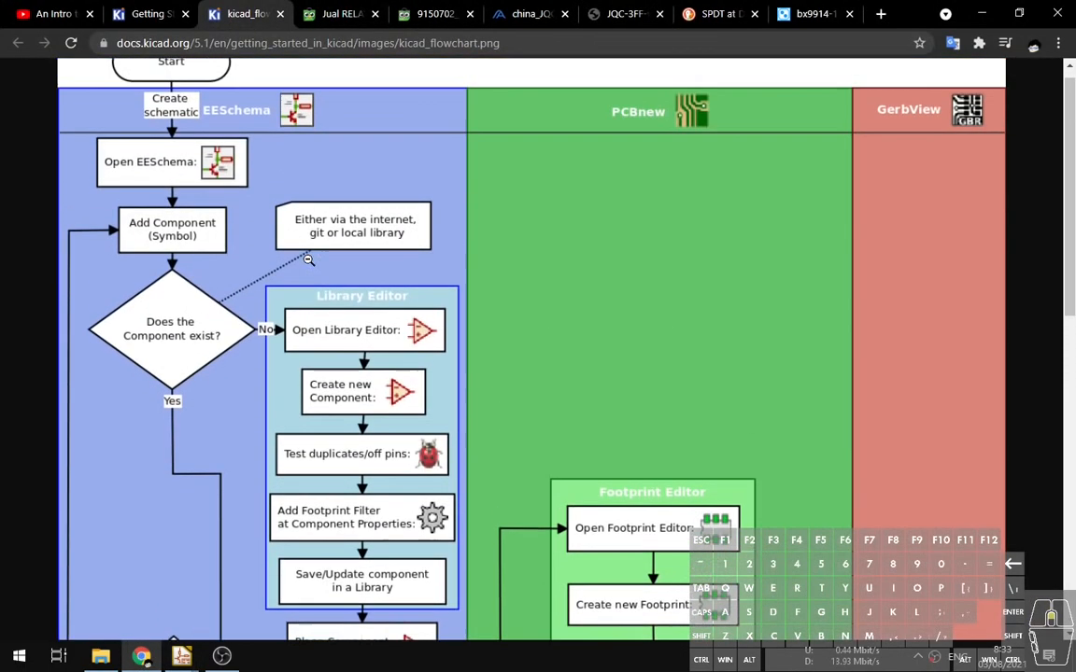
scroll(299, 252, "down", 3)
scroll(308, 259, "up", 2)
scroll(192, 158, "up", 2)
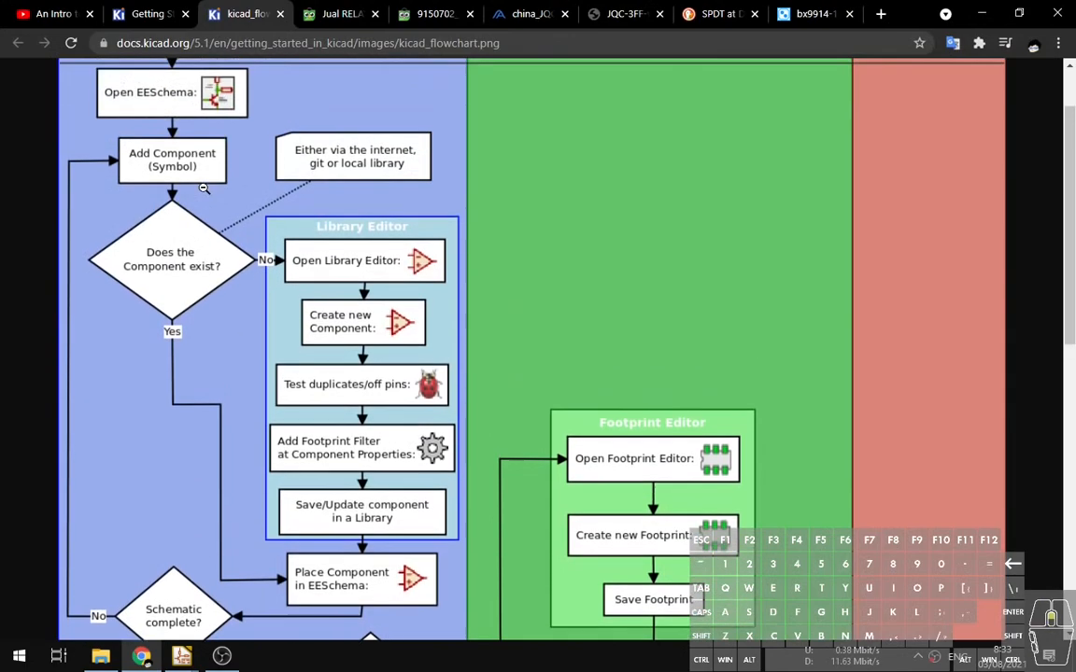
scroll(210, 198, "down", 2)
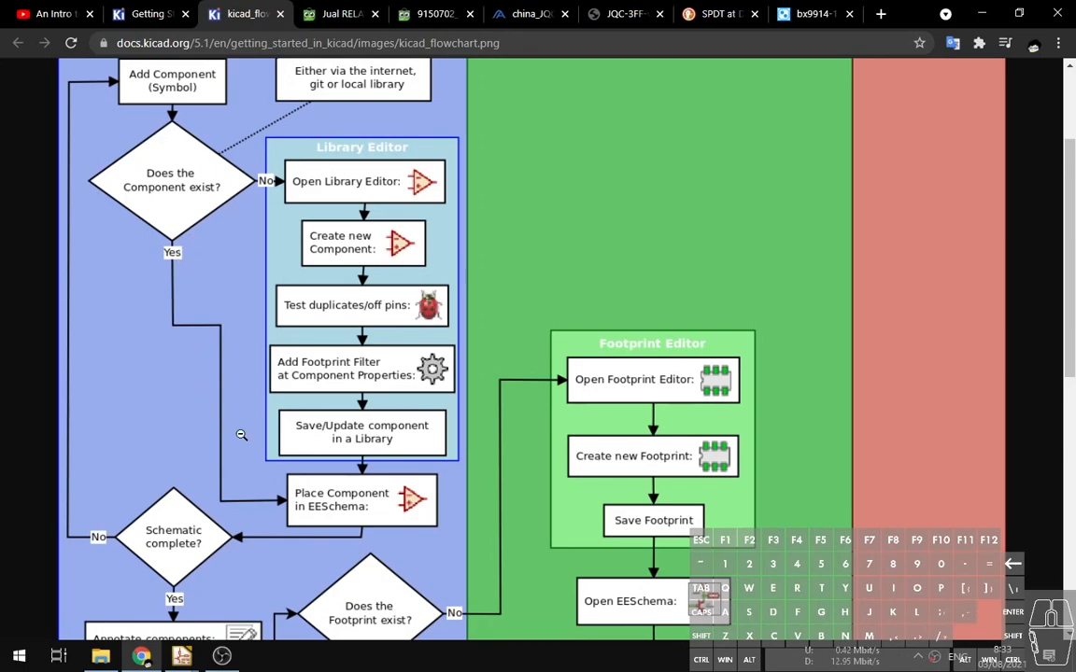
Return to Eeschema's symbol chooser, filter the symbols by "relay", and collapse the Driver_Relay library.
left_click(993, 9)
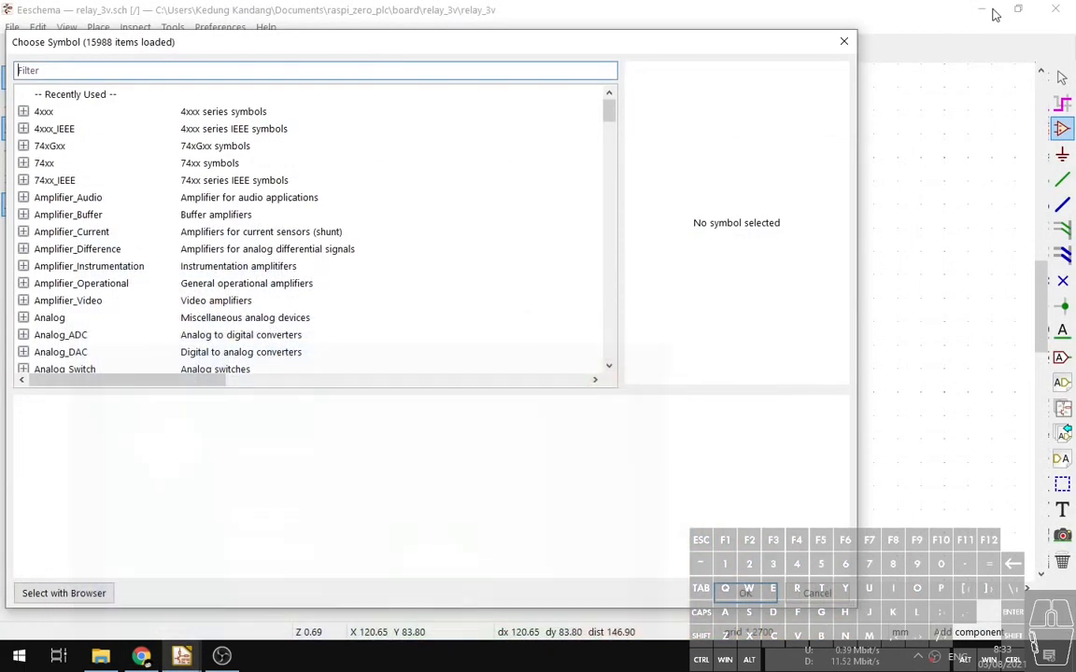
left_click(49, 71)
type("relay")
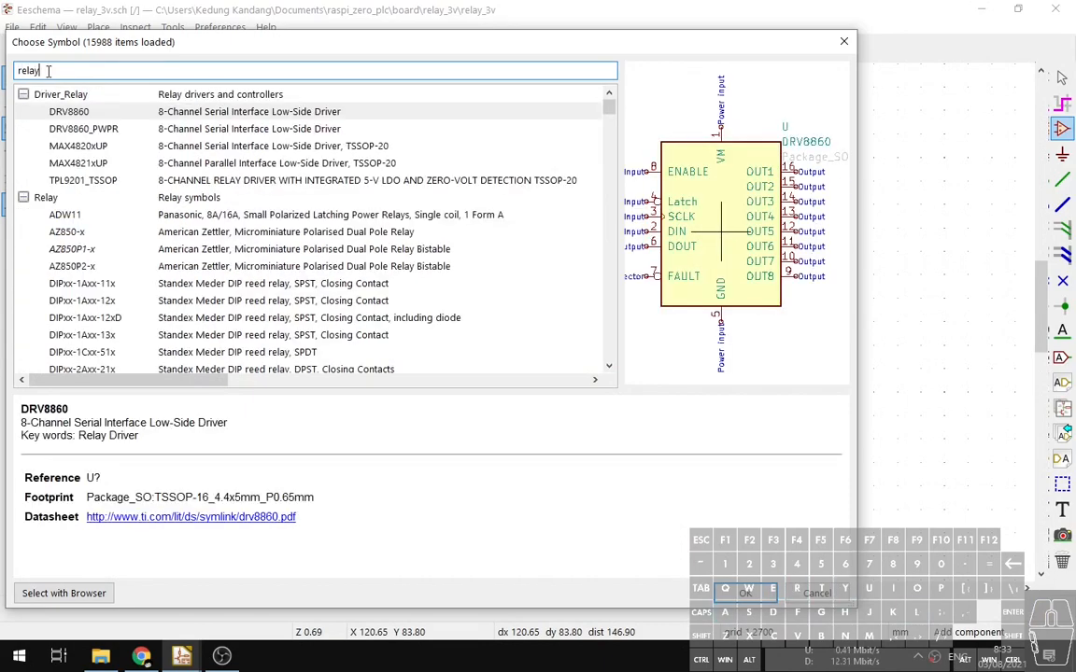
left_click(23, 94)
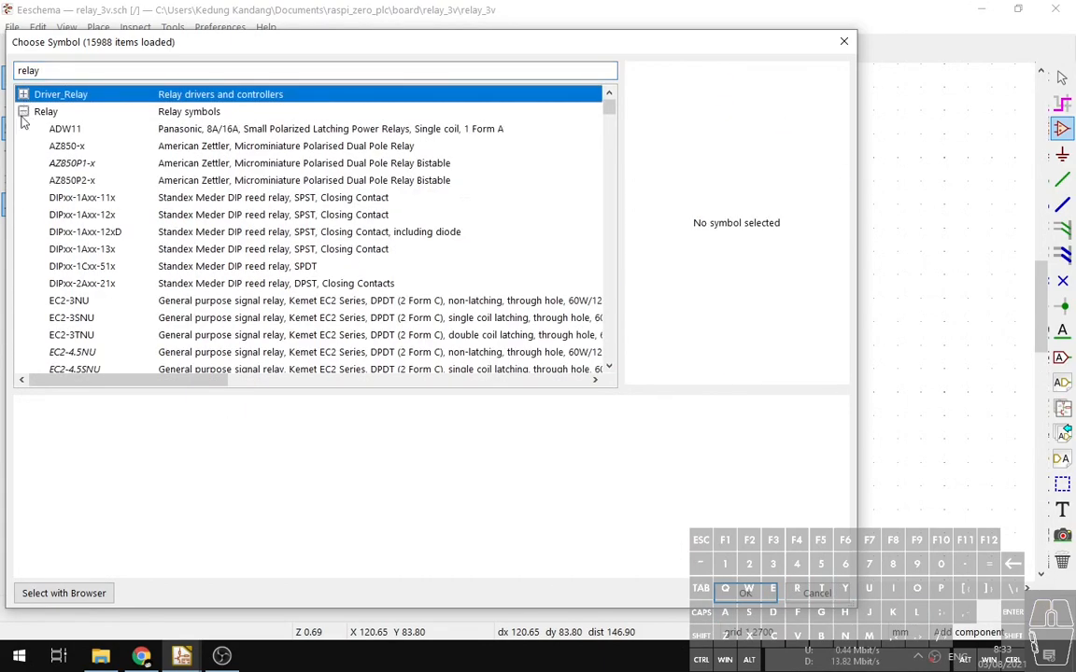
Preview the DIPxx-1Axx-11x reed relay and EE2-5NUX signal relay symbols in the Relay library.
left_click(89, 199)
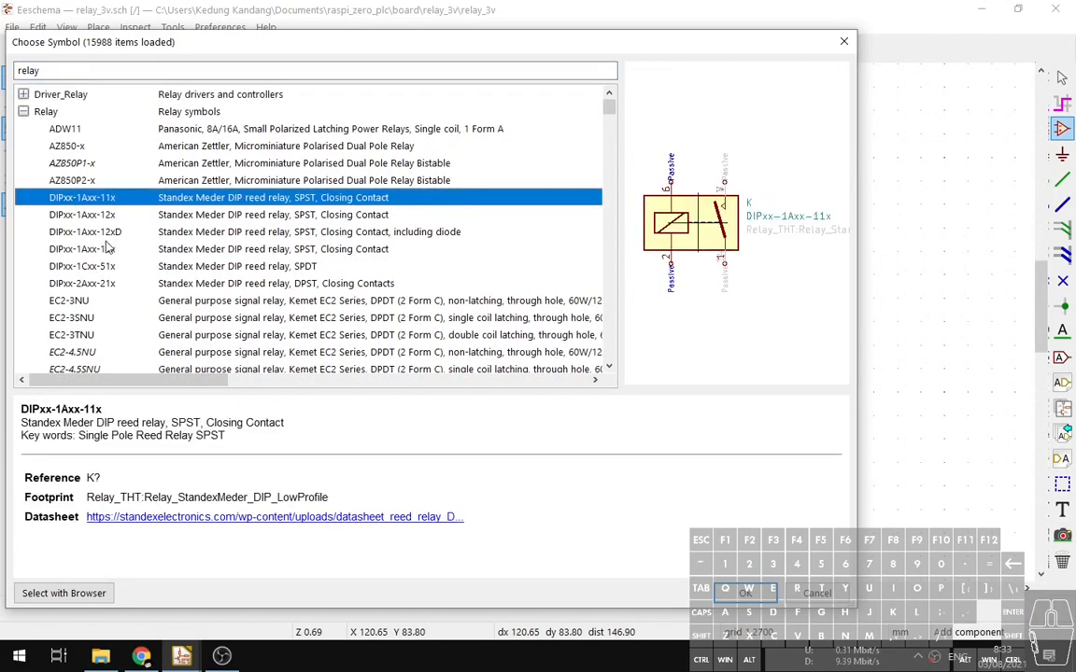
scroll(128, 297, "down", 10)
scroll(128, 297, "down", 6)
left_click(117, 216)
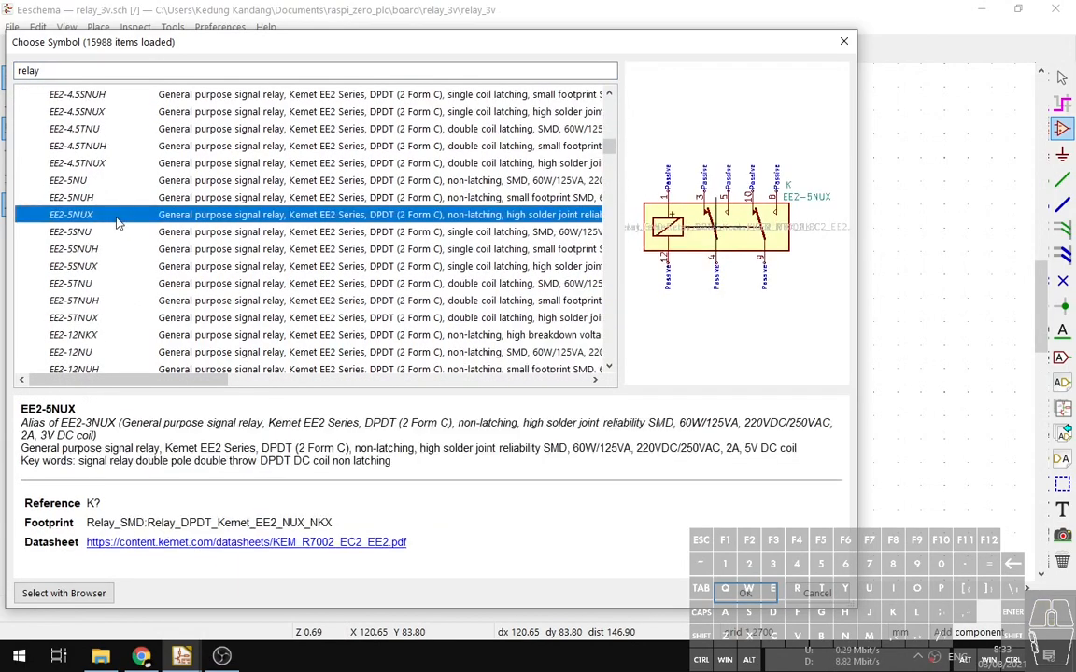
Compare the previews of the Kemet EE2-series relay symbols one by one, up to EE2-24TNUX.
key("Up")
key("Up")
key("Up")
key("Up")
key("Up")
key("Up")
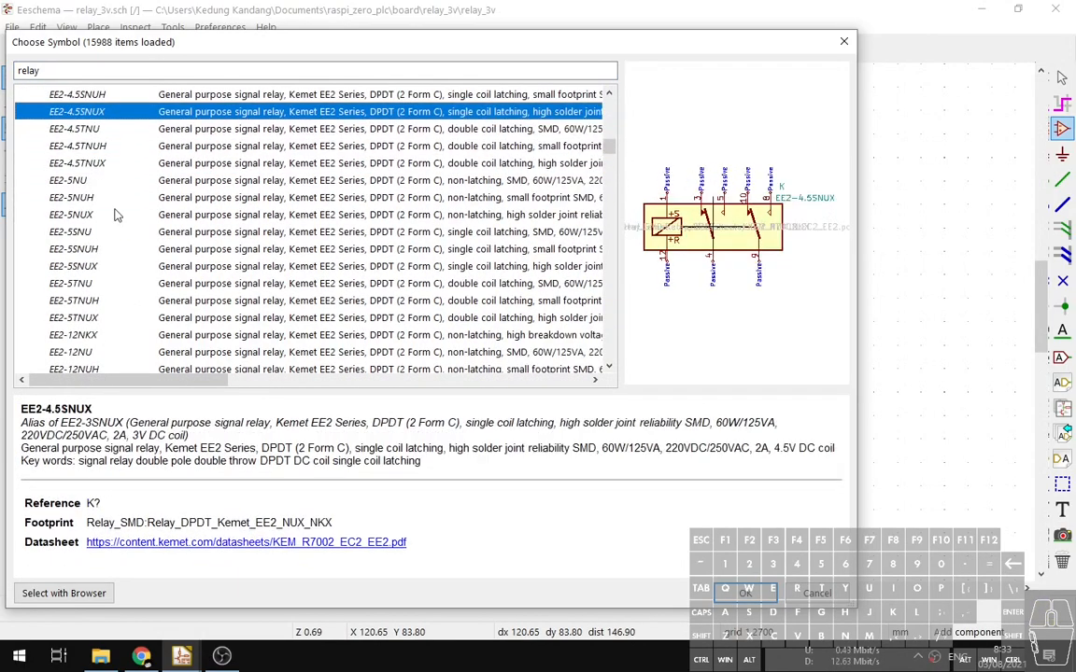
key("Down")
key("Down")
key("Down")
key("Down")
key("Down")
key("Down")
key("Down")
key("Down")
key("Down")
key("Down")
key("Down")
key("Down")
key("Down")
key("Down")
key("Down")
key("Down")
key("Down")
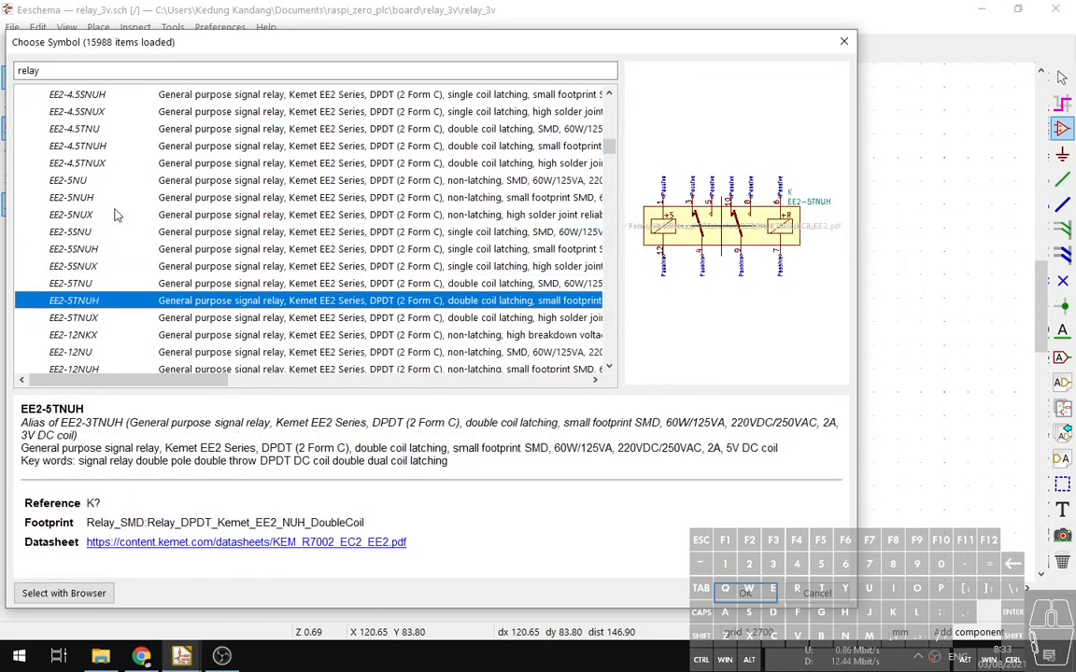
key("Down")
key("Down")
key("Down")
key("Down")
key("Down")
key("Down")
key("Down")
key("Down")
key("Down")
key("Down")
key("Down")
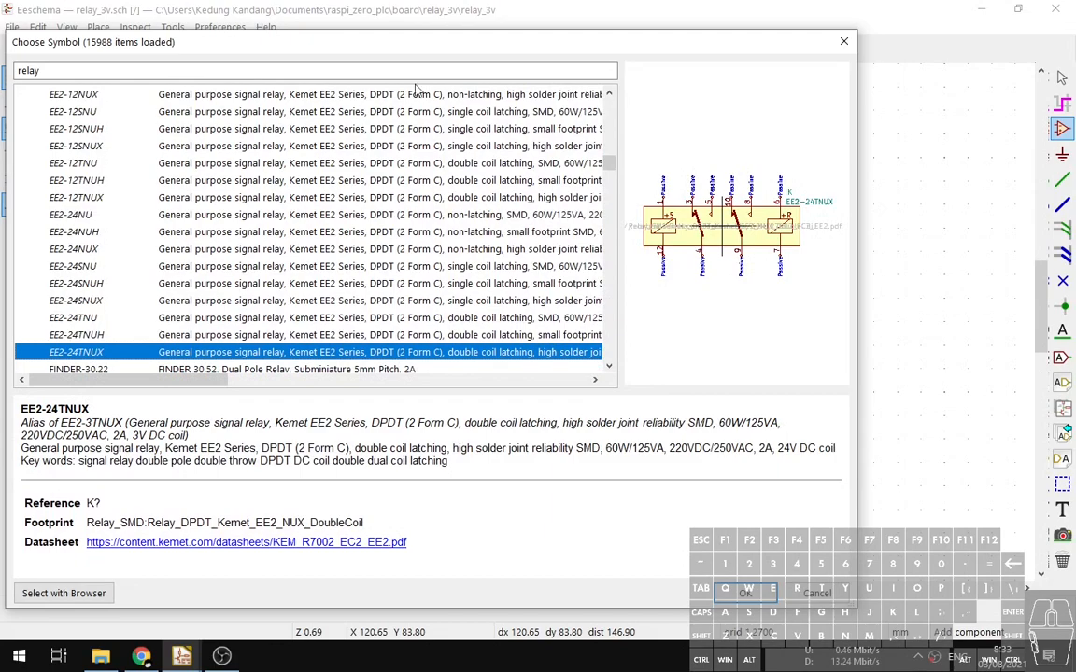
Preview the Omron G2RL-2-ASI symbols and the G5LE-1 SPDT relay, and close the symbol chooser without placing anything.
scroll(220, 215, "down", 2)
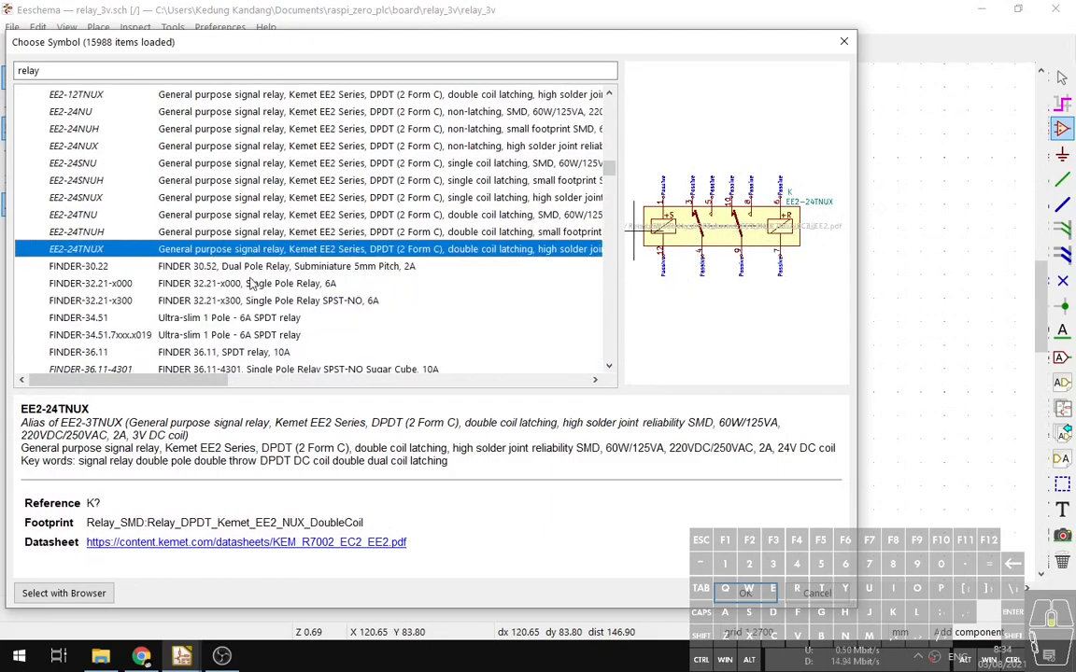
scroll(234, 290, "down", 6)
left_click(129, 302)
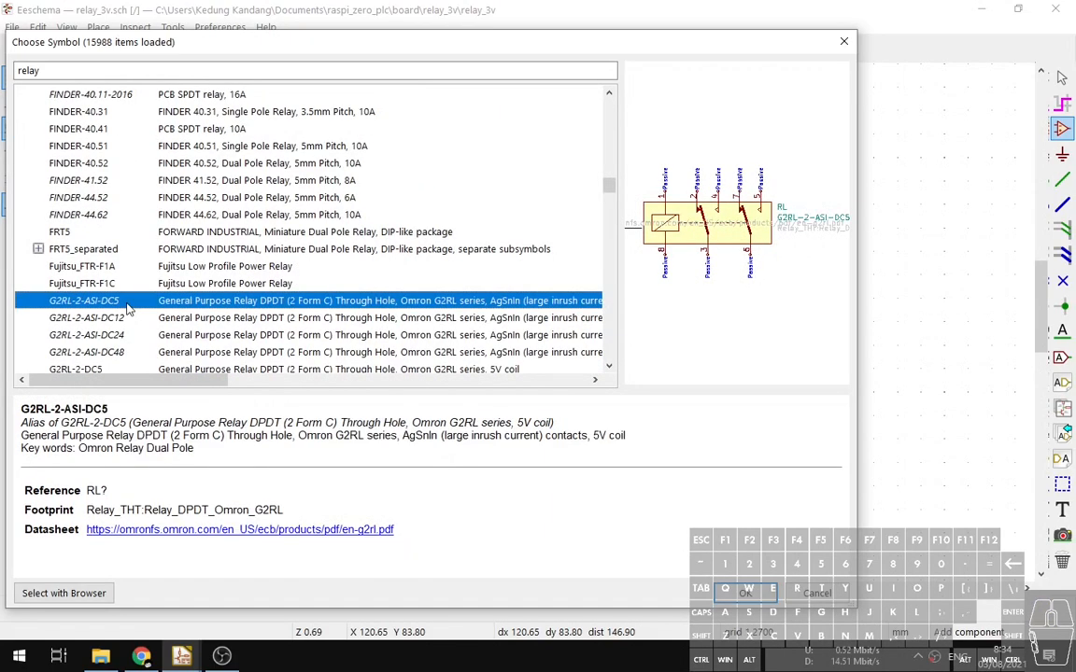
left_click(110, 321)
left_click(108, 339)
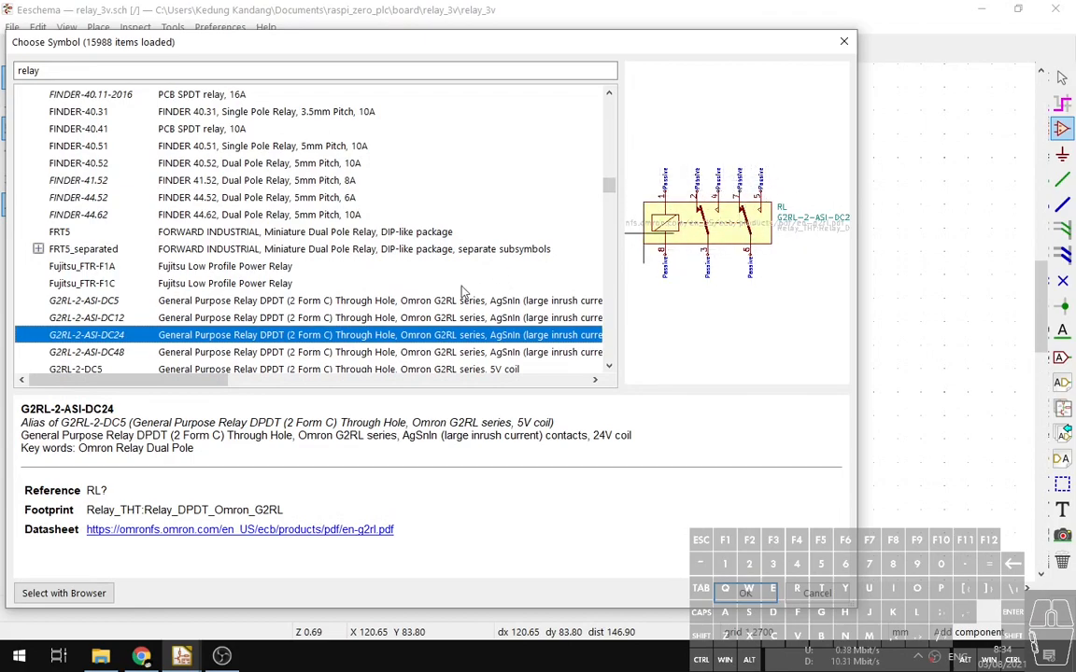
scroll(136, 296, "down", 4)
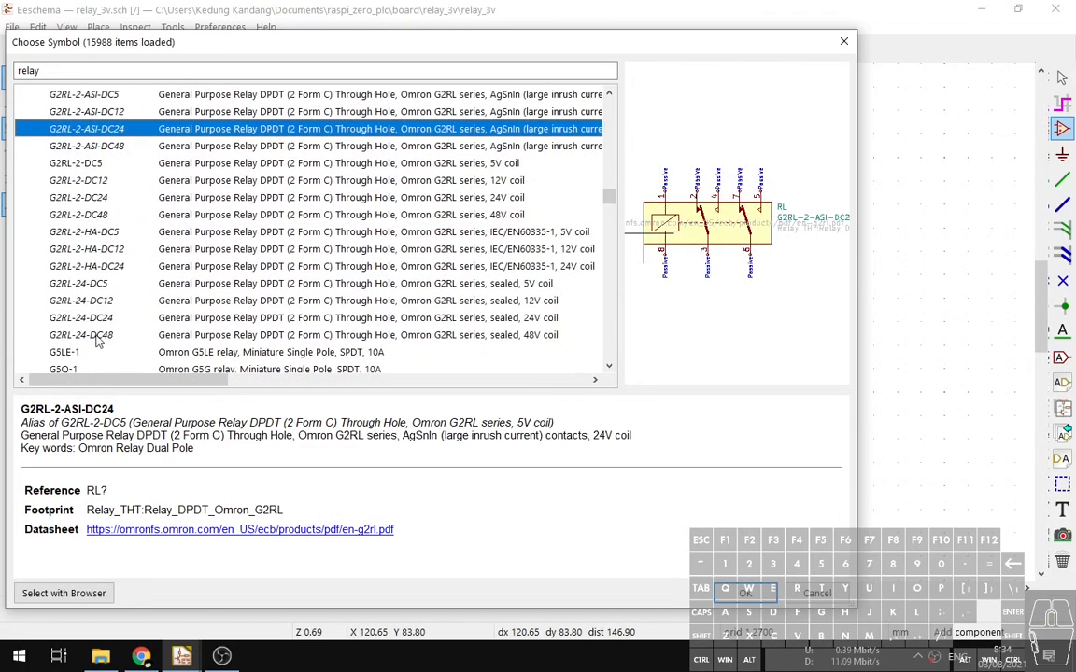
left_click(86, 351)
scroll(86, 345, "down", 2)
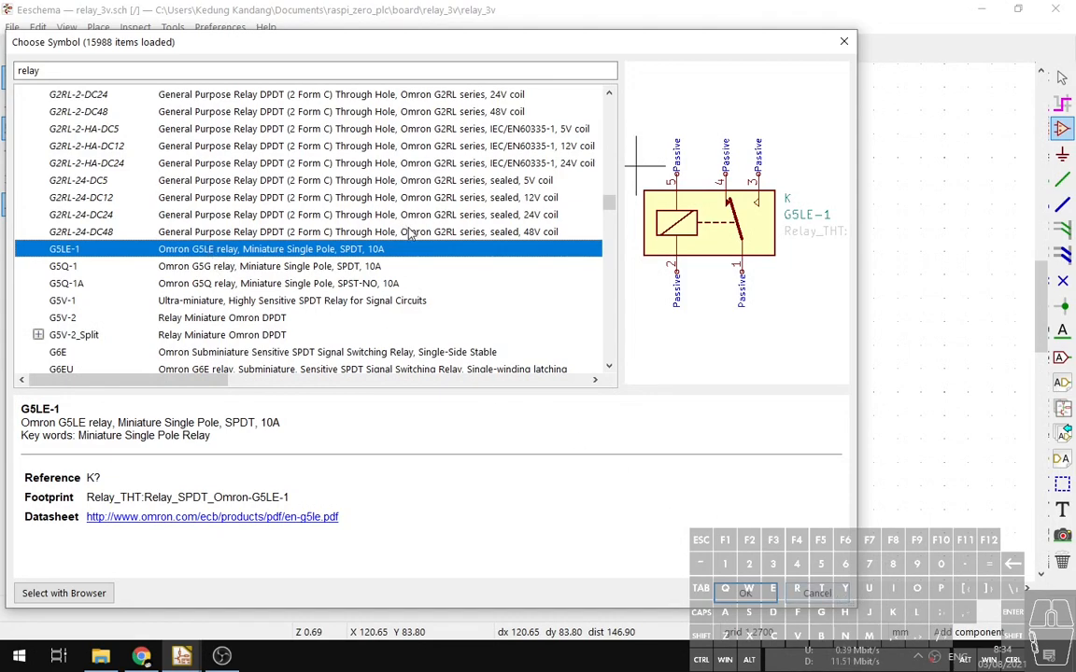
left_click(819, 594)
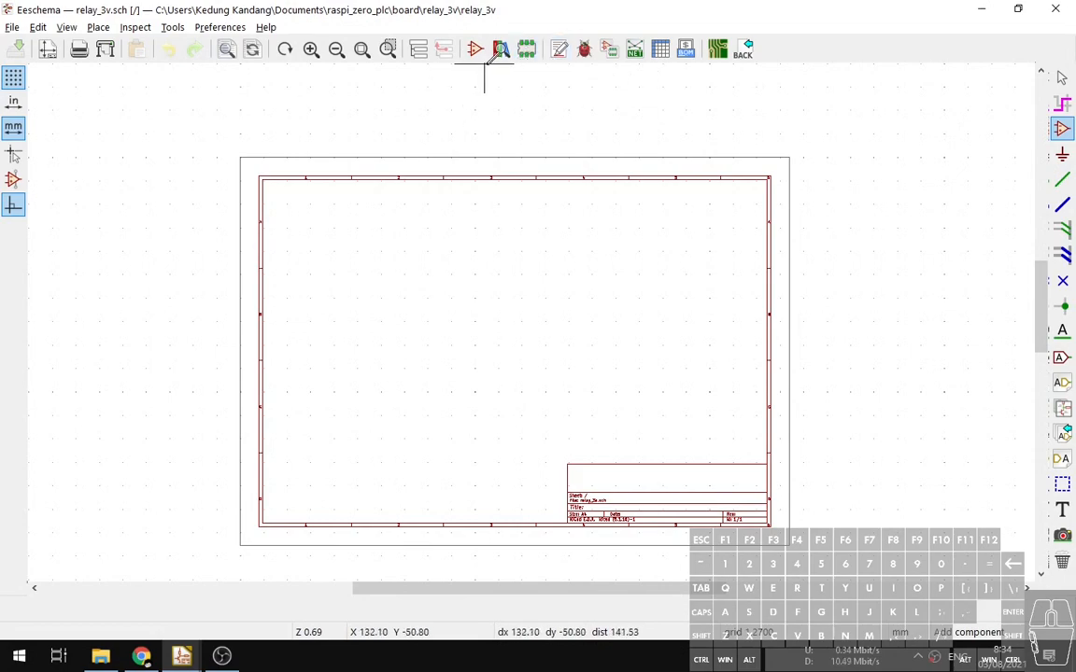
Open the Footprint Editor, inspect Relay_SPDT_SANYOU_SRD_Series_Form_C in the 3D viewer, and return to its footprint drawing.
left_click(526, 49)
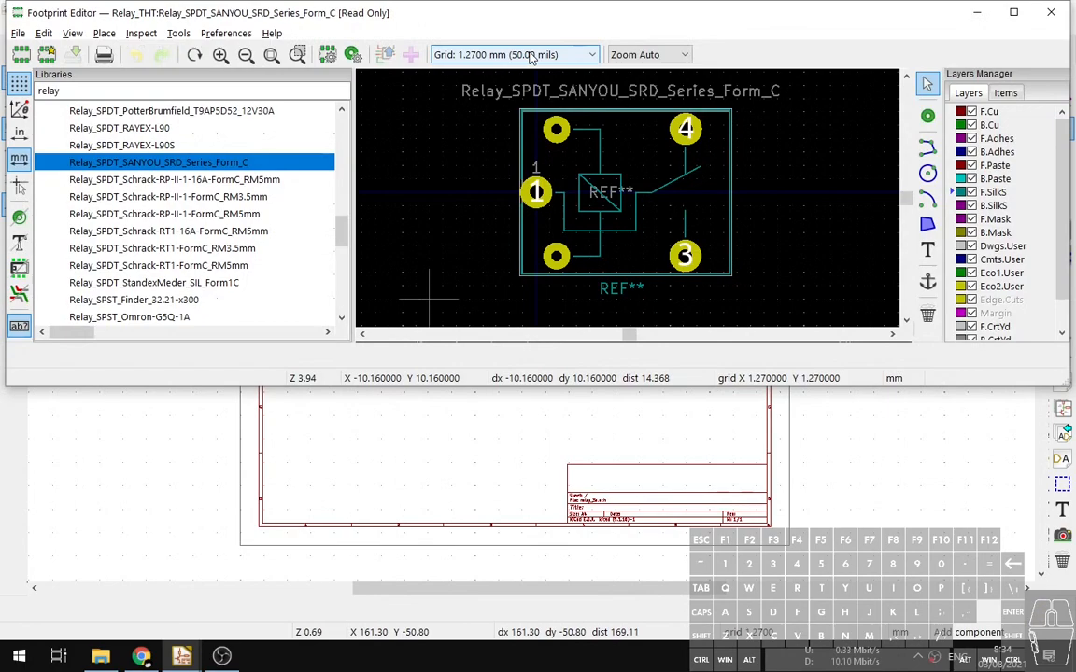
left_click(73, 35)
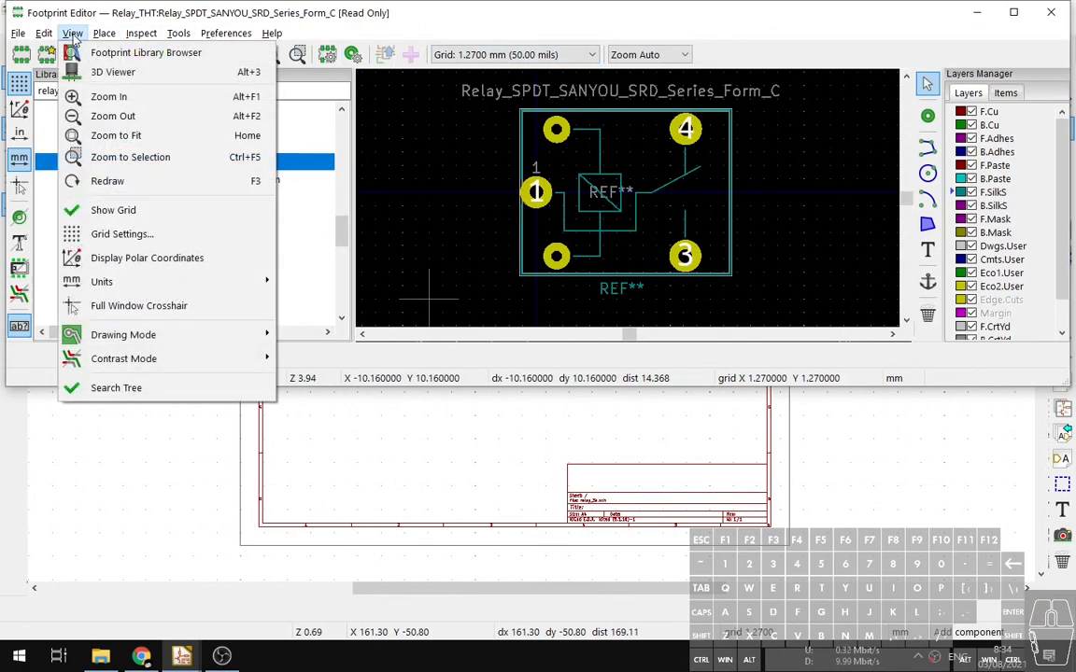
left_click(113, 72)
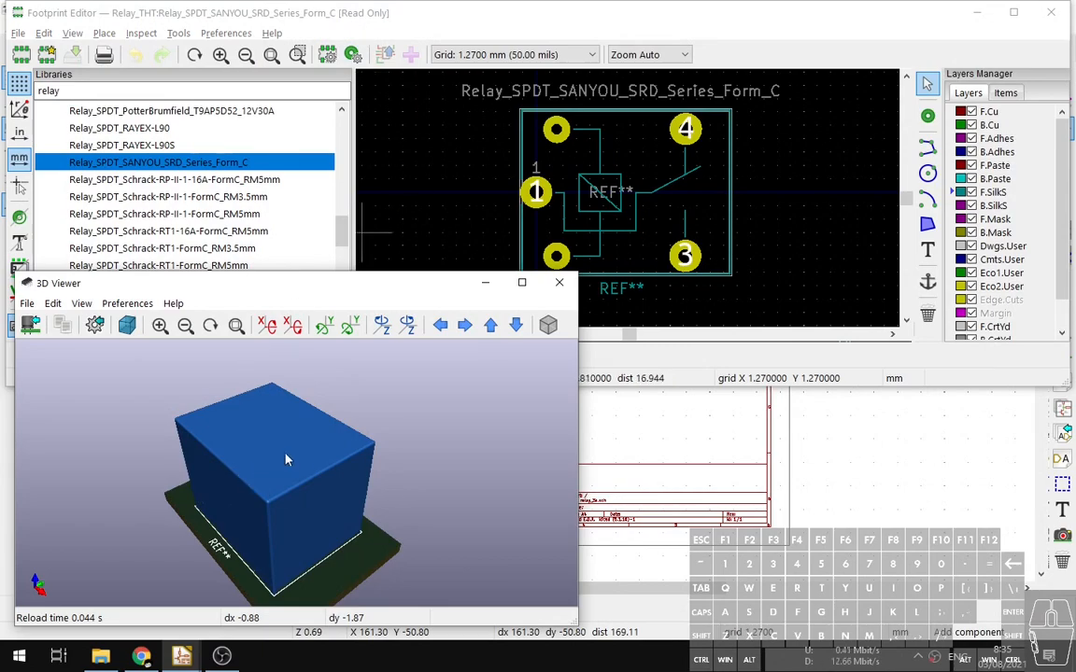
left_click(384, 33)
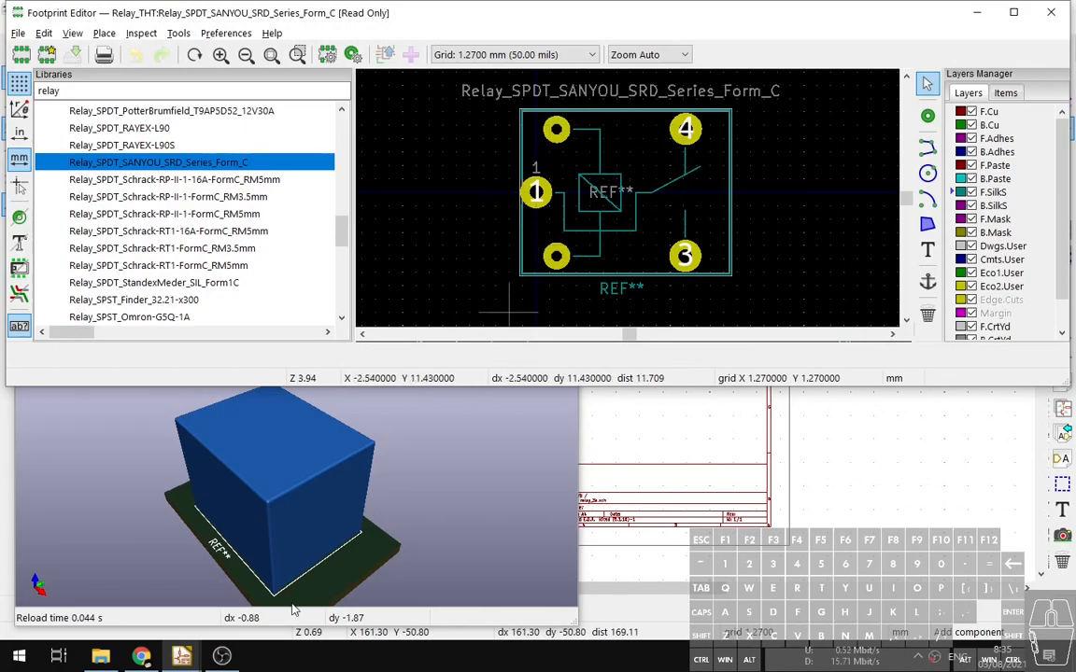
Switch to the browser and check the SPDT contact diagram against the 1C drawings in the JQC-3FF datasheet.
left_click(142, 658)
left_click(811, 13)
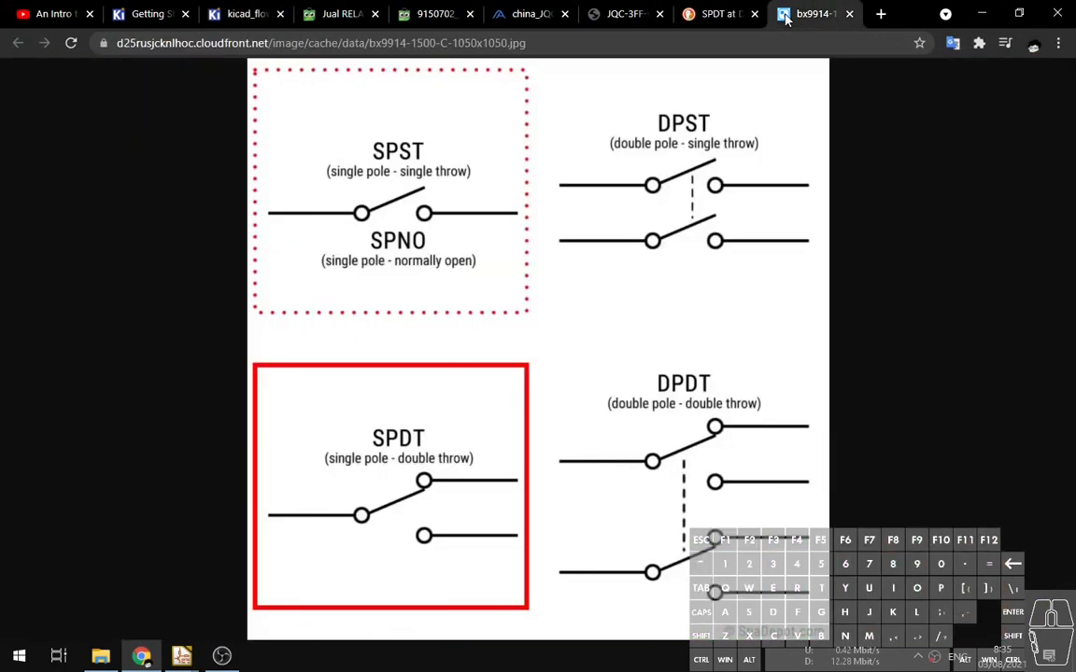
left_click(720, 13)
left_click(627, 13)
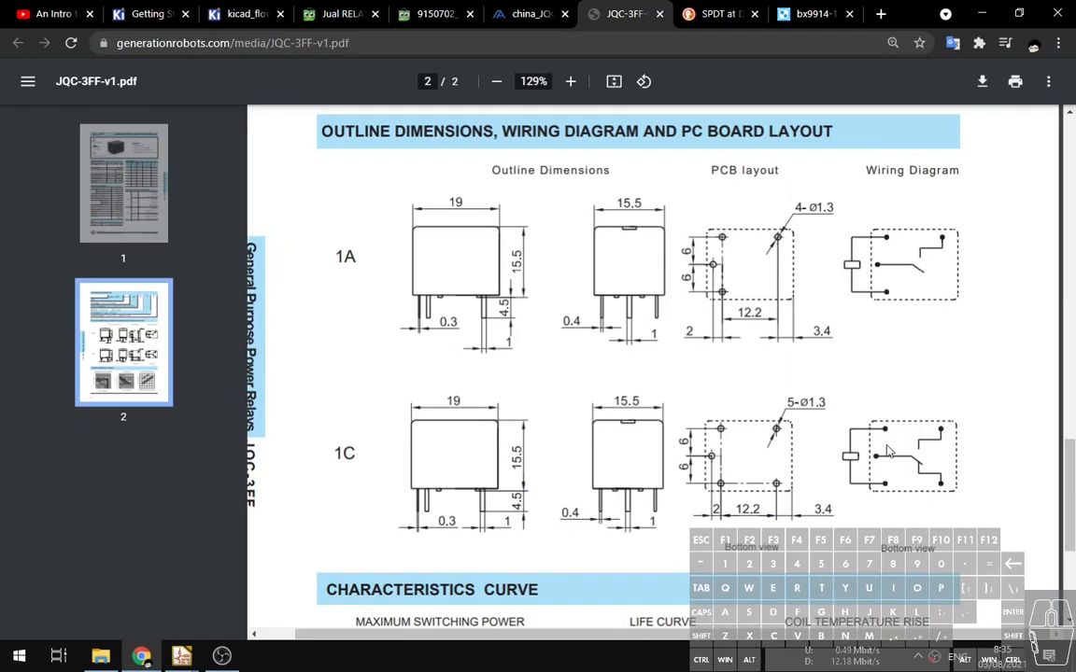
Return to the Footprint Editor and compare the Schrack RP-II and RT1 Form C SPDT relay footprints with the datasheet layout.
key("alt+Tab")
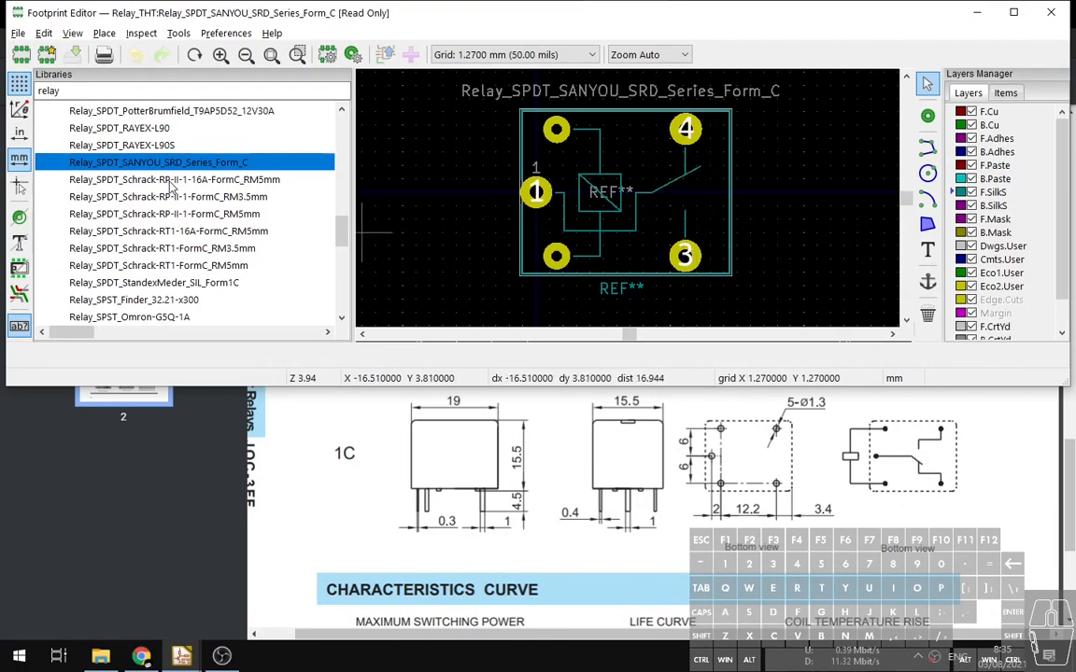
left_click(151, 148)
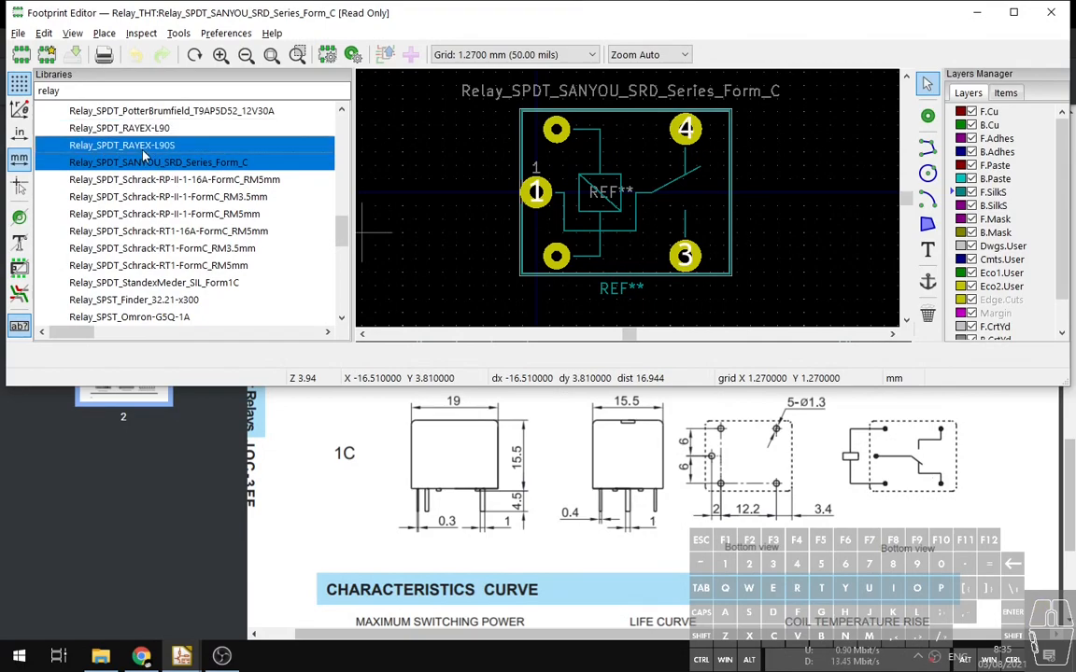
double_click(150, 147)
left_click(145, 164)
left_click(140, 180)
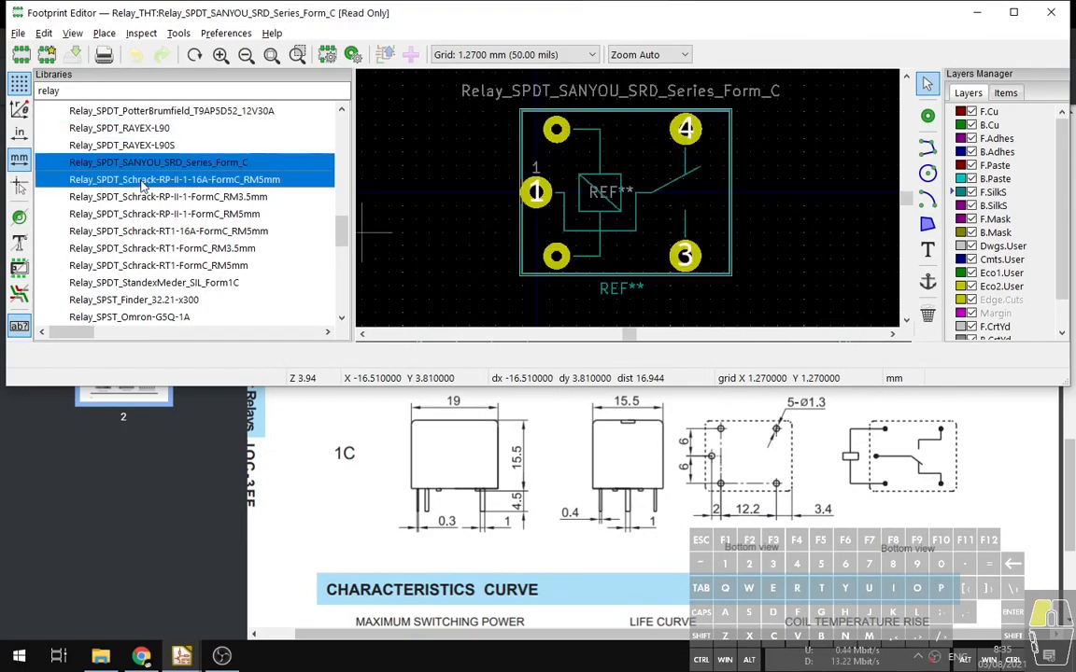
left_click(145, 196)
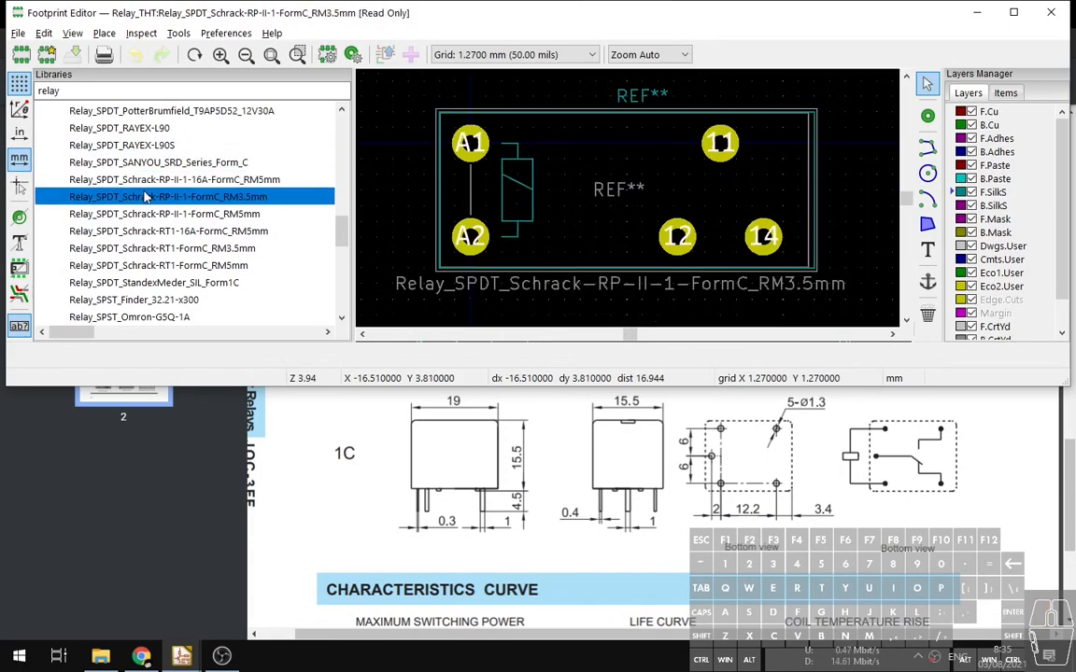
key("Down")
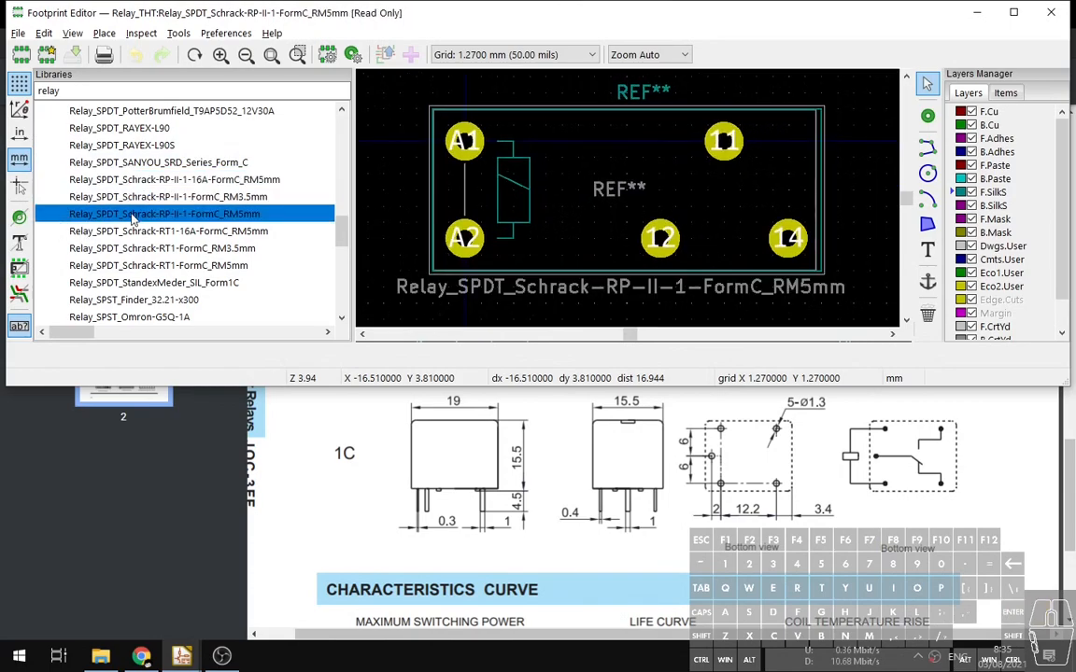
key("Down")
left_click(132, 250)
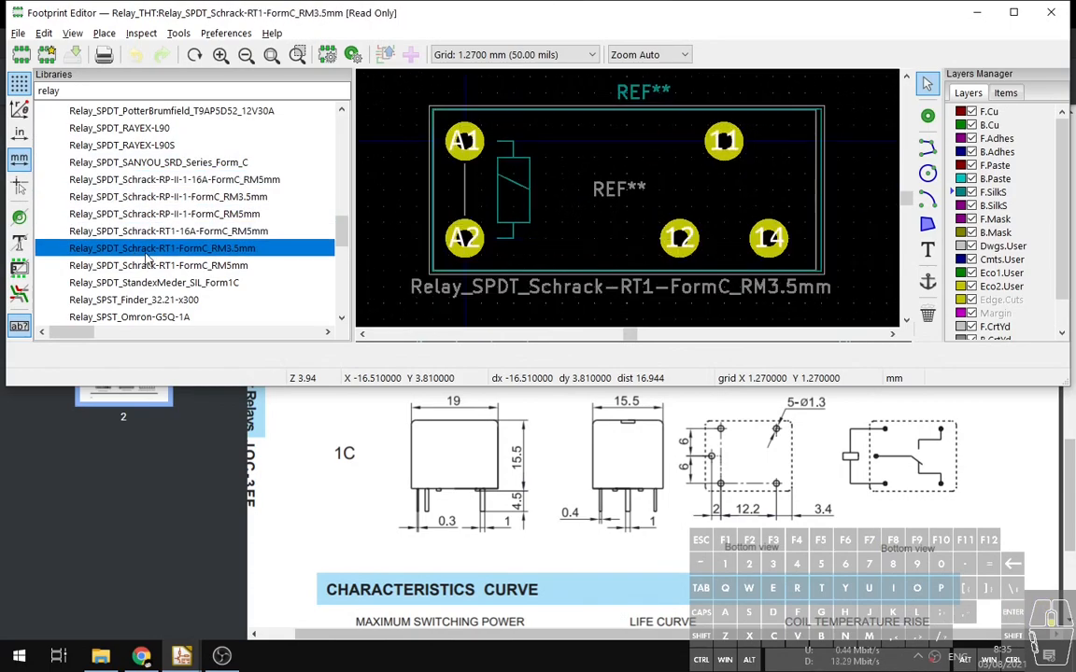
Examine the SPST relay footprints, including the SANYOU SRD, Schrack and TE types, and the Relay_StandexMeder_UMS footprint.
scroll(140, 246, "down", 4)
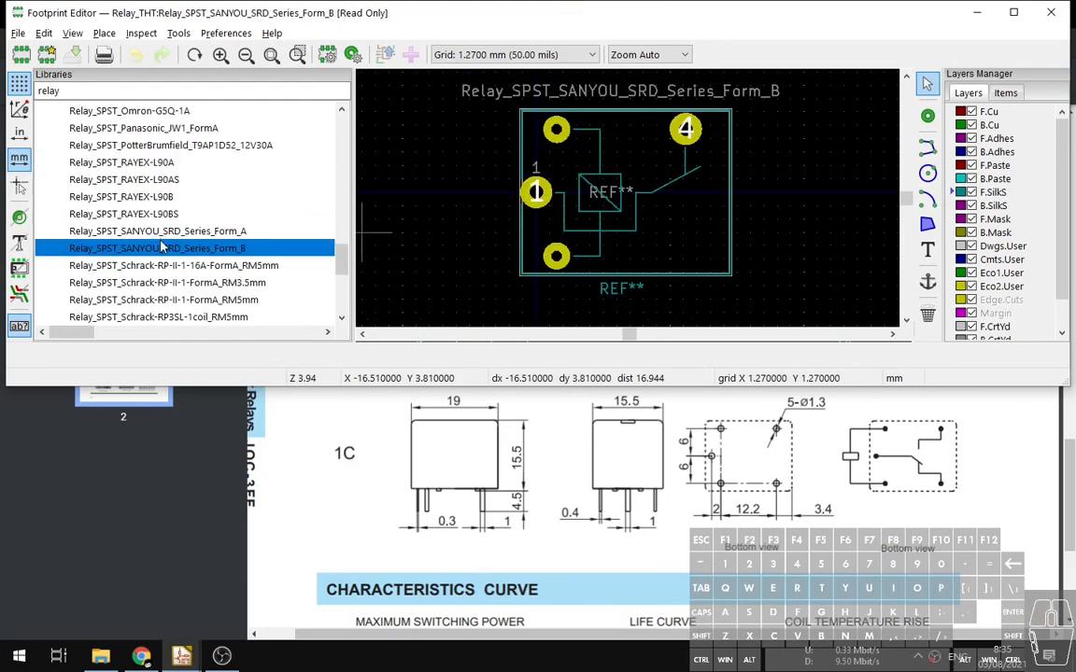
left_click(160, 234)
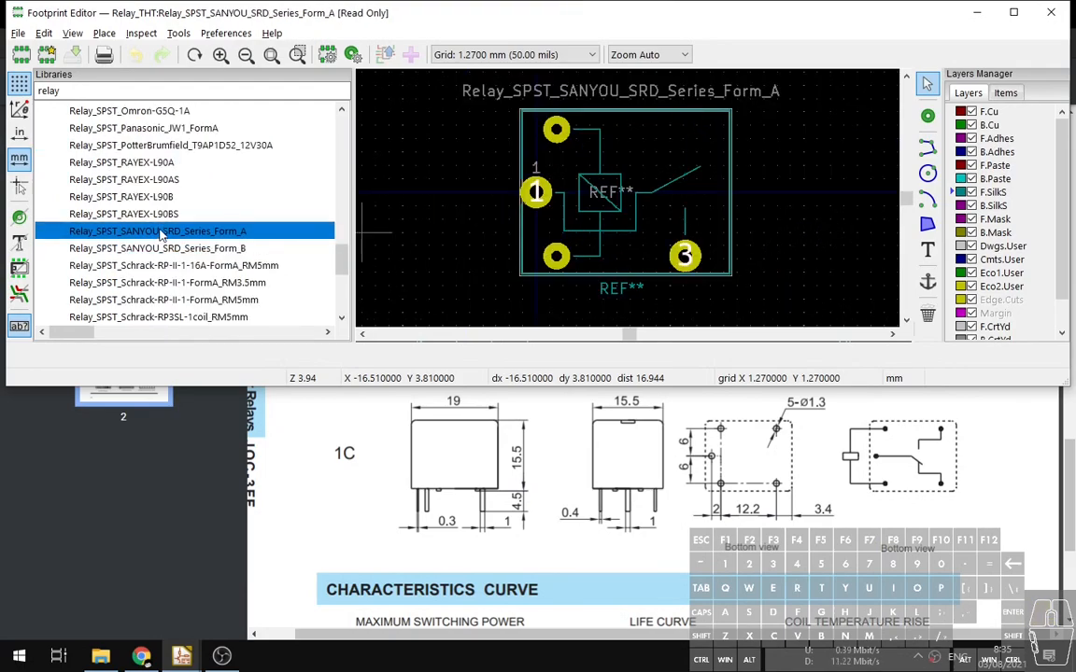
left_click(153, 264)
key("Down")
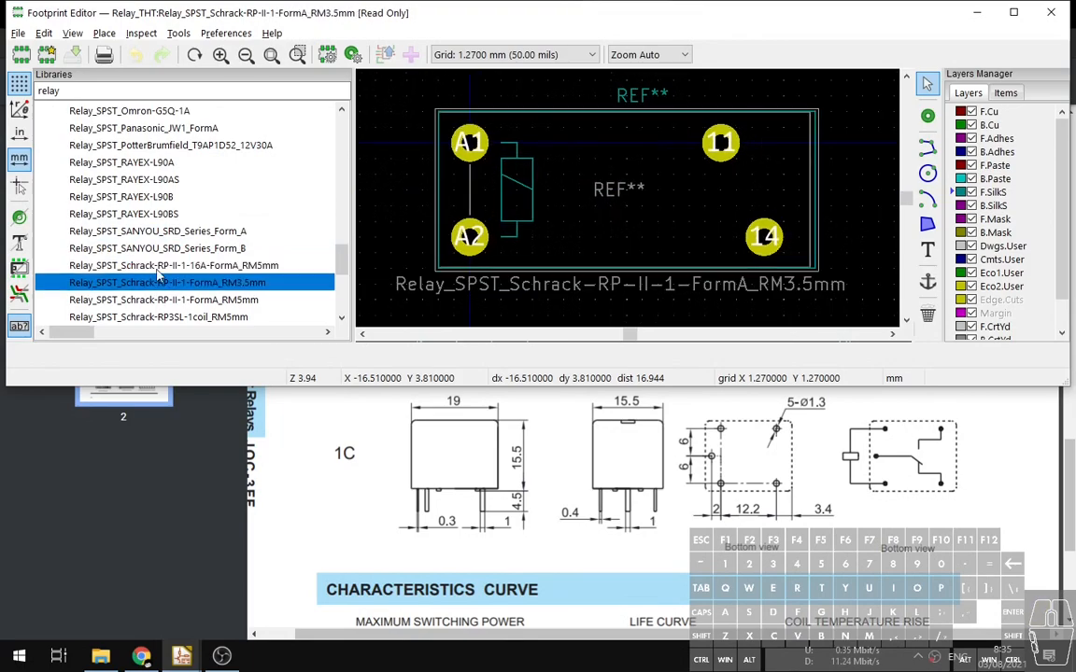
scroll(157, 266, "down", 2)
key("Down")
key("Down")
key("Down")
key("Down")
key("Down")
key("Down")
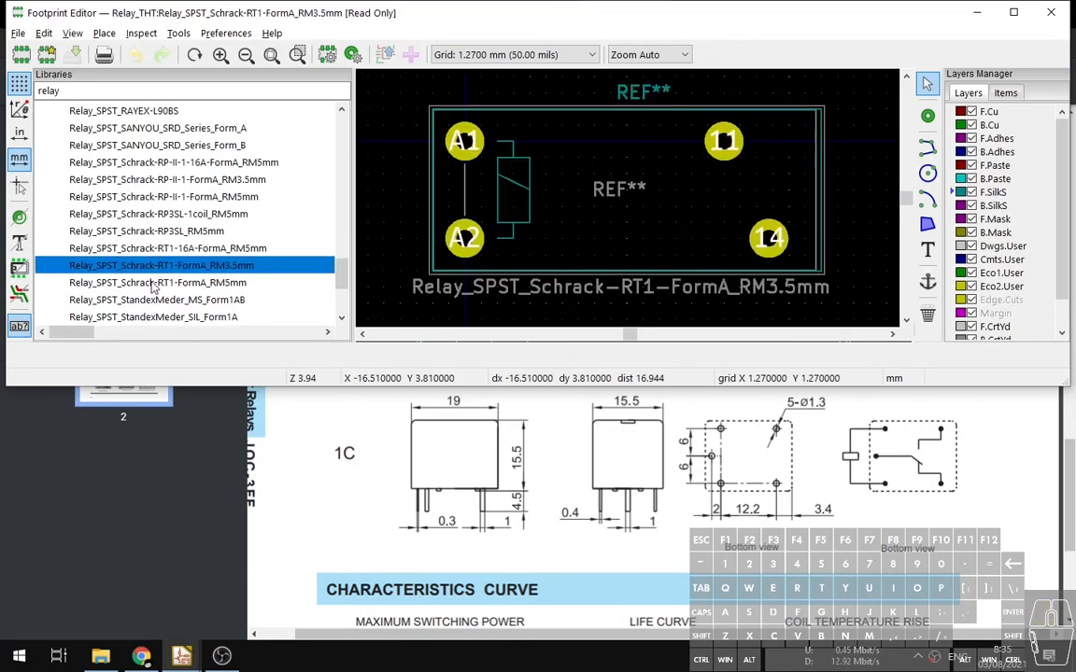
scroll(152, 290, "down", 3)
left_click(137, 196)
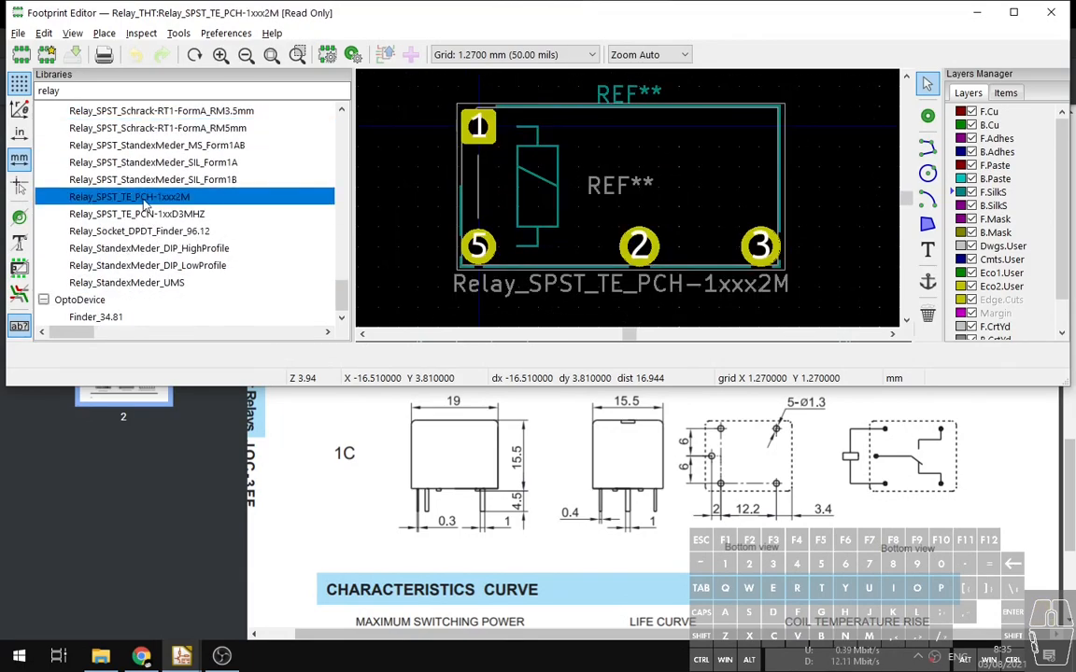
left_click(139, 214)
left_click(126, 281)
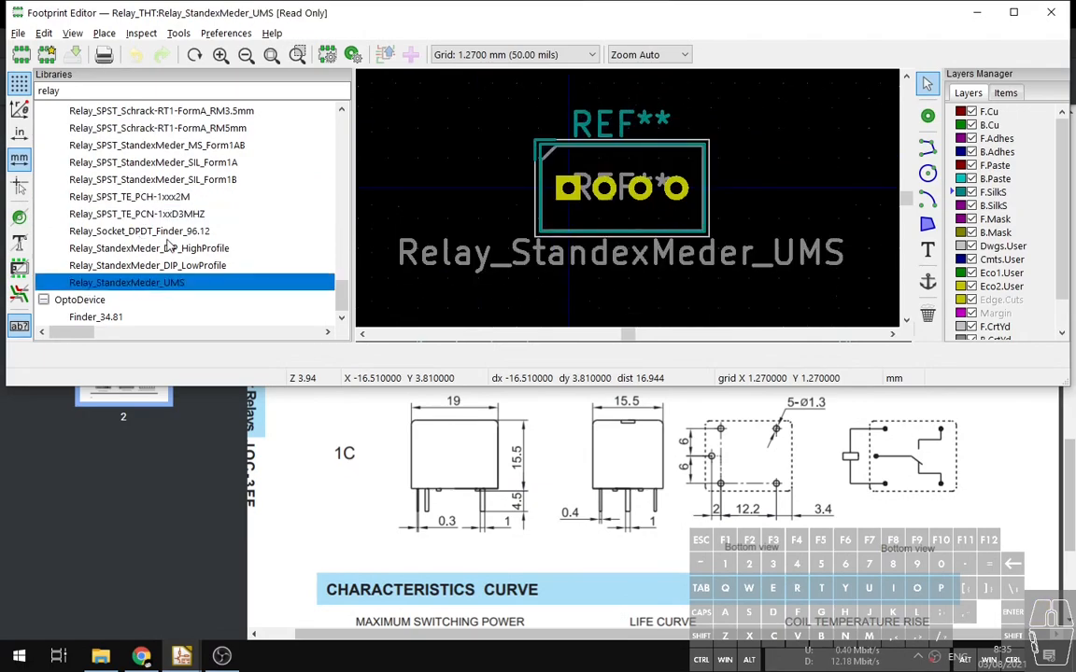
Examine the Omron G6 series DPDT relay footprints, including G6SK-2, G6S-2, G6K-2P and G6H-2.
scroll(168, 248, "up", 6)
scroll(169, 244, "up", 12)
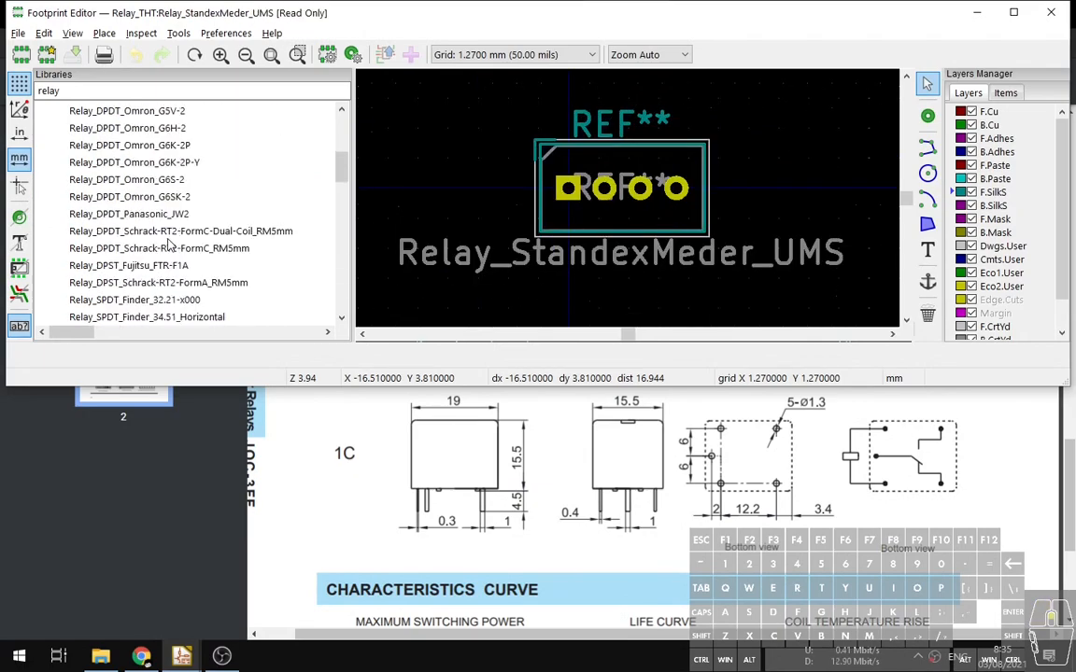
left_click(153, 196)
left_click(151, 180)
left_click(154, 162)
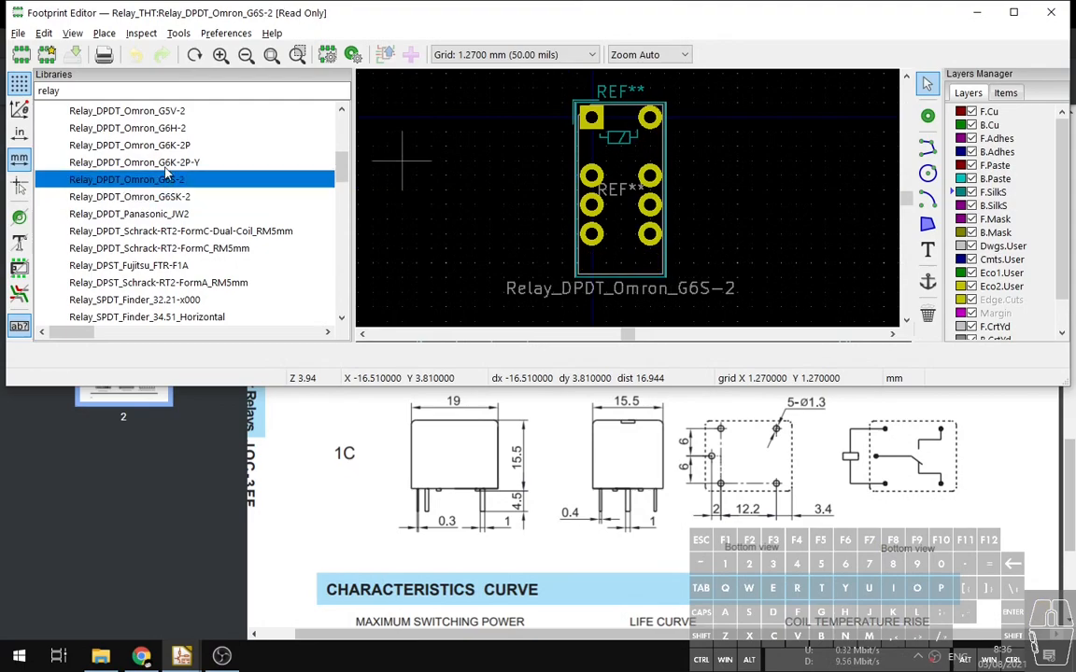
left_click(164, 147)
left_click(153, 129)
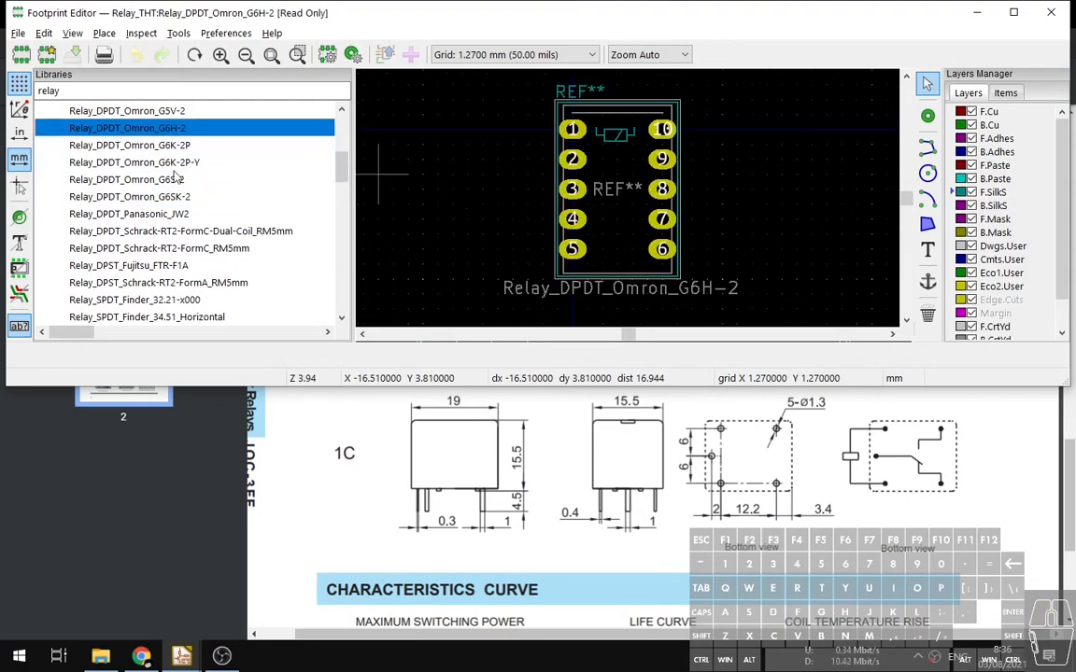
Compare further DPDT relay footprints with the datasheet layout, including Omron G2RL and G5V-2, Kemet EC2, Fujitsu FTR-F1C and Finder 40.52.
scroll(182, 249, "up", 4)
scroll(150, 210, "down", 2)
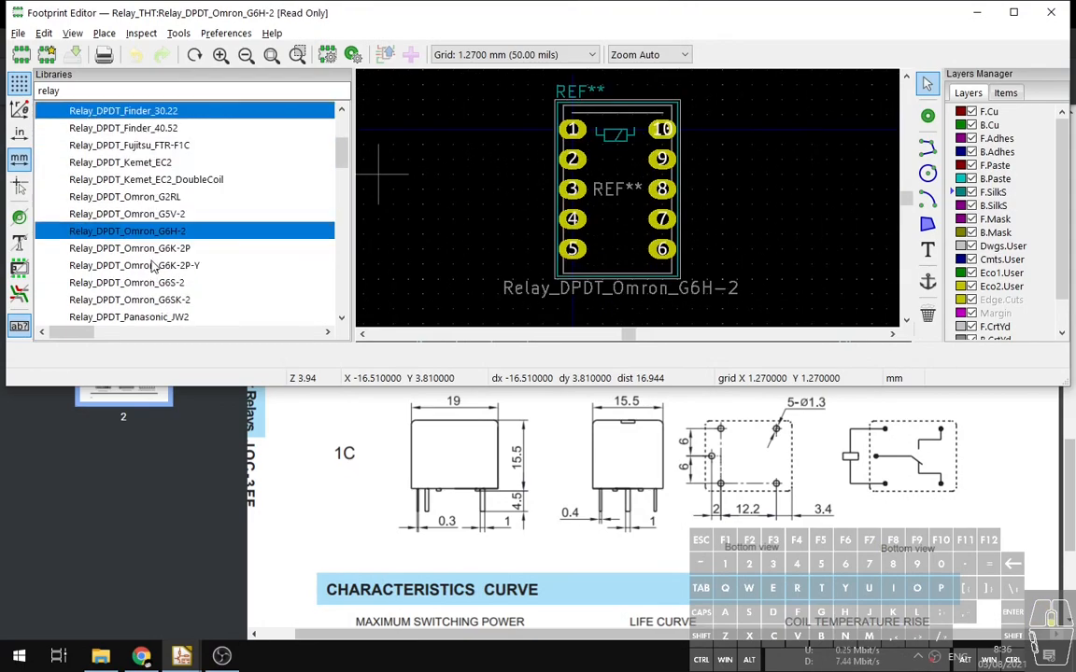
left_click(163, 197)
left_click(163, 213)
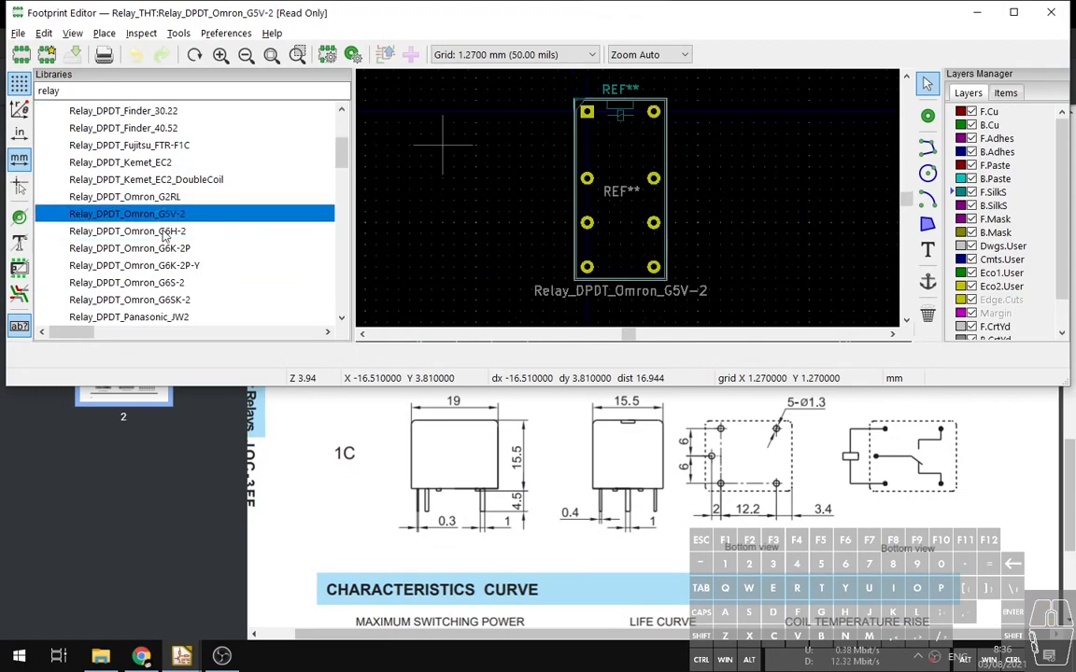
left_click(157, 231)
left_click(147, 179)
scroll(150, 171, "up", 2)
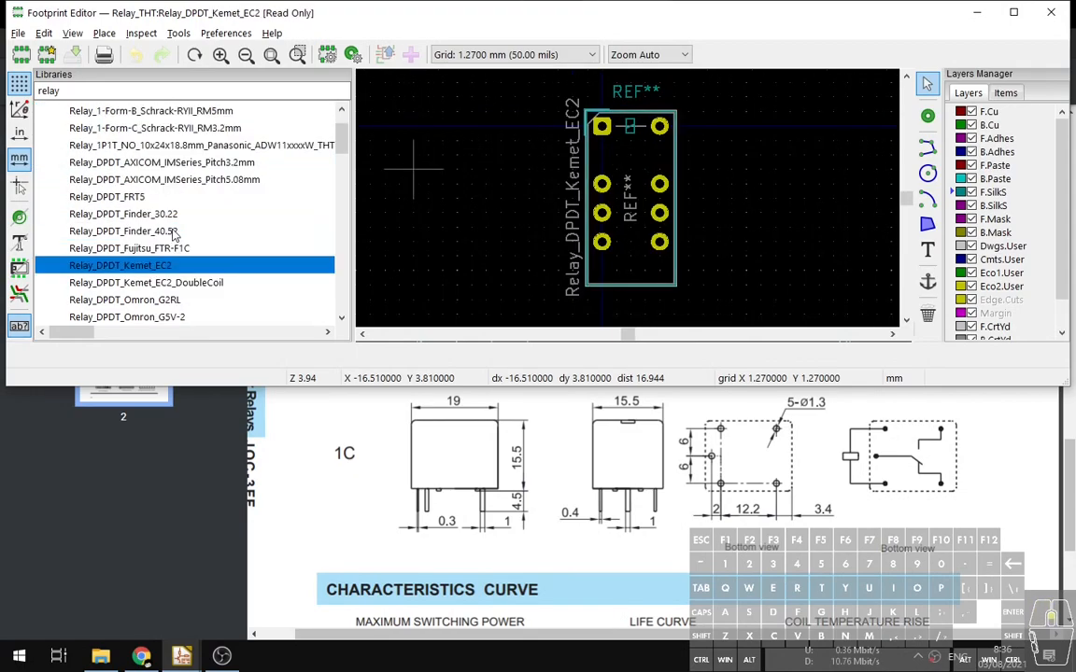
left_click(157, 248)
left_click(151, 229)
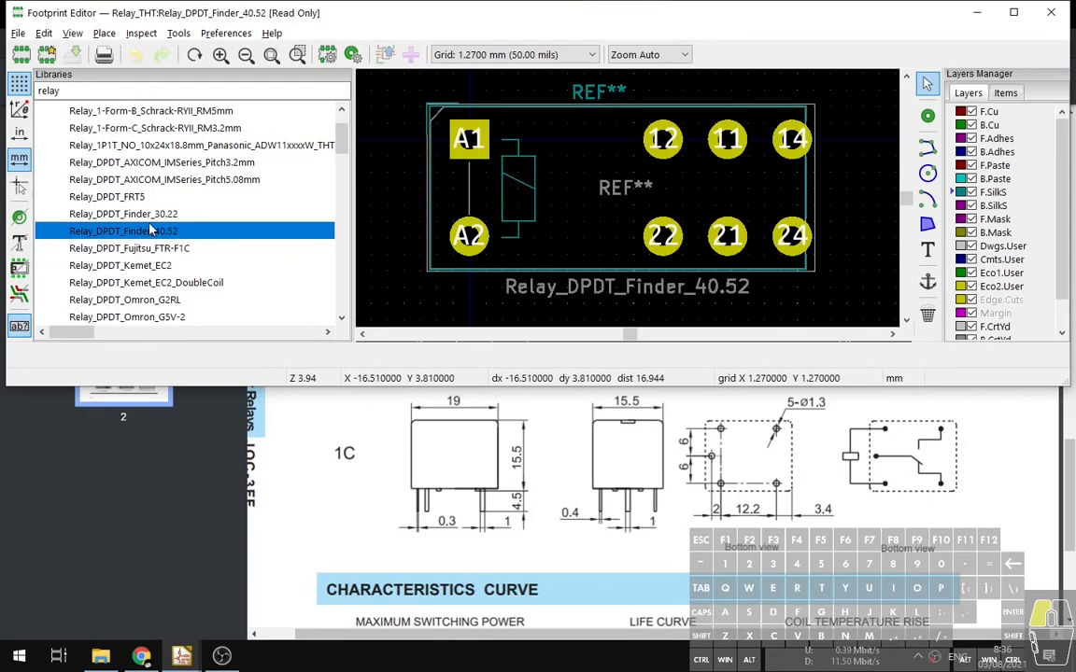
Compare the Schrack RYII Form A, Form B and Form C relay footprints with the datasheet layout.
scroll(140, 211, "up", 1)
left_click(146, 146)
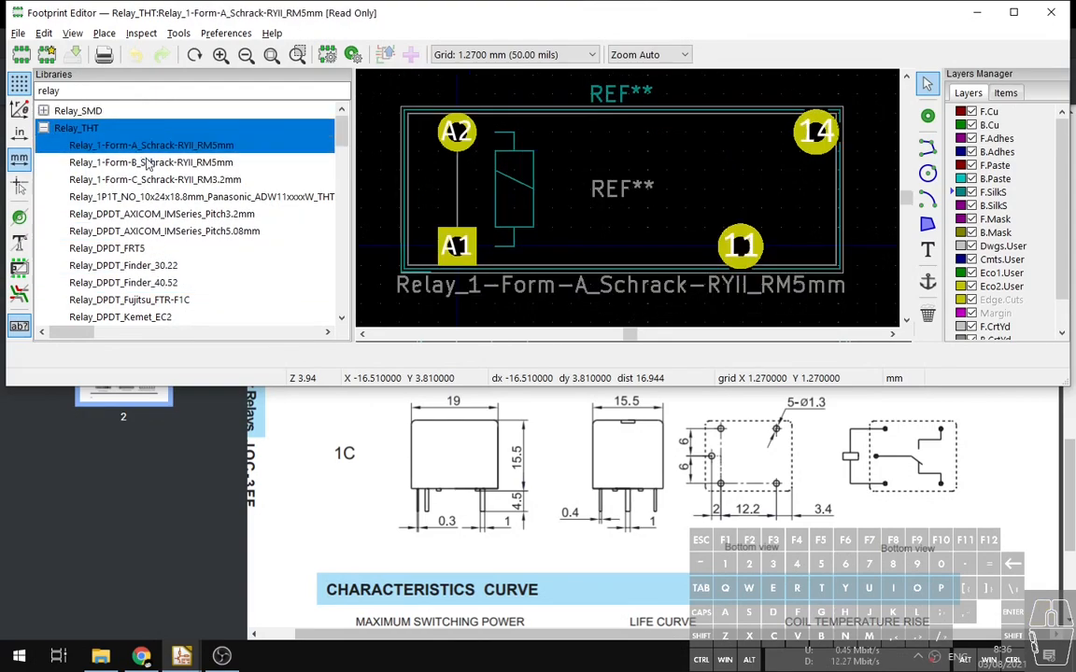
left_click(145, 163)
left_click(145, 180)
scroll(205, 243, "down", 7)
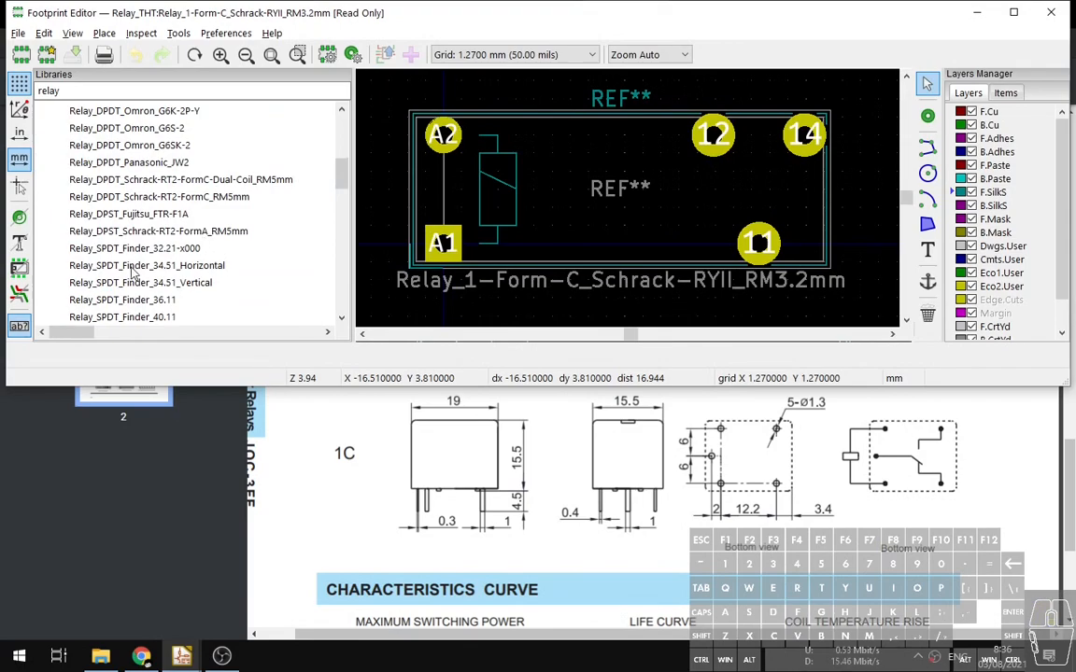
Check the Finder 32.21, Finder 34.51 and RAYEX-L90 SPDT footprints, ending on Relay_SPDT_SANYOU_SRD_Series_Form_C.
left_click(155, 287)
left_click(153, 250)
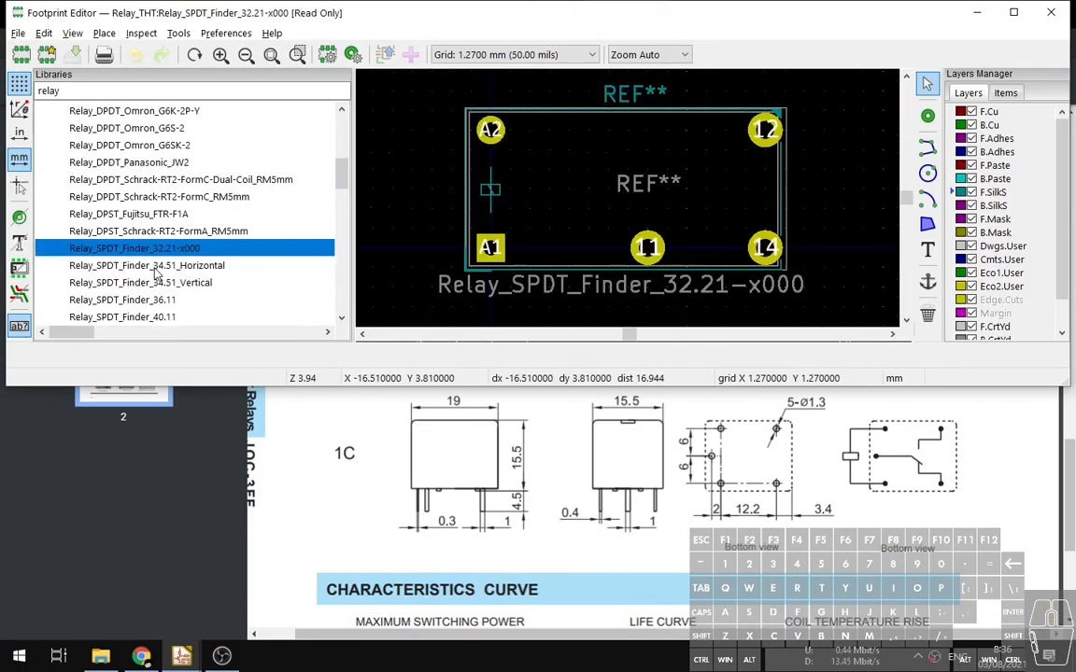
left_click(157, 267)
scroll(157, 273, "down", 6)
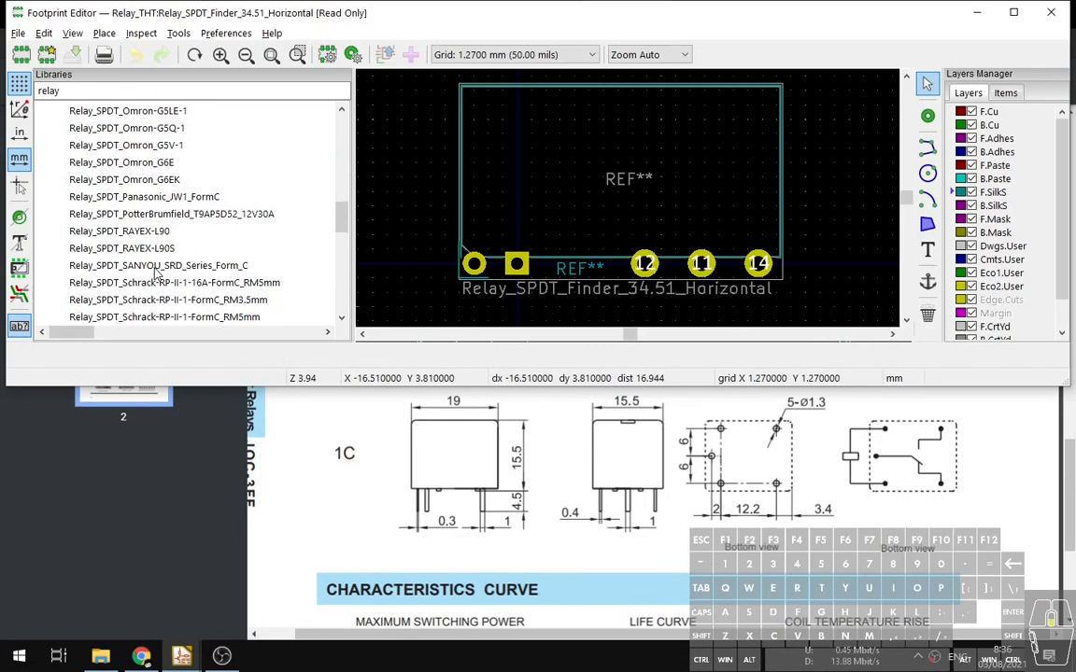
left_click(141, 232)
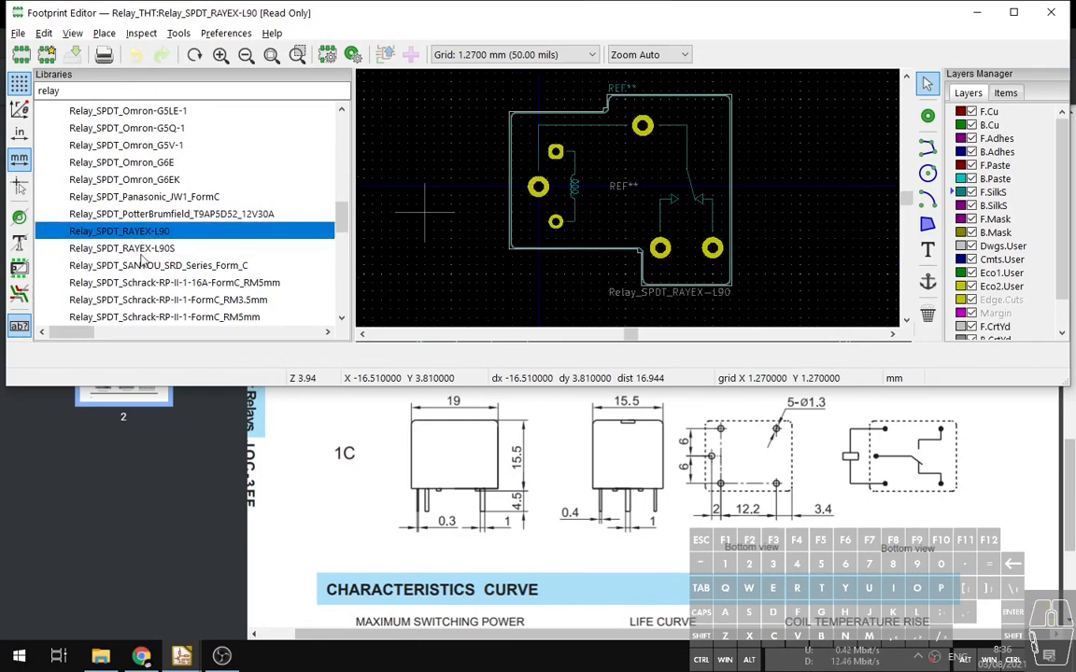
left_click(130, 265)
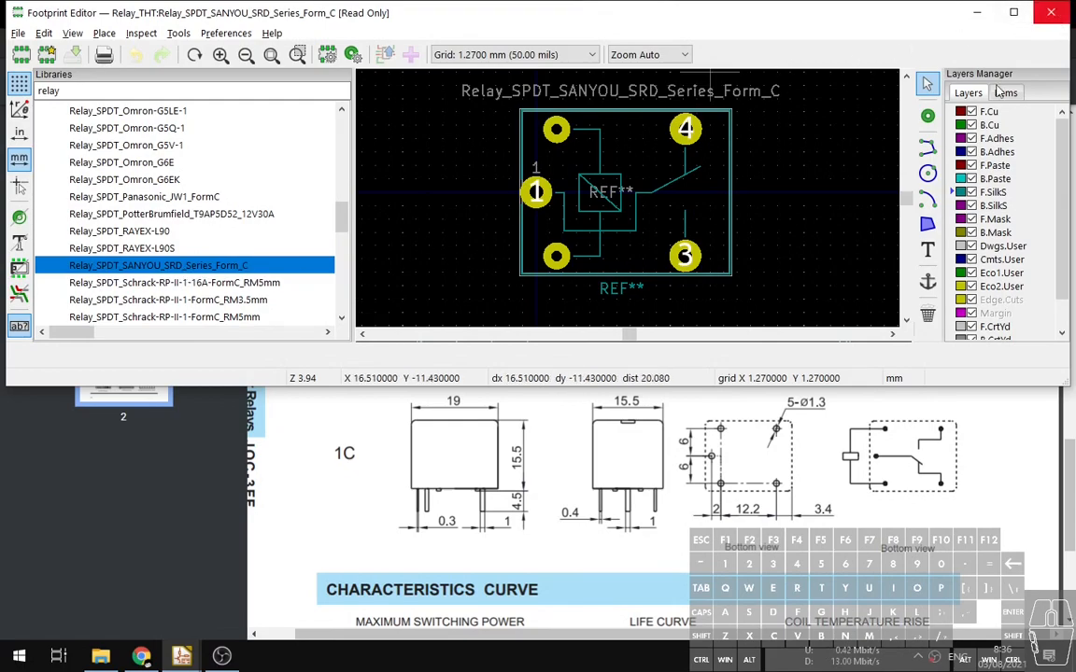
Switch to the Eeschema schematic, find the relay symbols with "sanyou", and place SANYOU_SRD_Form_C in the upper middle of the sheet.
mouse_move(182, 657)
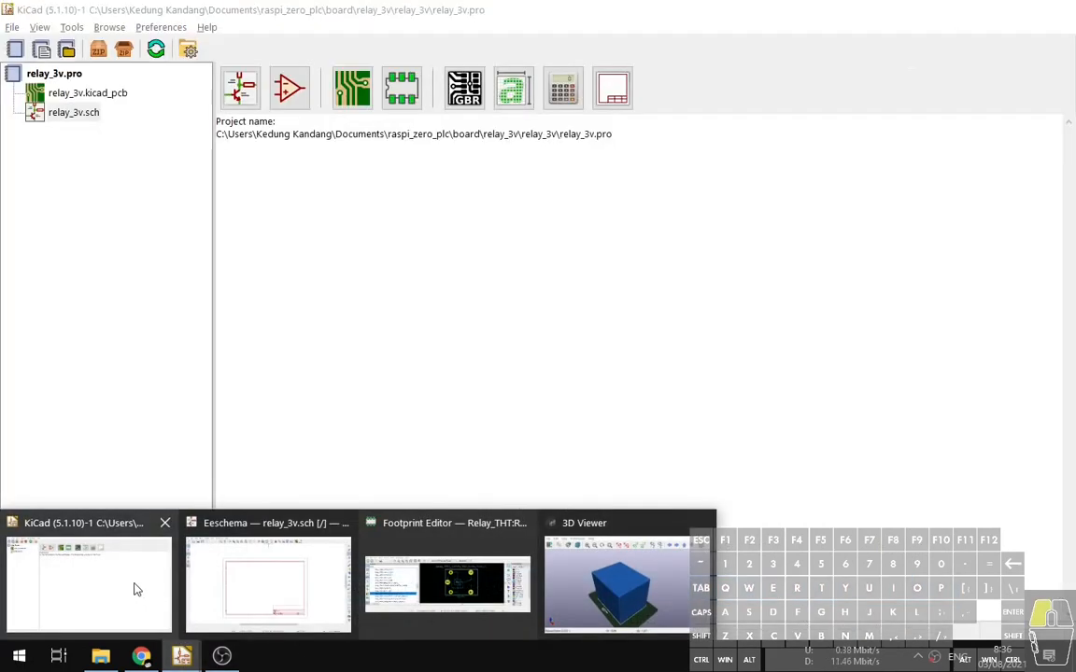
left_click(128, 561)
left_click(206, 591)
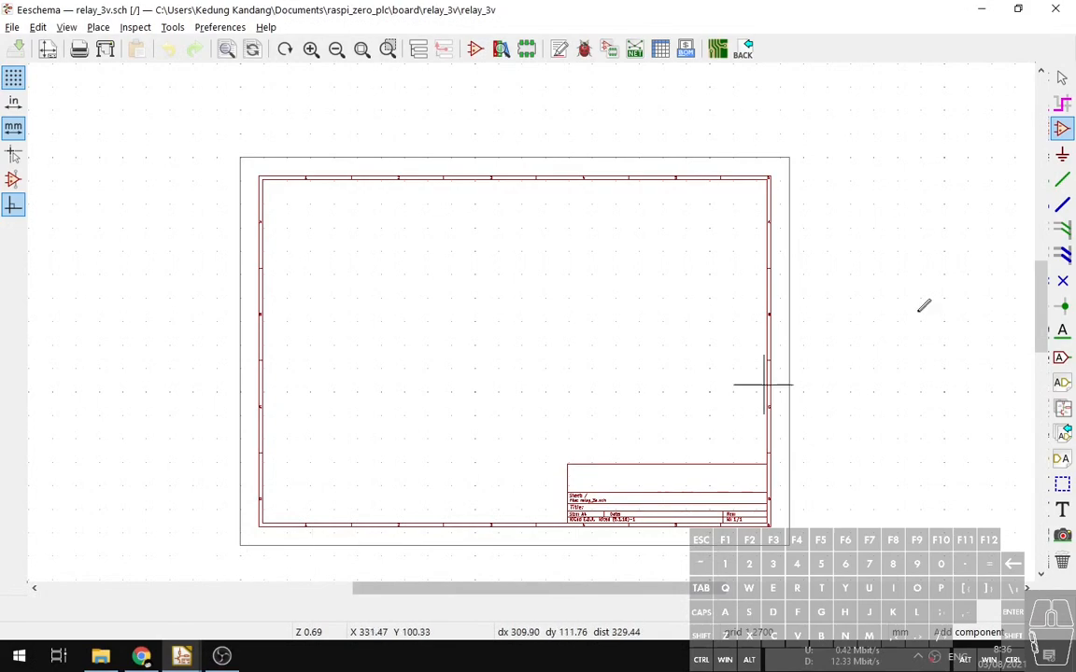
left_click(1062, 131)
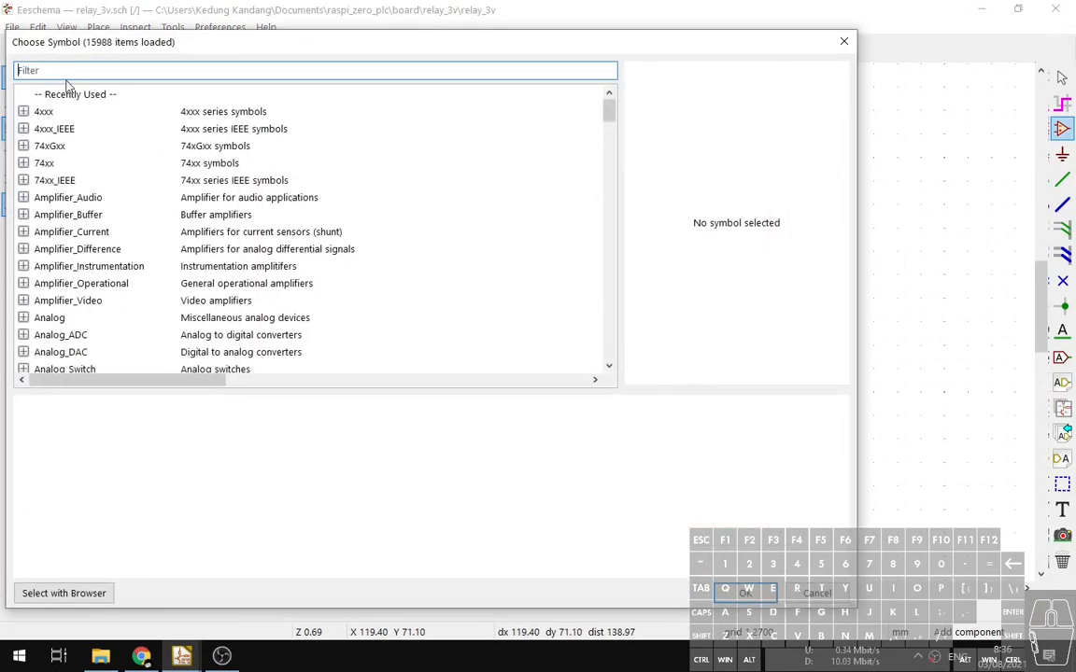
type("sanyou")
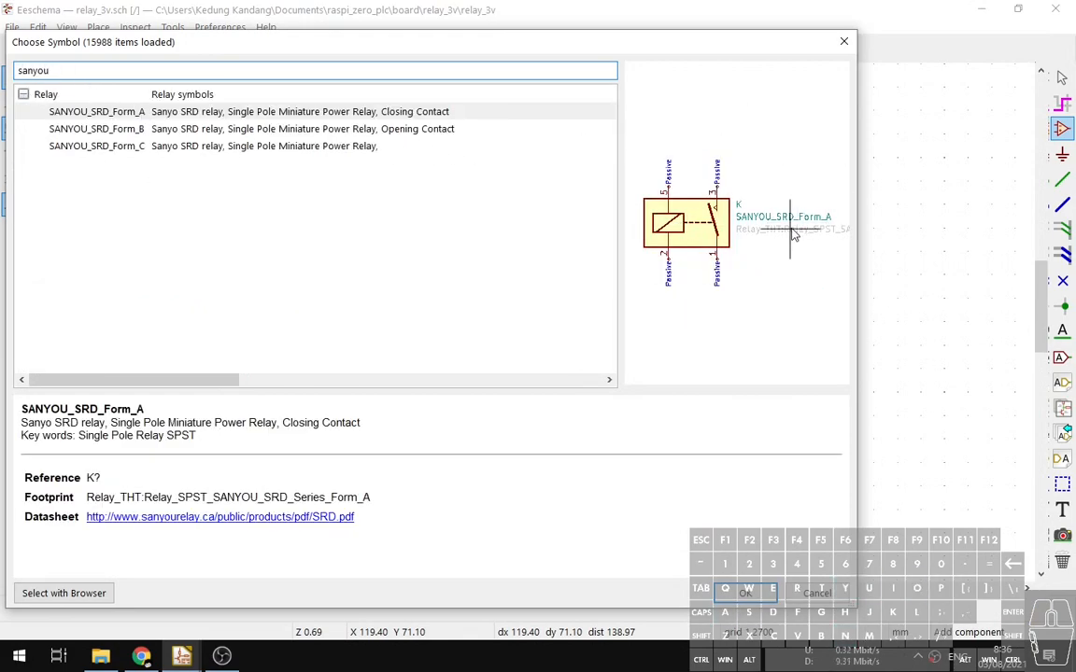
left_click(224, 147)
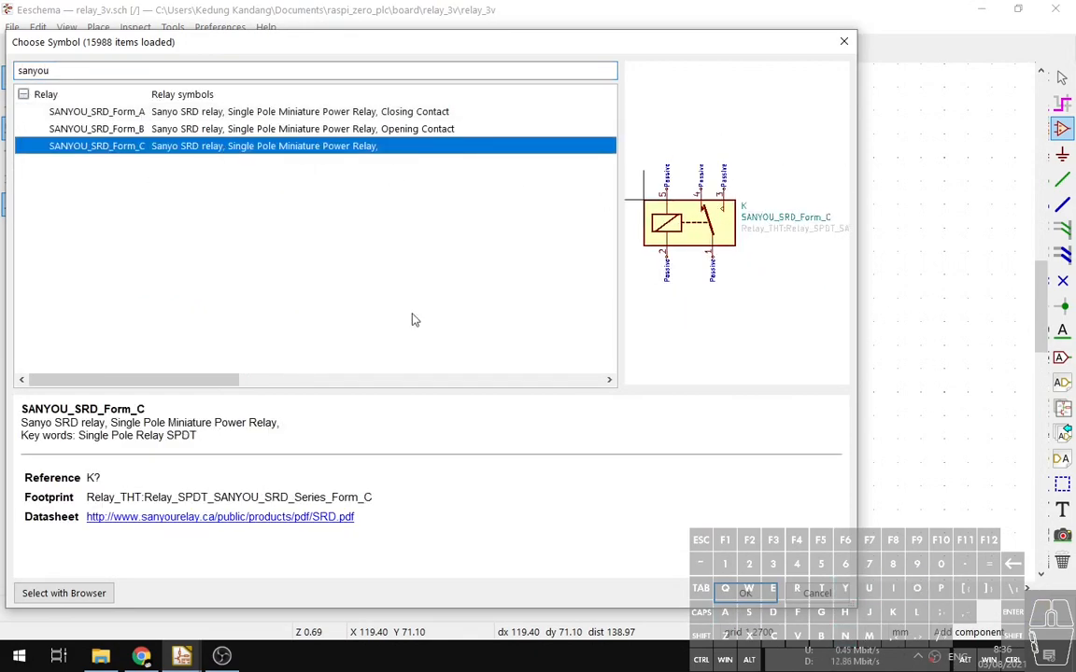
left_click(747, 594)
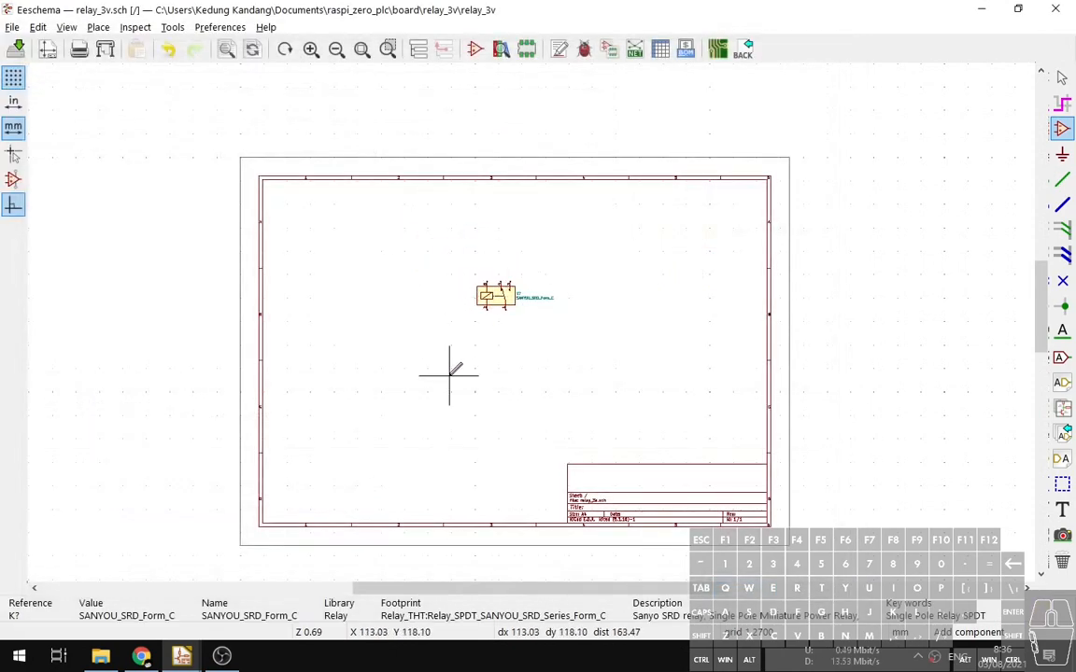
scroll(482, 324, "up", 5)
left_click(533, 317)
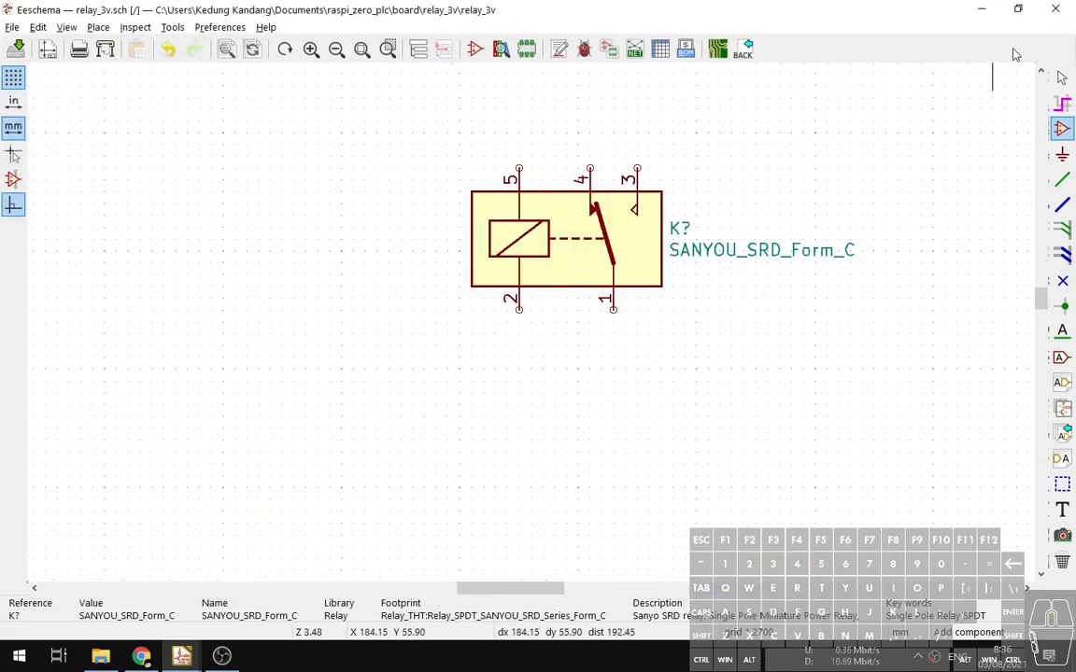
Check the footprint assigned to the SANYOU_SRD_Form_C relay in its symbol properties, leaving the fields as they are.
middle_click_drag(769, 190, 699, 270)
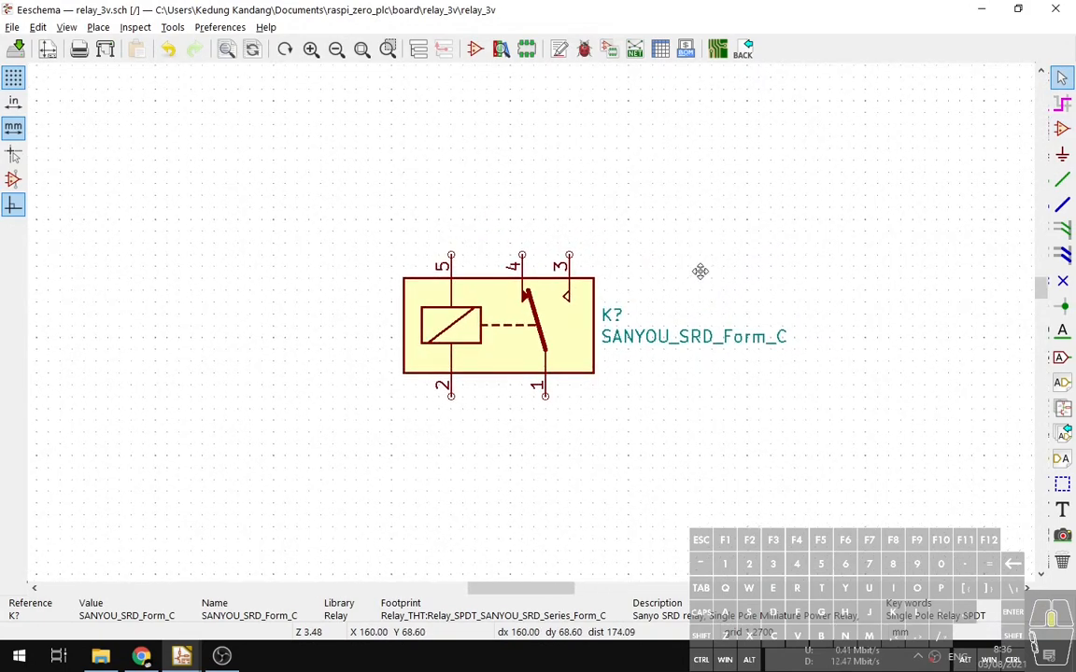
double_click(511, 327)
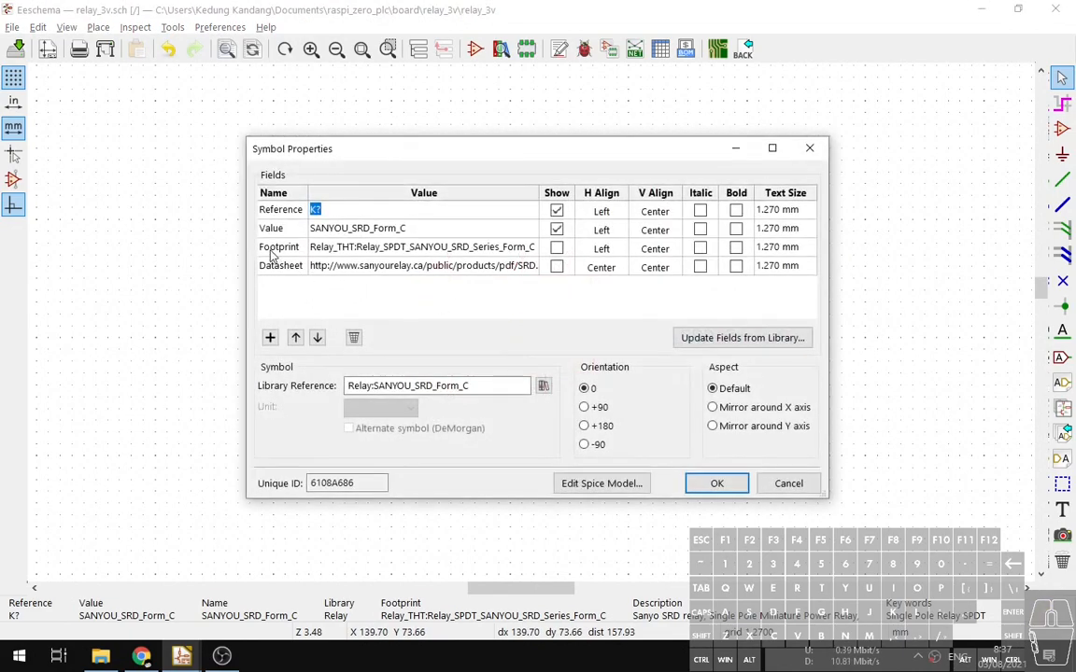
left_click(390, 249)
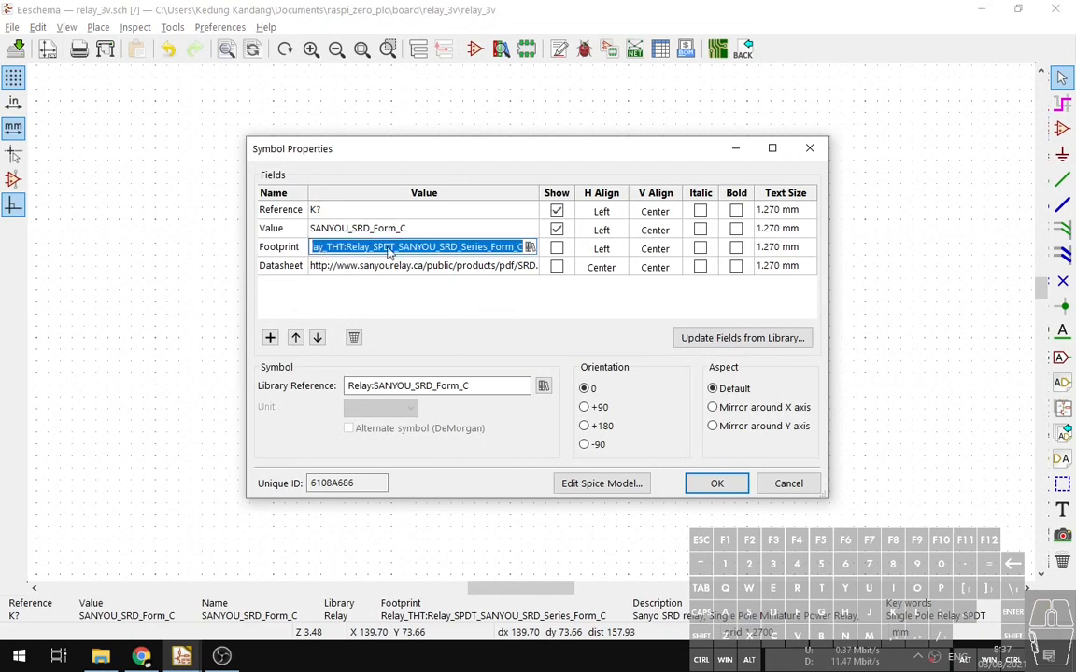
key("Escape")
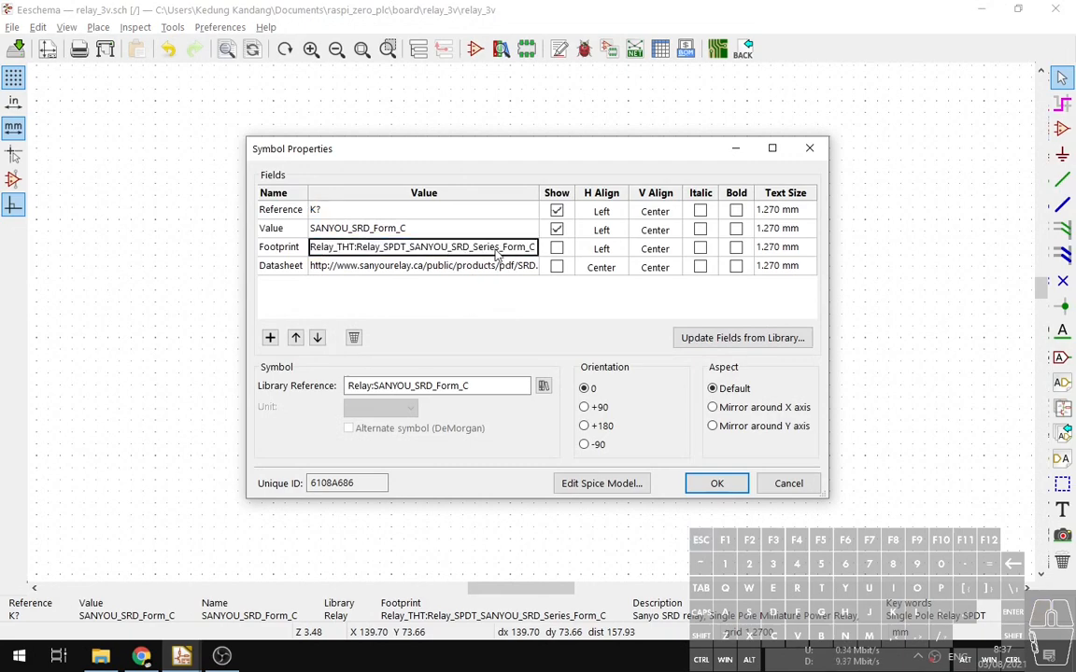
left_click(714, 484)
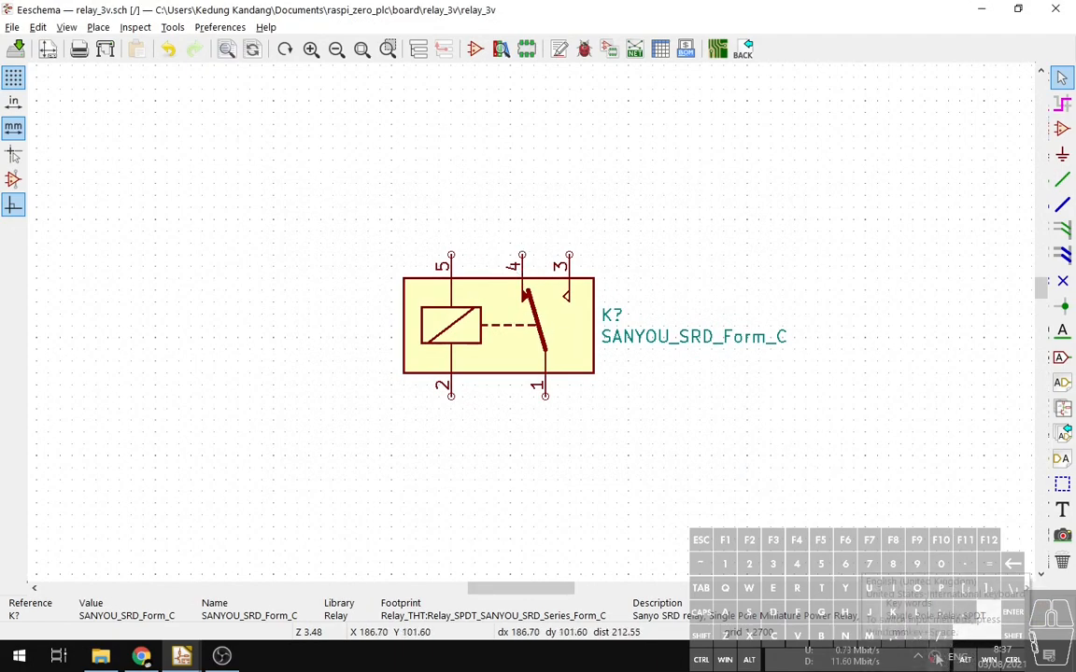
right_click(935, 658)
left_click(718, 471)
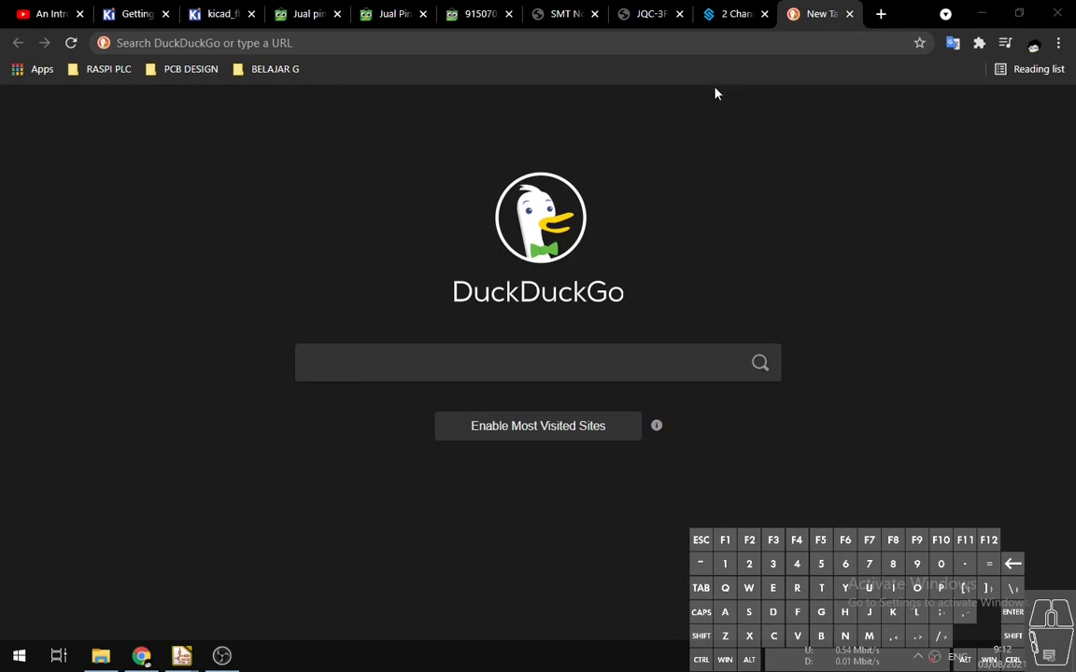
Search the web for "modul 2 relay datasheet" in the browser's new tab.
left_click(740, 15)
left_click(815, 15)
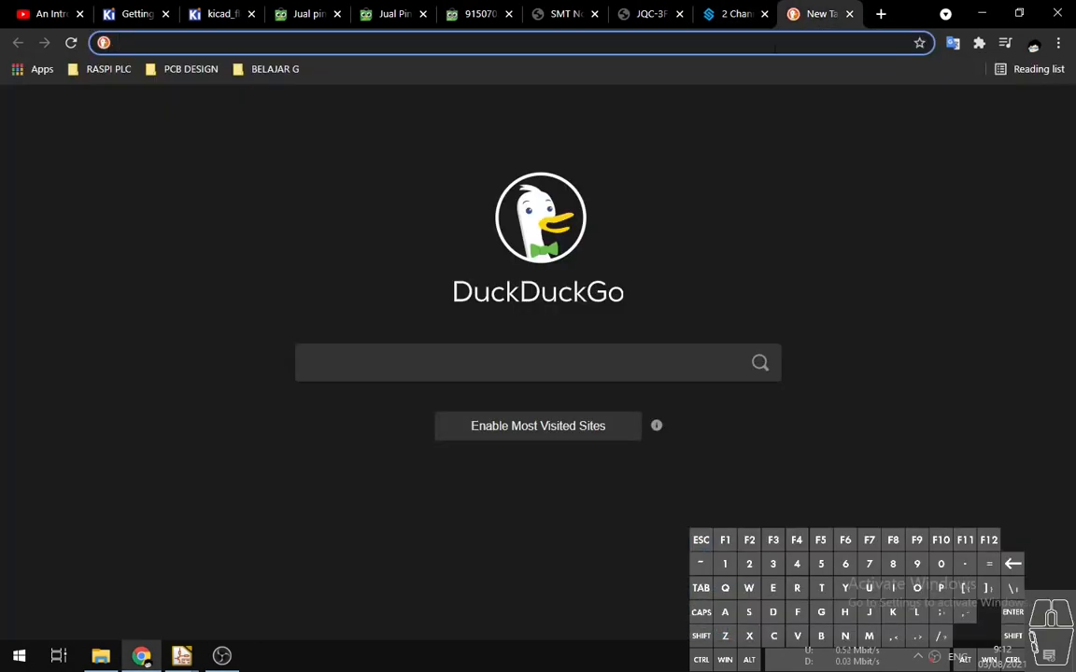
type("modul")
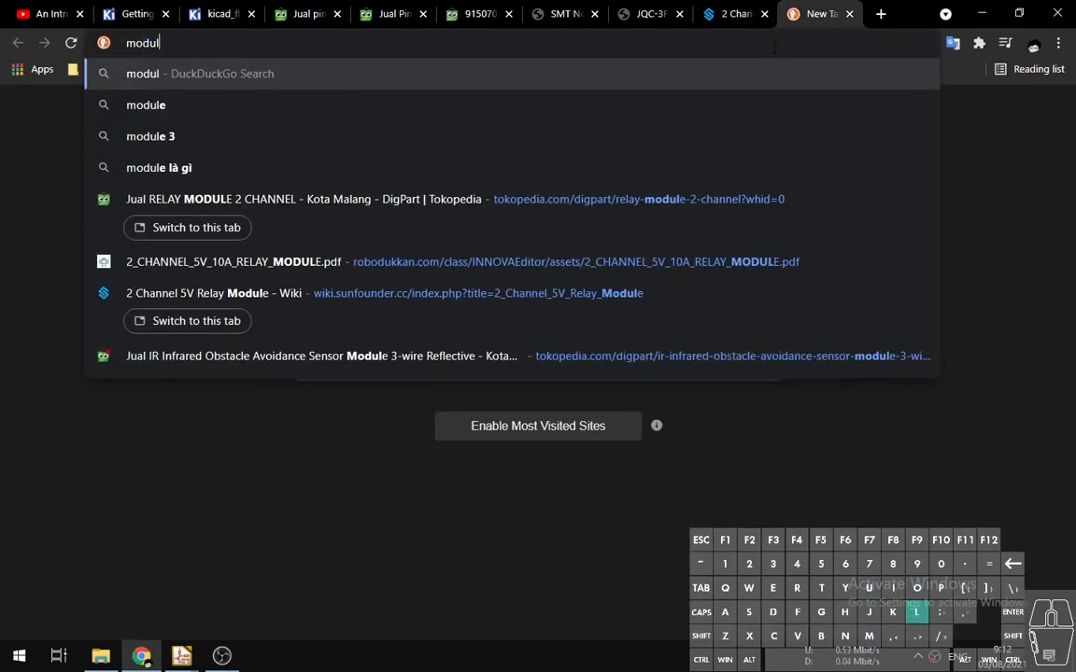
type(" 2 relay ")
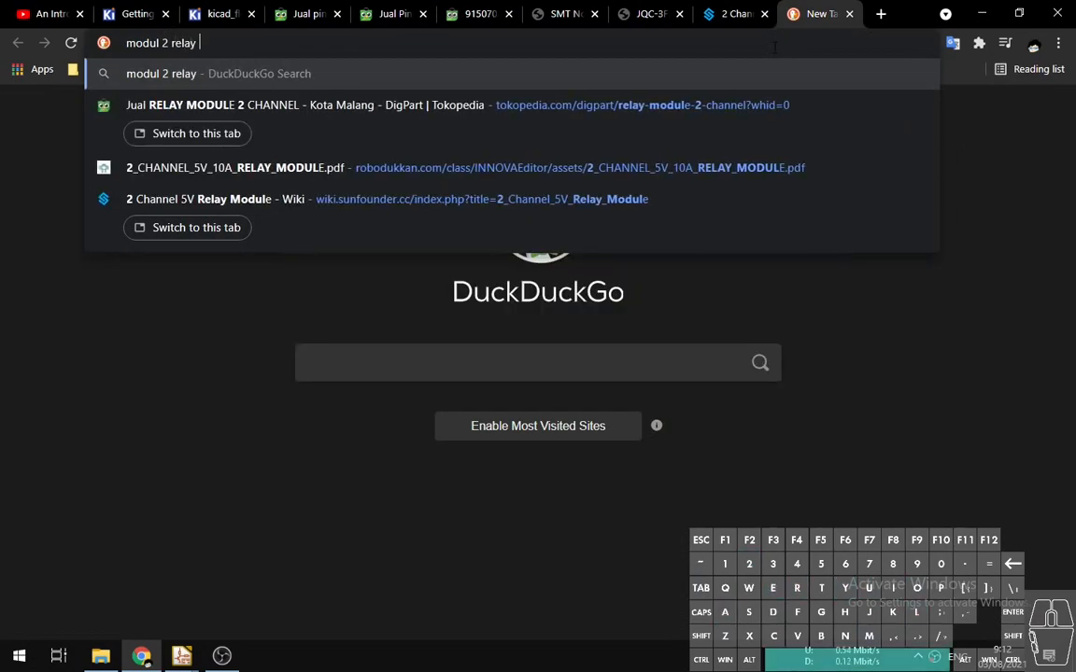
type("datasheet")
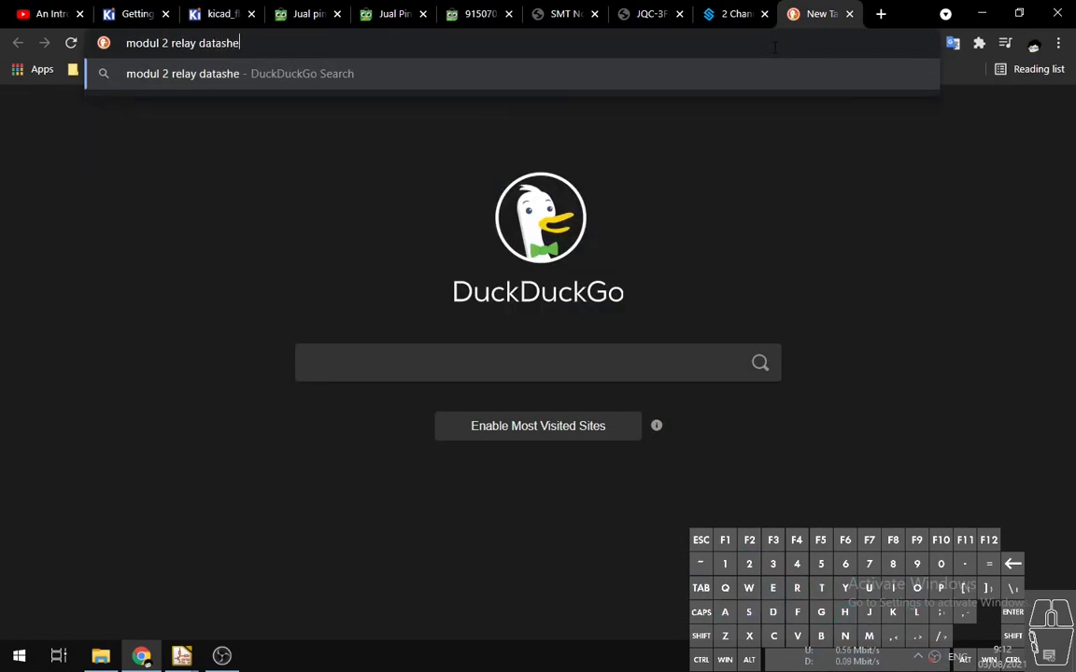
key("Return")
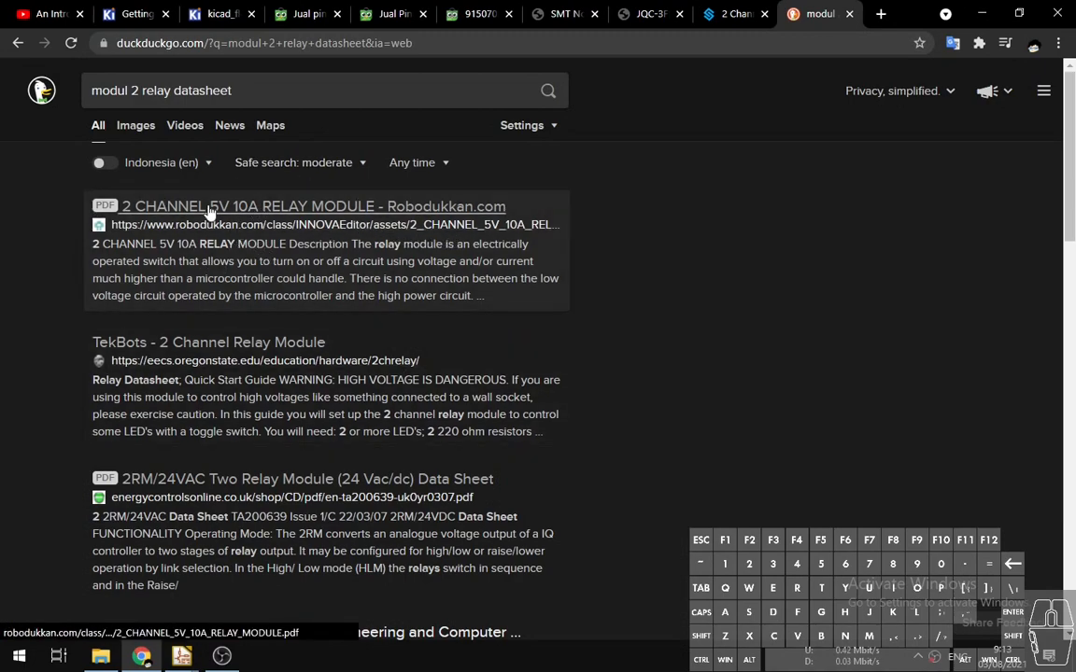
Open the Robodukkan "2 CHANNEL 5V 10A RELAY MODULE" PDF in a new tab and examine the circuit schematic on page 3.
middle_click(136, 212)
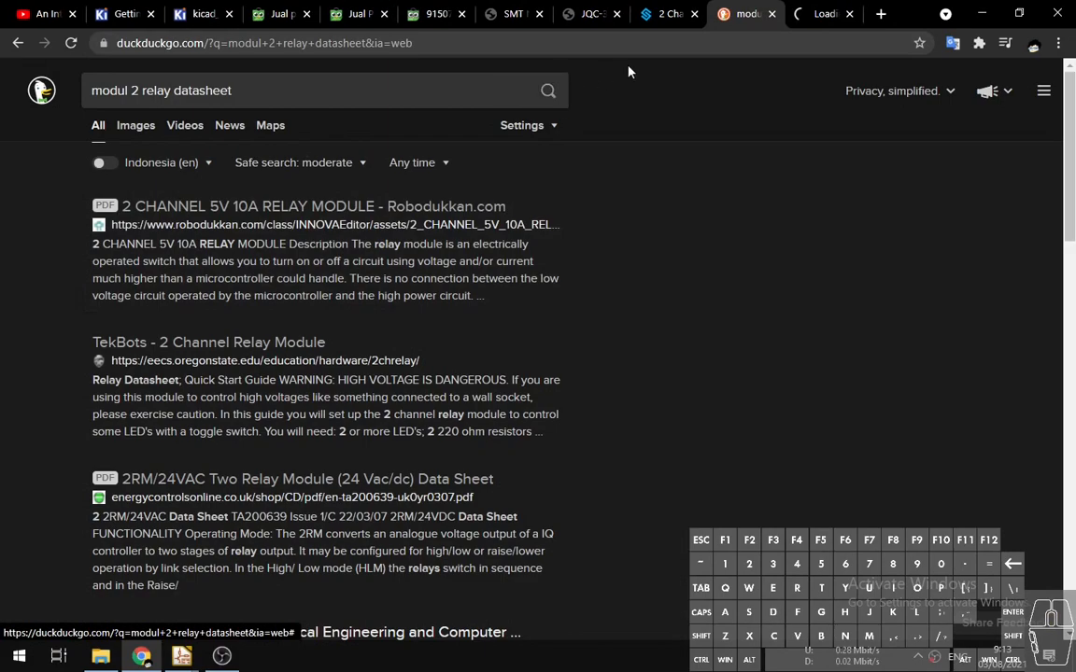
left_click(827, 14)
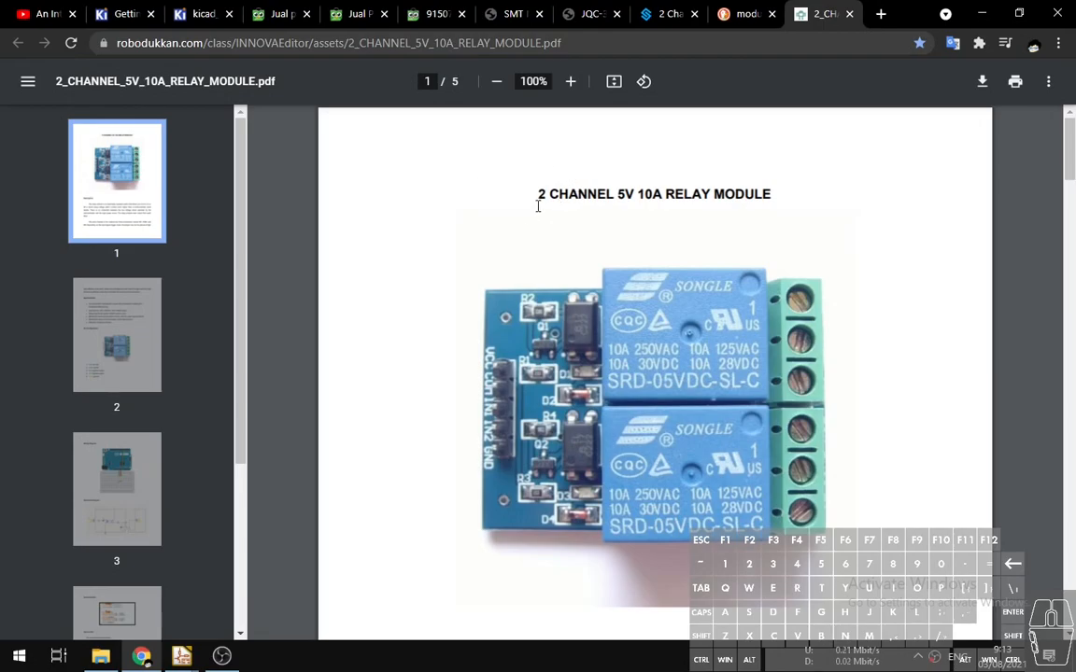
scroll(578, 290, "down", 5)
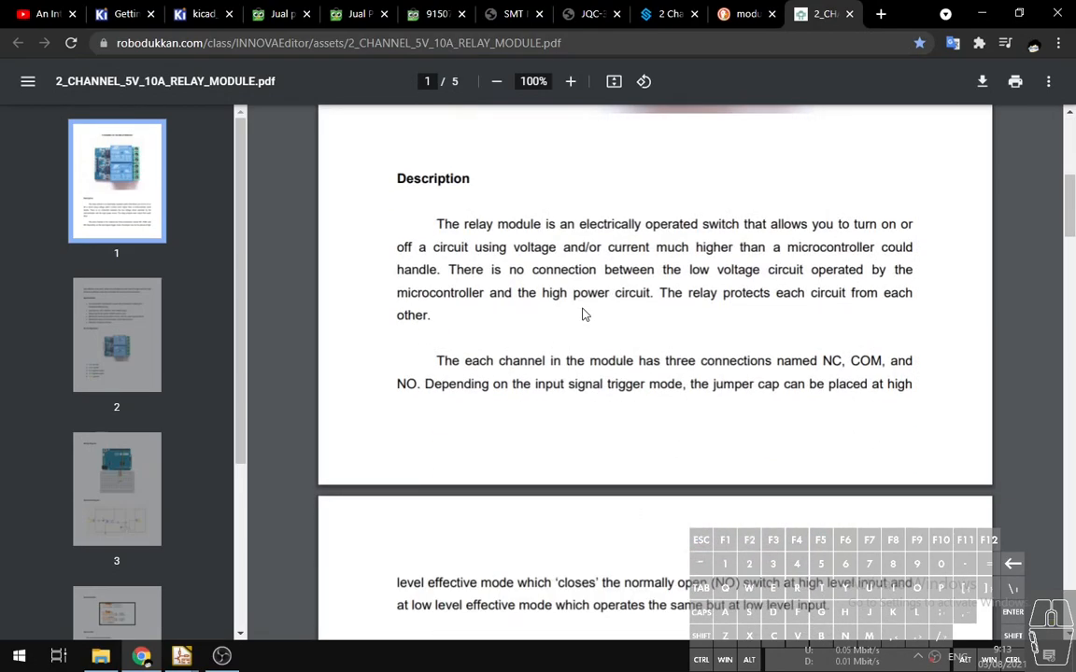
scroll(583, 315, "down", 20)
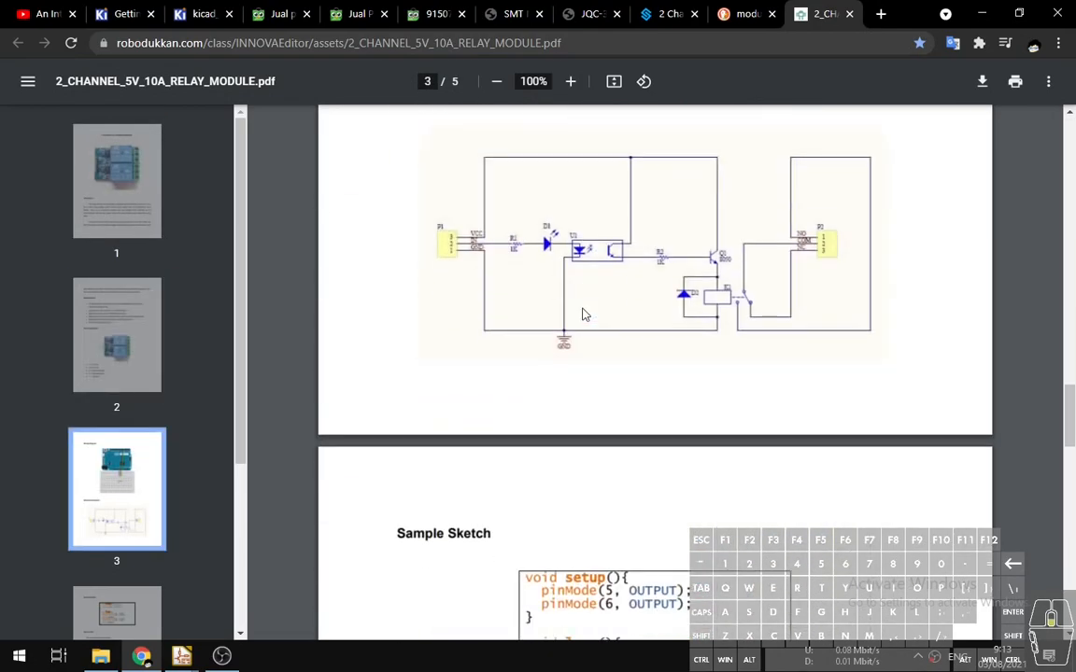
Examine the circuit schematic on page 3 of the Robodukkan PDF at 156% magnification, from the P1 input to the P2 output.
scroll(582, 314, "down", 5)
scroll(651, 384, "up", 6)
scroll(680, 473, "up", 3, "ctrl")
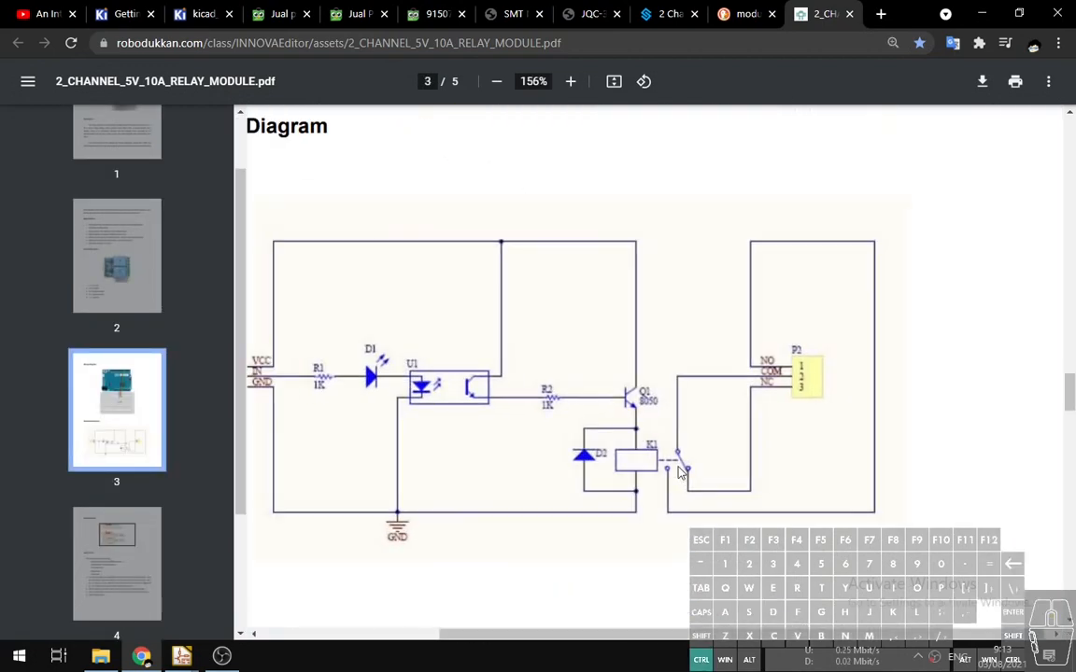
scroll(586, 495, "left", 2, "shift")
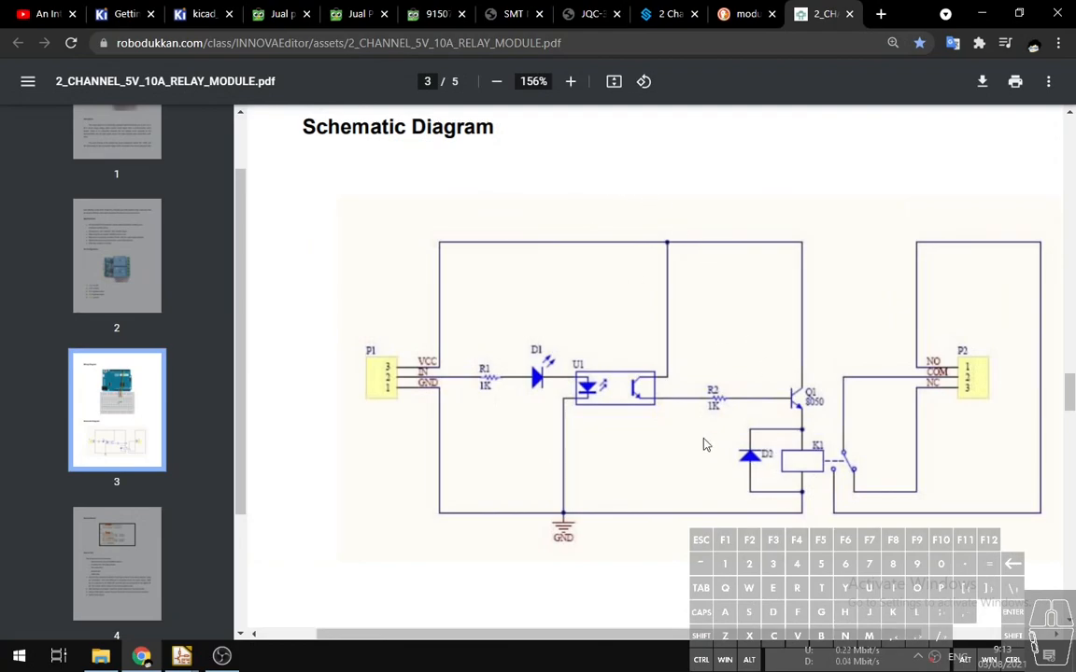
Return to the "modul 2 relay datasheet" results and open the SunFounder "2 Channel 5V Relay Module" wiki page in a new tab.
left_click(733, 16)
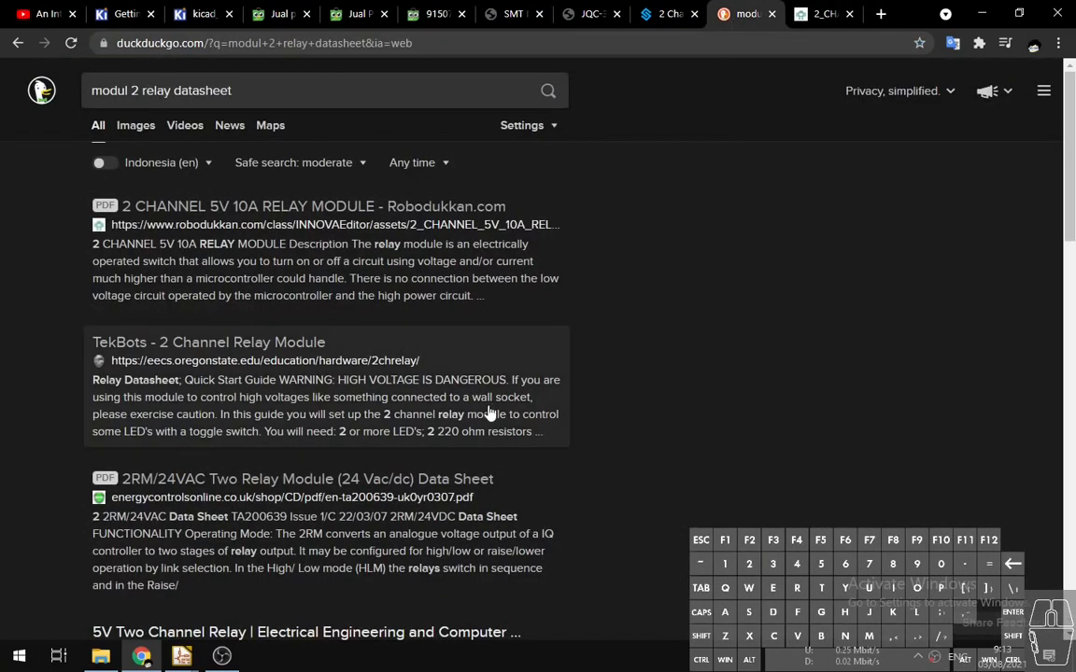
scroll(488, 413, "down", 2)
scroll(488, 413, "down", 2)
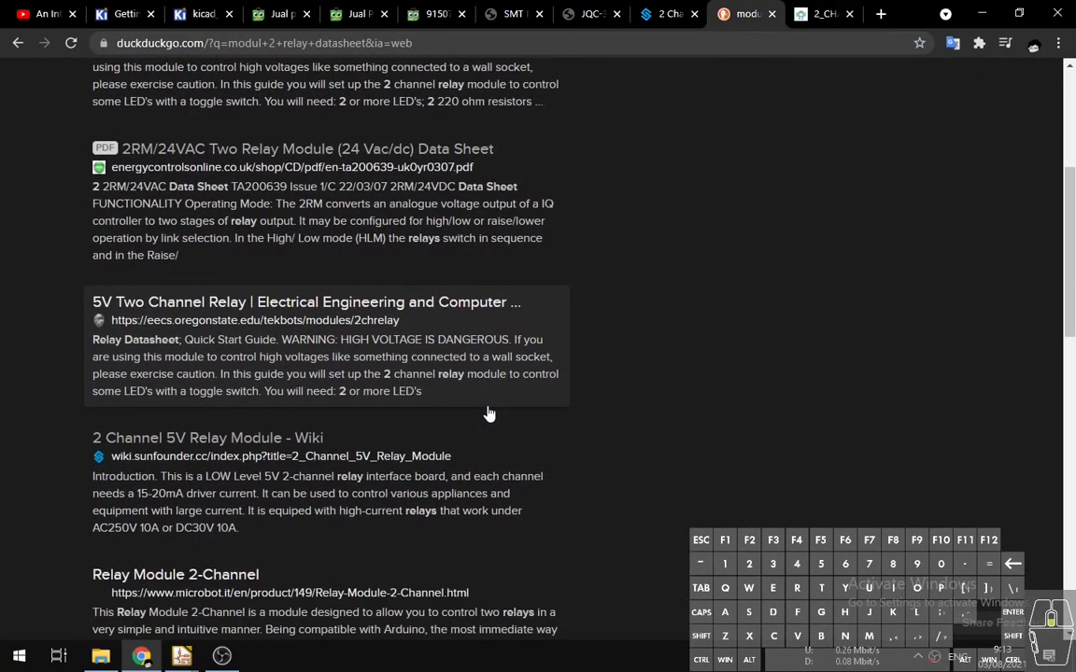
scroll(488, 413, "down", 2)
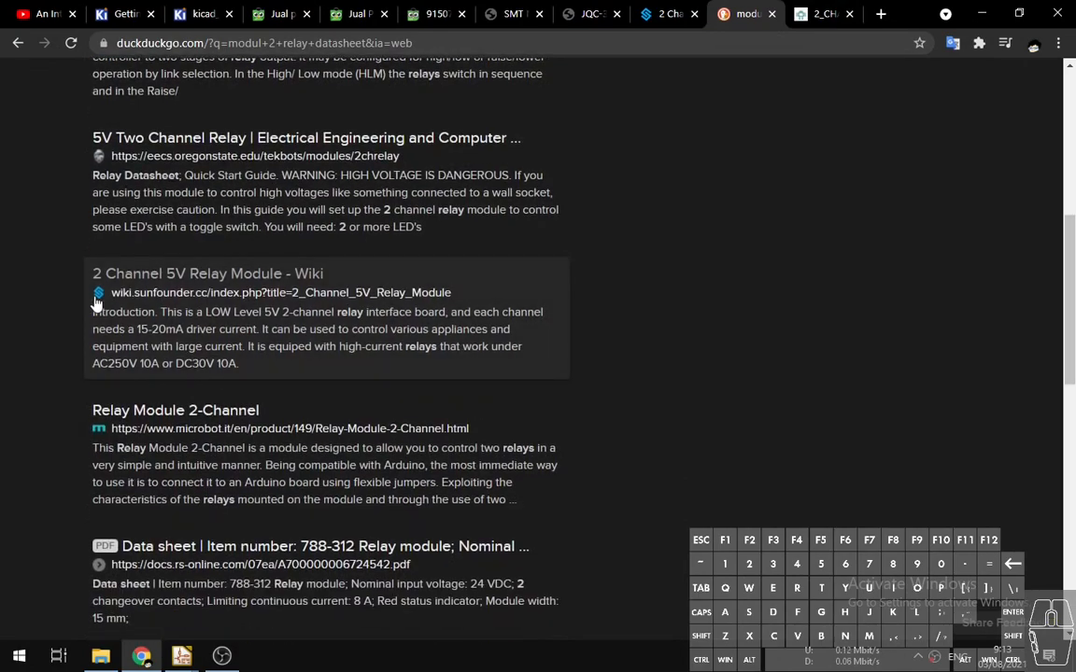
middle_click(152, 280)
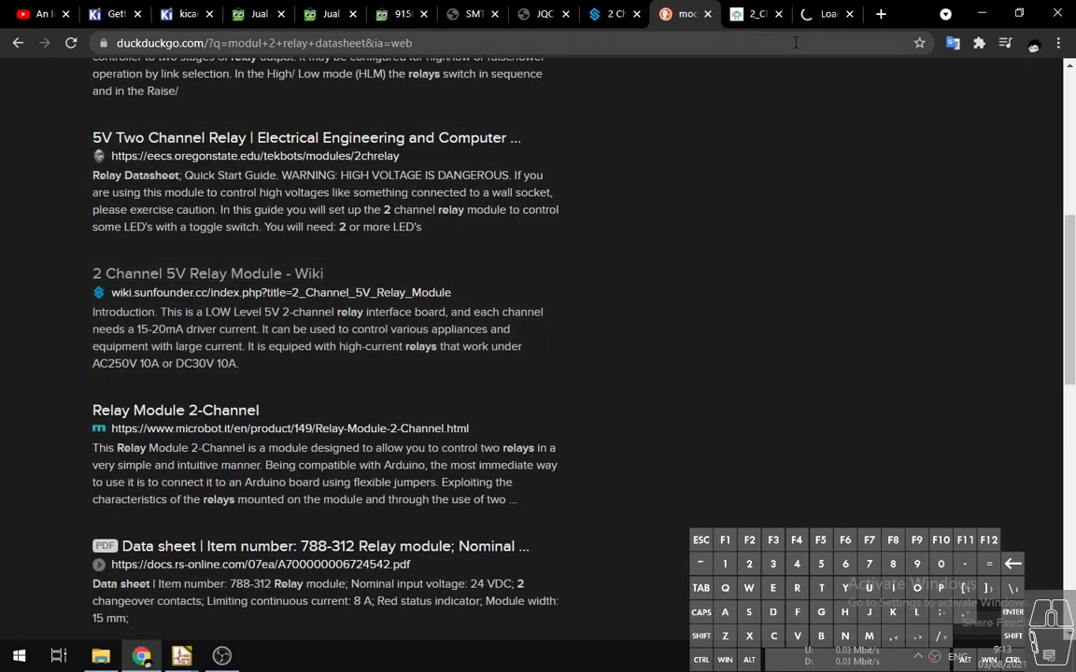
left_click(824, 17)
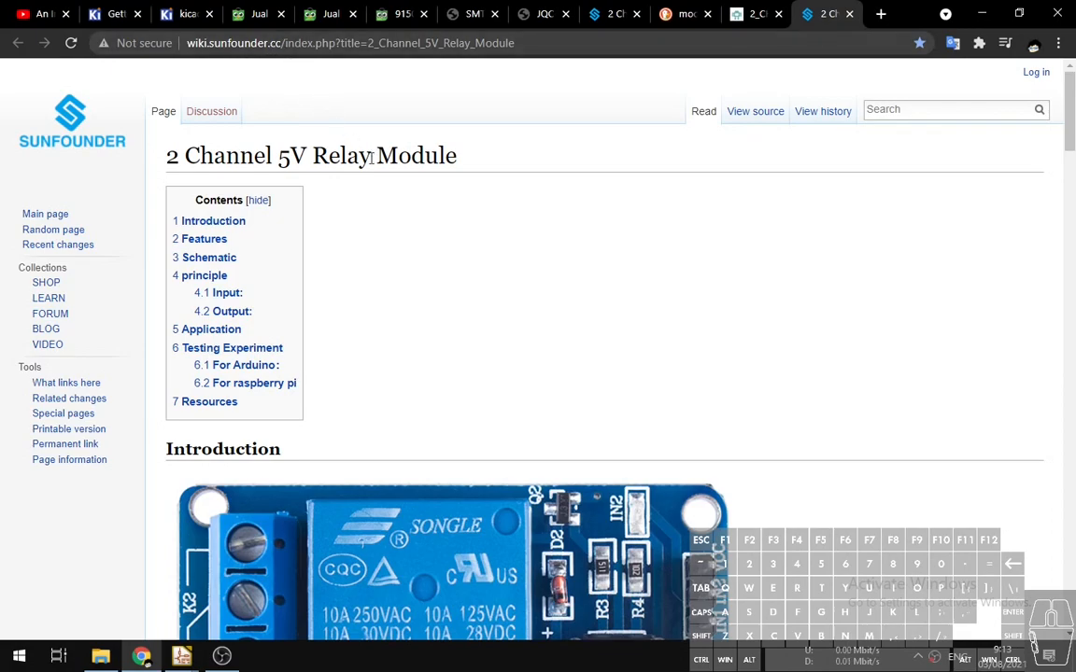
Open the wiki's 2 Relay Module board photo 2cha1.jpg at full size in a separate tab and inspect the enlarged components.
scroll(441, 335, "down", 5)
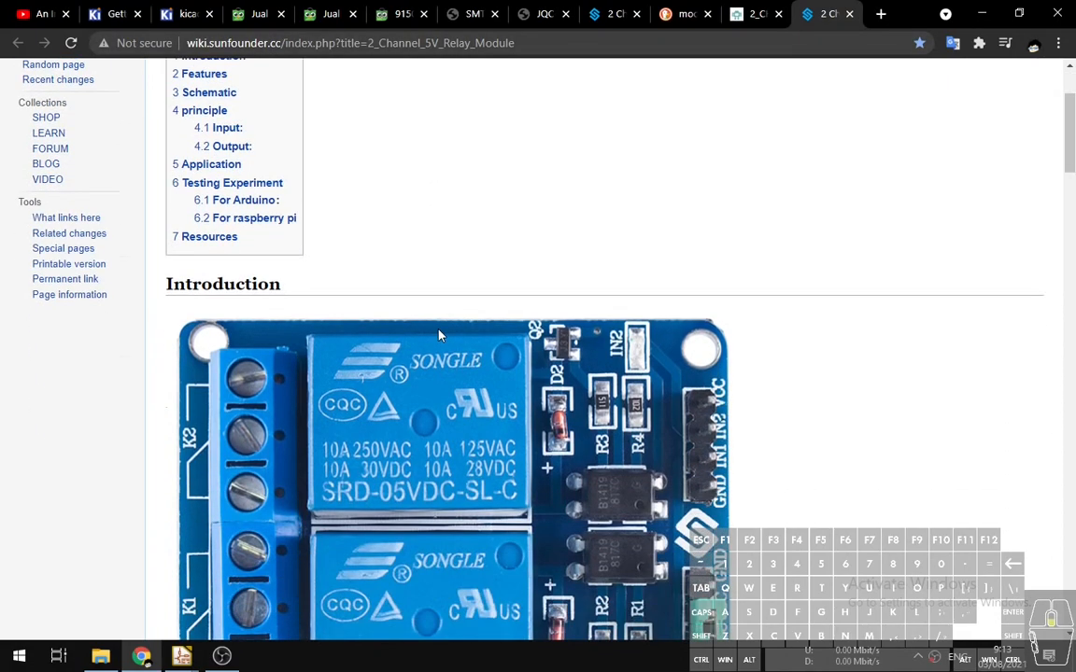
scroll(474, 318, "up", 1)
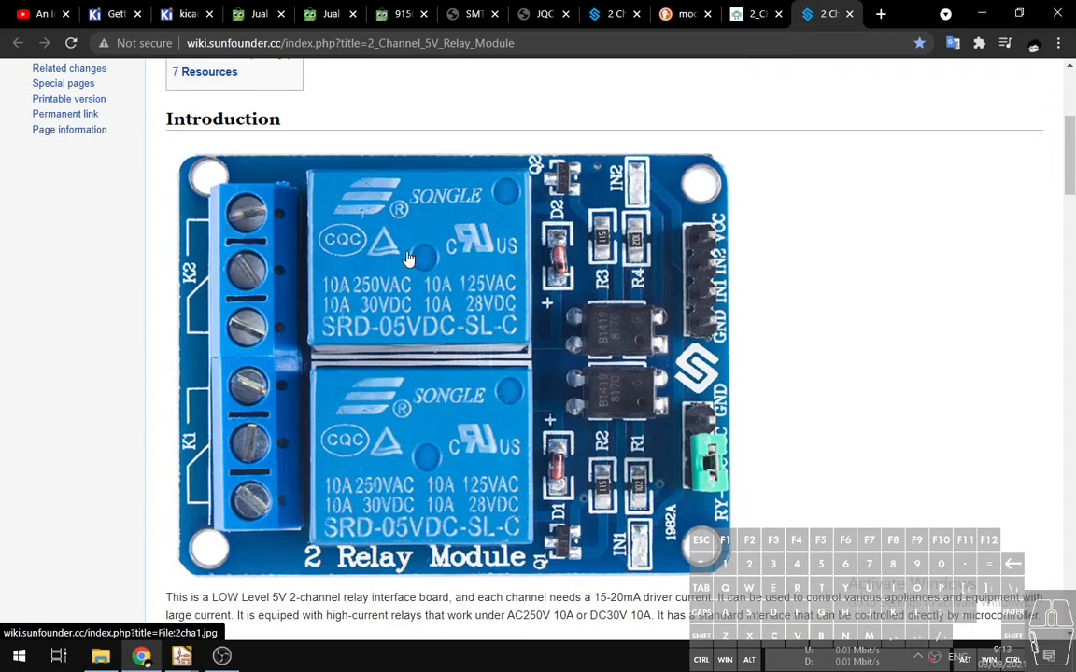
middle_click(495, 383)
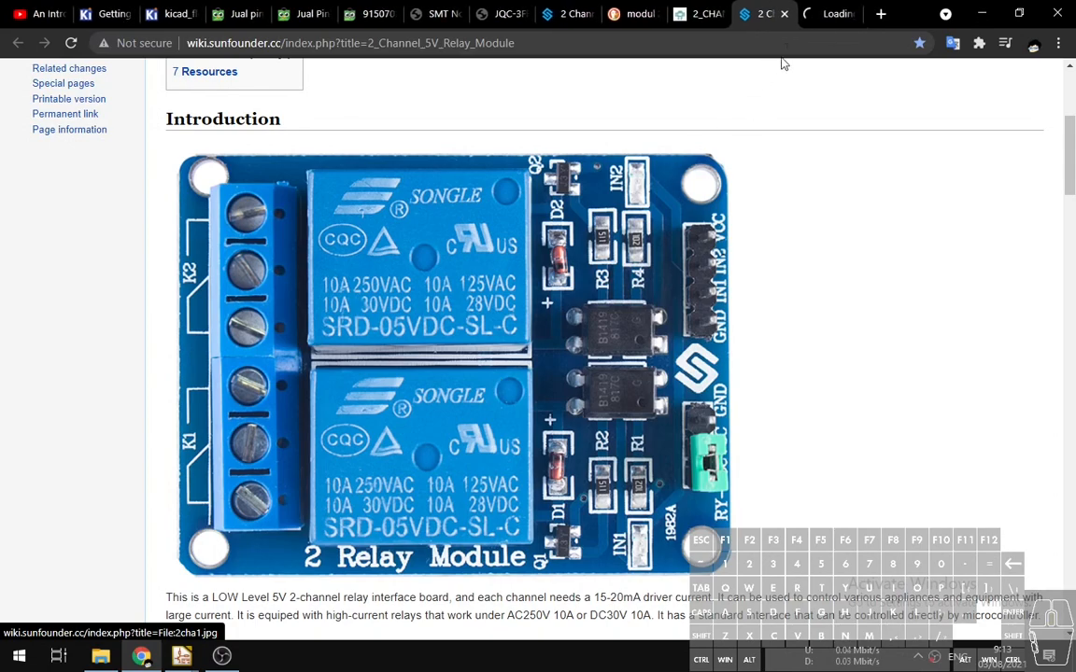
left_click(823, 13)
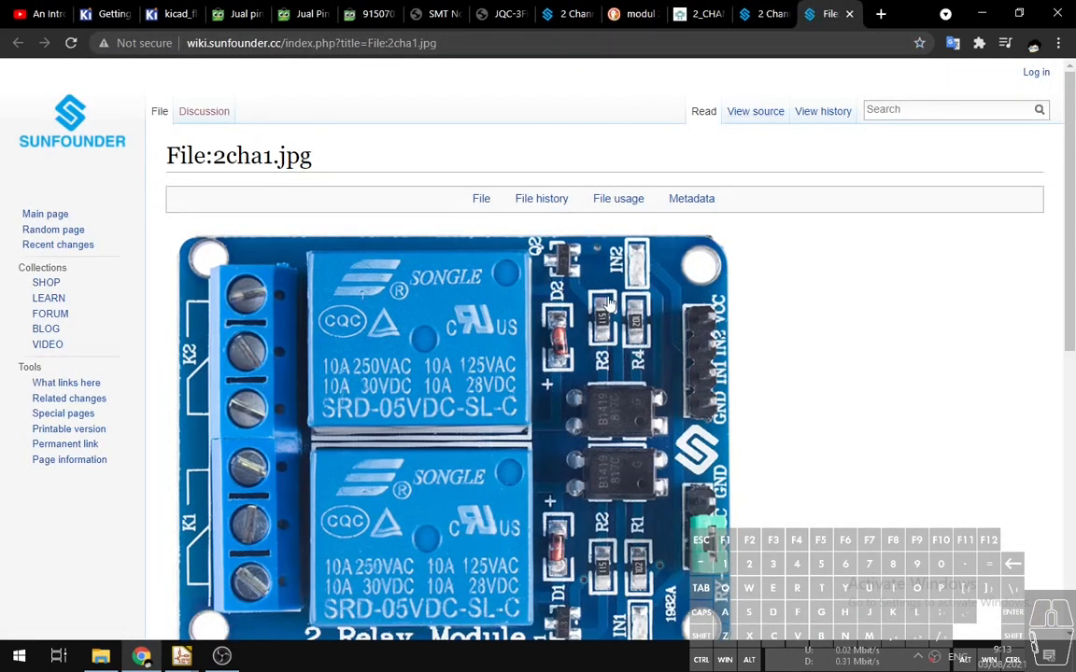
left_click(547, 299)
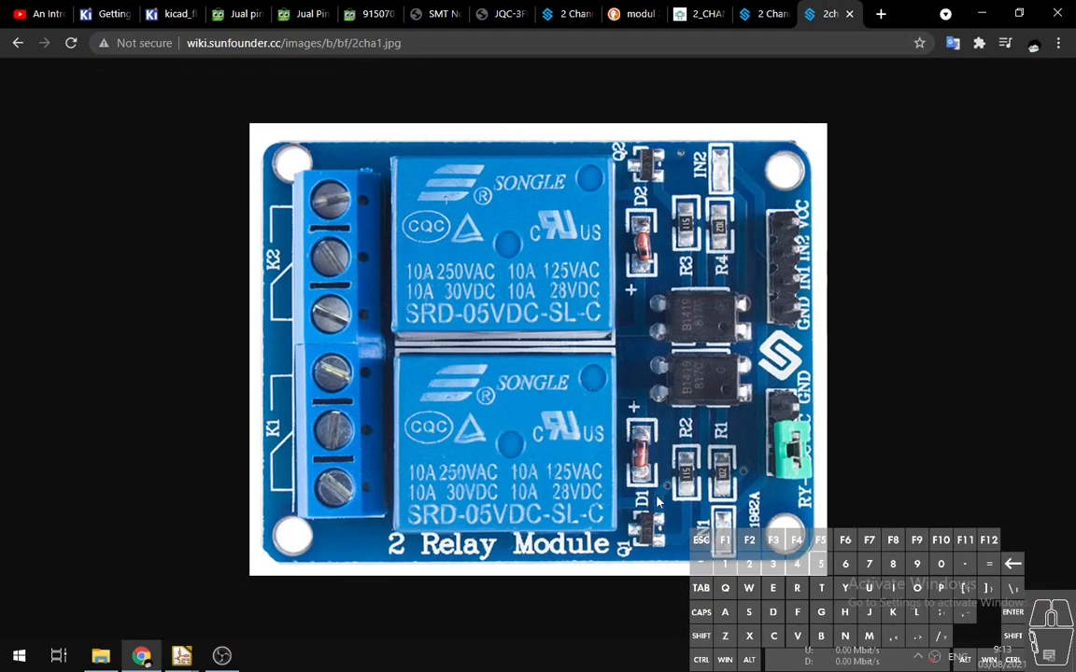
scroll(670, 553, "up", 3, "ctrl")
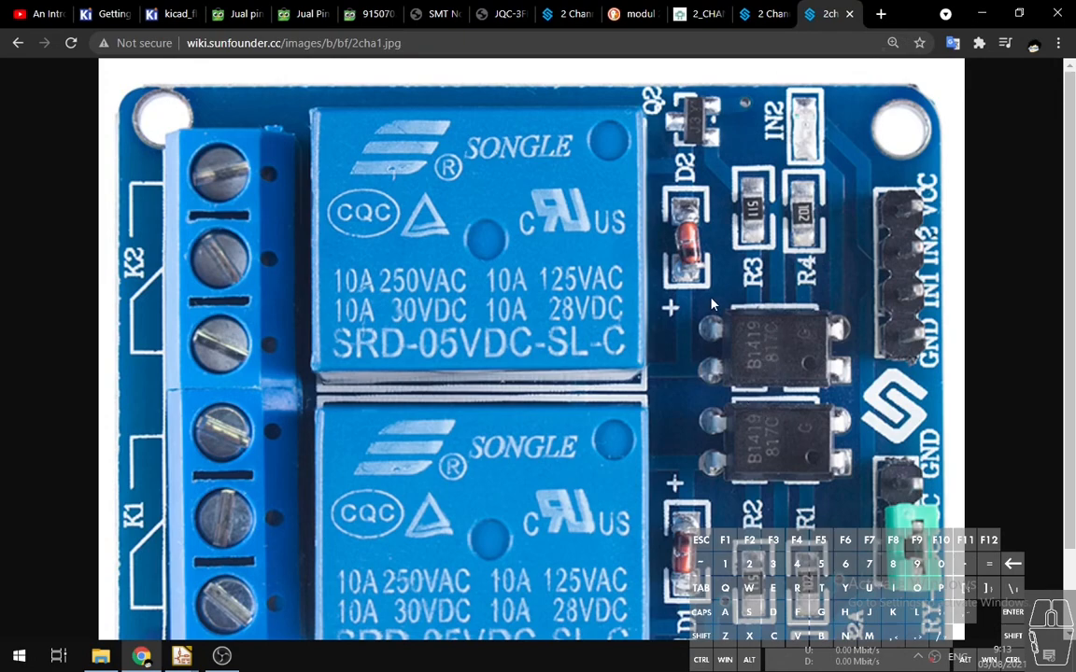
scroll(691, 367, "down", 1)
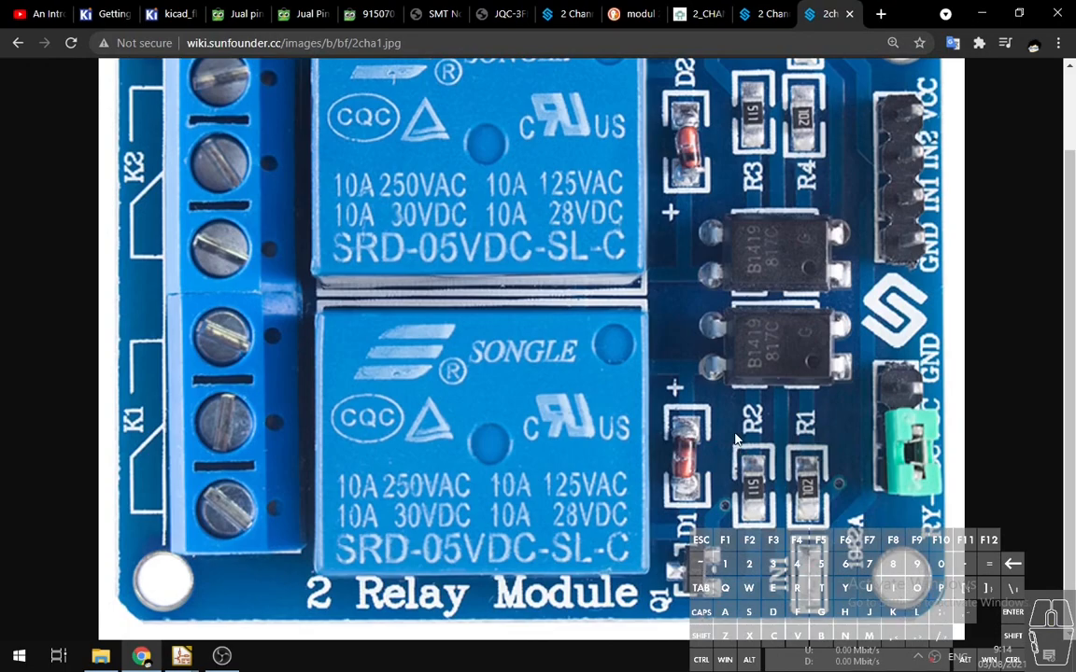
Search the web for the transistor marking "j3y" in a new tab and look through the results.
key("ctrl+t")
type("j3y")
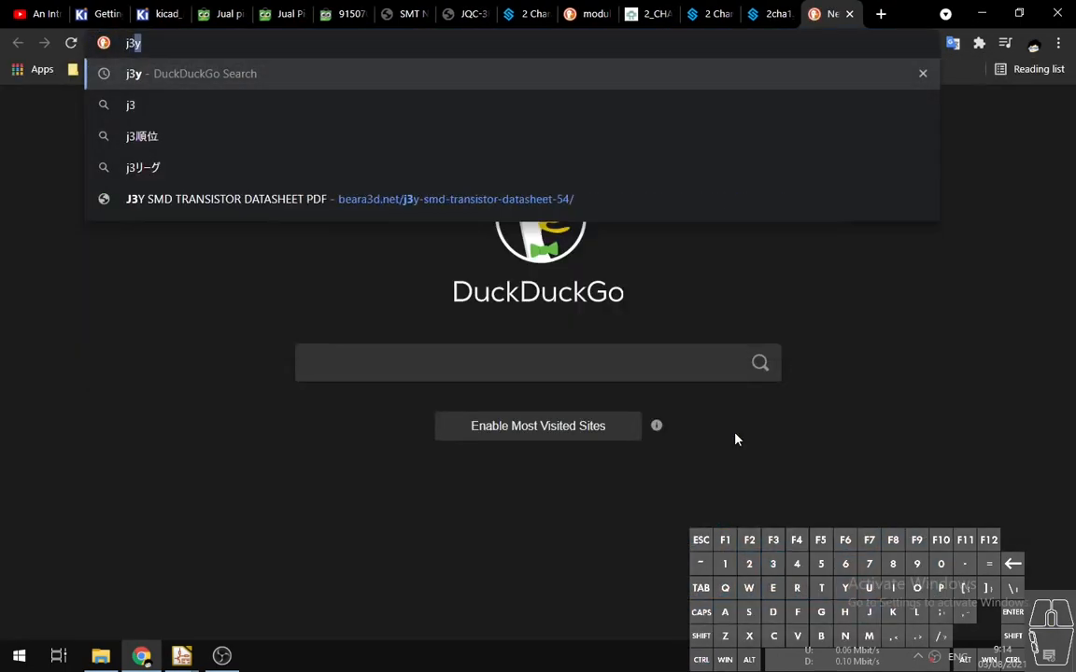
key("Return")
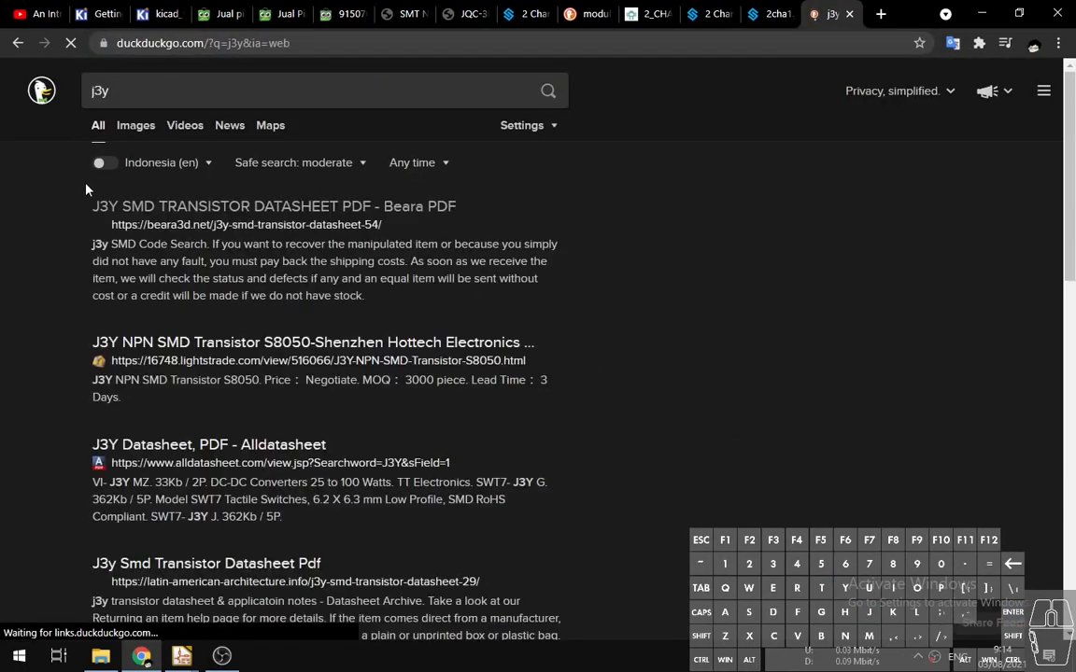
scroll(211, 353, "down", 2)
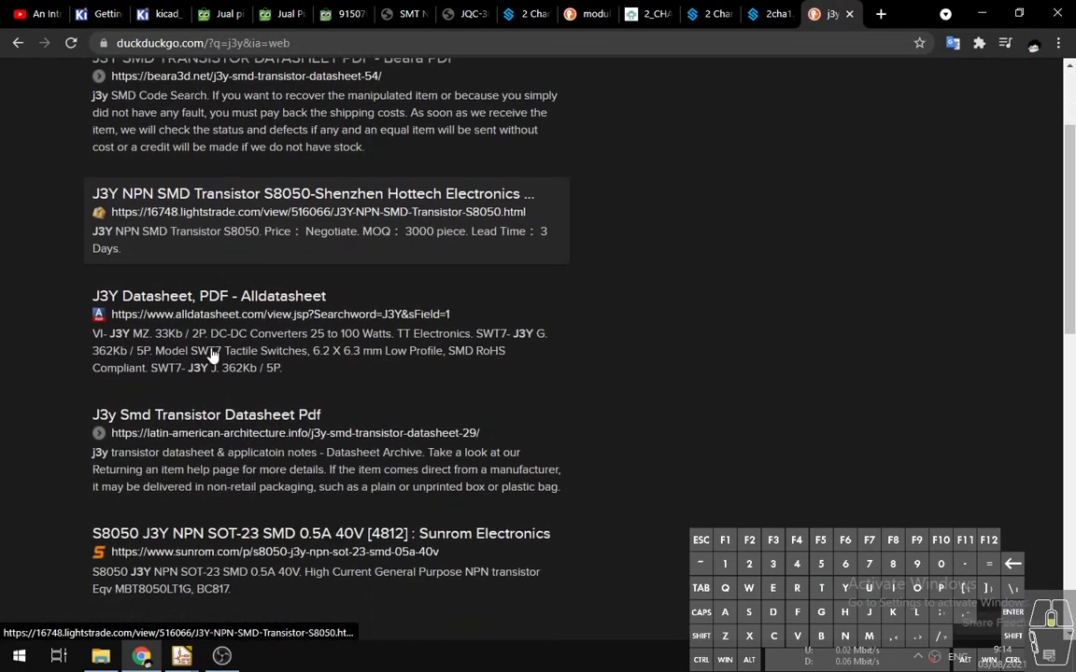
scroll(211, 348, "up", 2)
scroll(213, 289, "down", 5)
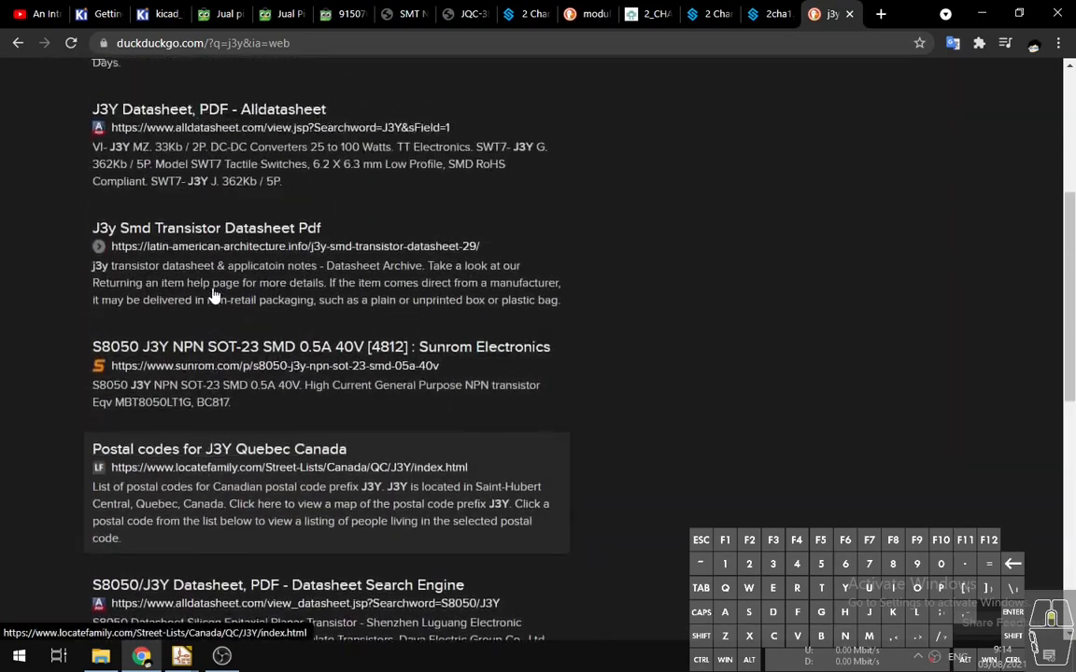
scroll(187, 293, "down", 2)
scroll(176, 293, "up", 5)
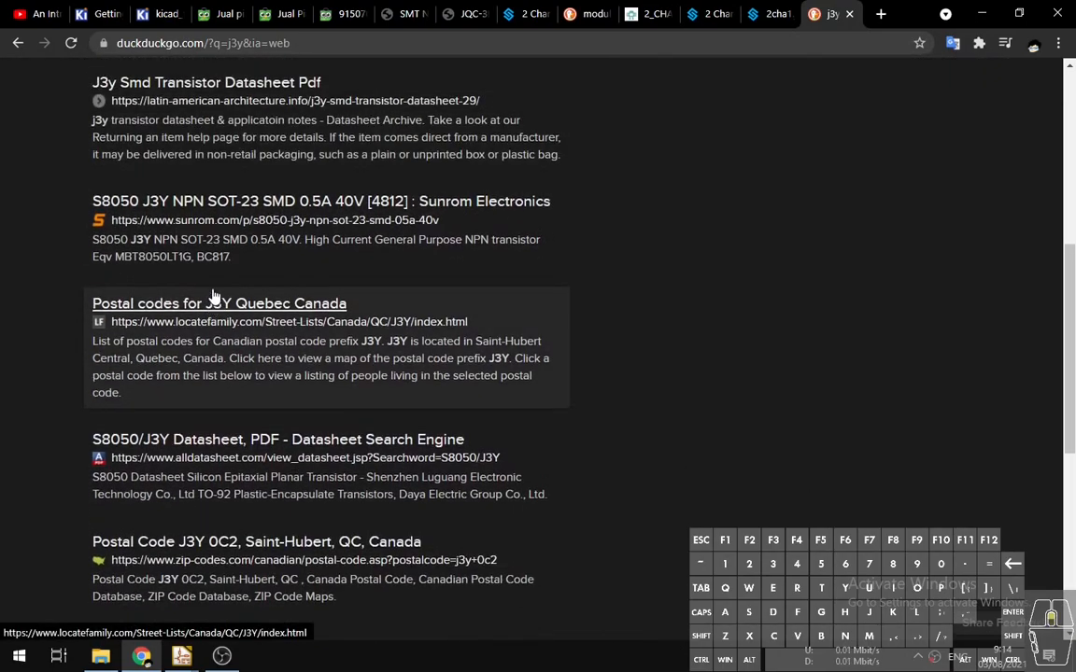
Open the Beara J3Y transistor datasheet page and the Lightstrade S8050 listing, read the J3Y description, and close the listing.
middle_click(173, 215)
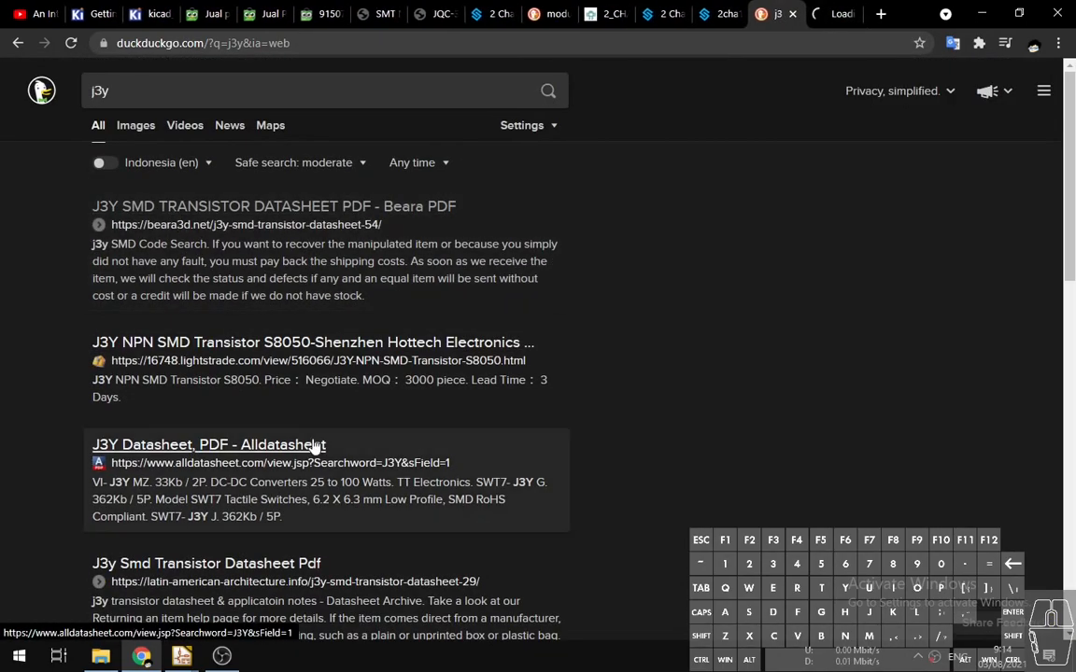
left_click(295, 344)
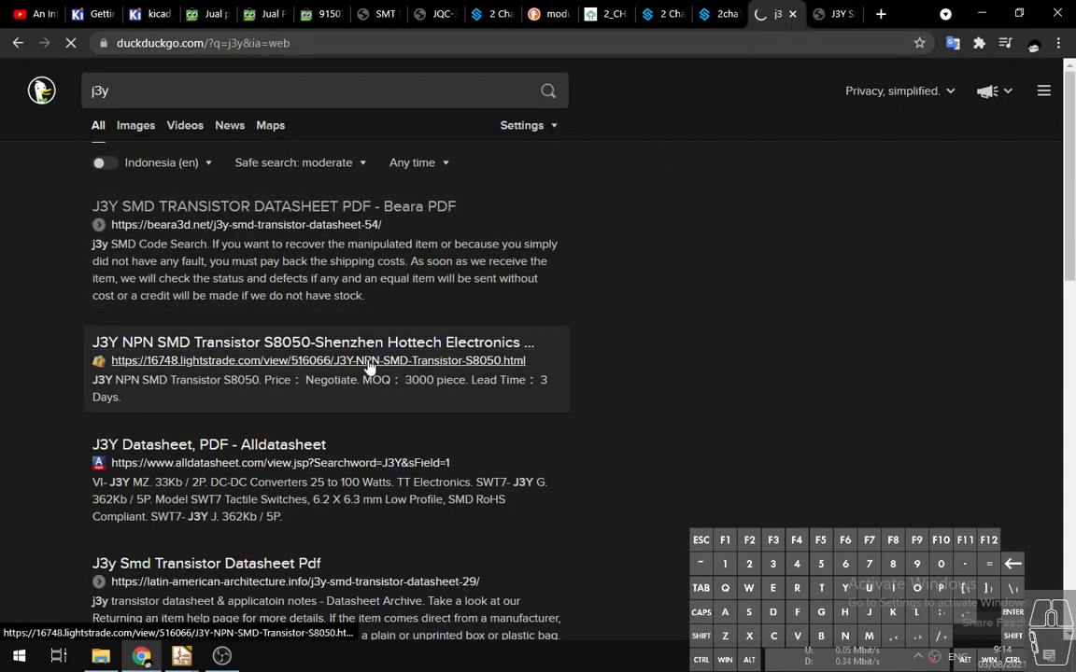
left_click(834, 13)
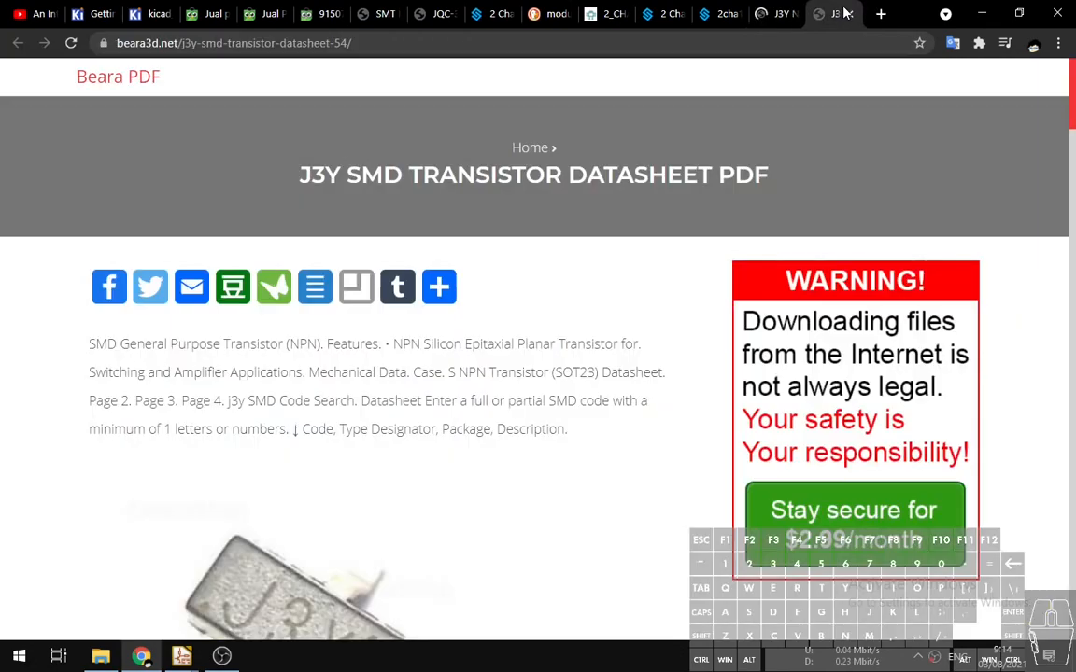
scroll(441, 387, "down", 2)
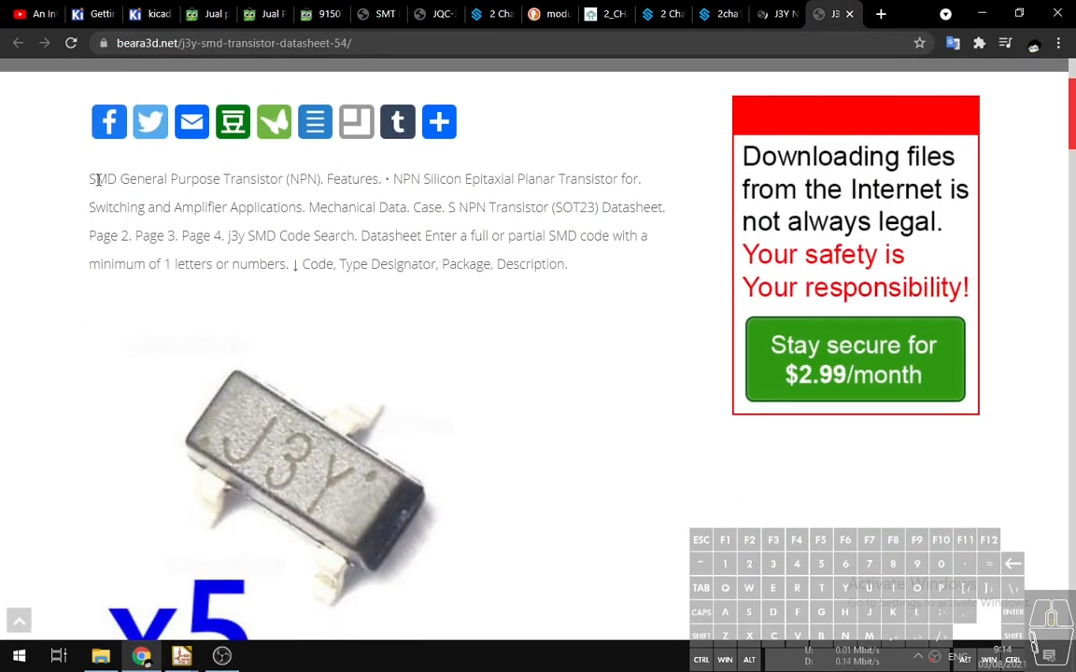
left_click_drag(90, 179, 479, 236)
left_click(600, 183)
left_click(785, 13)
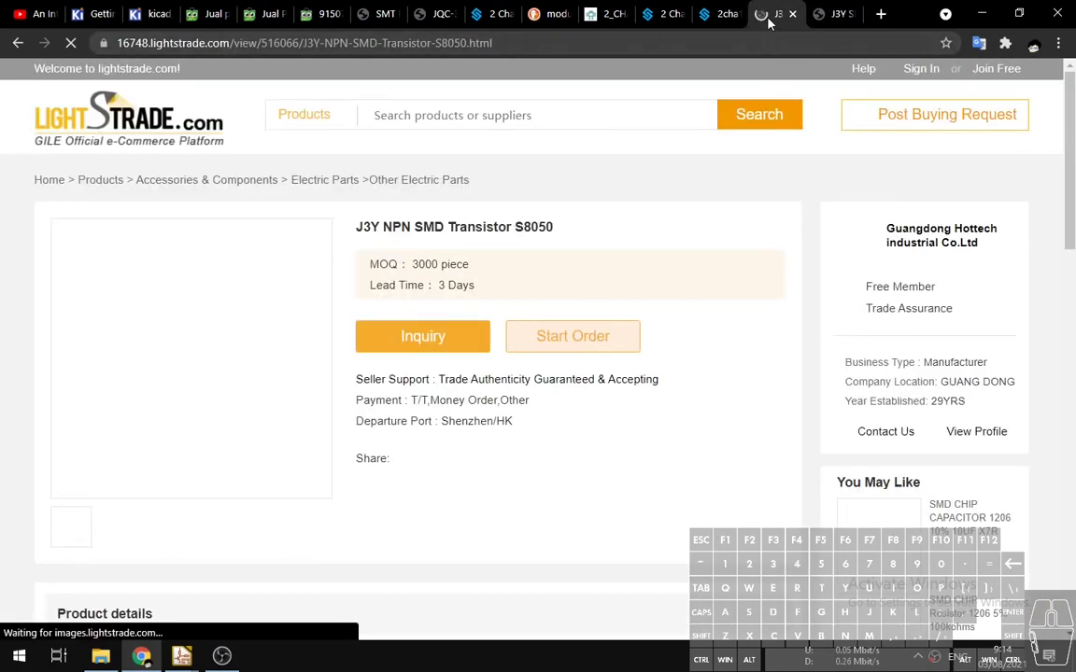
middle_click(769, 22)
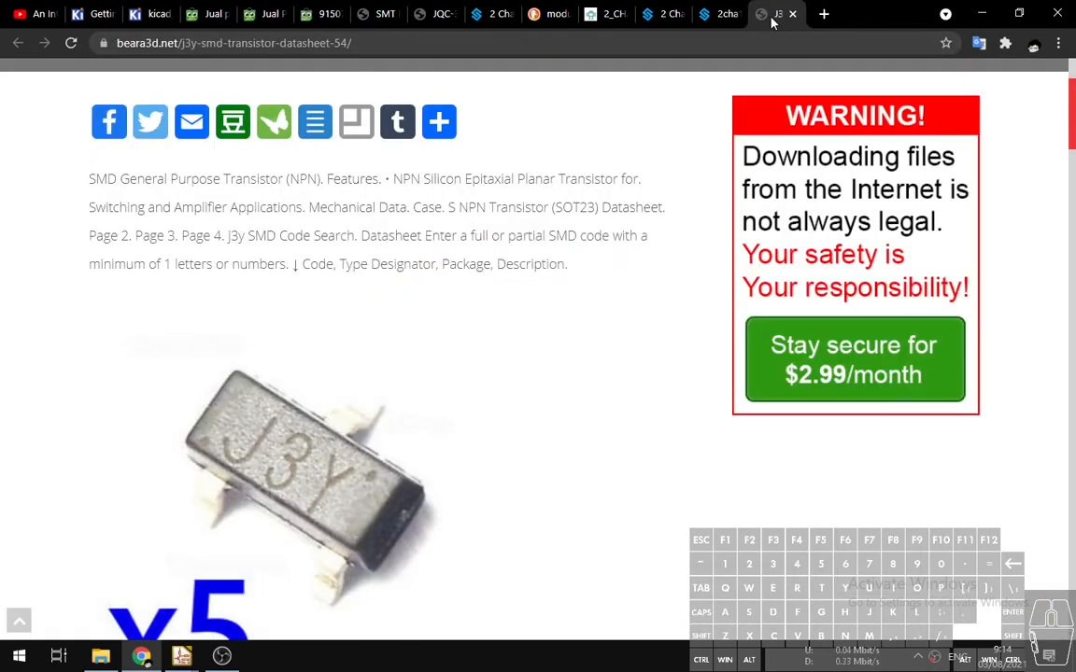
Close the enlarged board photo and examine the Schematic section of the SunFounder wiki page at 100% zoom.
left_click(715, 13)
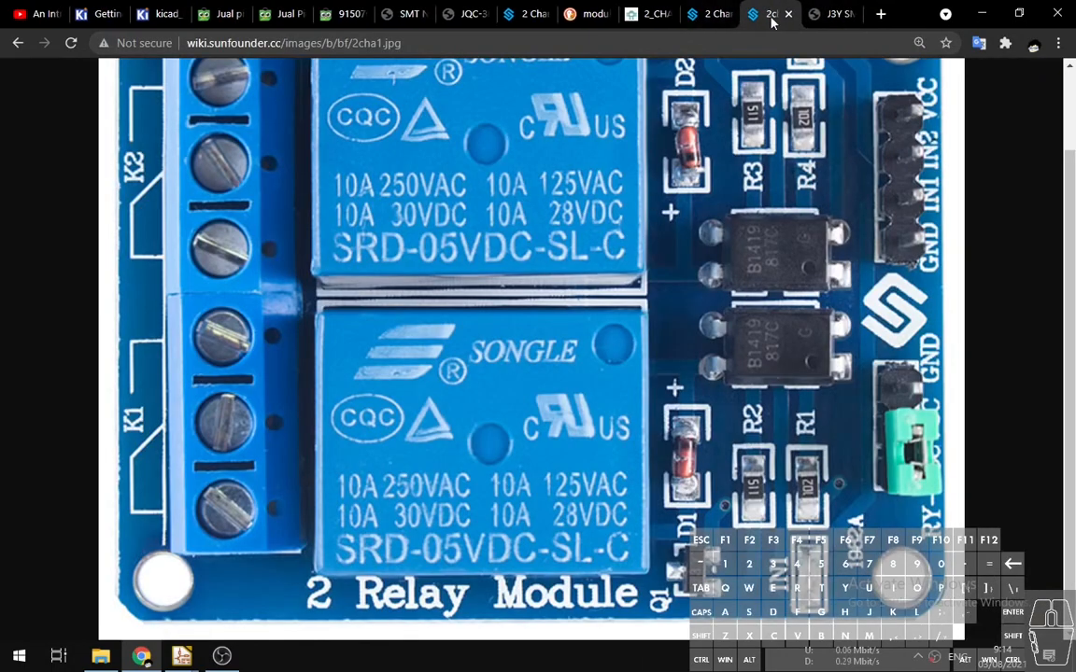
middle_click(769, 16)
left_click(699, 14)
scroll(680, 198, "down", 8)
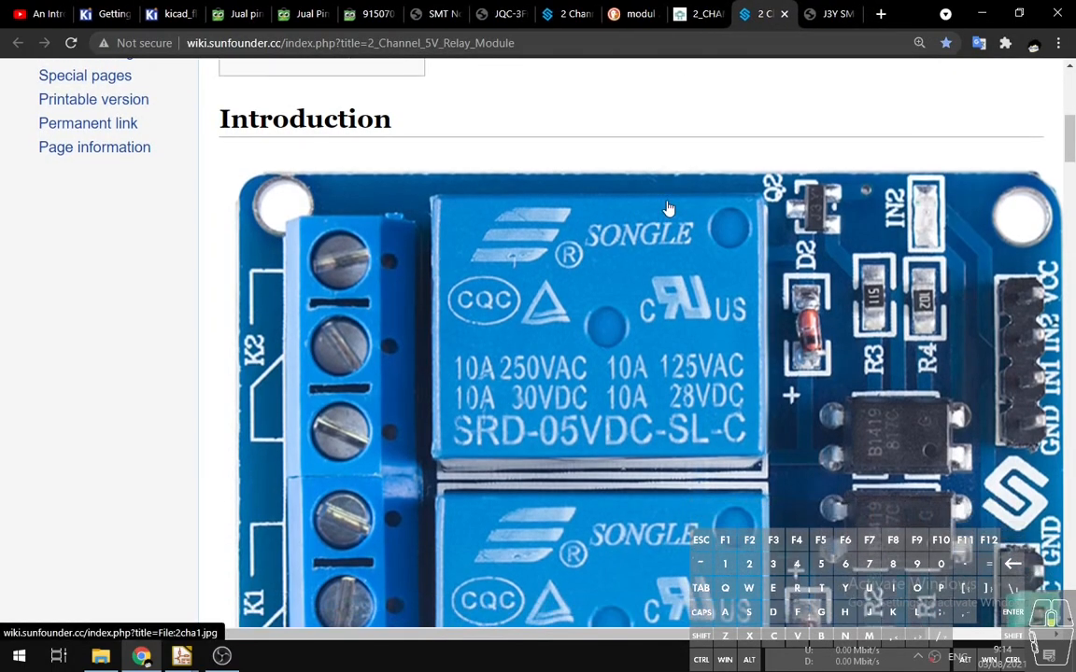
scroll(668, 210, "up", 2)
scroll(787, 131, "down", 2, "ctrl")
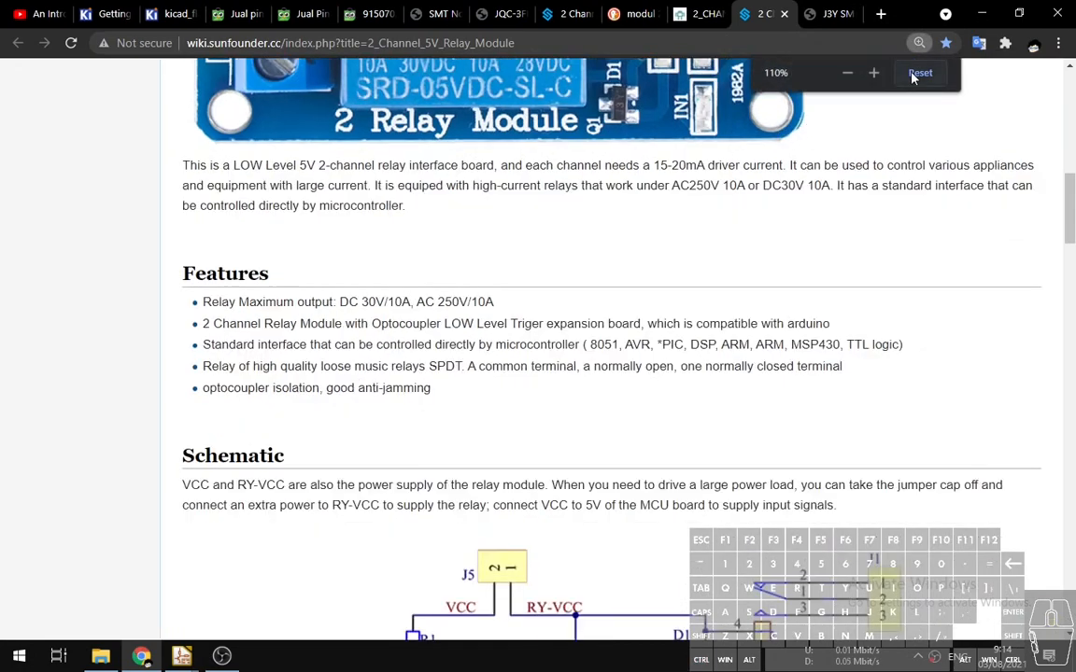
scroll(820, 64, "down", 1, "ctrl")
scroll(480, 365, "down", 3)
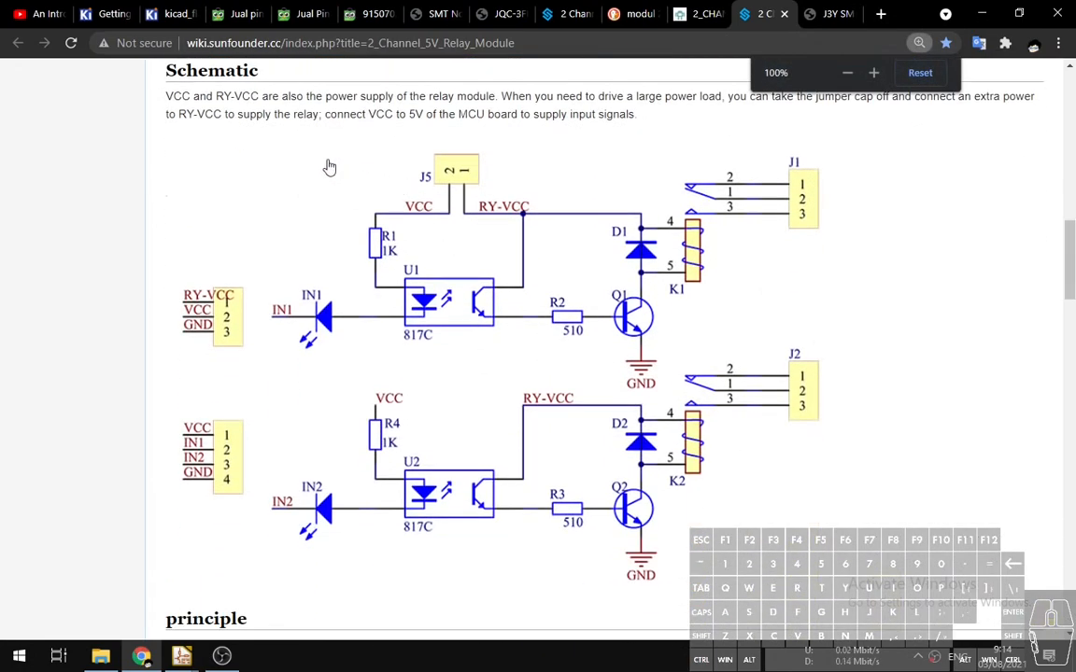
scroll(187, 75, "up", 1)
double_click(228, 114)
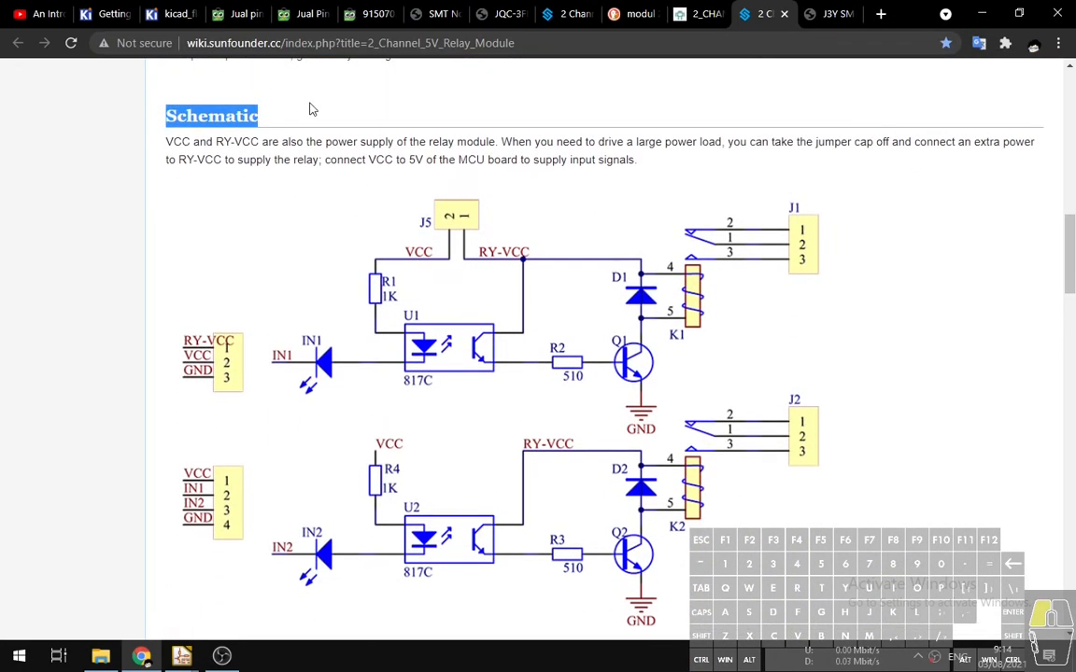
left_click(416, 140)
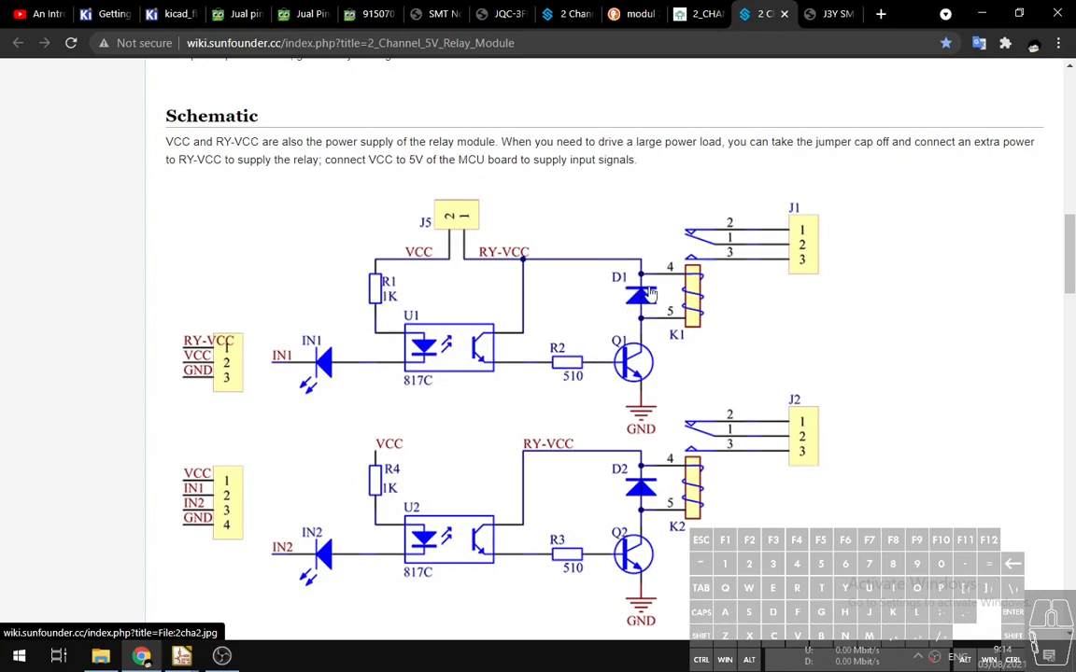
Recheck the relay datasheet search results, then read the SunFounder wiki page from its schematic through the Testing Experiment section.
left_click(635, 14)
scroll(555, 269, "up", 5)
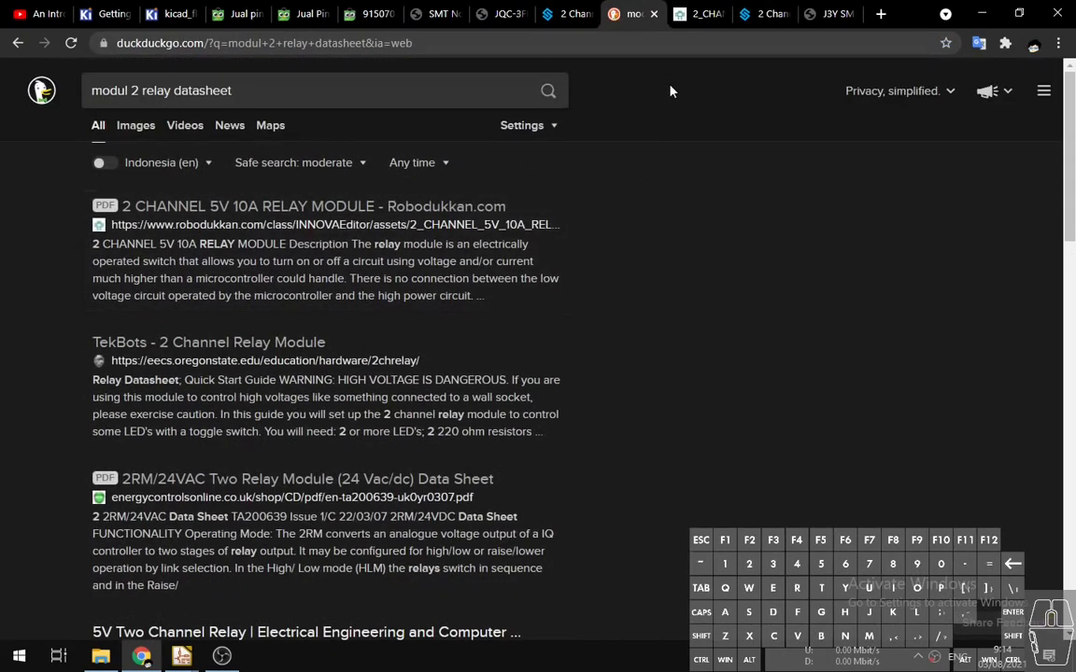
left_click(761, 12)
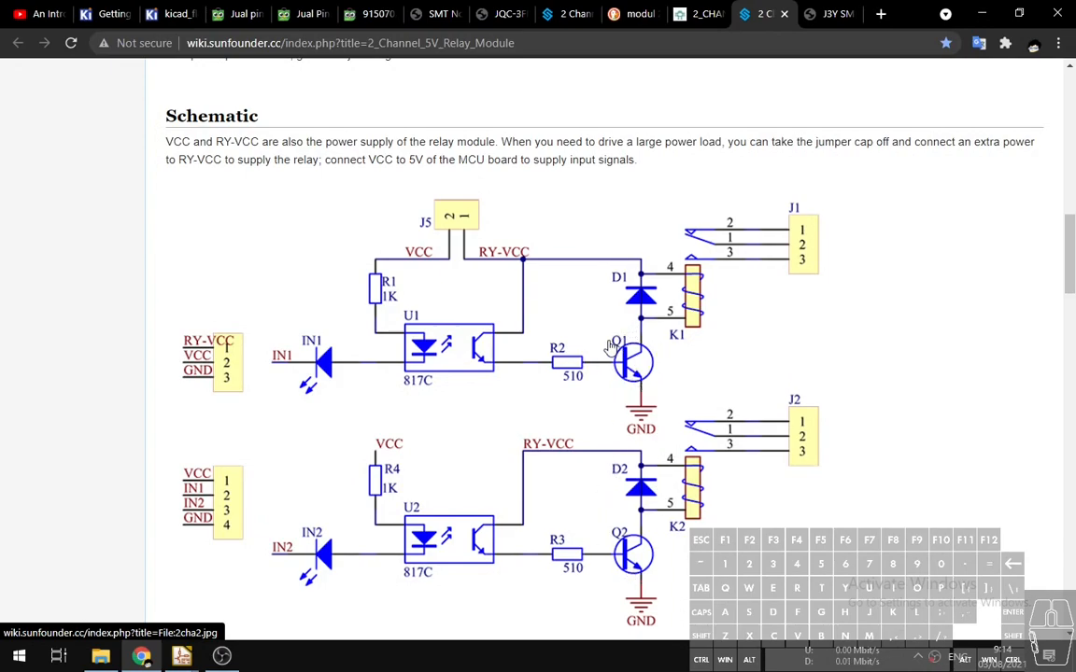
scroll(626, 358, "down", 5)
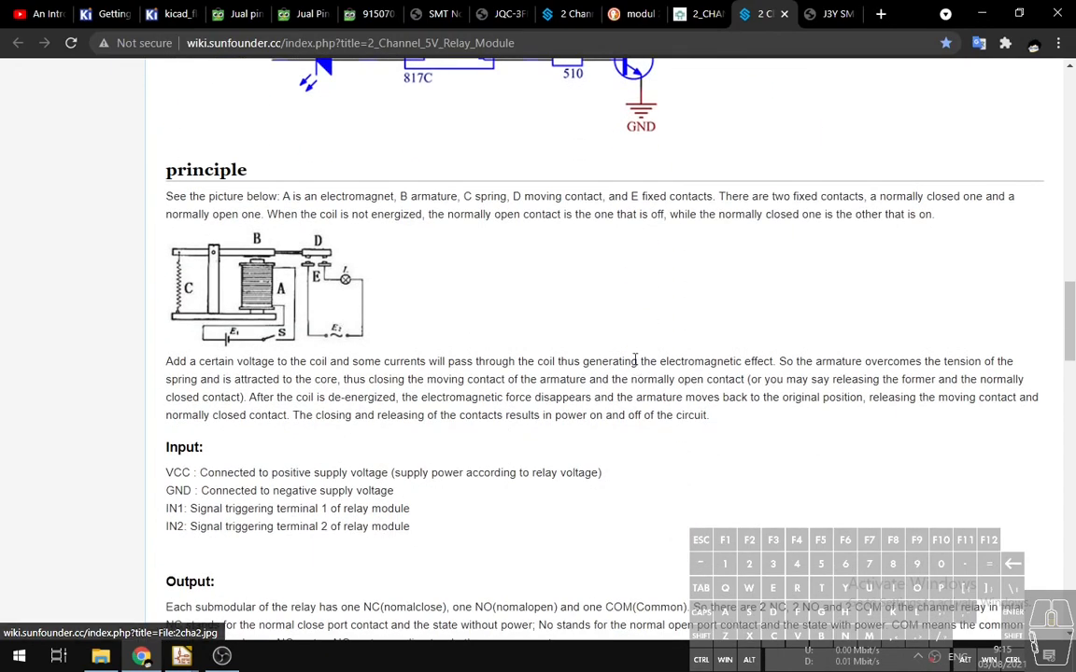
scroll(632, 361, "down", 10)
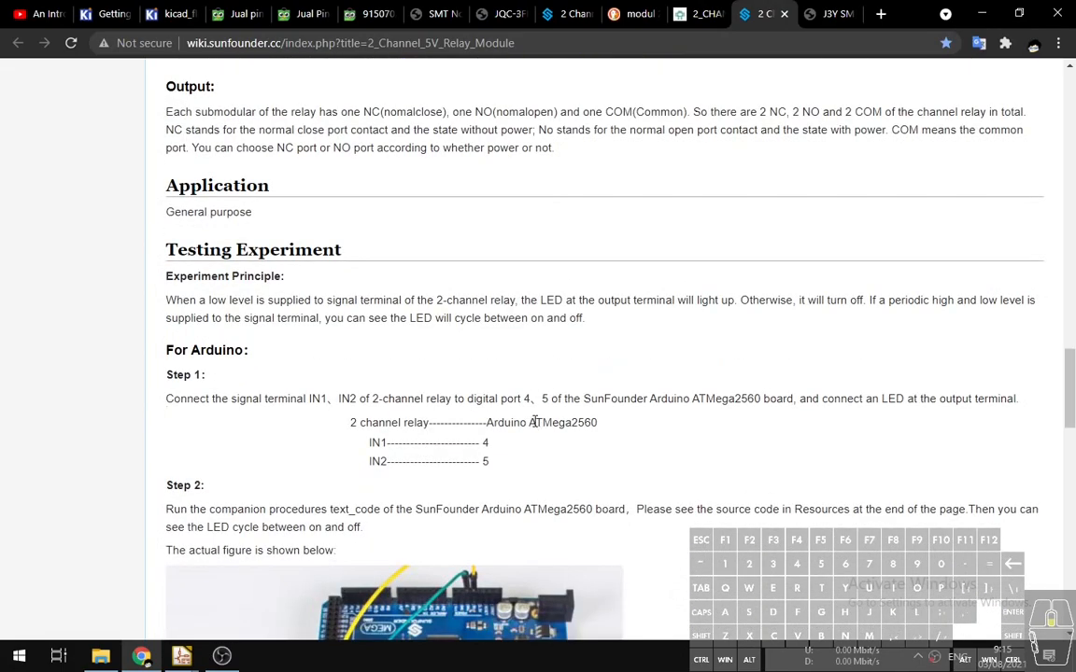
Recheck the SunFounder wiki's Schematic section, and highlight the NPN type and SOT23 package in the Beara J3Y transistor page's description.
scroll(530, 428, "up", 15)
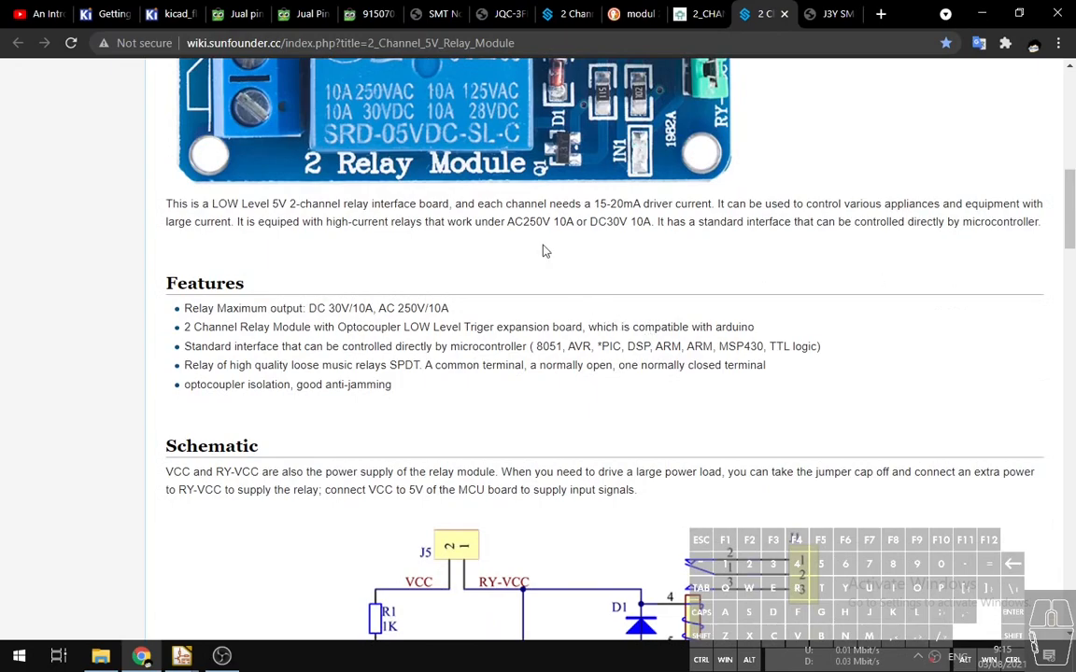
scroll(696, 335, "down", 2)
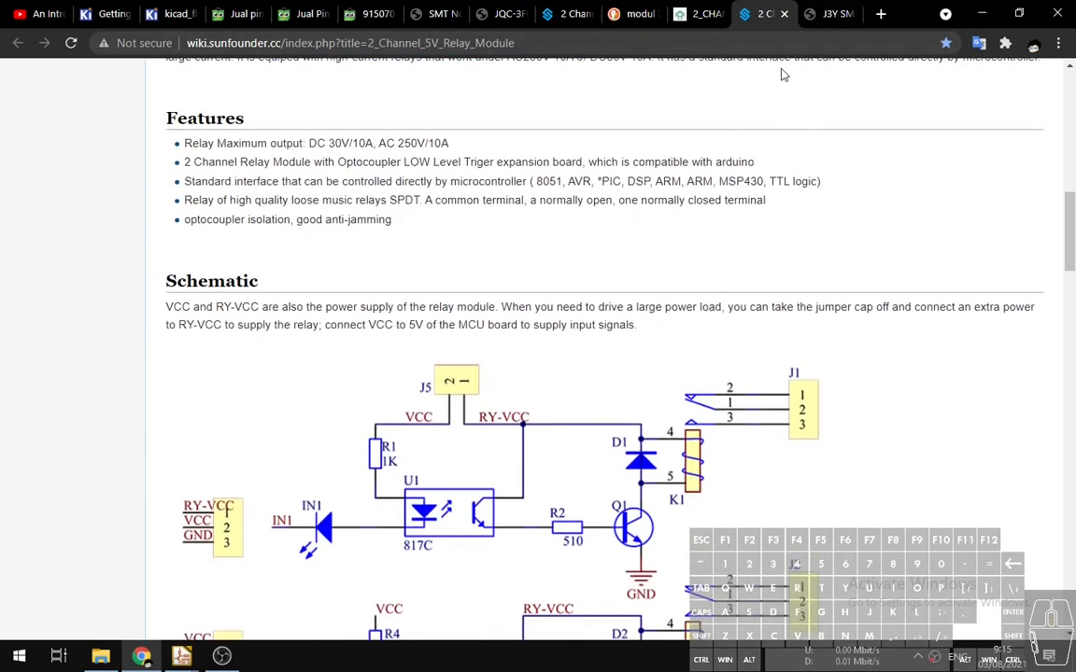
left_click(826, 14)
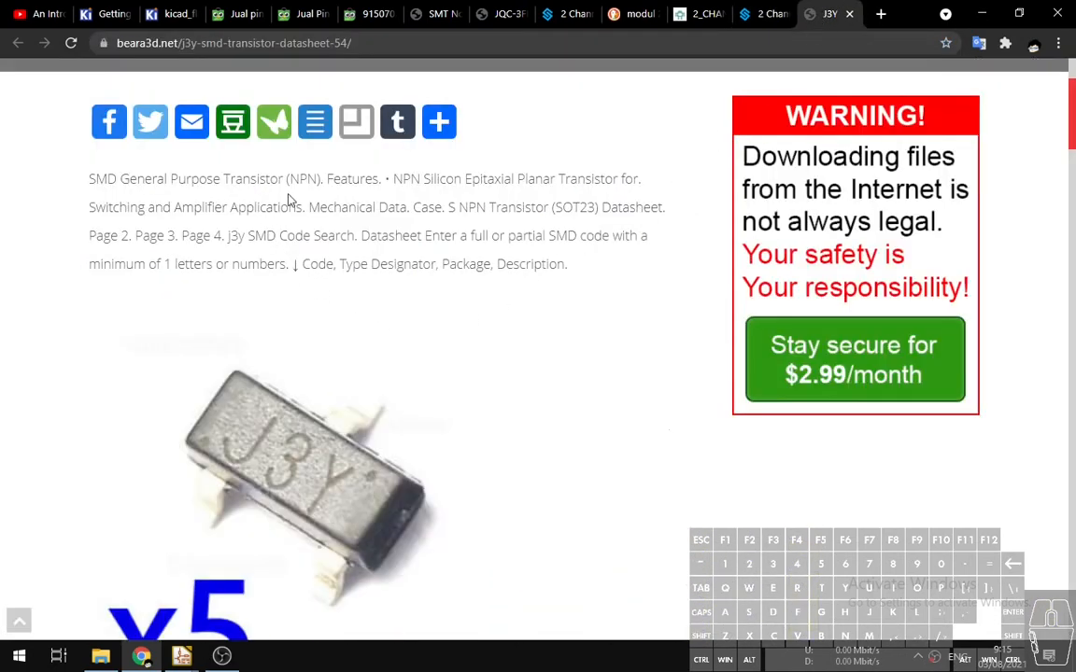
left_click_drag(395, 180, 433, 183)
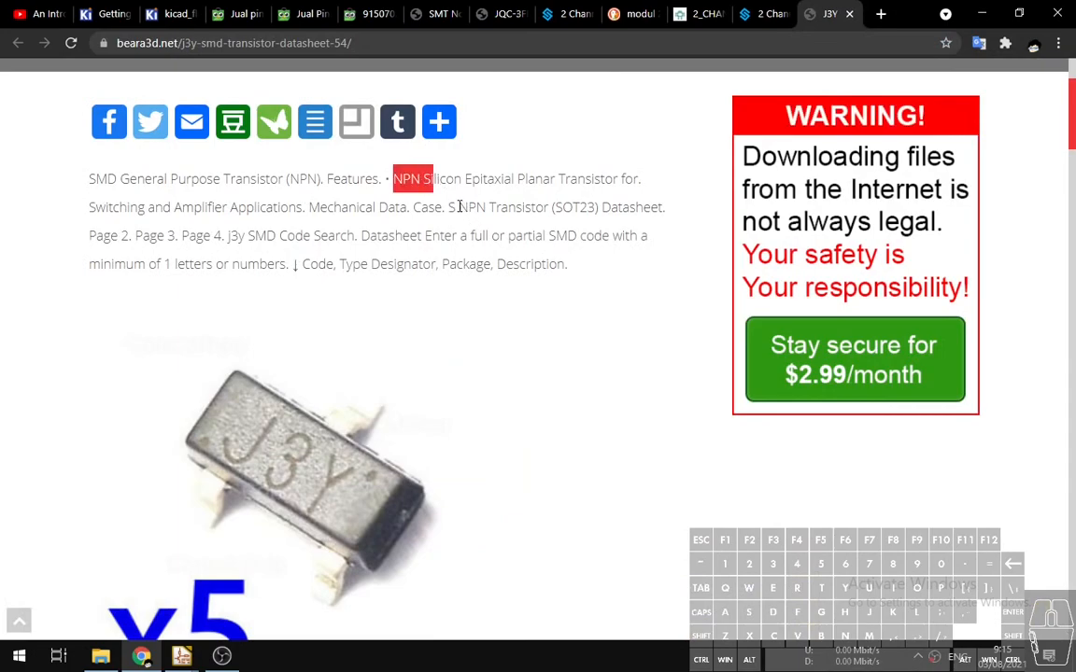
left_click_drag(459, 207, 561, 213)
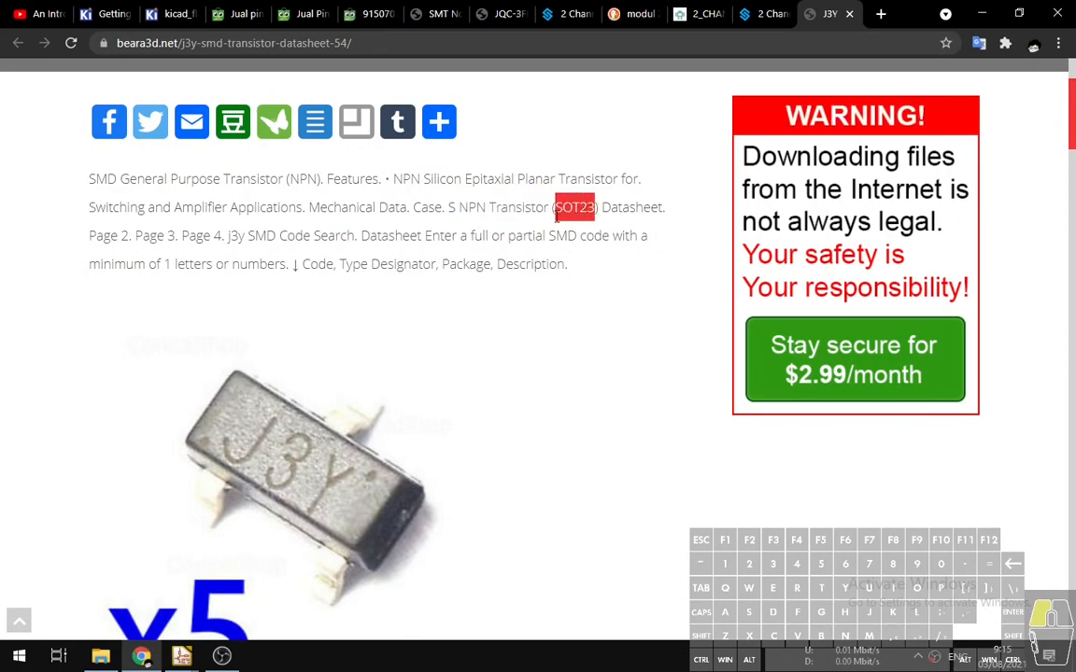
double_click(407, 178)
left_click(465, 207)
Read down the J3Y transistor page to the Hottech S8050 excerpt with its maximum ratings and pin assignment.
scroll(459, 264, "down", 3)
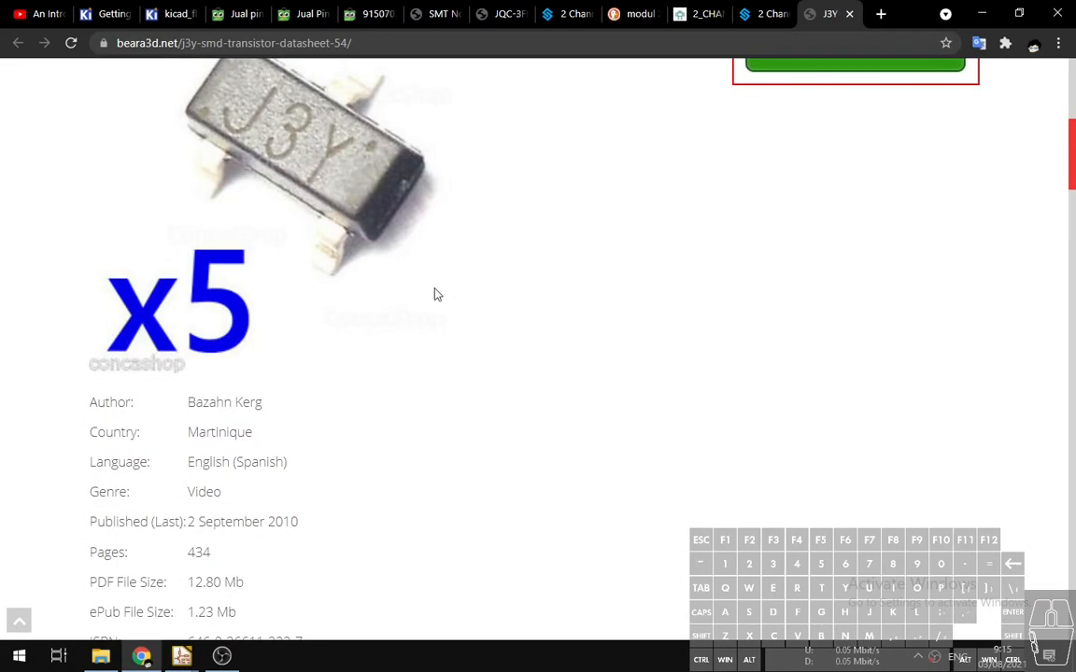
scroll(434, 295, "down", 3)
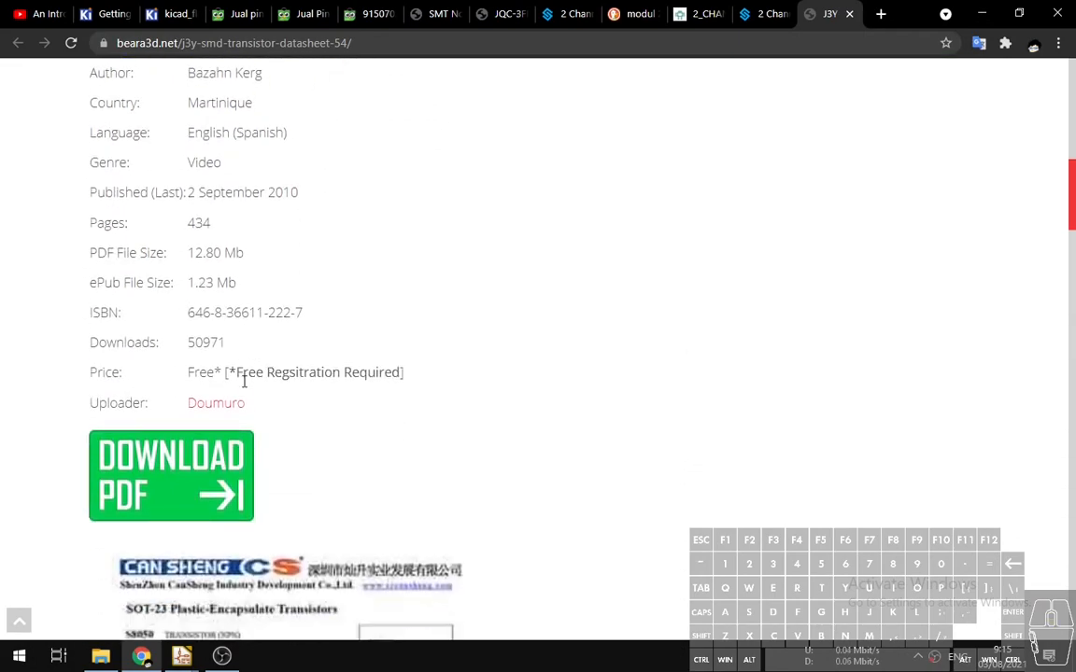
scroll(303, 418, "down", 3)
scroll(302, 420, "down", 8)
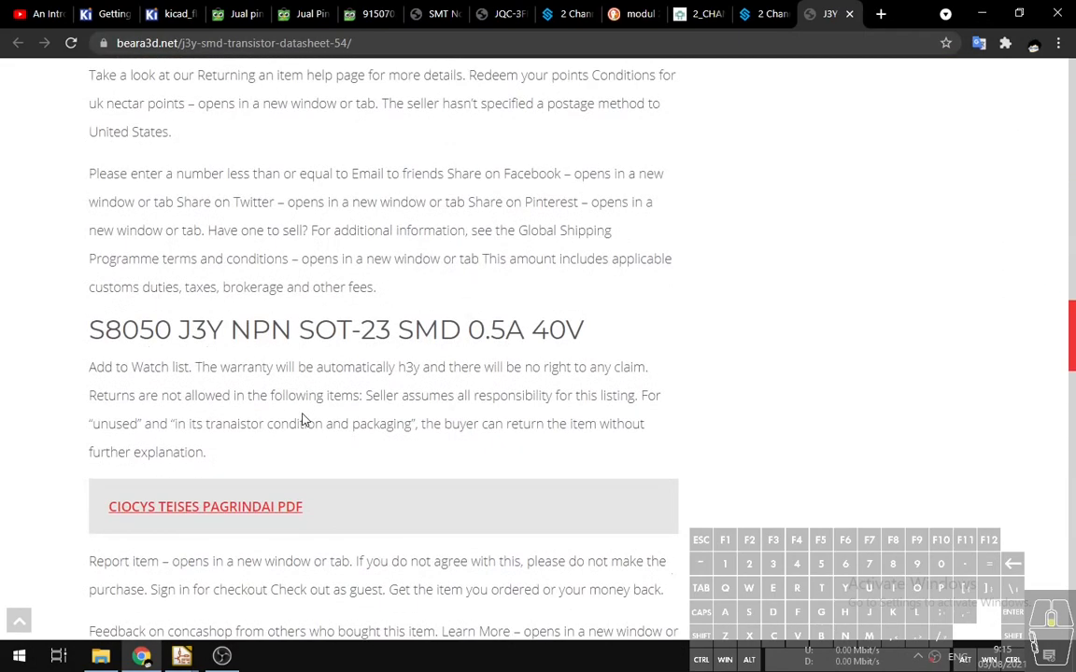
scroll(303, 420, "down", 8)
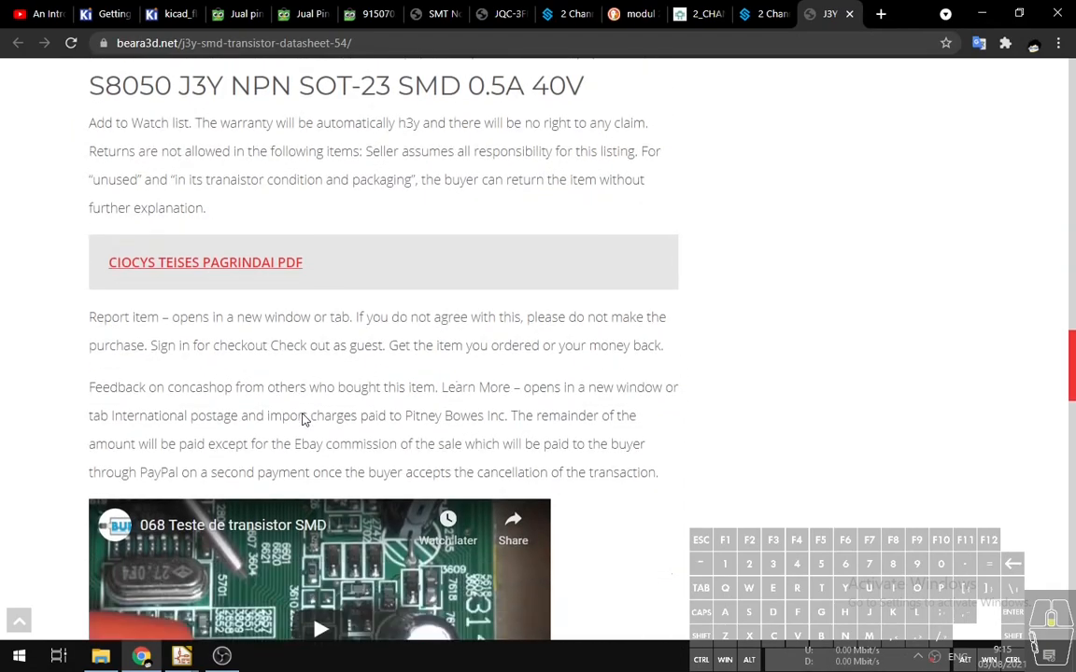
scroll(423, 409, "down", 5)
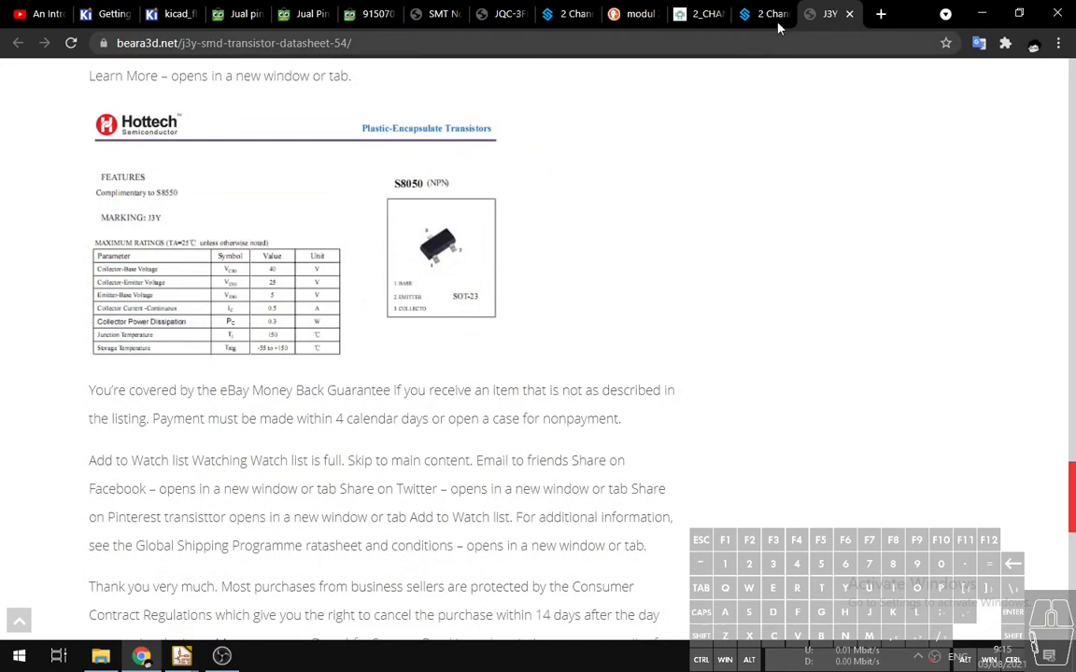
Close the 2_CHANNEL_5V_10A_RELAY_MODULE PDF and compare the SunFounder wiki schematic with the parts placed in Eeschema.
mouse_move(181, 656)
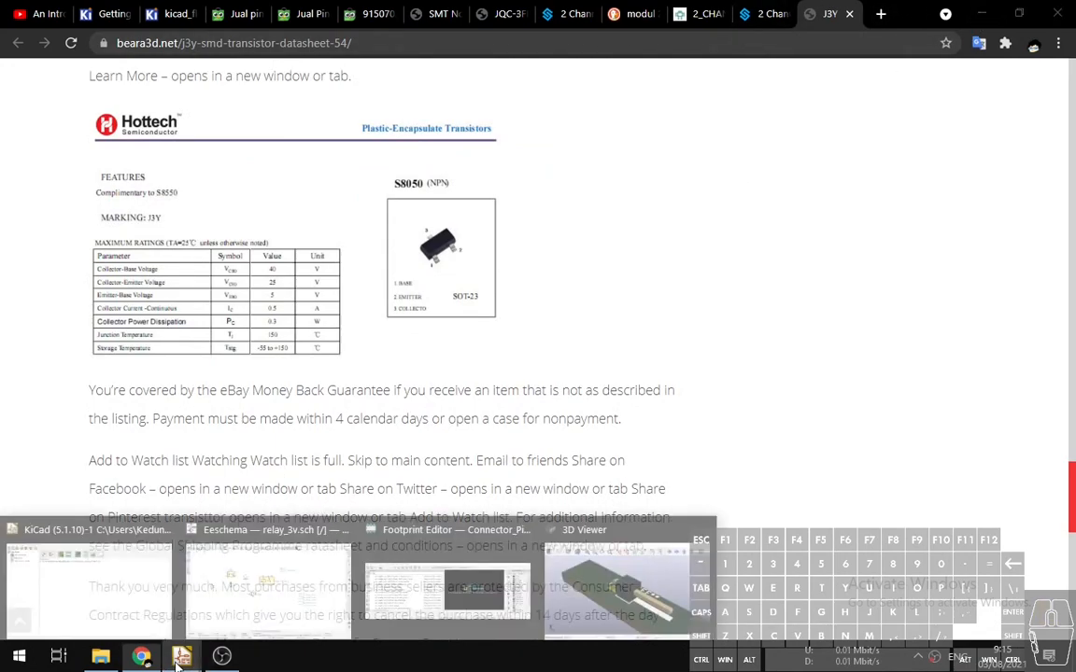
left_click(254, 597)
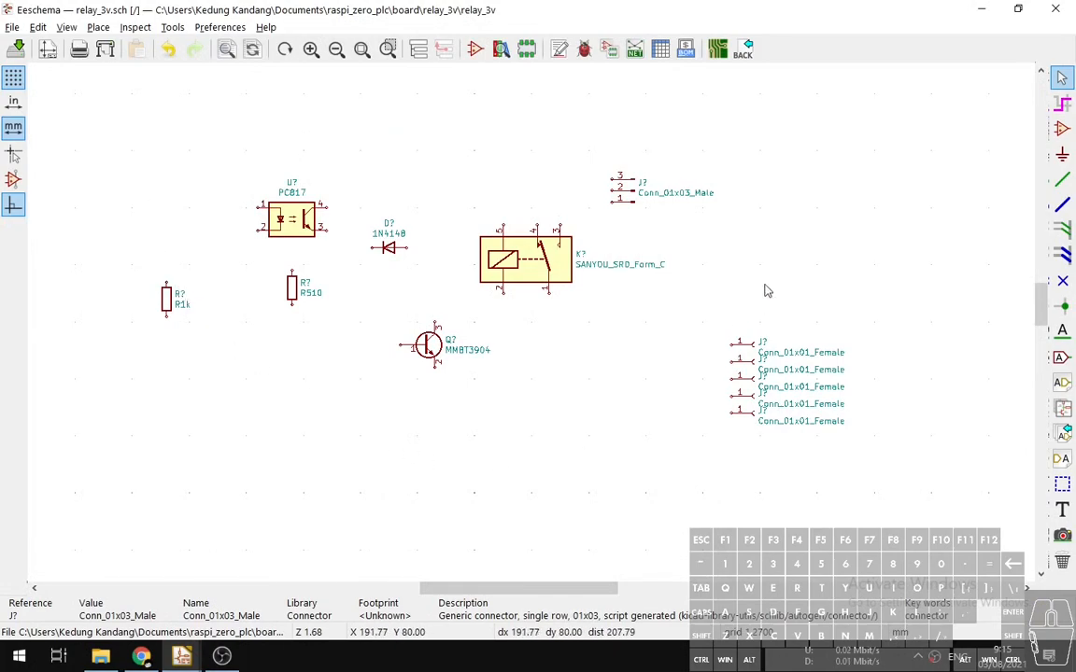
key("alt+Tab")
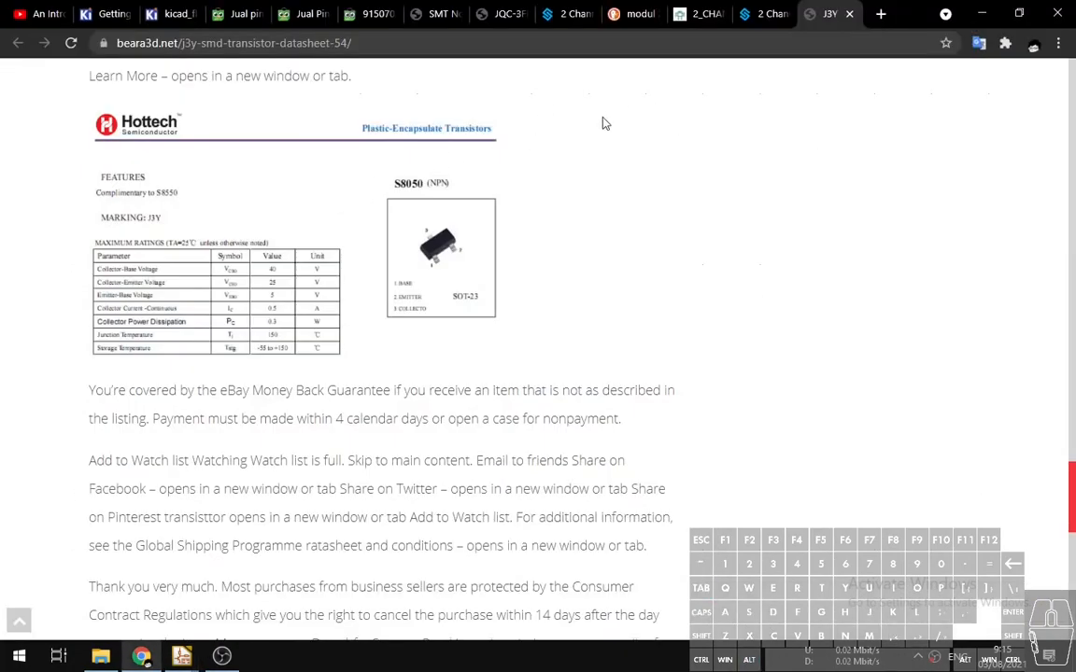
left_click(696, 13)
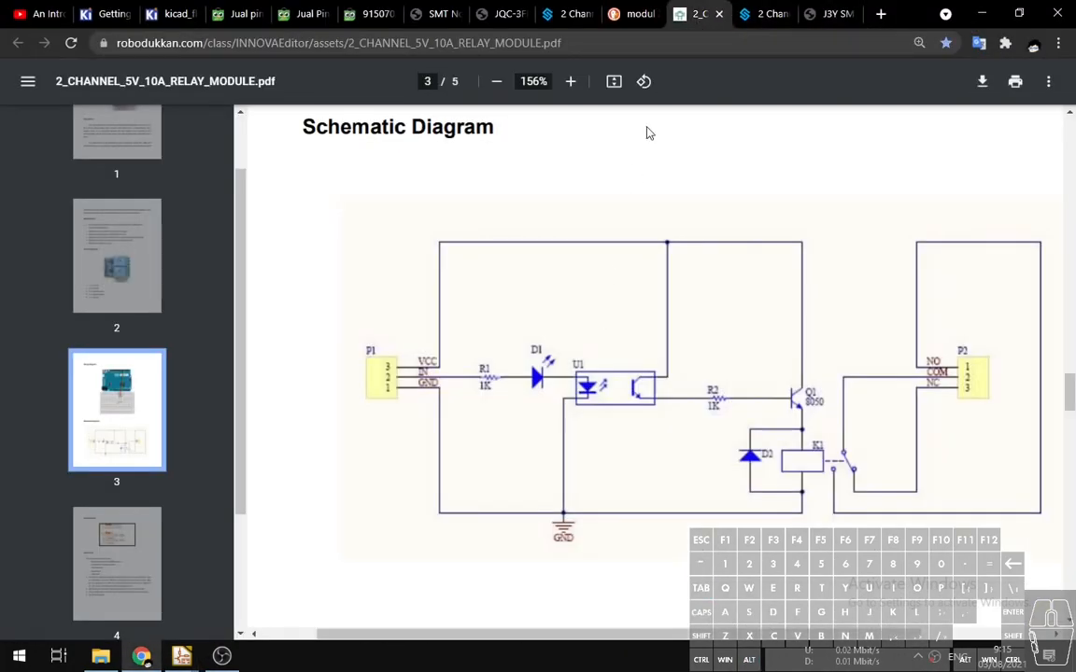
left_click(720, 13)
scroll(564, 342, "down", 1)
scroll(563, 342, "down", 2)
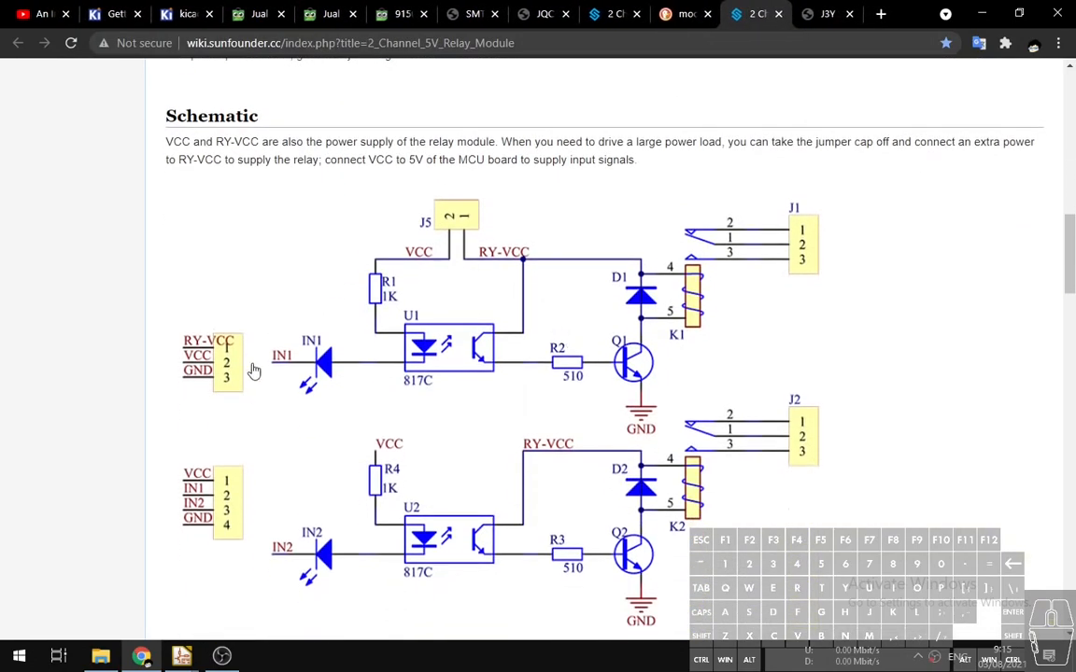
key("alt+Tab")
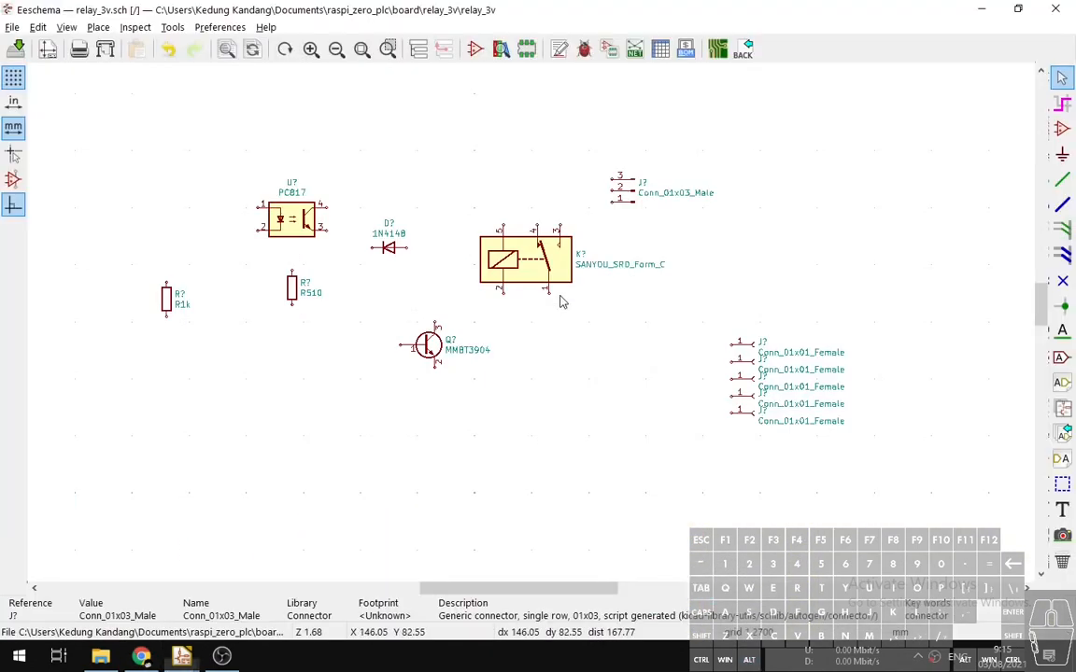
left_click(1062, 128)
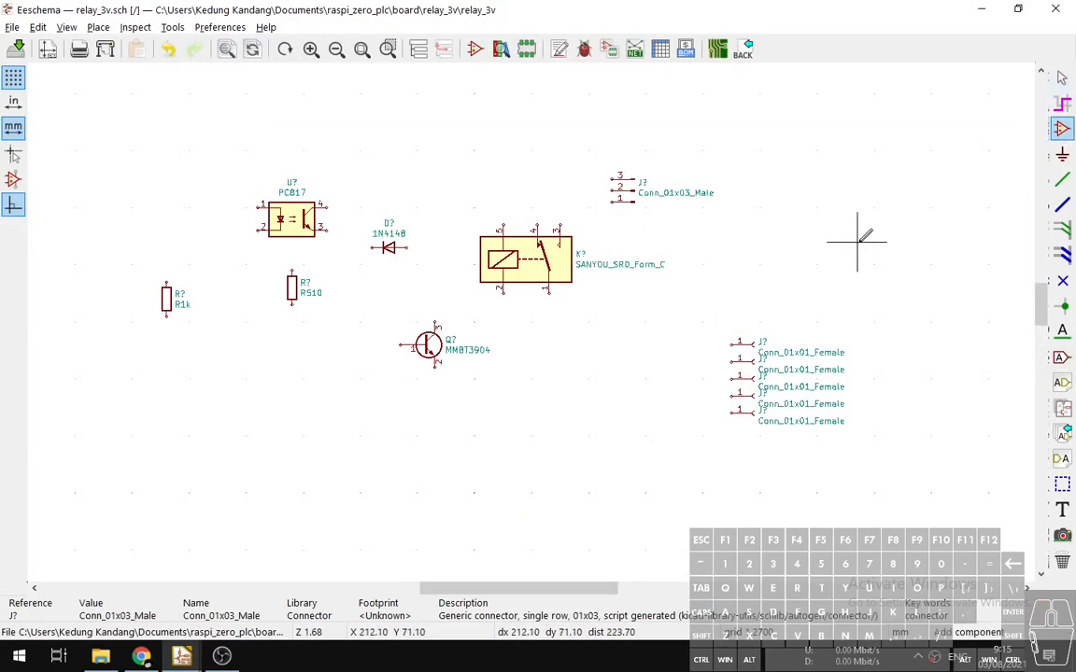
key("Escape")
mouse_move(181, 656)
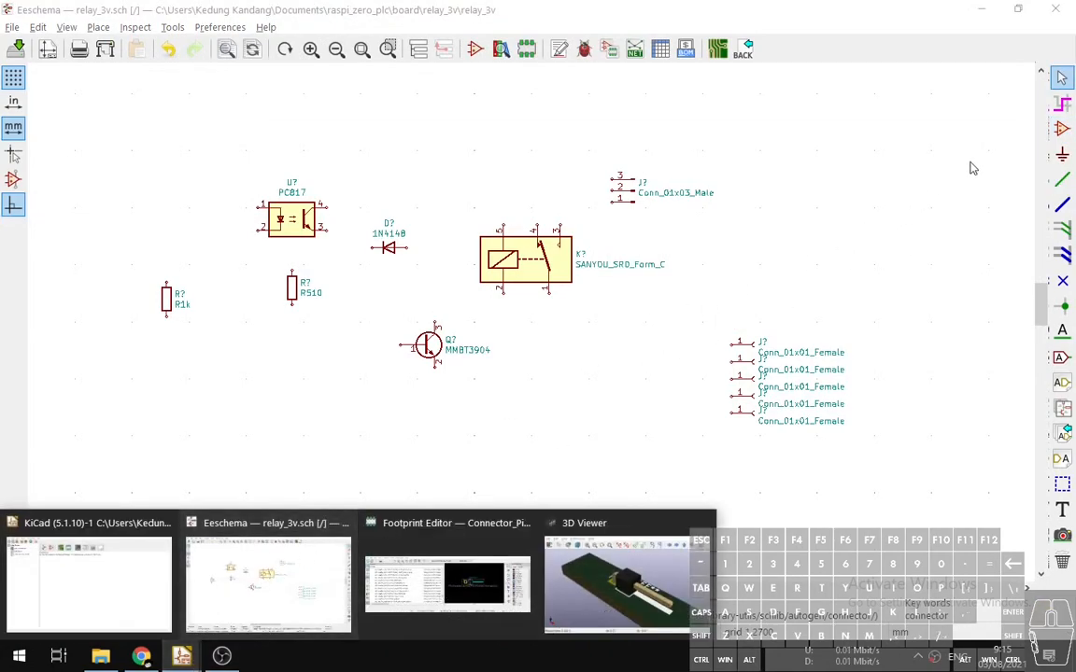
left_click(1062, 128)
left_click(600, 340)
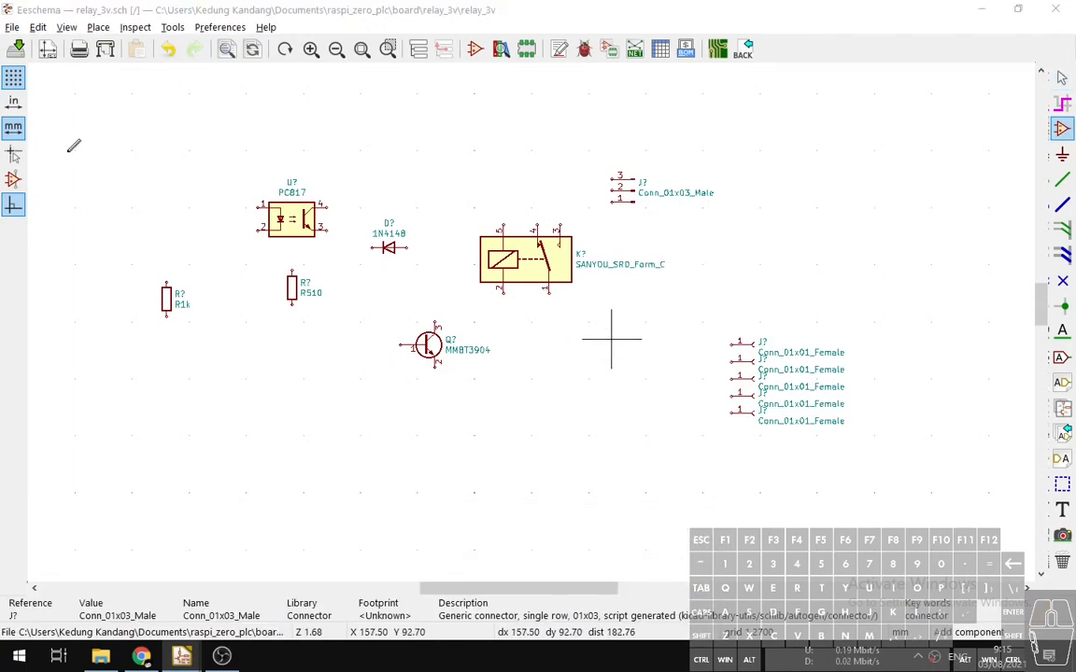
key("Escape")
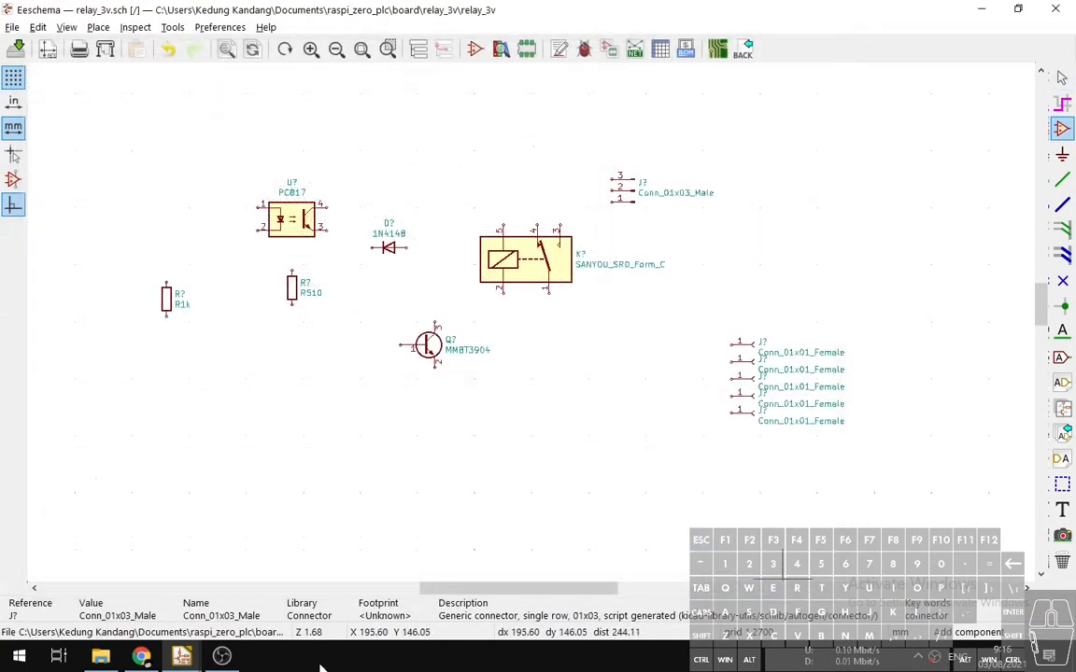
Clear the "header" library filter in the Footprint Editor, and return to Eeschema to inspect the MMBT3904 transistor up close.
mouse_move(201, 649)
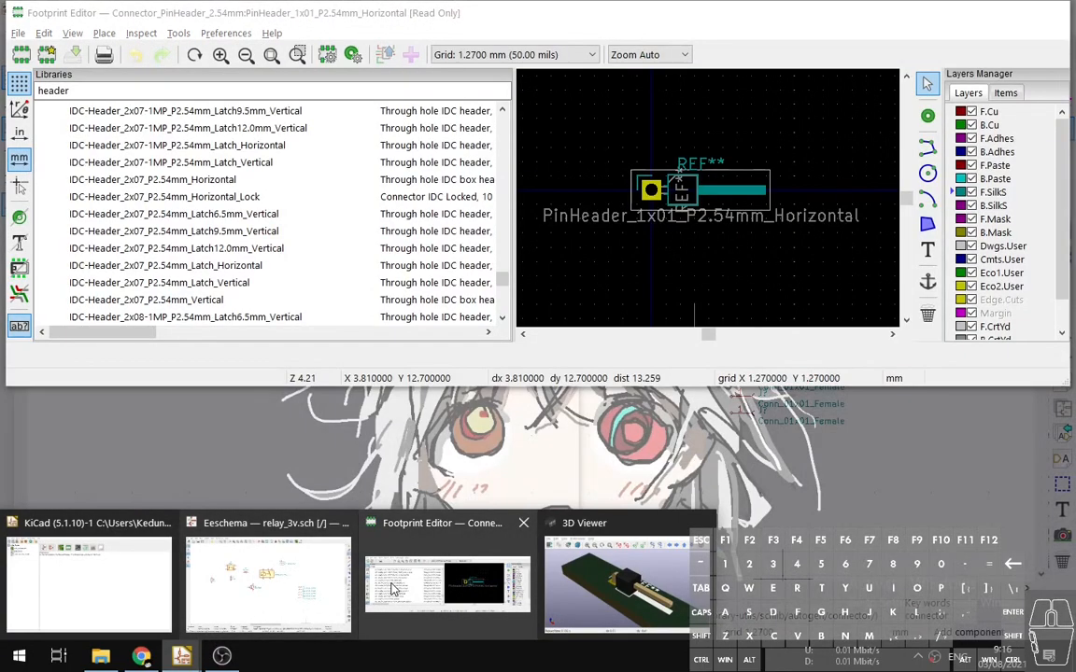
left_click(393, 590)
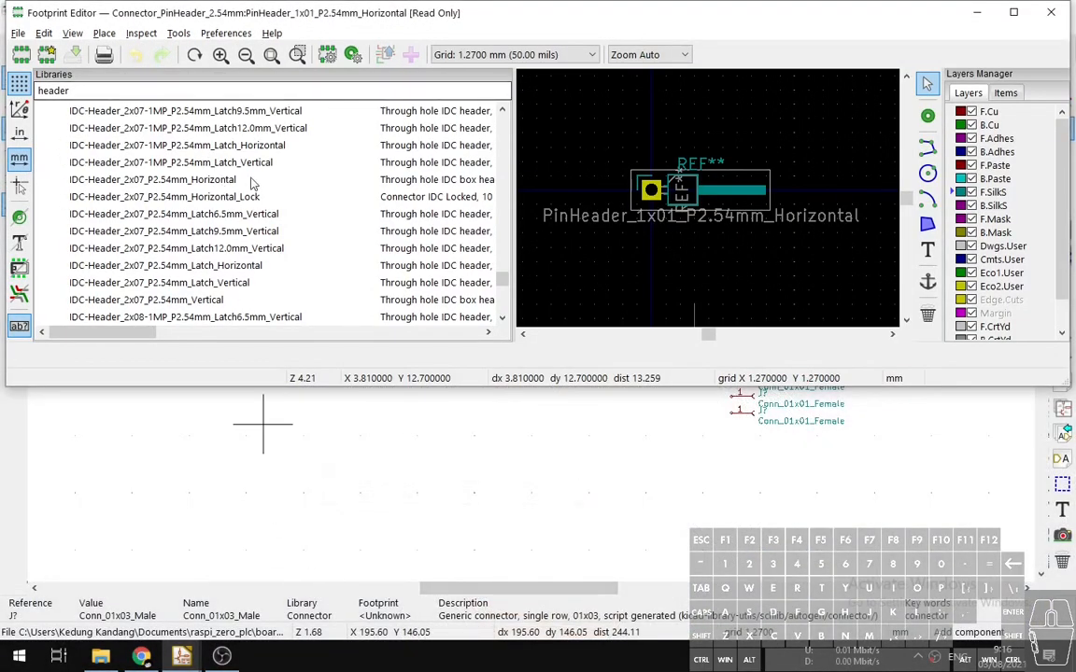
key("BackSpace")
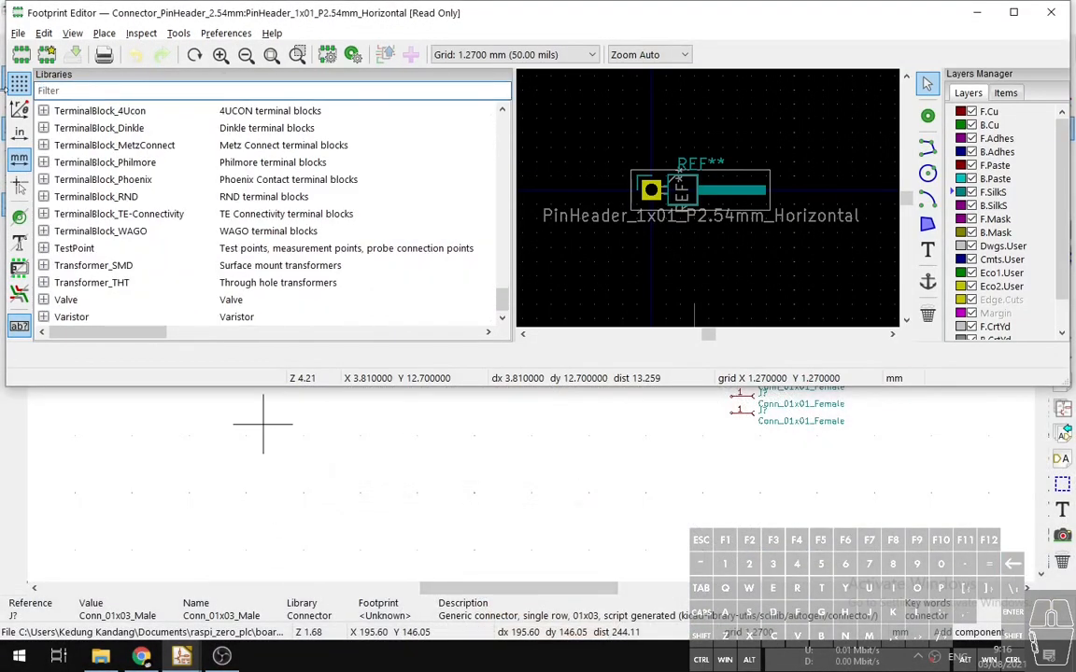
left_click(1, 91)
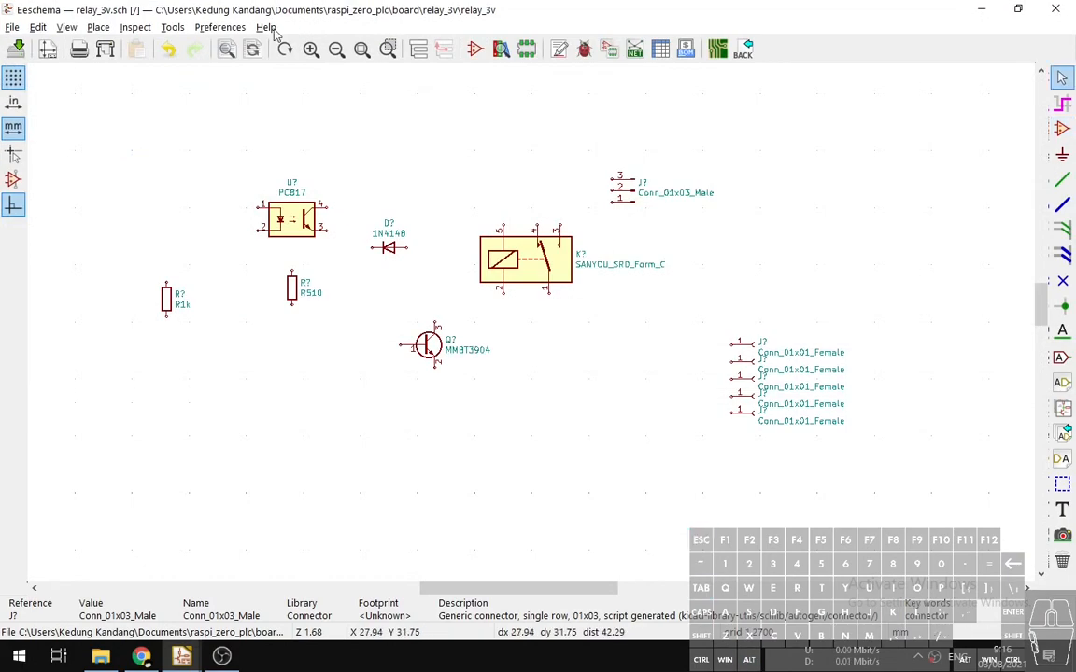
scroll(439, 372, "up", 5)
scroll(628, 268, "down", 3)
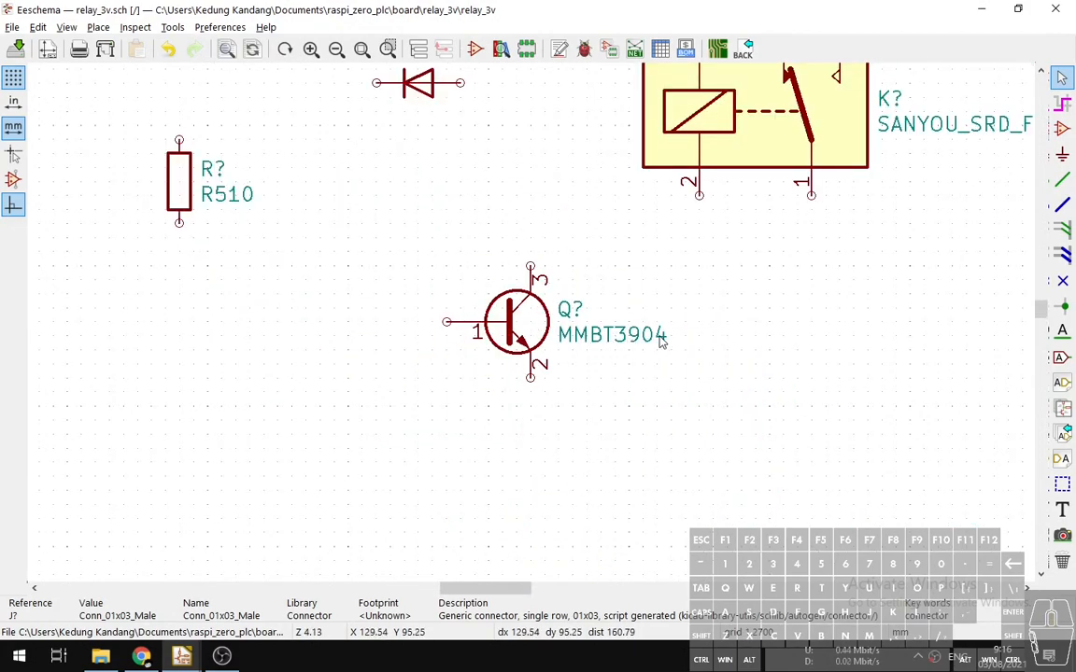
Look up "relay ci" in a new browser tab and open the suggested 5 Volt Relay Circuit Diagram page on chanish.org.
key("alt+Tab")
key("alt+Tab")
key("Tab")
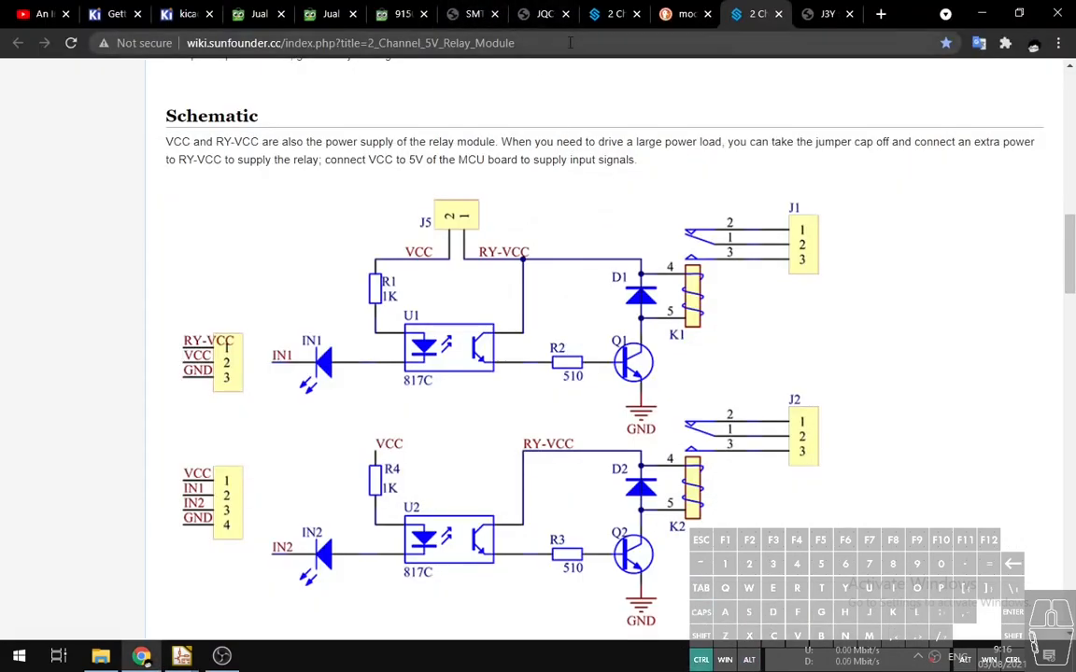
key("ctrl+t")
type("relay ci")
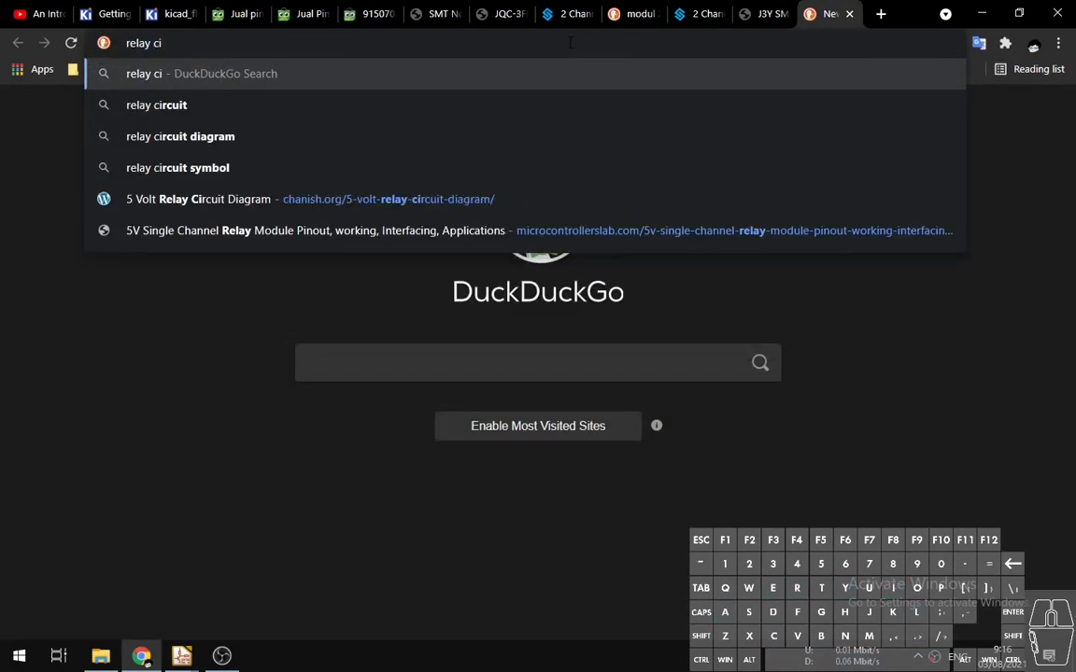
left_click(288, 200)
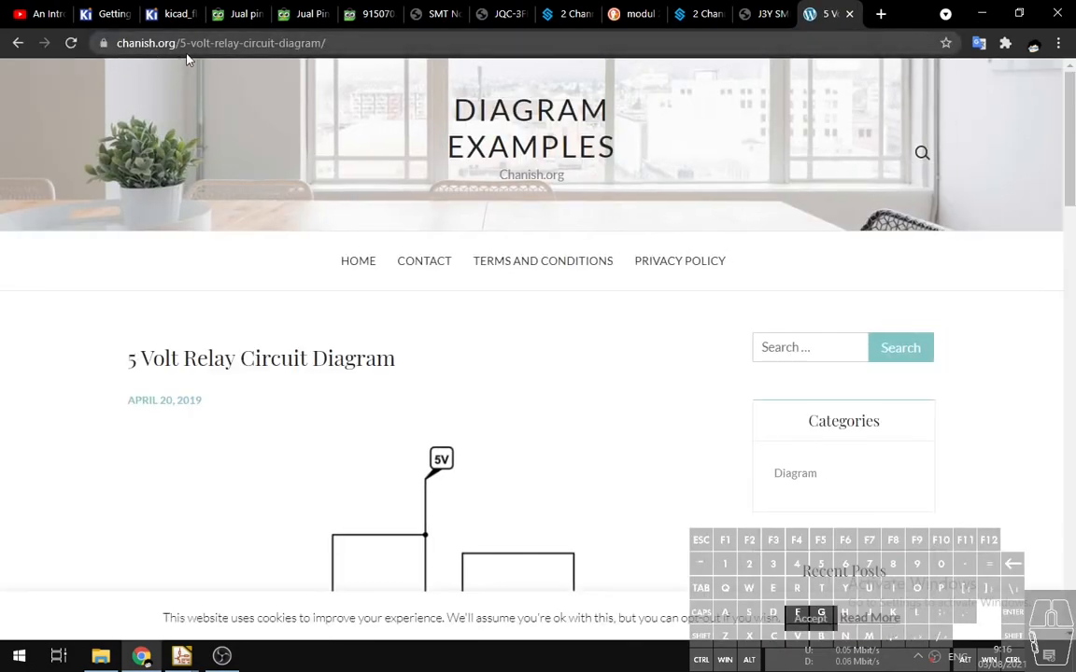
Examine both relay driver diagrams on the chanish.org page, comparing their diode, transistor and resistors, and minimize the browser.
scroll(373, 299, "down", 3)
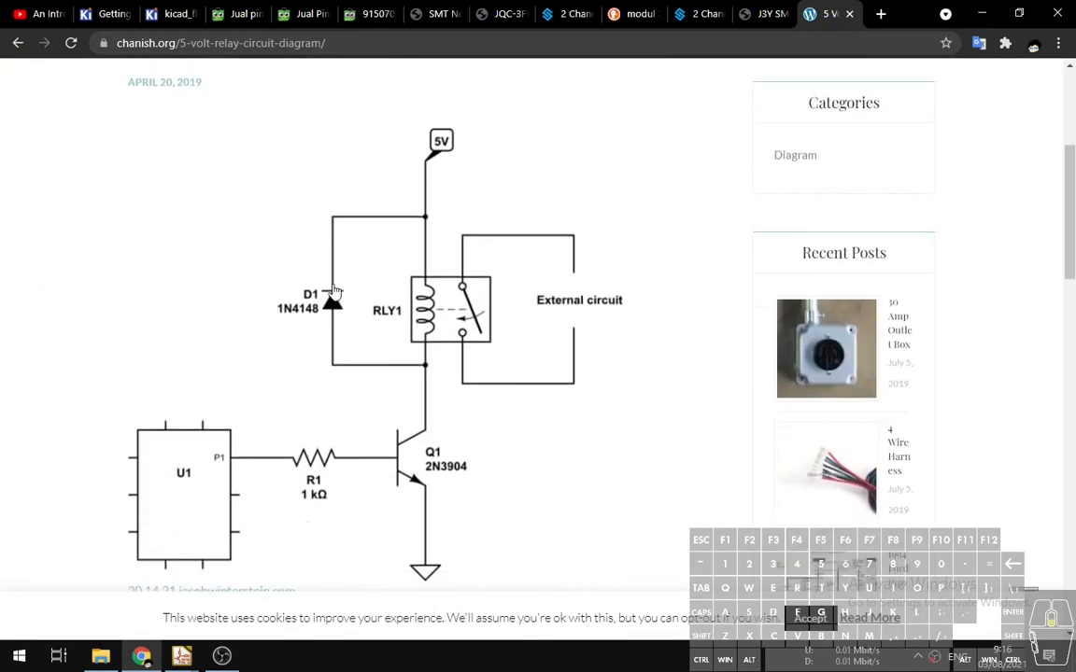
scroll(391, 315, "up", 2)
scroll(396, 315, "down", 2)
scroll(398, 315, "down", 5)
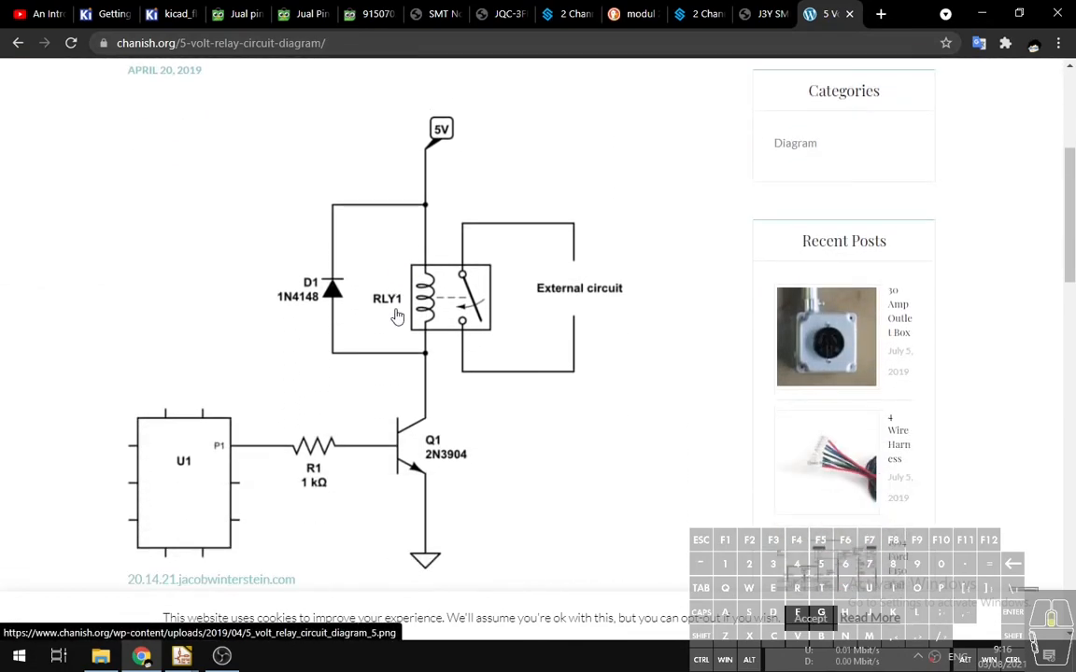
scroll(400, 315, "up", 3)
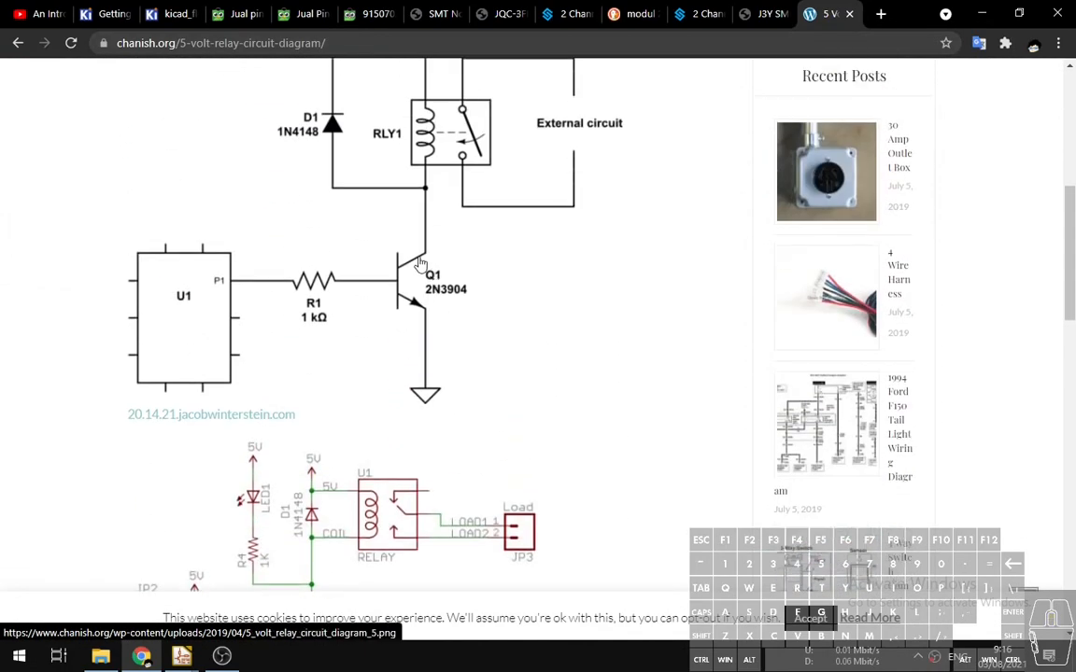
scroll(379, 276, "up", 2)
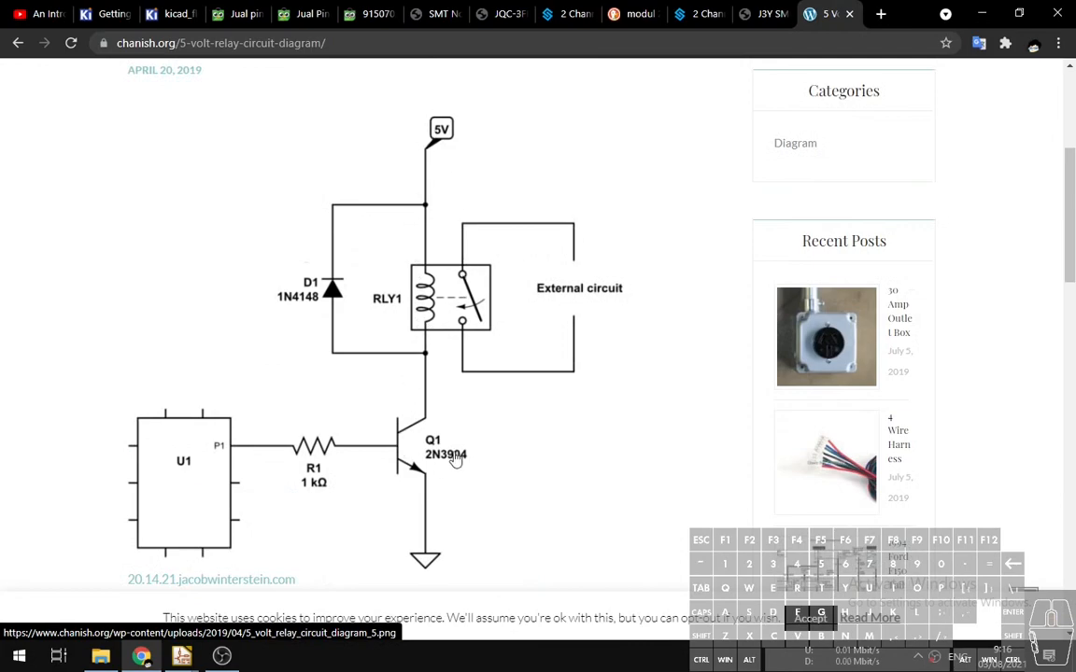
scroll(430, 467, "down", 4)
scroll(435, 475, "down", 2)
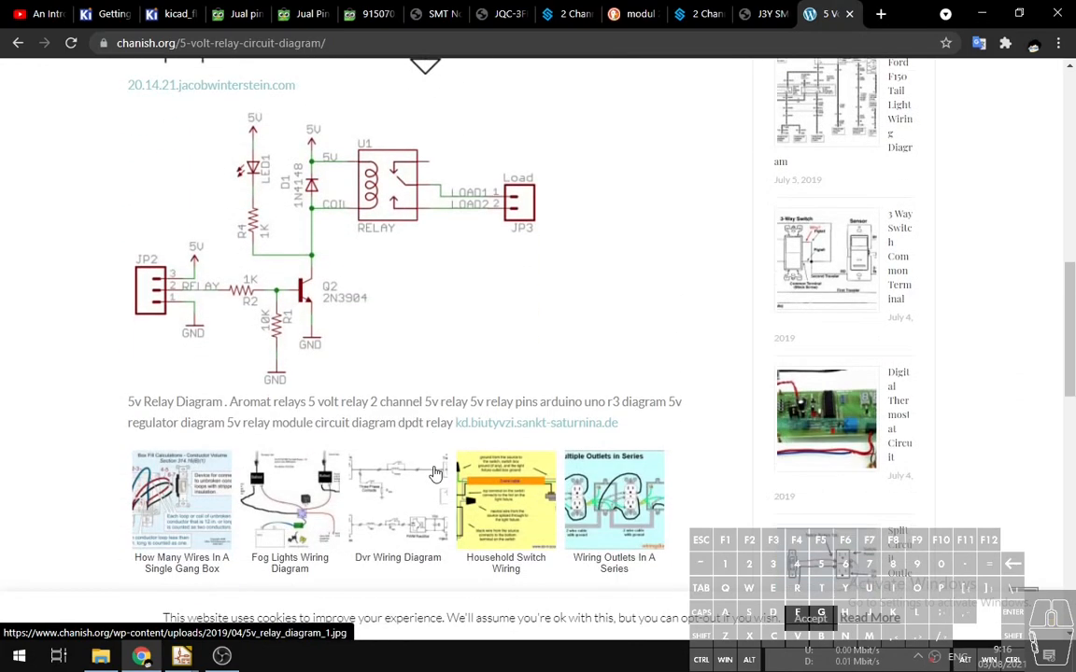
scroll(436, 469, "up", 4)
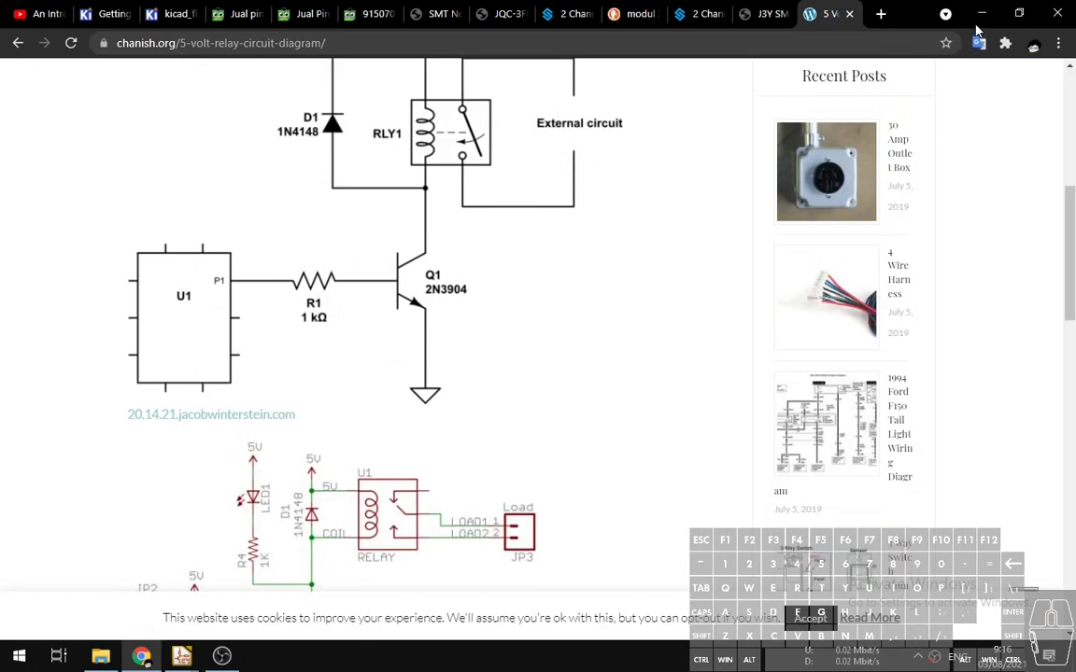
left_click(981, 14)
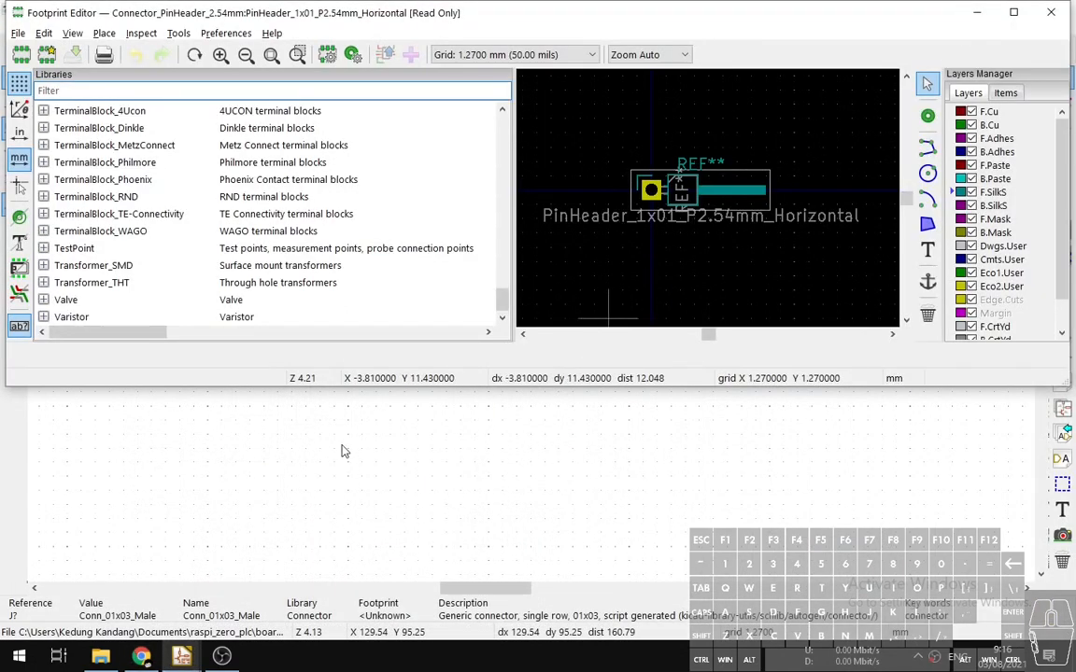
Return to Eeschema and check the MMBT3904 transistor's symbol properties, including its footprint, without changing them.
mouse_move(182, 657)
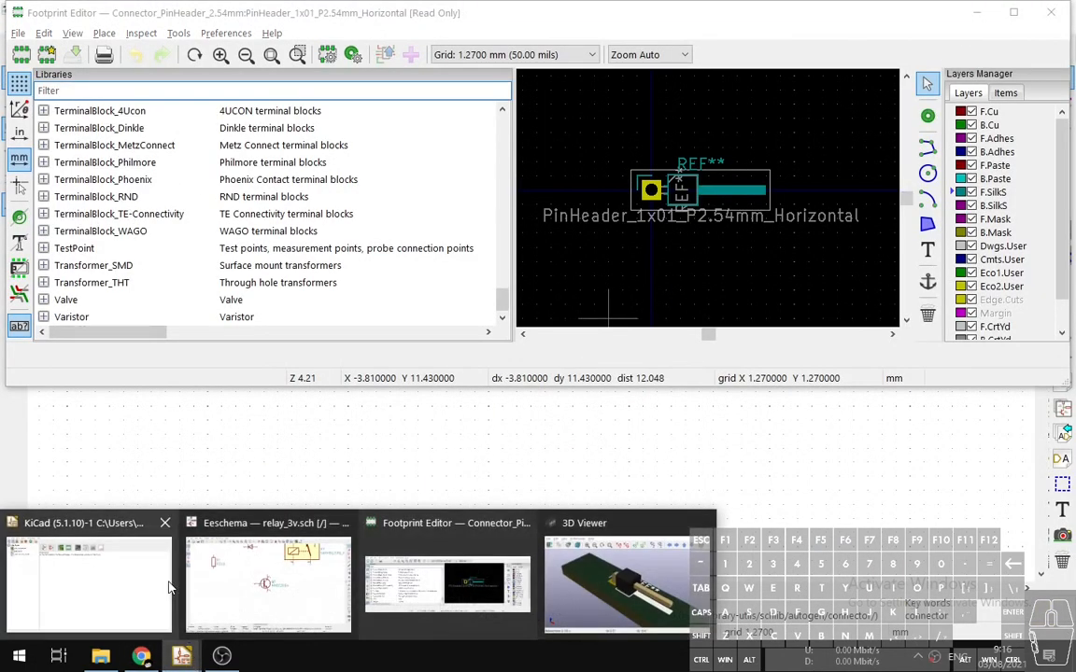
left_click(246, 550)
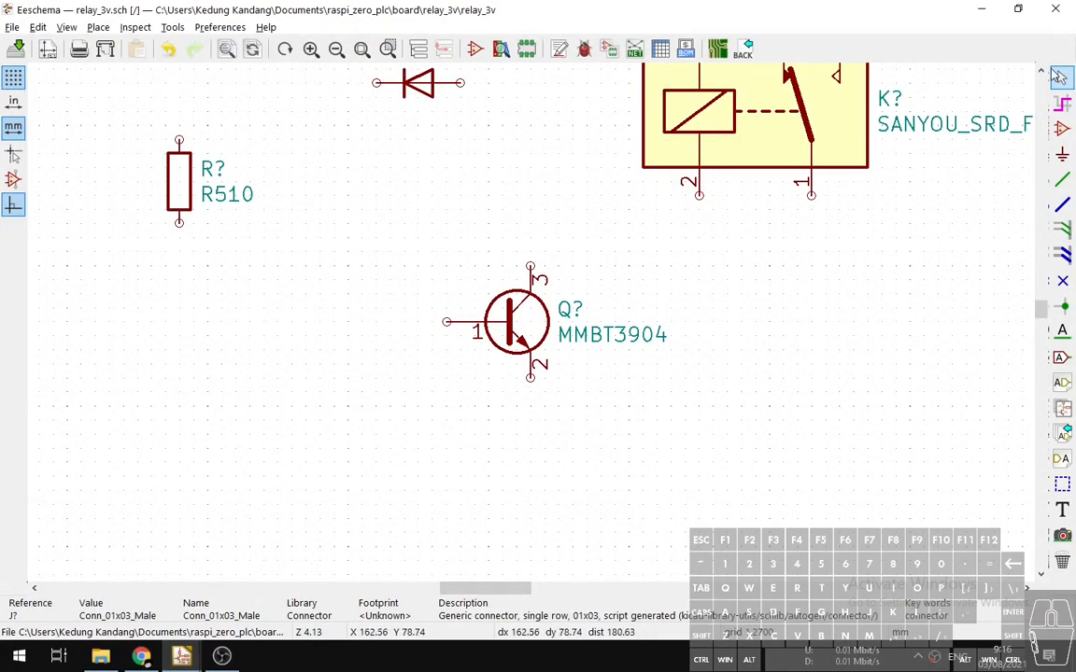
double_click(491, 332)
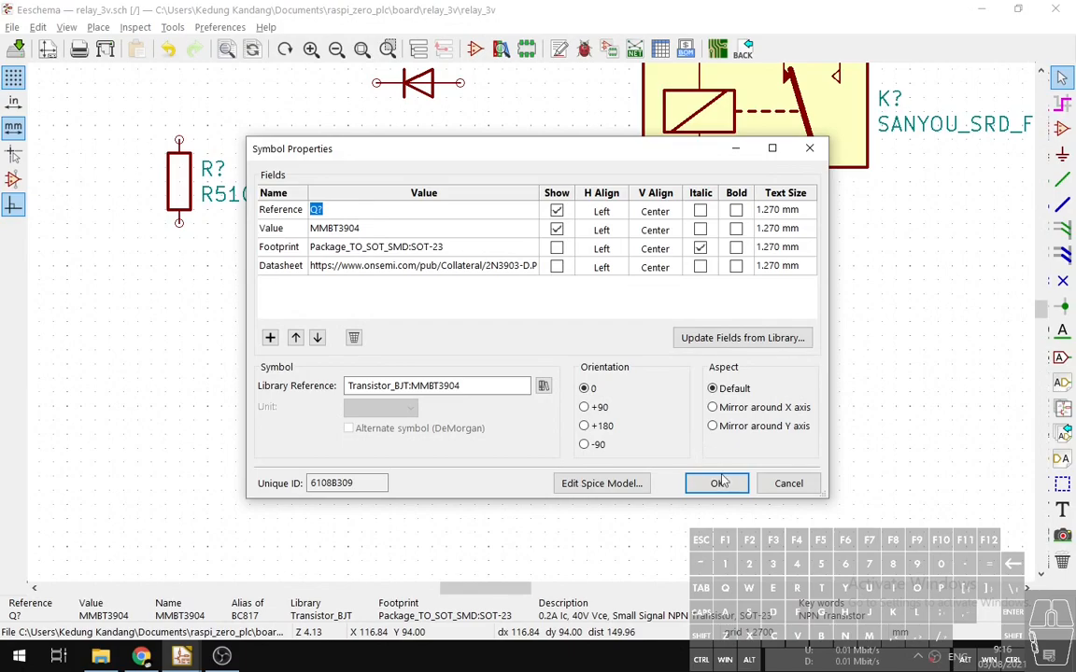
left_click(784, 484)
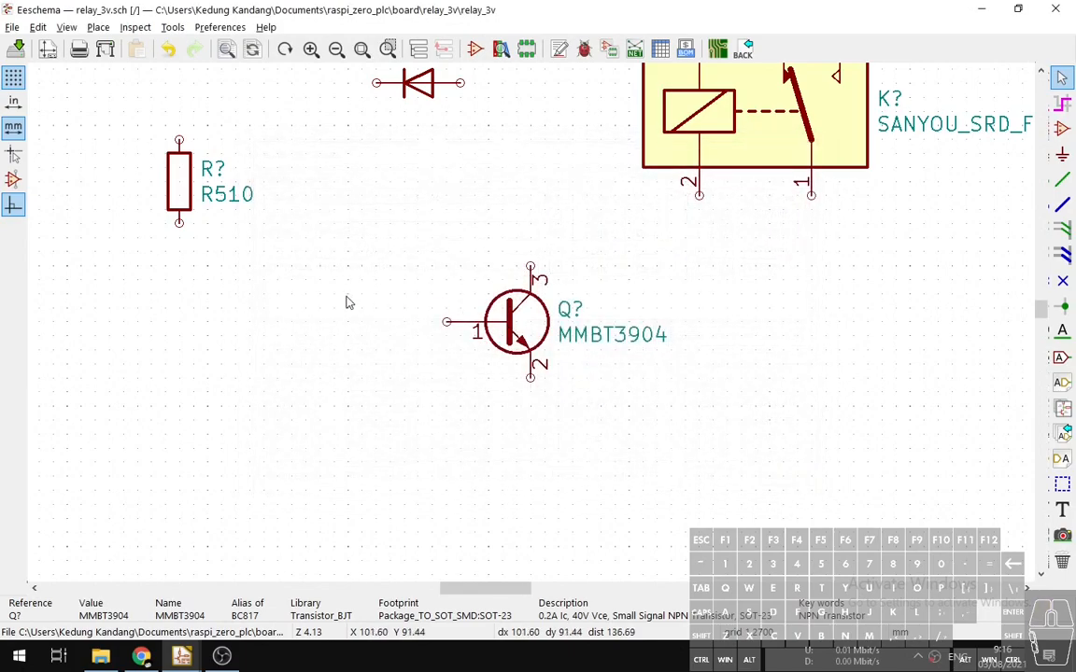
Look through the J3Y SMD transistor datasheet page on beara3d.net in the browser, and return to Eeschema.
left_click(150, 660)
left_click(746, 8)
scroll(285, 239, "up", 10)
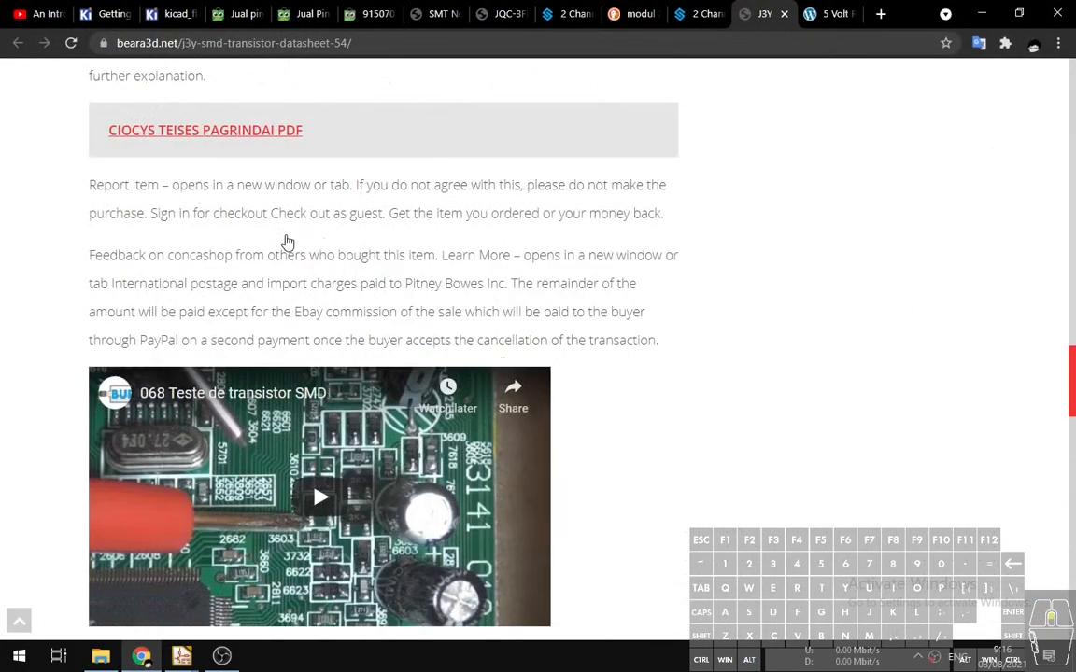
scroll(288, 242, "up", 10)
key("alt+Tab")
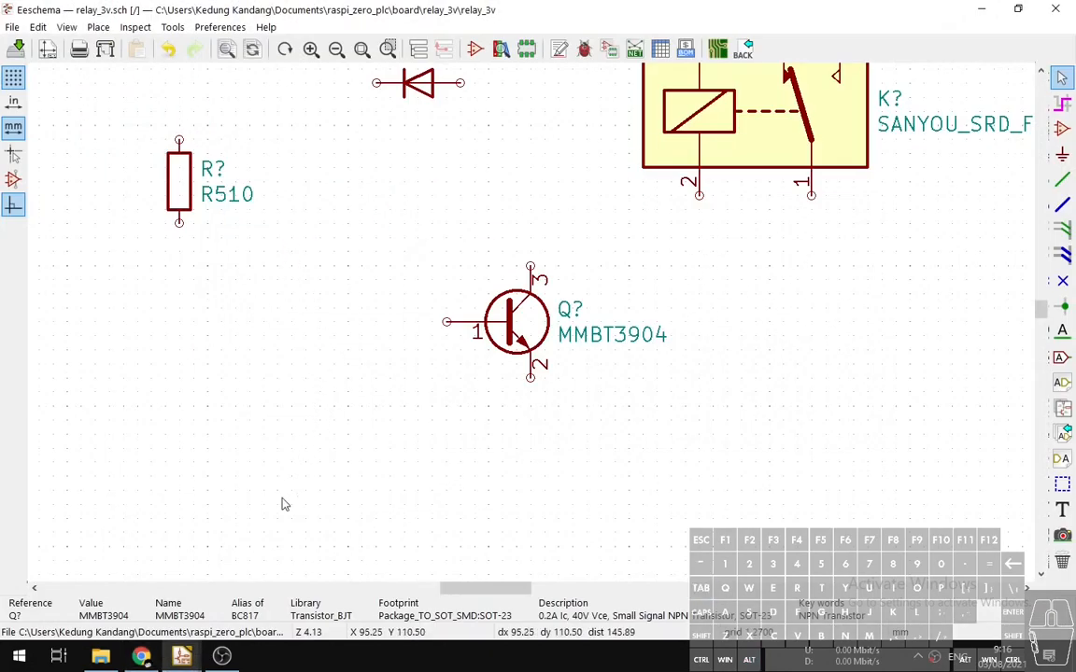
mouse_move(182, 655)
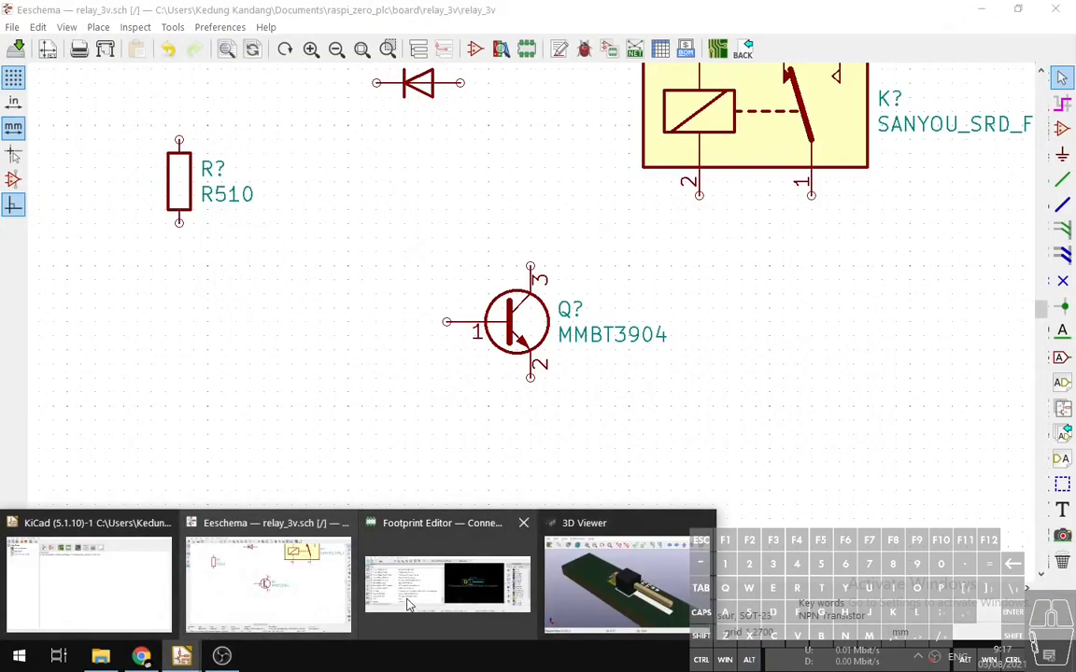
left_click(408, 605)
left_click(108, 89)
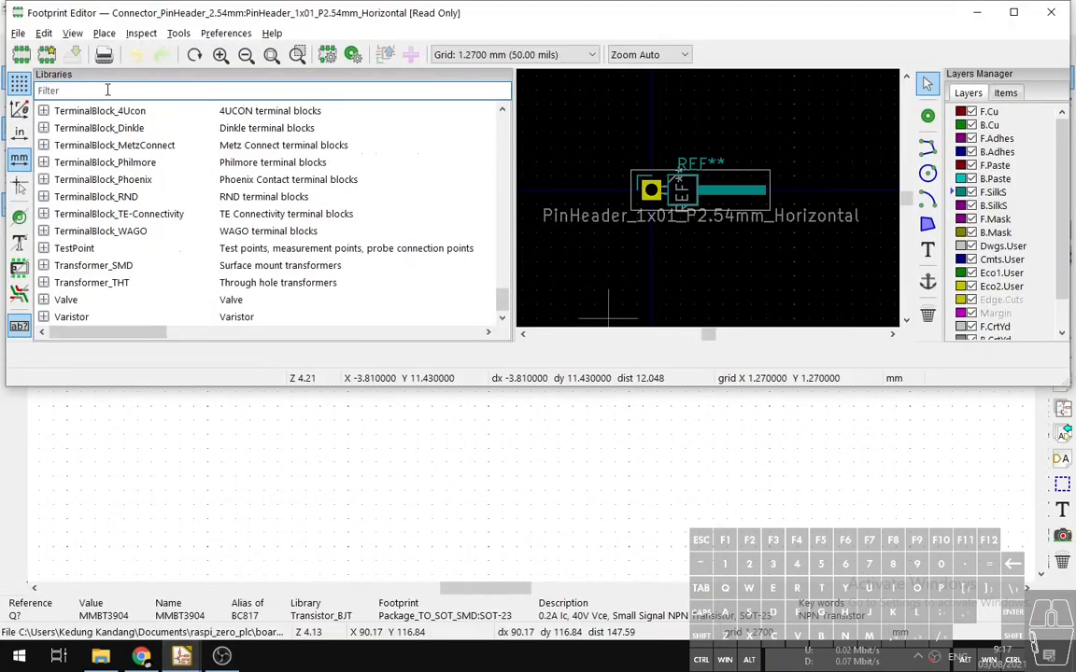
type("so")
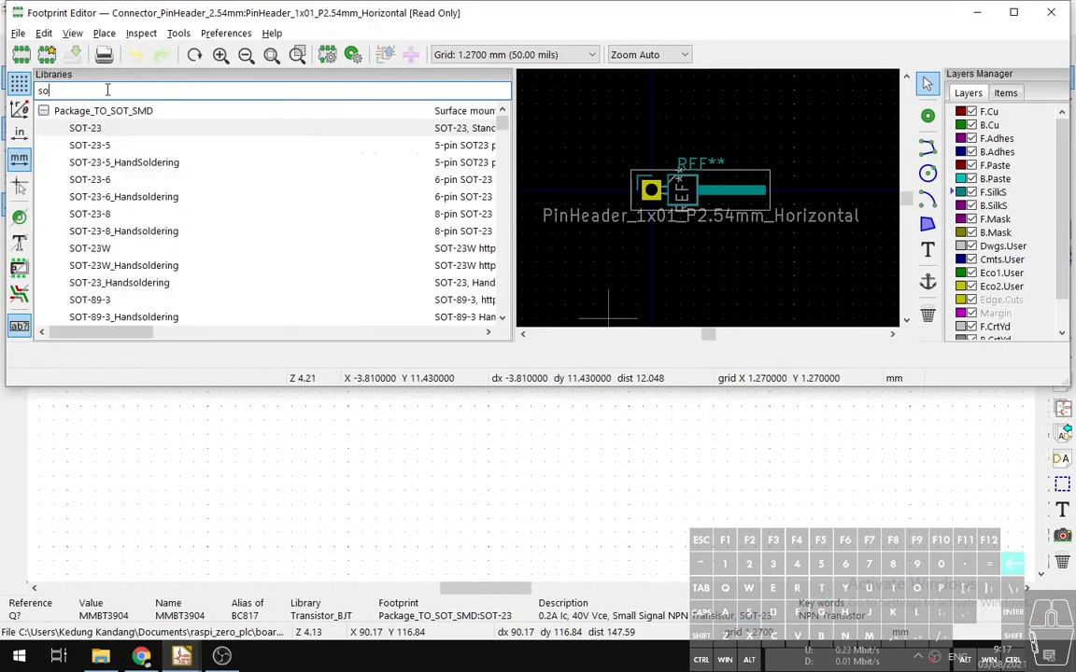
key("BackSpace")
key("BackSpace")
key("alt+Tab")
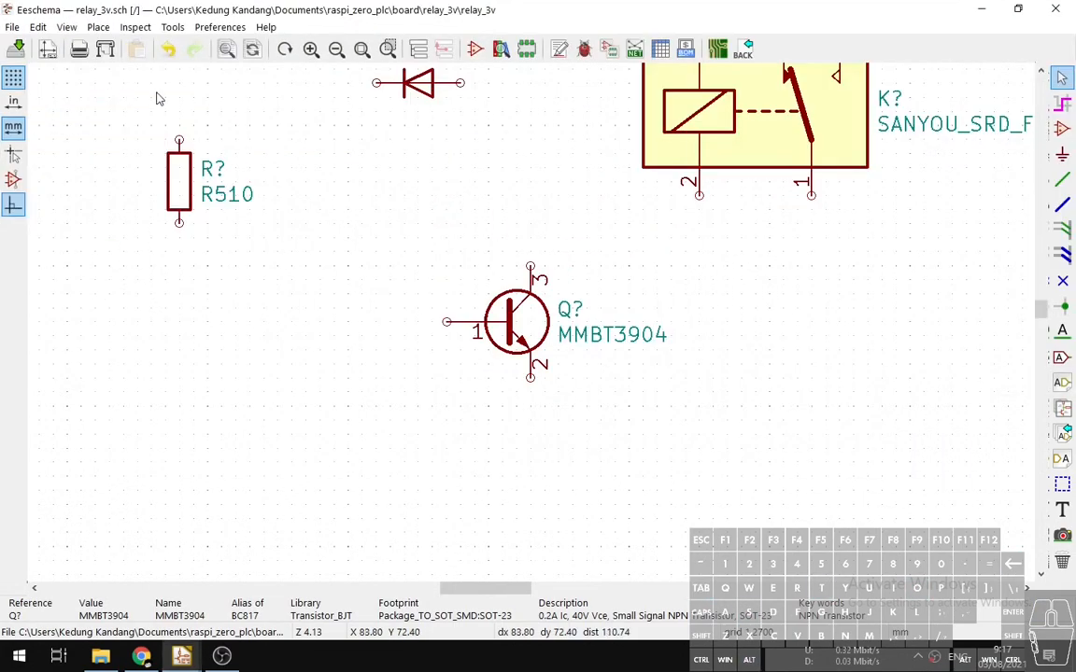
Search the symbol chooser for "3904" and select the MMBT3904 entry to inspect its package and pinout.
left_click(1061, 130)
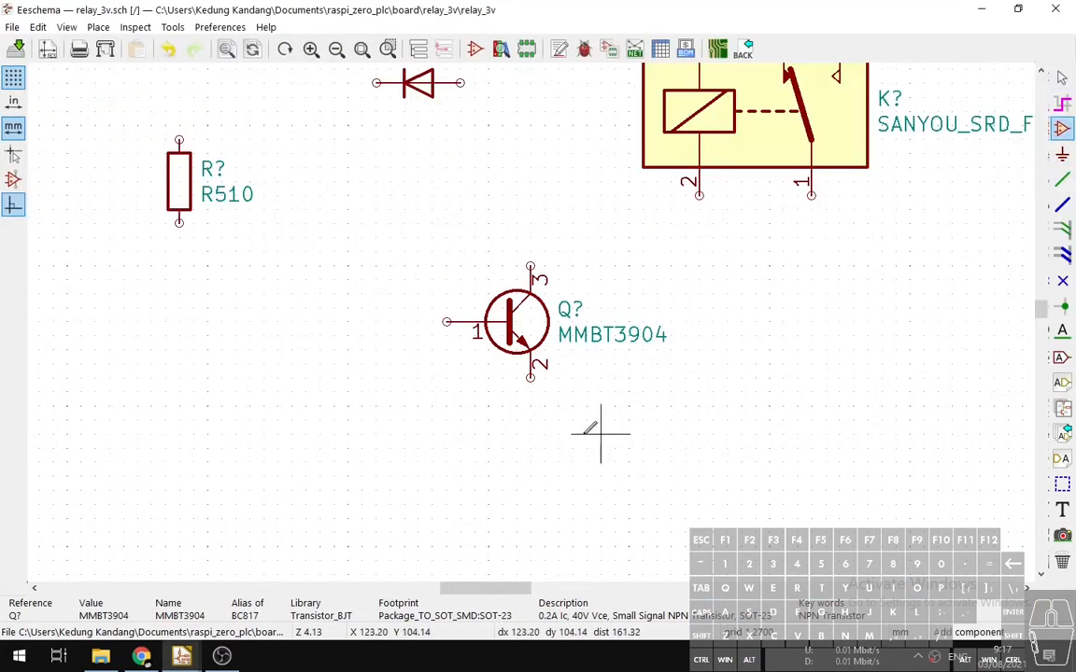
left_click(291, 322)
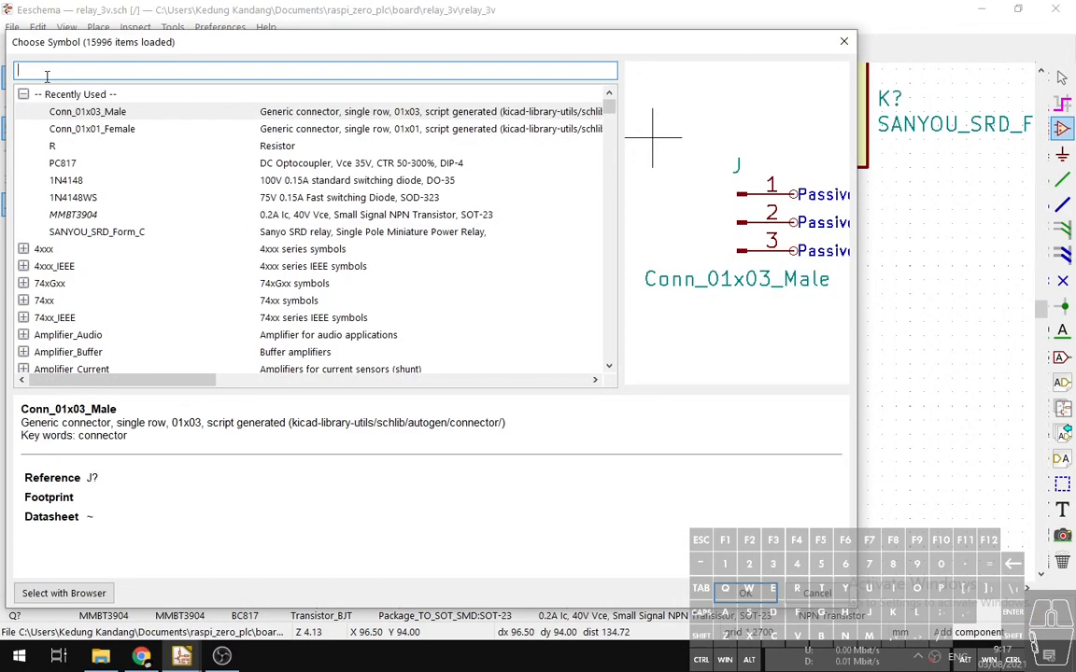
type("3904")
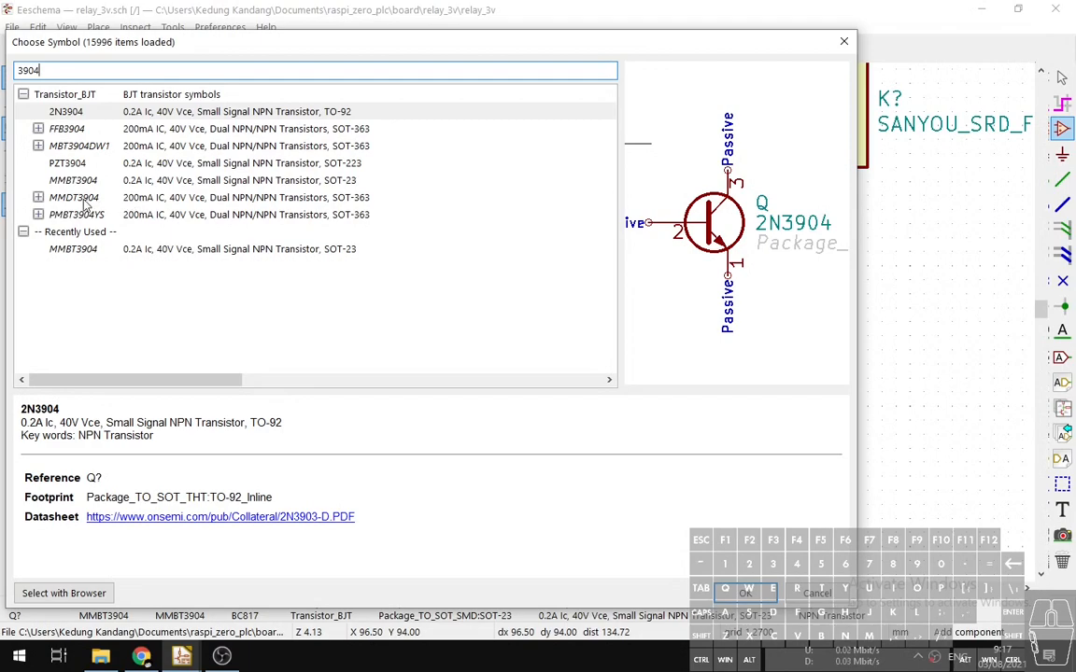
left_click(347, 183)
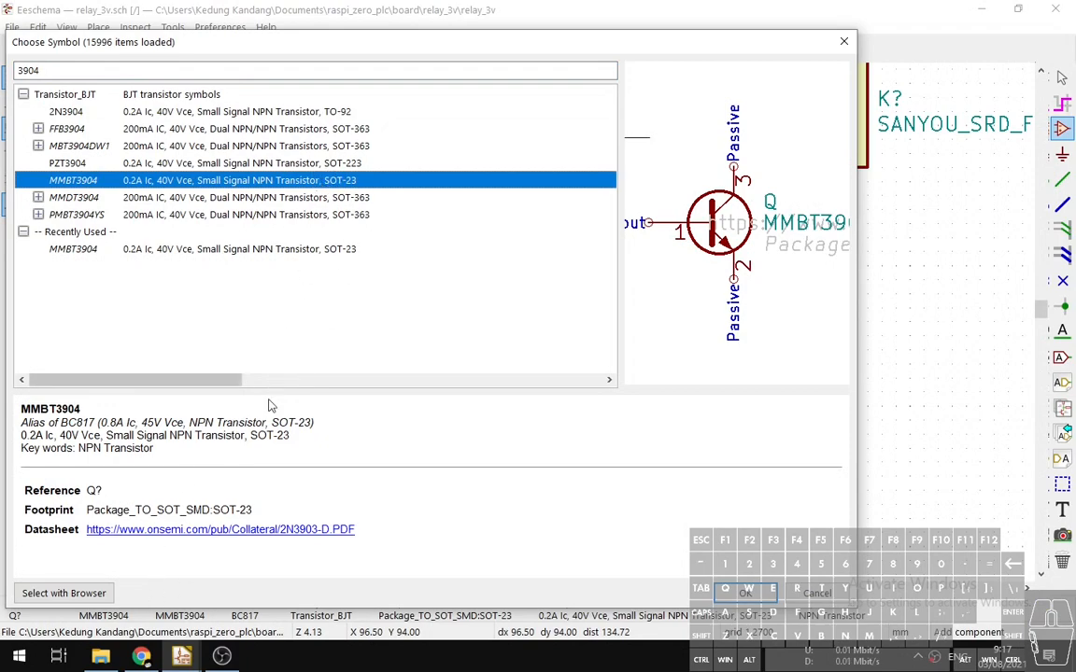
Compare the J3Y transistor page in the browser with the SunFounder 2 Channel 5V Relay Module schematic and board photo.
left_click(143, 656)
scroll(297, 342, "up", 12)
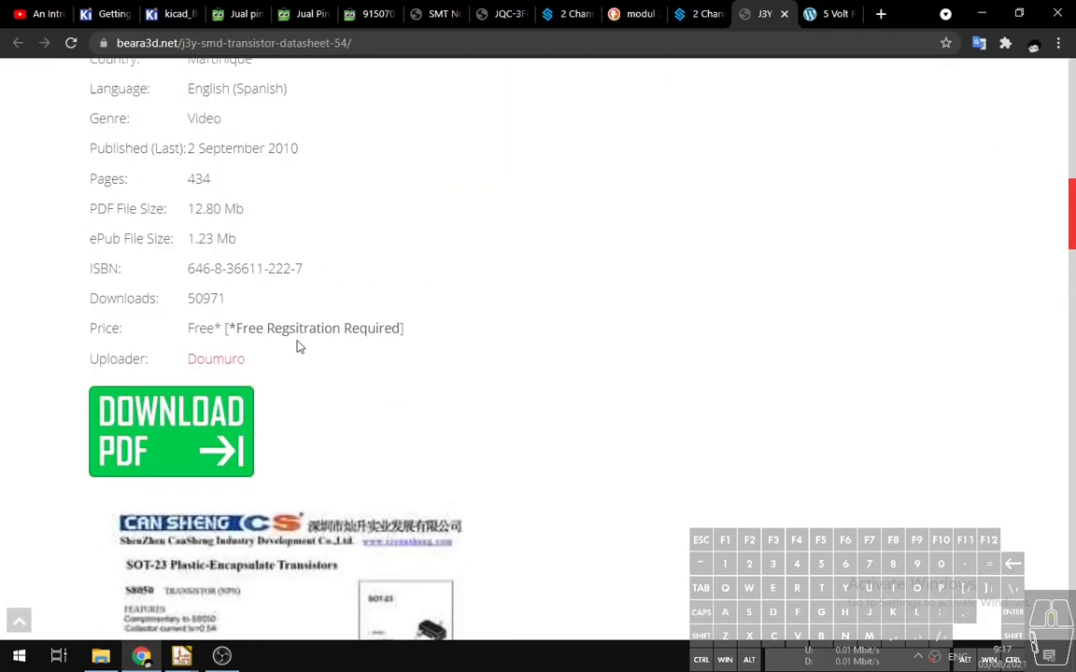
scroll(317, 378, "down", 2)
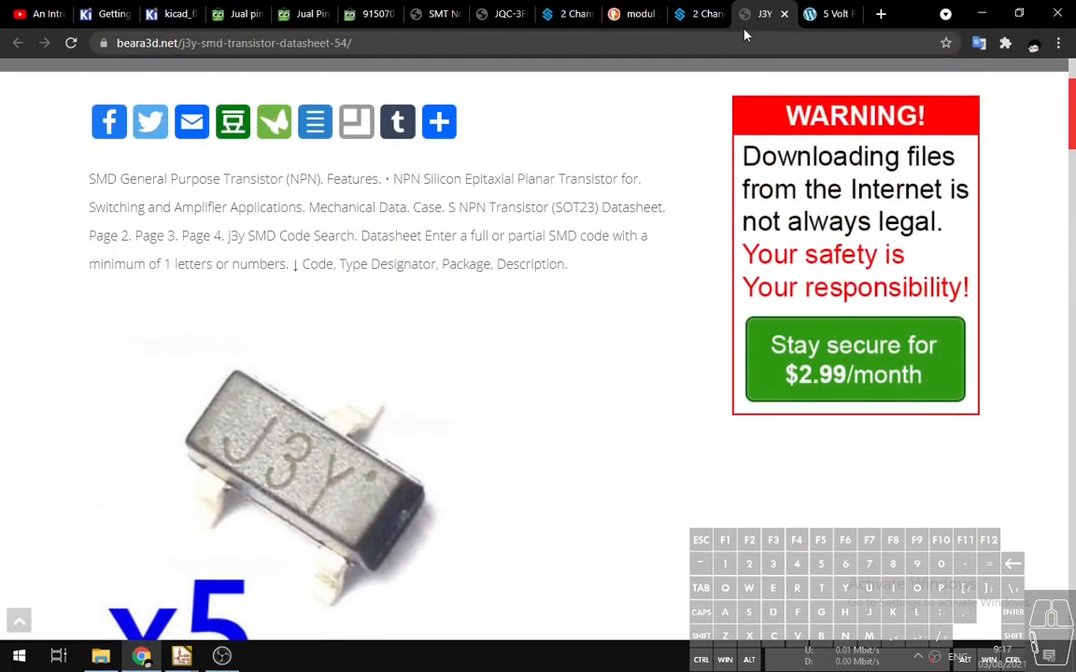
left_click(699, 15)
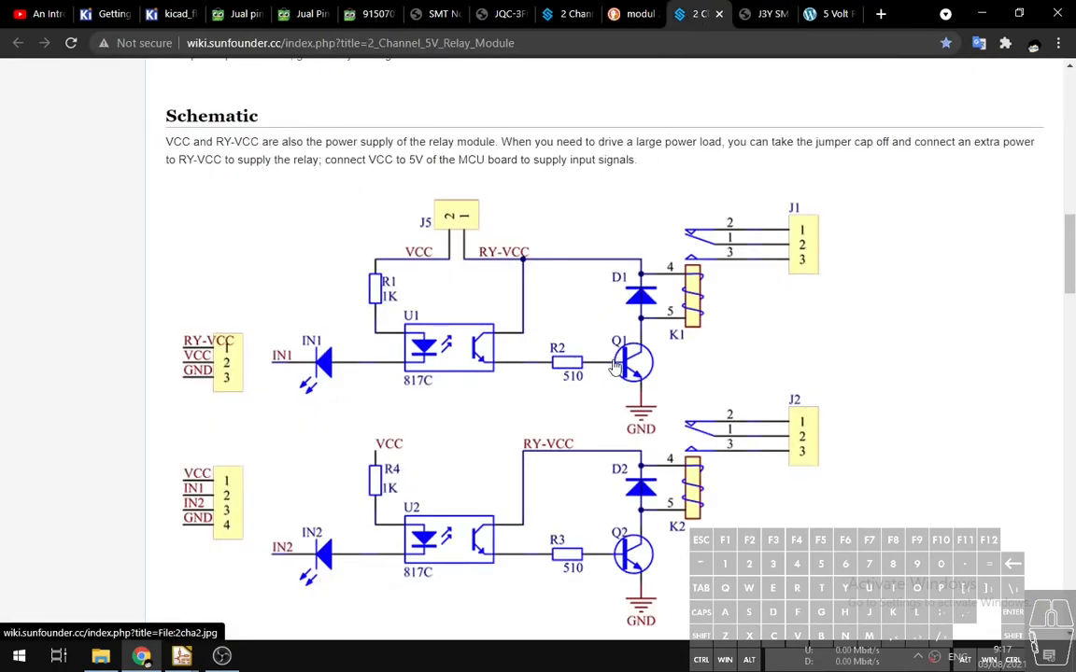
scroll(598, 173, "up", 7)
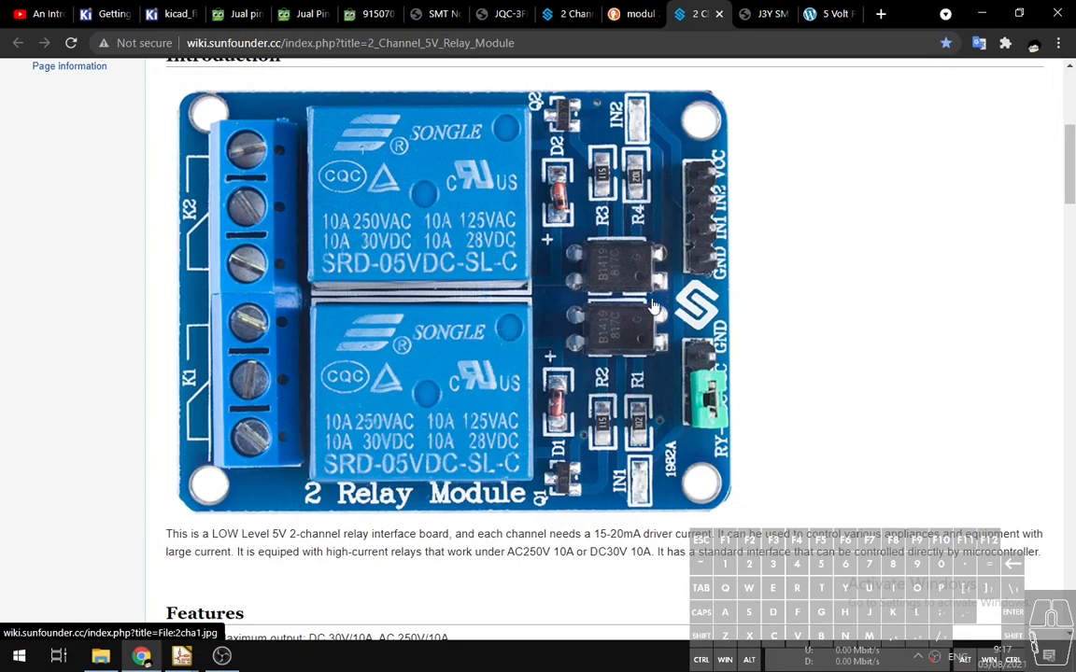
Read the J3Y page's transistor description, highlighting the type and "NPN Transistor (SOT23)" package text, and return to the symbol chooser.
left_click(770, 21)
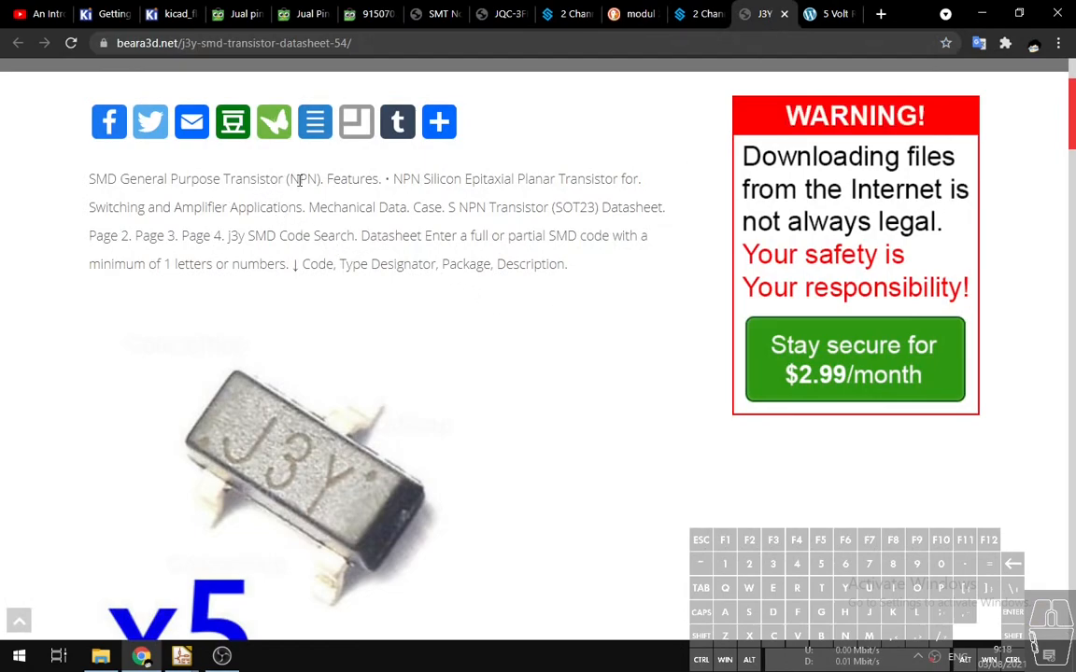
scroll(276, 224, "up", 2)
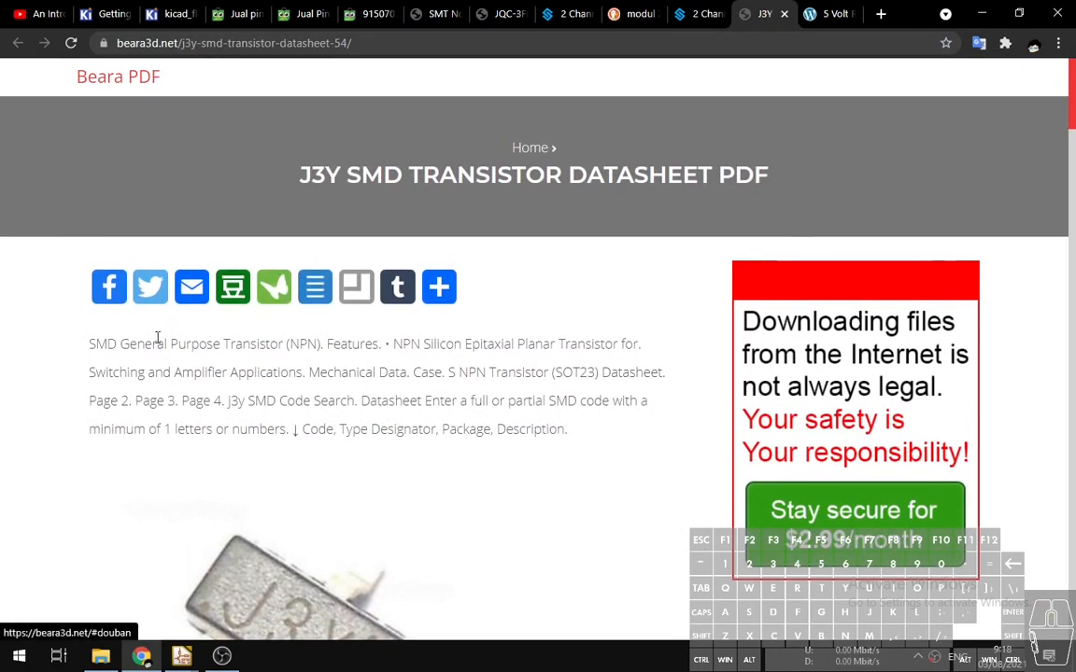
left_click_drag(88, 345, 329, 345)
left_click(329, 345)
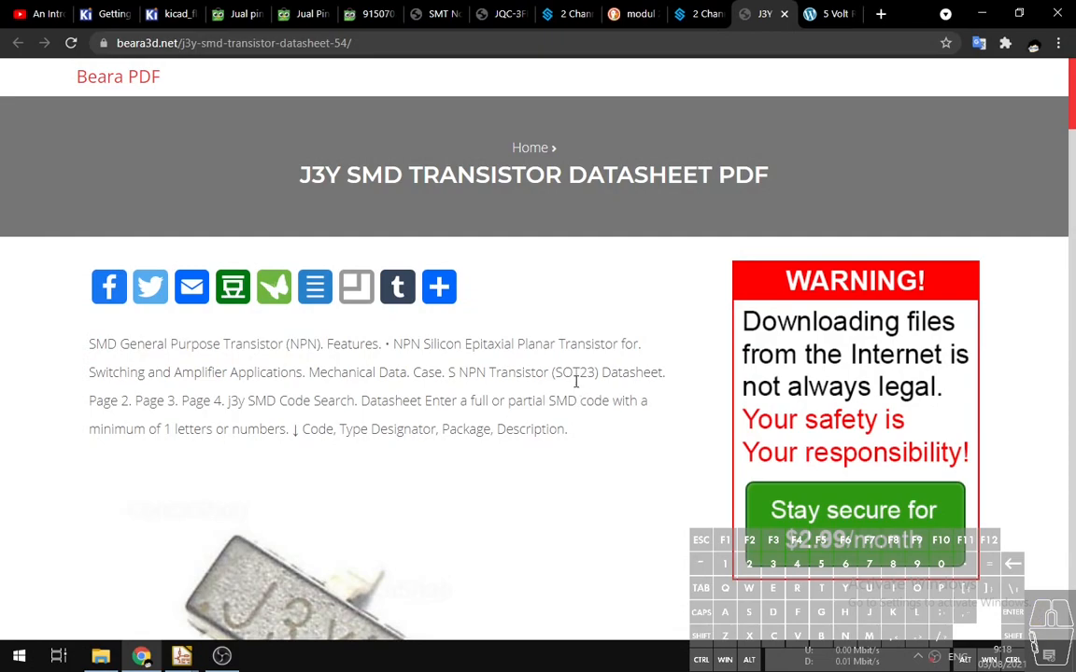
left_click_drag(459, 373, 600, 374)
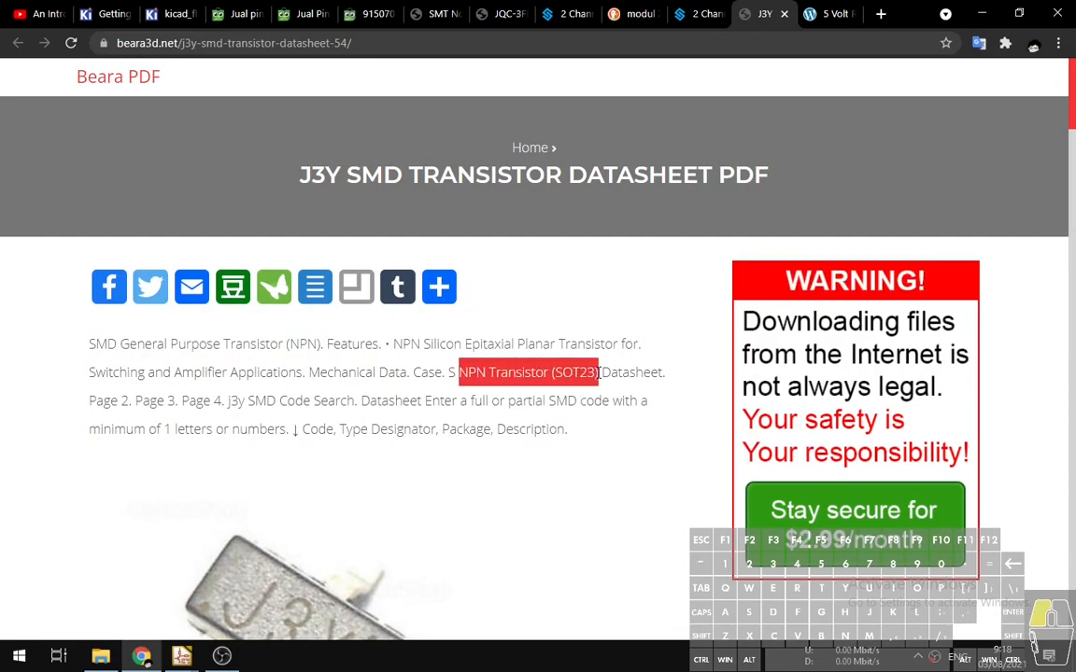
left_click(623, 373)
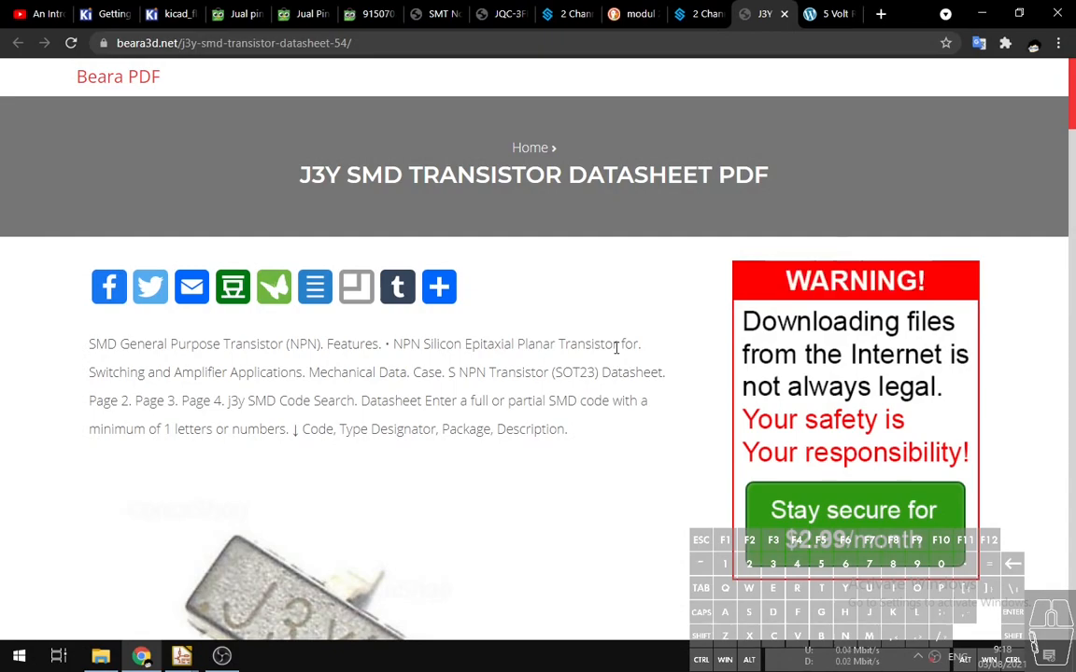
key("alt+Tab")
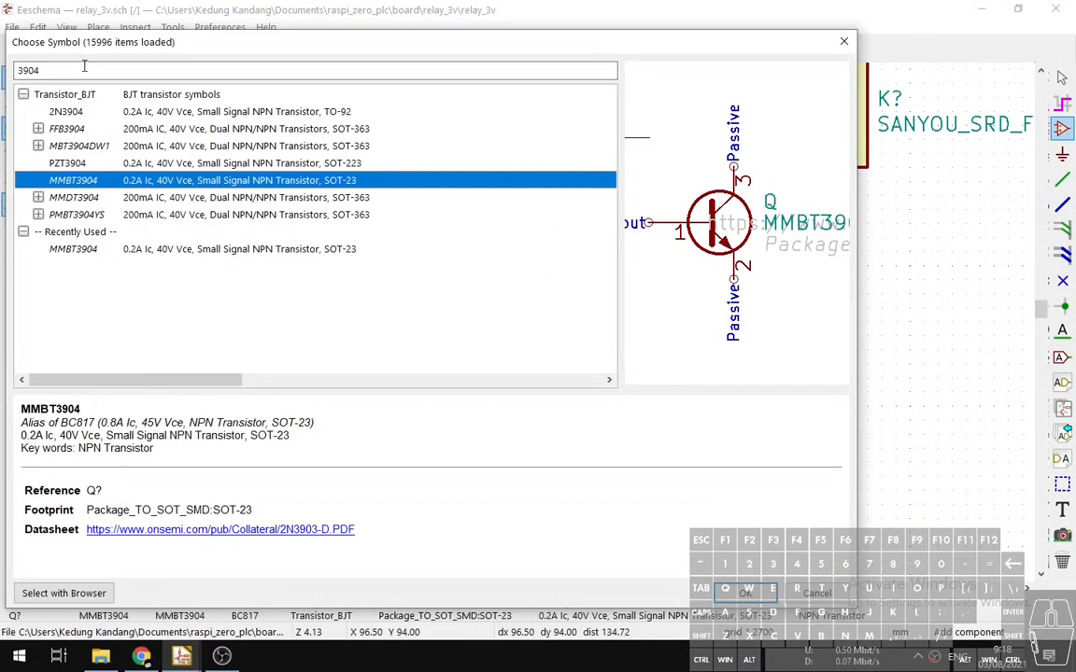
Restart the symbol chooser, browse the symbols matching "npn sot 23", and cancel without placing one.
left_click(843, 41)
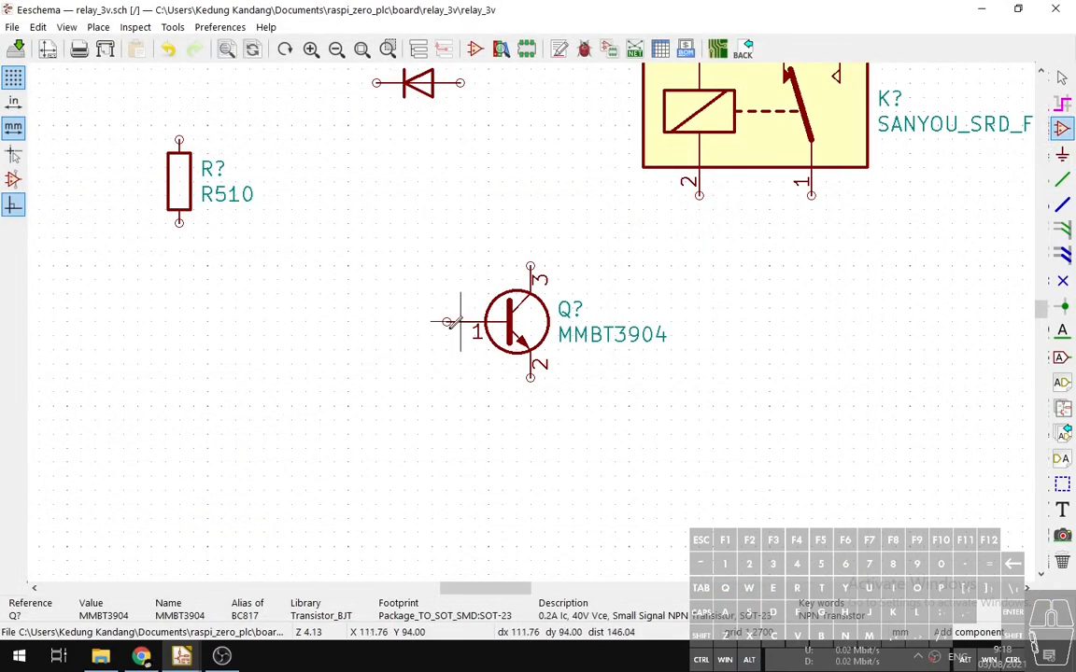
left_click(319, 336)
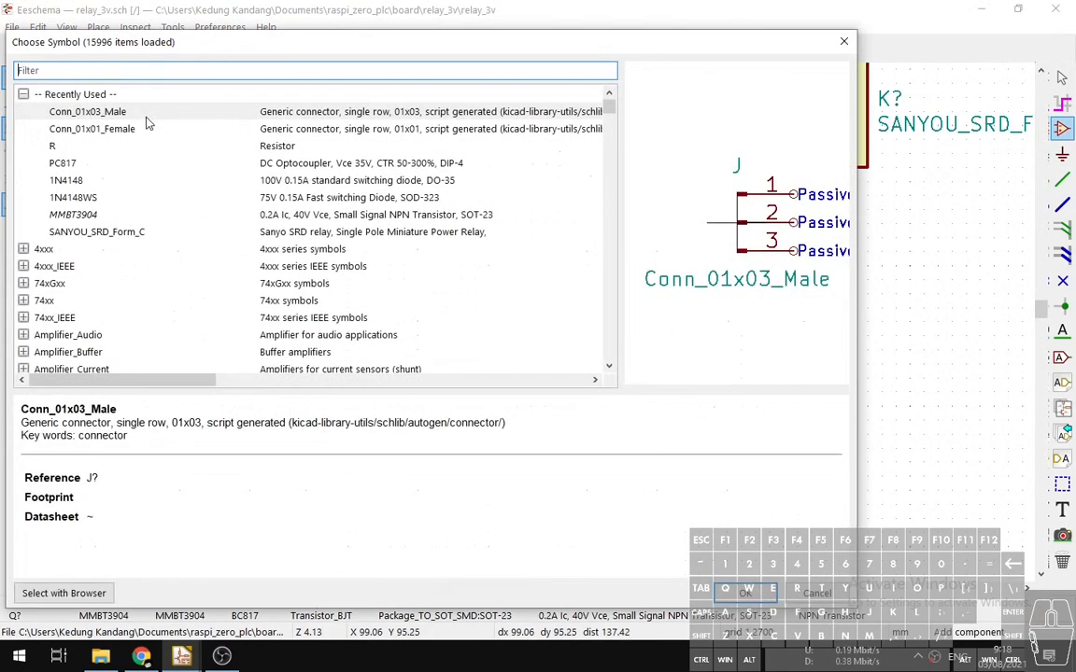
left_click(113, 74)
type("npn")
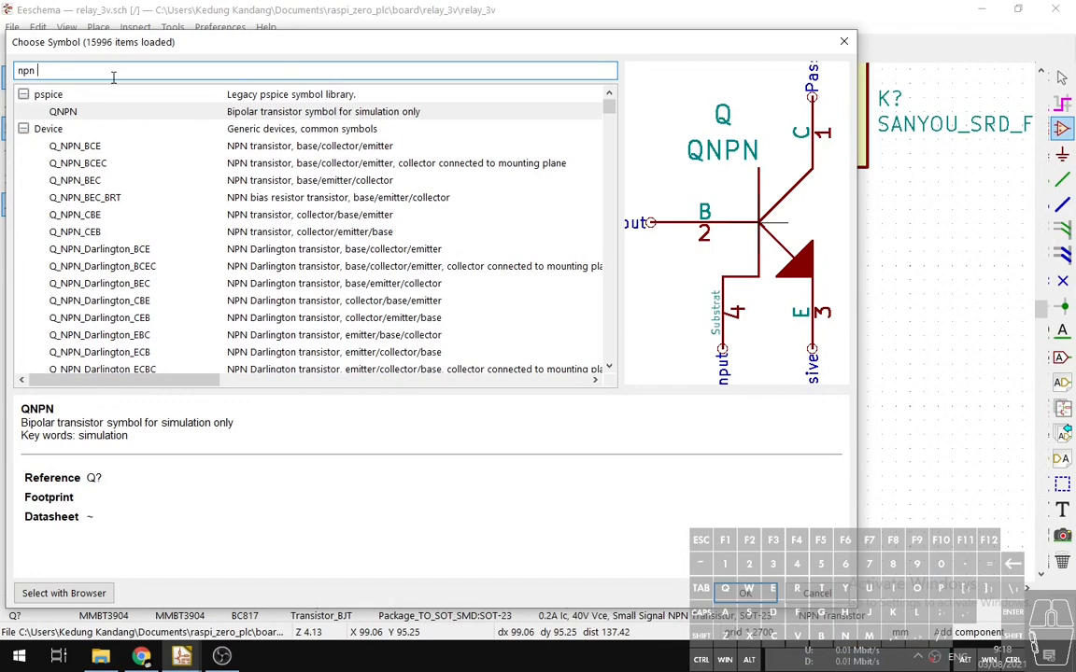
type("sot 23")
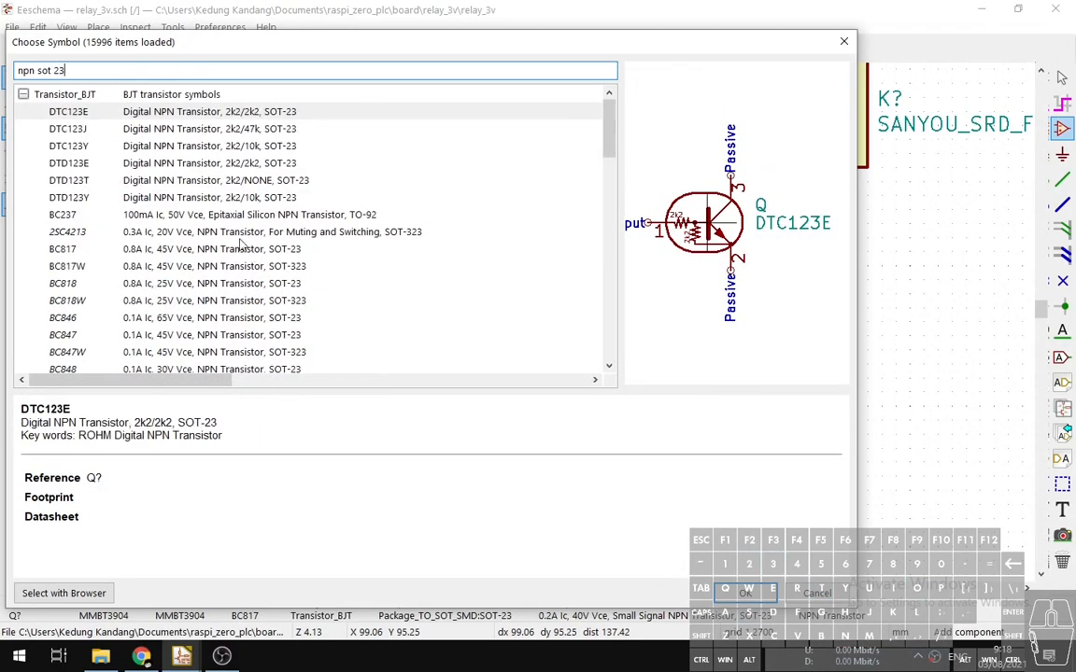
scroll(240, 245, "down", 6)
scroll(186, 311, "down", 10)
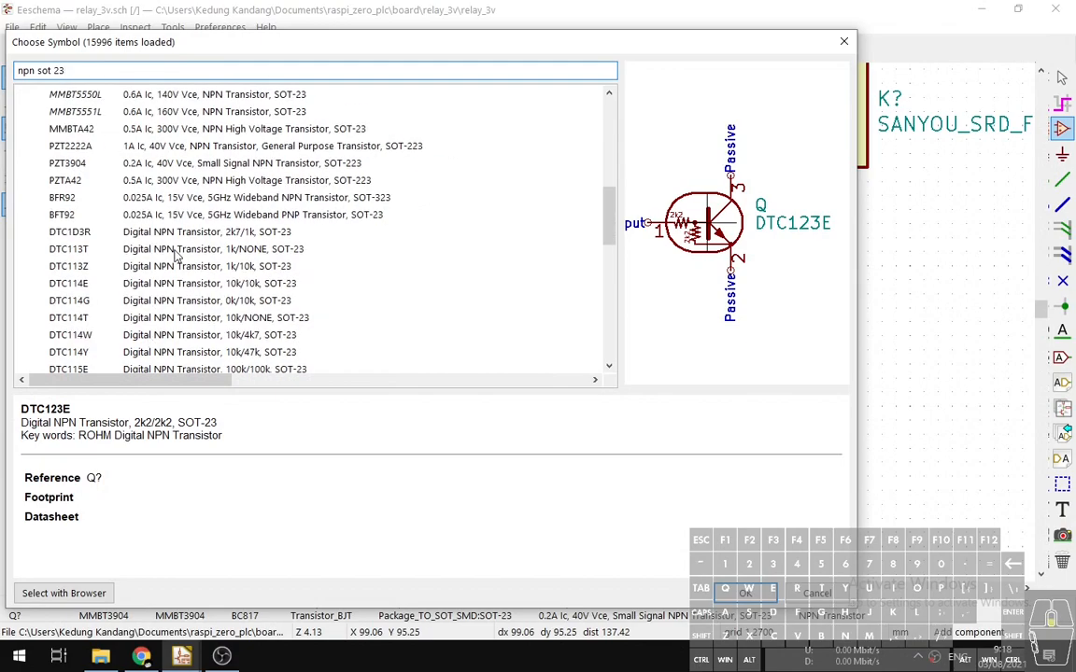
left_click(812, 595)
Review the 5 Volt Relay Circuit Diagram on chanish.org in the browser, and return to the transistor in Eeschema.
left_click(142, 657)
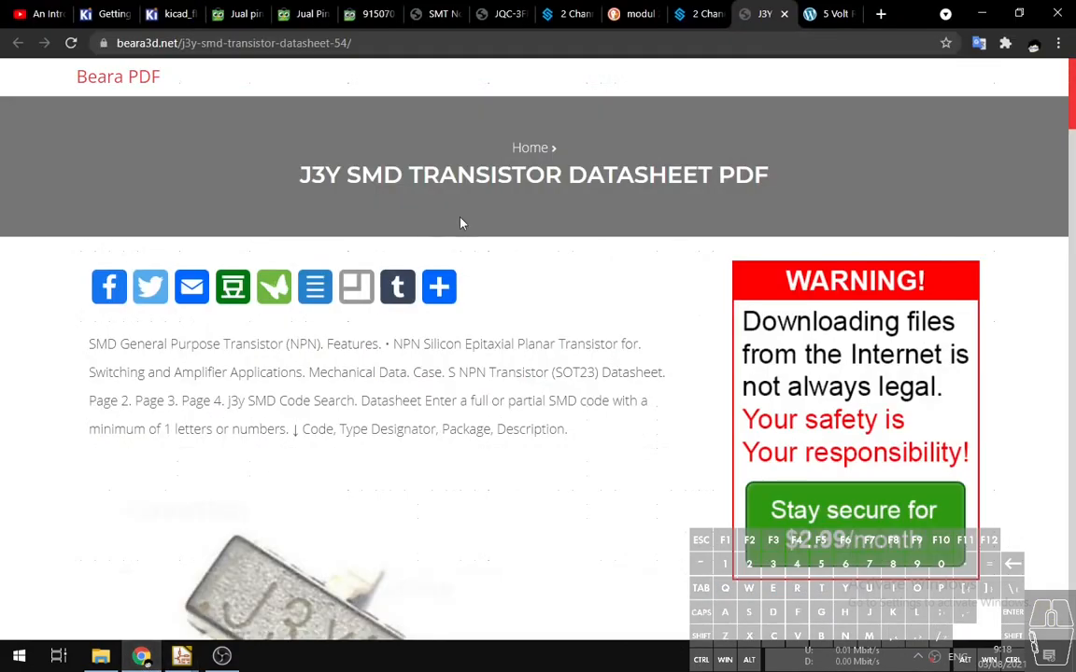
left_click(632, 14)
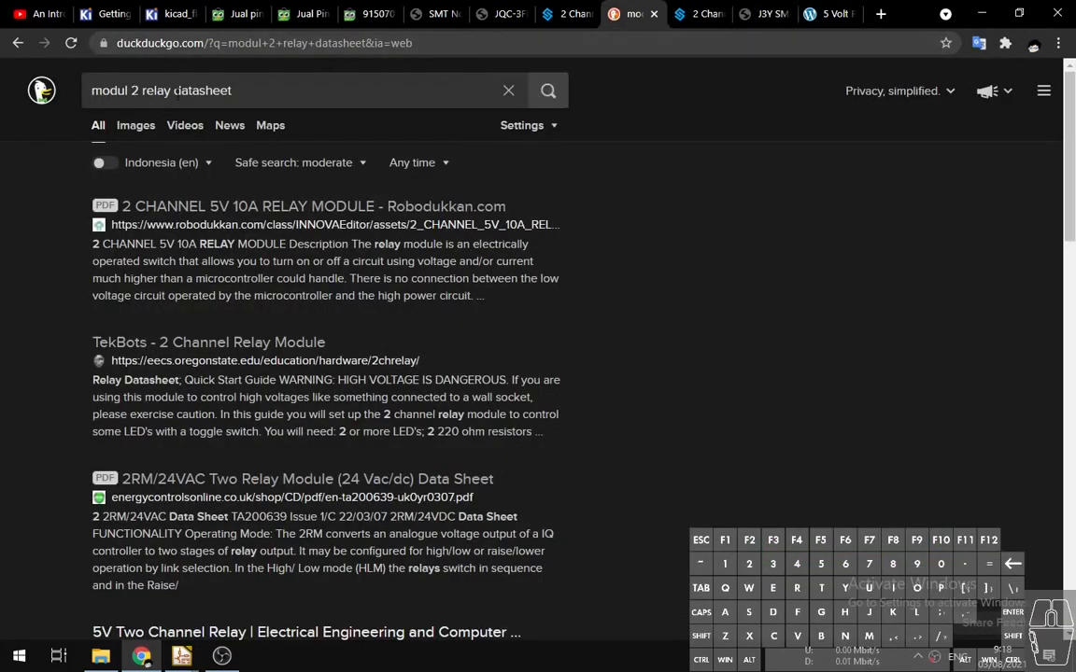
left_click(810, 14)
scroll(186, 163, "up", 5)
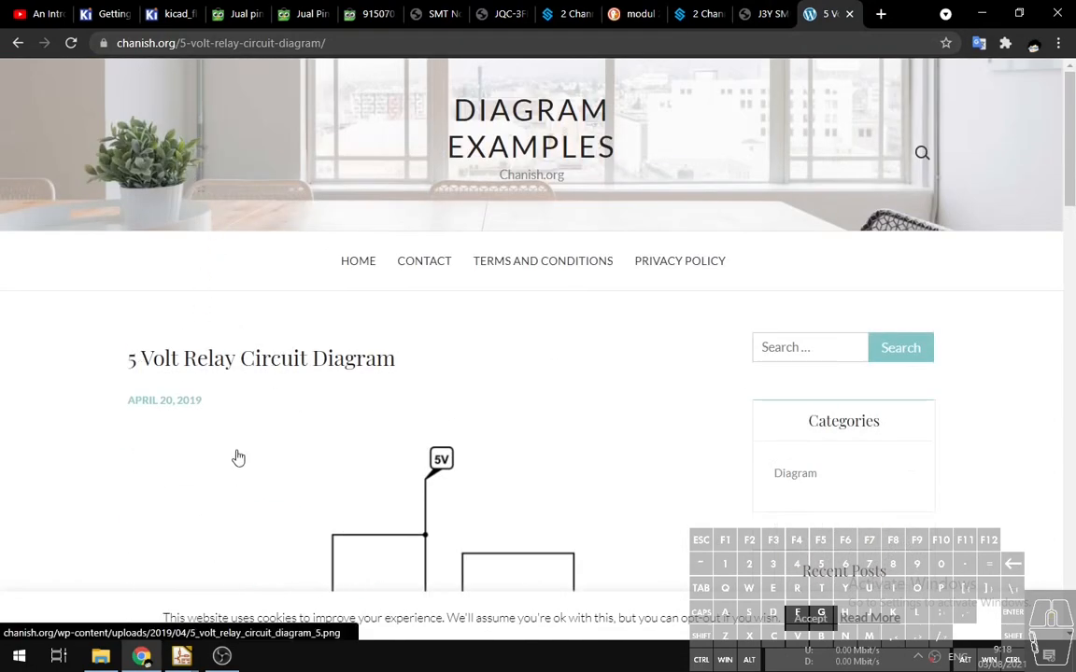
left_click_drag(235, 358, 124, 366)
left_click_drag(408, 365, 123, 366)
left_click(304, 383)
scroll(309, 392, "down", 3)
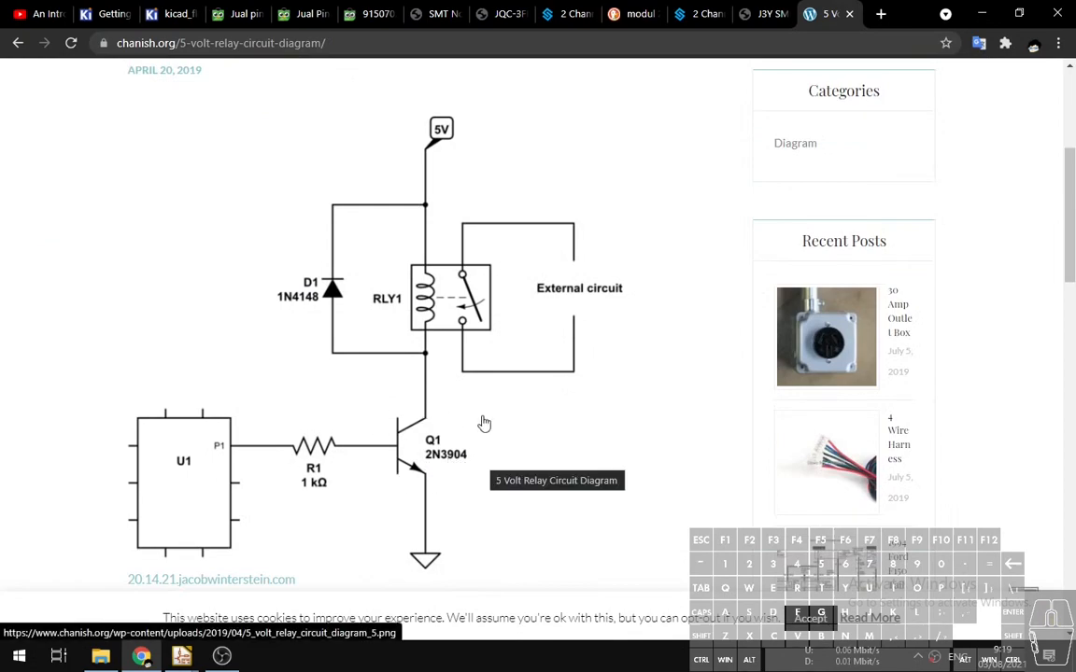
key("alt+Tab")
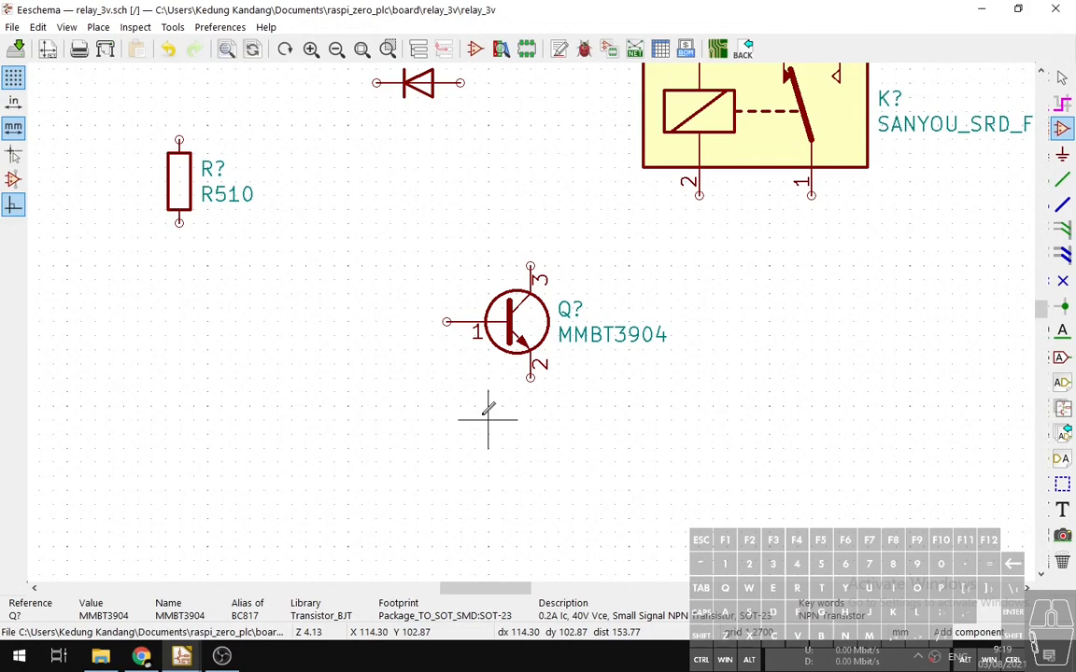
scroll(528, 245, "up", 1)
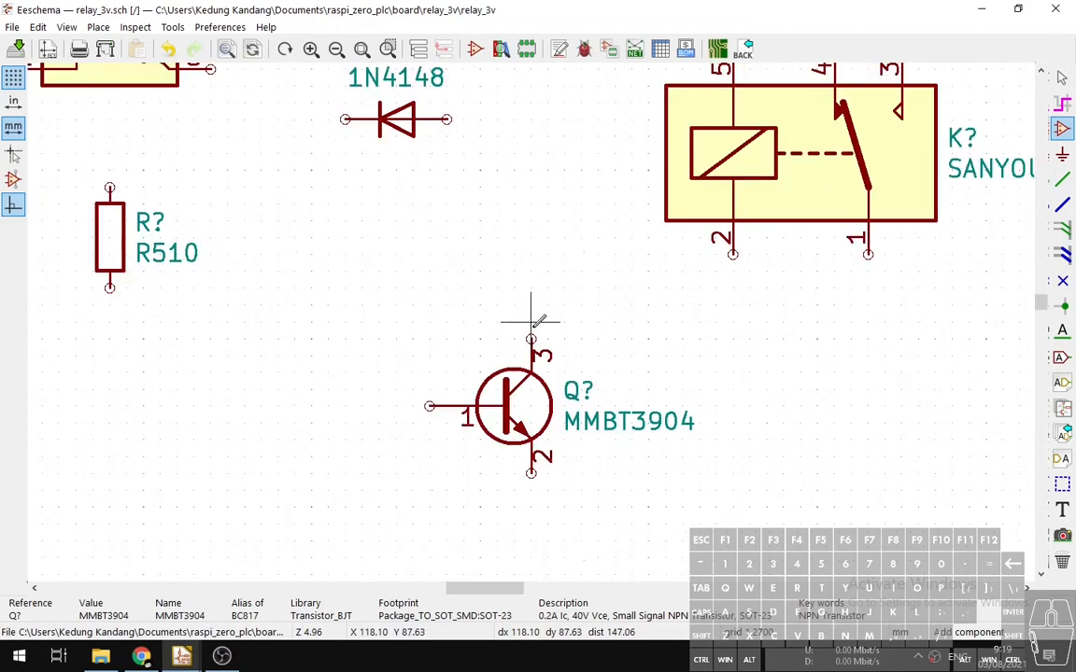
Compare the symbols placed in the schematic with the 5 Volt Relay Circuit Diagram on chanish.org in the browser.
scroll(530, 322, "down", 3)
scroll(538, 312, "up", 4)
scroll(523, 412, "down", 9)
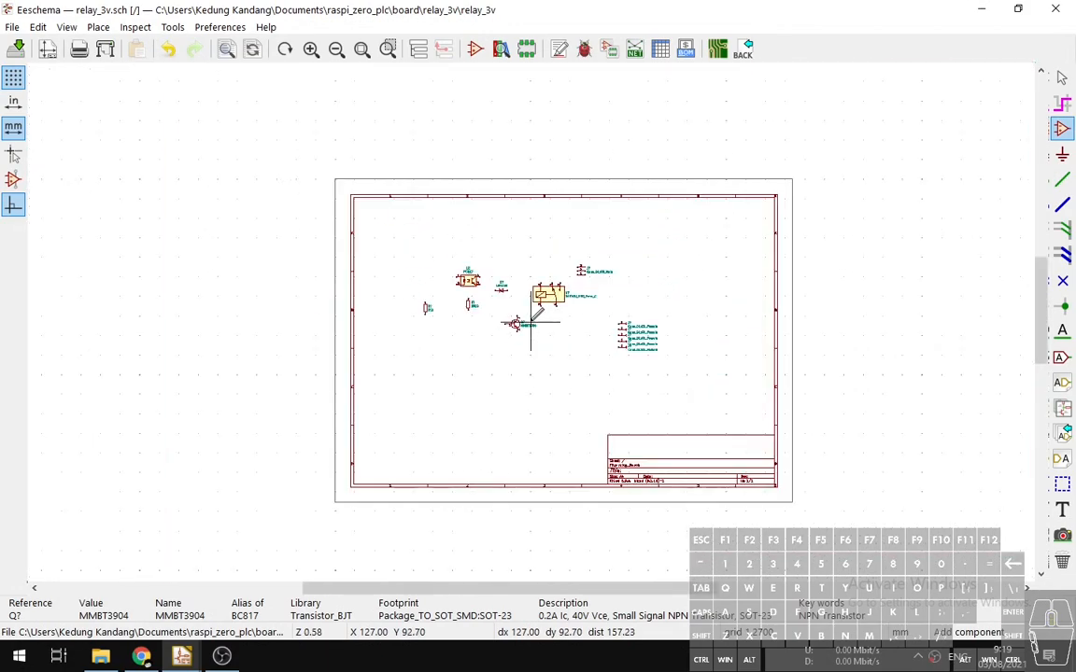
scroll(531, 322, "up", 8)
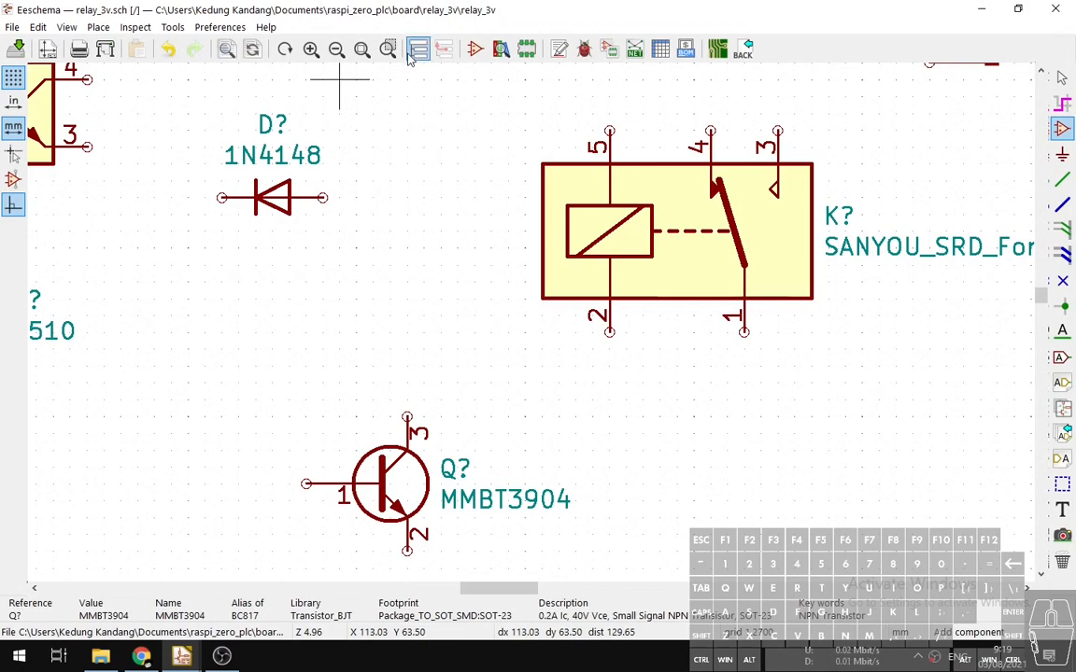
scroll(475, 281, "down", 4)
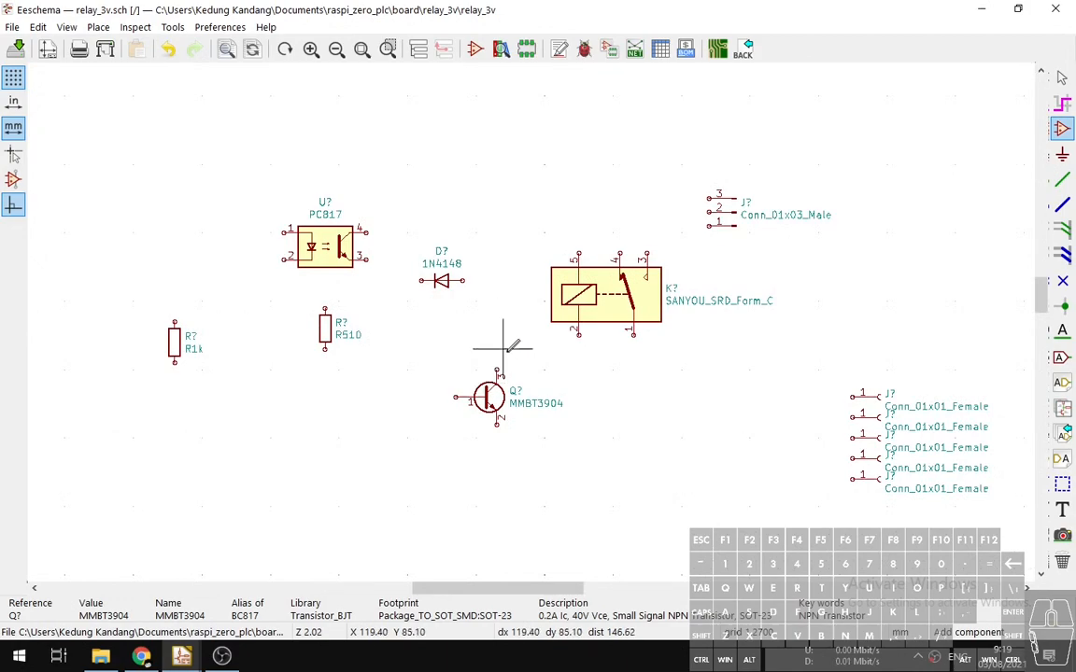
key("alt+Tab")
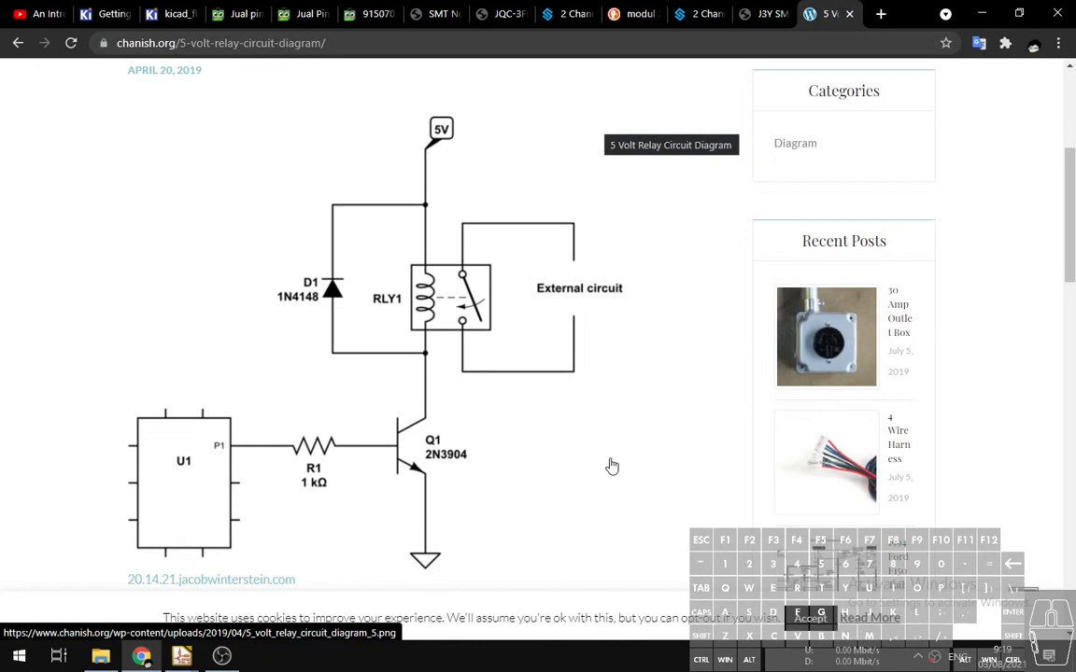
key("alt+Tab")
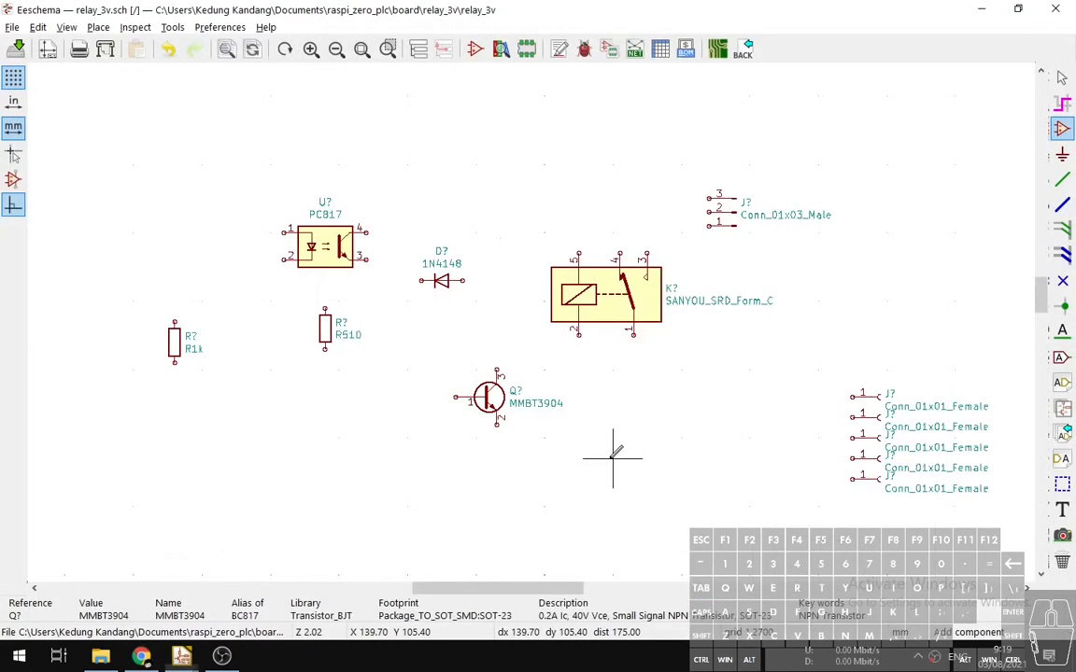
key("alt+Tab")
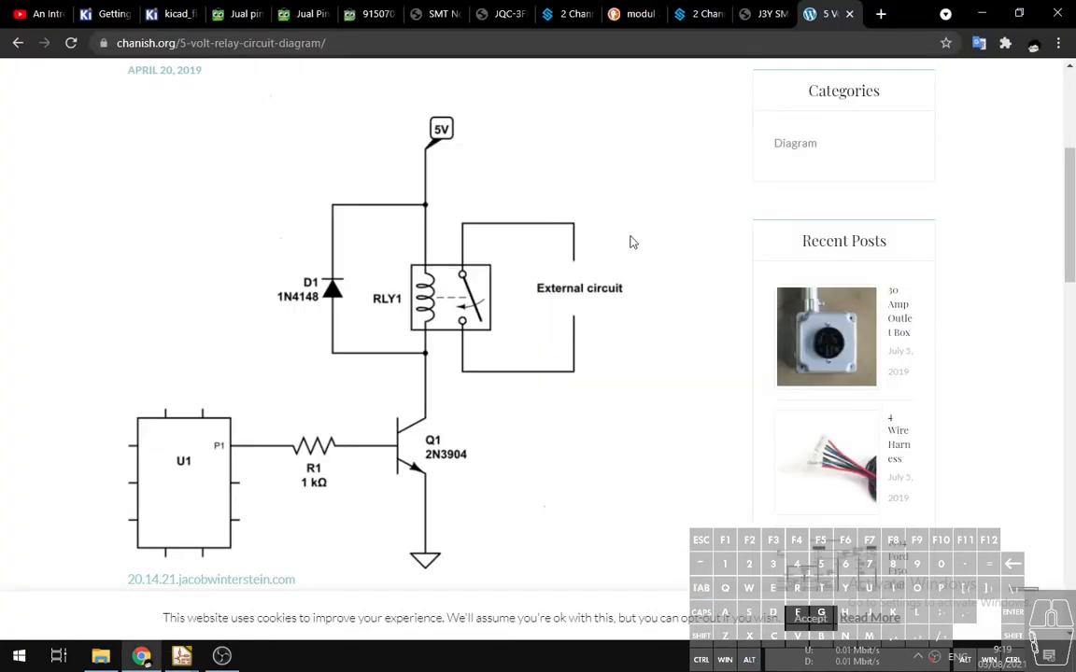
key("alt+Tab")
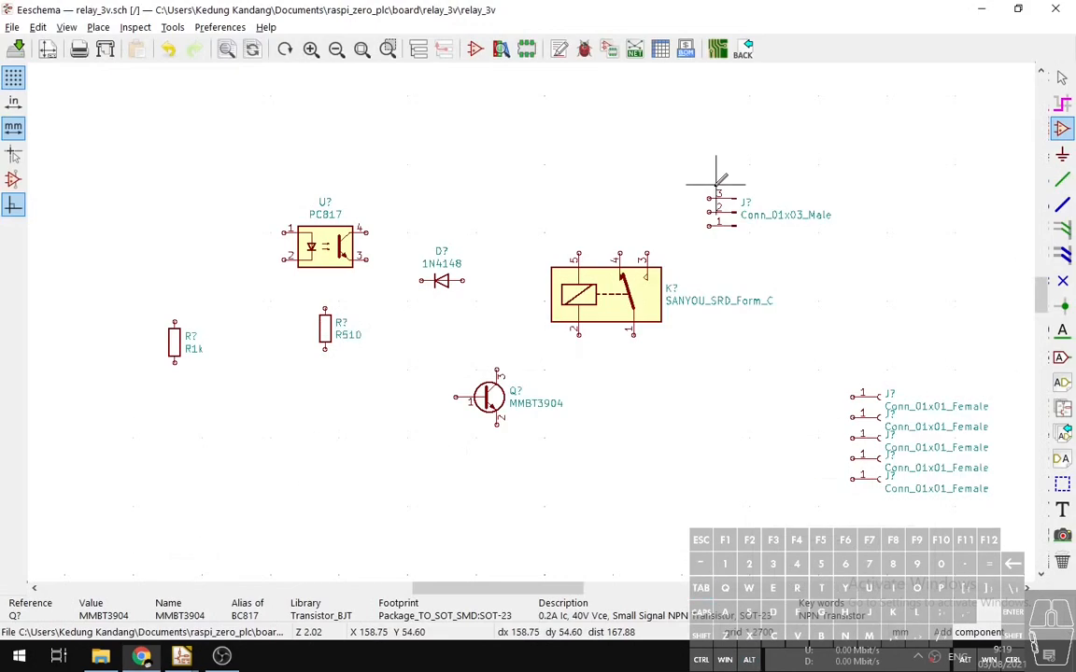
left_click(1062, 129)
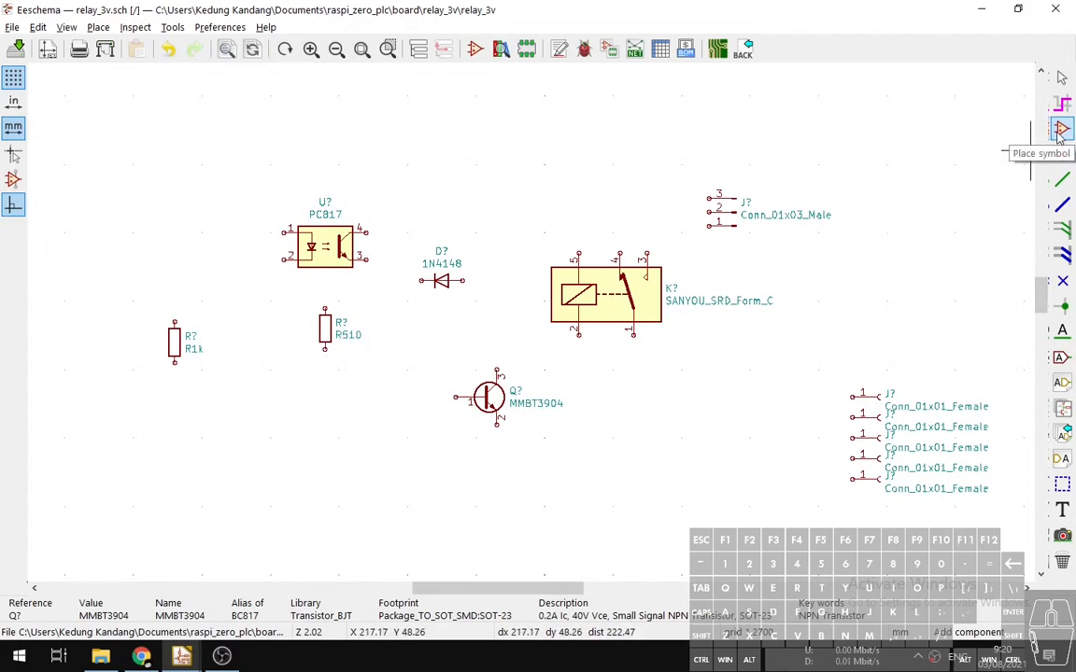
left_click(346, 382)
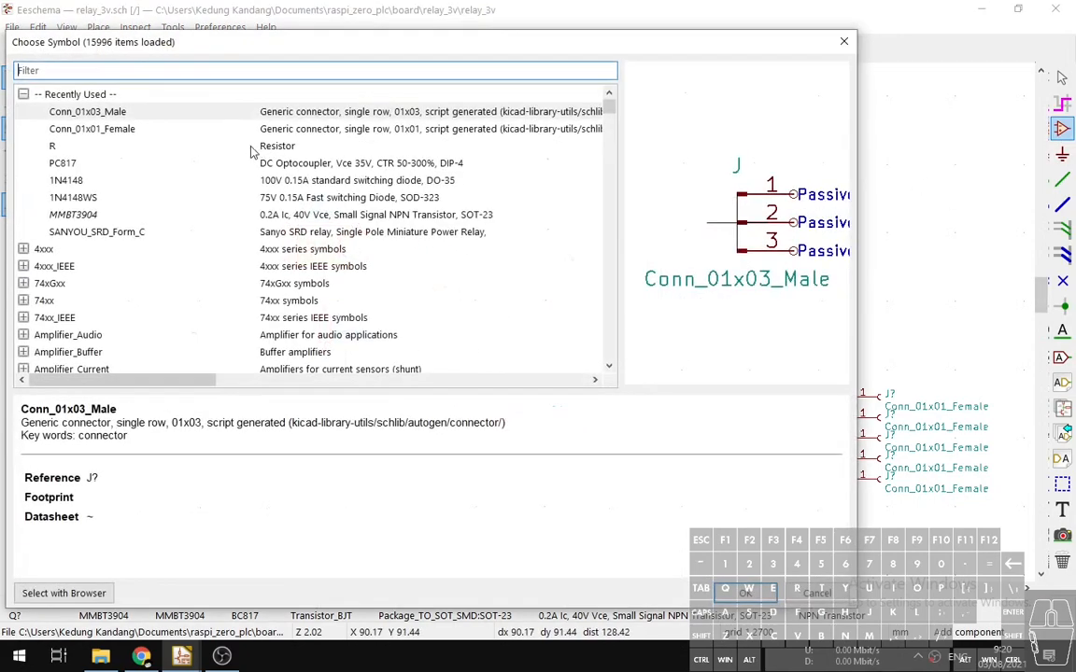
left_click(59, 69)
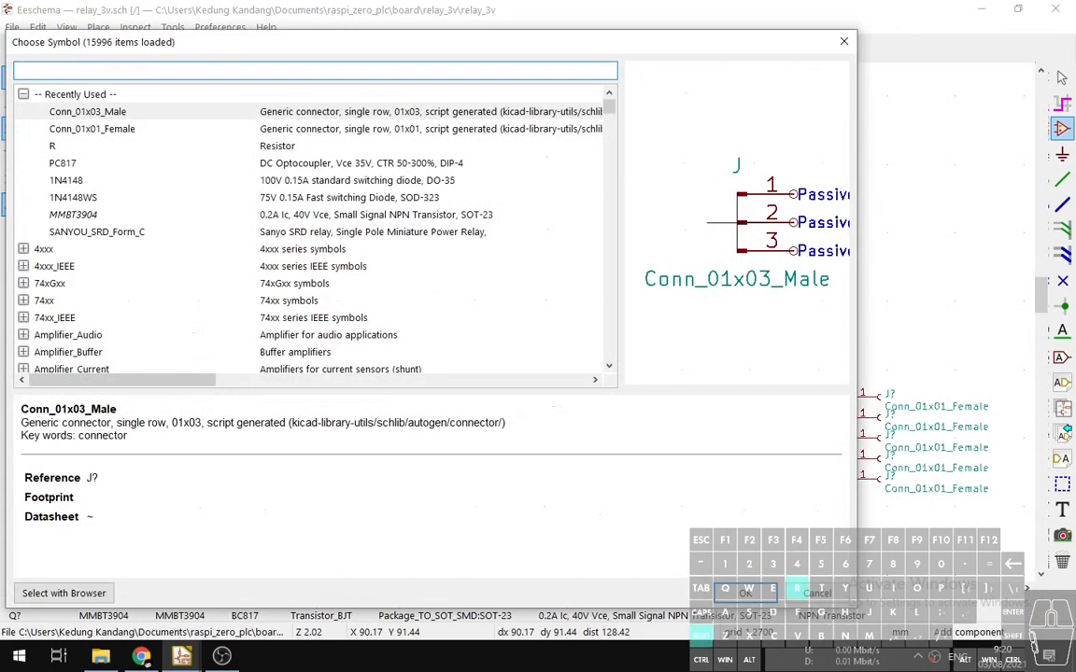
type("R")
left_click(24, 94)
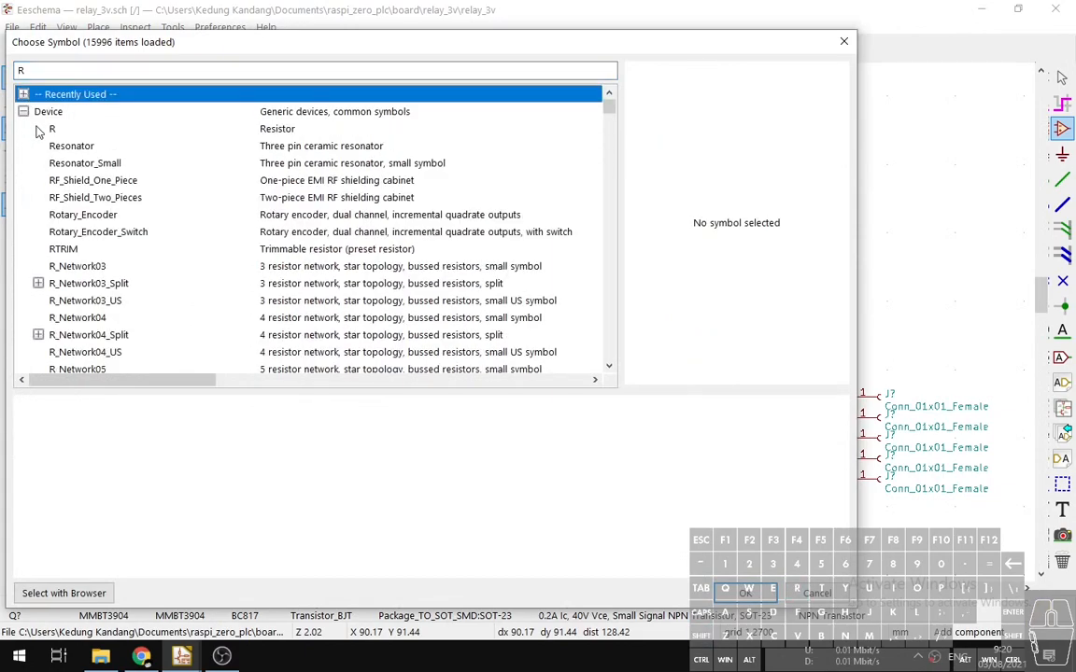
left_click(56, 131)
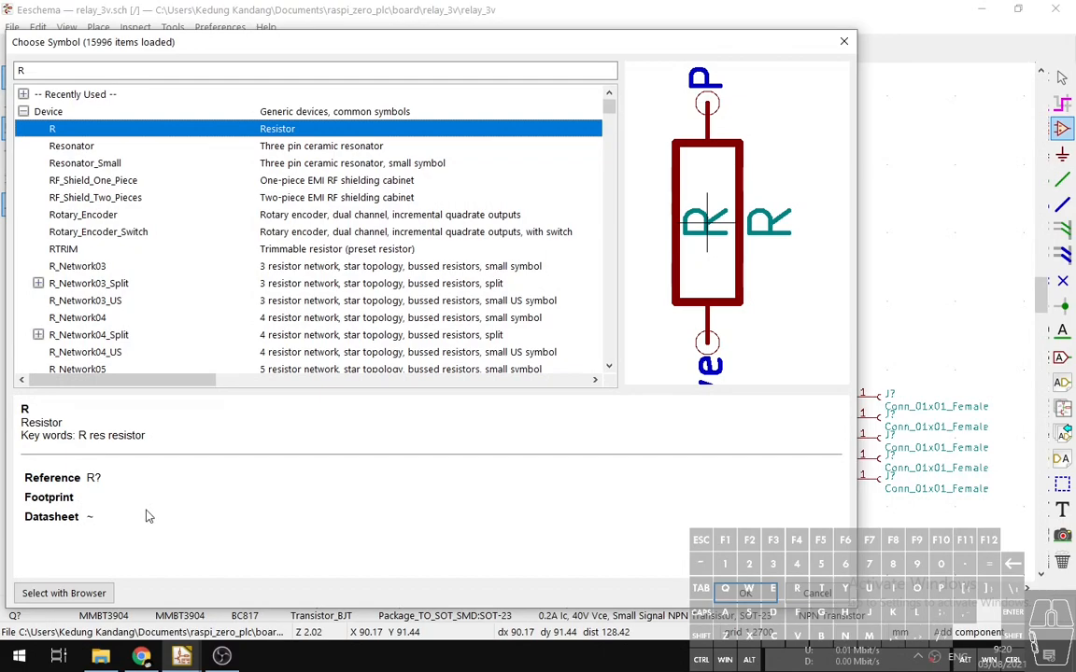
left_click(827, 594)
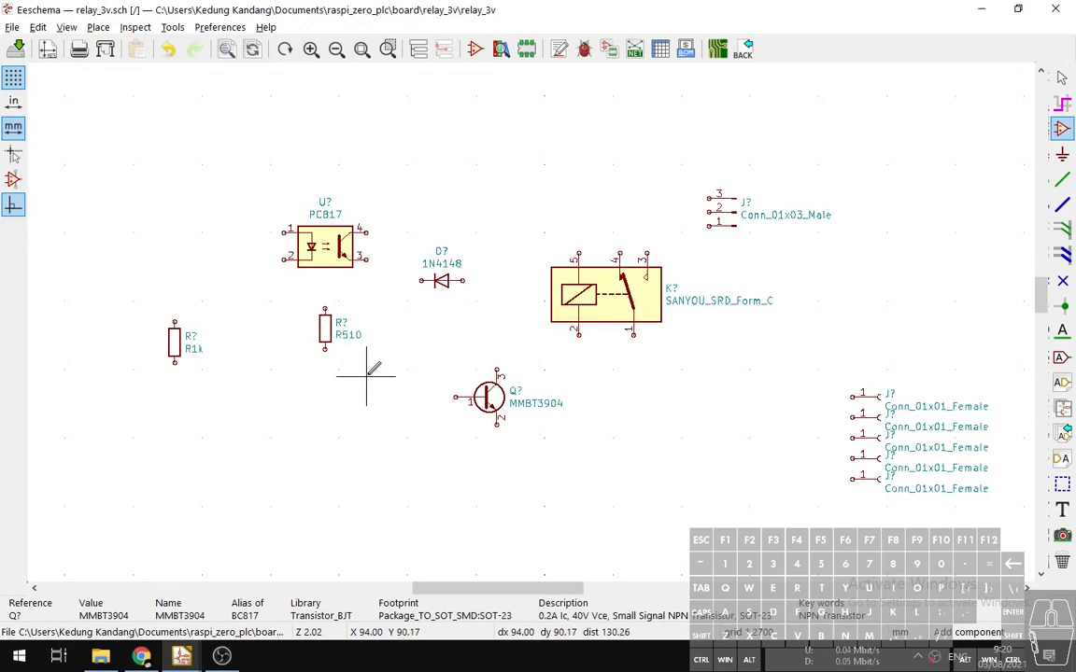
key("Escape")
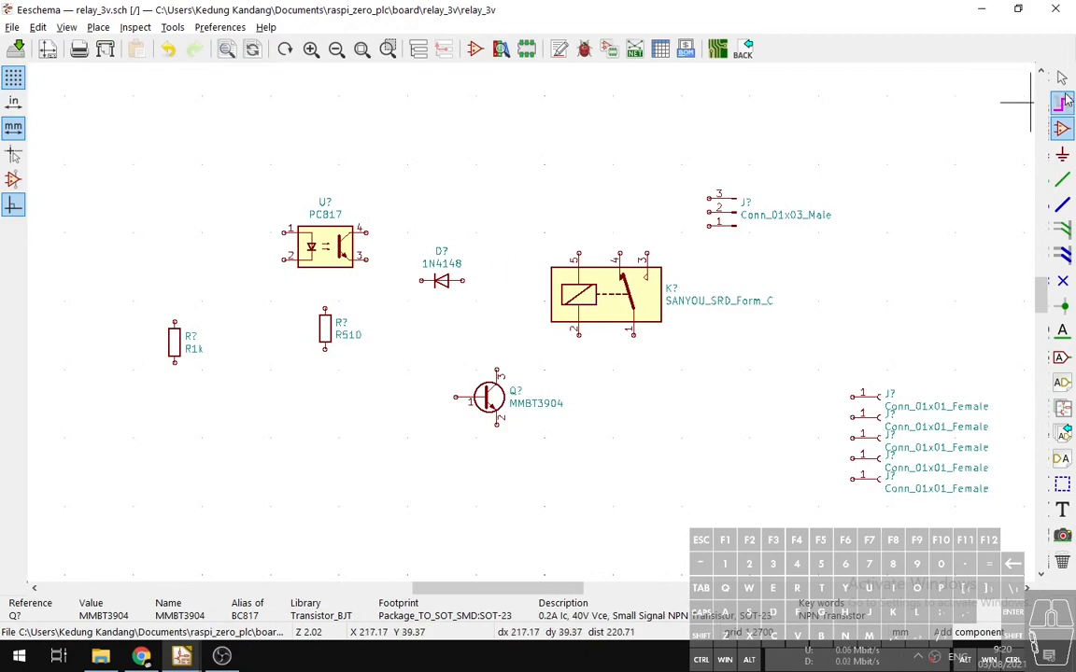
Open the R510 resistor's properties and view its assigned footprint in the footprint library browser.
double_click(326, 338)
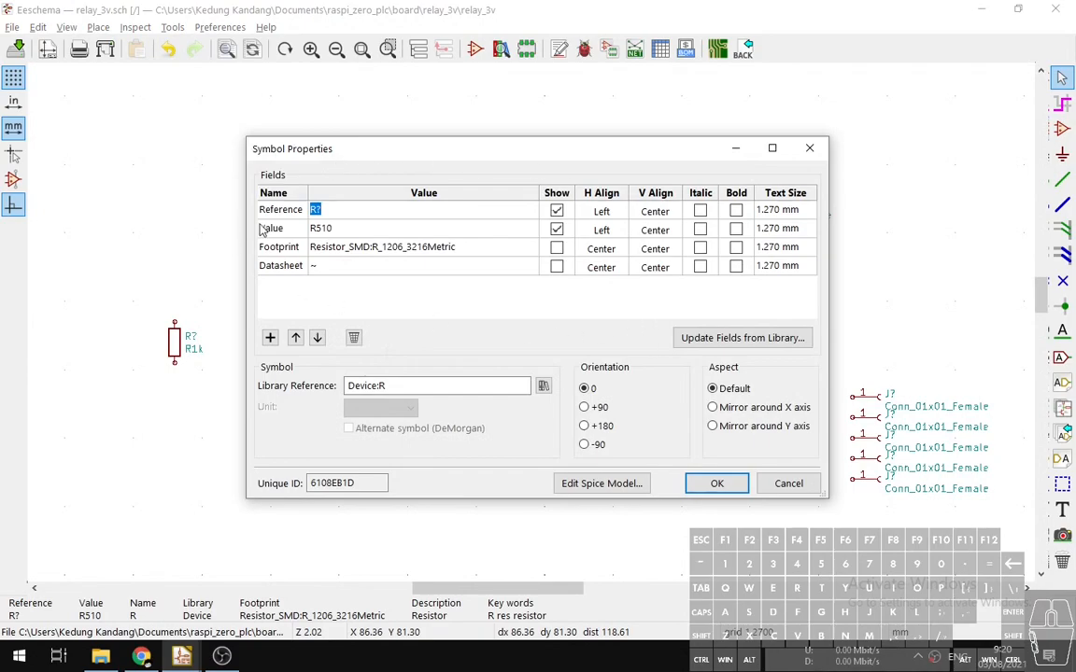
left_click(275, 248)
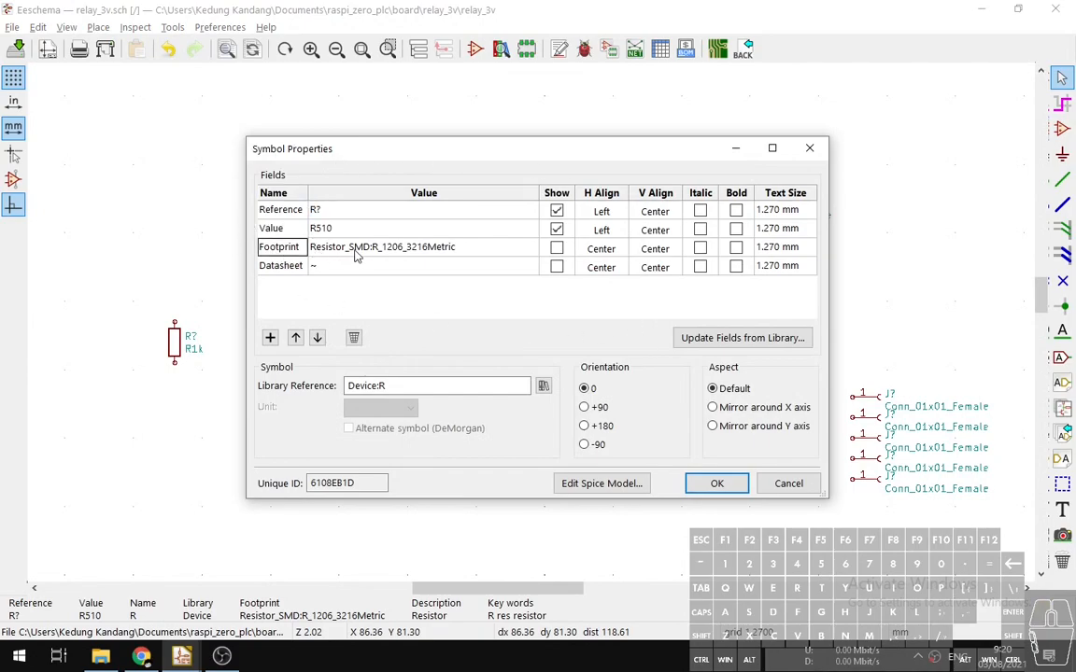
left_click(486, 248)
left_click(524, 247)
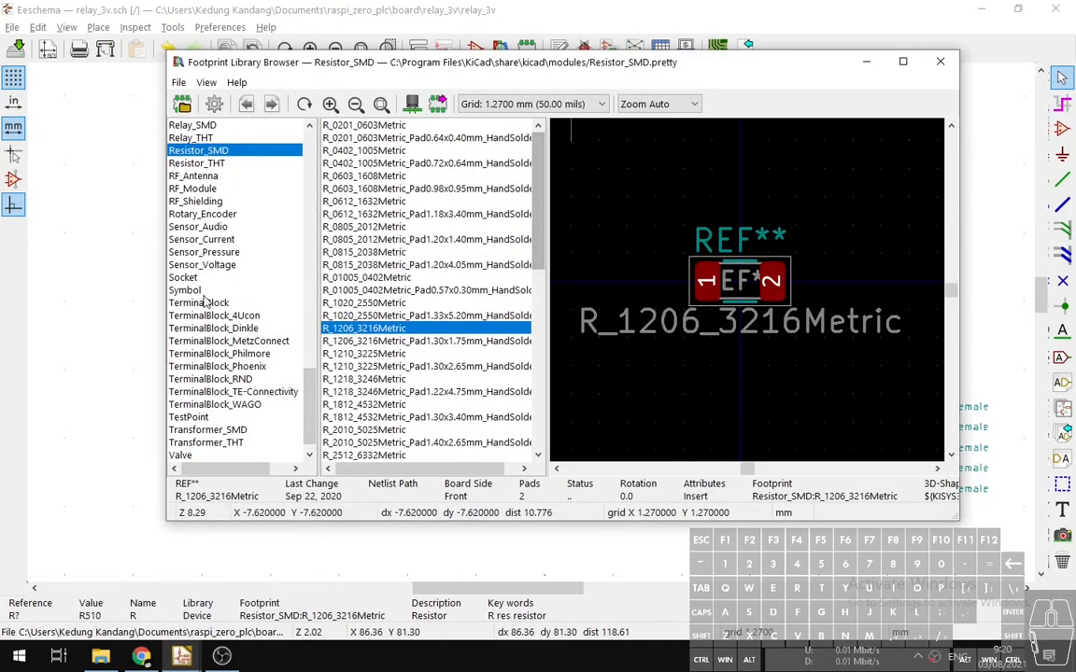
Review the SunFounder 2 Channel 5V Relay Module board photo in the browser, and return to Eeschema to close the footprint library browser.
left_click(141, 656)
left_click(628, 10)
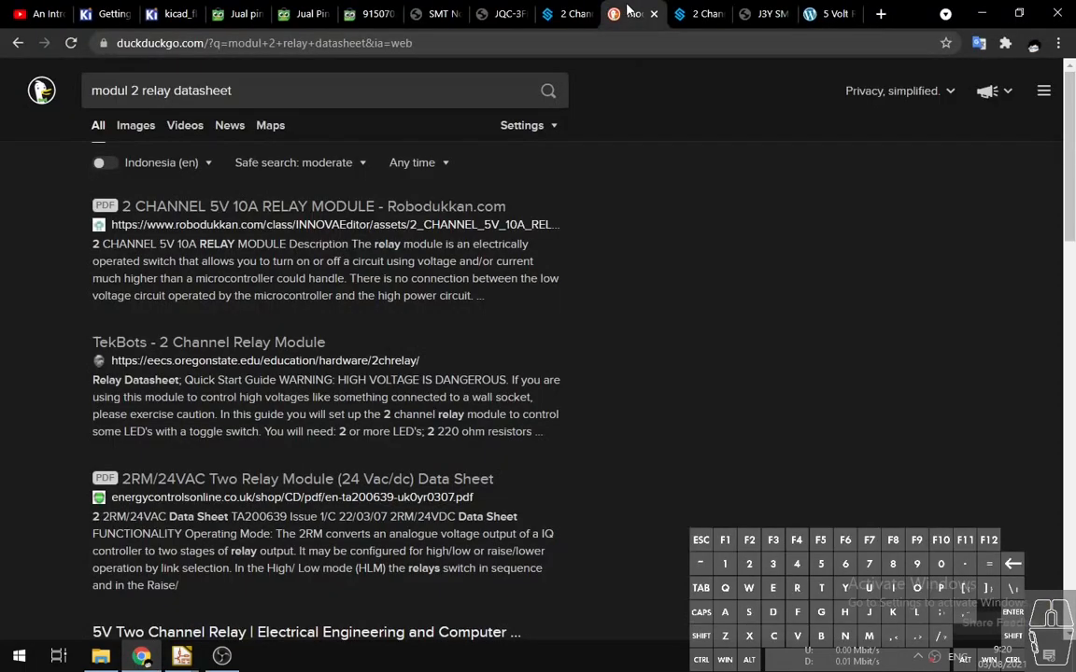
left_click(701, 9)
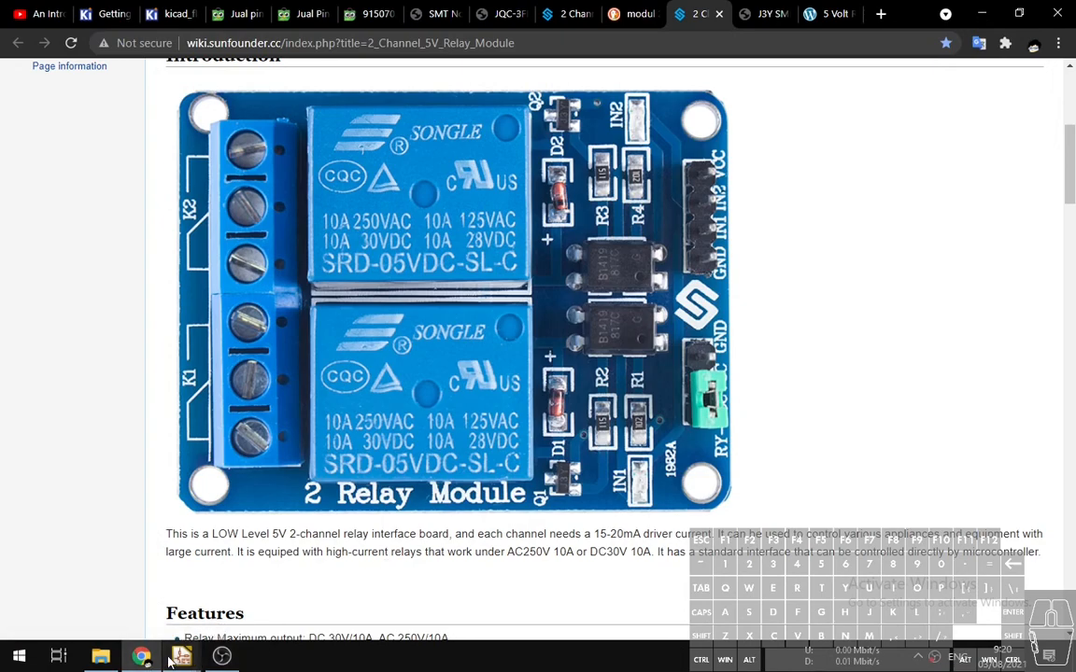
mouse_move(183, 658)
left_click(447, 574)
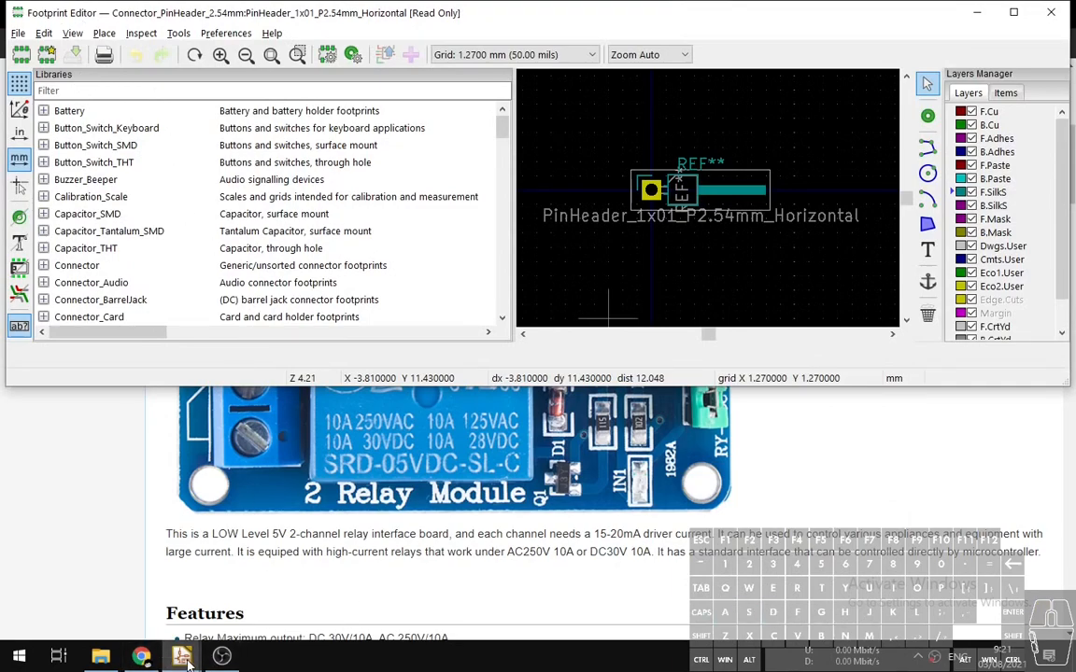
mouse_move(183, 658)
left_click(769, 598)
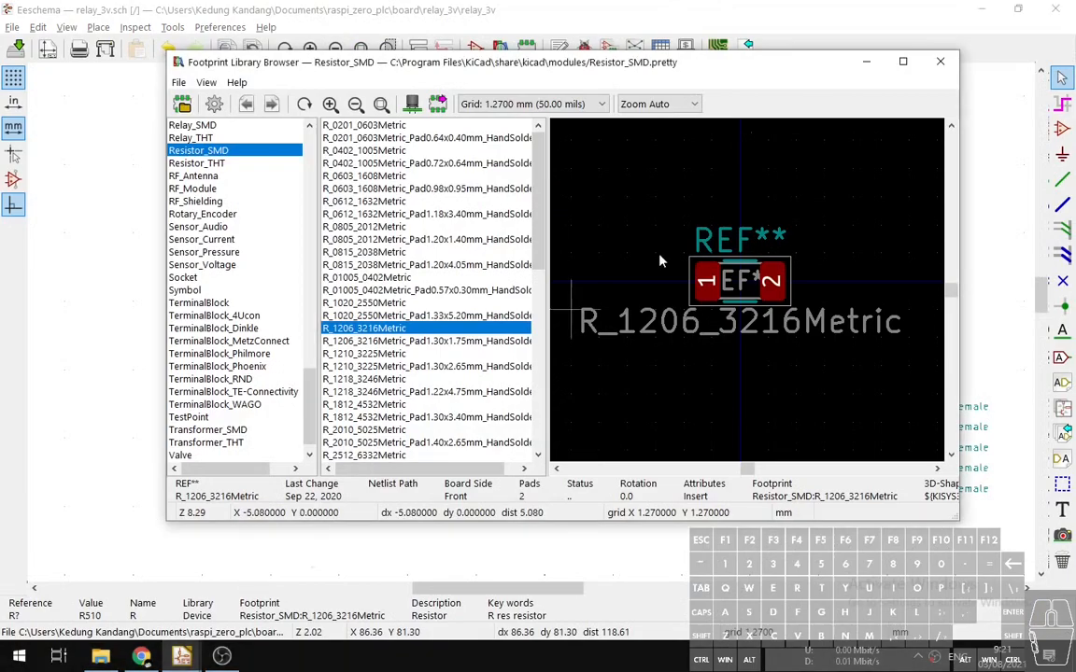
left_click(940, 62)
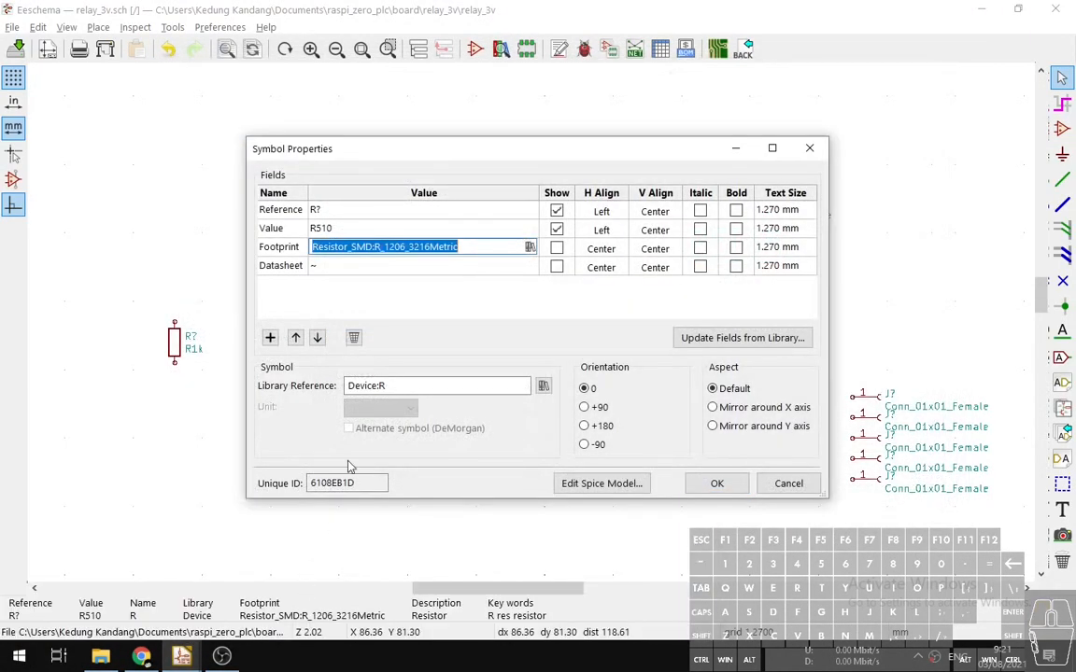
In the Footprint Editor, filter the libraries for "resistor" and load R_0805_2012Metric from the Resistor_SMD library.
mouse_move(183, 659)
left_click(449, 611)
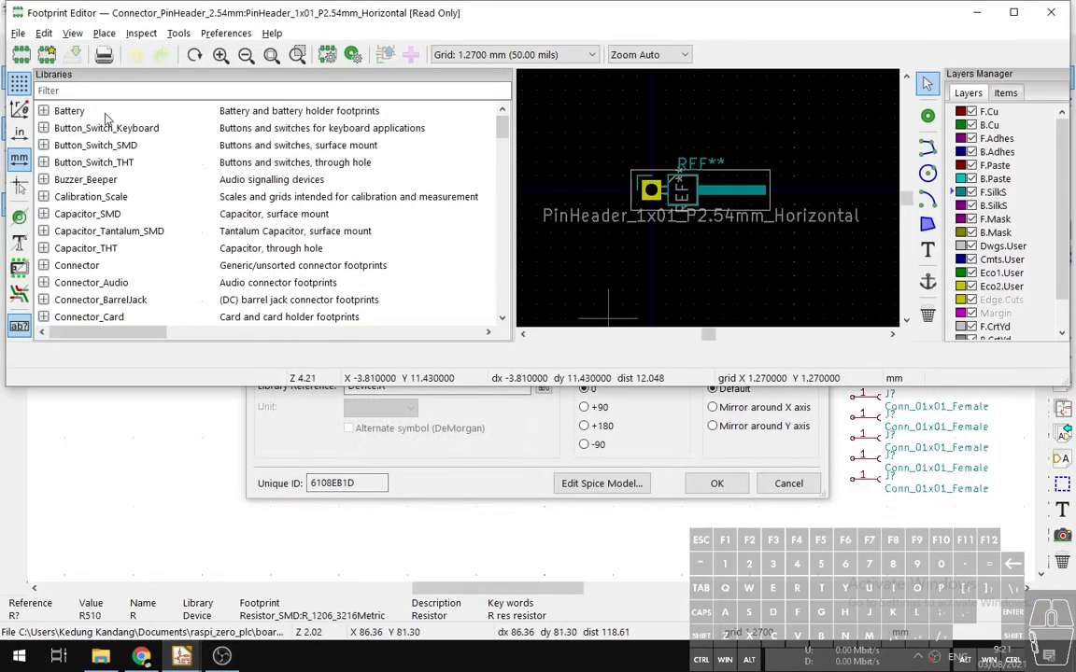
left_click(98, 91)
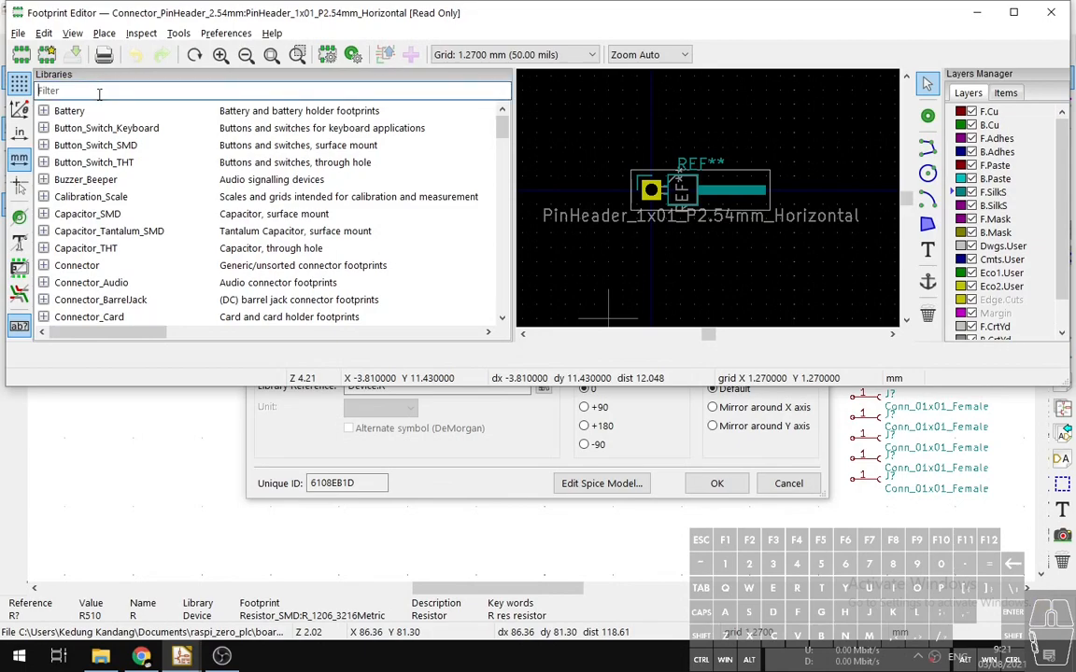
type("resistor")
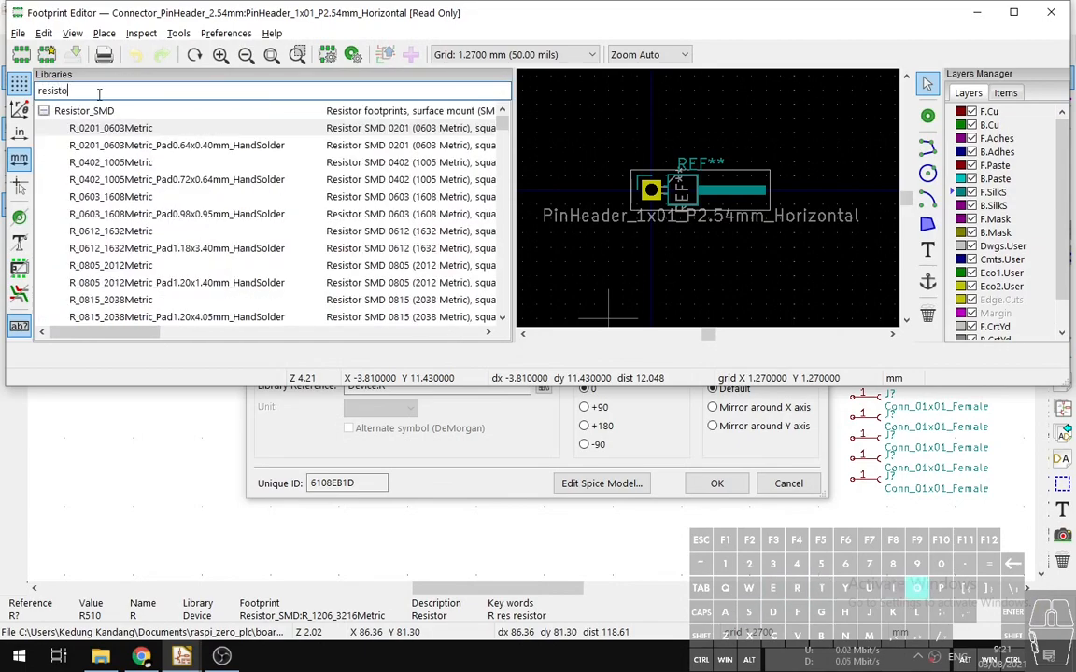
left_click(43, 110)
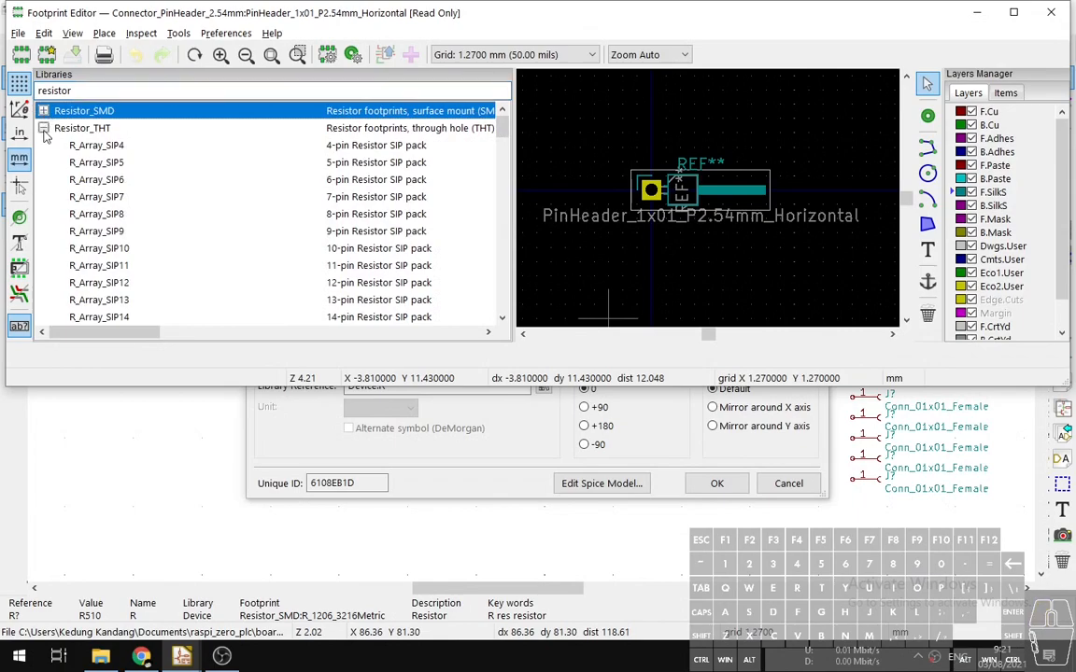
left_click(43, 128)
left_click(43, 146)
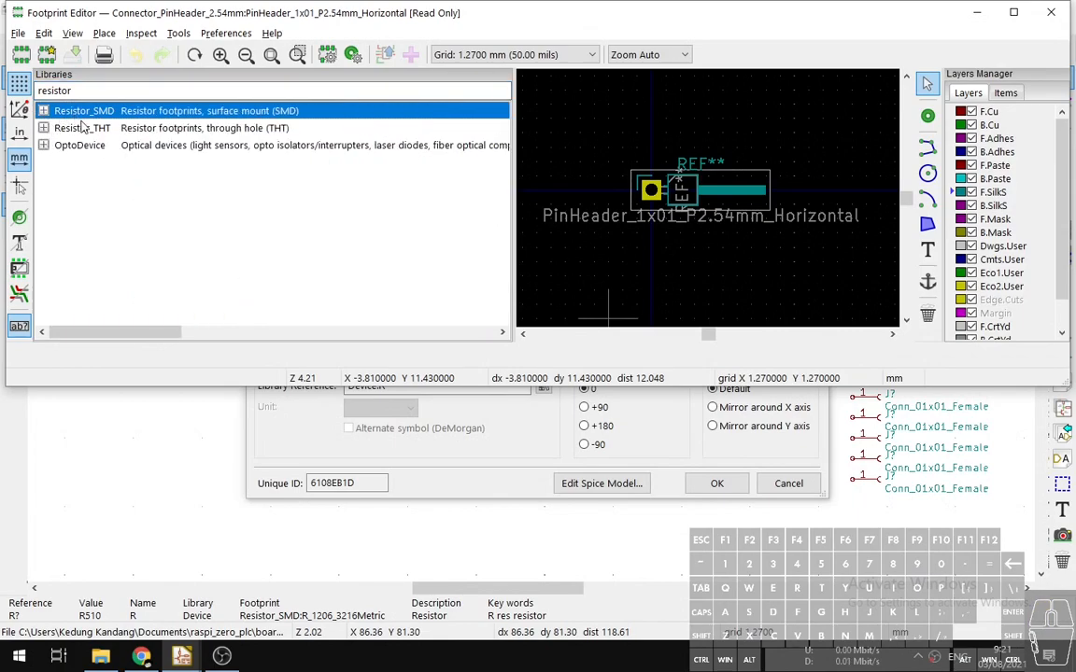
left_click(43, 110)
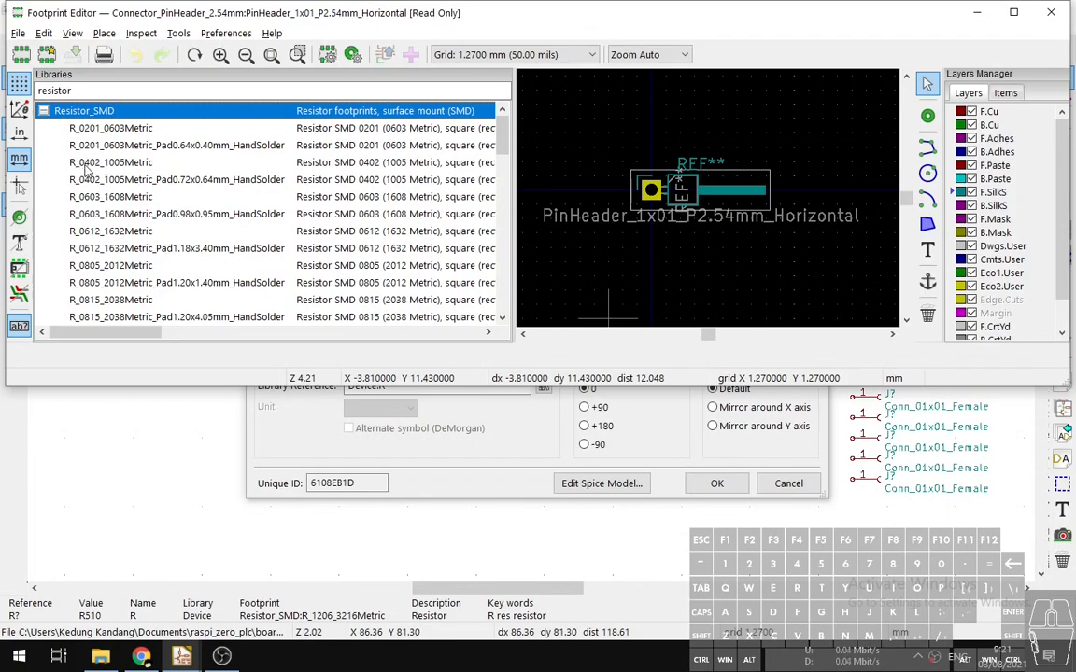
left_click(96, 267)
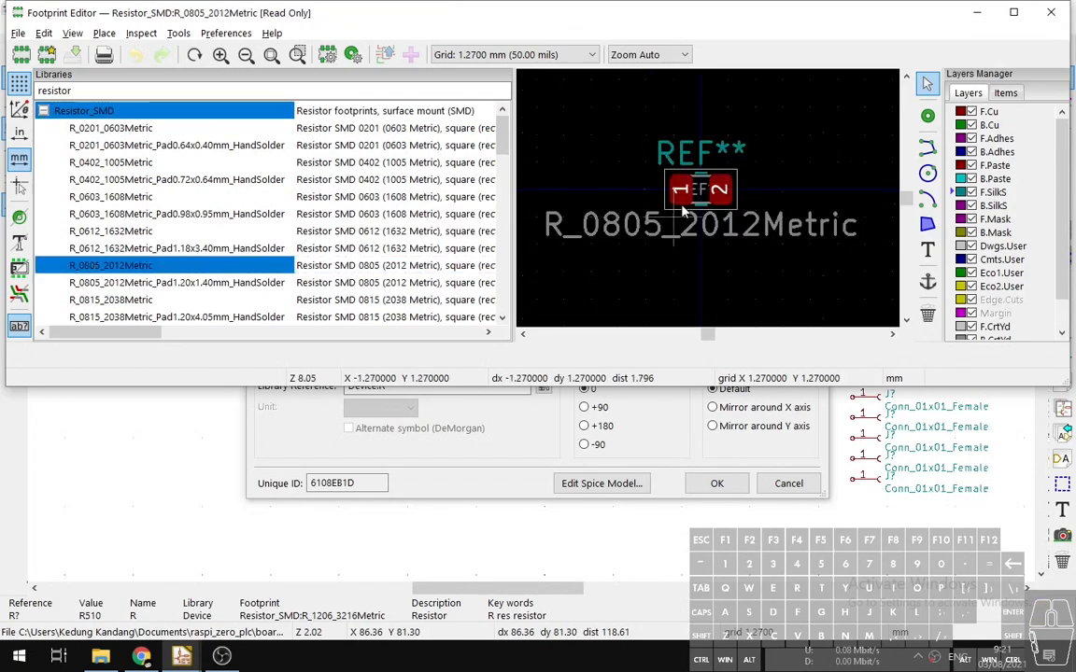
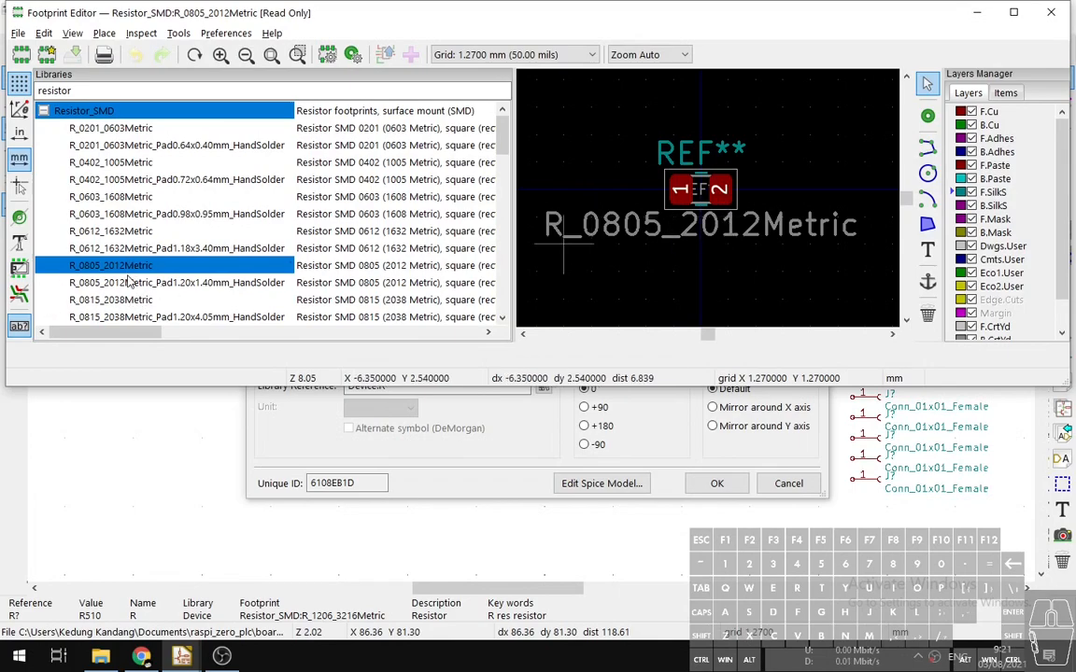
Check the resistors on the relay module board photo in the browser, and load the R_1206_3216Metric footprint in the Footprint Editor.
key("alt+Tab")
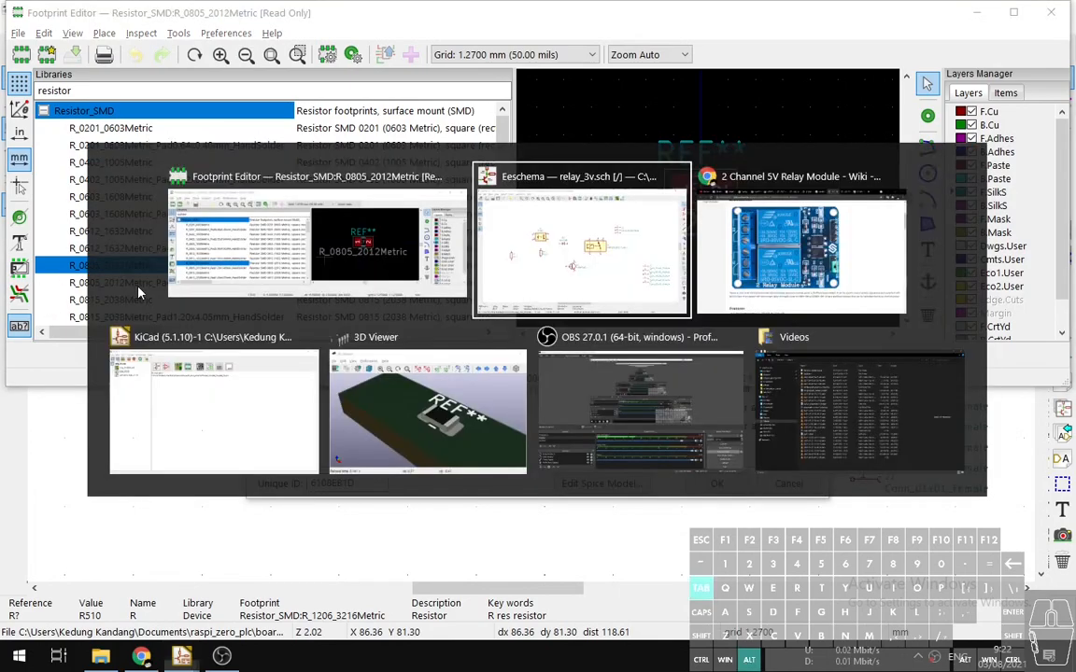
key("alt+Tab")
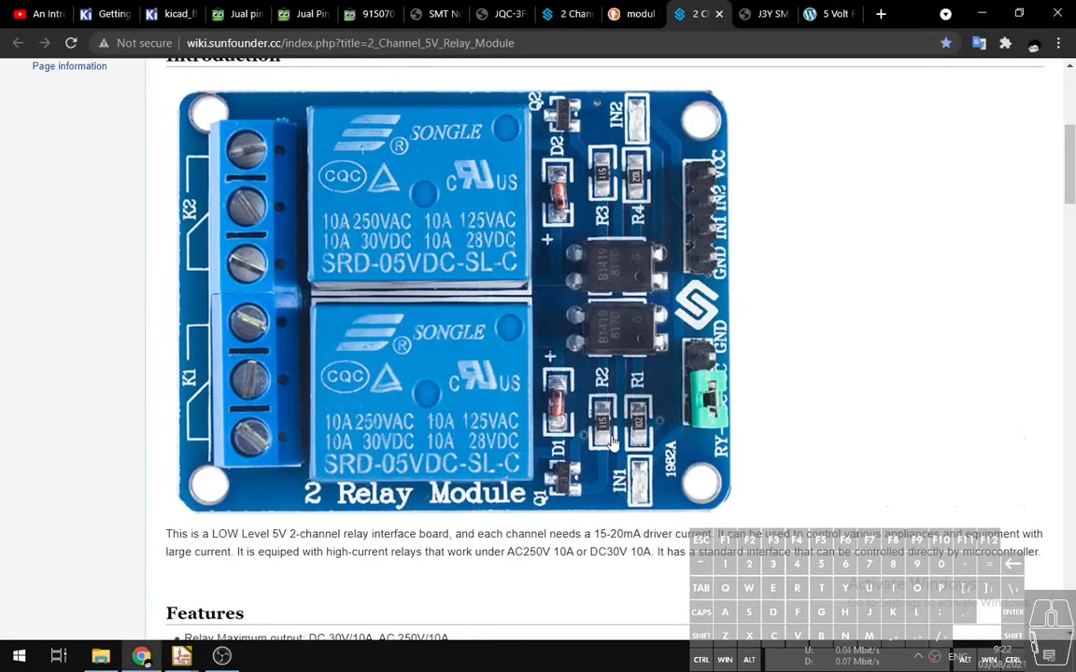
key("alt+Tab")
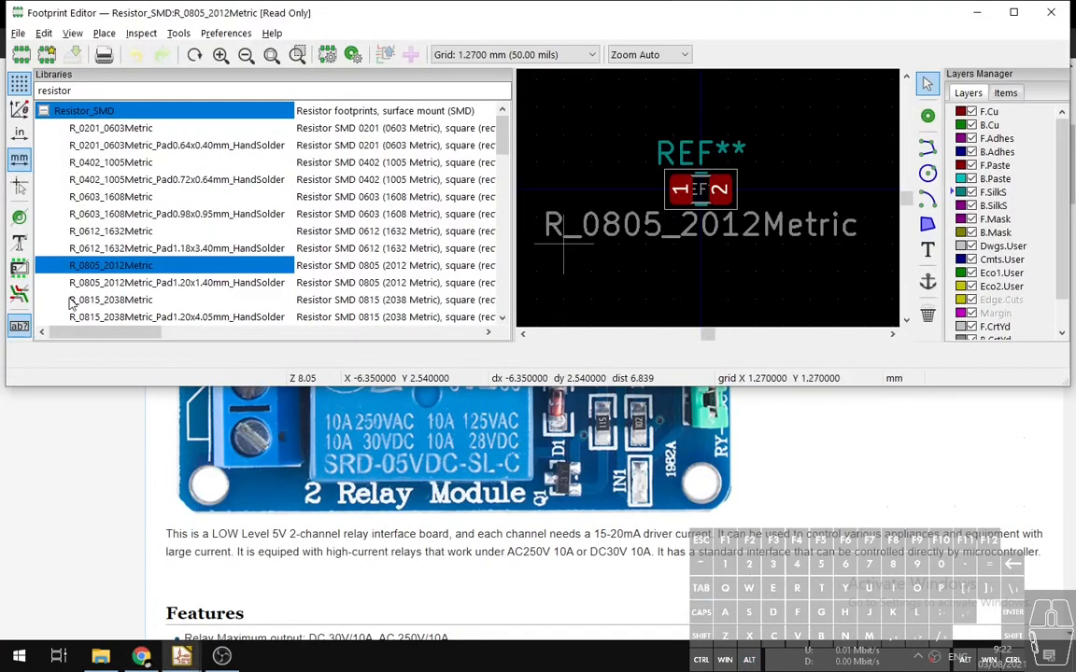
scroll(124, 299, "down", 4)
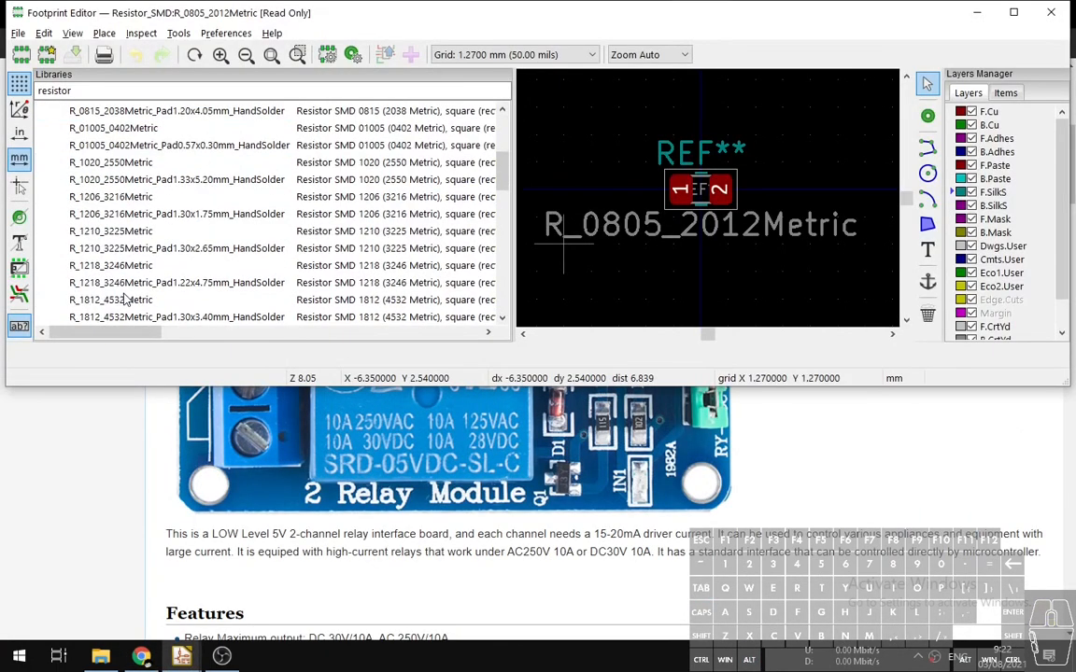
left_click(98, 197)
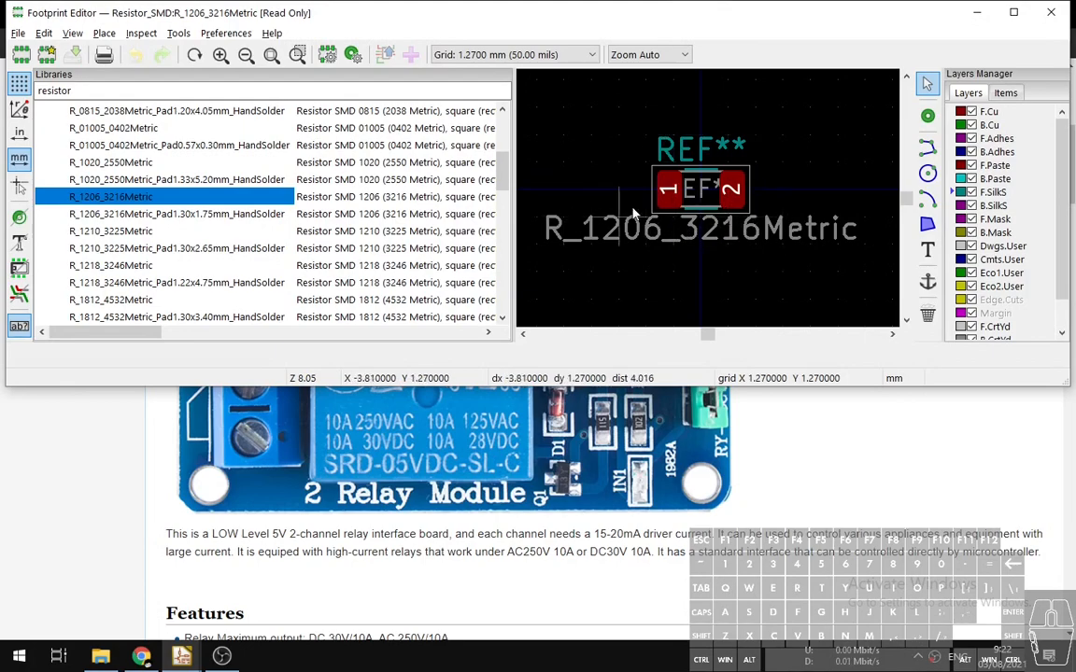
Compare the resistors on the relay module board photo with the R_1206_3216Metric footprint, and return to the schematic in Eeschema.
key("alt+Tab")
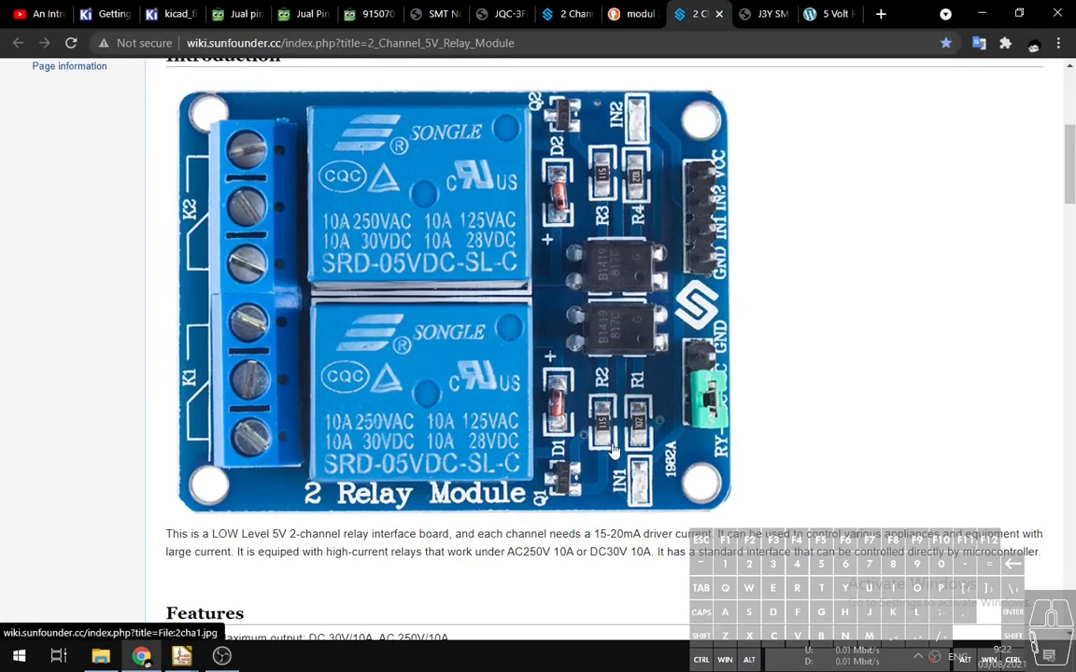
key("alt+Tab")
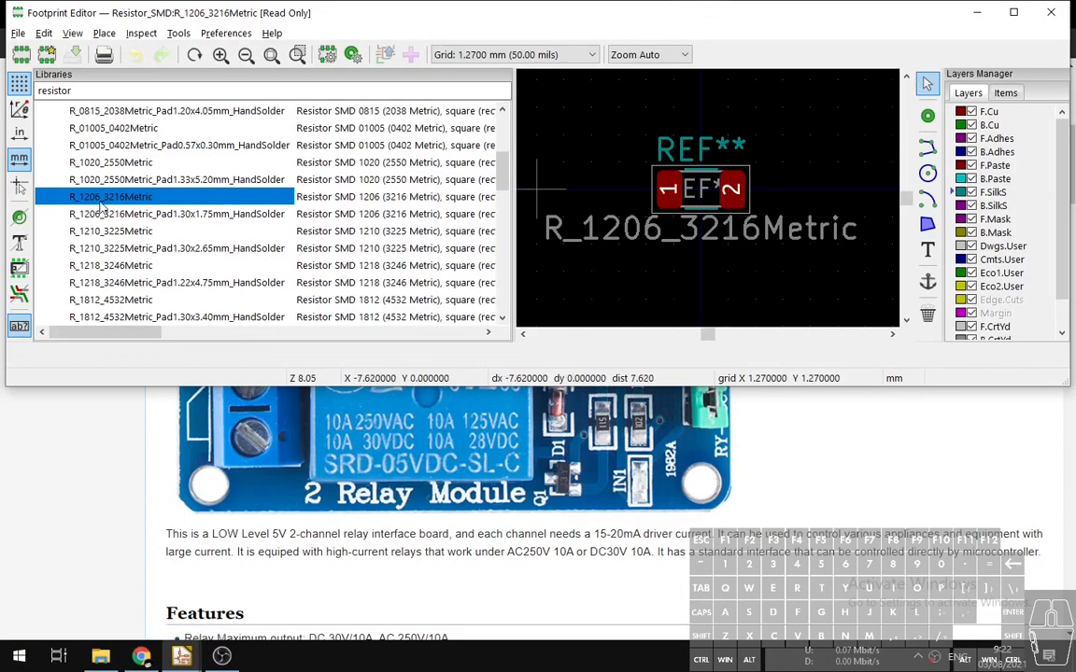
mouse_move(185, 660)
left_click(276, 583)
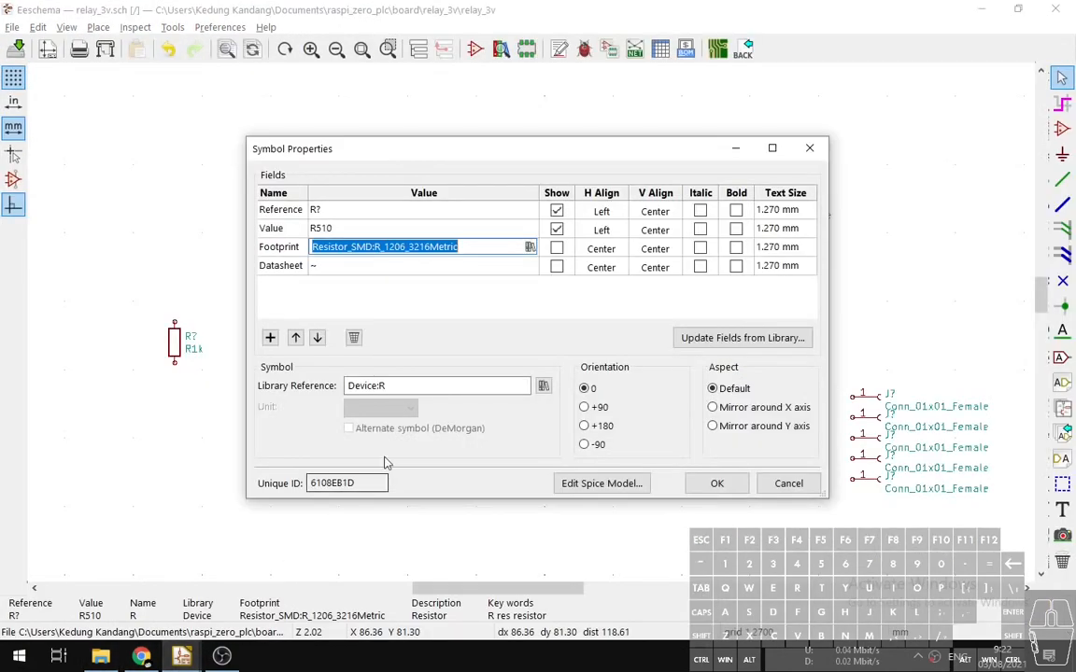
Close the R510 resistor's properties, and check the 1N4148 diode's assigned footprint in its symbol properties.
left_click(717, 483)
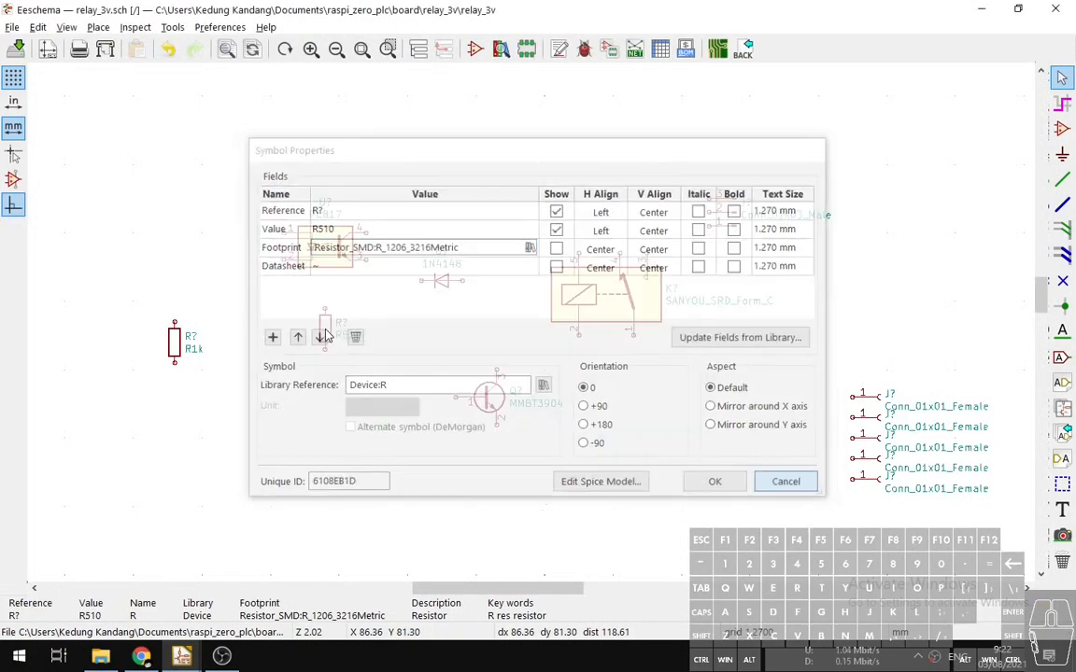
double_click(442, 282)
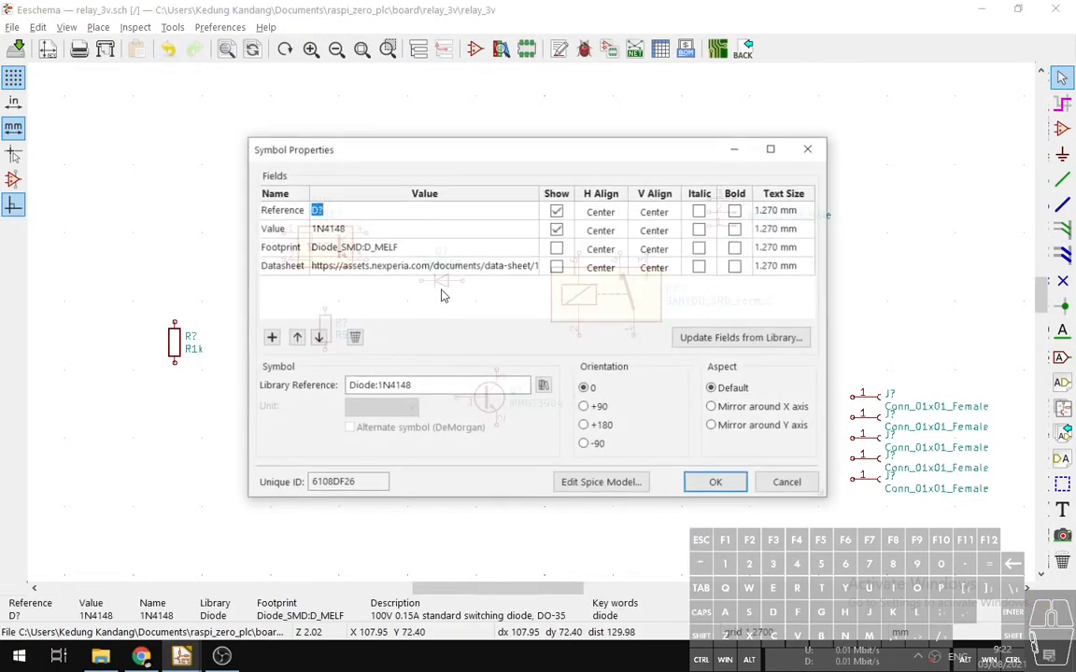
left_click(801, 487)
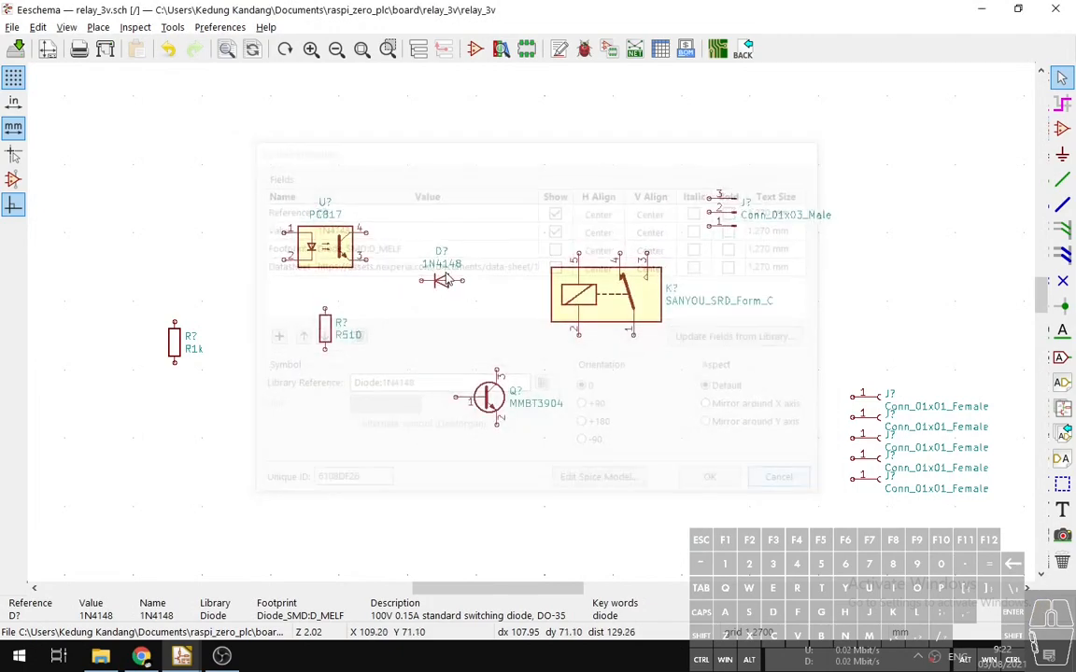
Search the symbol chooser for "4148" and select the 1N4148 standard switching diode to view its details.
left_click(1062, 130)
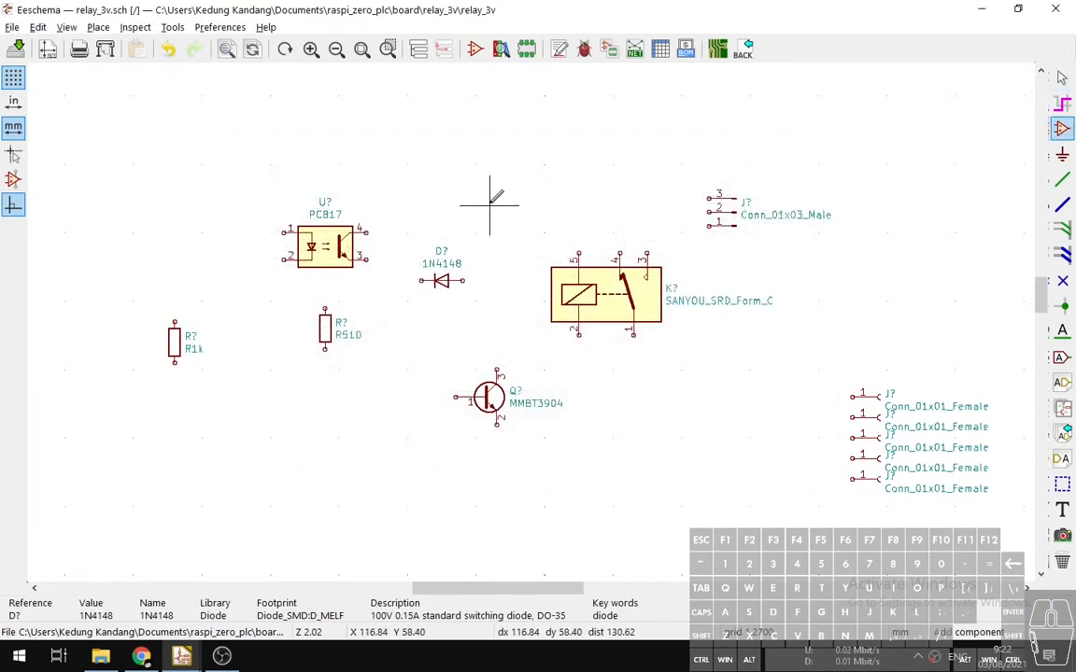
left_click(497, 369)
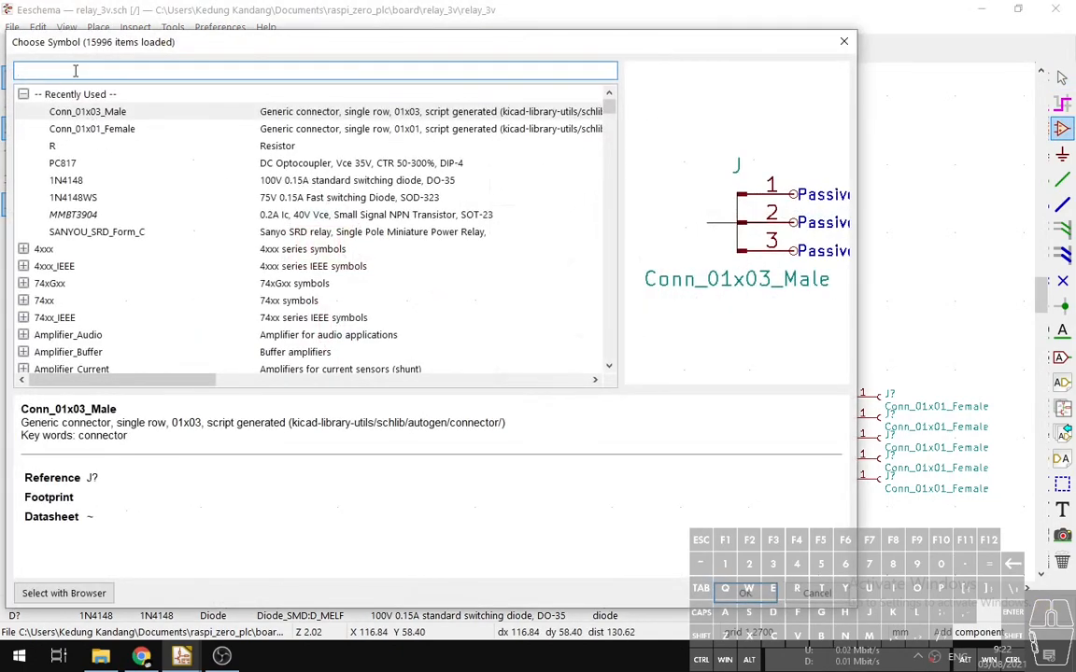
type("4148")
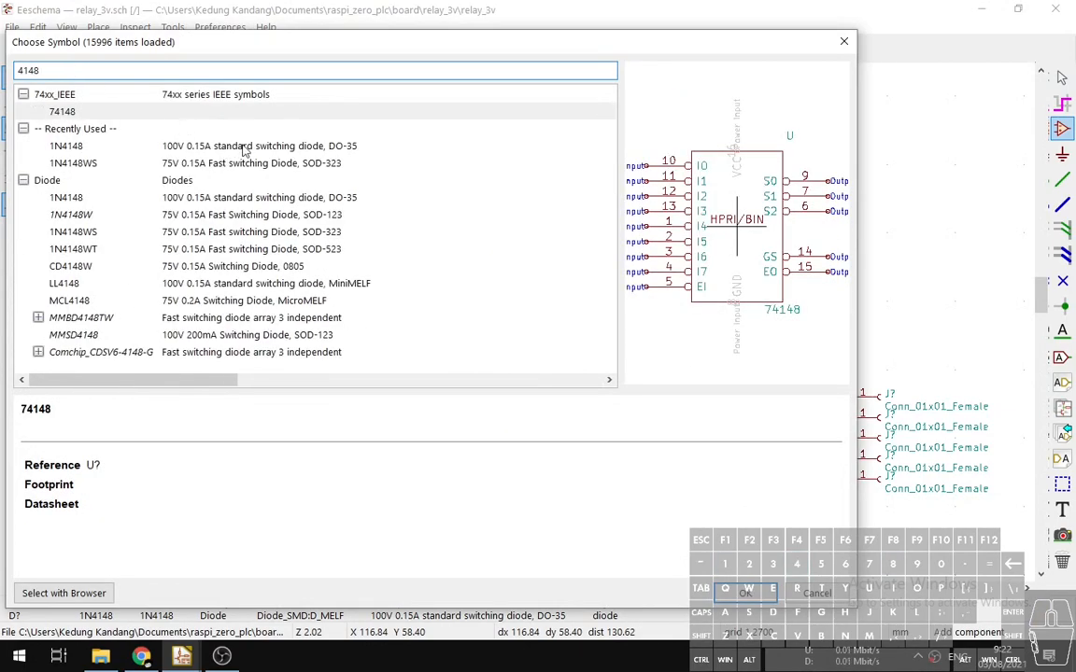
left_click(358, 147)
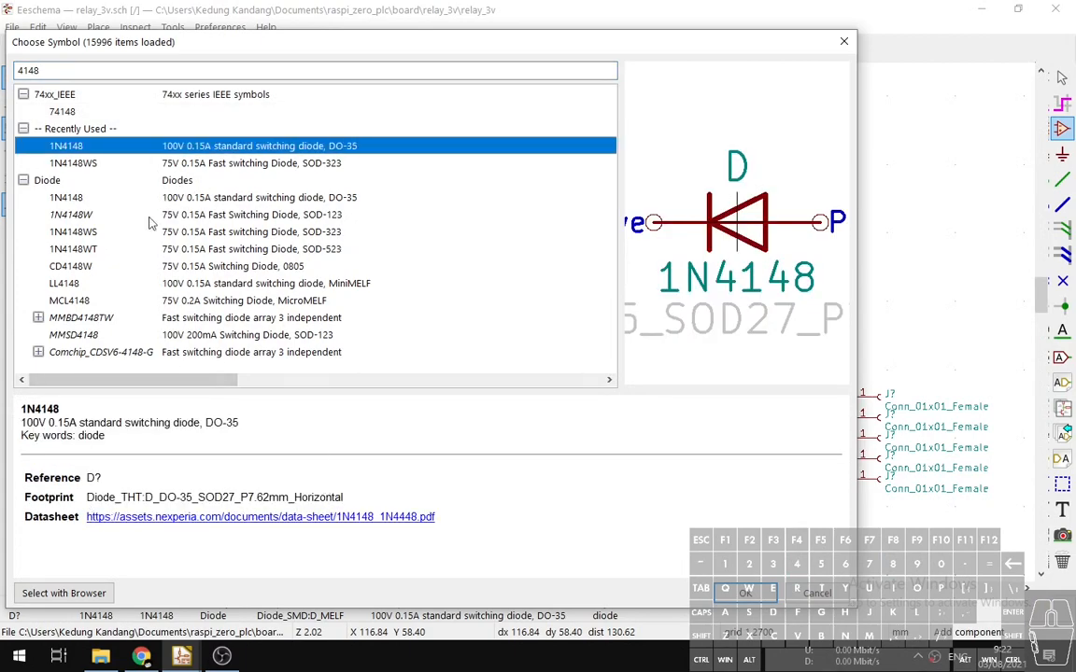
Place a second 1N4148 diode with the Diode_THT:D_DO-35_SOD27_P7.62mm_Horizontal footprint above the existing diode and relay.
left_click_drag(88, 497, 367, 513)
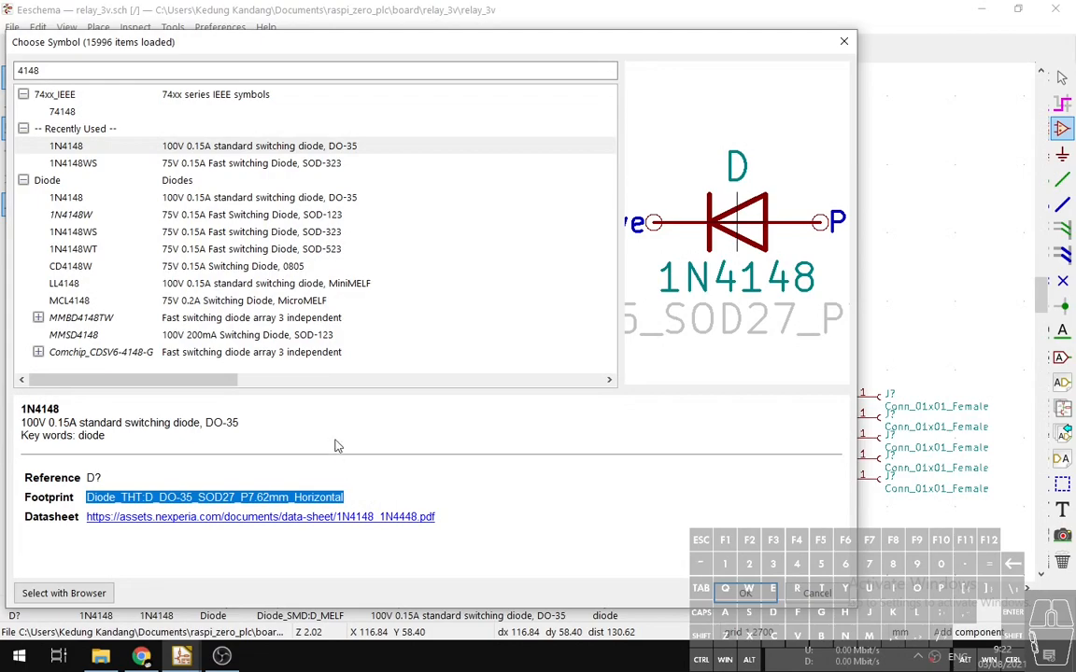
left_click(747, 593)
left_click(518, 182)
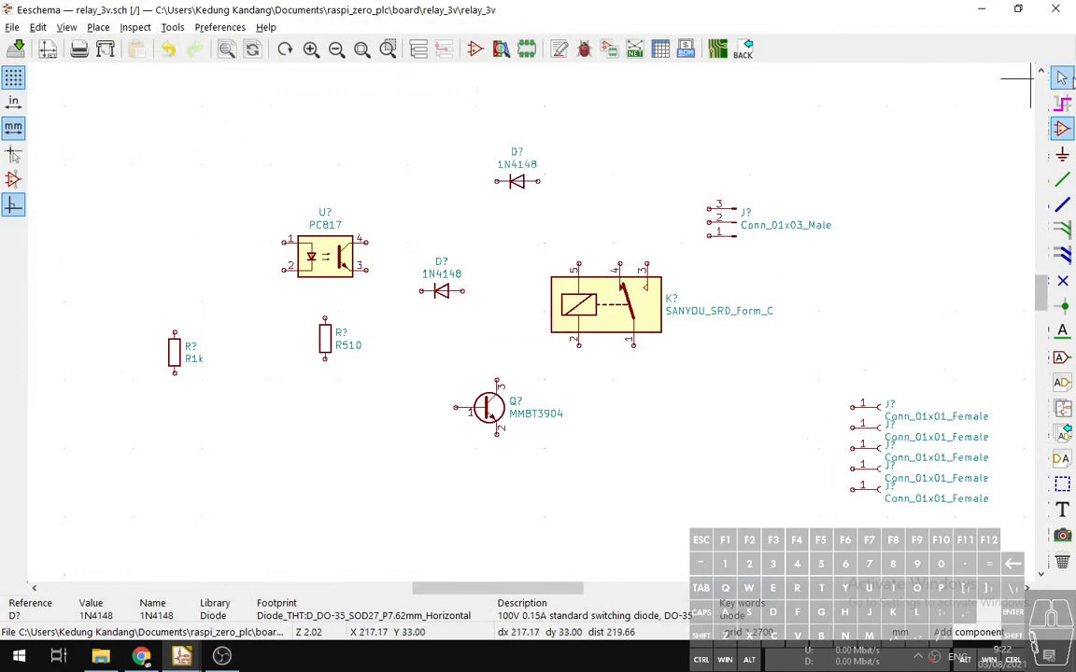
Inspect the upper diode's through-hole footprint in the library browser and its 3D model, then leave its properties without editing.
double_click(517, 181)
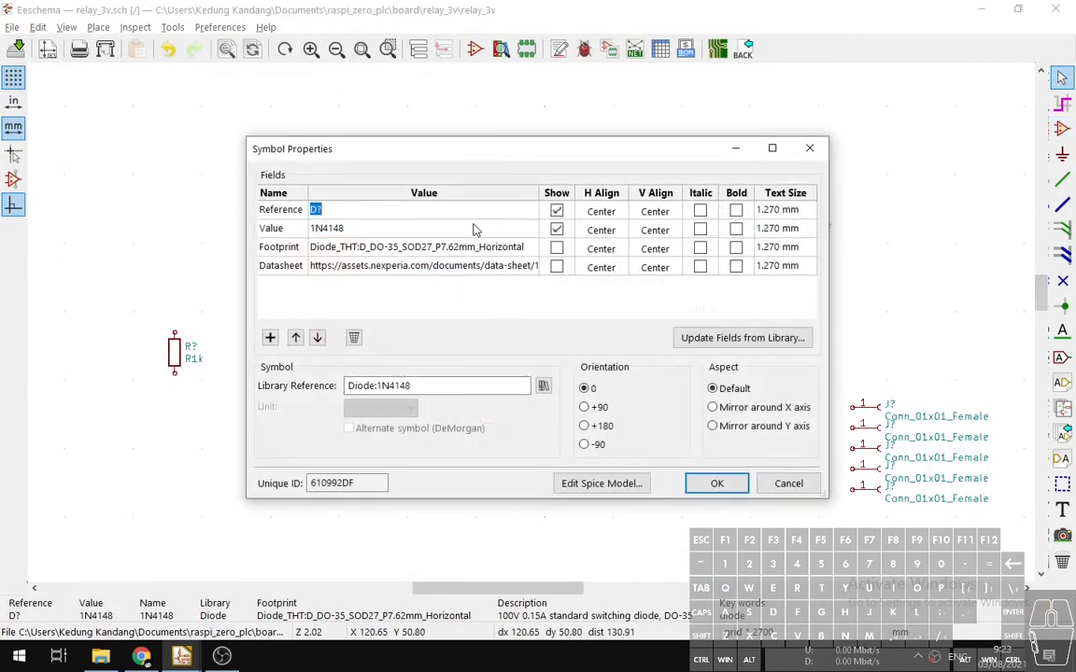
left_click(530, 252)
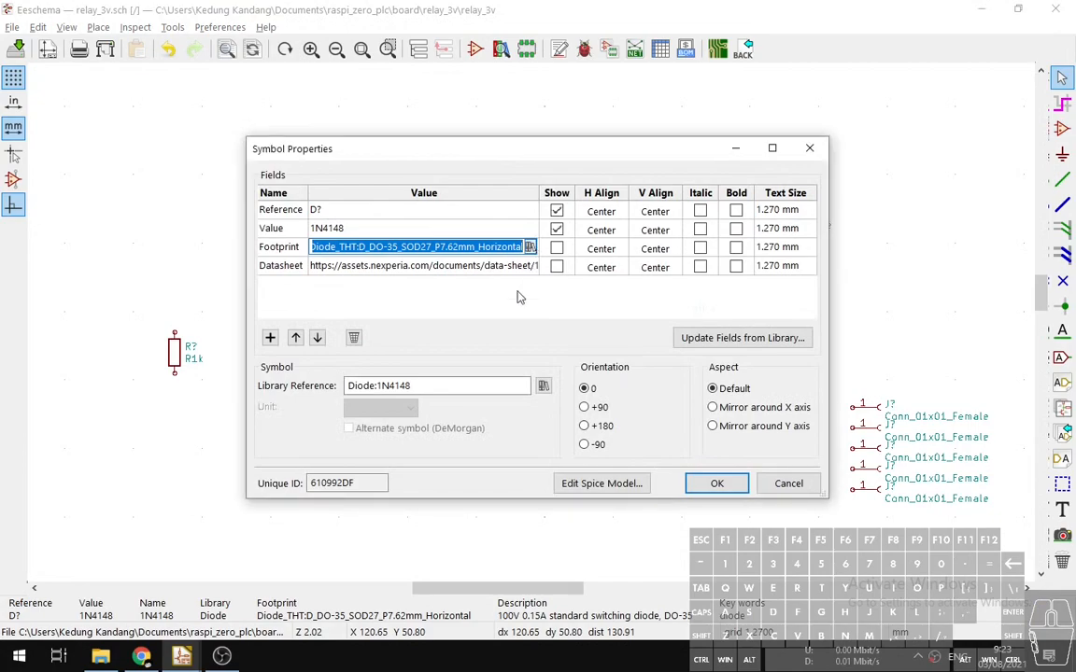
left_click(529, 247)
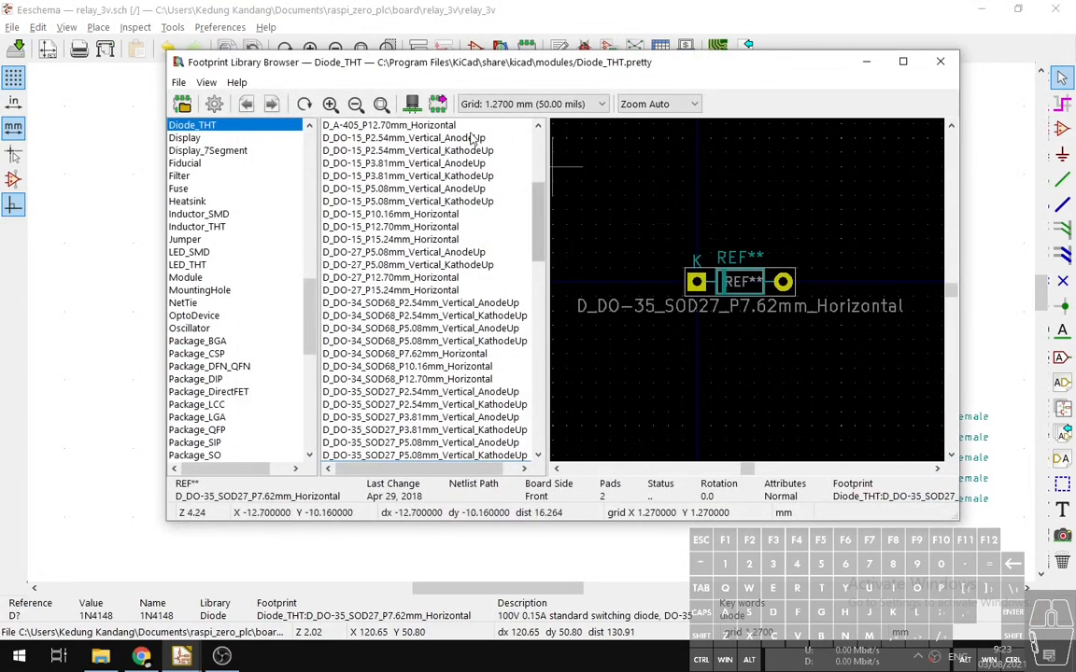
left_click(412, 103)
left_click_drag(274, 493, 287, 487)
scroll(287, 488, "up", 5)
left_click_drag(369, 532, 313, 478)
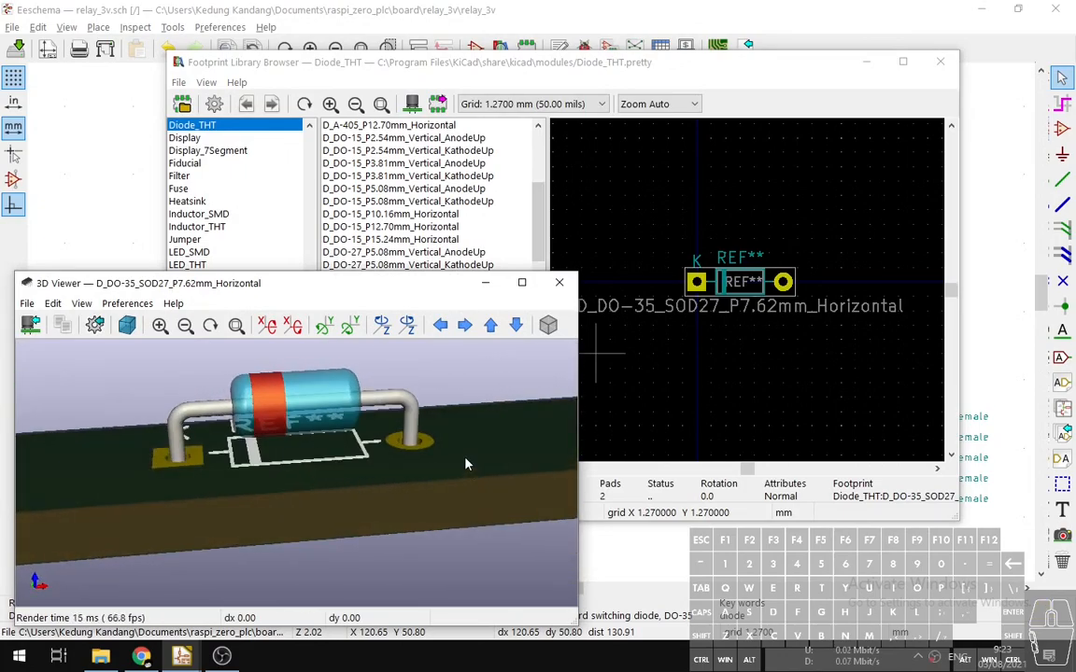
left_click(560, 283)
left_click(940, 63)
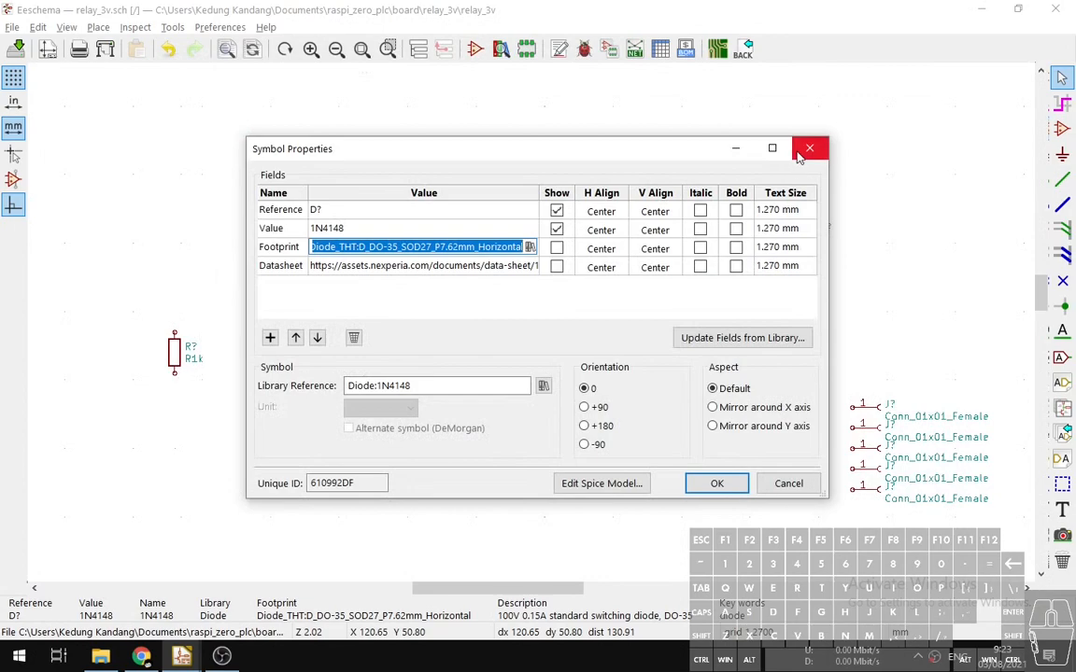
left_click(803, 151)
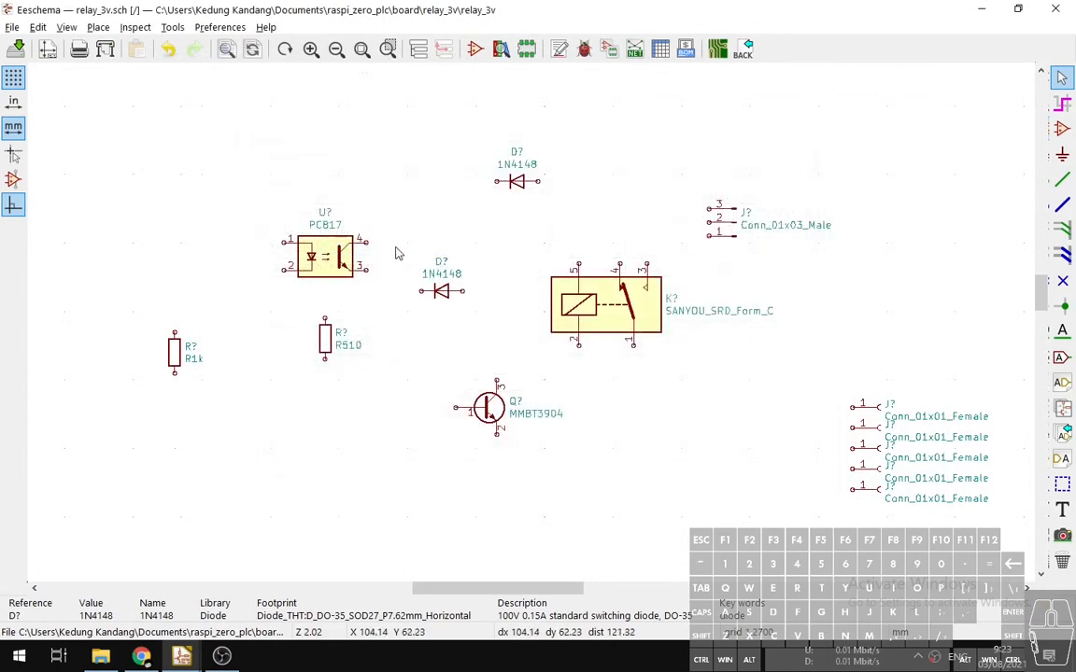
Delete the upper 1N4148 diode with the through-hole footprint.
left_click(519, 186)
key("Delete")
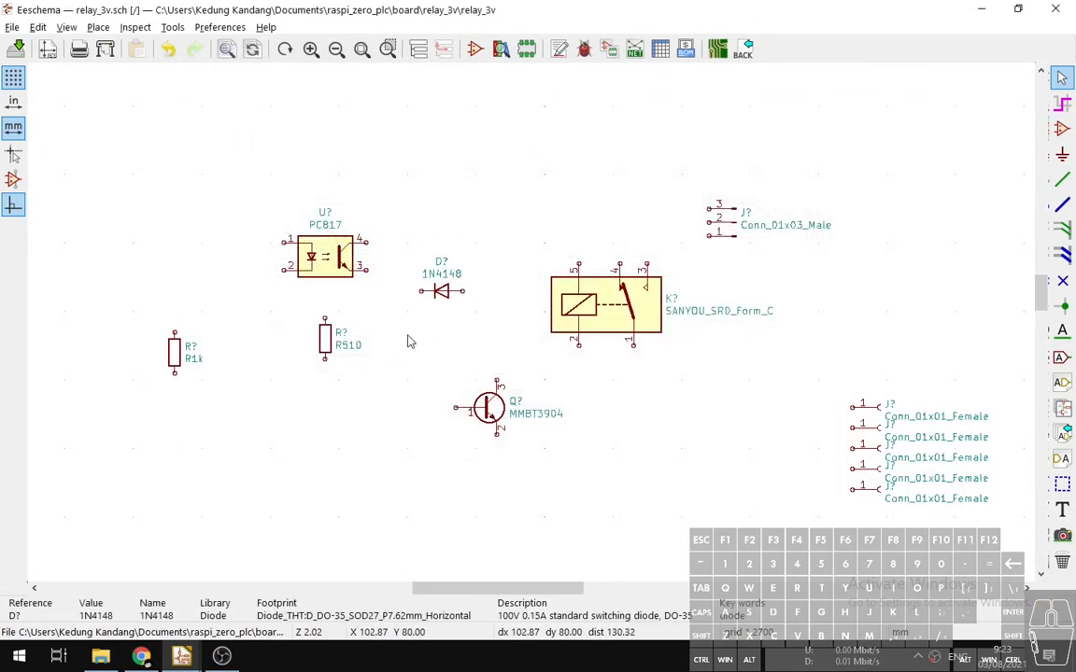
View the remaining 1N4148 diode's Diode_SMD:D_MELF footprint in the footprint library browser.
double_click(446, 295)
left_click(439, 246)
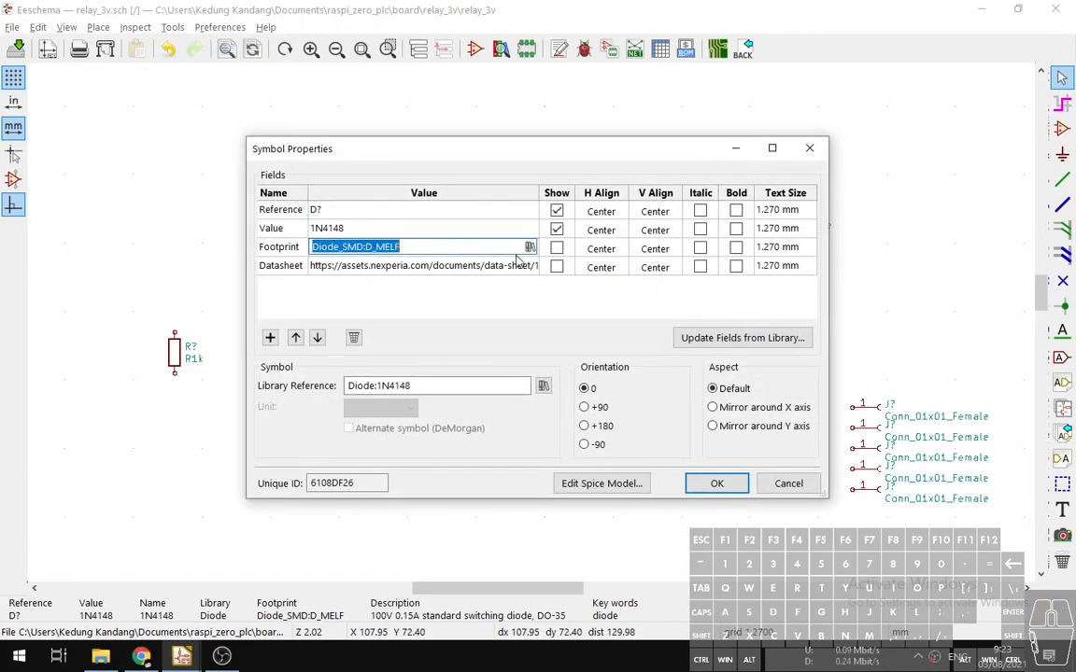
left_click(530, 248)
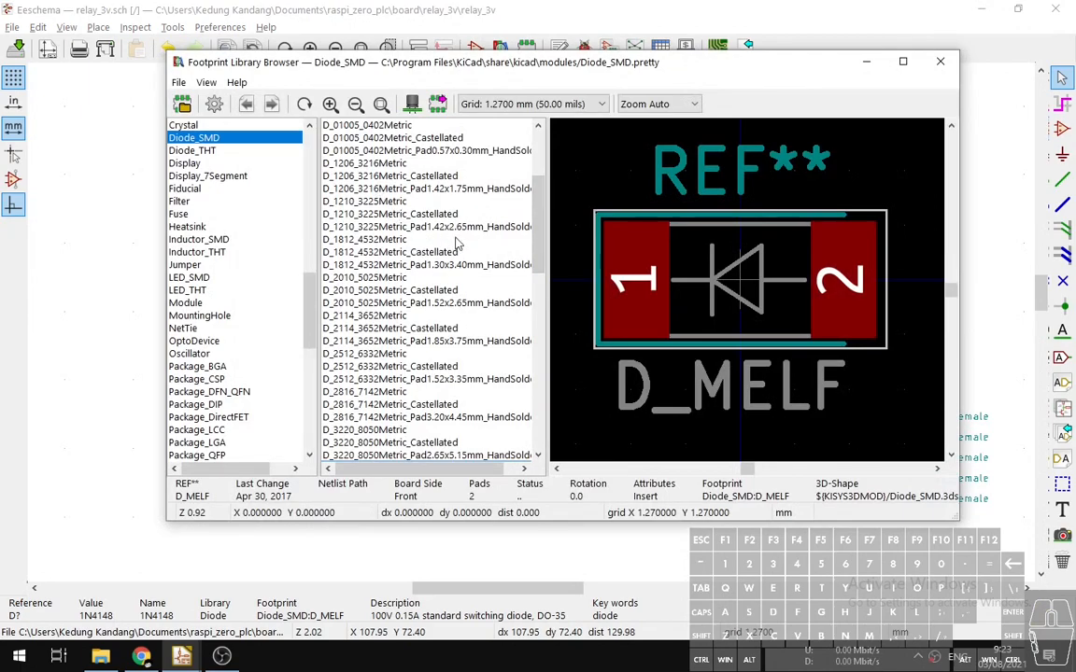
Switch to Chrome and open the bookmarked SMT Nomenclature PDF from the PCB DESIGN folder in a new tab.
key("alt+Tab")
key("alt+Tab")
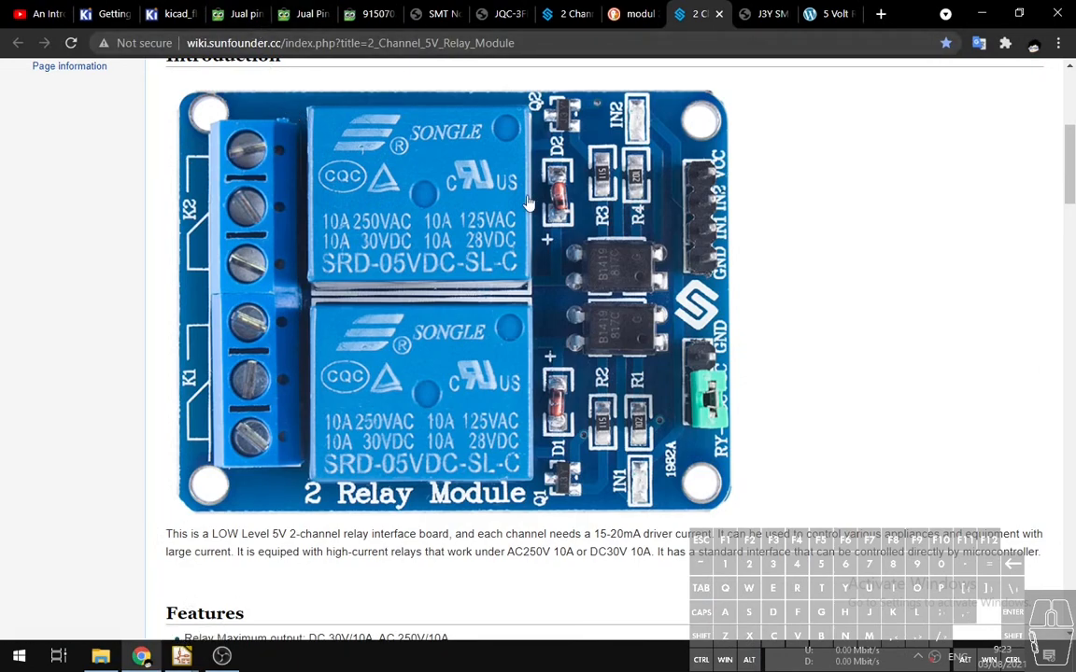
left_click(502, 14)
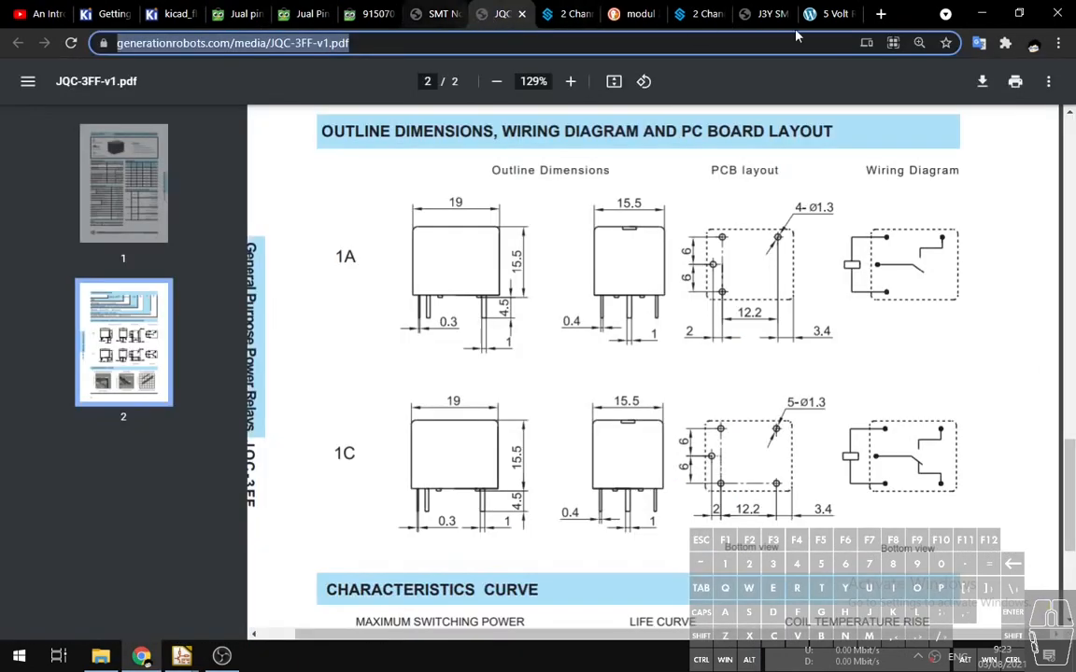
left_click(880, 13)
left_click(214, 71)
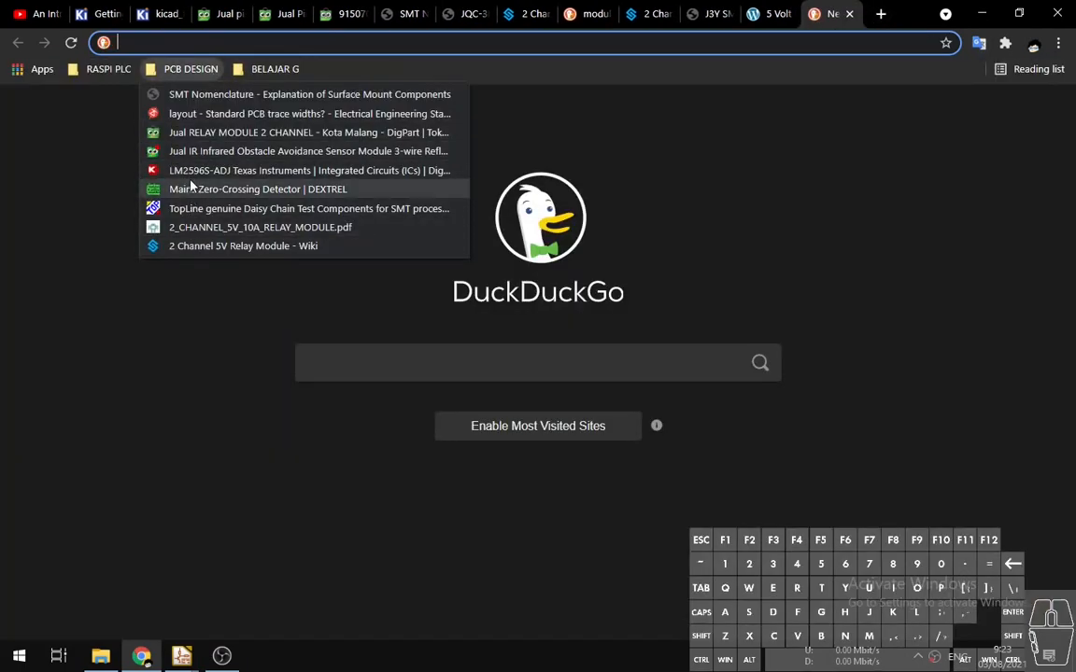
left_click(176, 96)
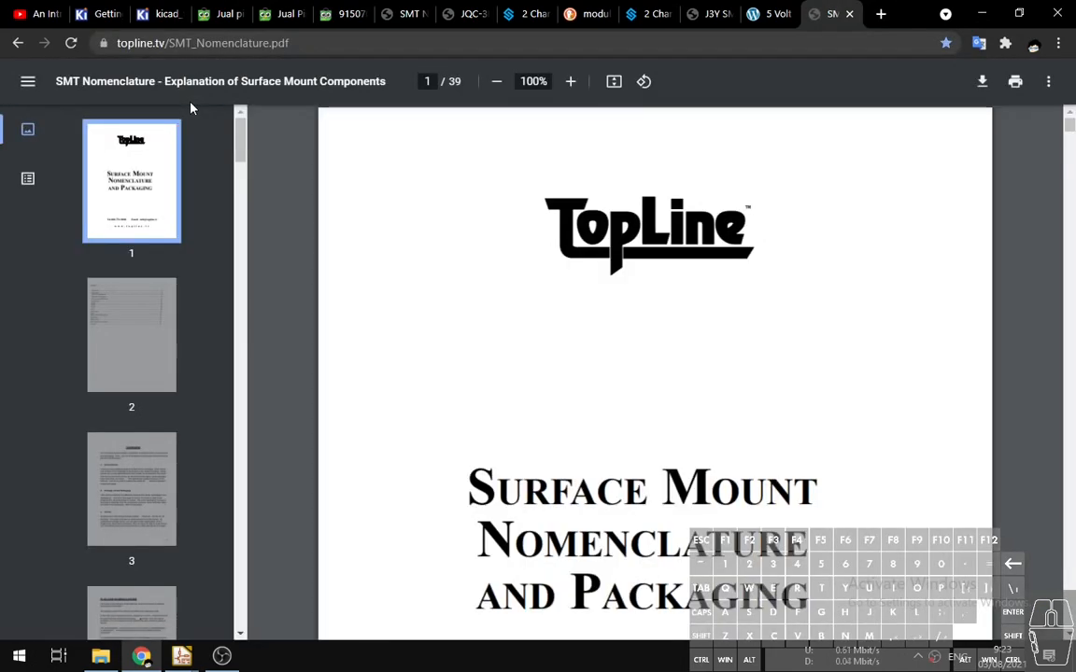
Go through the PDF's contents and overview to the size code table for capacitors and resistors on page 4.
scroll(511, 341, "down", 9)
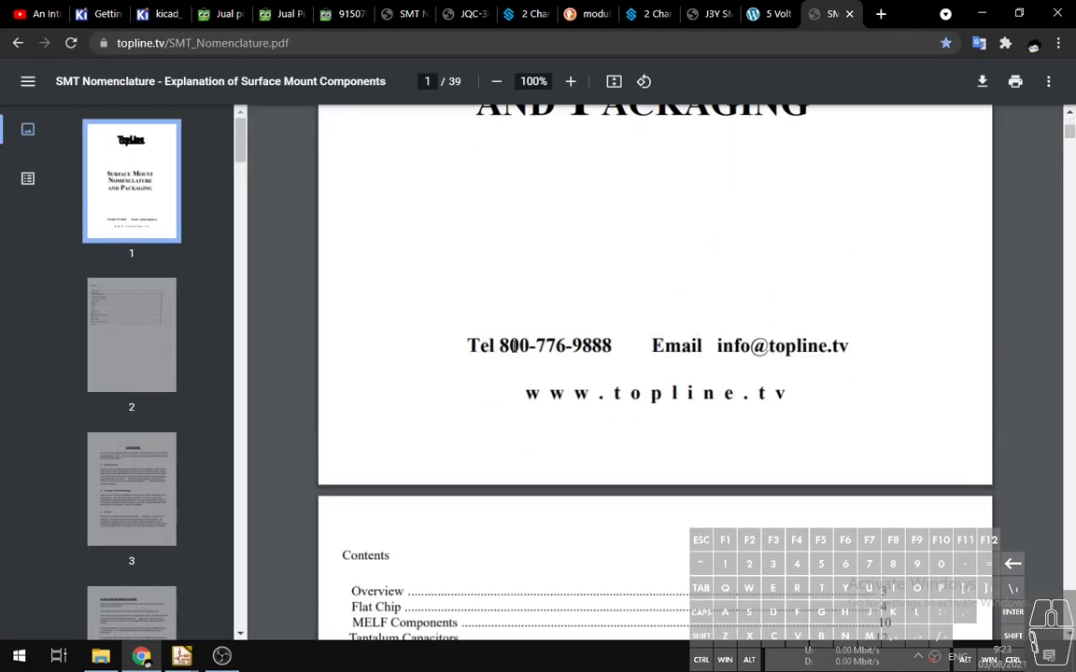
scroll(513, 346, "down", 7)
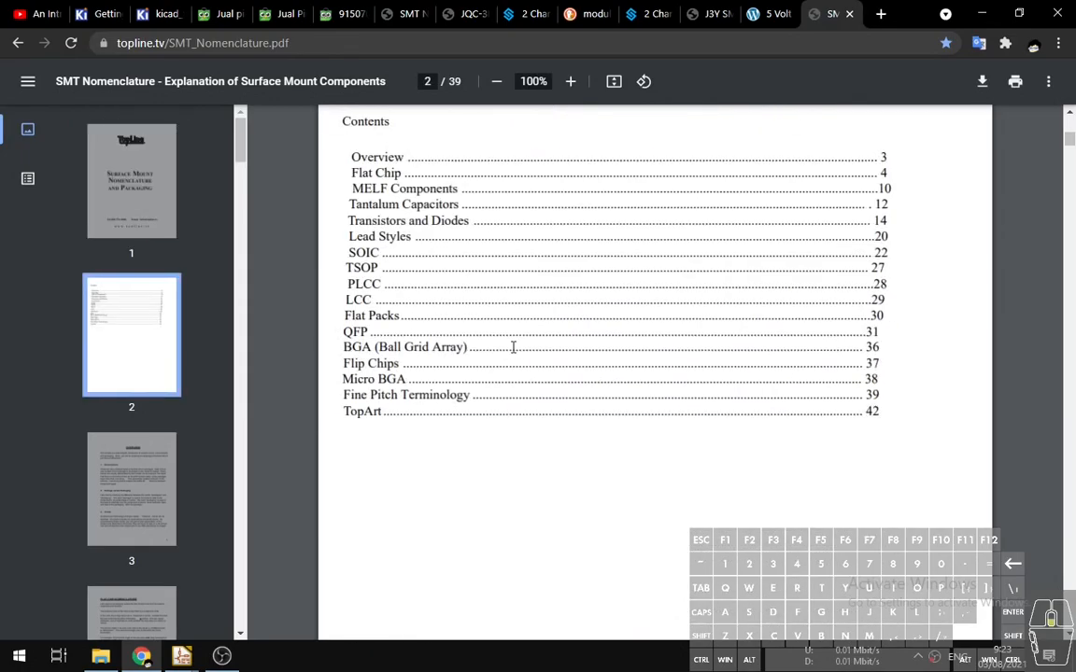
scroll(513, 347, "up", 8)
scroll(513, 348, "down", 8)
scroll(513, 347, "down", 20)
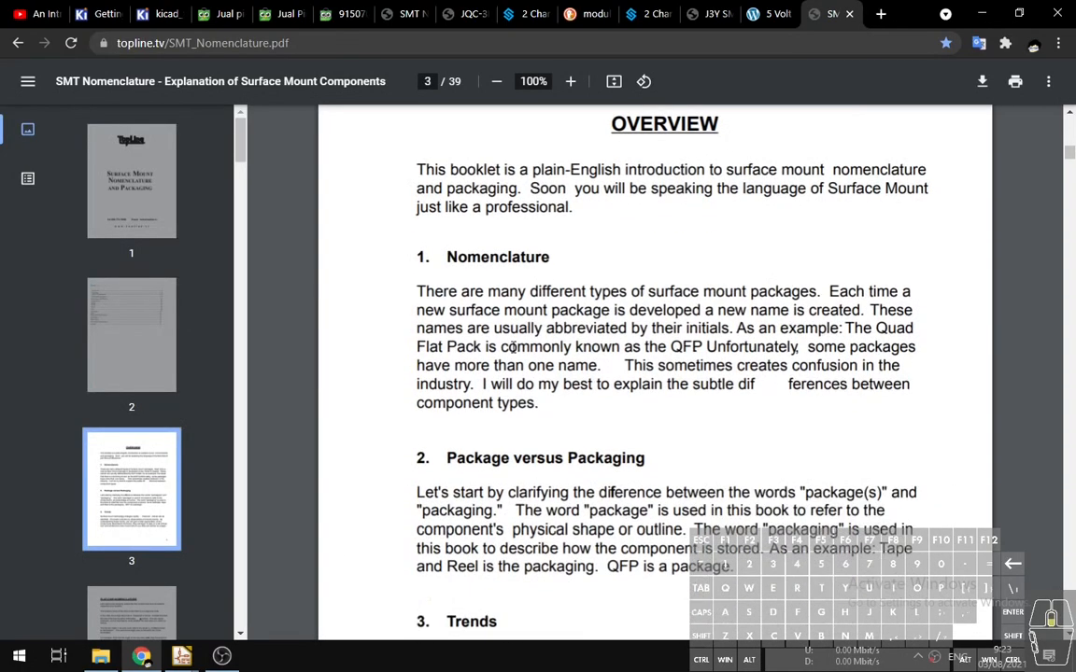
scroll(512, 347, "down", 17)
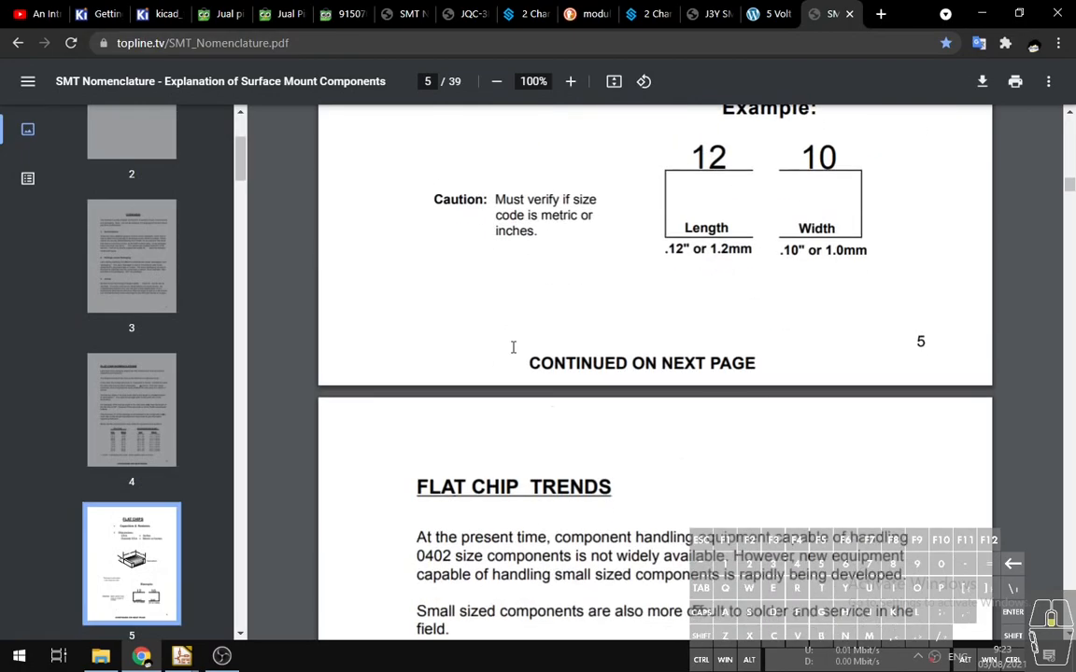
scroll(513, 346, "up", 17)
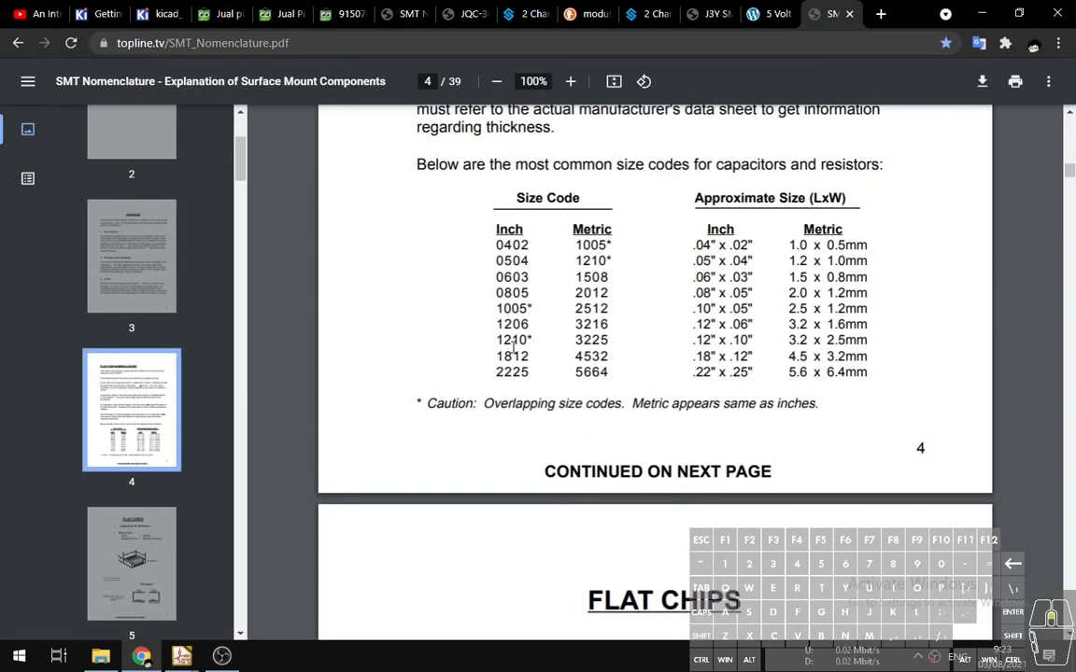
Examine the flat chip trends drawings on page 7 and highlight the 1206 size.
scroll(512, 347, "down", 20)
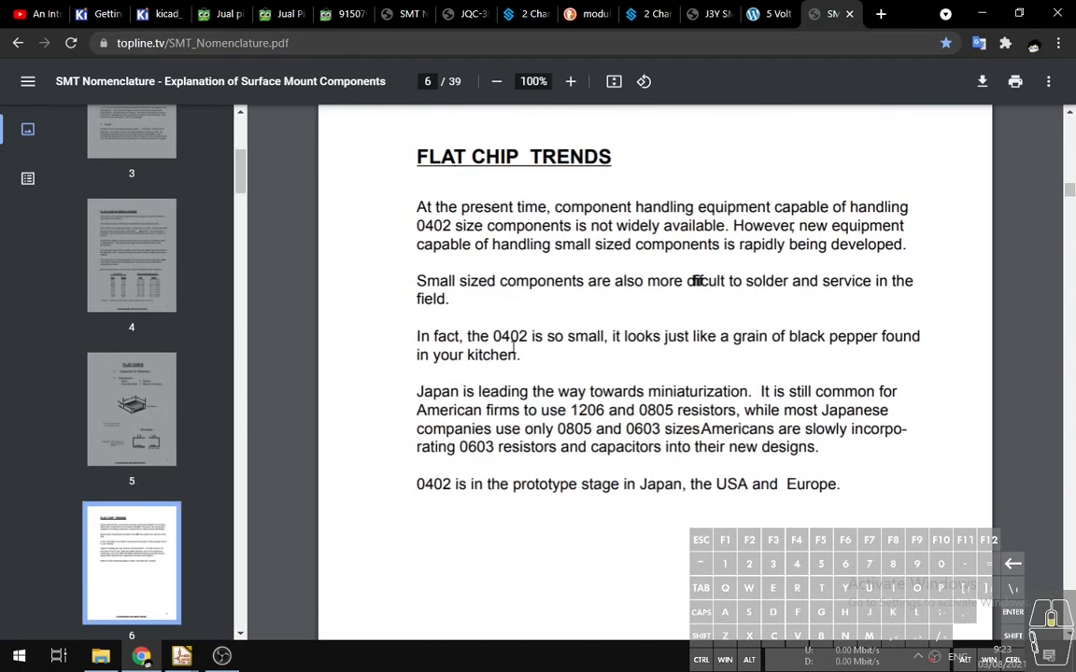
scroll(513, 347, "down", 9)
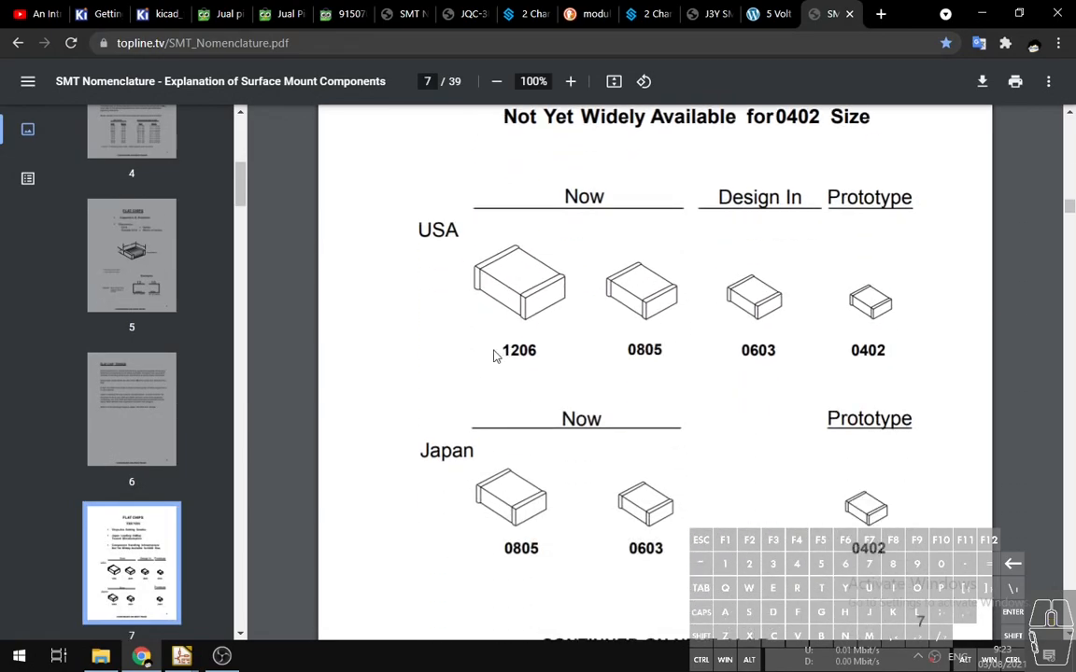
scroll(552, 355, "up", 20)
scroll(552, 354, "down", 20)
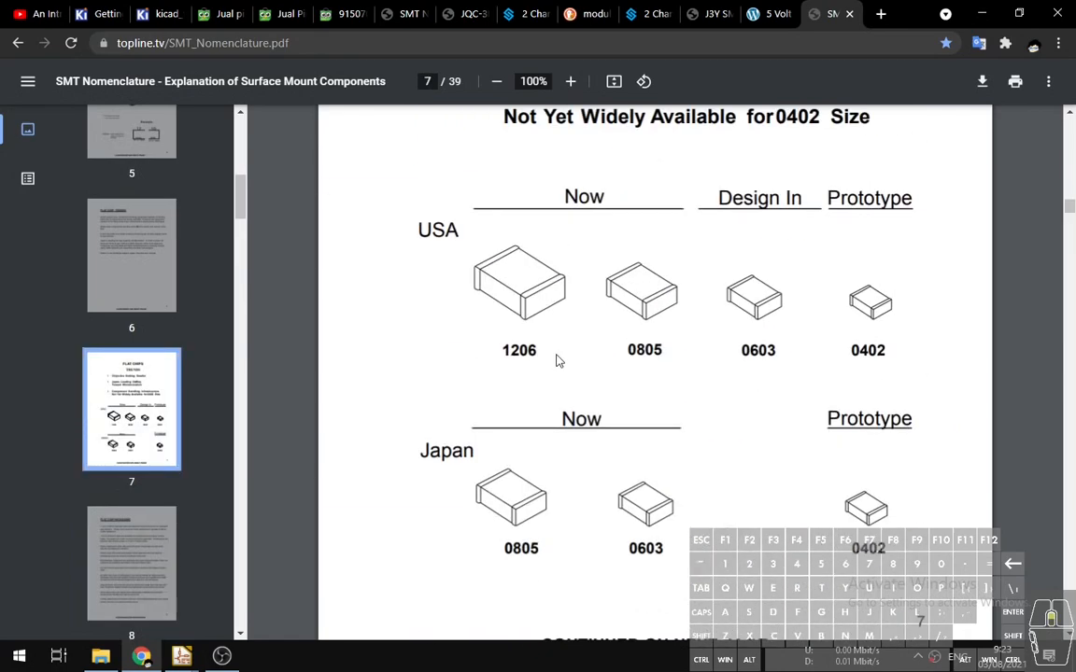
scroll(557, 361, "up", 3)
scroll(576, 451, "down", 3)
double_click(519, 351)
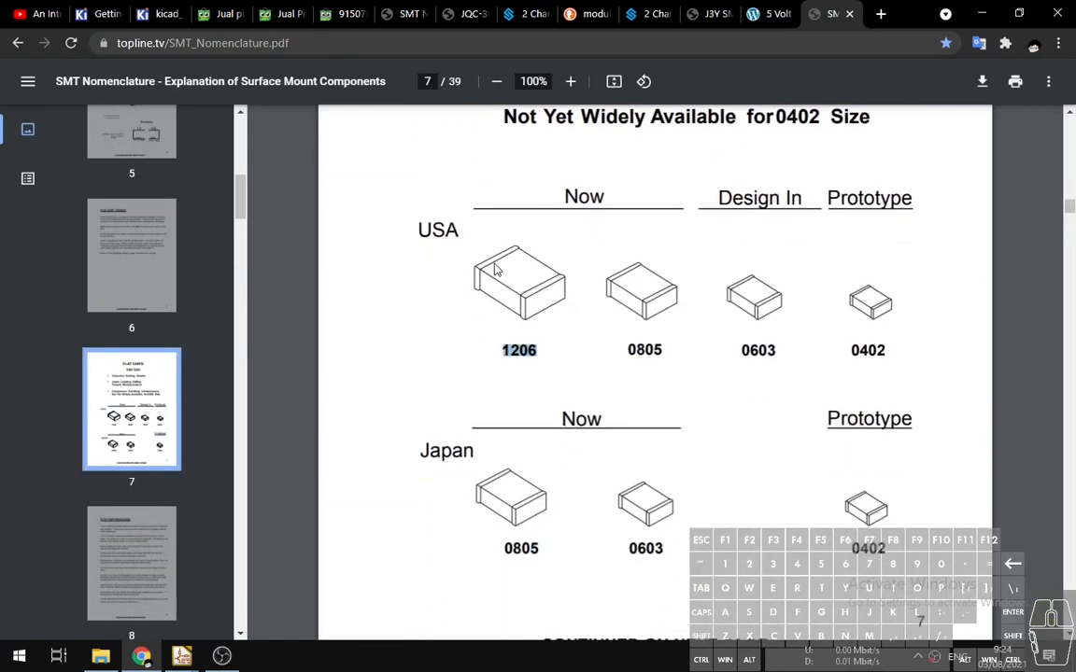
Review the flat chip dimension drawing on page 5 and highlight the 0402 size on page 7 for comparison.
scroll(624, 372, "up", 6)
scroll(624, 372, "up", 20)
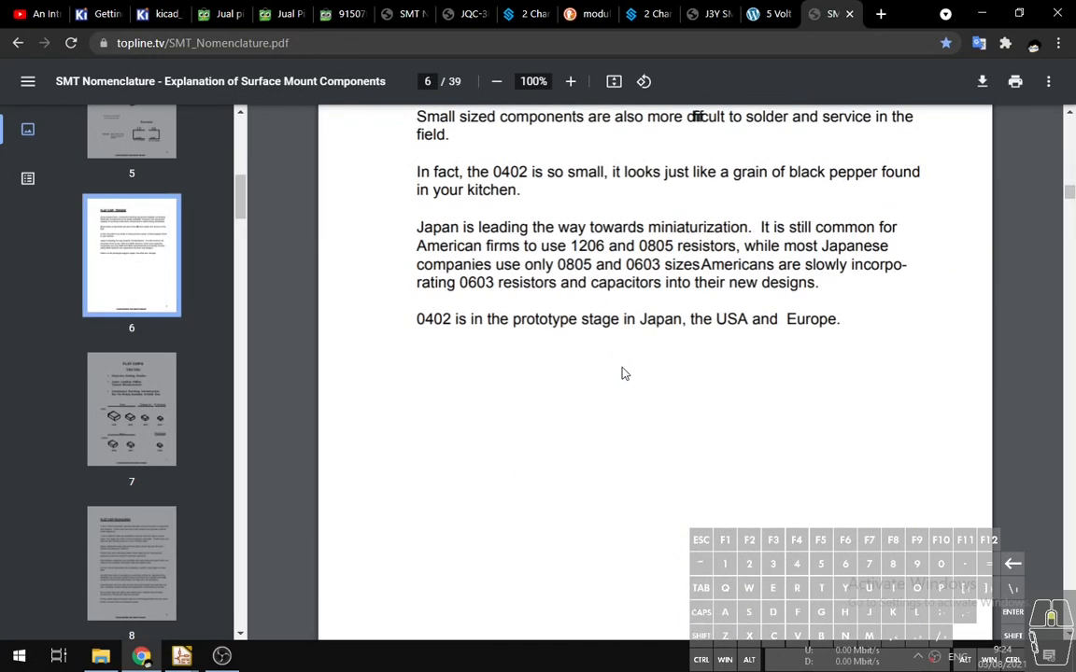
scroll(624, 373, "up", 3)
scroll(624, 372, "down", 9)
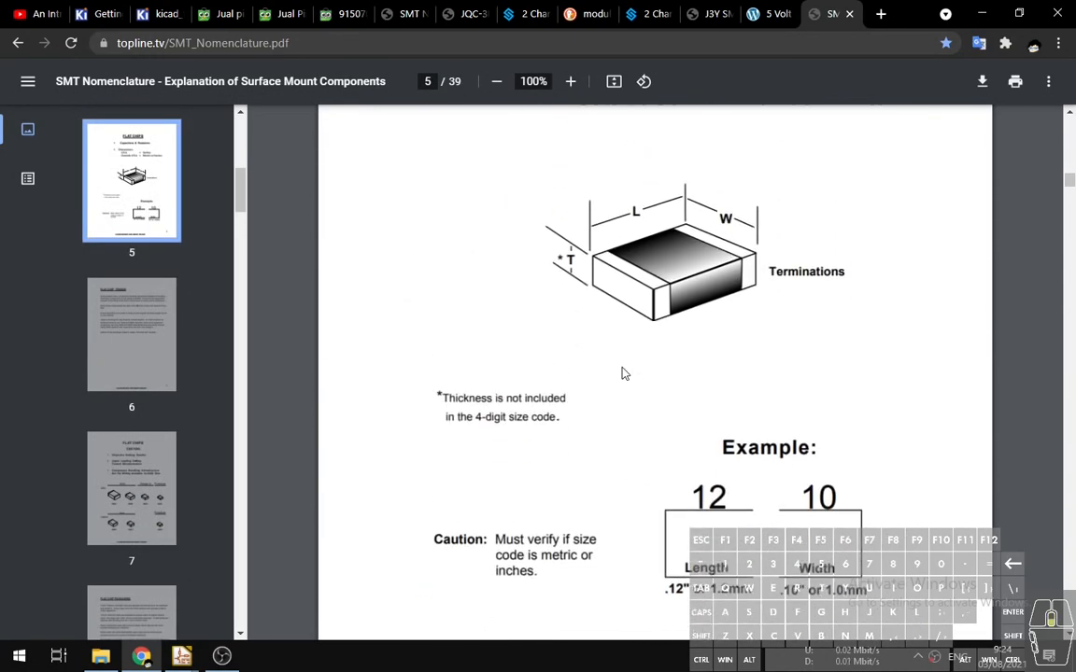
scroll(623, 373, "up", 6)
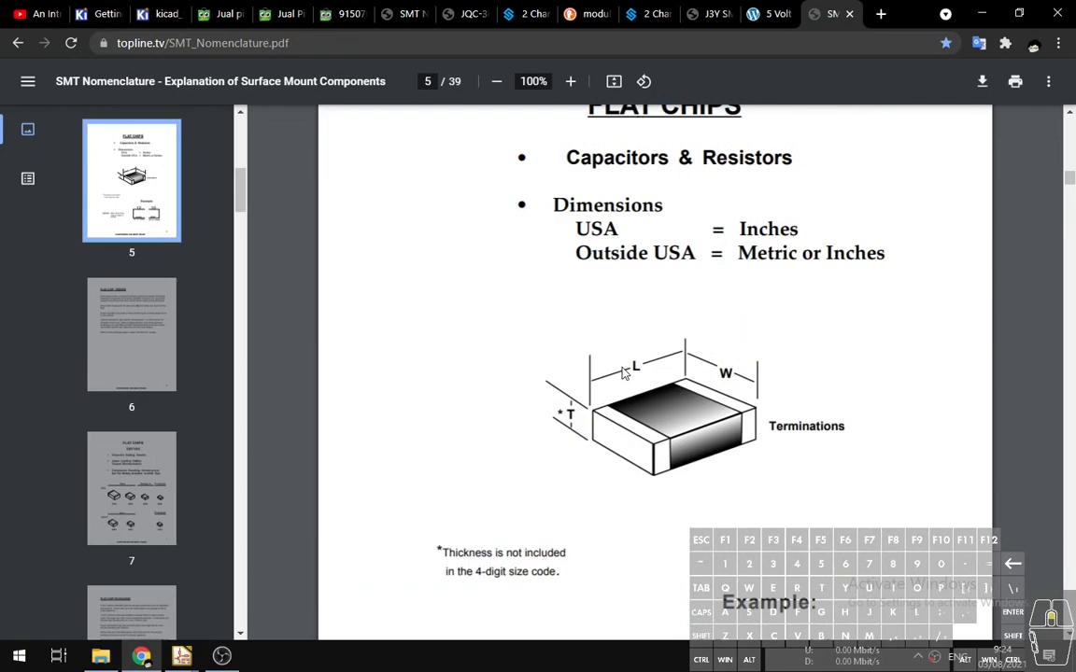
scroll(624, 372, "down", 20)
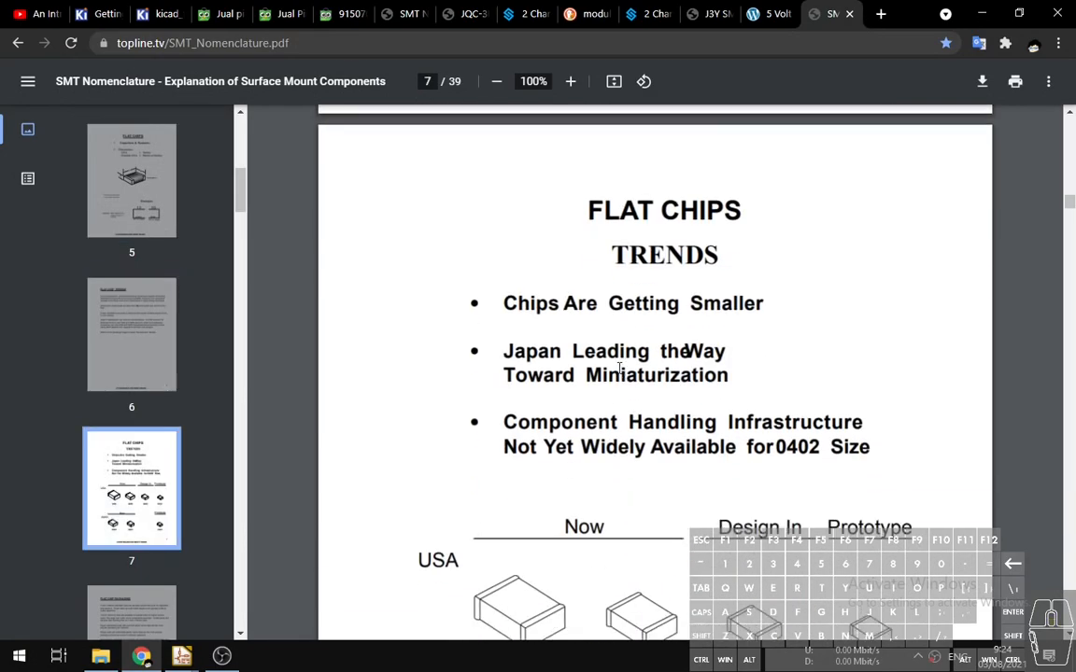
scroll(594, 421, "down", 6)
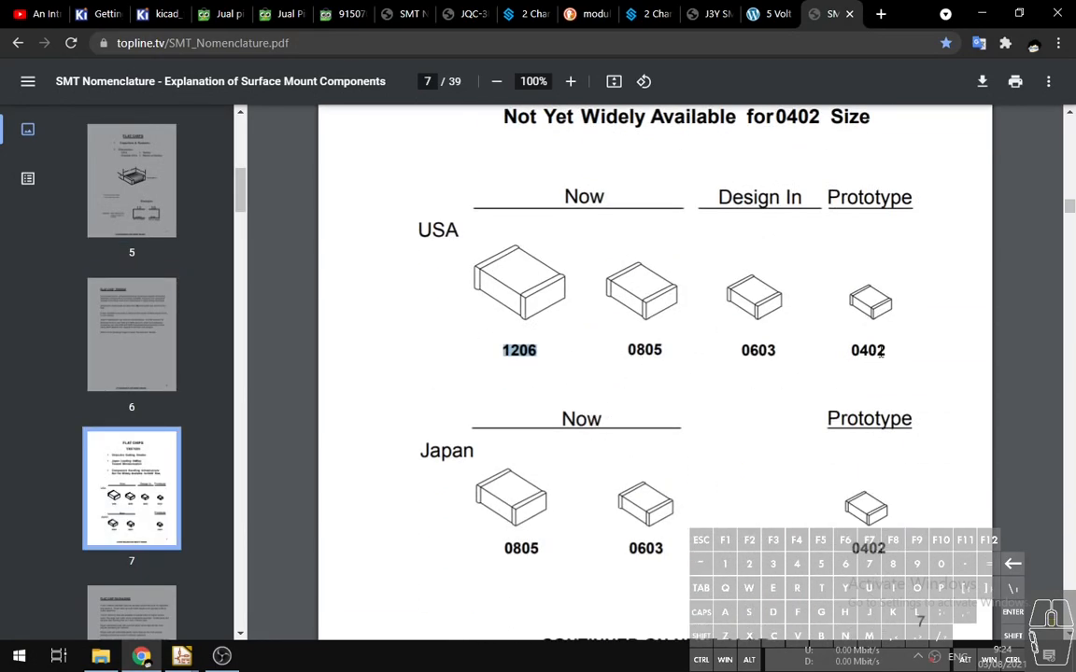
double_click(867, 350)
Examine the cylindrical MELF components page, including its drawing and the diode package sizes.
scroll(769, 427, "down", 20)
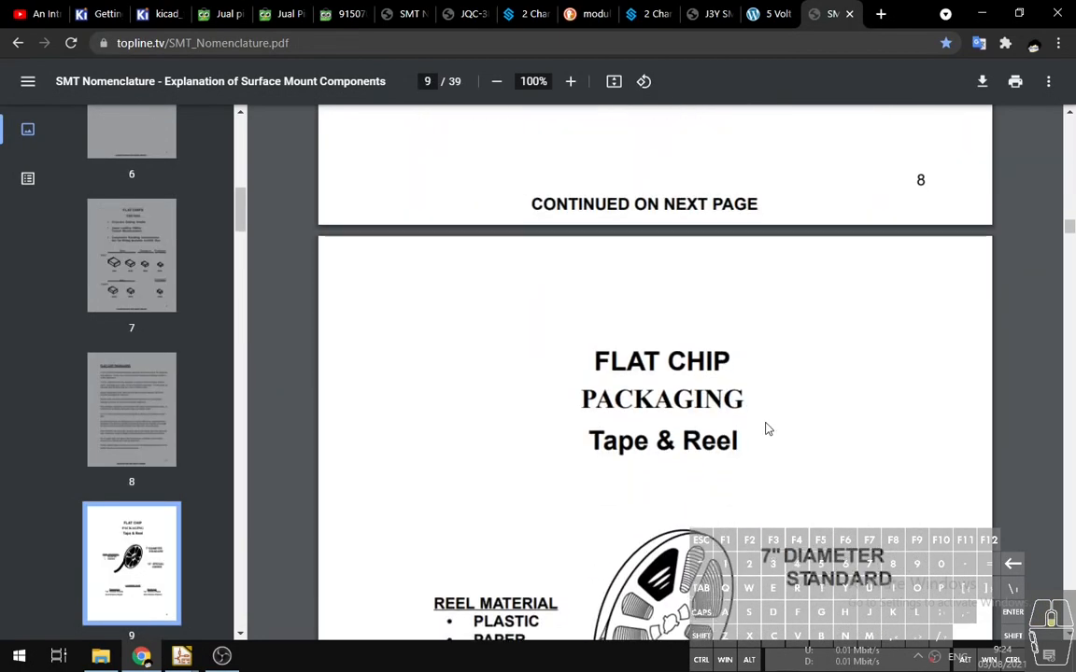
scroll(765, 428, "down", 20)
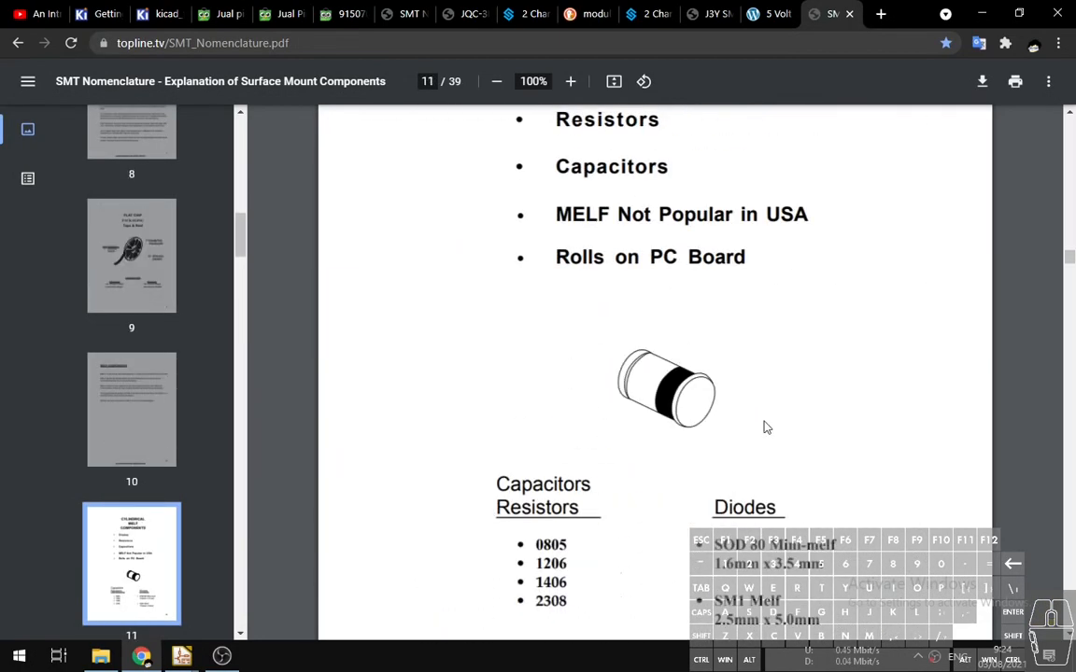
scroll(764, 428, "up", 6)
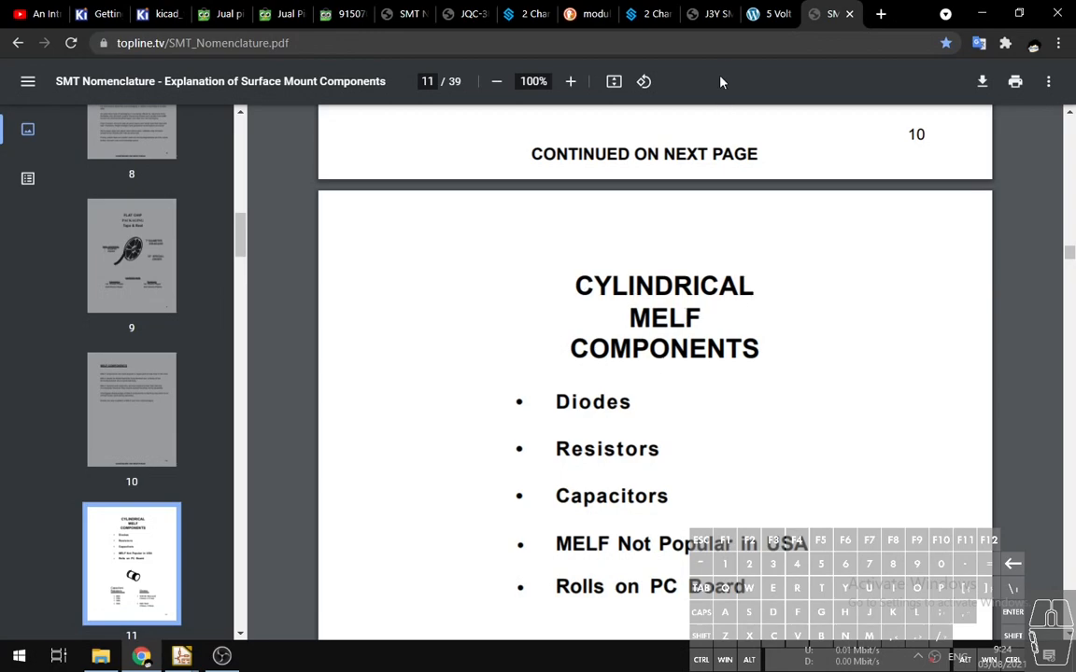
scroll(713, 369, "down", 6)
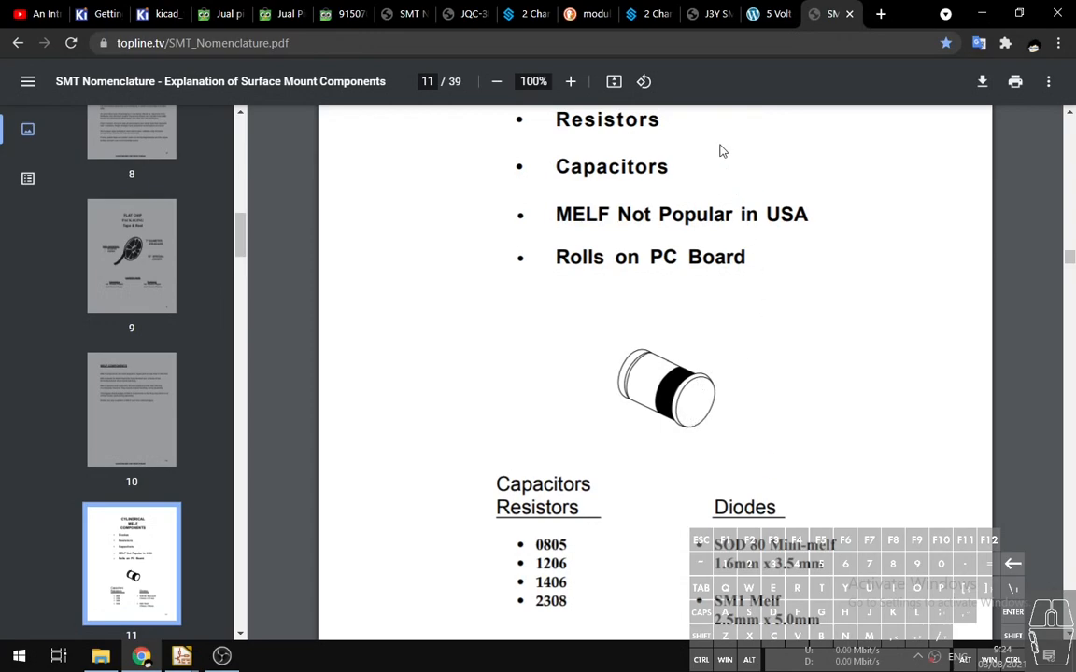
Check the diode in the 5 volt relay circuit diagram and on the SunFounder 2-channel relay module photo.
left_click(758, 23)
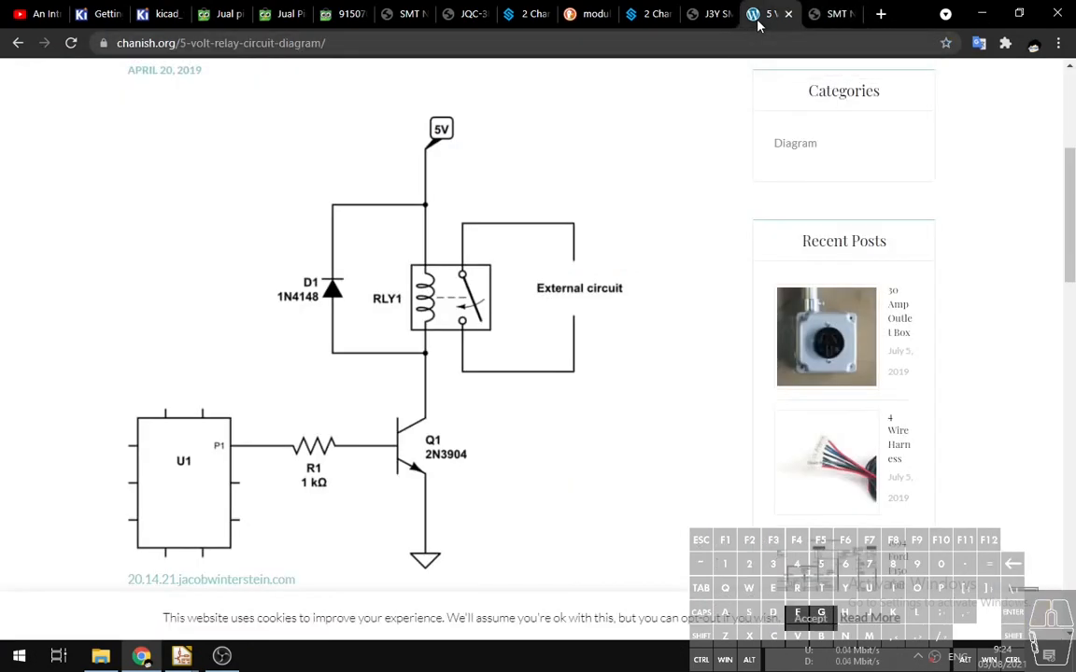
left_click(673, 15)
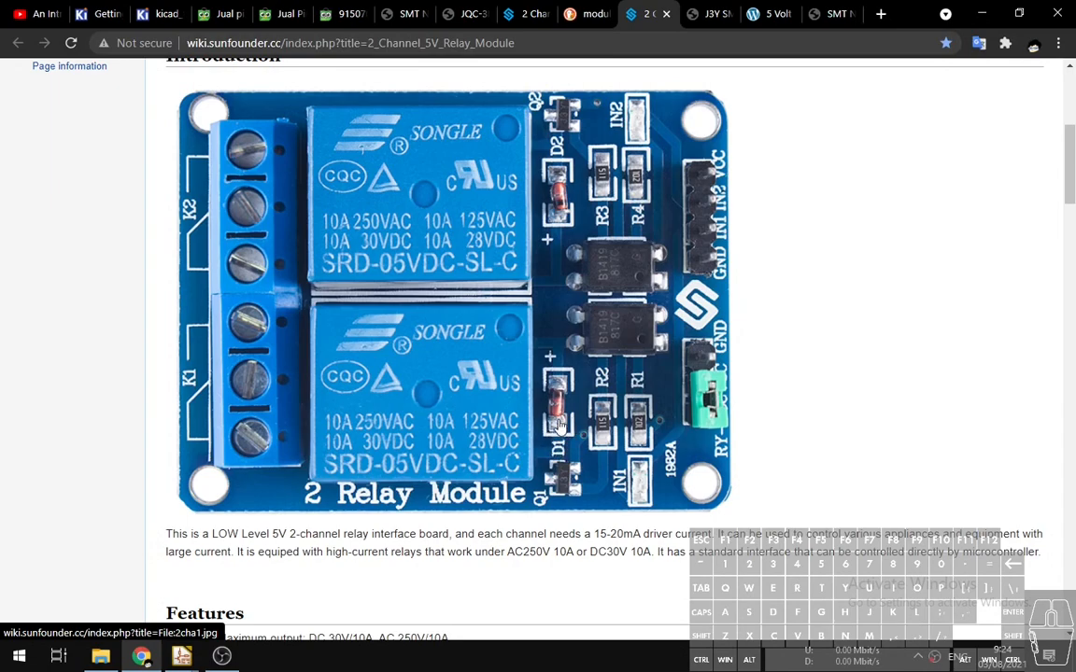
Examine the cylindrical MELF components page of the SMT Nomenclature PDF and highlight the Mini-melf and SM1 Melf diode packages.
left_click(832, 15)
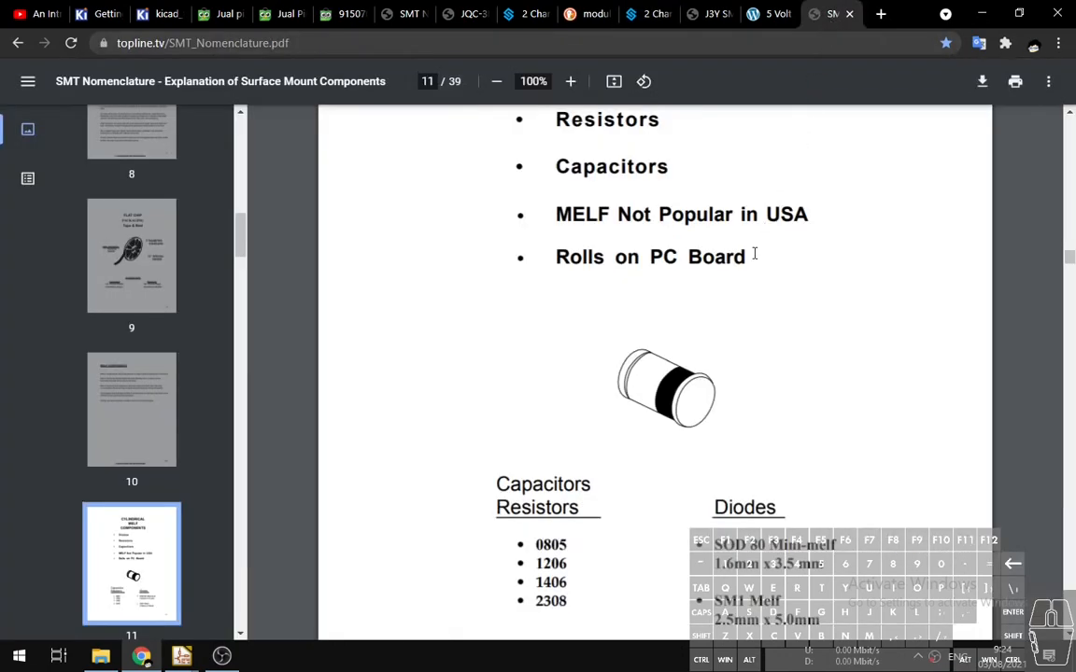
scroll(713, 294, "up", 4)
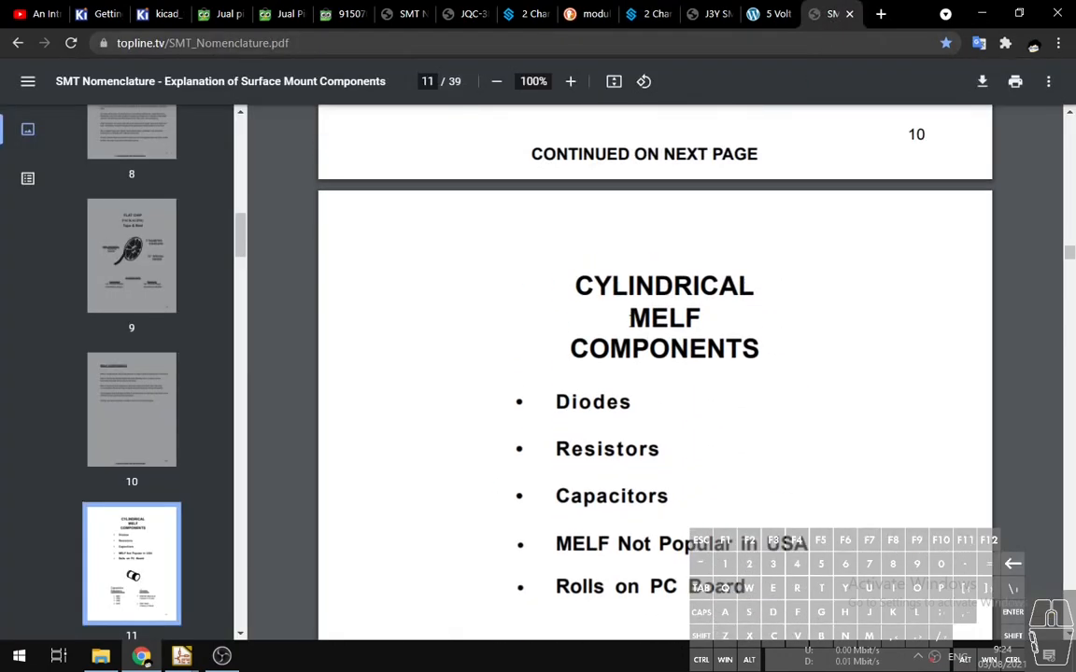
scroll(644, 304, "down", 2)
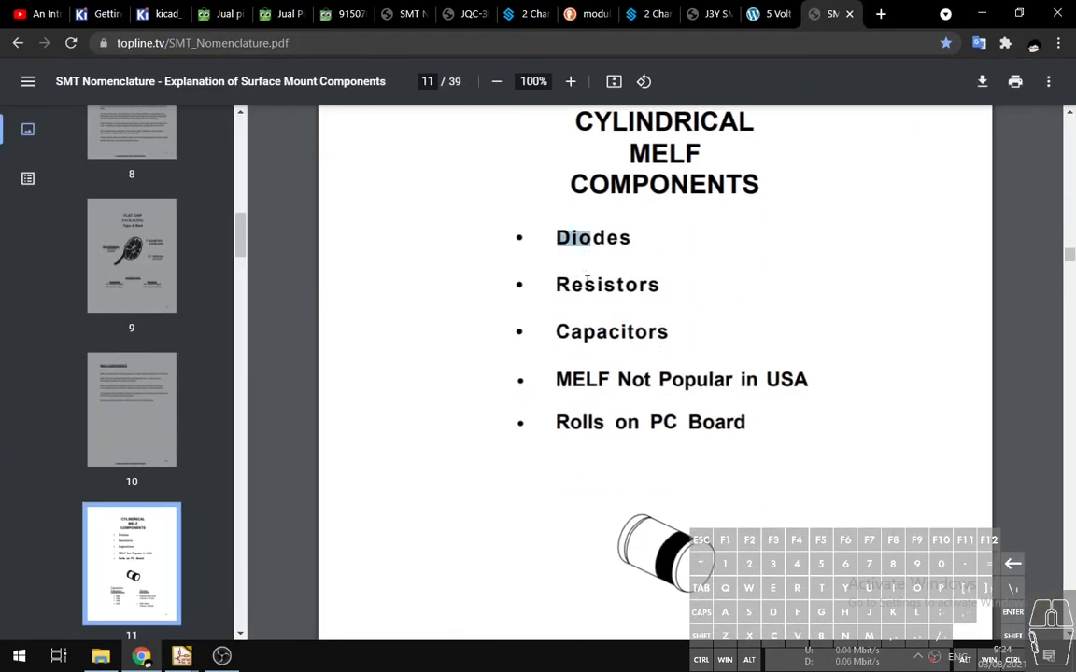
left_click_drag(587, 327, 589, 363)
scroll(680, 415, "down", 4)
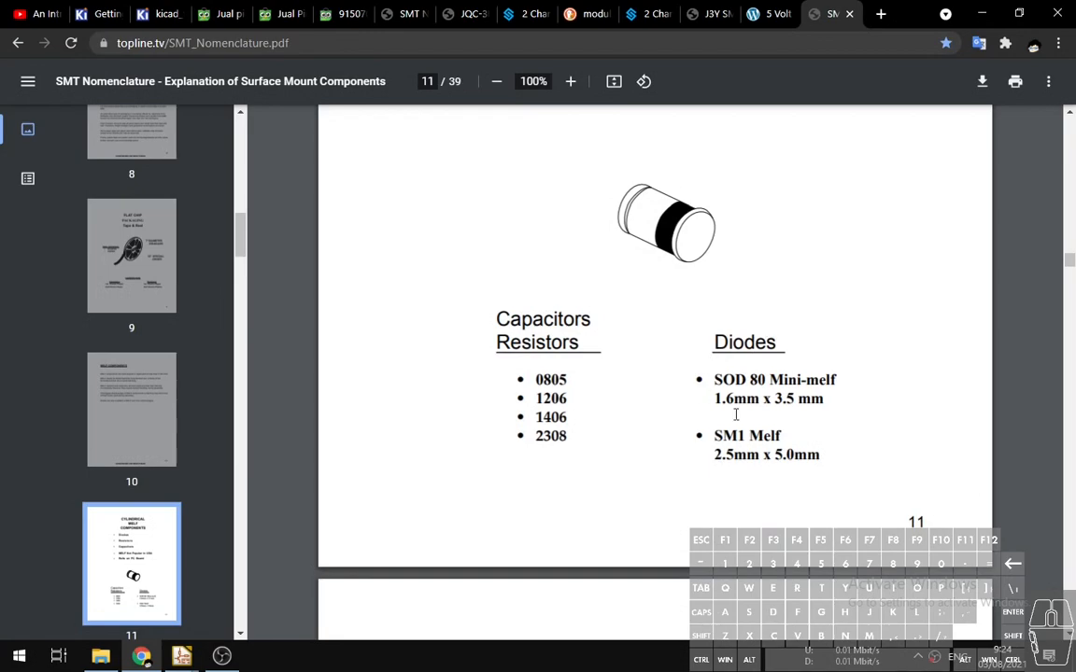
left_click_drag(769, 379, 842, 382)
left_click_drag(783, 436, 708, 437)
scroll(708, 436, "down", 4)
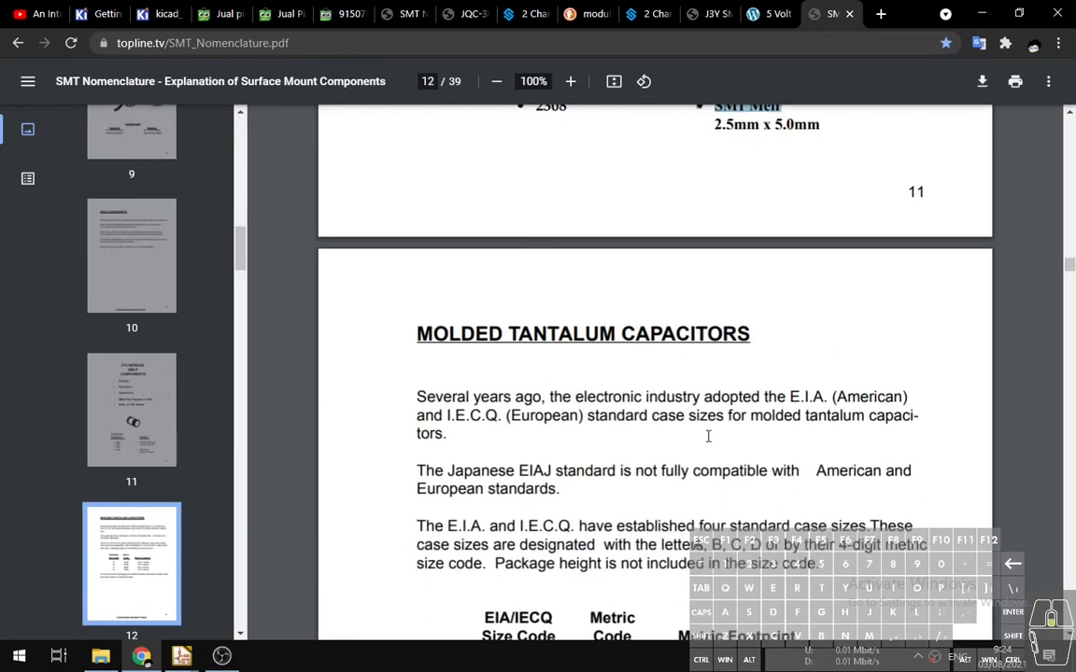
scroll(708, 436, "down", 6)
scroll(706, 436, "up", 12)
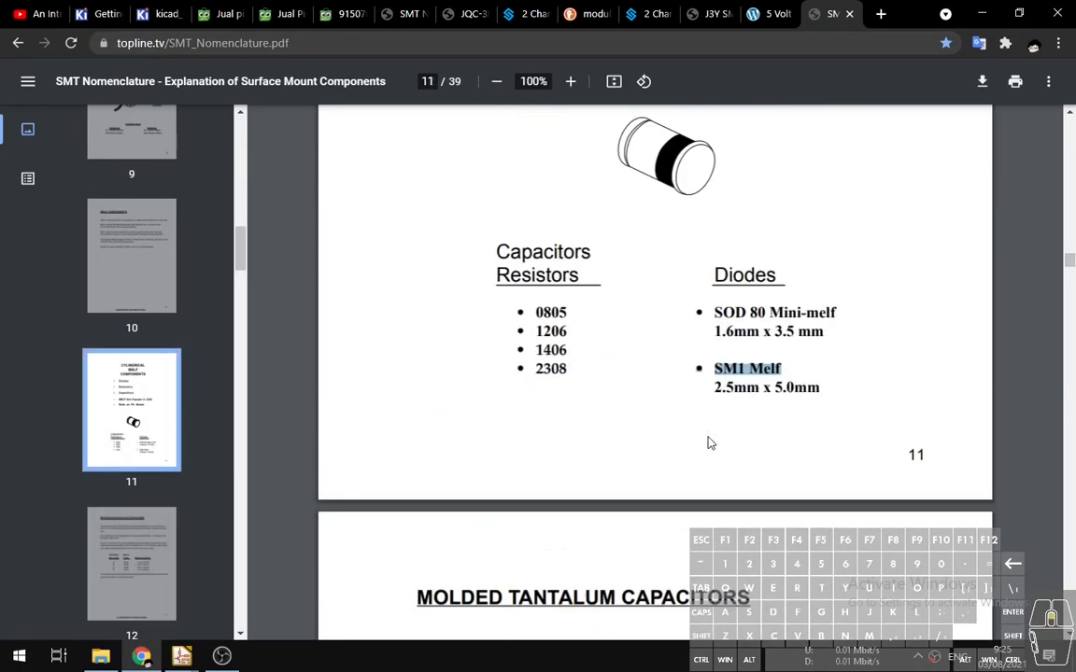
Switch to KiCad's Footprint Library Browser and select the D_MELF footprint in the Diode_SMD library.
mouse_move(181, 657)
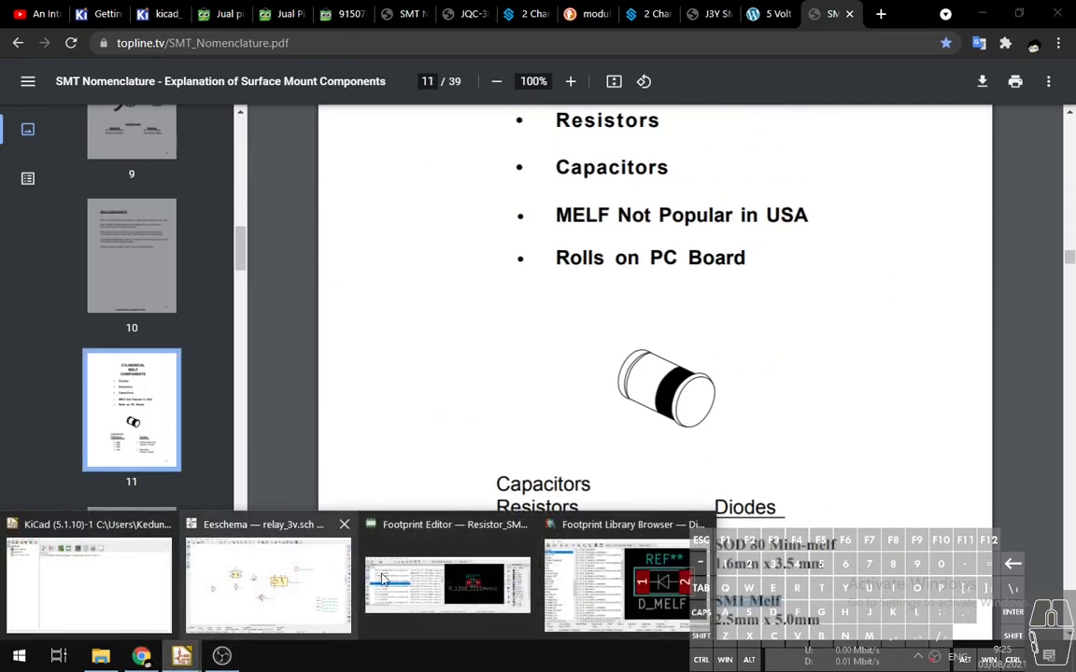
left_click(458, 603)
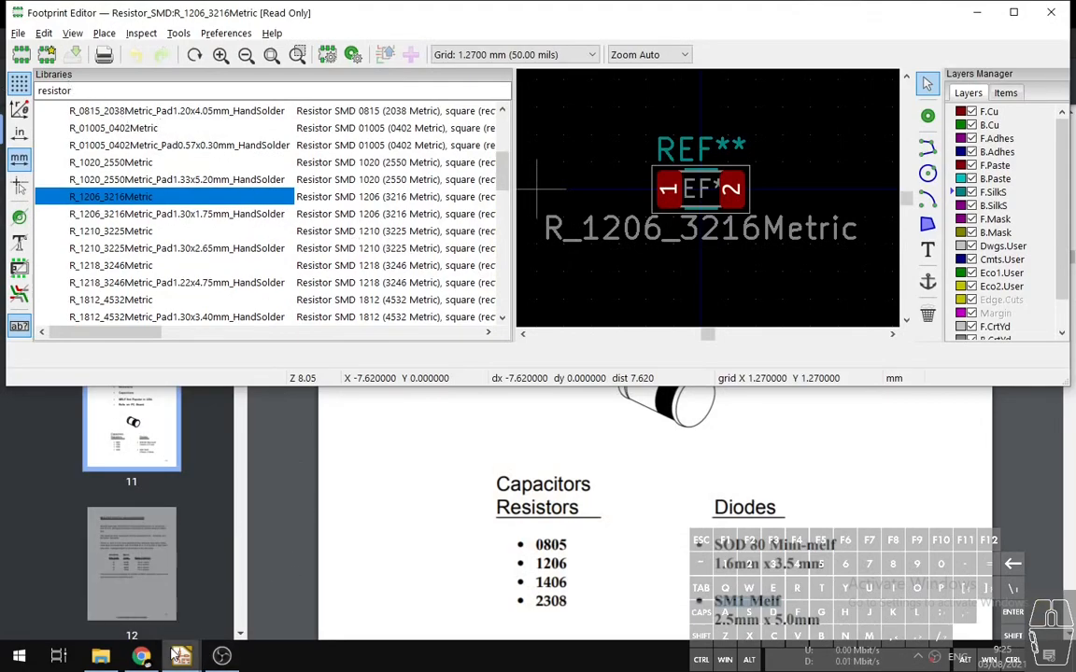
mouse_move(181, 657)
left_click(613, 571)
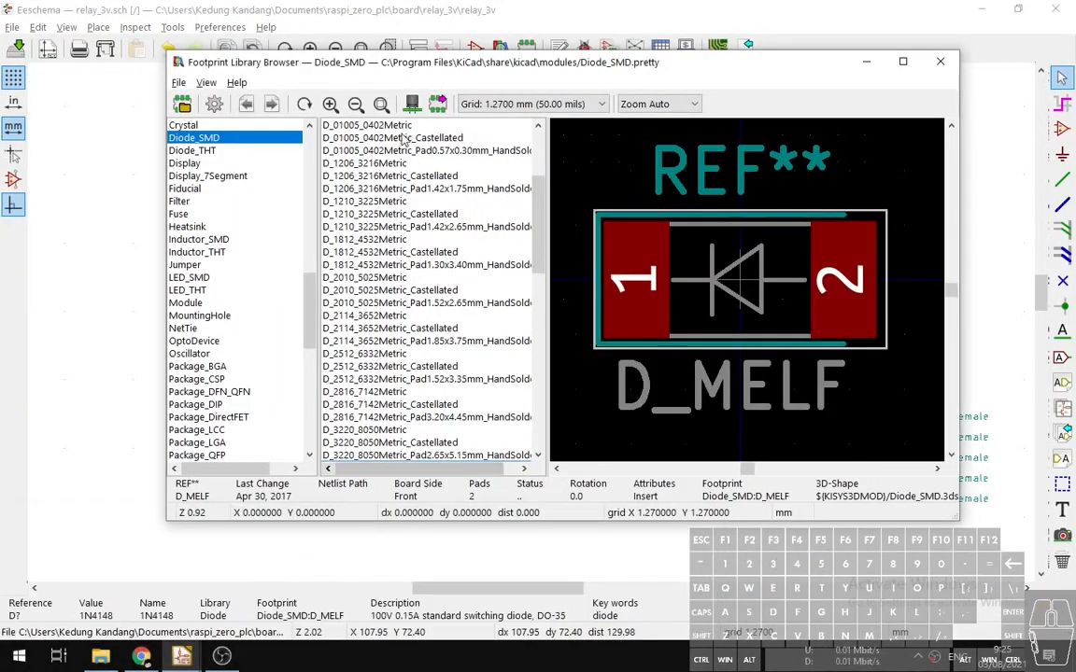
left_click(419, 329)
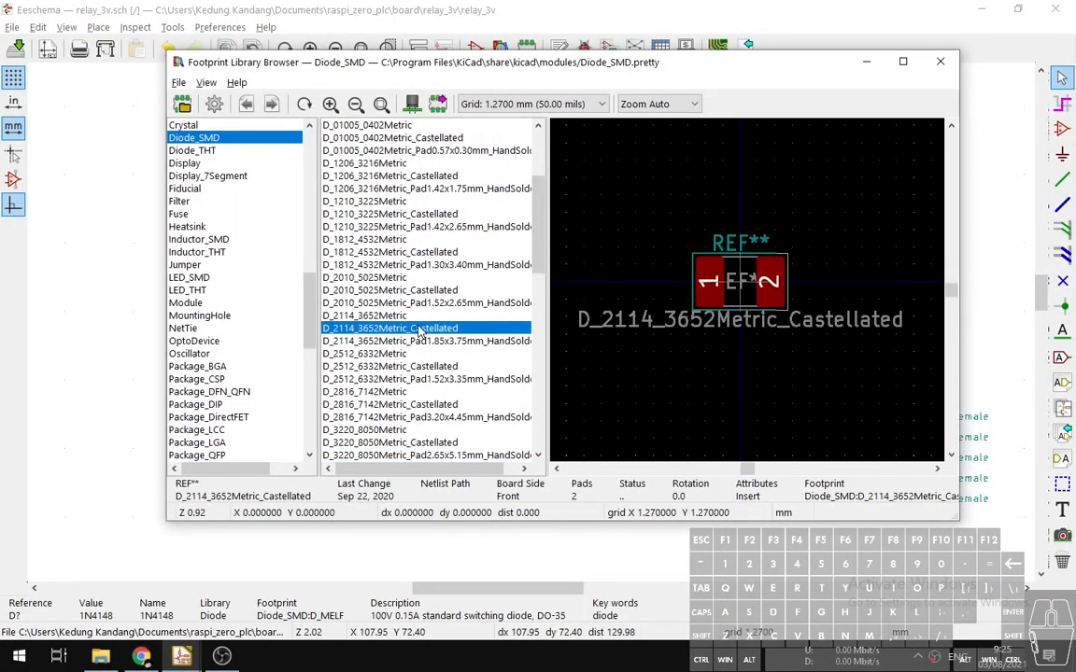
scroll(420, 332, "up", 4)
scroll(420, 333, "down", 12)
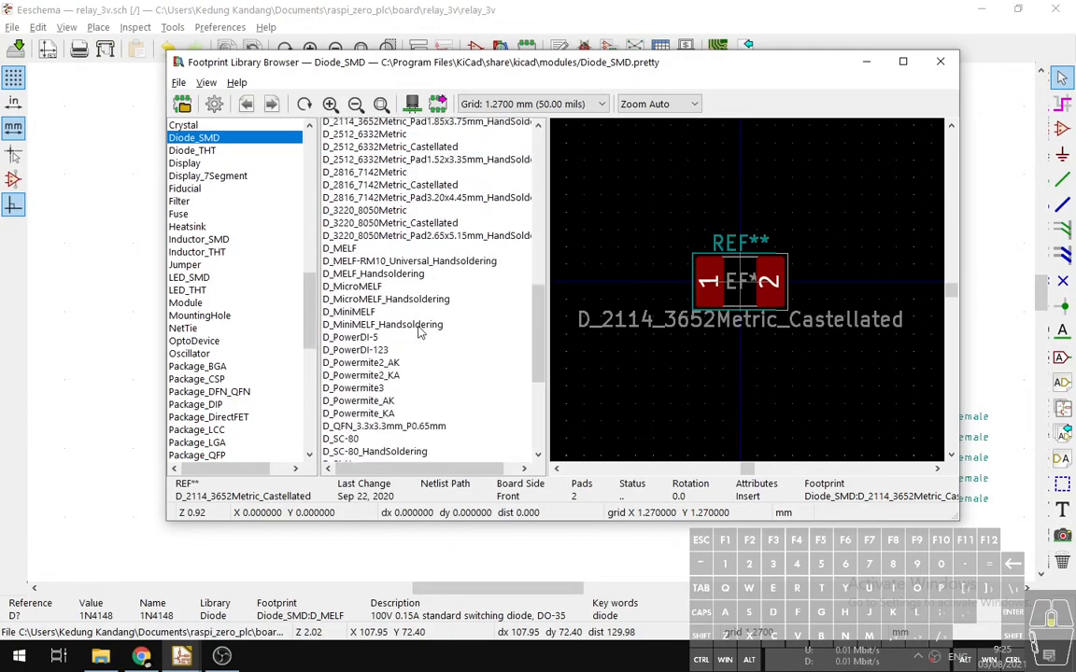
left_click(344, 164)
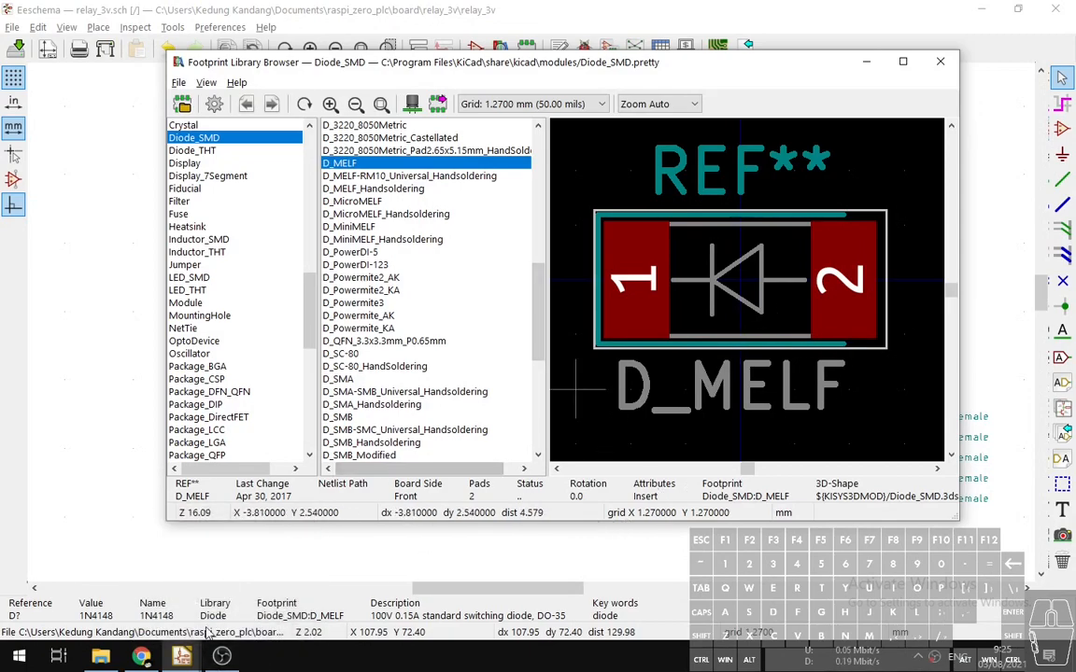
Return to the SMT Nomenclature PDF in Chrome and highlight the SM1 Melf diode dimensions on page 11.
mouse_move(178, 658)
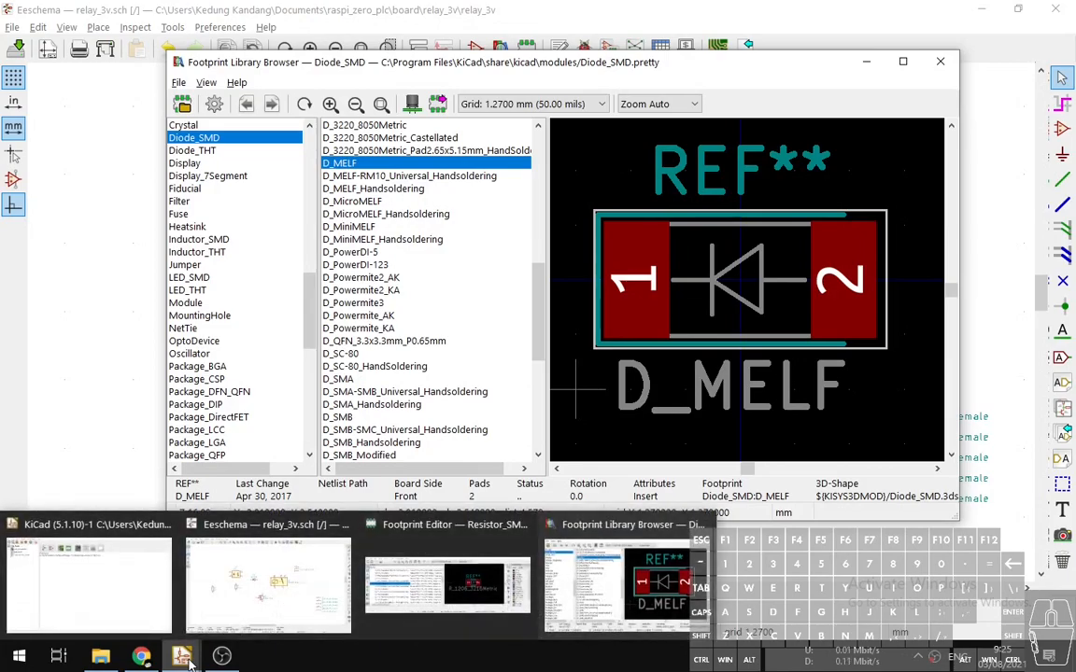
left_click(140, 658)
scroll(567, 475, "down", 5)
scroll(576, 469, "up", 7)
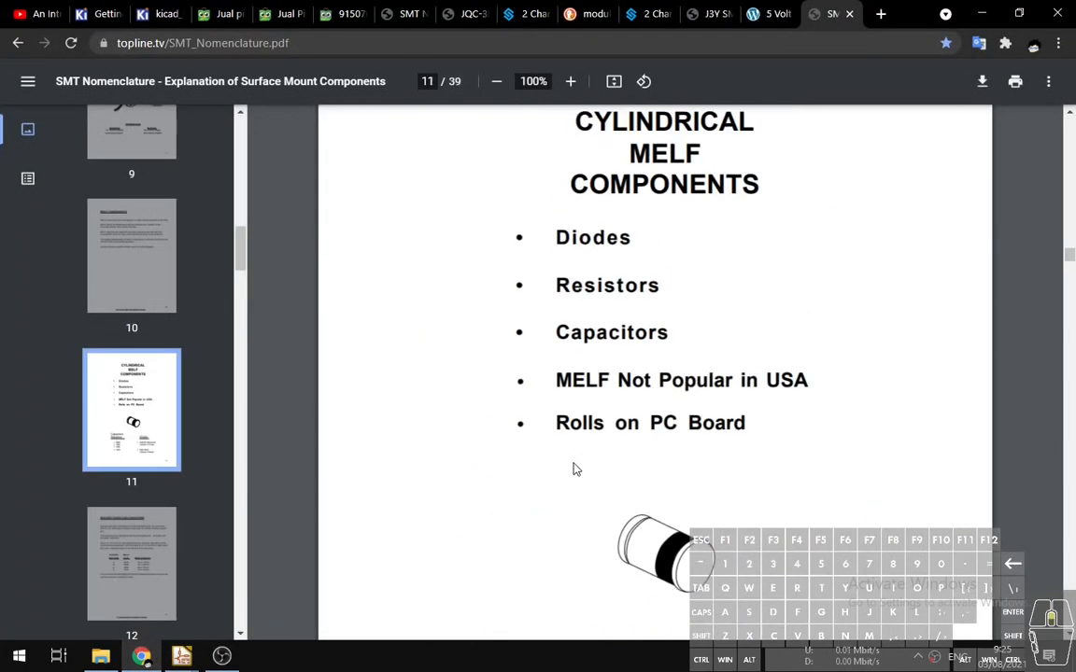
scroll(576, 470, "up", 5)
scroll(575, 470, "down", 15)
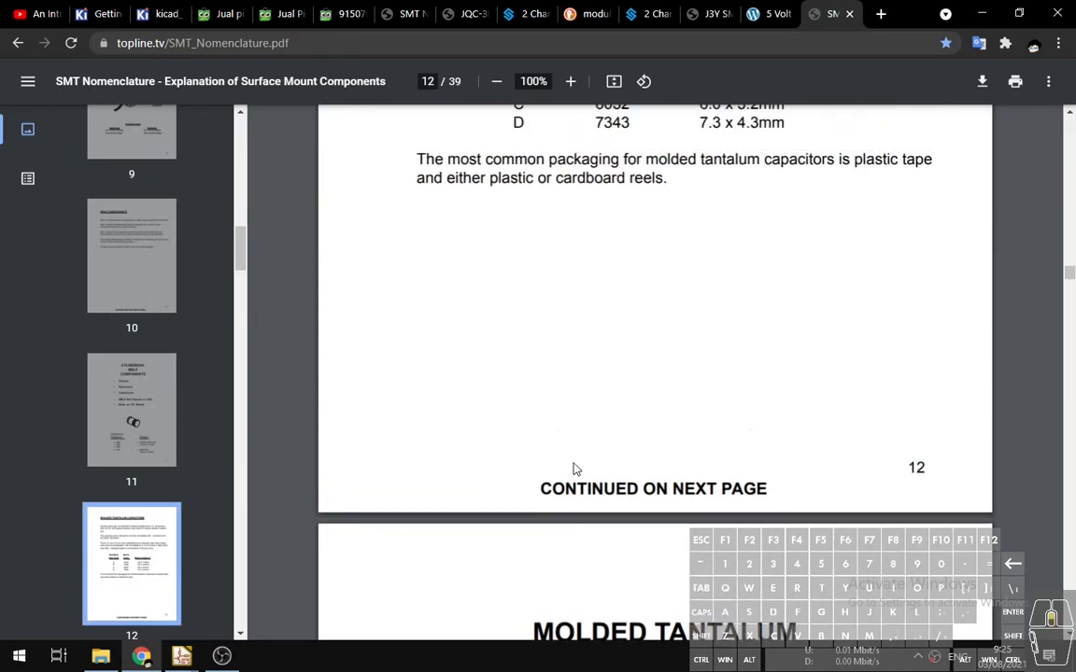
scroll(575, 470, "up", 15)
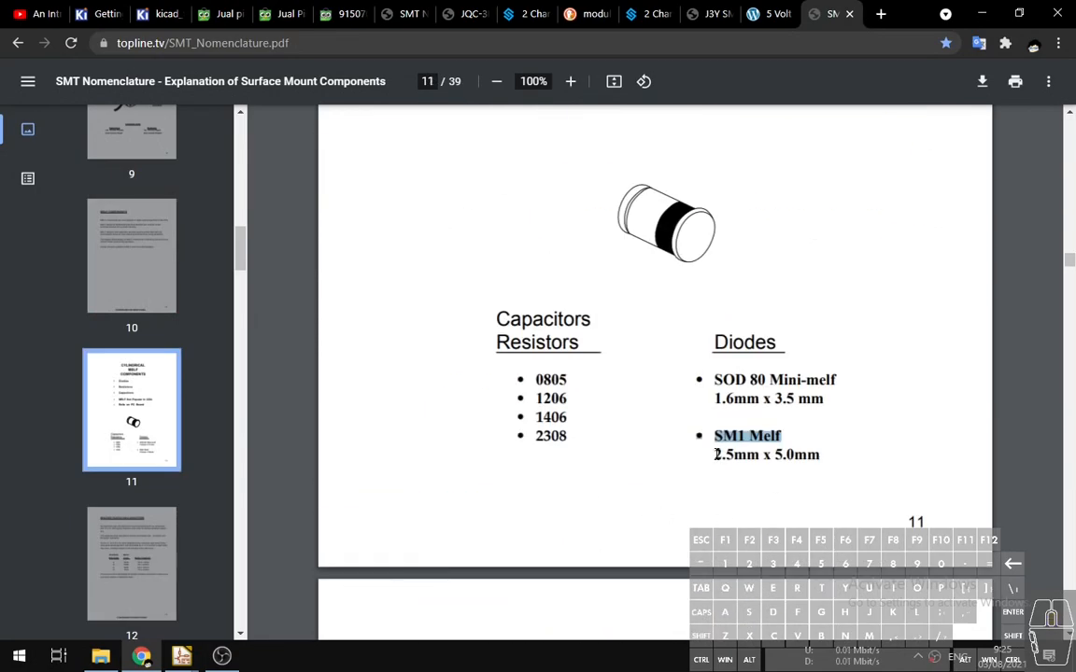
left_click_drag(715, 455, 831, 456)
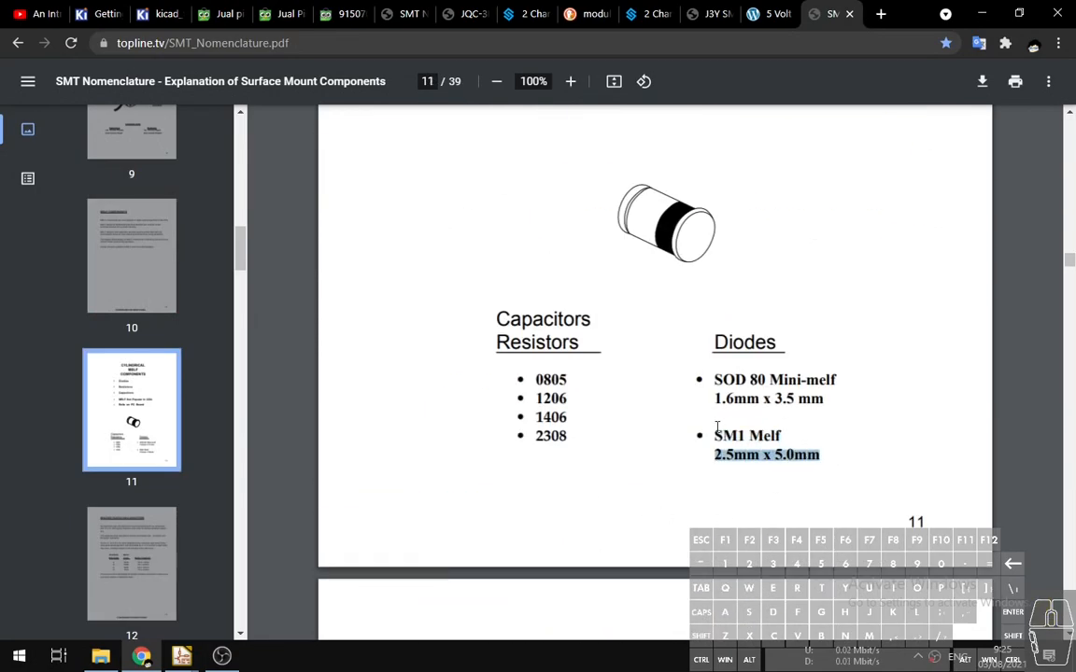
left_click(781, 455)
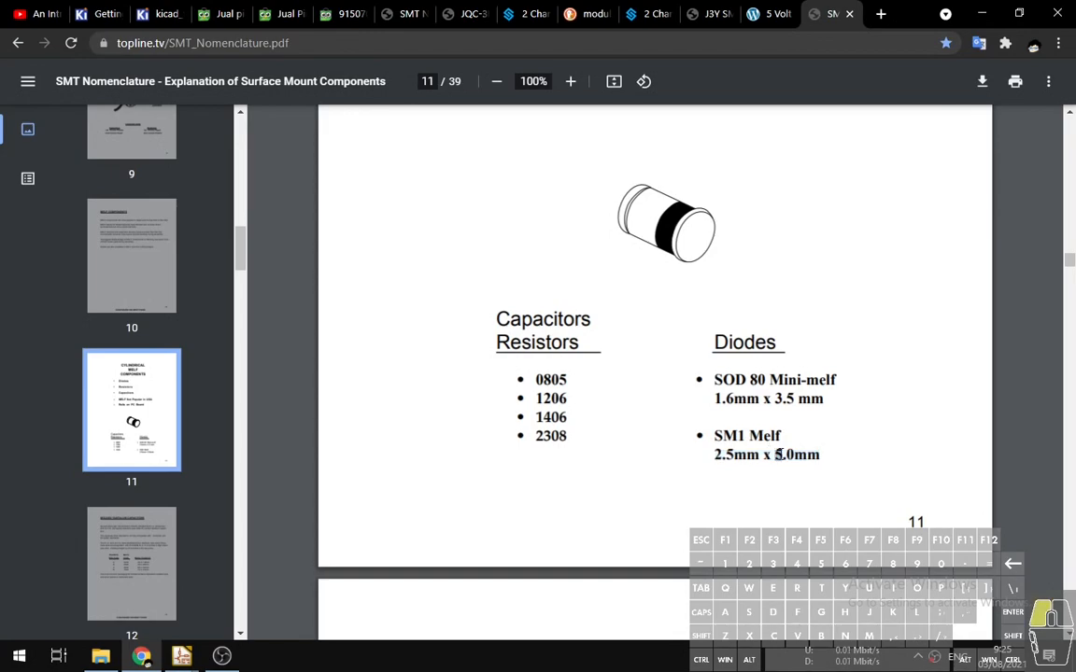
Switch back to KiCad, assign the Diode_SMD:D_MELF footprint to the 1N4148 diode and accept its symbol properties.
key("alt+Tab")
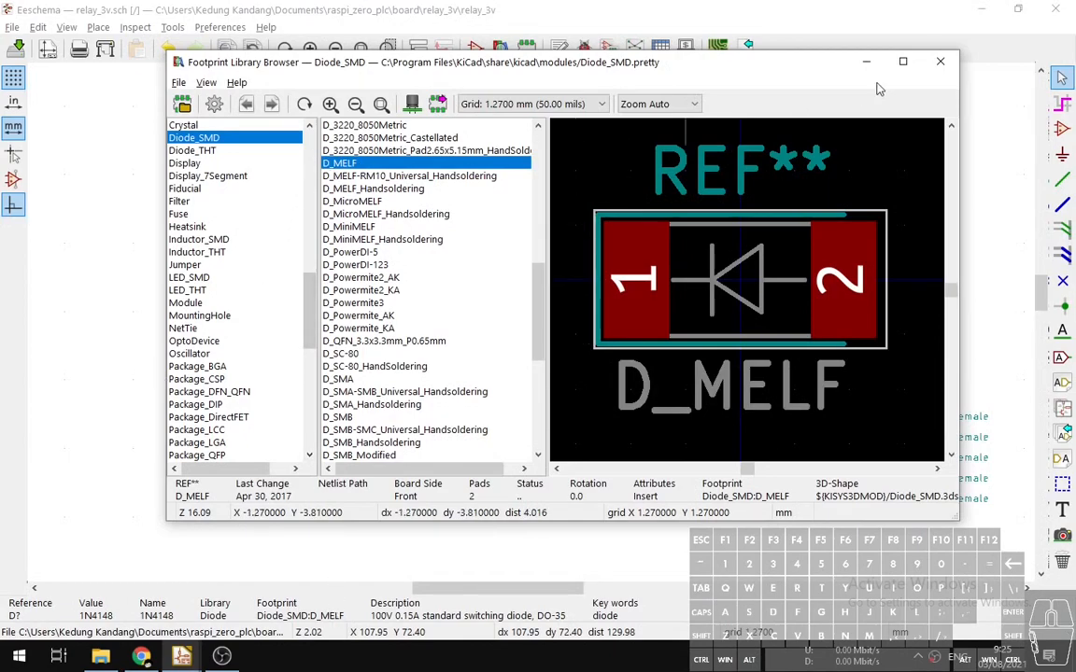
double_click(369, 165)
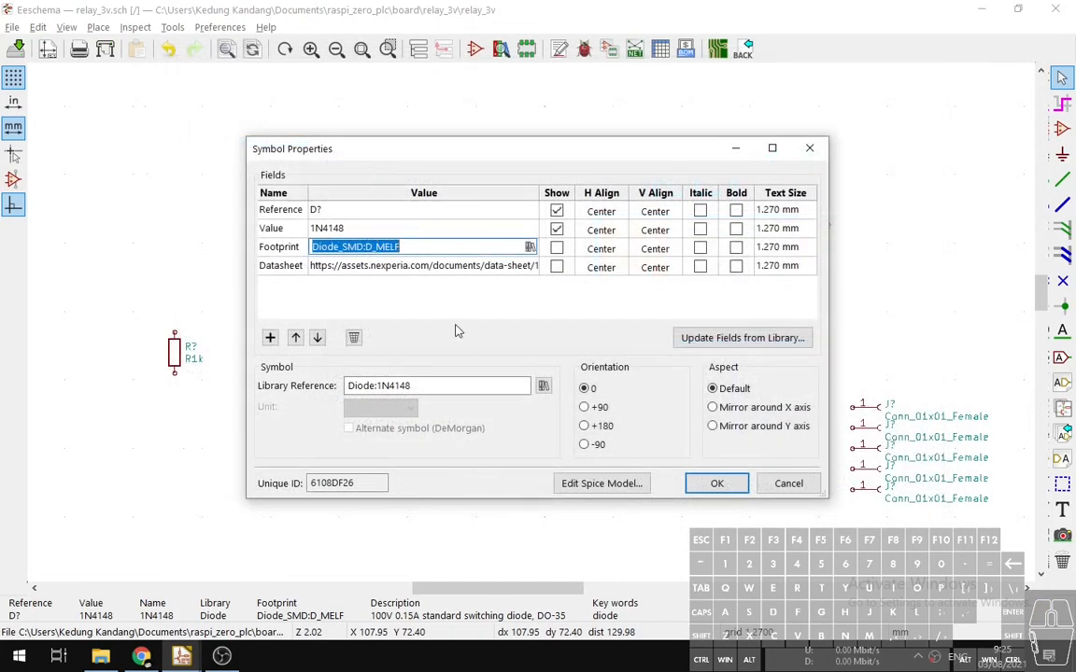
left_click(717, 483)
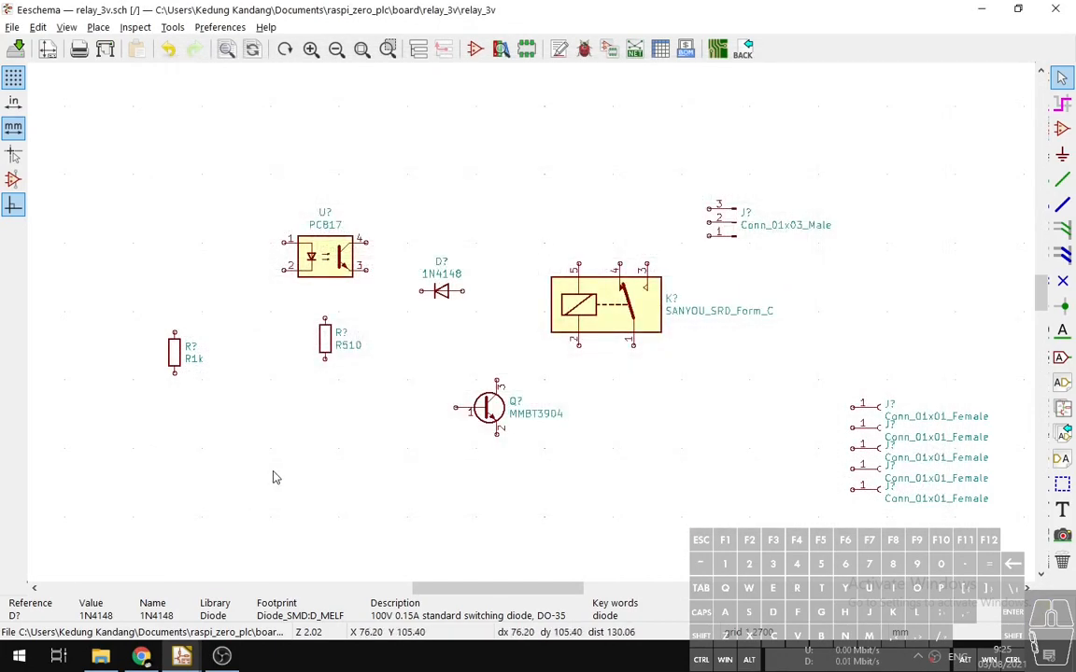
Switch to Chrome and inspect the SunFounder 2-channel relay module photo, glancing at the J3Y SMD transistor datasheet page.
key("alt+Tab")
left_click(391, 347)
left_click(654, 13)
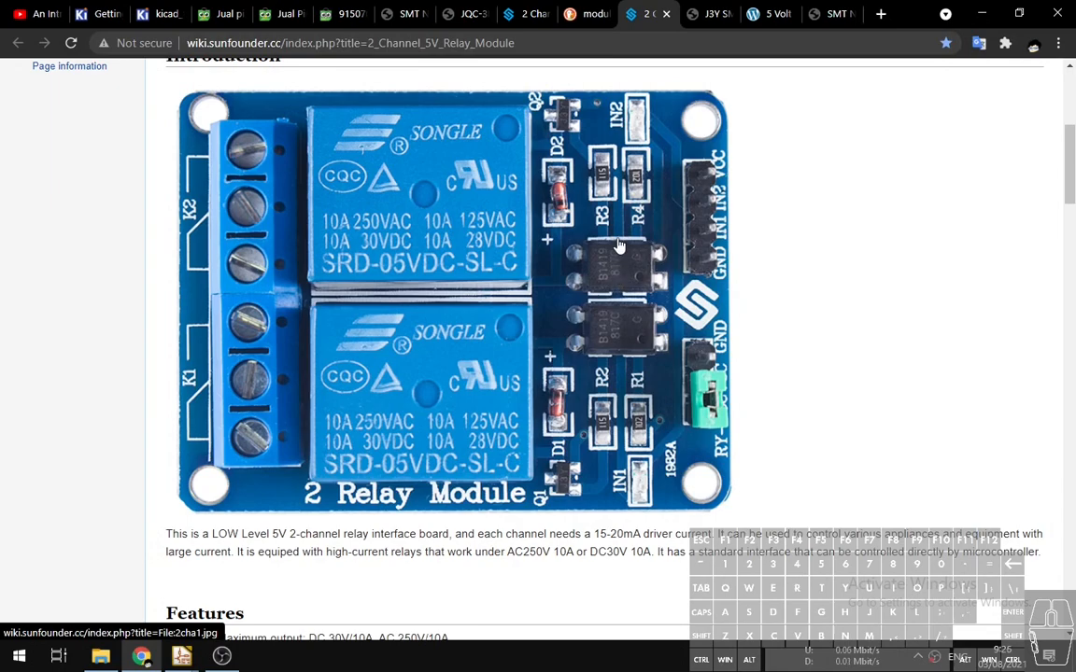
left_click(712, 14)
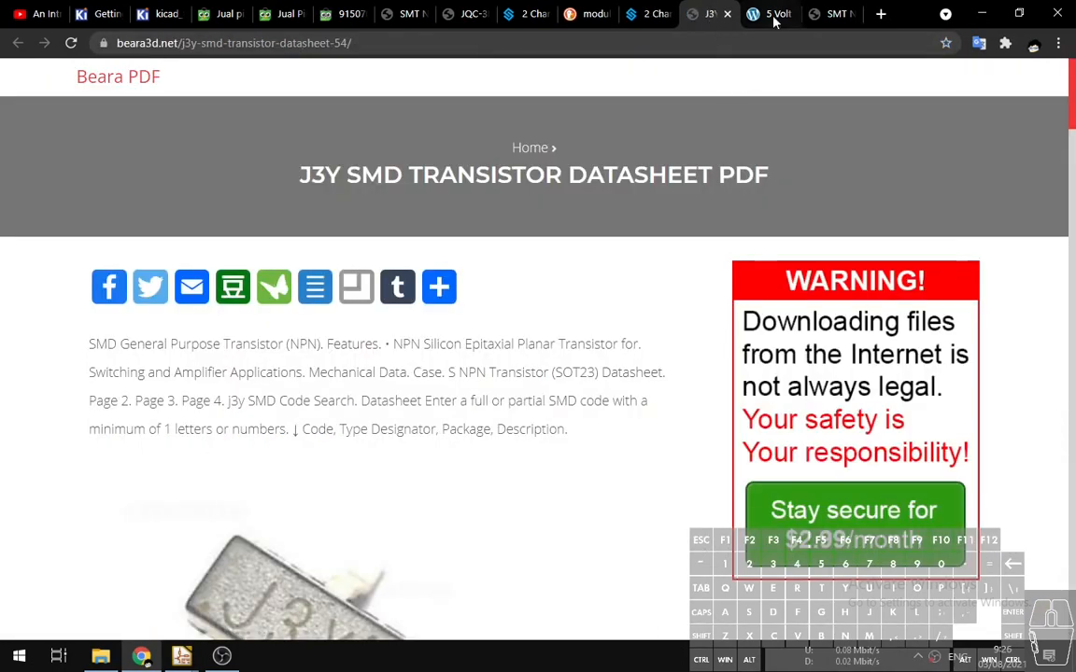
left_click(659, 15)
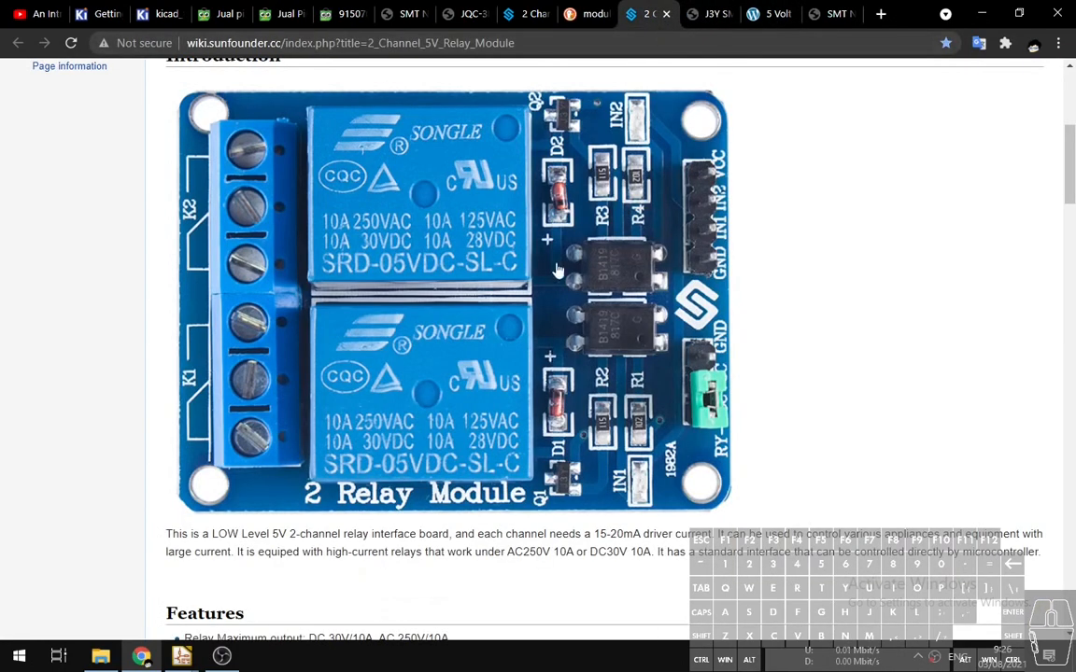
In the KiCad schematic, search the symbol chooser for 817 and check the footprint of the PC817 optocoupler in the Isolator library.
key("alt+Tab")
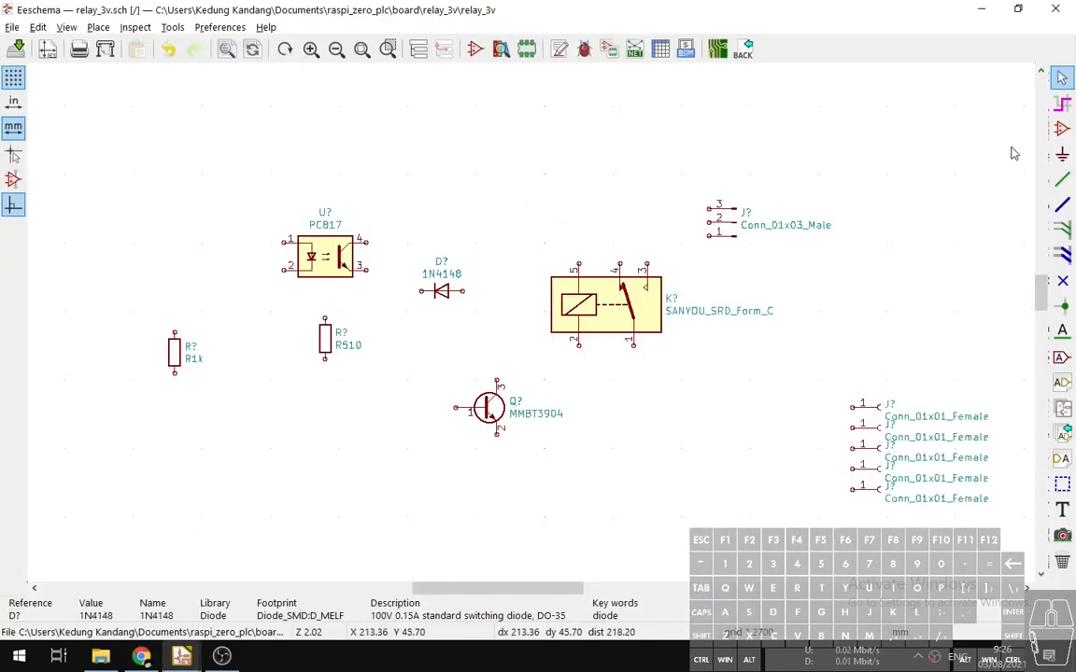
key("a")
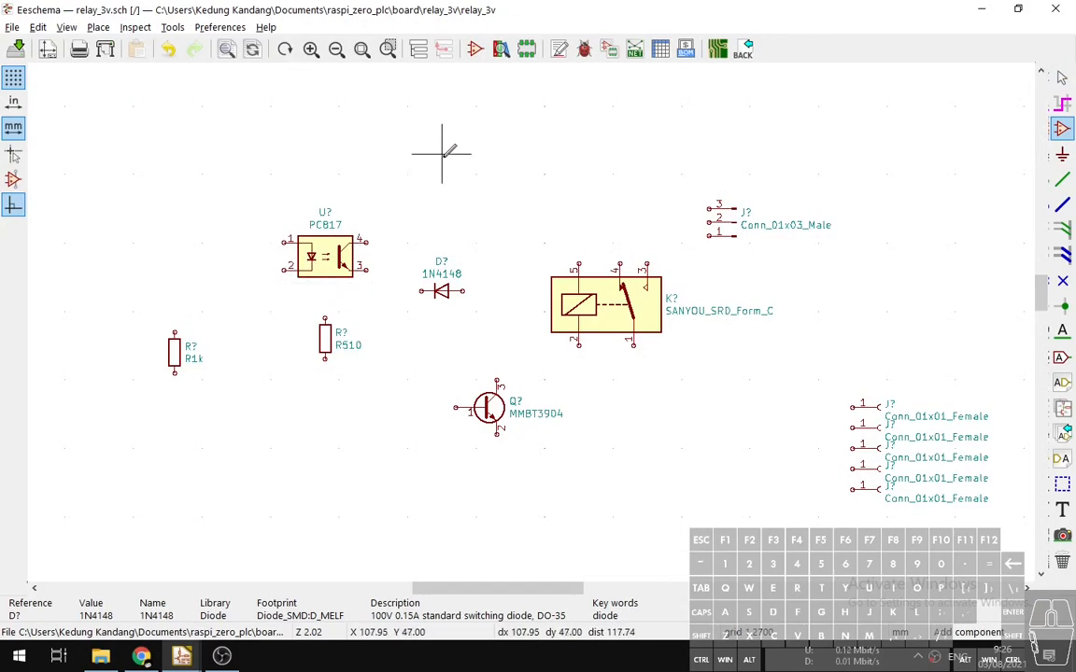
left_click(462, 341)
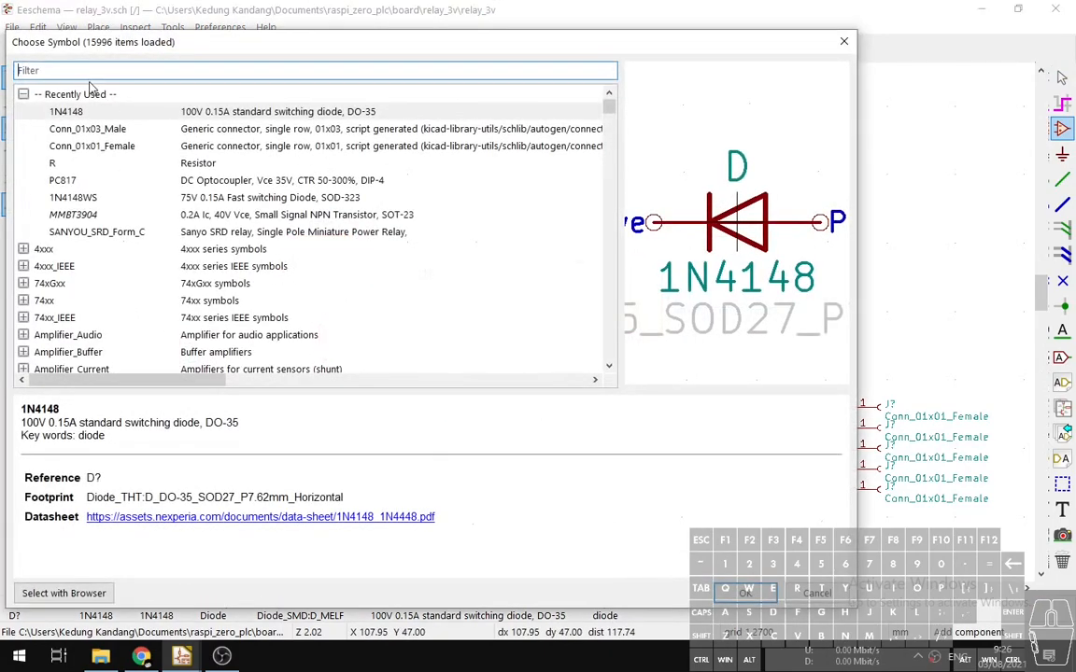
type("817")
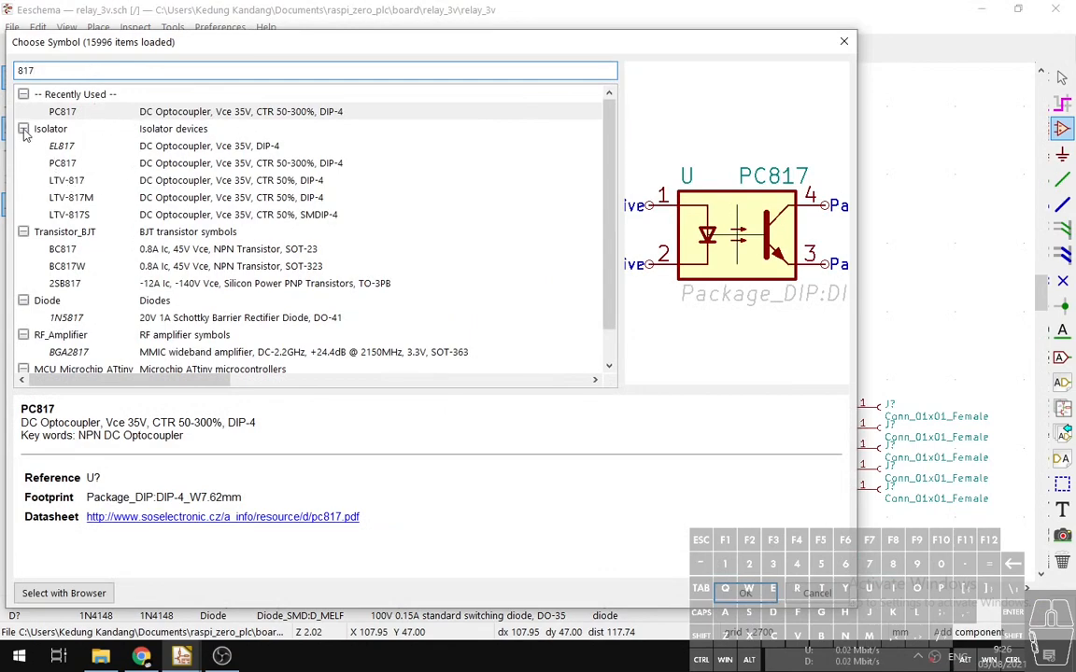
left_click(24, 94)
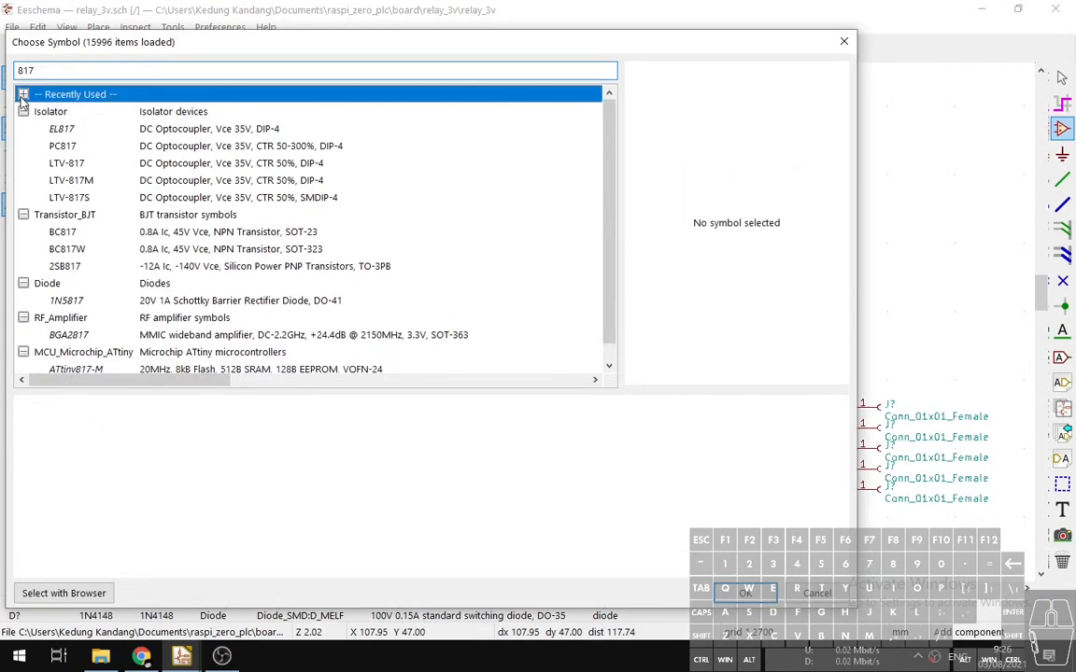
left_click(63, 147)
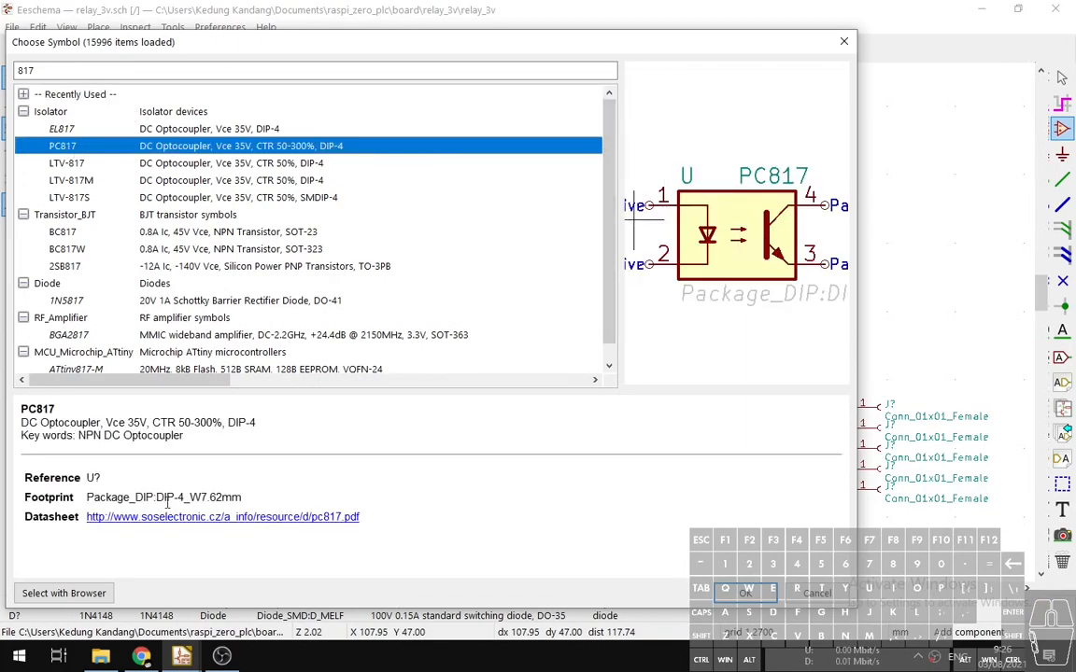
double_click(445, 144)
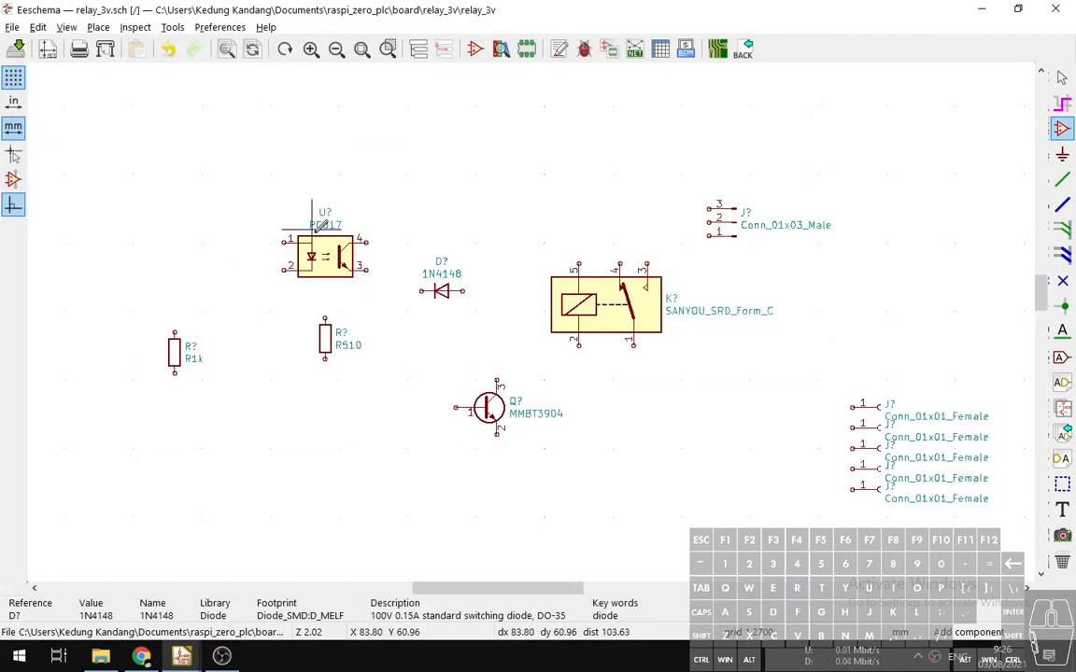
Compare the connectors on the SunFounder relay module photo in Chrome with the Tokopedia listings for male pin headers.
key("alt+Tab")
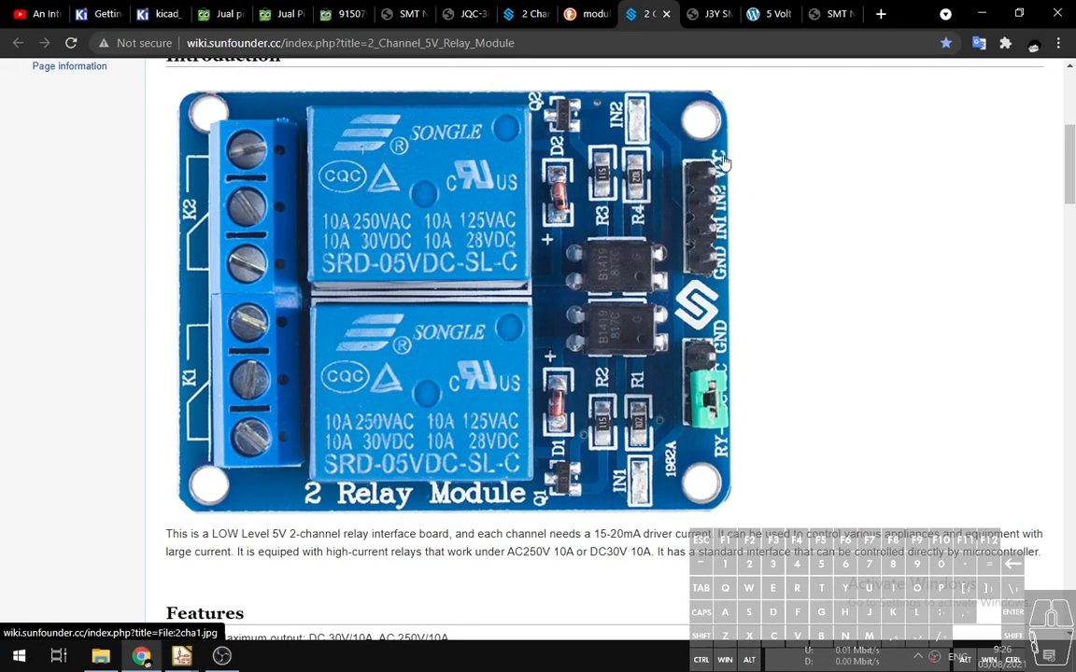
left_click(203, 17)
scroll(383, 308, "up", 3)
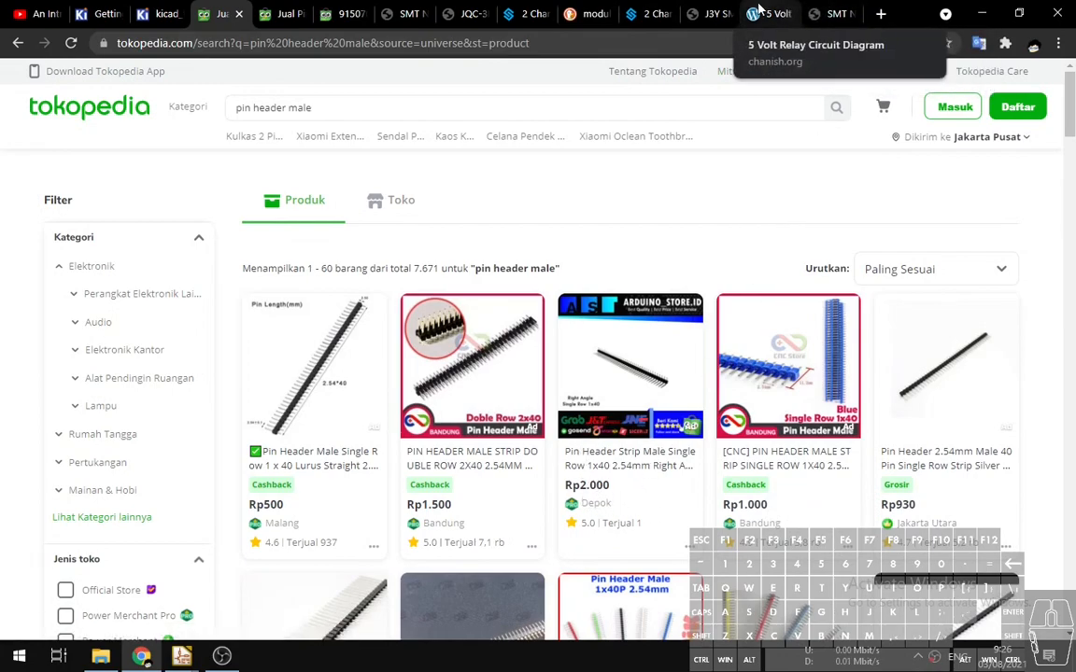
left_click(647, 13)
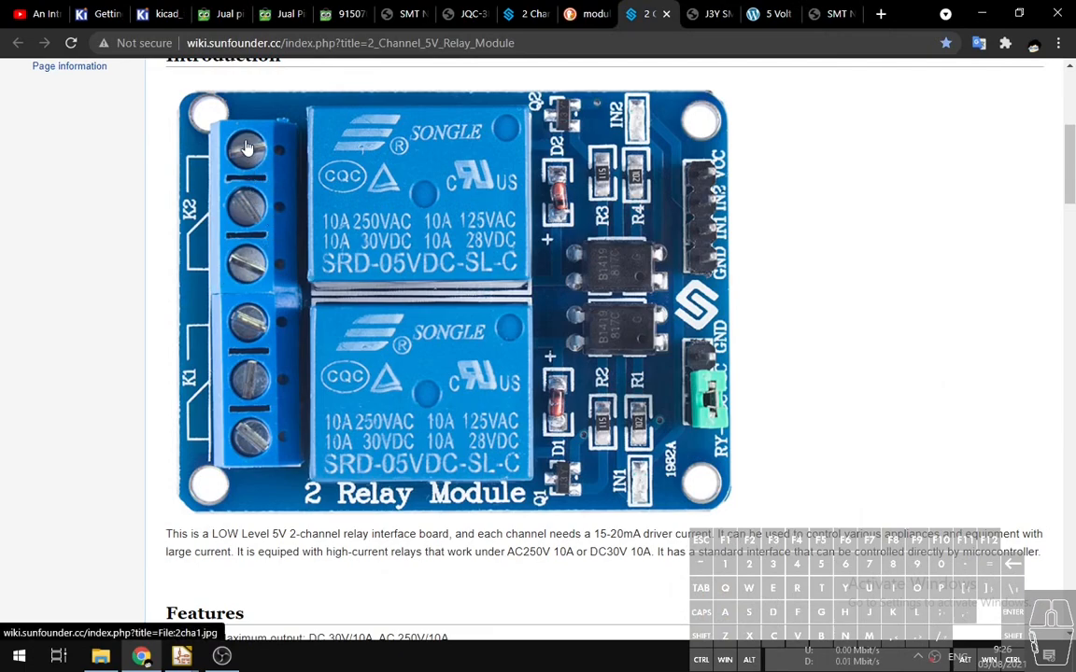
left_click(224, 15)
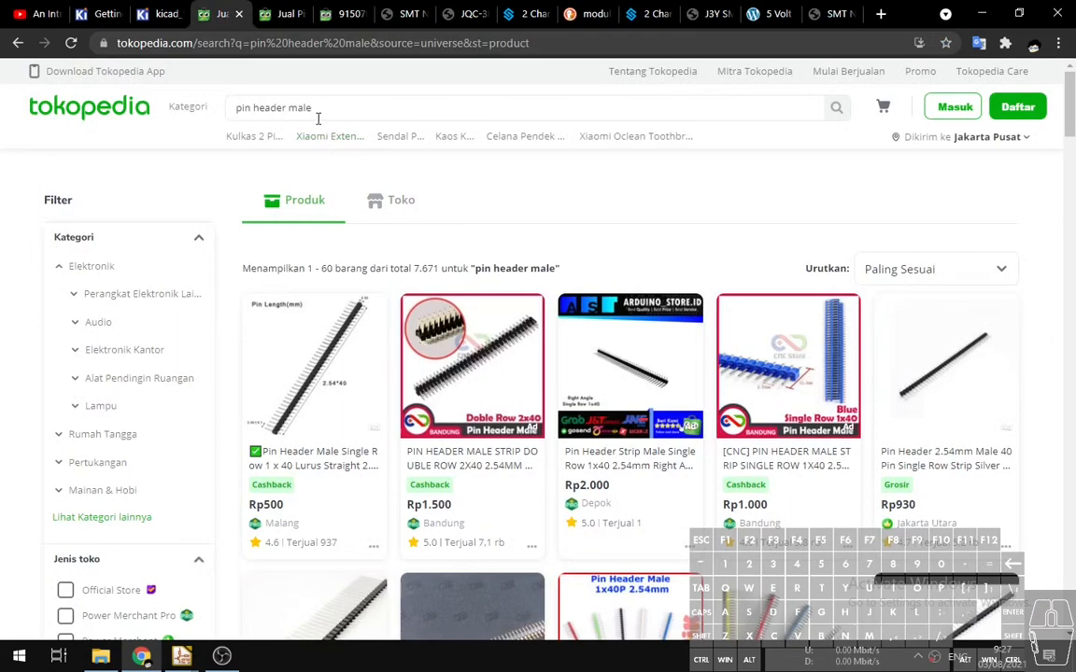
Replace the Tokopedia product search with the suggested query connector 3.5mm to 6.5.
double_click(290, 108)
left_click(322, 106)
key("ctrl+a")
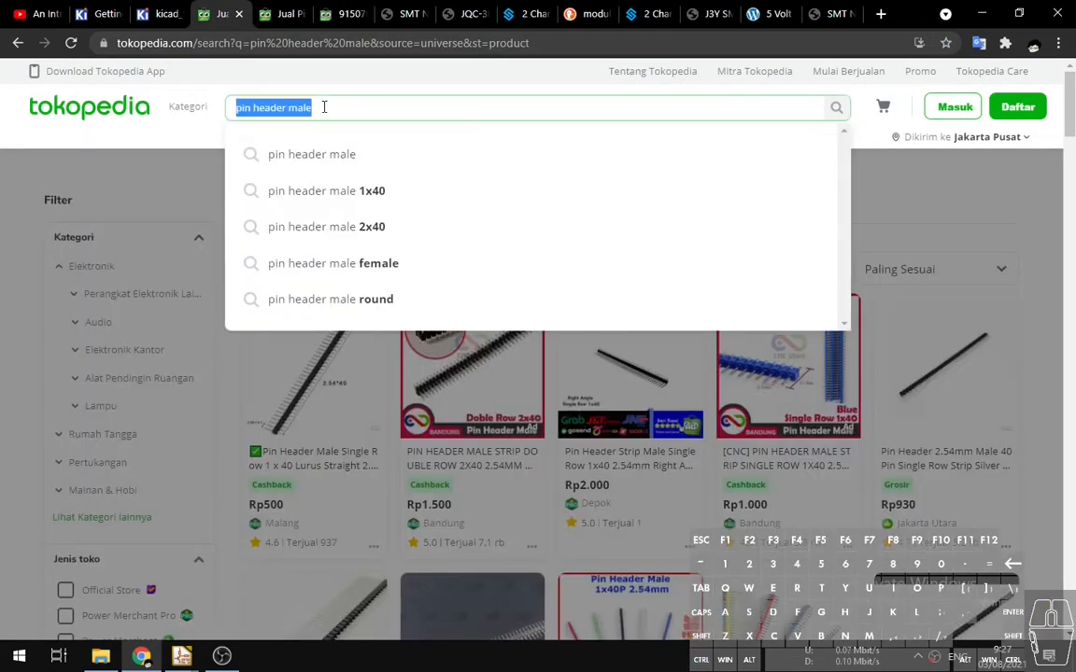
type("connector")
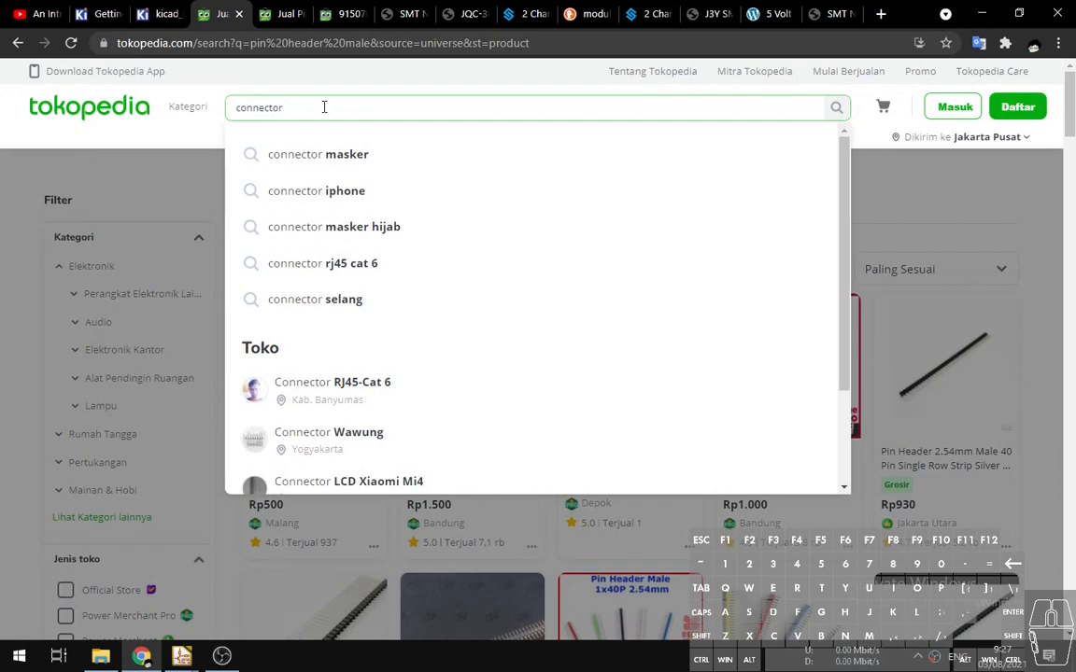
type(" 3.5")
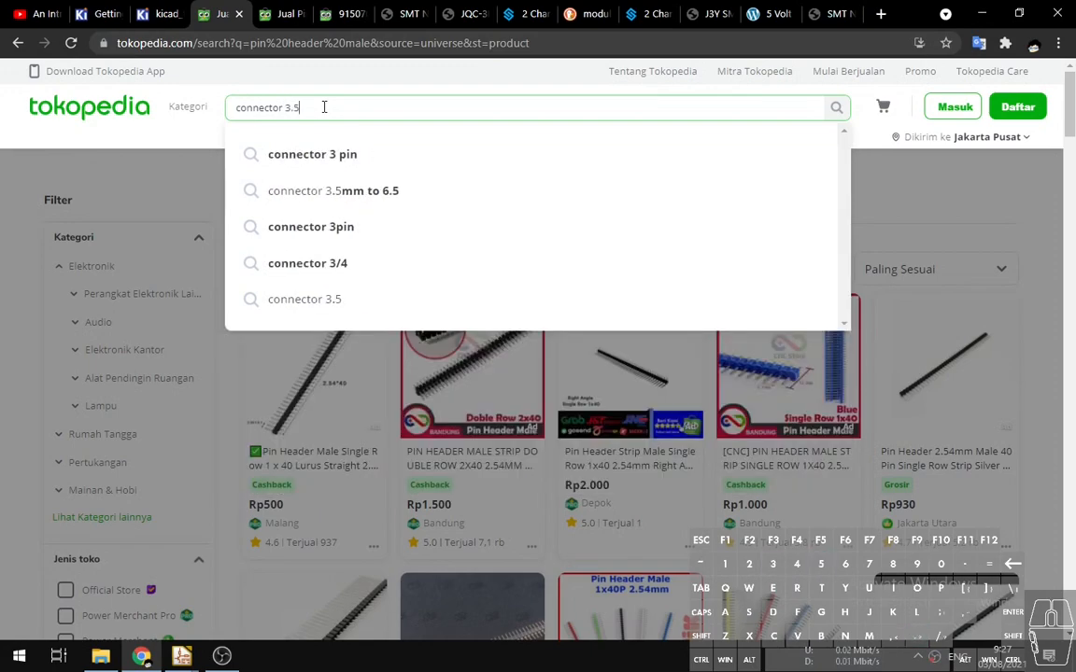
key("Down")
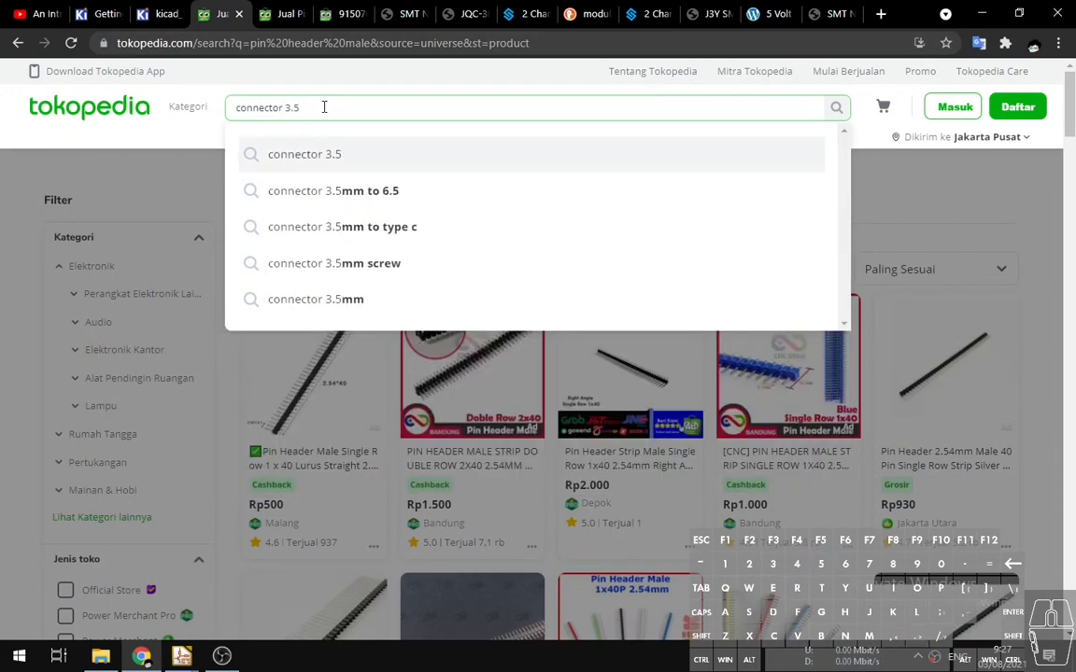
left_click(371, 192)
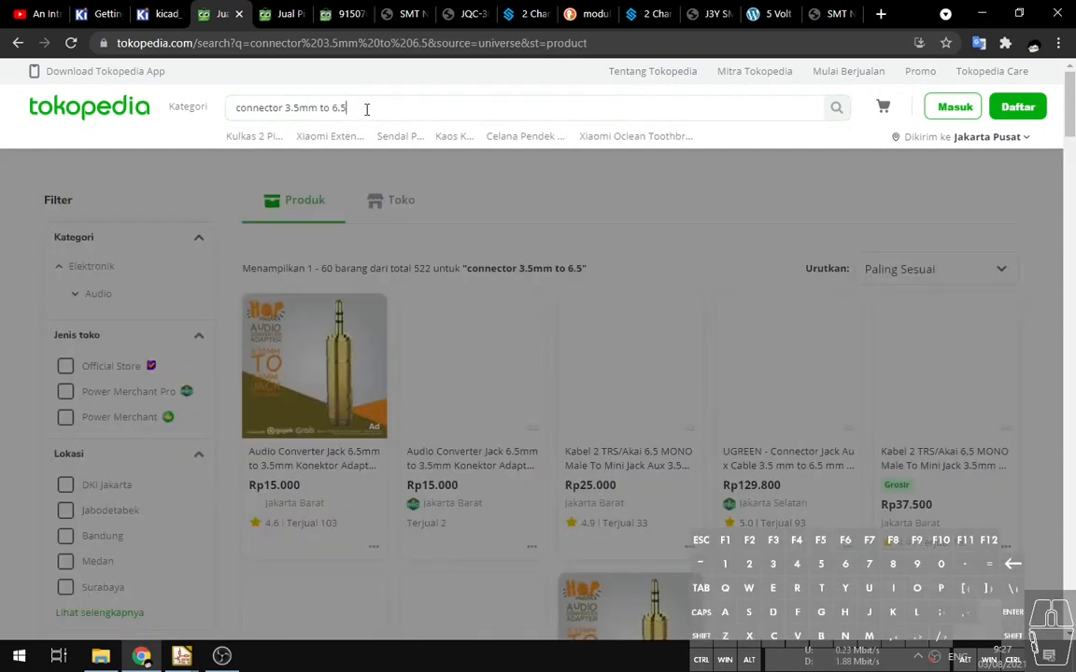
Shorten the product search to connector 3.5mm and run it.
left_click(367, 109)
left_click_drag(366, 110, 319, 110)
key("BackSpace")
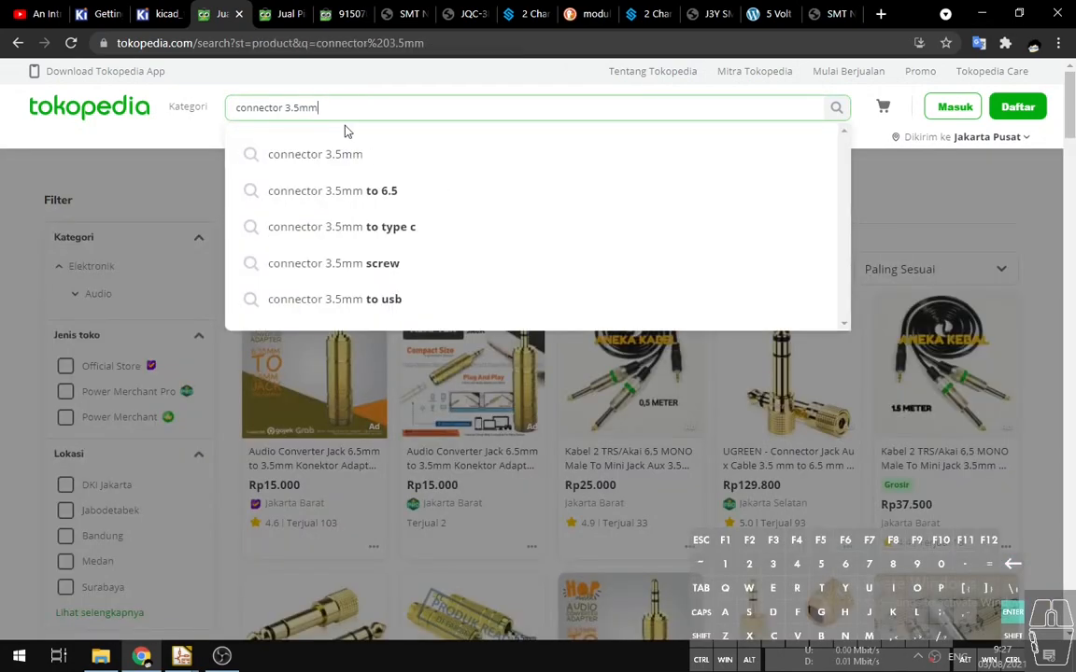
key("Return")
Search Tokopedia for header 3.5mm and look through the product listings.
left_click(283, 108)
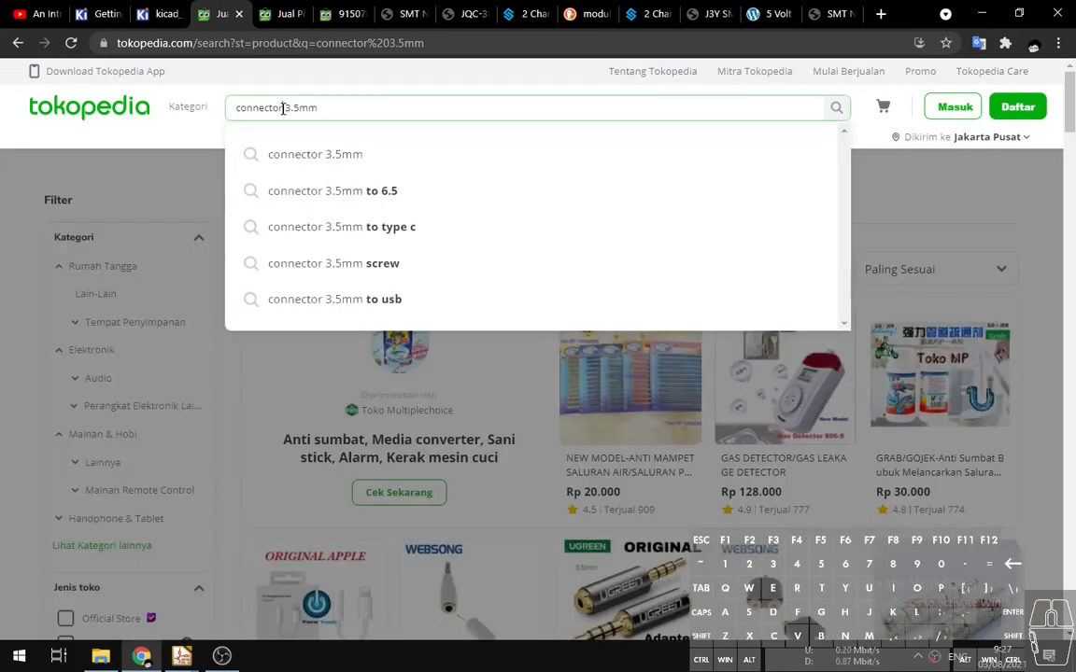
left_click_drag(283, 108, 184, 113)
mouse_move(181, 110)
type("hea")
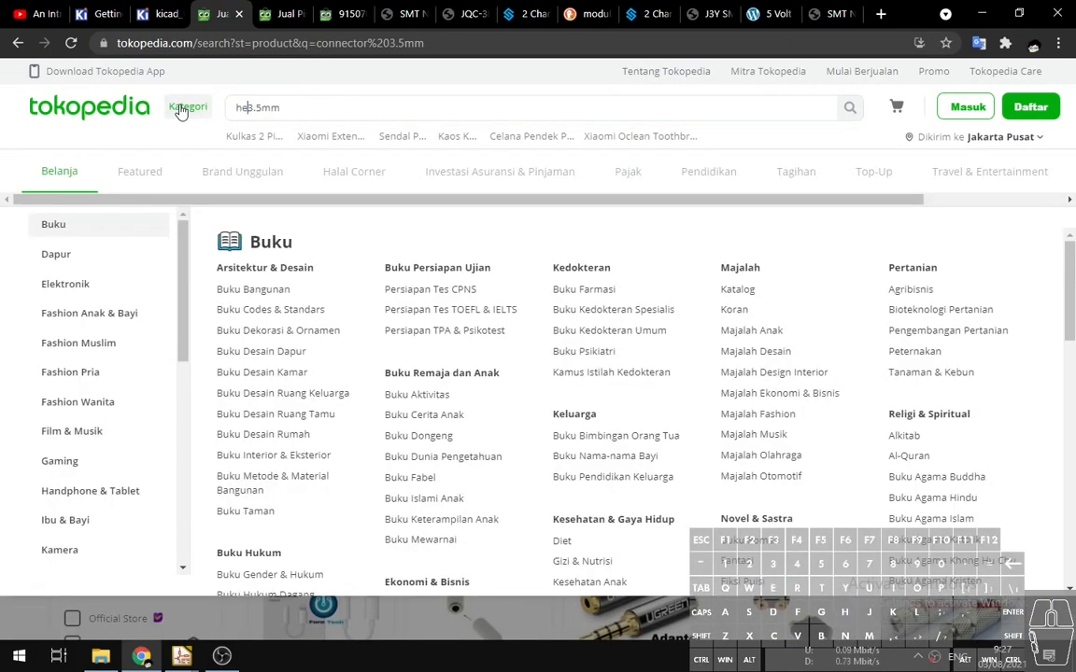
type("der")
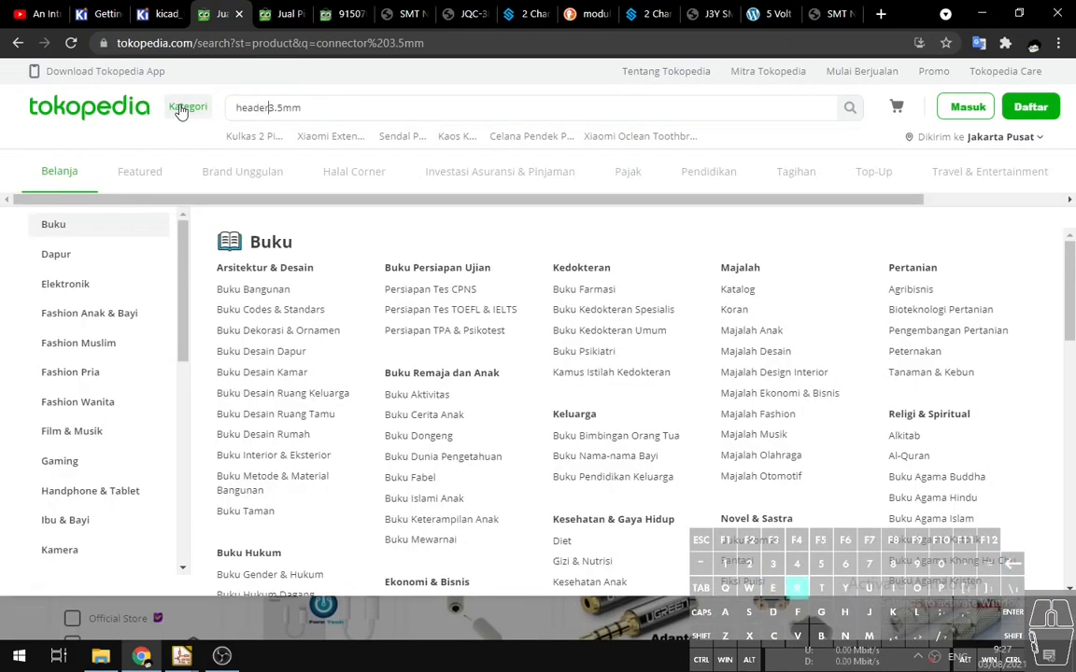
key("Return")
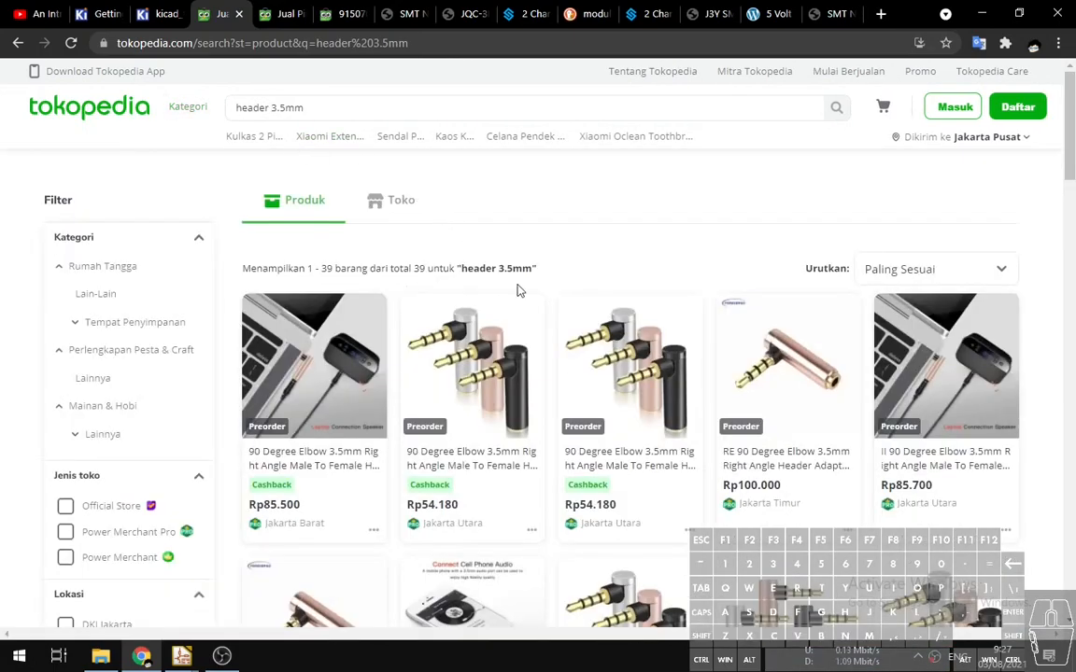
scroll(518, 290, "down", 4)
scroll(519, 290, "up", 2)
left_click(424, 109)
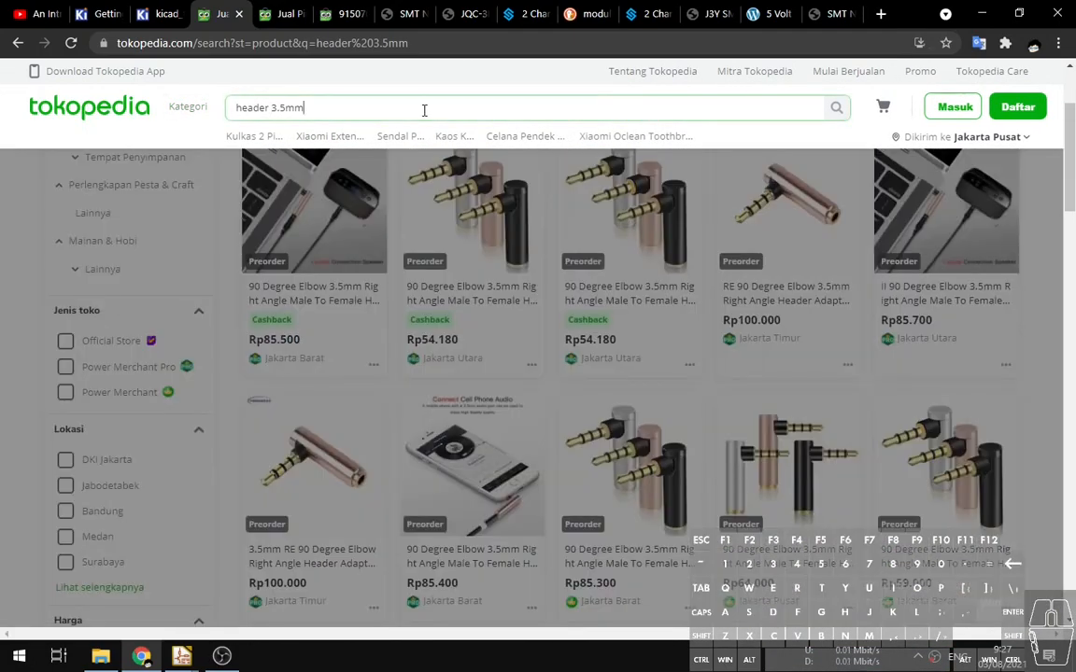
key("Return")
Change the product search to terminal 3.5mm and run it.
double_click(253, 109)
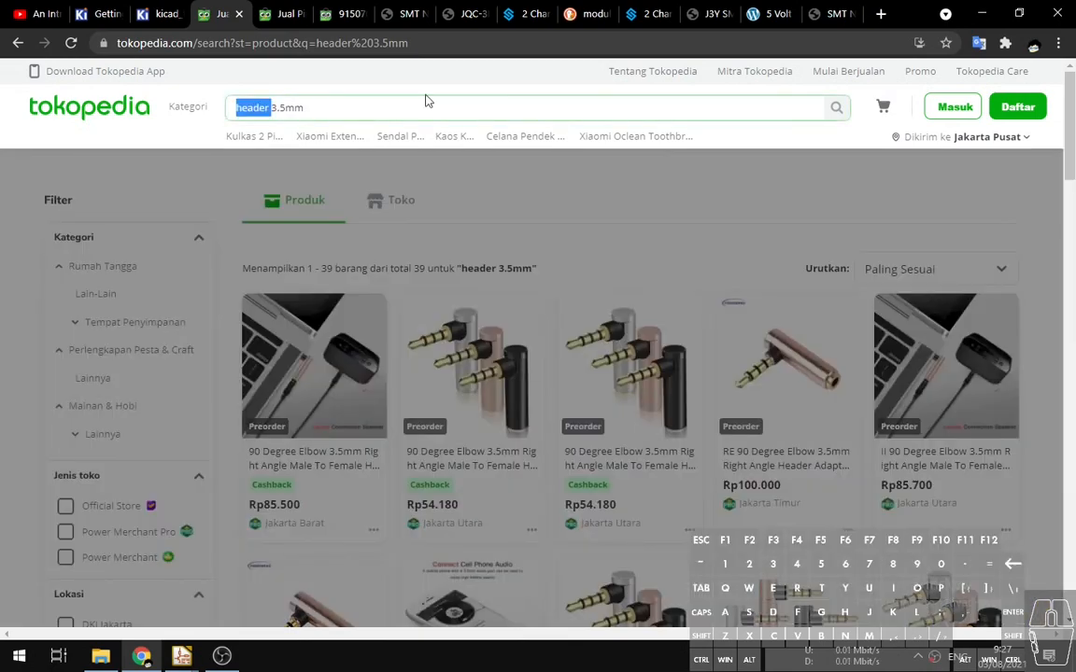
type("te")
type("rminal")
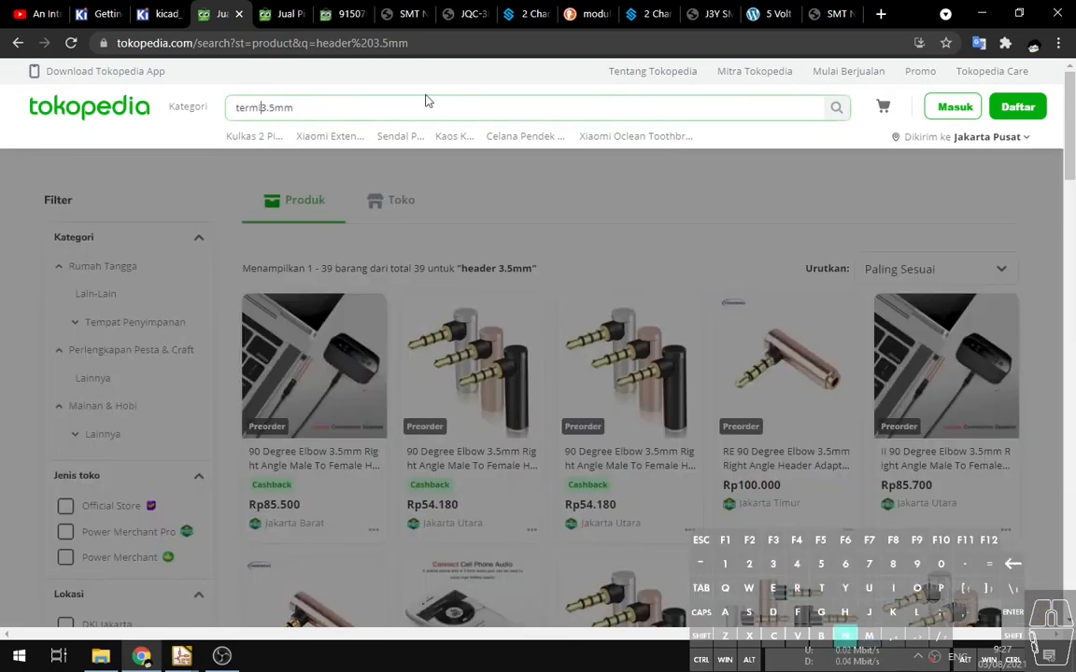
key("Return")
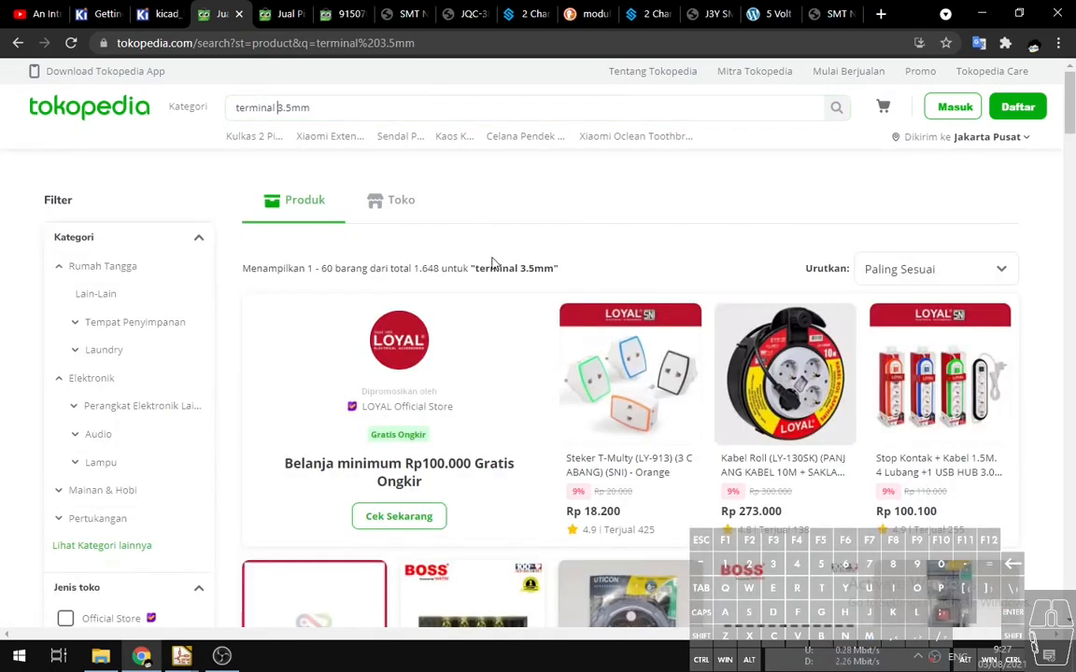
Drop the 3.5mm size from the product search and search for terminal block instead.
double_click(294, 110)
left_click(311, 109)
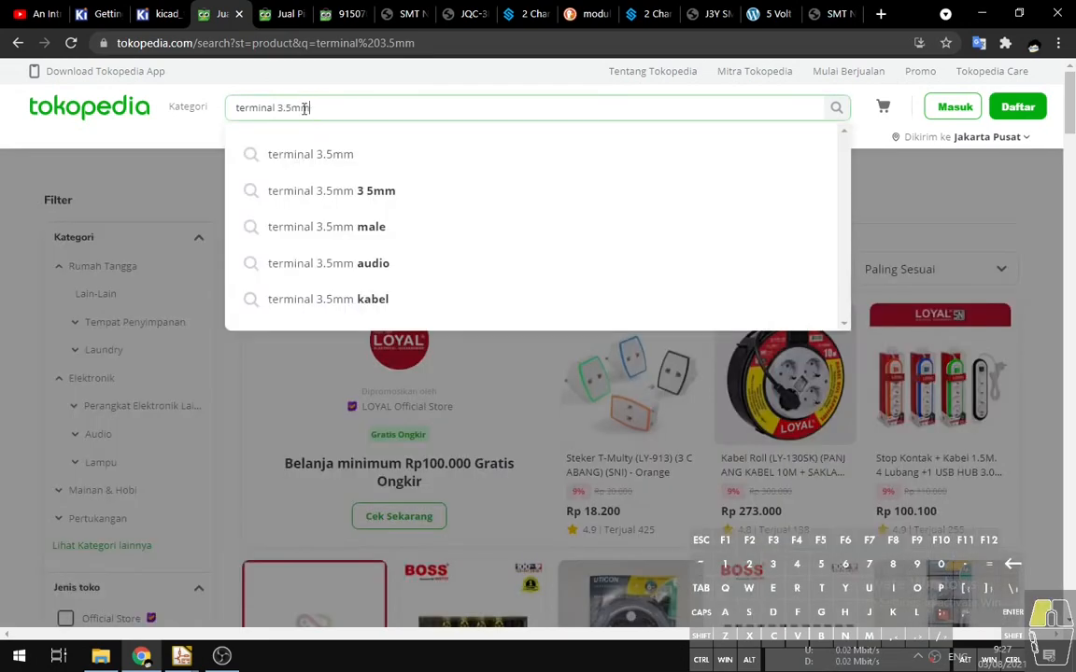
left_click_drag(308, 109, 280, 111)
key("BackSpace")
key("Return")
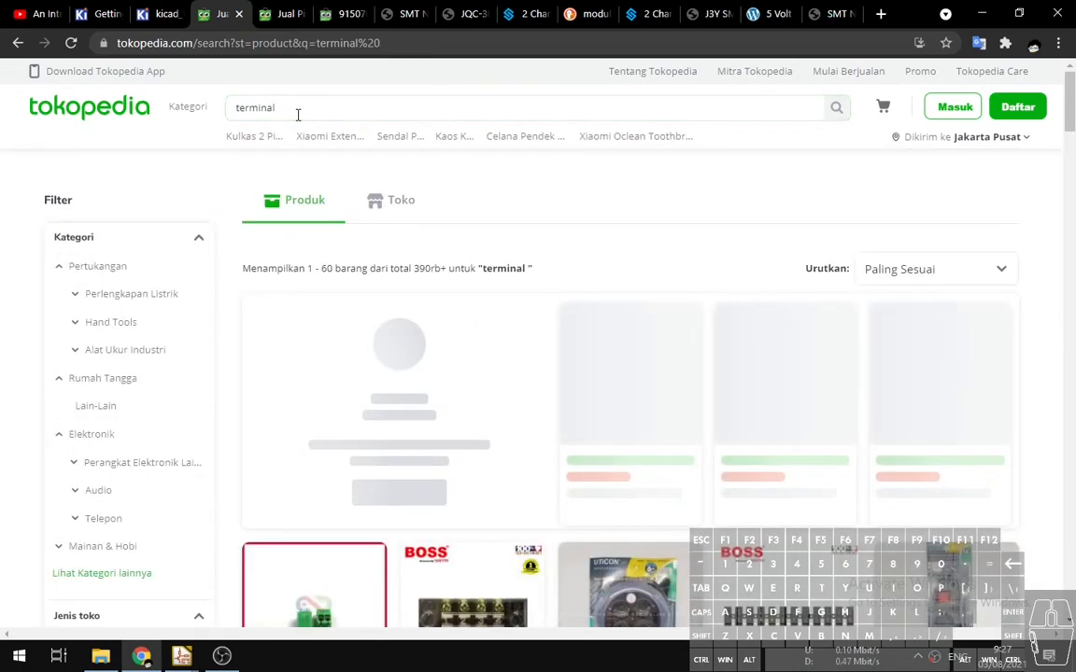
left_click(298, 109)
type("block")
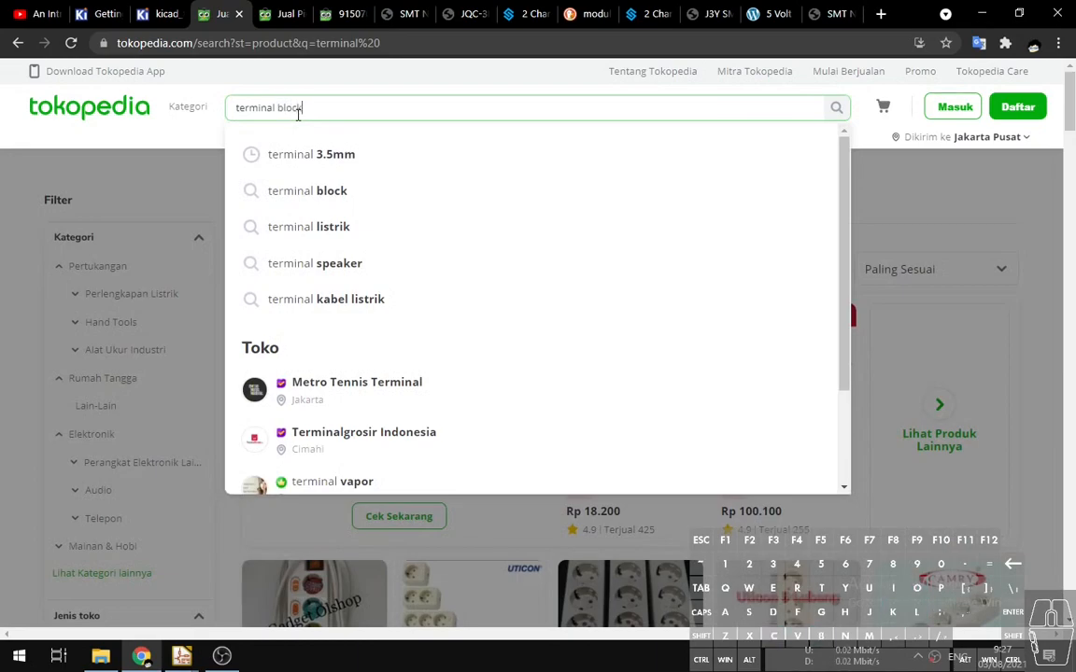
key("Return")
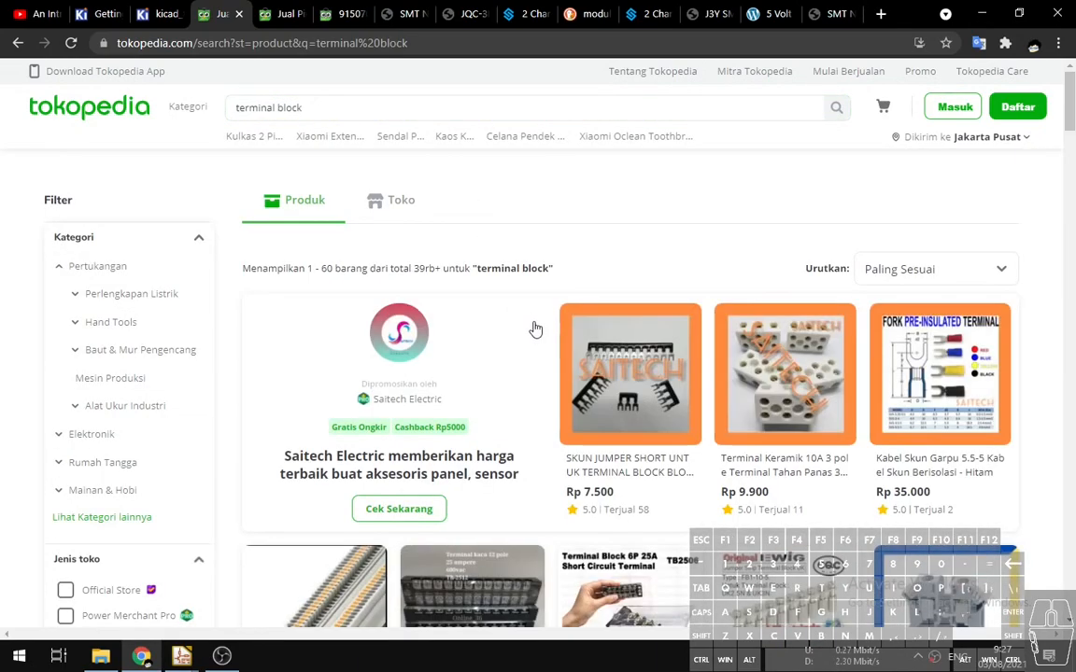
Open the green 7.62 mm pitch PCB terminal block and the blue 2/3-pin PCB terminal block listings in separate tabs.
scroll(533, 329, "down", 5)
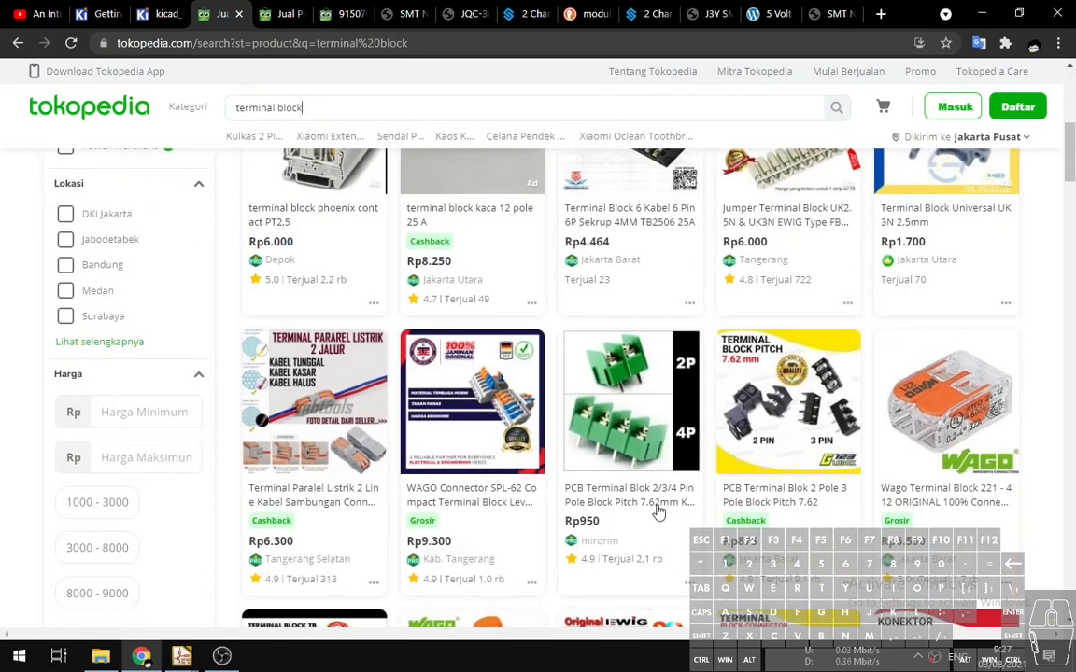
middle_click(632, 484)
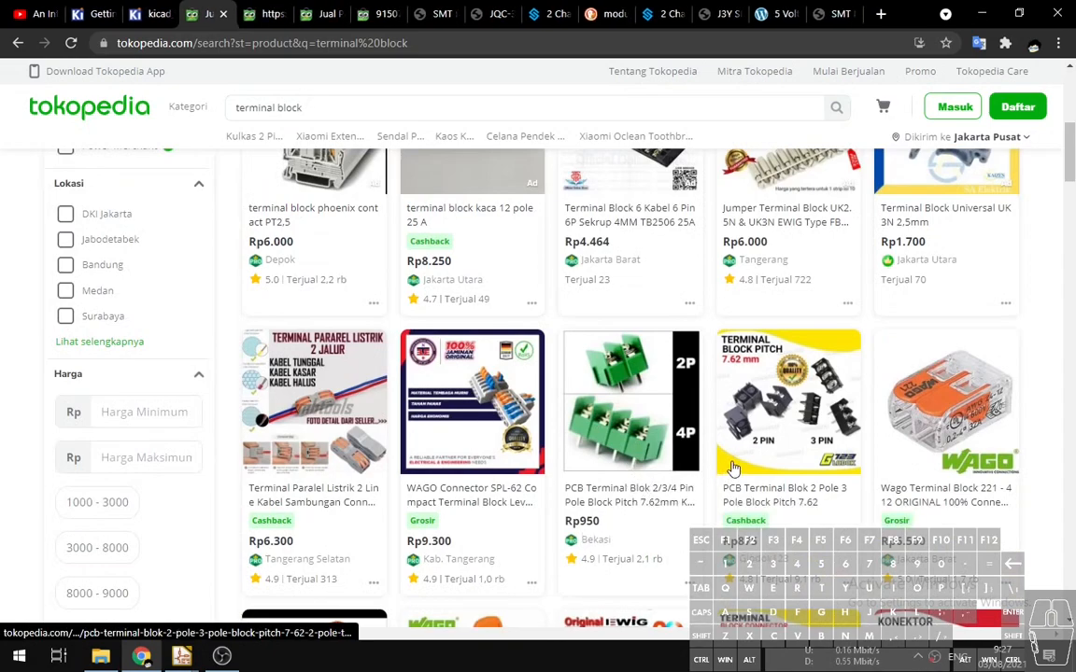
scroll(654, 422, "down", 2)
scroll(621, 407, "down", 2)
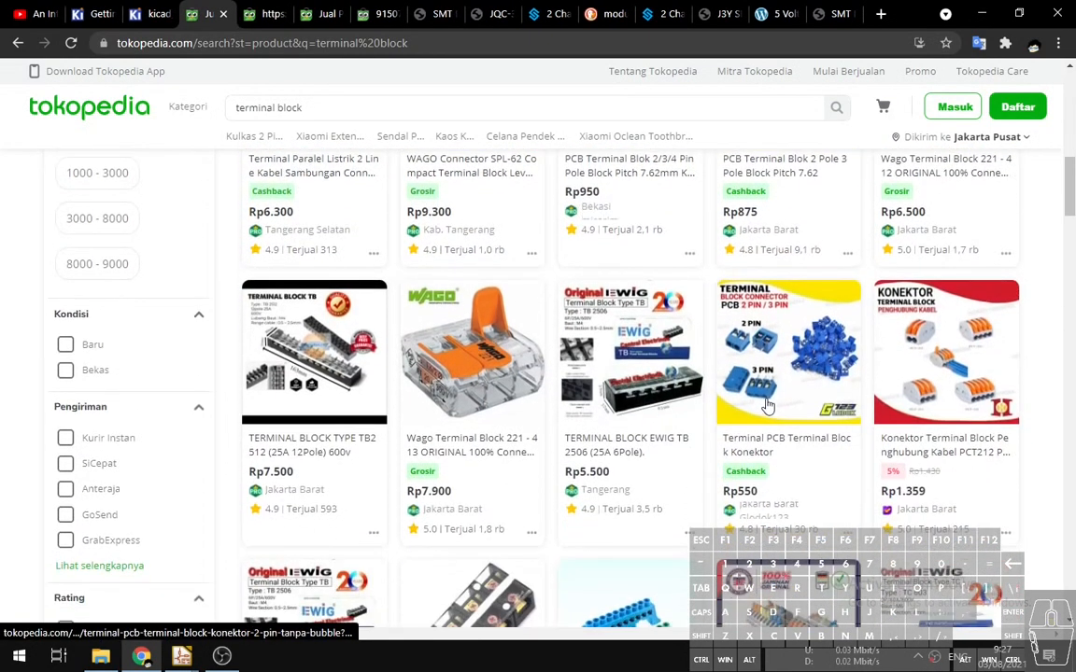
middle_click(774, 448)
Examine the pin pitch in the dimension drawing of the green KF7.62 PCB terminal block listing.
left_click(247, 14)
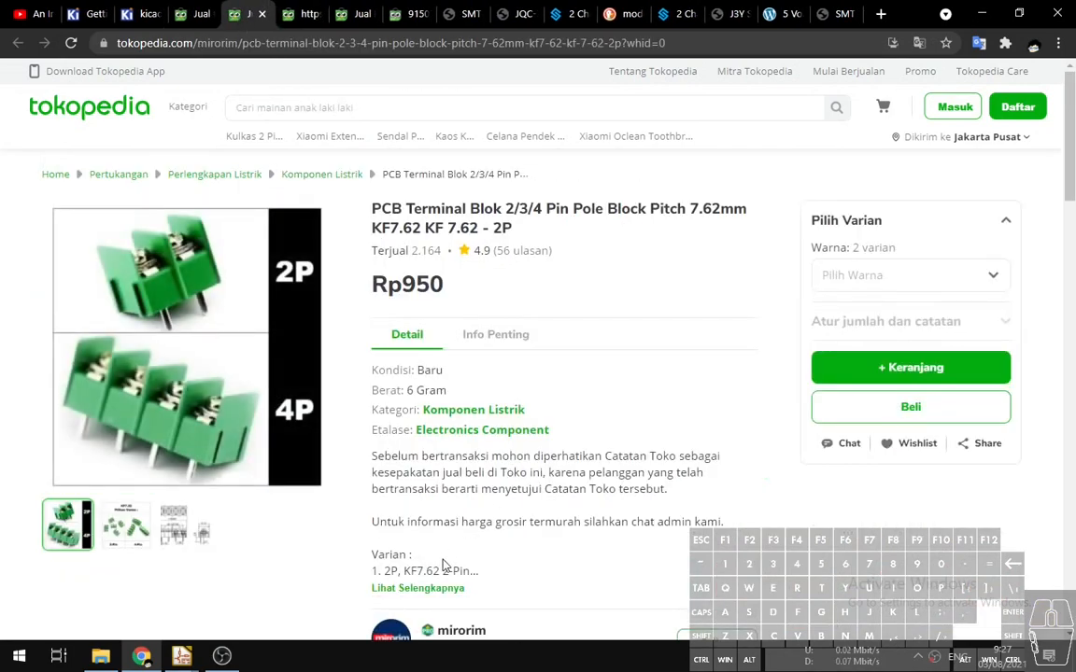
left_click(184, 525)
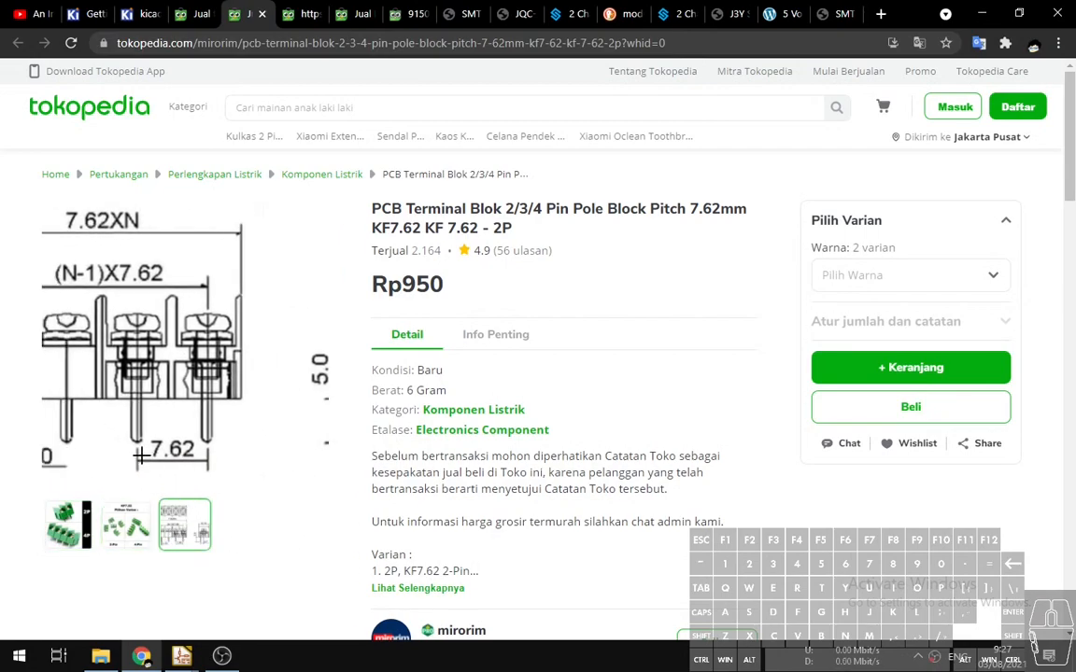
left_click(53, 530)
Read the full description of the blue PCB terminal block for its pin spacing and compare it with the green block's dimension drawing.
key("ctrl+Tab")
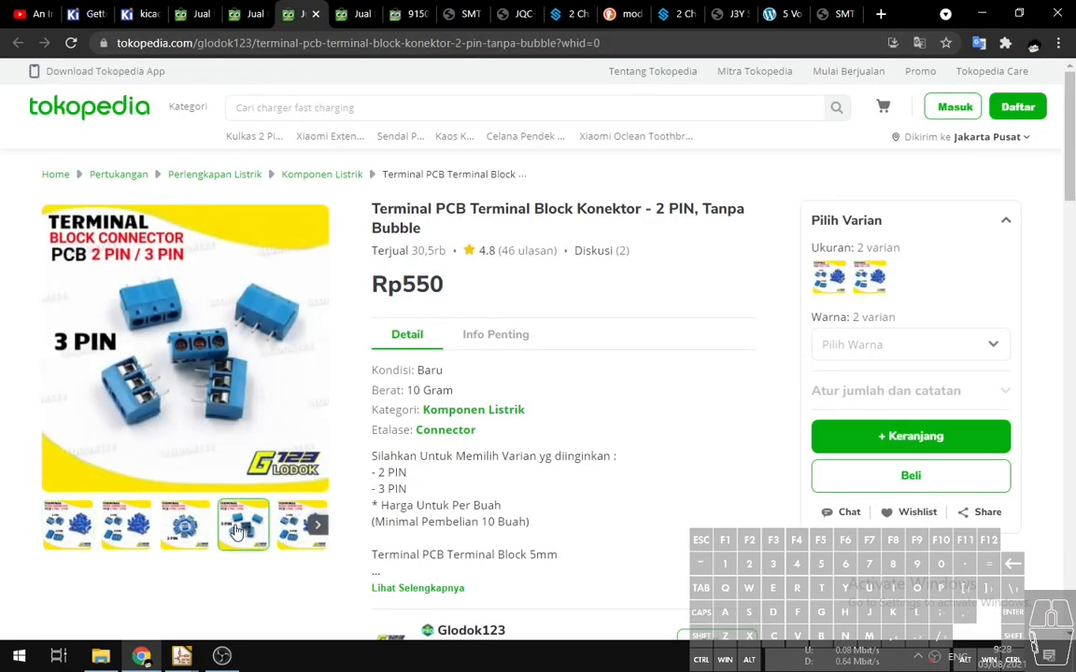
scroll(441, 581, "down", 2)
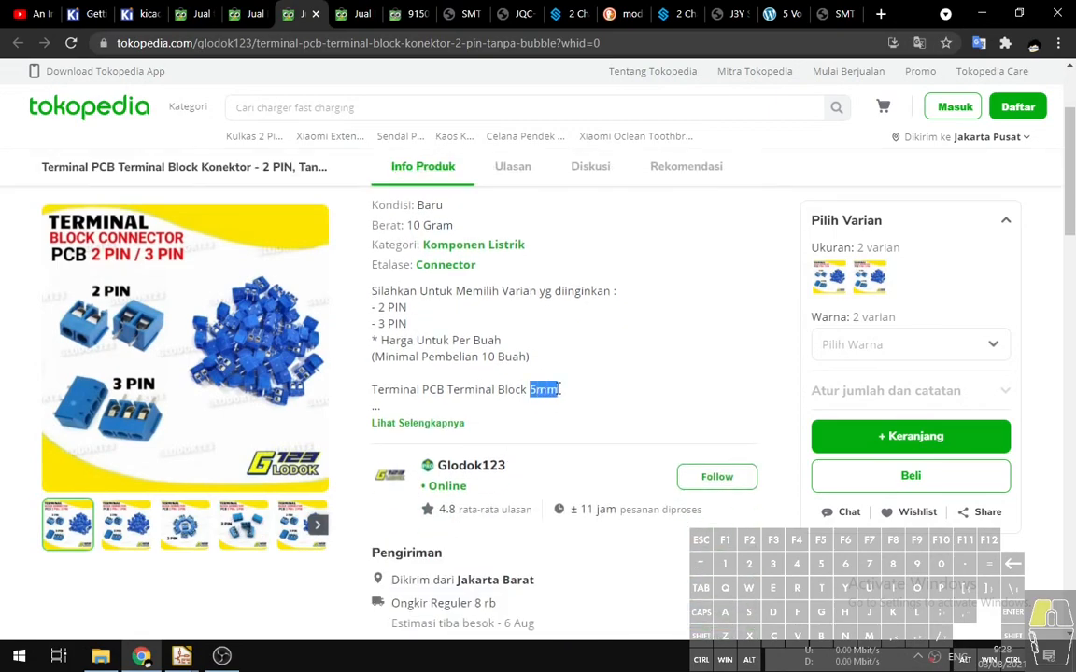
left_click(408, 425)
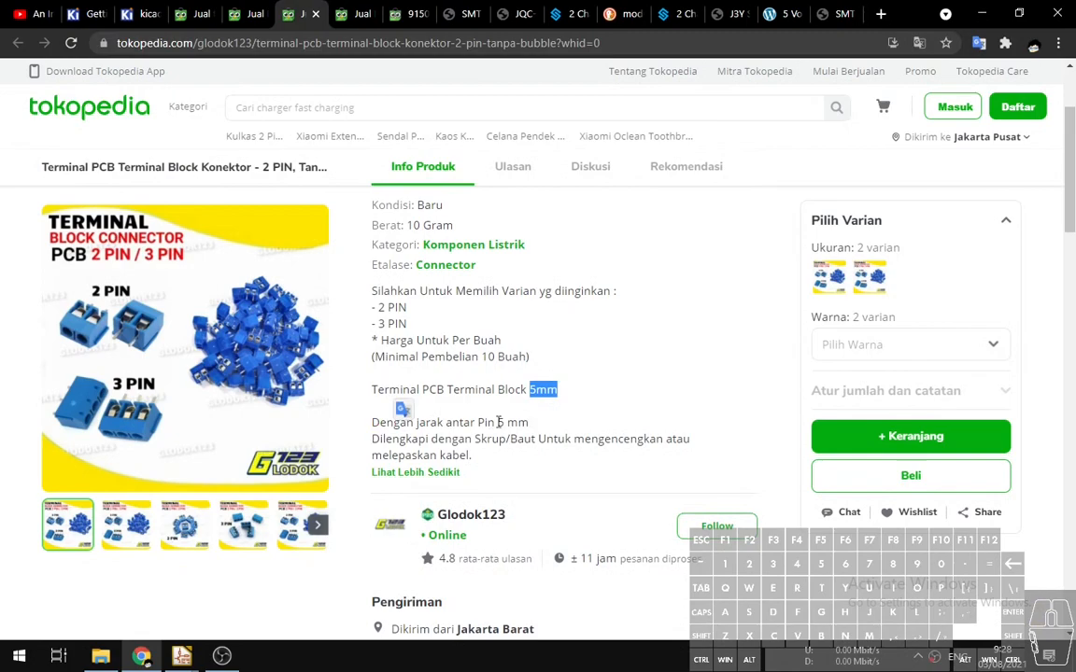
left_click(236, 14)
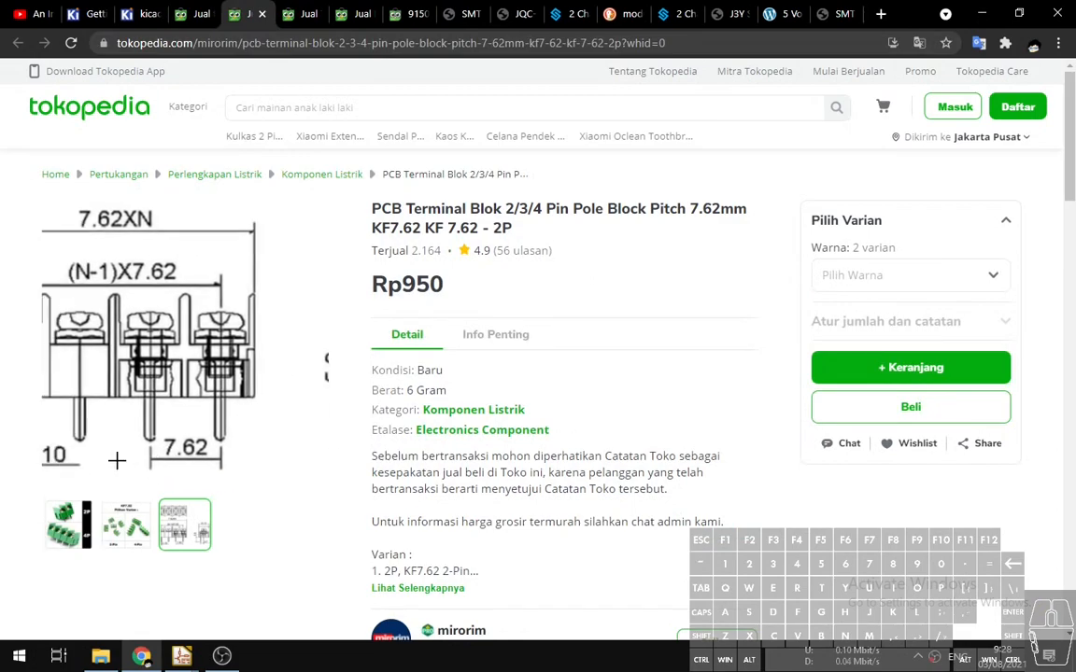
mouse_move(59, 536)
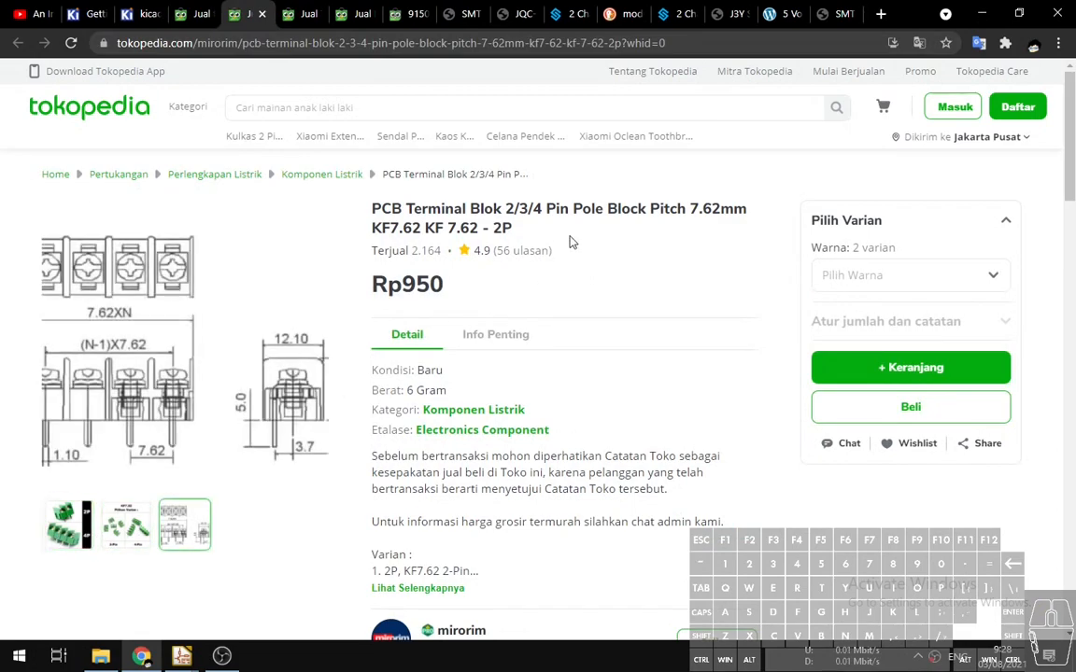
Switch back to the KiCad schematic and open the symbol chooser to add another component.
key("alt+Tab")
left_click(486, 256)
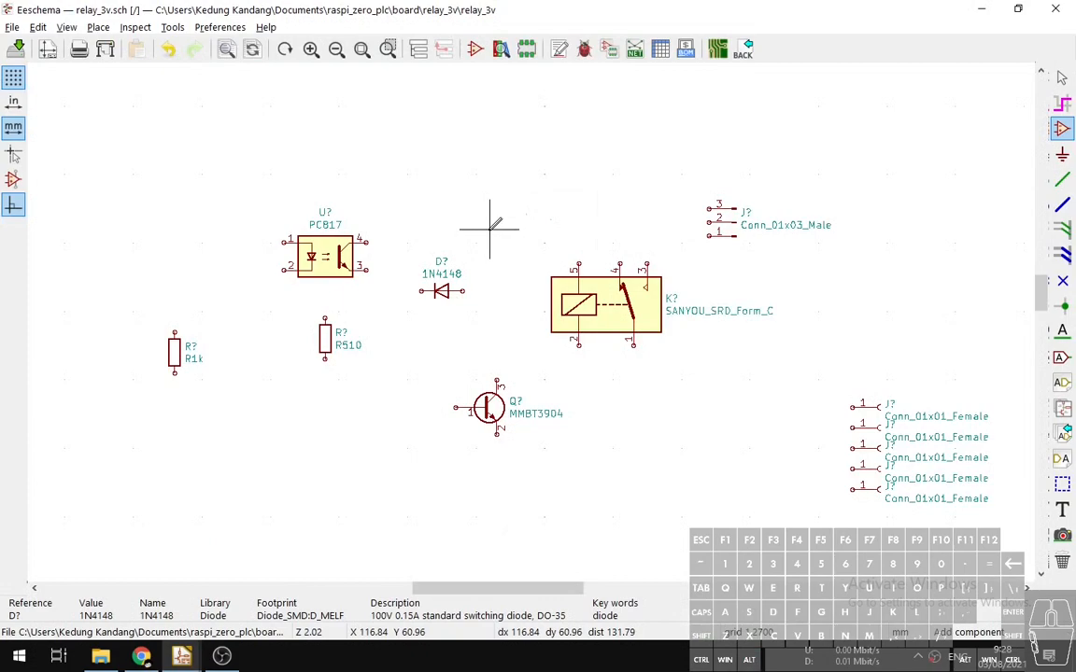
left_click(718, 218)
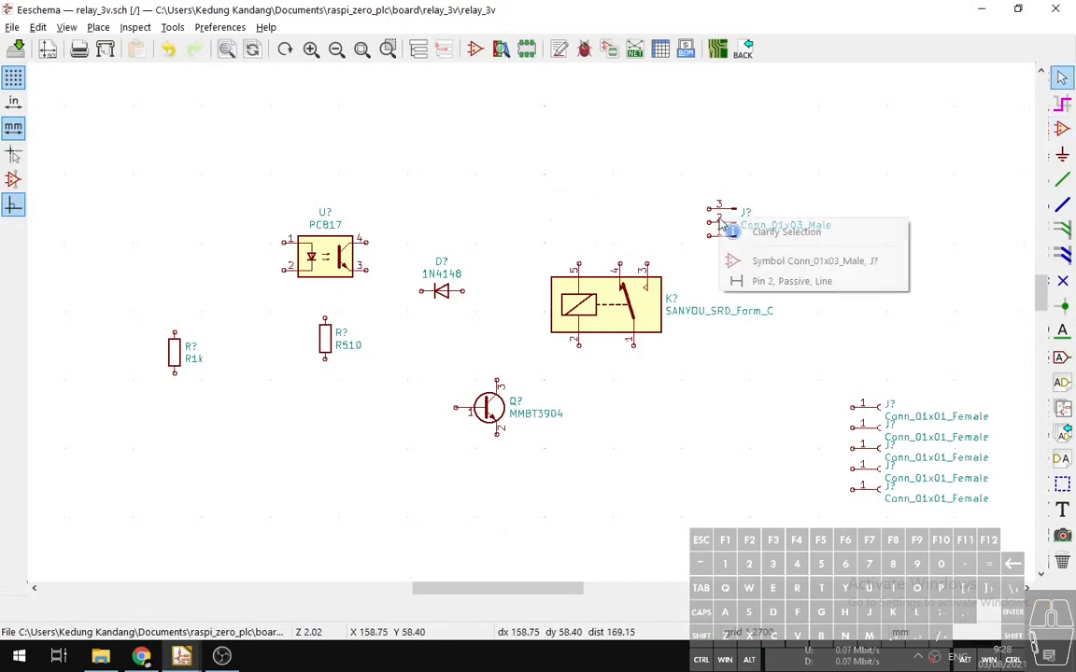
left_click(674, 173)
left_click(1061, 131)
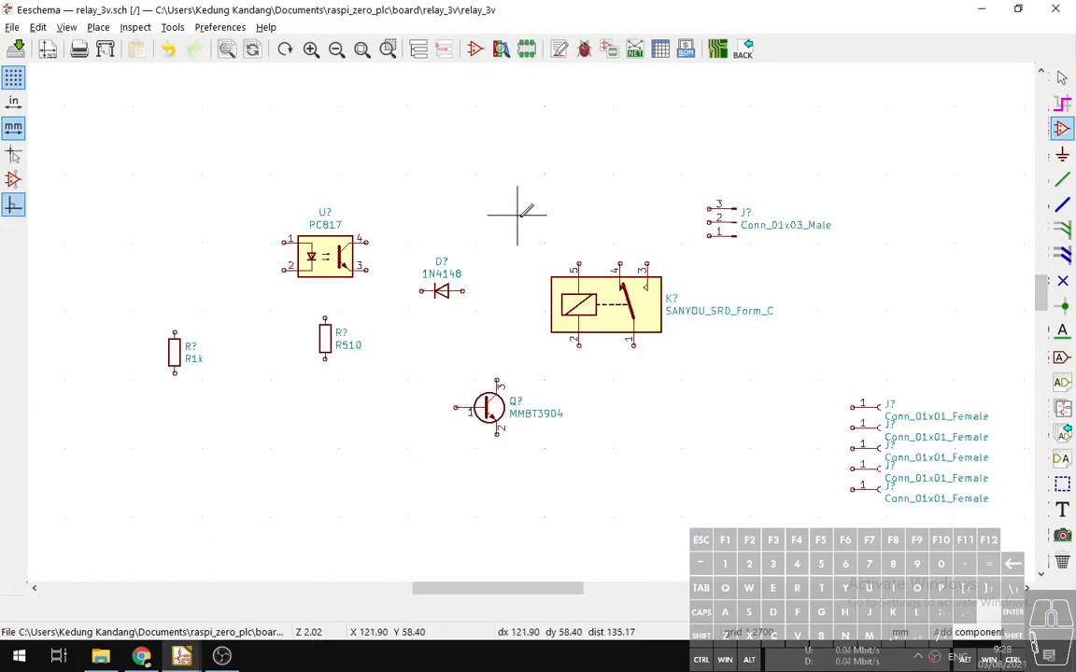
left_click(534, 328)
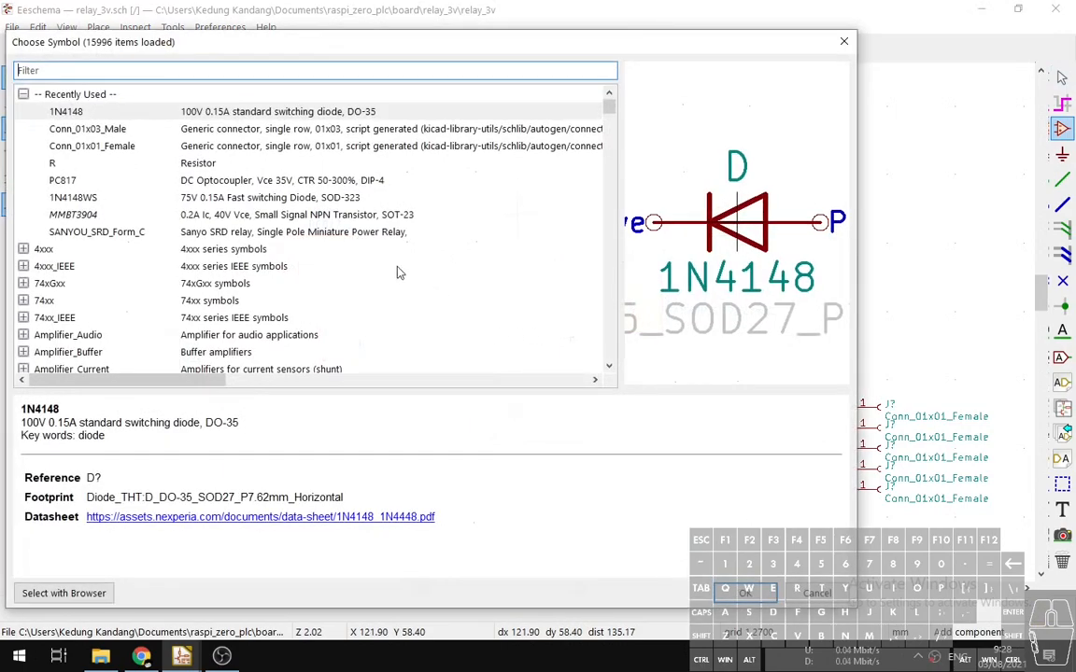
Look at the screw terminals in the browser's photo of the two-channel relay module and return to the schematic.
left_click(141, 657)
left_click(660, 13)
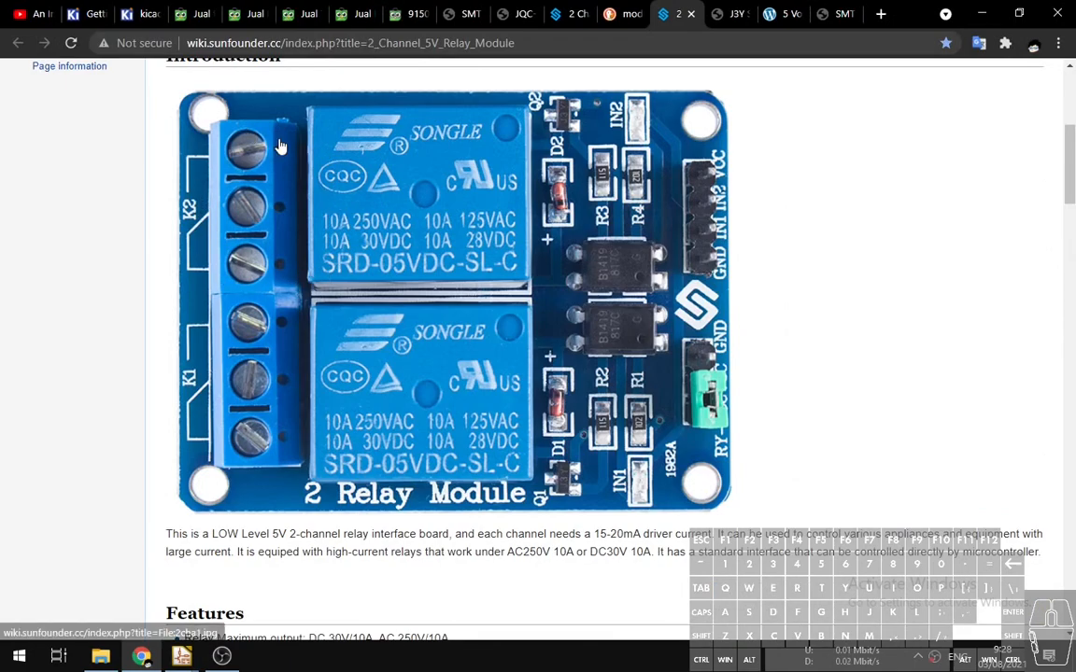
key("alt+Tab")
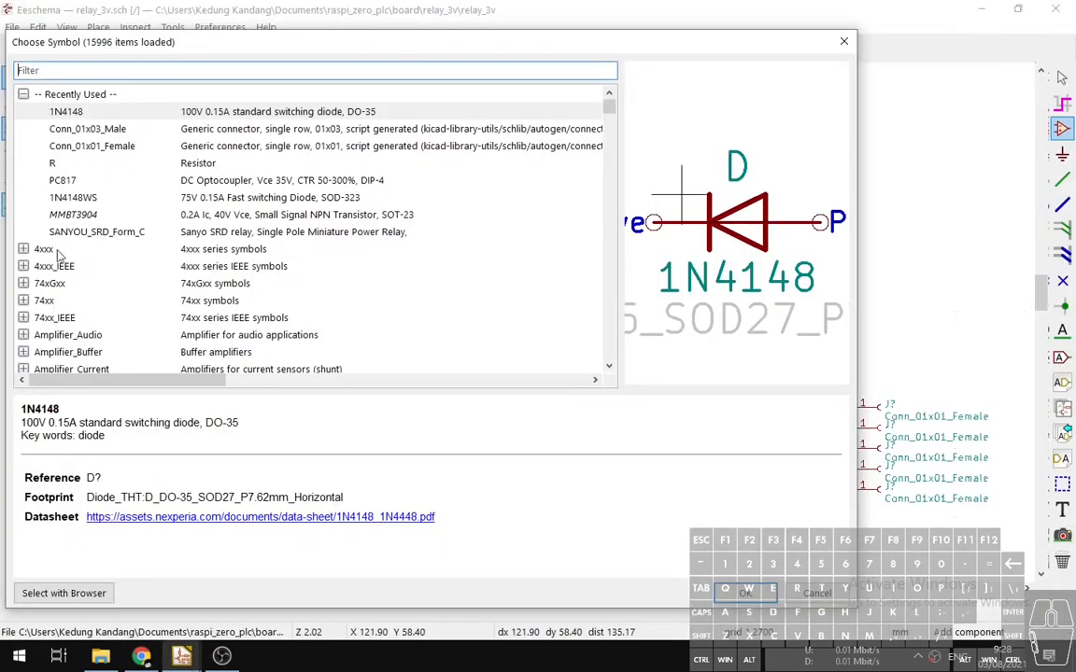
Filter the symbols by "con" and place a Conn_01x03_Male connector from the Connector library above and beside the relay.
type("con")
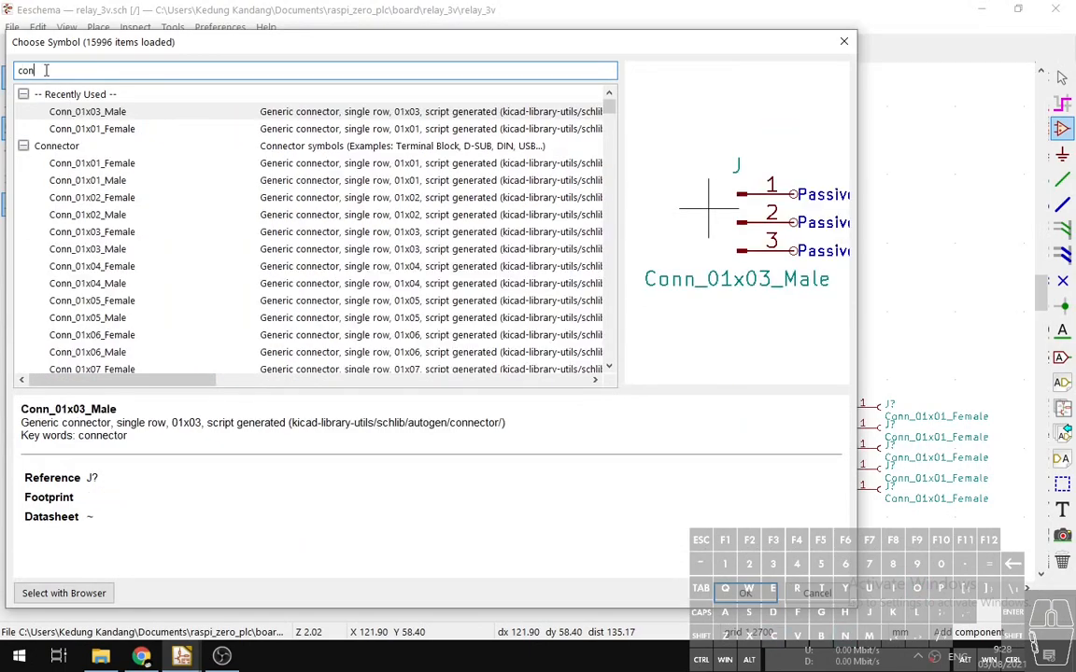
left_click(24, 93)
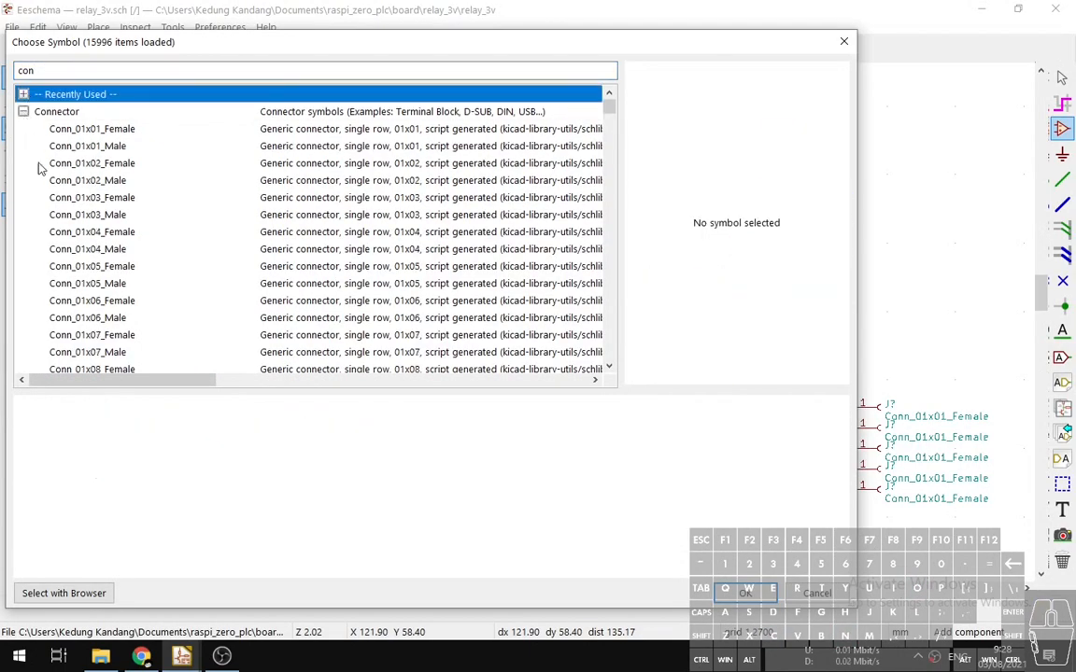
left_click(97, 217)
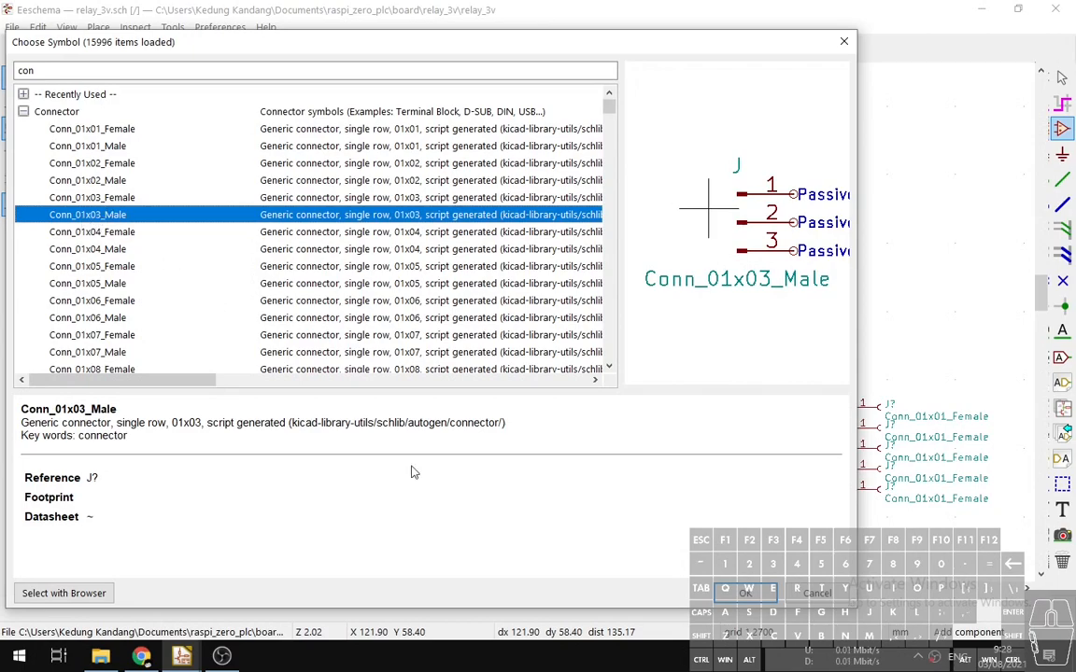
key("Return")
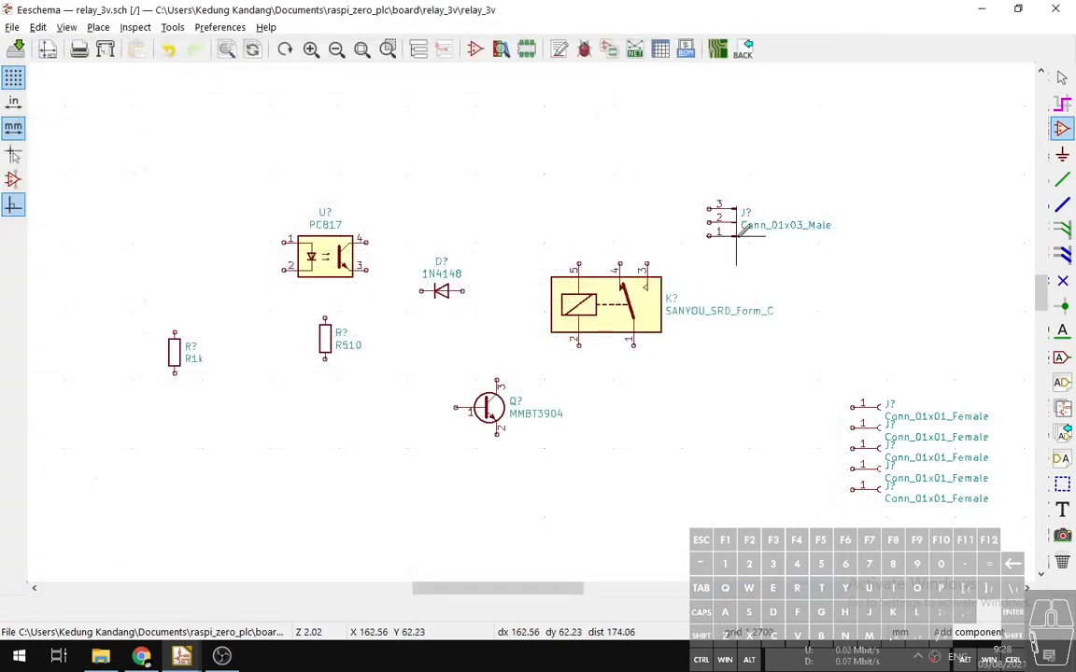
left_click(811, 225)
Open the symbol properties of the Conn_01x03_Male connector and open the footprint library browser for its footprint.
scroll(811, 225, "up", 3)
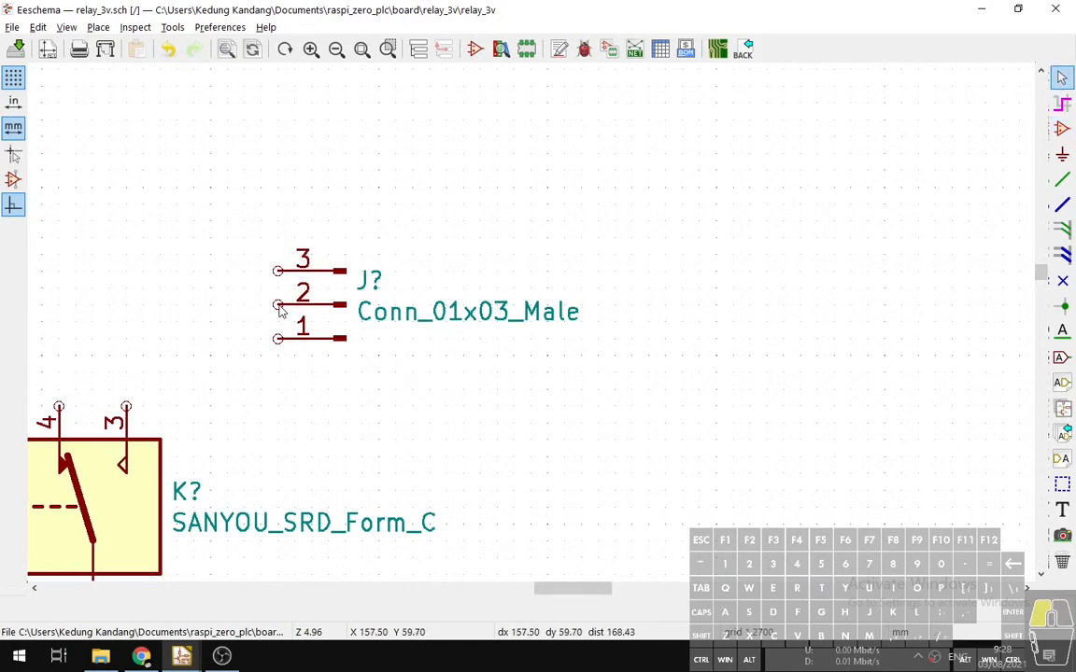
right_click(255, 280)
left_click(237, 298)
left_click(278, 309)
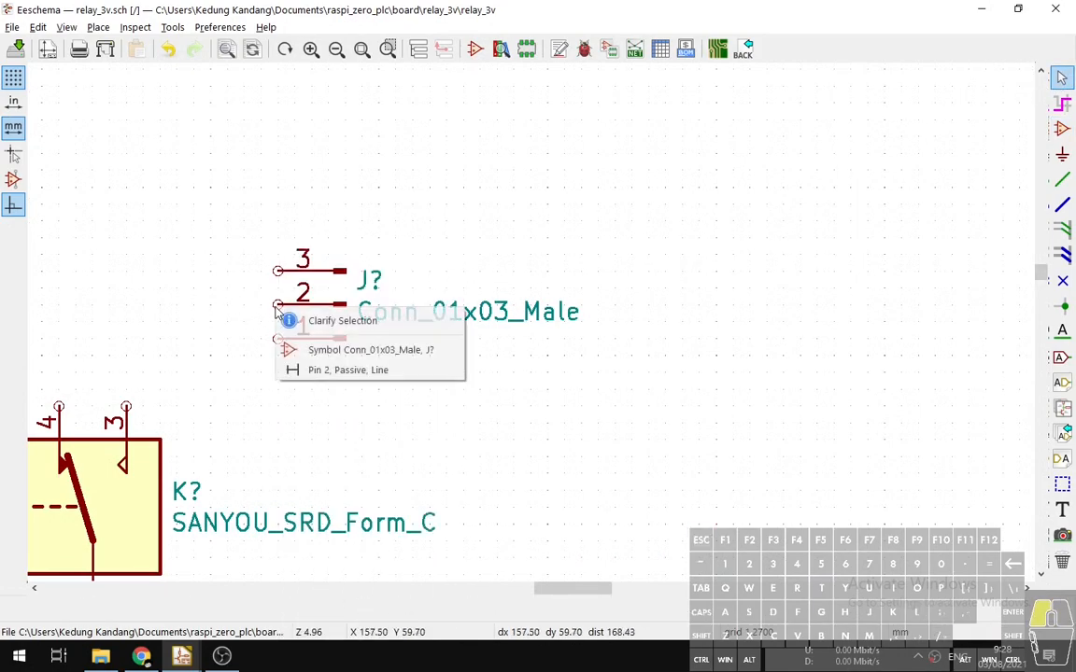
left_click(311, 355)
left_click(323, 305)
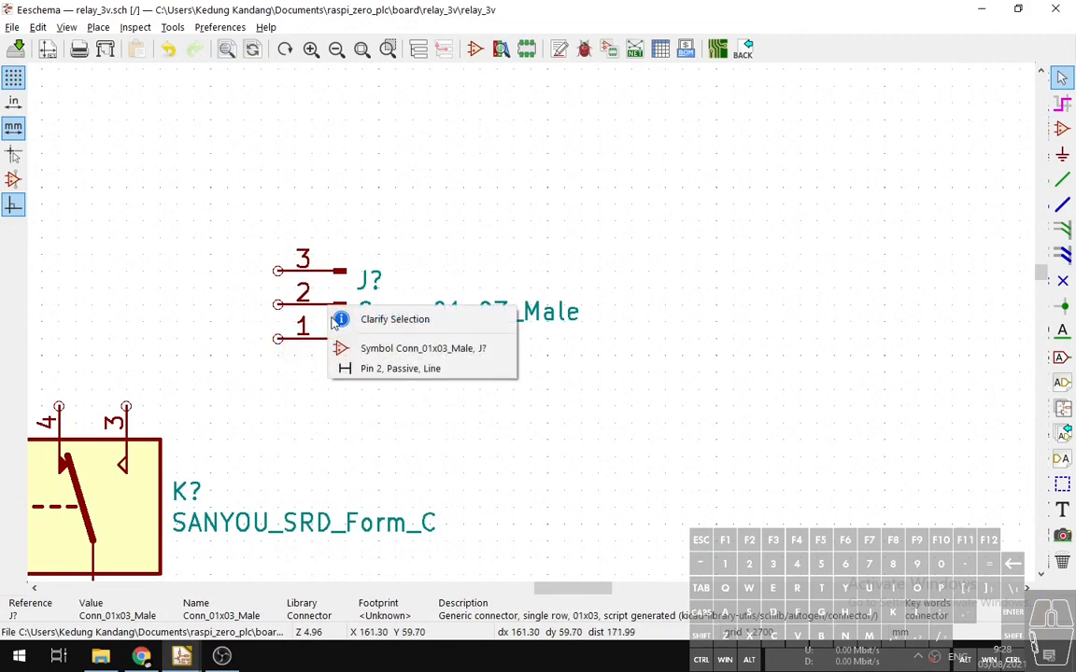
left_click(367, 347)
left_click(309, 277)
left_click(369, 311)
right_click(306, 248)
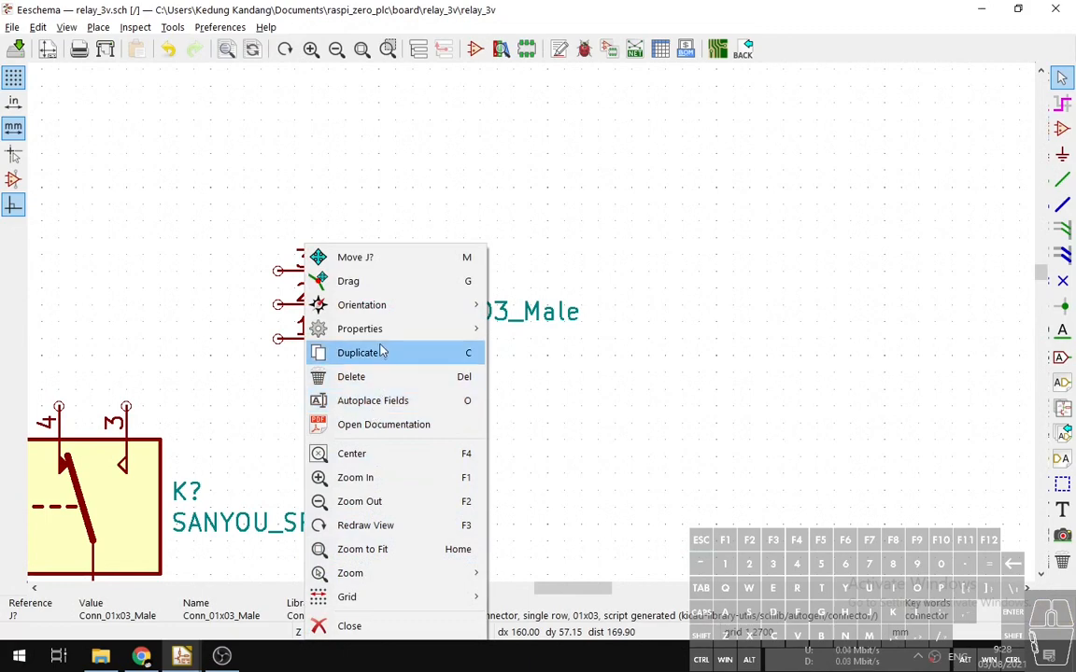
mouse_move(380, 332)
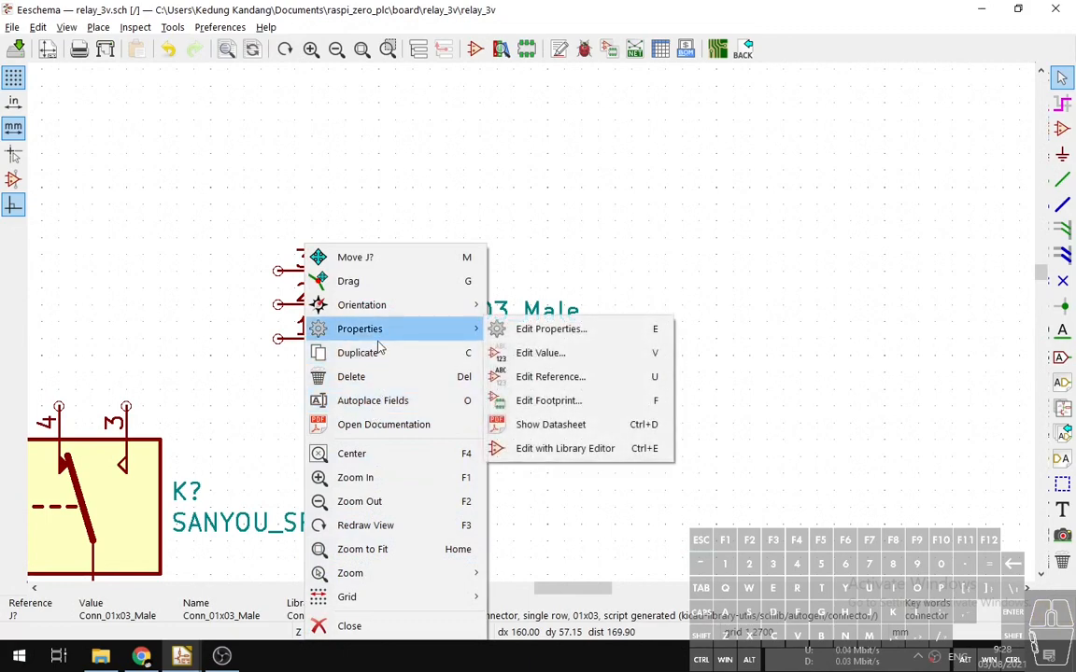
left_click(537, 329)
left_click(355, 247)
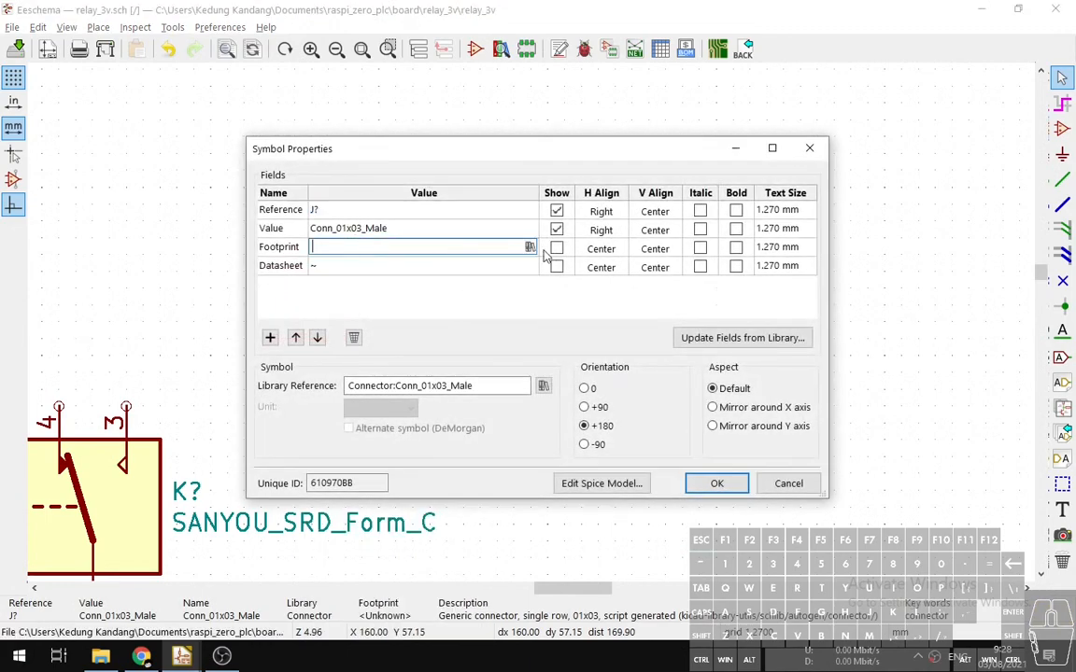
left_click(529, 248)
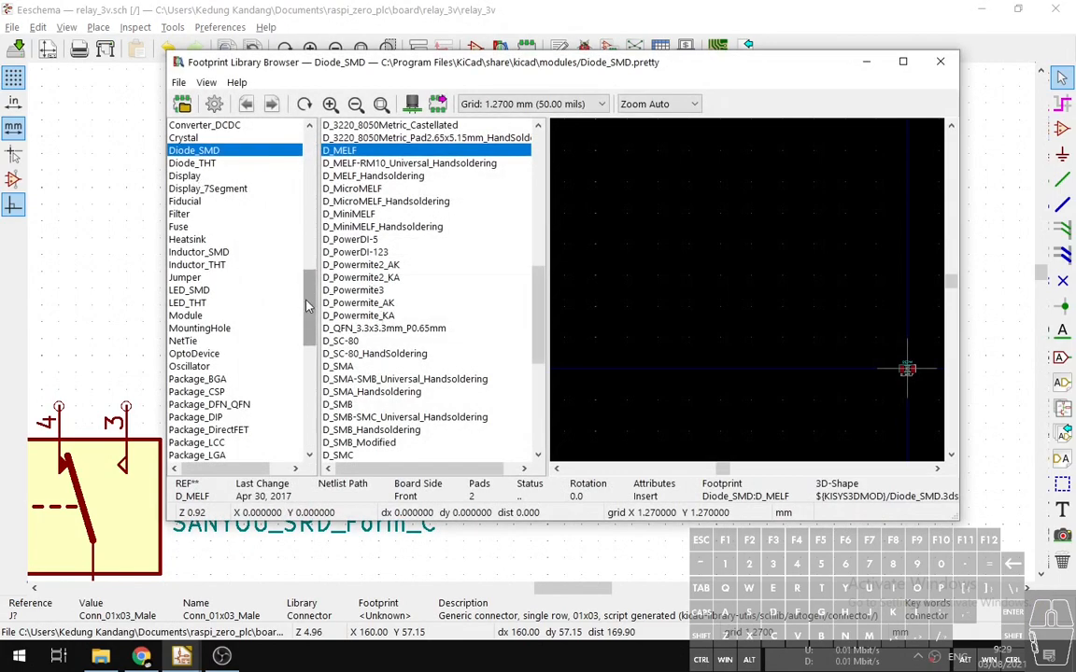
List the Connector_Molex footprints and enlarge the browser window and footprint list to show the full names.
scroll(277, 266, "up", 1)
scroll(308, 321, "down", 3)
left_click_drag(309, 321, 295, 228)
scroll(295, 217, "up", 1)
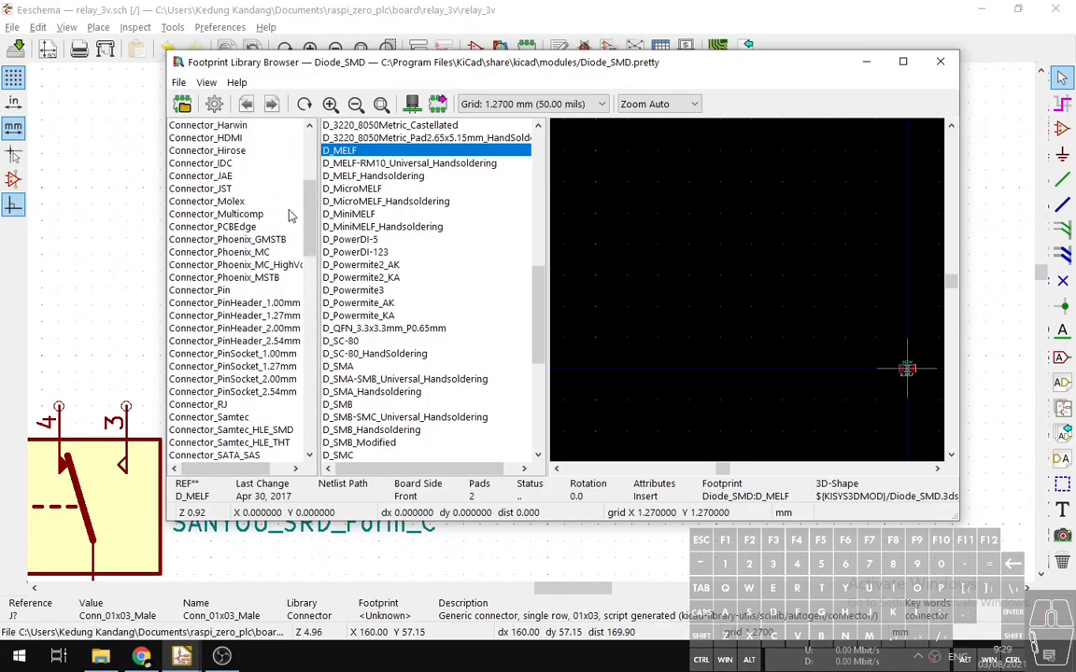
left_click(217, 201)
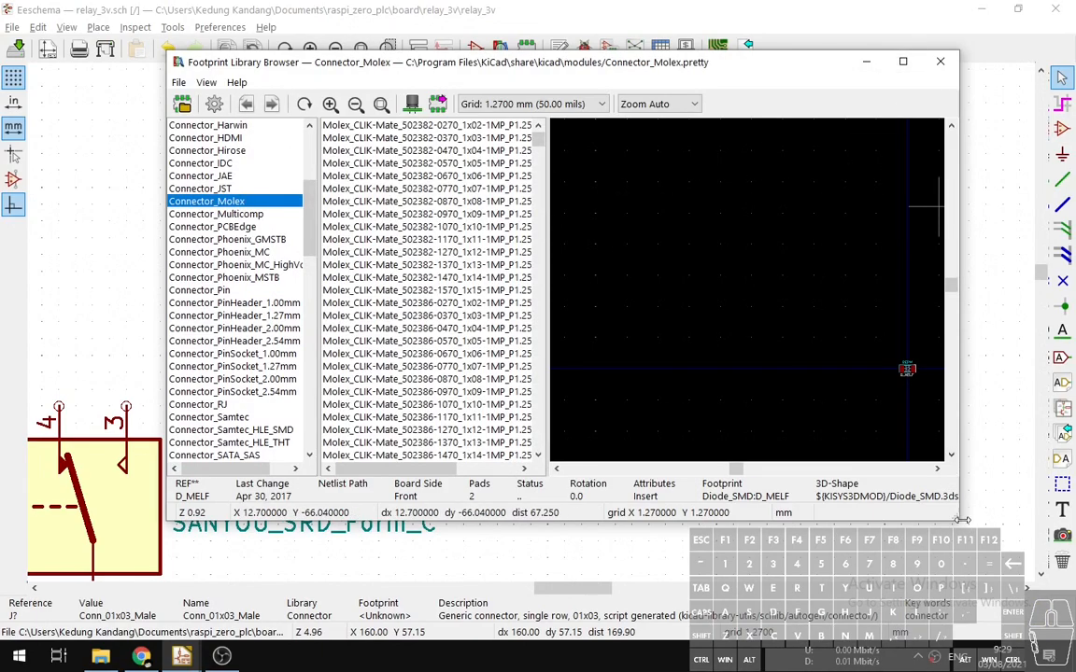
left_click_drag(955, 514, 1051, 528)
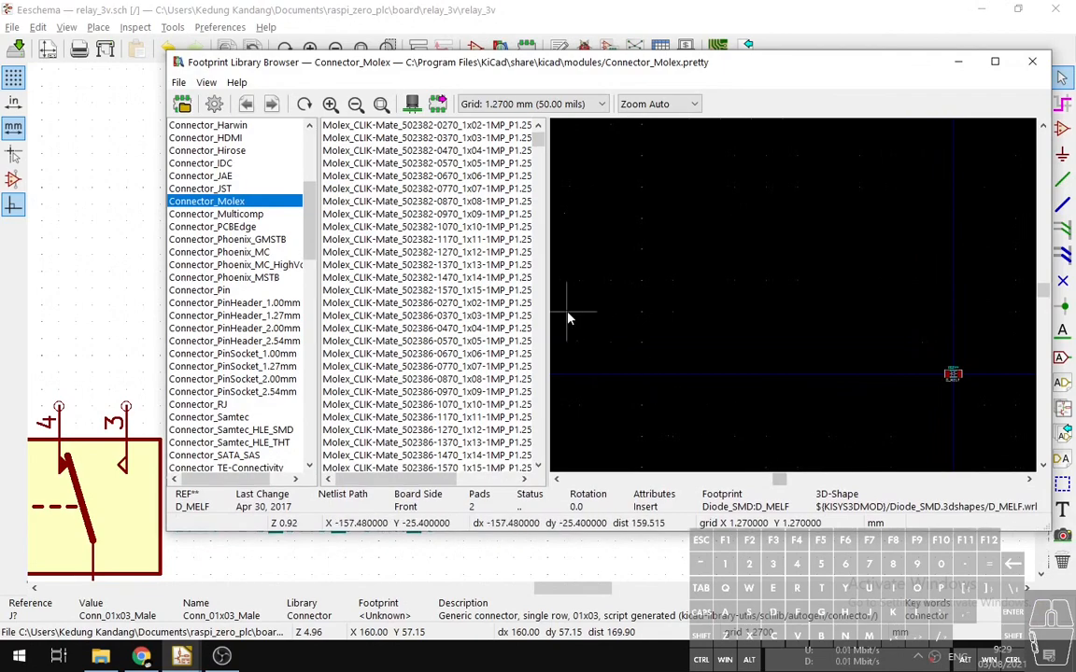
left_click_drag(552, 314, 693, 308)
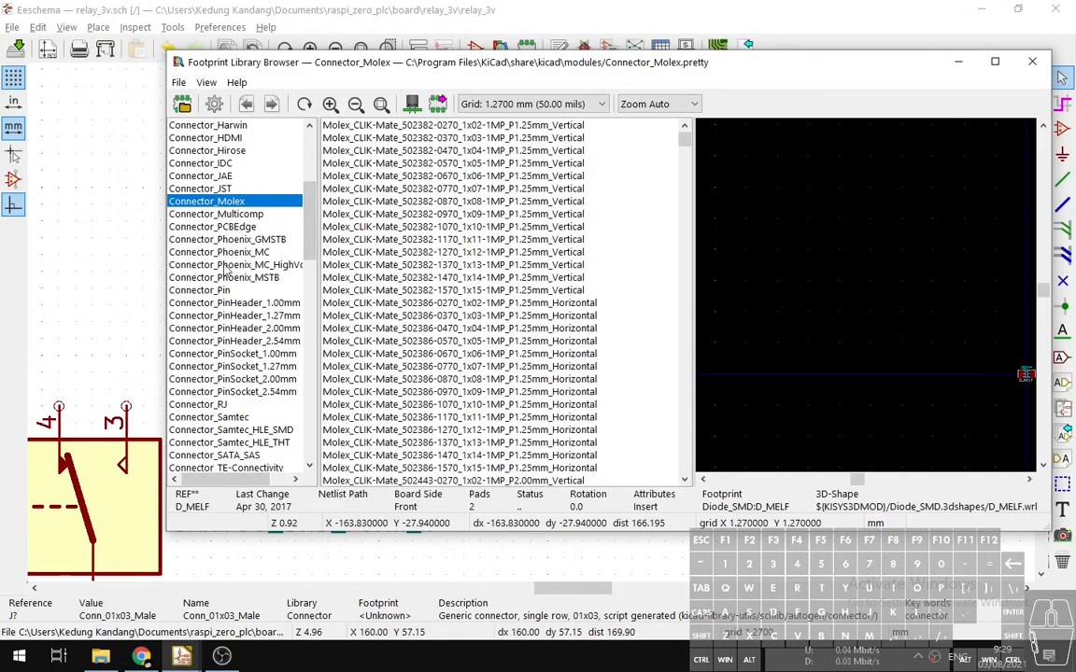
Assign PhoenixContact_GMSTBA_2,5_4-G-7,62_1x04_P7.62mm_Horizontal from the Connector_Phoenix_GMSTB library as the connector's footprint.
left_click(207, 239)
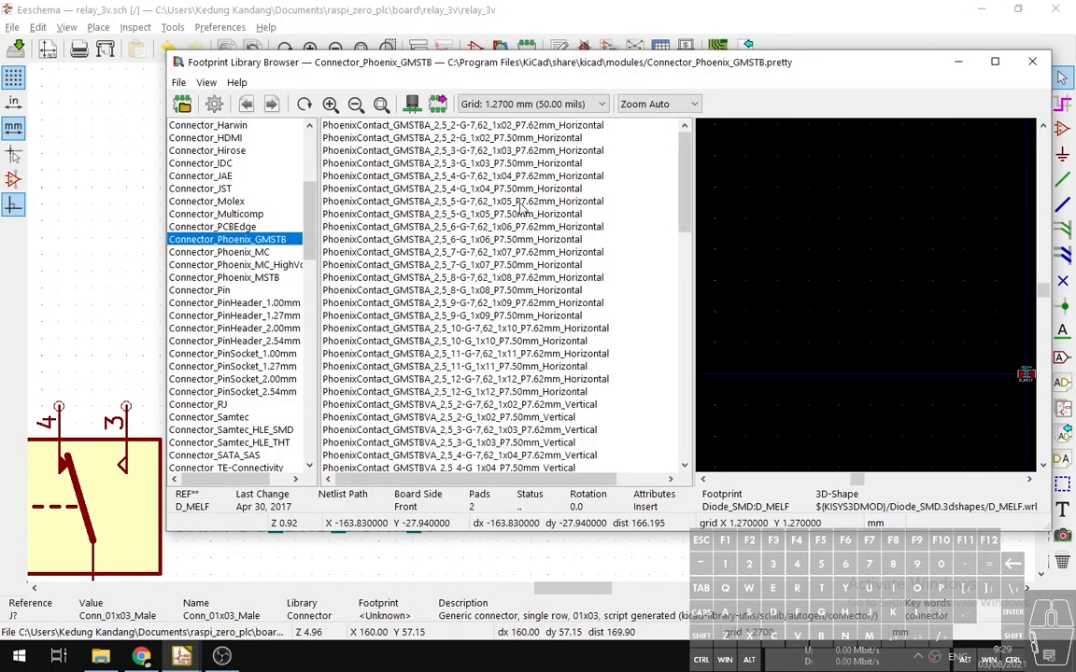
left_click(251, 253)
left_click(227, 240)
left_click(436, 176)
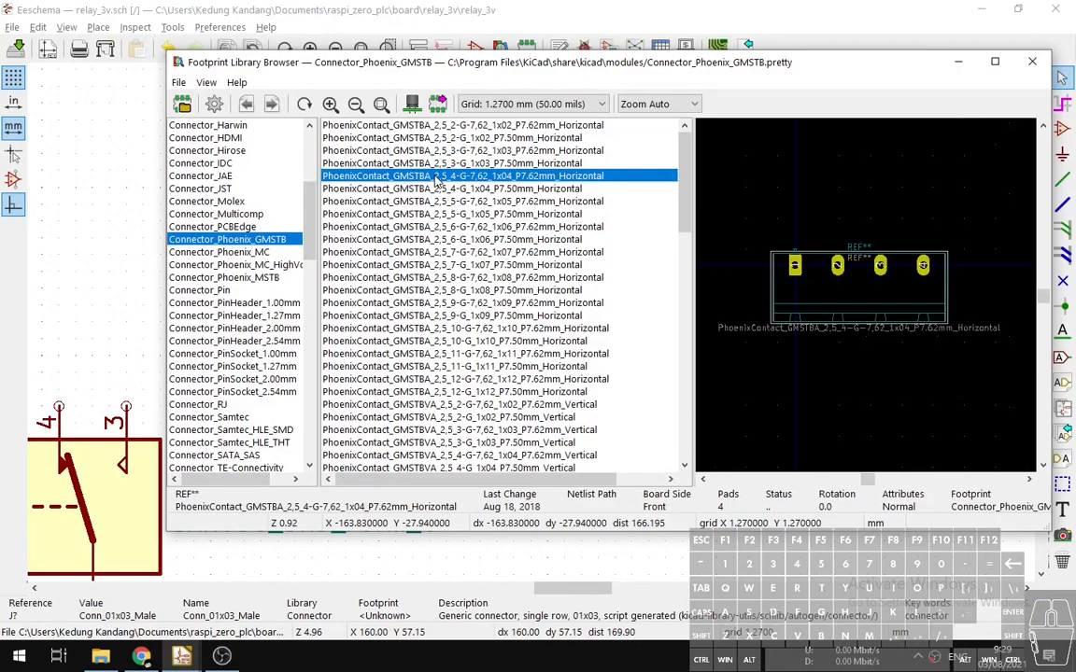
left_click_drag(301, 60, 173, 19)
mouse_move(181, 657)
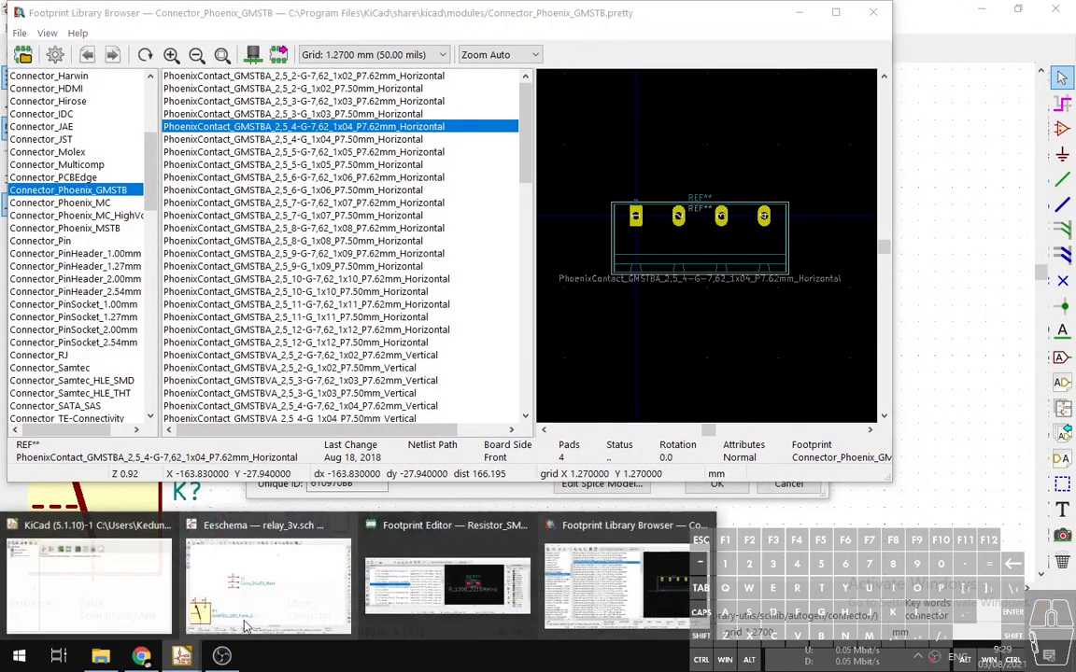
left_click(619, 603)
double_click(314, 127)
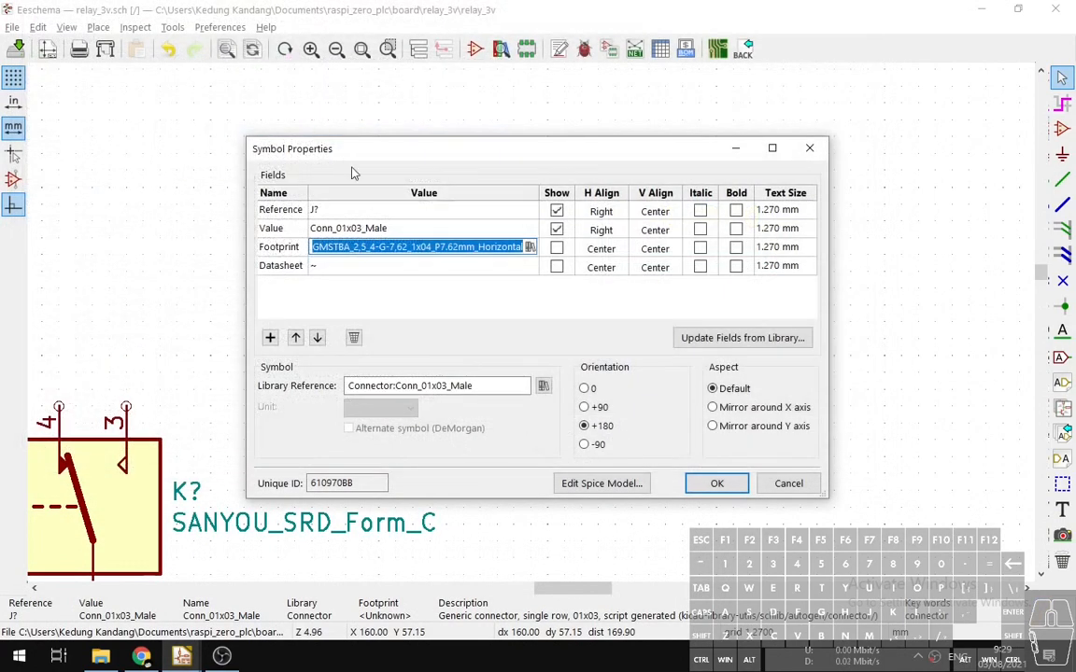
Switch to the Footprint Editor and filter its footprint libraries by "con".
mouse_move(181, 657)
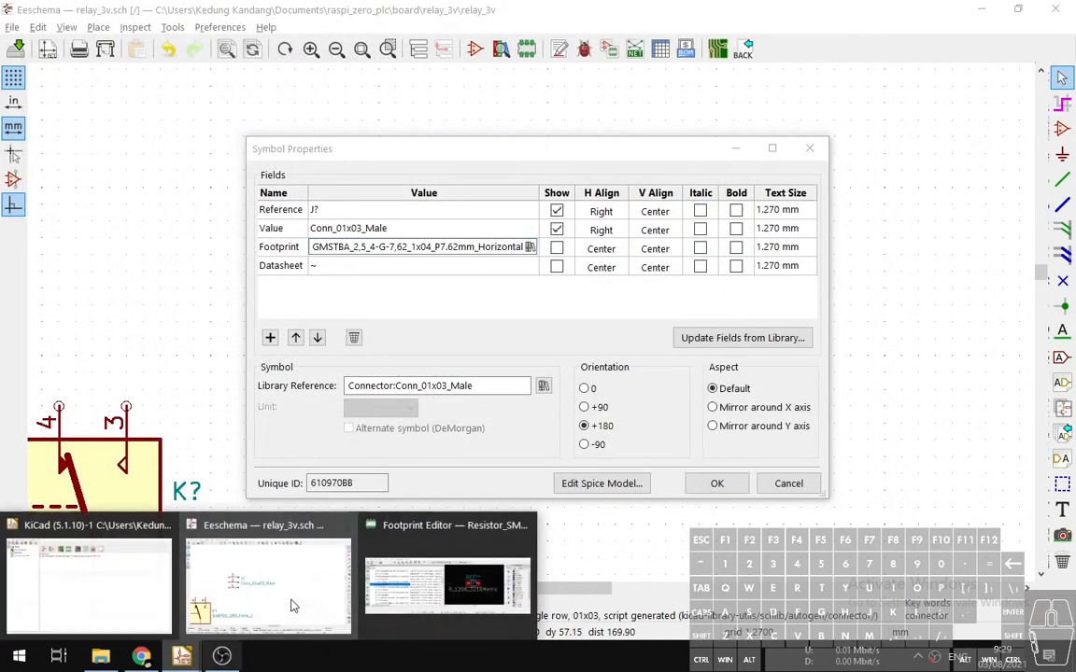
left_click(441, 583)
left_click(35, 91)
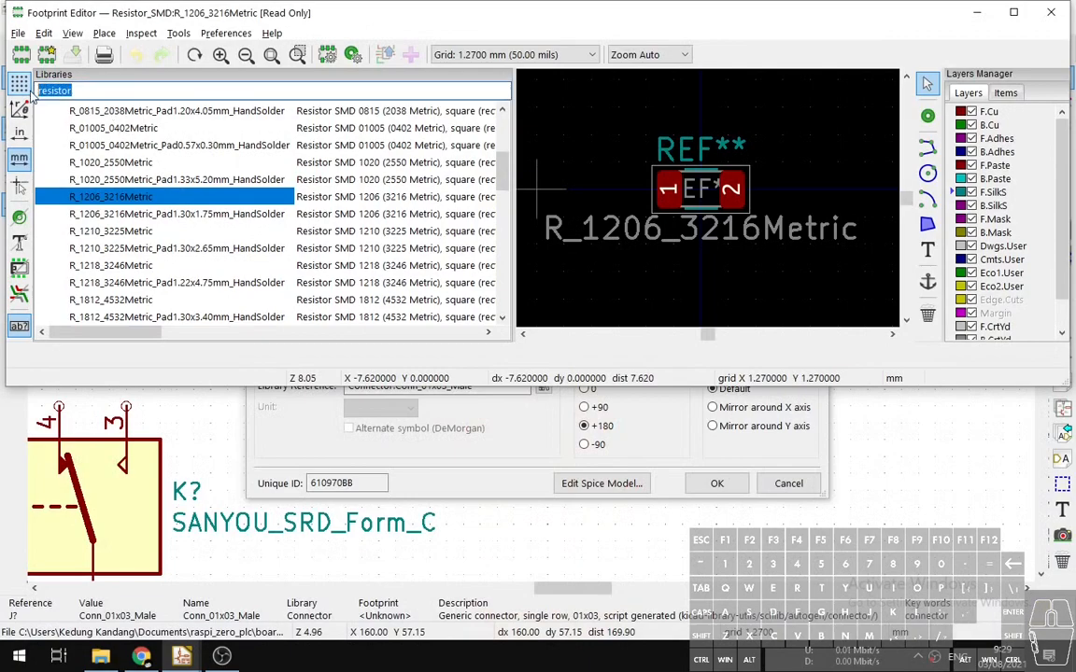
type("con")
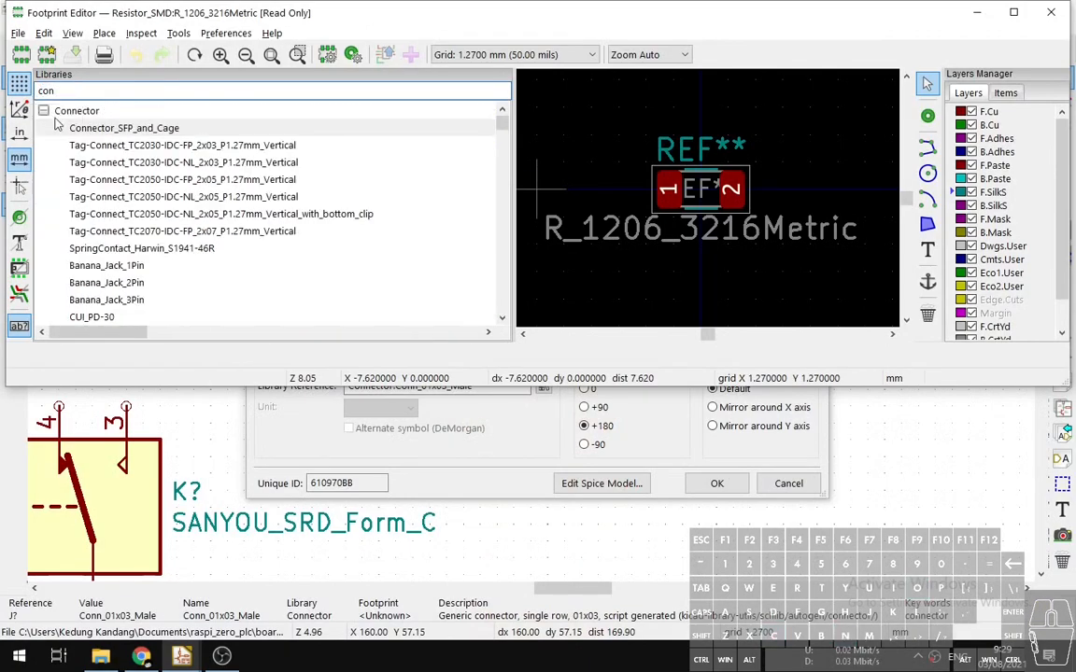
Look through the filtered library groups by collapsing each one from Connector down to Connector_USB.
left_click(43, 111)
left_click(43, 128)
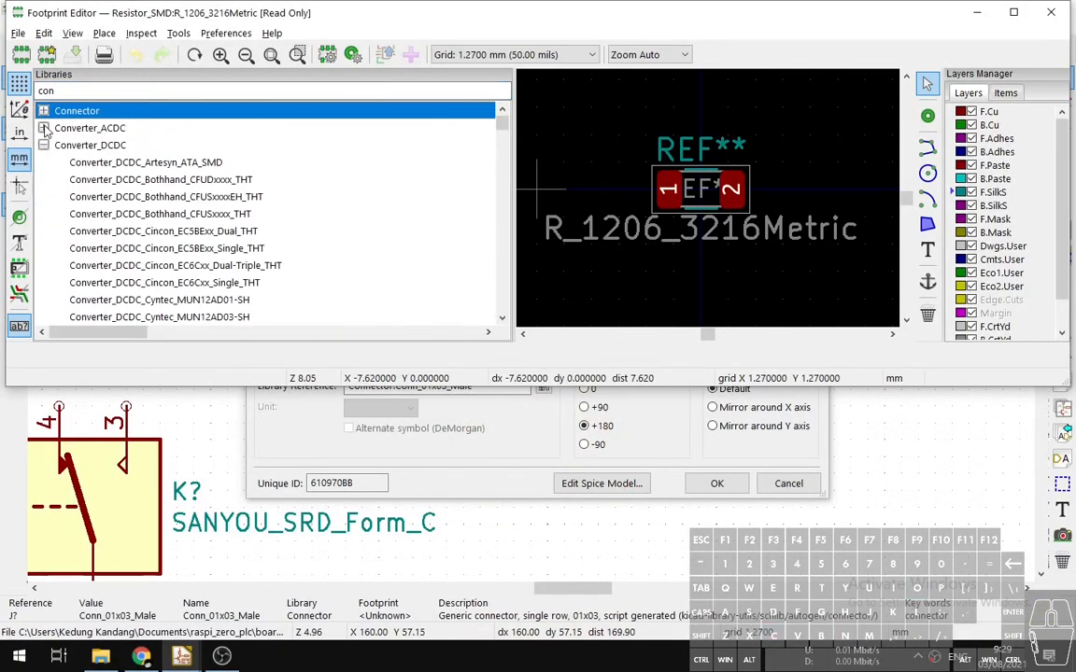
left_click(43, 145)
scroll(112, 191, "down", 2)
scroll(112, 192, "up", 2)
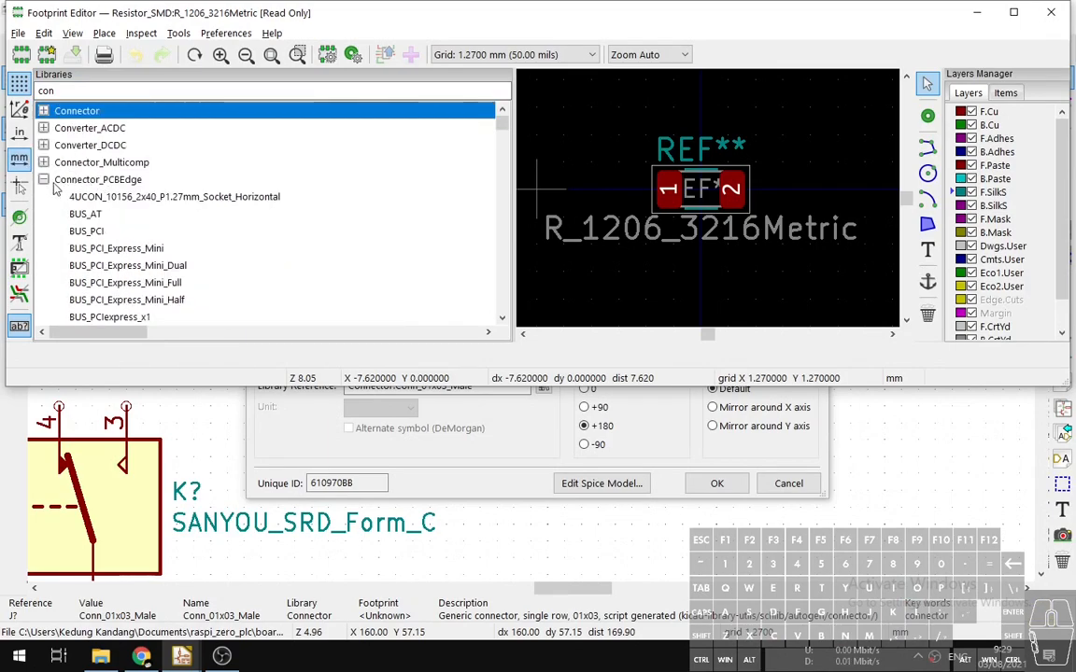
left_click(43, 179)
left_click(43, 196)
left_click(43, 214)
left_click(43, 230)
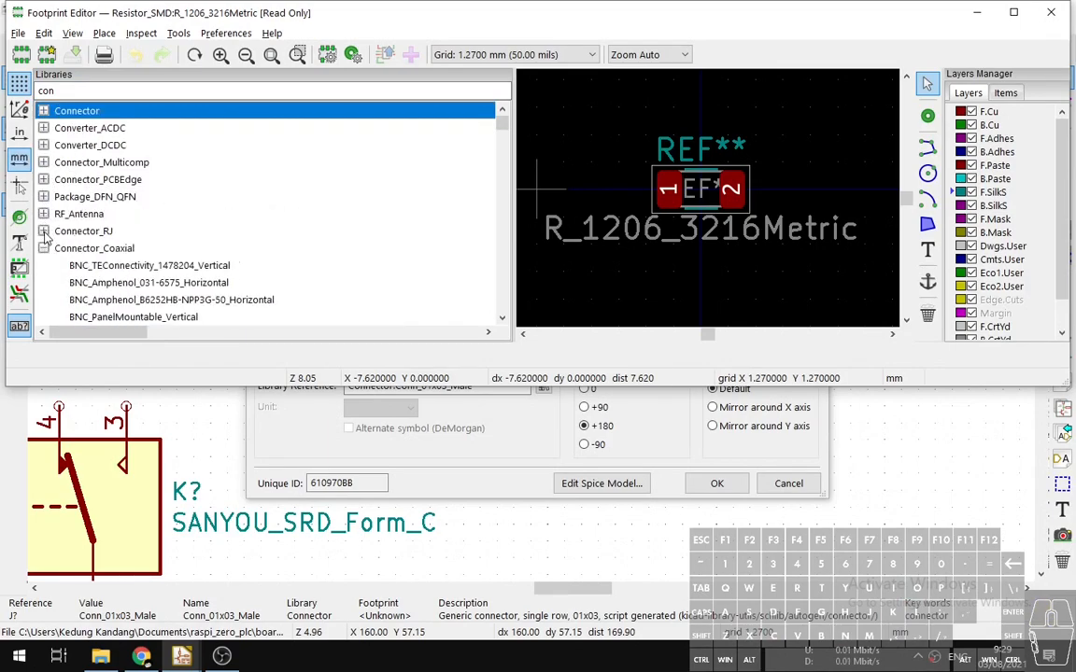
left_click(43, 247)
left_click(43, 265)
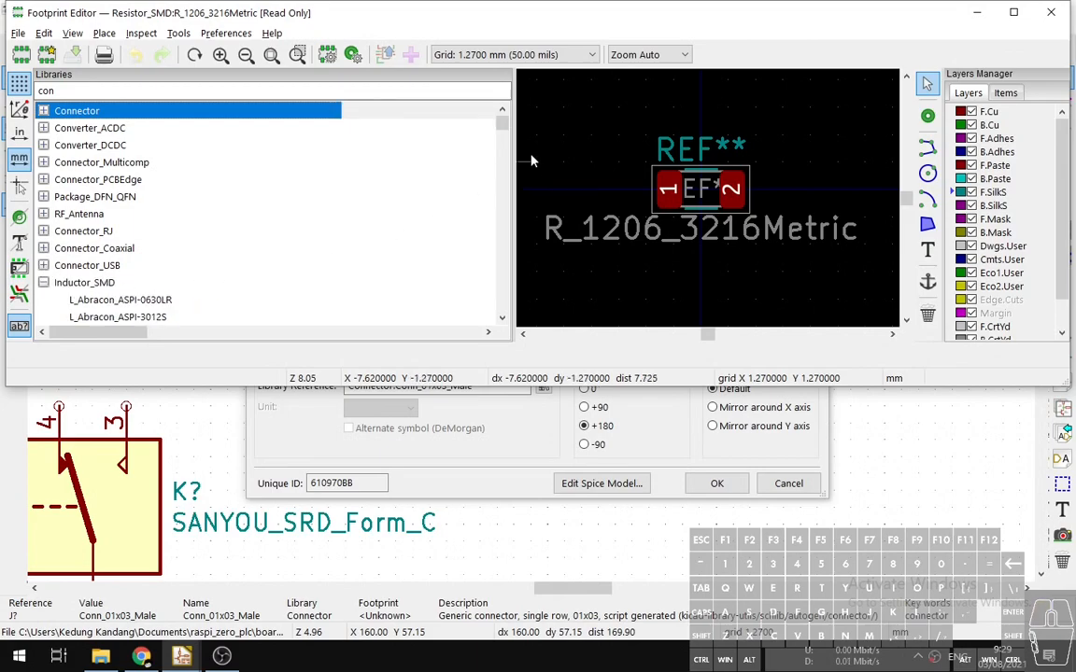
Reopen the footprint browser from the connector's properties and inspect the four-pin Phoenix GMSTBA footprint in the 3D viewer from an angle.
left_click(445, 474)
left_click(528, 247)
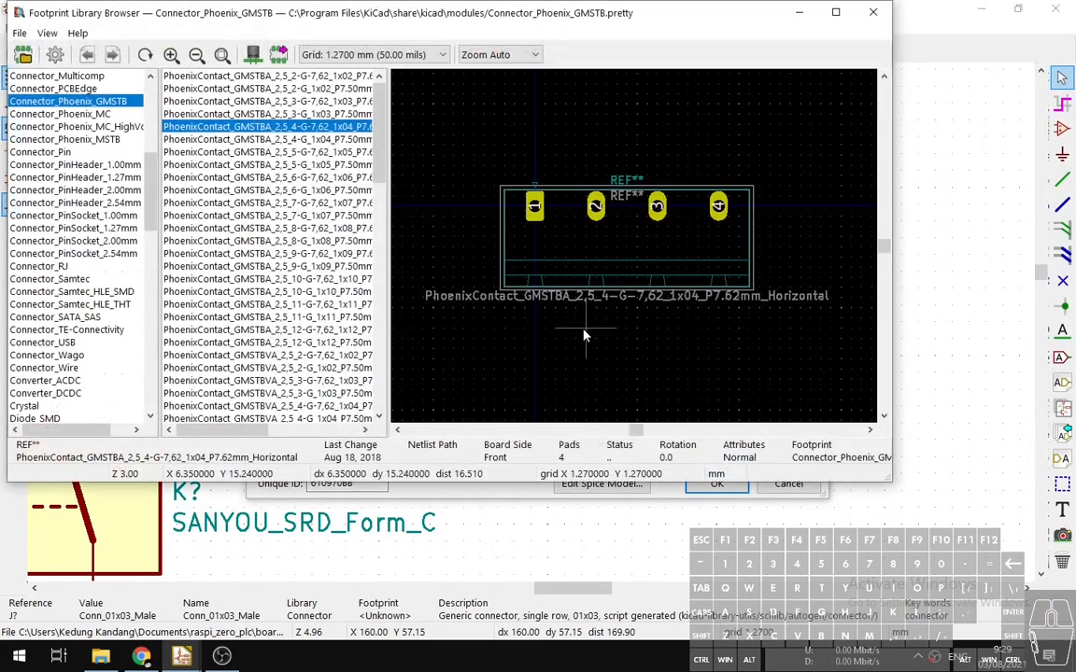
left_click(286, 133)
left_click(253, 56)
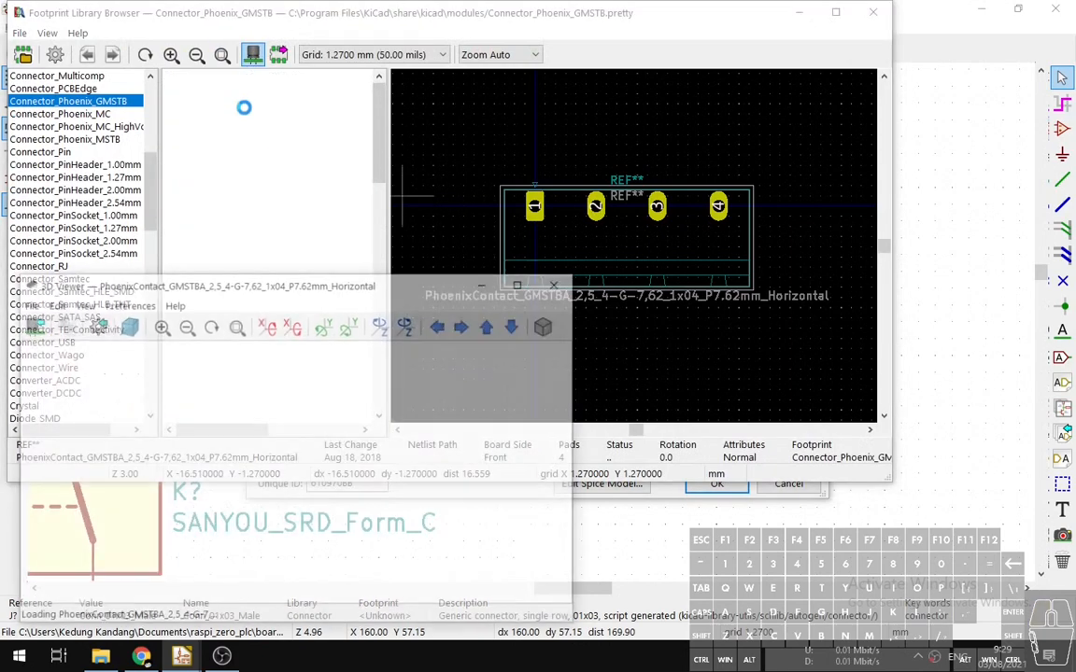
left_click_drag(414, 343, 355, 373)
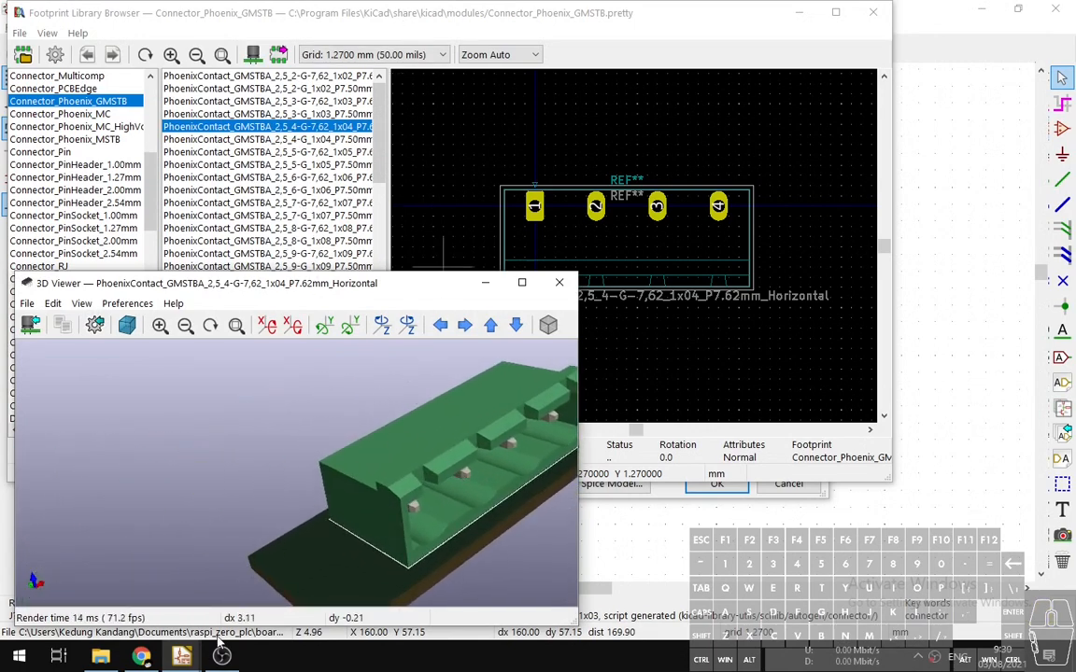
Close the footprint browser with its 3D preview and minimise the Footprint Editor to return to the connector's symbol properties.
left_click(182, 657)
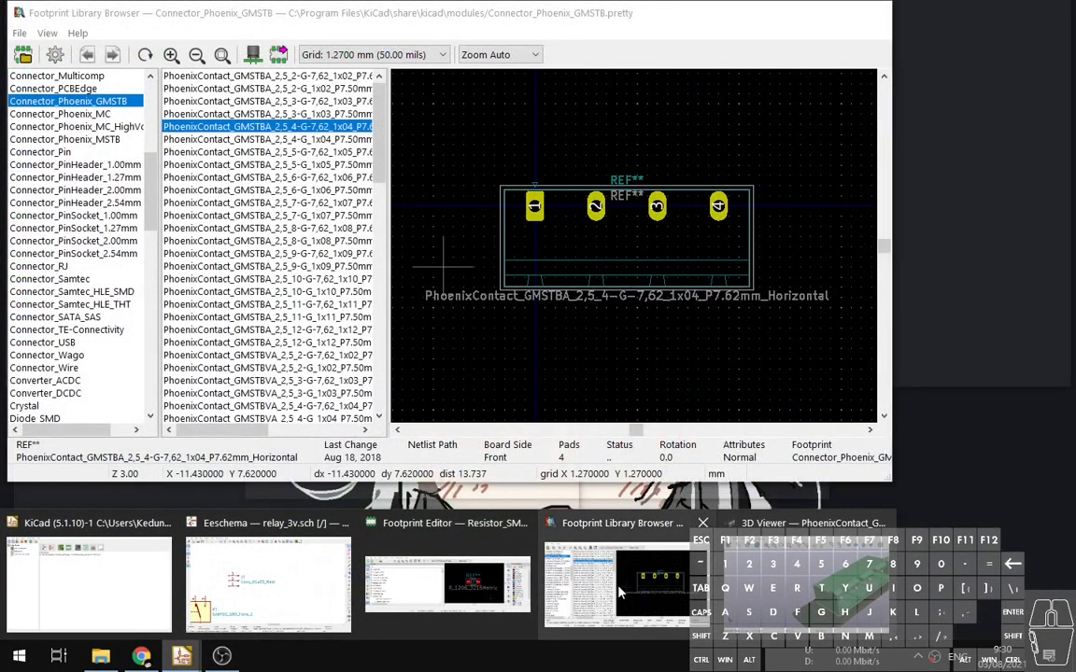
mouse_move(504, 584)
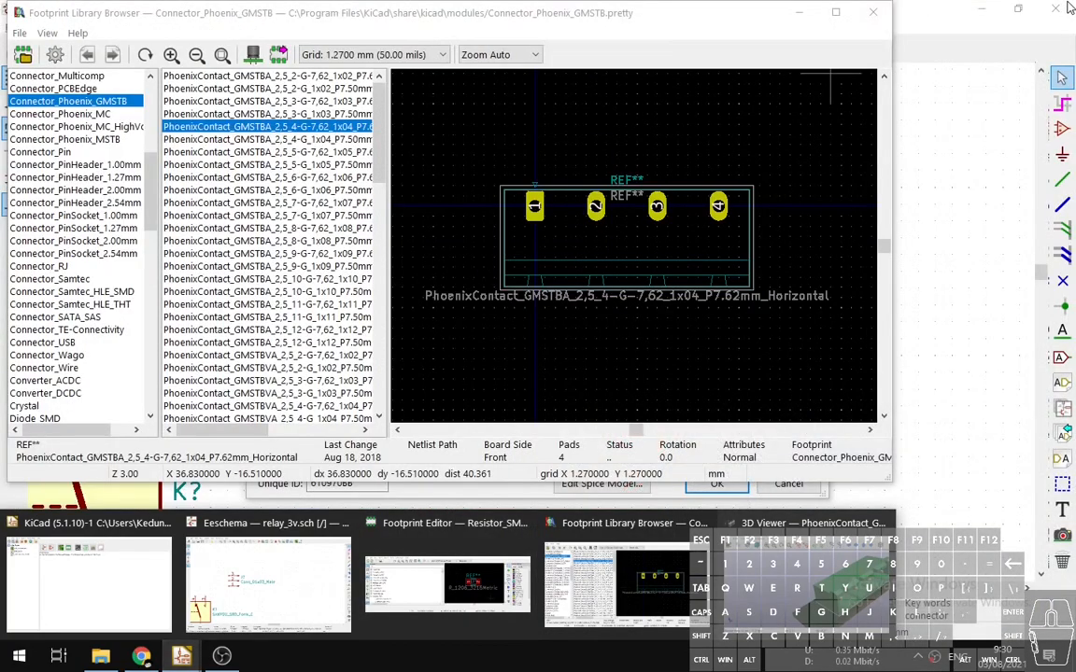
left_click(878, 16)
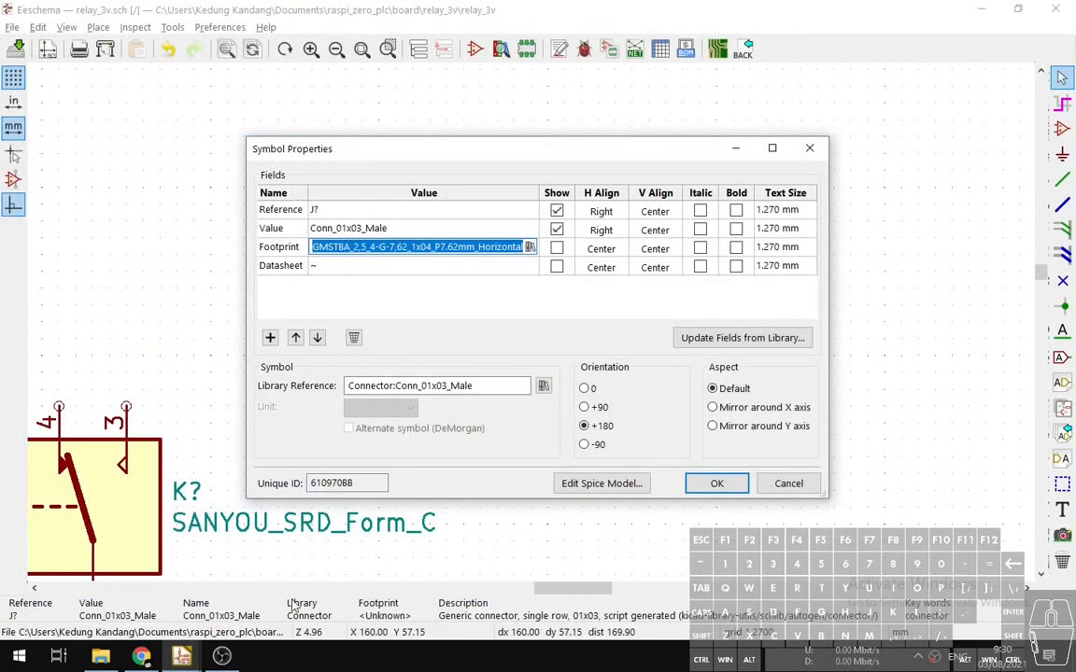
mouse_move(181, 653)
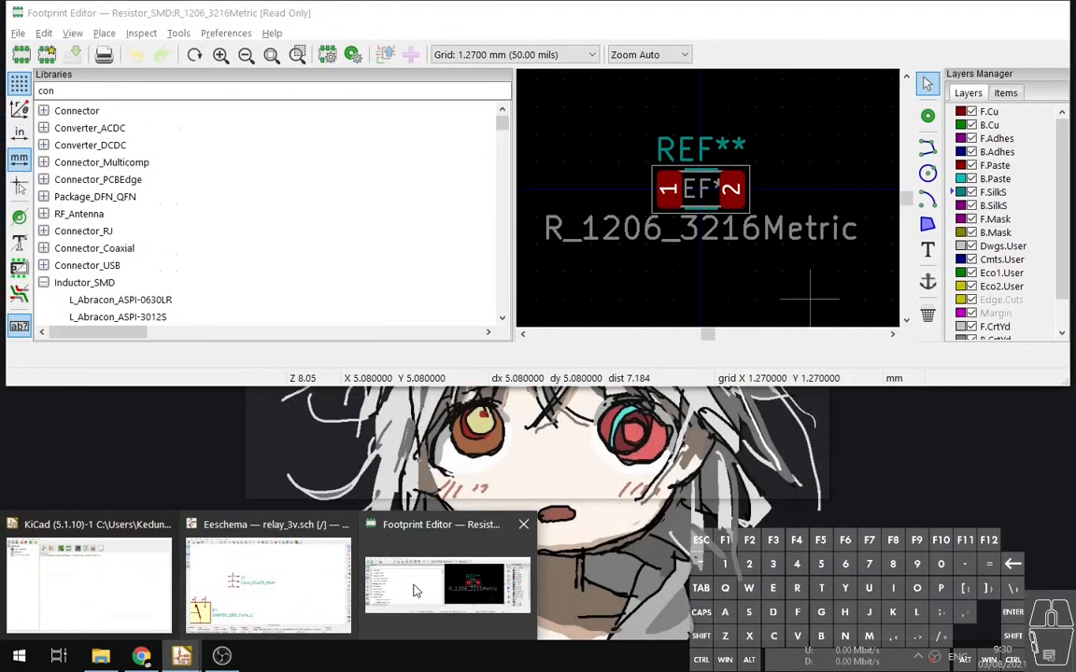
left_click(412, 588)
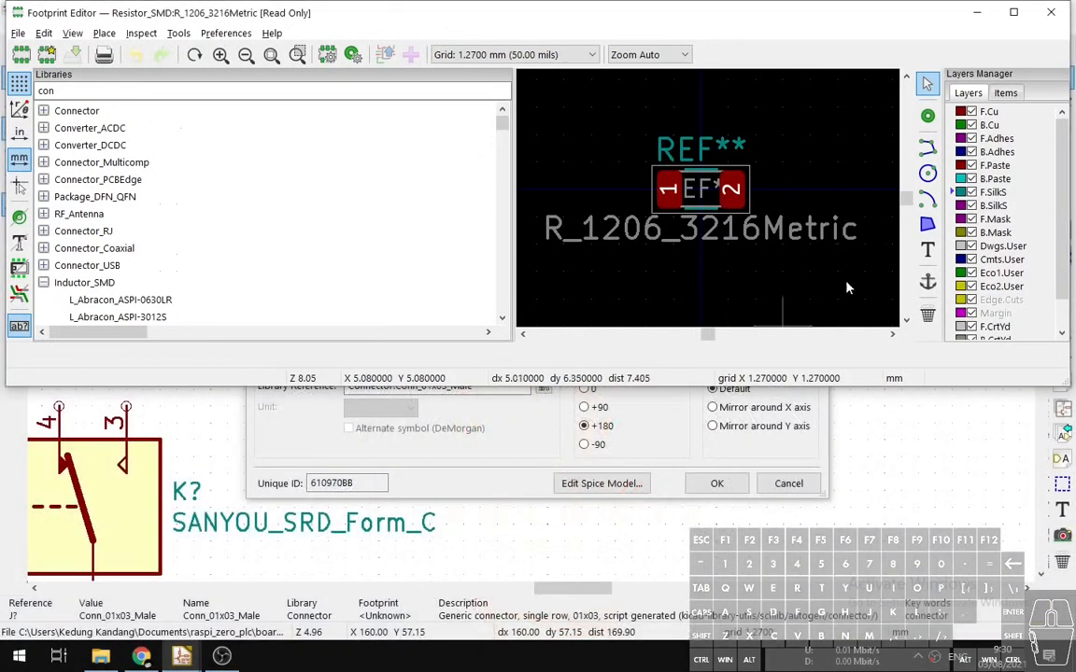
left_click(977, 13)
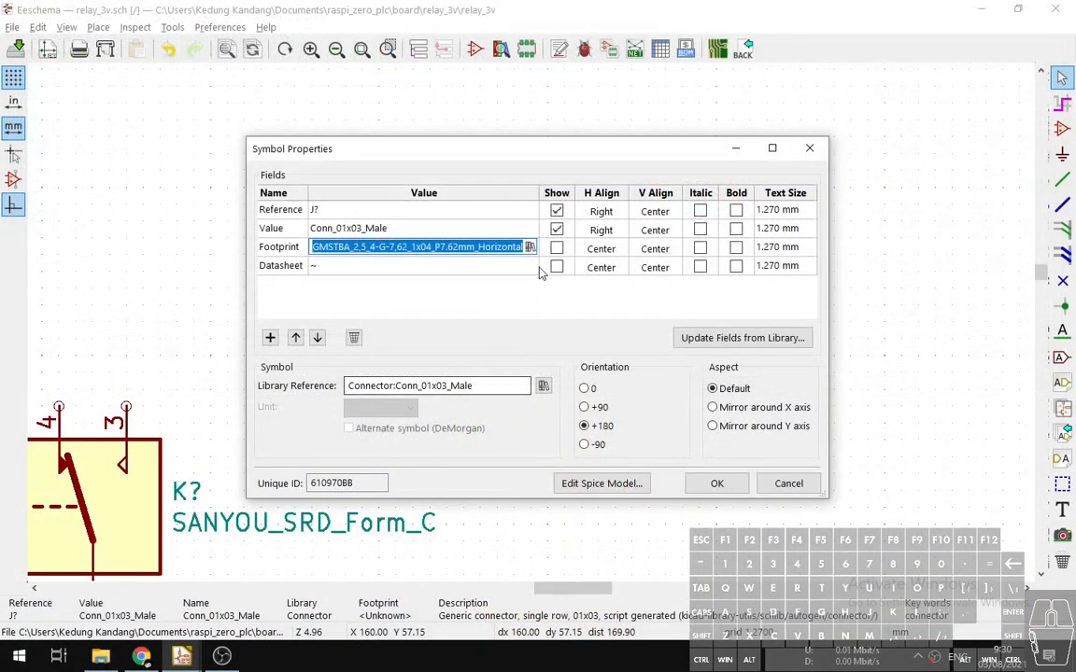
Reopen the footprint browser for the connector and inspect the four-pin Phoenix GMSTBA footprint in 3D from its pin side.
left_click(529, 247)
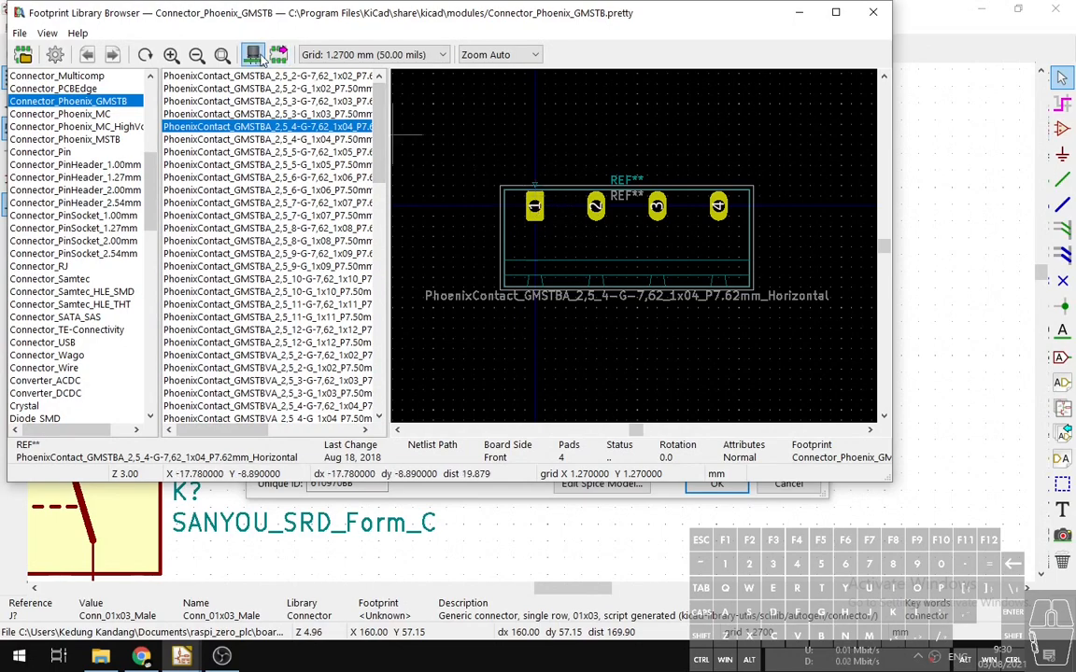
left_click(252, 54)
left_click_drag(294, 503, 296, 405)
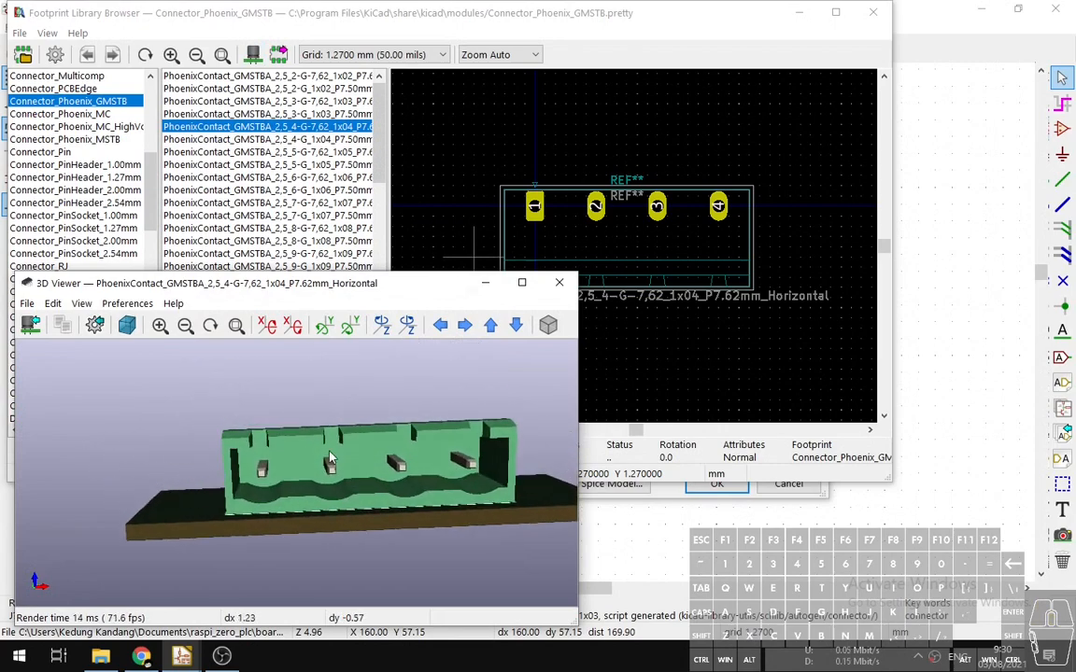
left_click(357, 17)
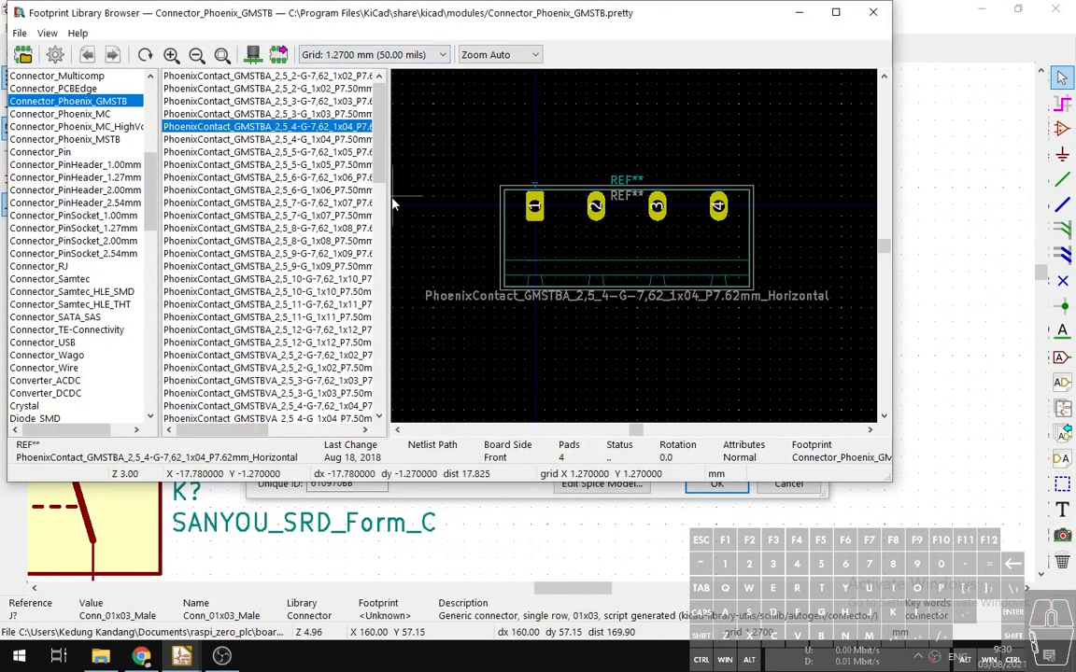
Widen the footprint name list, and check the terminal block product listings on Tokopedia in Chrome.
left_click_drag(389, 199, 553, 200)
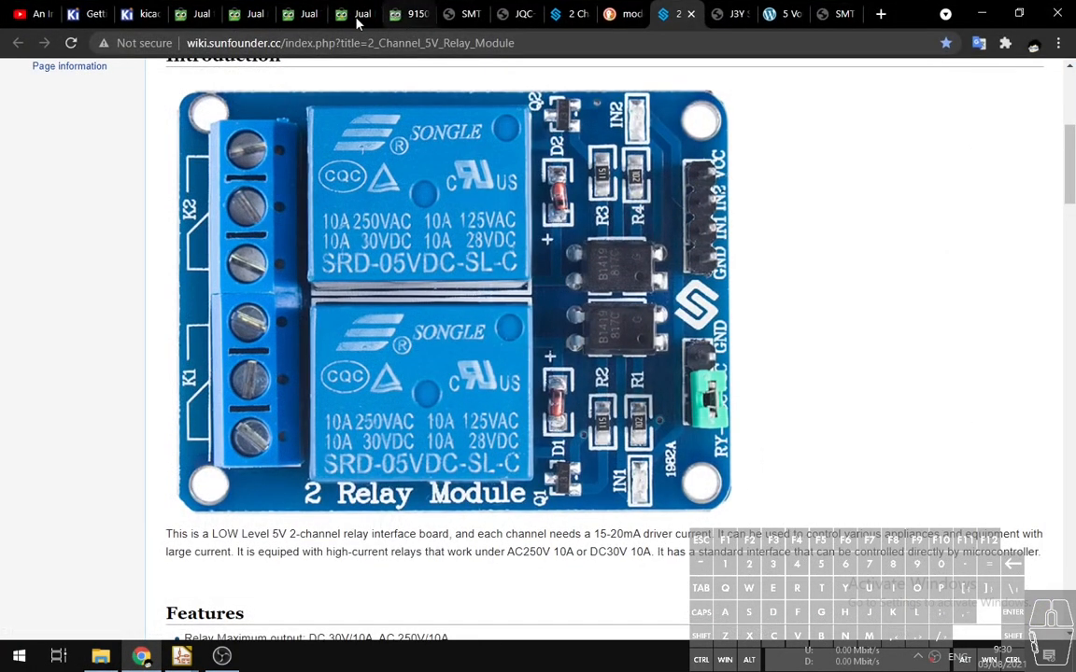
left_click(211, 13)
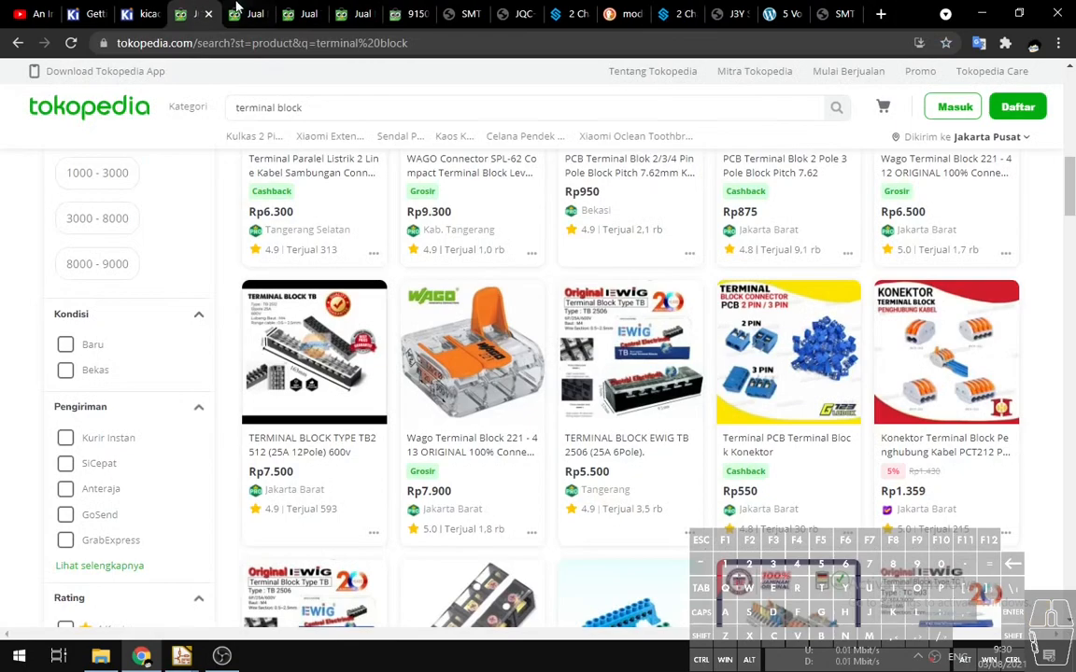
left_click(249, 13)
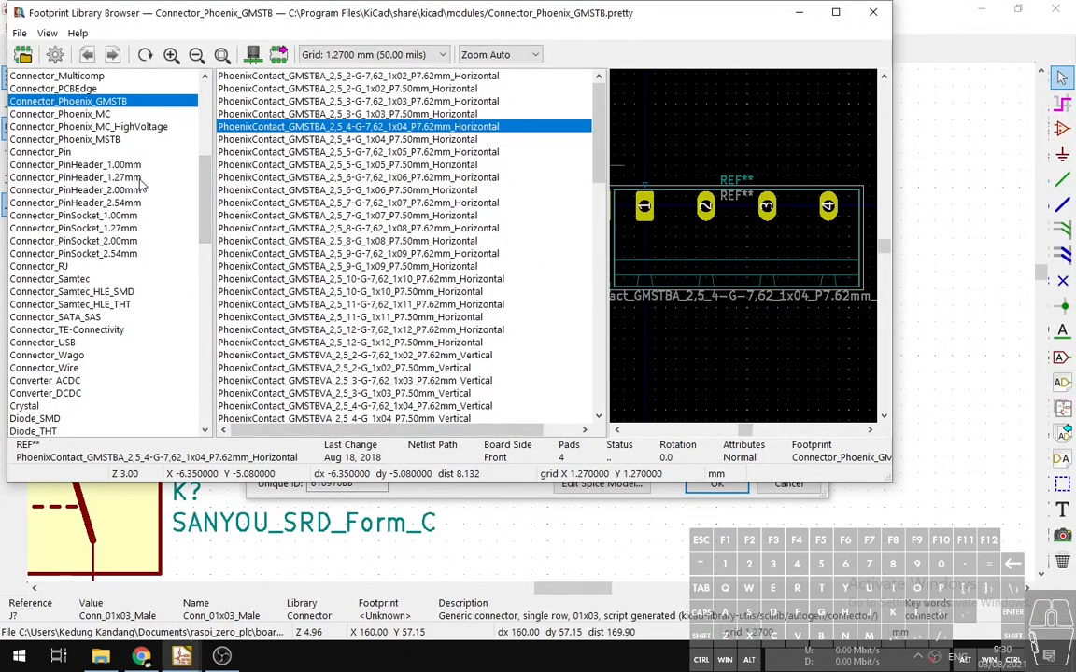
Look through the Connector_Phoenix_MC, Connector_Phoenix_MC_HighVoltage, Connector_Phoenix_MSTB, Connector_Samtec and Connector_Samtec_HLE_THT footprint libraries.
left_click(101, 114)
left_click(118, 126)
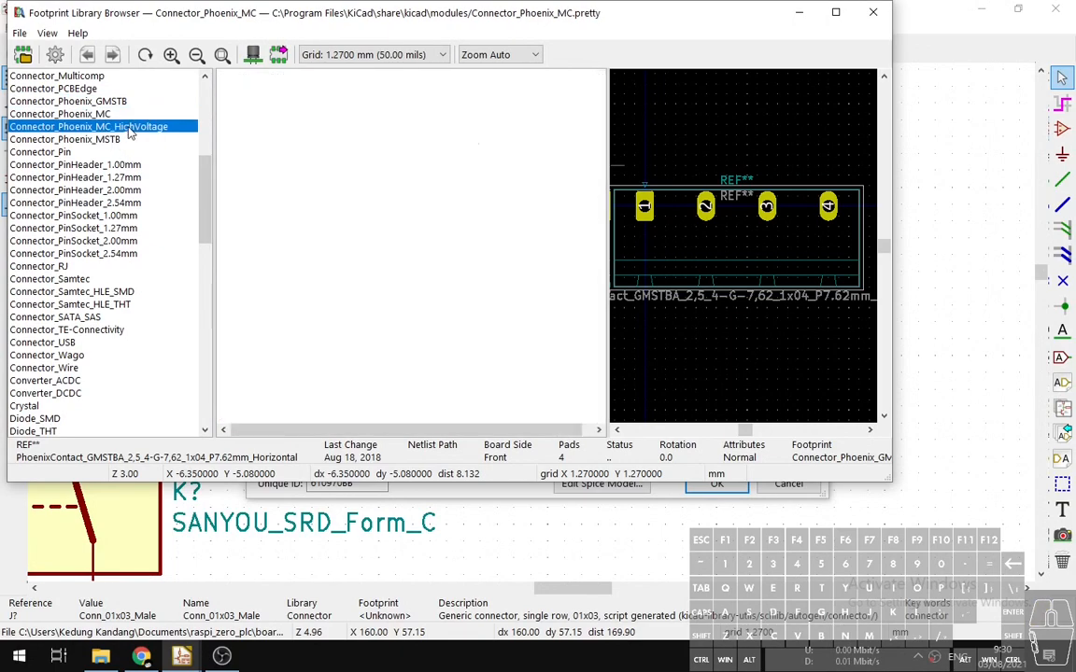
left_click(110, 139)
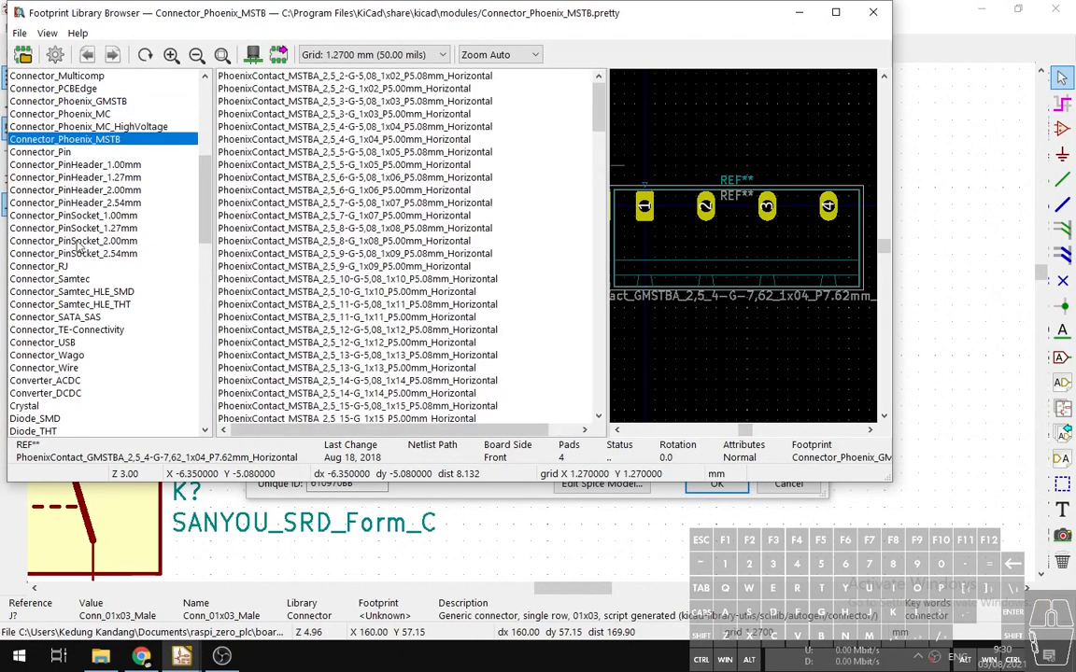
left_click(82, 279)
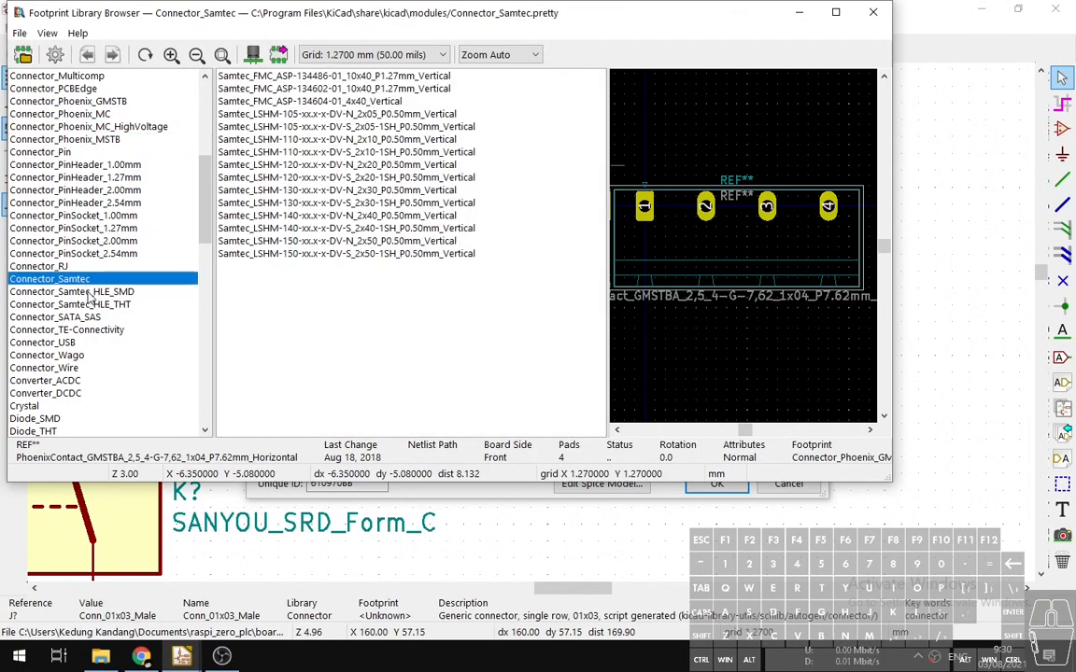
left_click(88, 303)
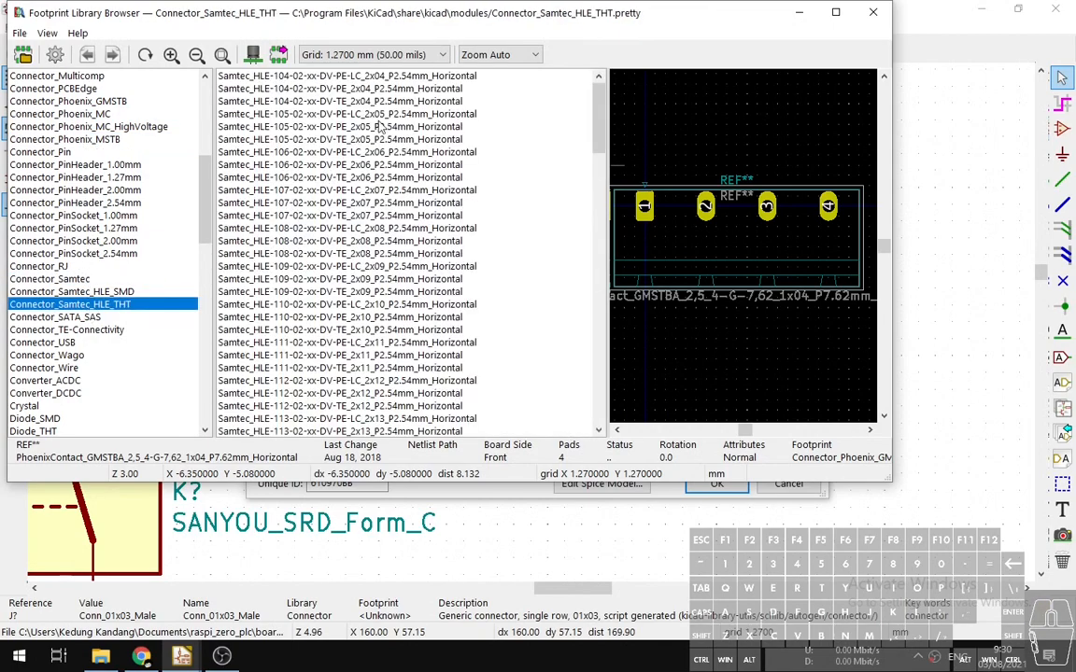
scroll(406, 128, "down", 20)
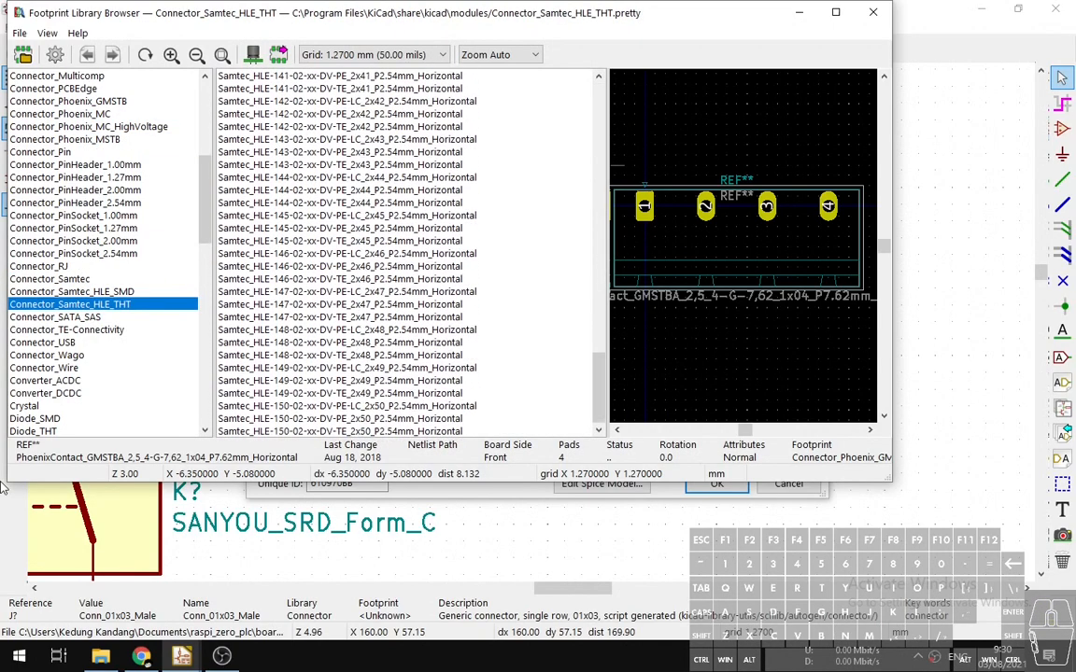
Look through the Connector_USB, Connector_TE-Connectivity, Connector_SATA_SAS, Connector_Molex and Connector_IDC footprint libraries.
left_click(63, 343)
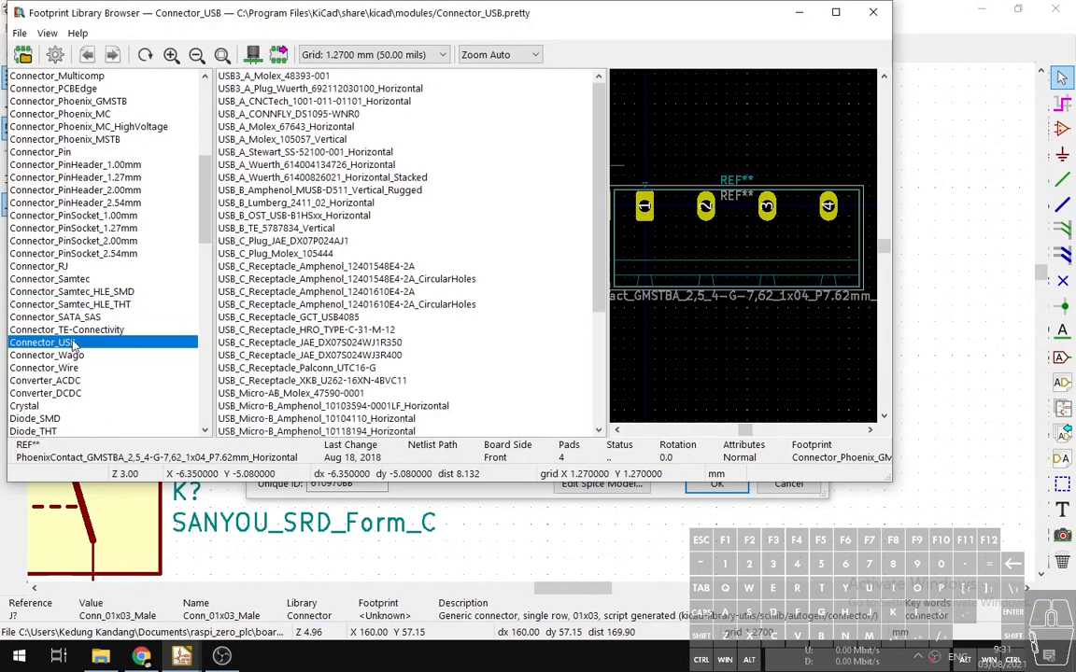
left_click(67, 329)
left_click(69, 317)
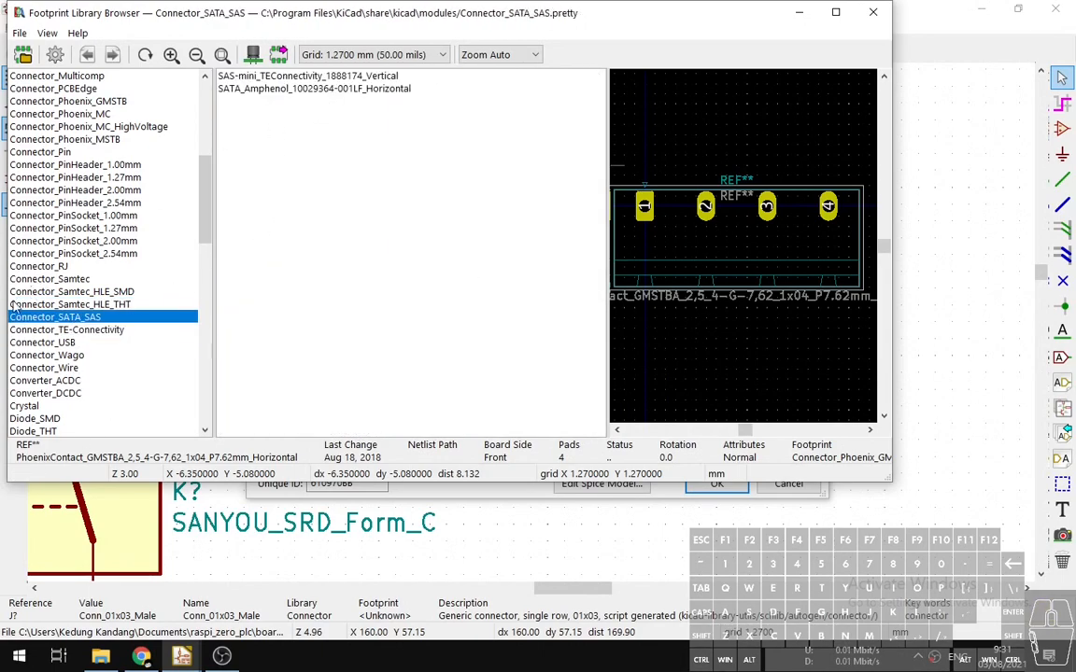
scroll(61, 299, "up", 4)
left_click(56, 215)
left_click(51, 177)
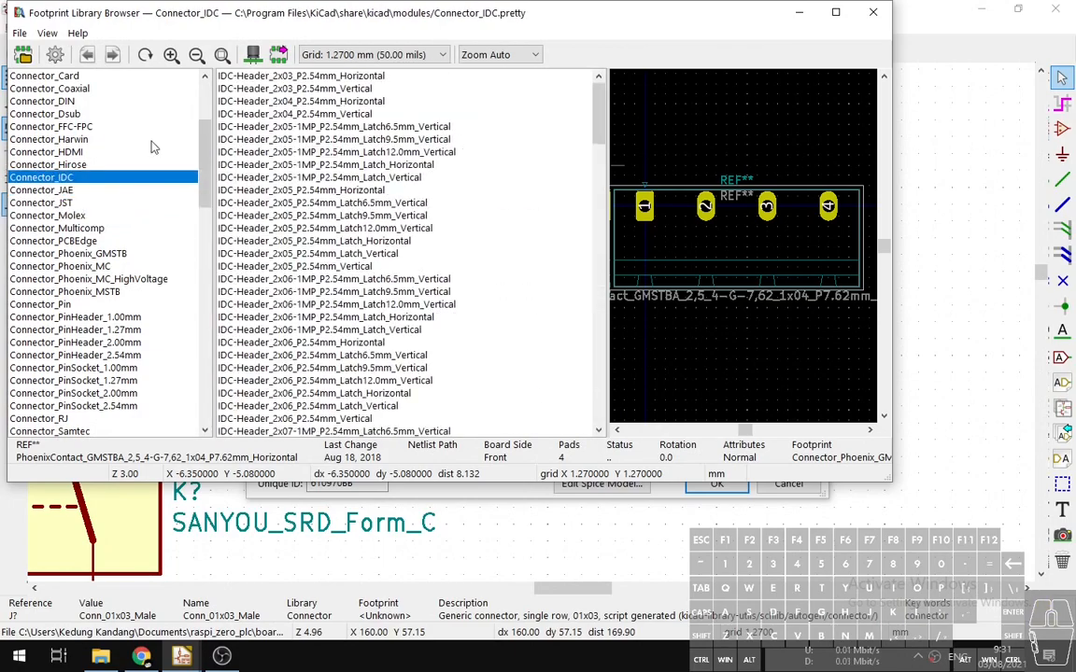
Return to the Connector_Phoenix_GMSTB library and preview one of its threaded-flange mounting-hole footprints in 3D.
left_click(69, 229)
left_click(71, 241)
left_click(71, 254)
left_click(308, 177)
scroll(374, 280, "down", 20)
left_click(271, 153)
left_click(253, 55)
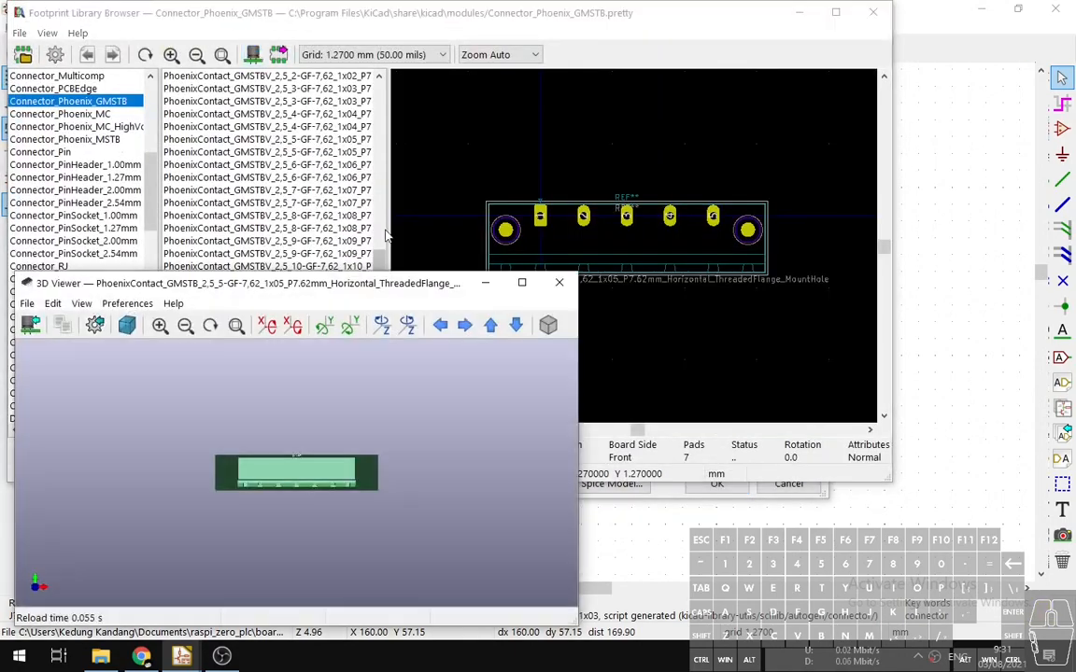
Select another Phoenix GMSTB footprint and check its model in the 3D viewer.
left_click(271, 202)
left_click(560, 283)
left_click(253, 55)
left_click(653, 264)
Preview the three-pin PhoenixContact_GMSTBVA_2,5_3-G_1x03_P7.50mm_Vertical footprint.
scroll(302, 154, "up", 4)
left_click(303, 78)
scroll(301, 155, "up", 6)
left_click(299, 228)
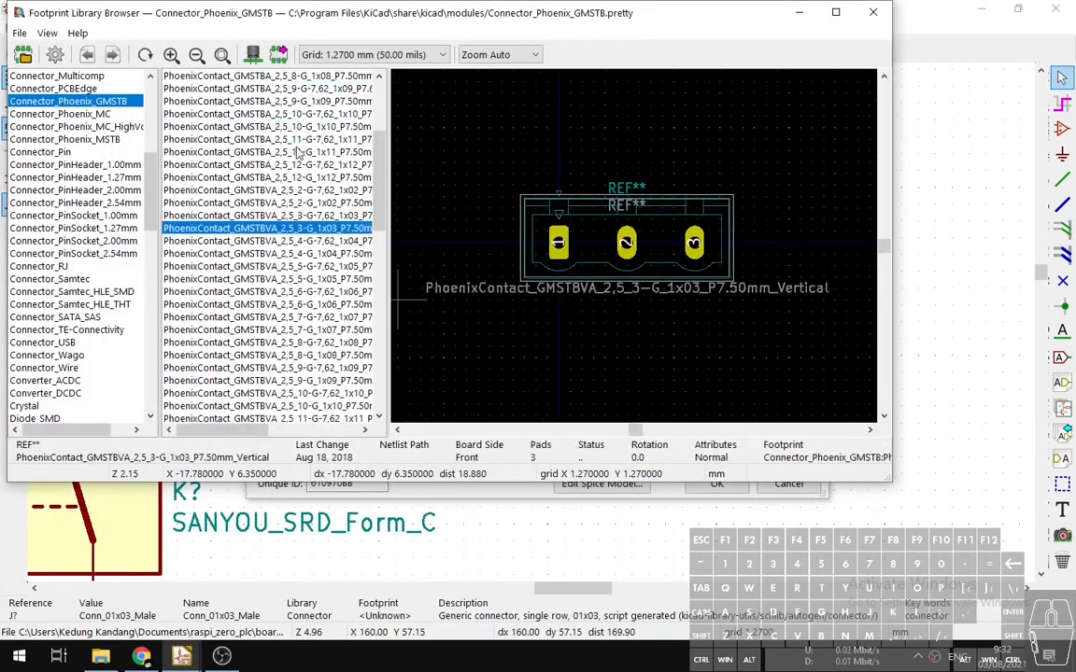
Assign PhoenixContact_GMSTBA_2,5_3-G-7,62_1x03_P7.62mm_Horizontal as the three-pin male connector's footprint.
left_click(298, 164)
left_click(836, 13)
left_click(261, 308)
left_click(261, 106)
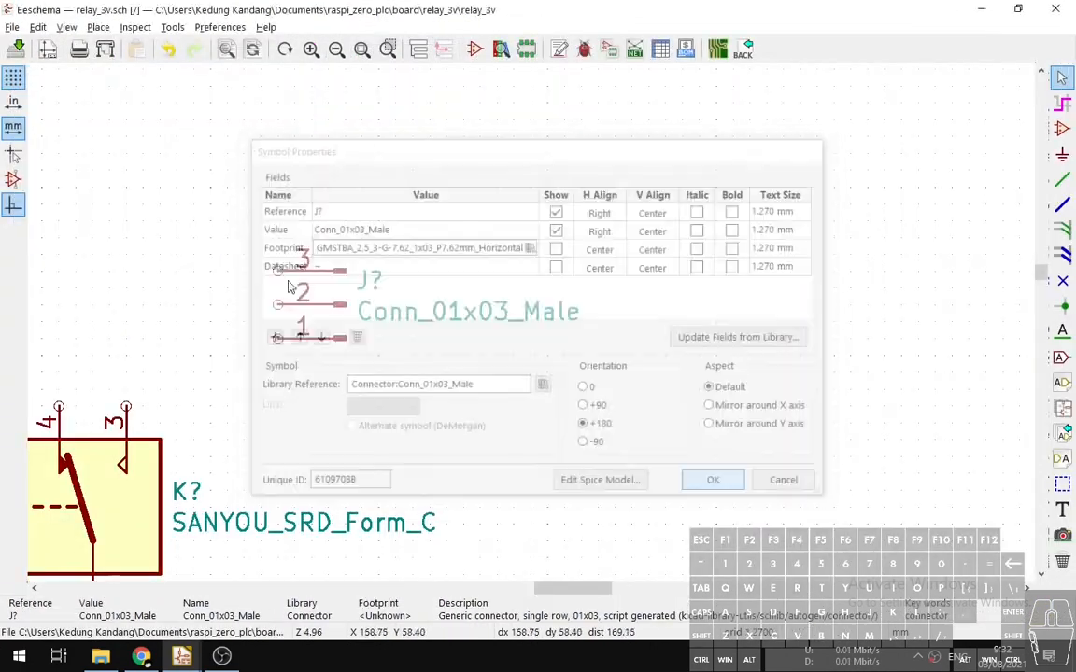
Open the footprint browser for a single-pin female connector and preview footprints in the general connector, Connector_Card and Connector_DIN libraries.
right_click(492, 269)
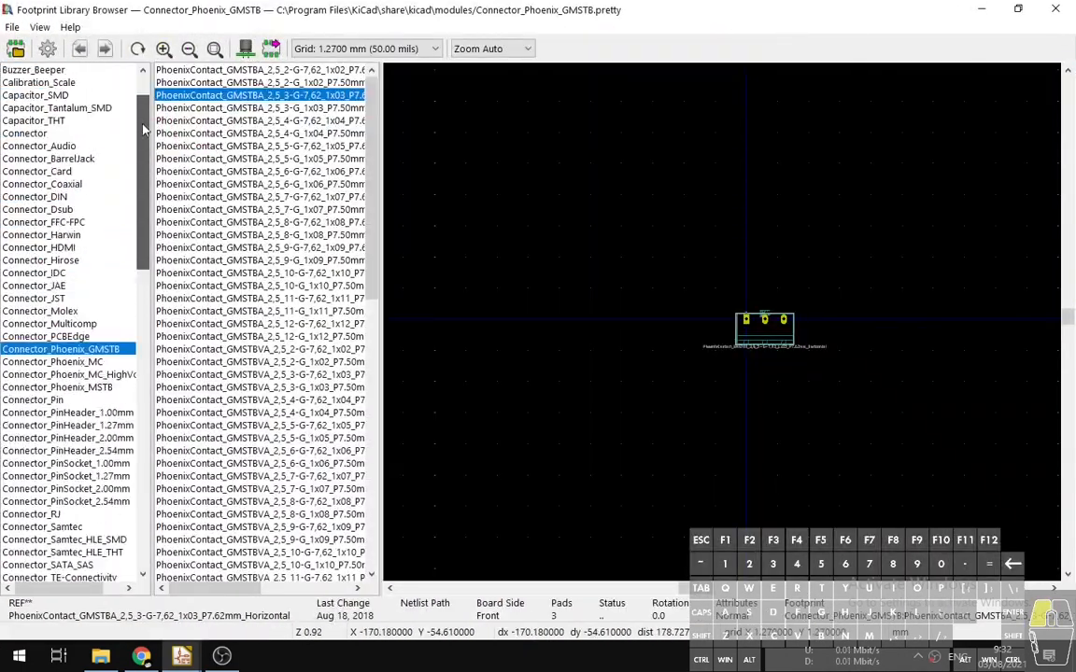
left_click(24, 184)
left_click(206, 196)
left_click(244, 311)
left_click(39, 222)
left_click(187, 71)
left_click(177, 97)
left_click(38, 247)
scroll(68, 269, "down", 6)
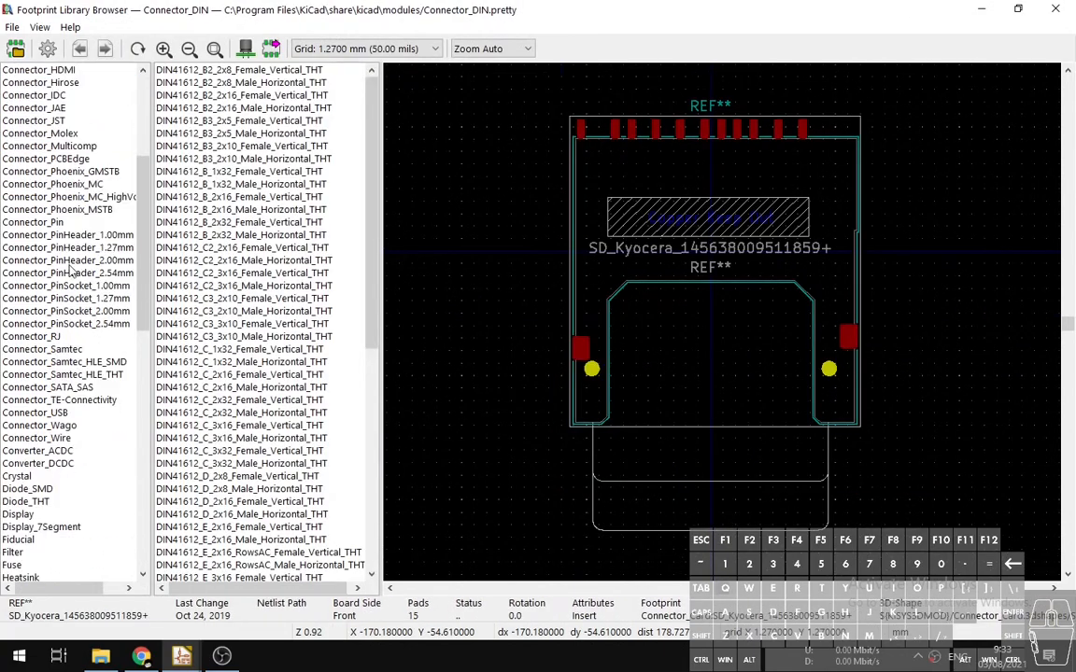
Preview Pin_D1.3mm_L11.3mm_W2.8mm_Flat from the Connector_Pin library, and list the Connector_PinHeader_1.00mm footprints.
left_click(45, 223)
left_click(244, 85)
left_click(238, 210)
left_click(70, 210)
scroll(71, 192, "up", 4)
left_click(73, 388)
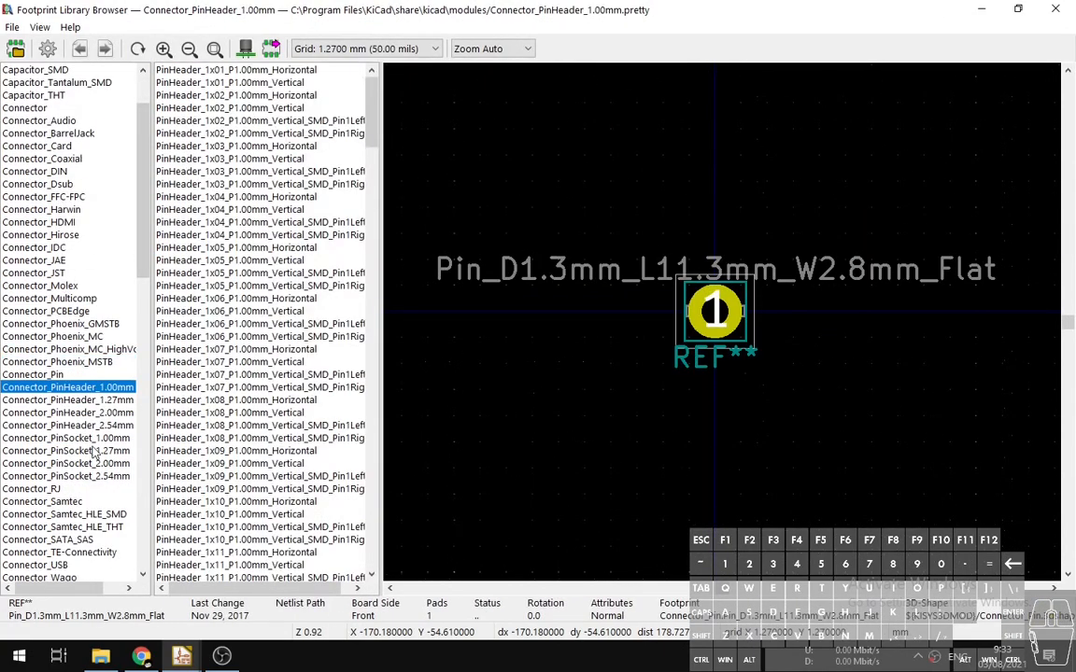
Preview footprints in the 1.00 mm, 1.27 mm and 2.54 mm pin socket libraries and in Connector_Samtec_HLE_SMD.
left_click(93, 439)
left_click(242, 71)
left_click(107, 452)
left_click(108, 476)
left_click(281, 108)
left_click(280, 159)
left_click(79, 515)
left_click(283, 82)
scroll(84, 476, "down", 2)
Examine the Connector_TE-Connectivity, 1.00 mm pin socket and pin header libraries, previewing the two-pin 1.00 mm header footprints.
left_click(84, 476)
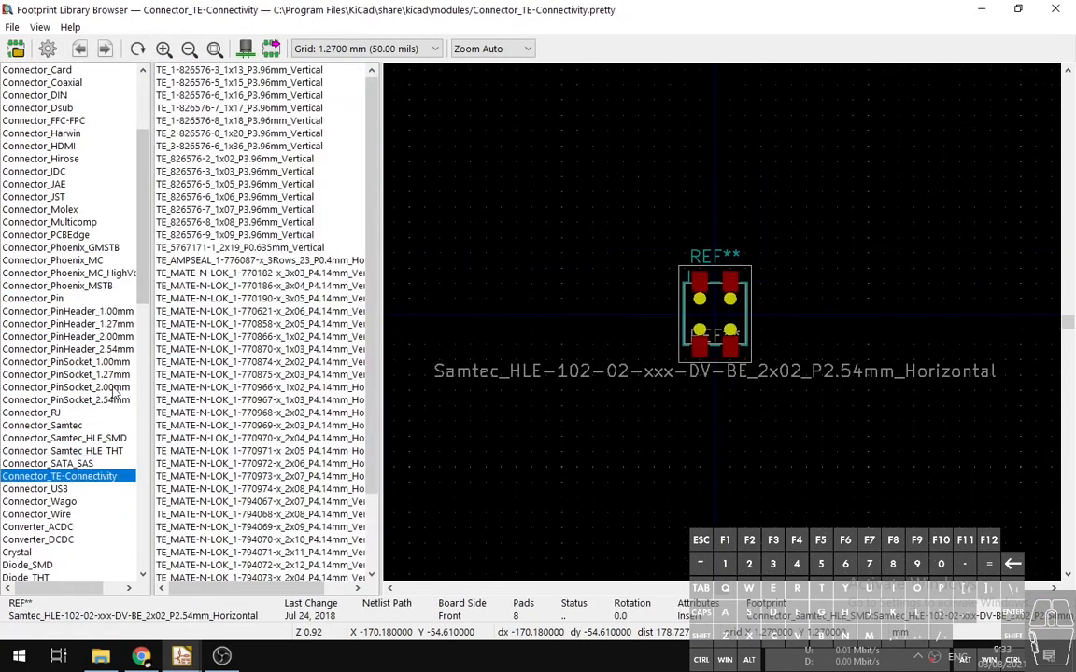
left_click(84, 437)
left_click(84, 363)
left_click(327, 96)
left_click(325, 134)
left_click(84, 324)
left_click(80, 311)
left_click(295, 133)
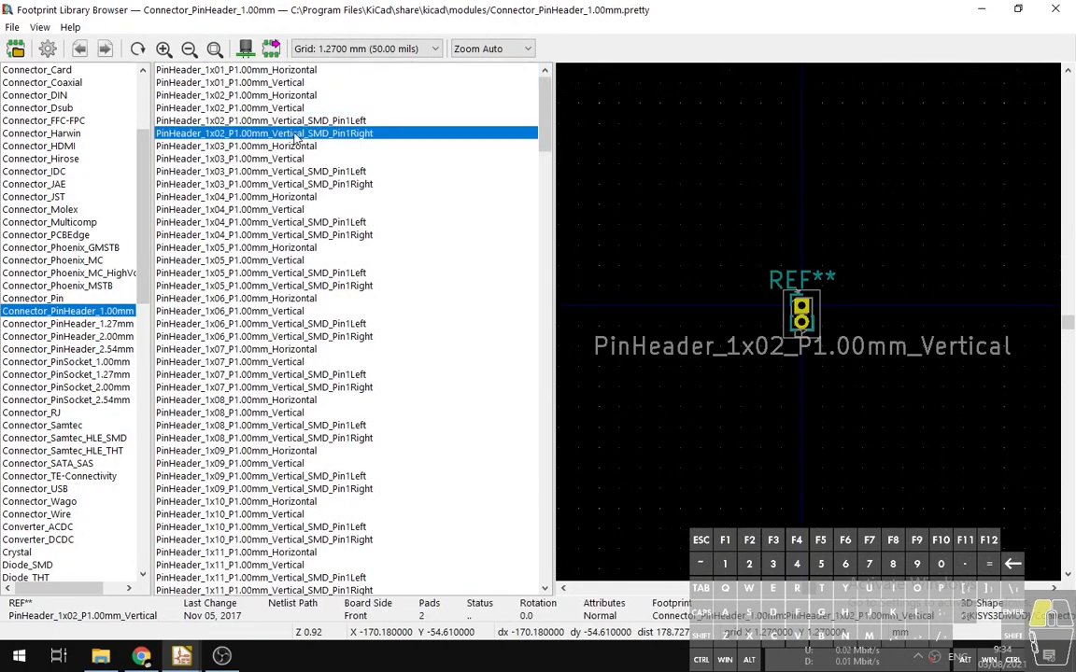
left_click(271, 71)
Check the Connector_Pin and Connector_Phoenix_MSTB libraries, and preview the Tag-Connect_TC2050-IDC-NL footprint with bottom clip in the Connector library.
left_click(77, 300)
scroll(80, 297, "up", 2)
left_click(84, 286)
left_click(56, 184)
left_click(280, 299)
scroll(52, 373, "down", 18)
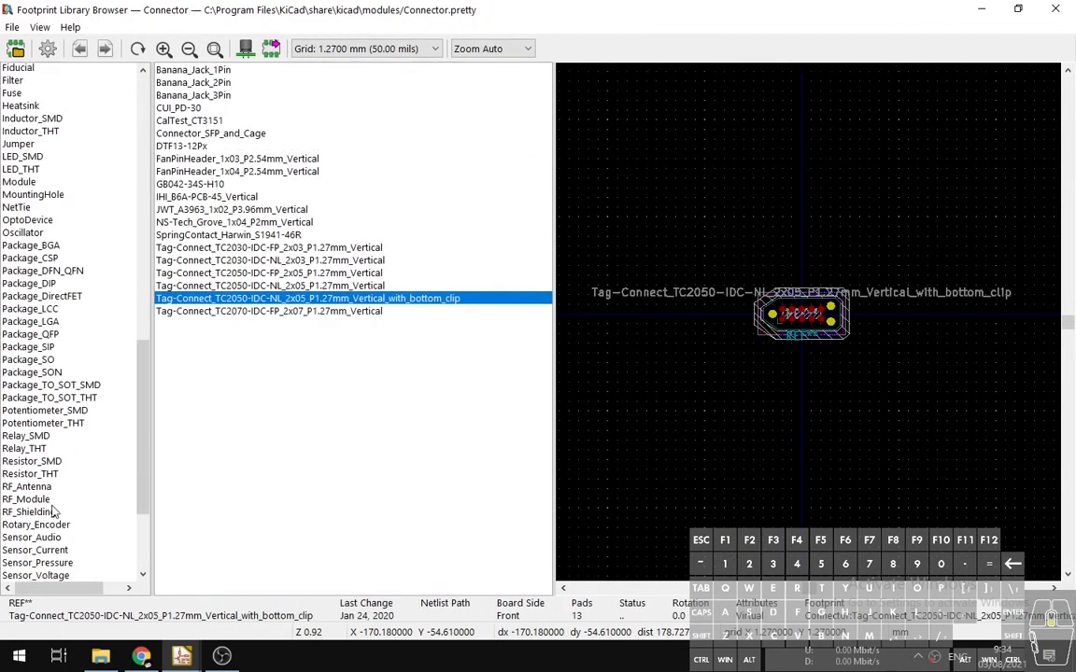
Compare several single-pin footprints in the Connector_Pin library, including Pin_D1.3mm_L11.0mm_LooseFit.
scroll(53, 467, "up", 10)
left_click(61, 362)
left_click(231, 74)
left_click(233, 109)
left_click(77, 323)
left_click(60, 146)
left_click(213, 97)
left_click(227, 198)
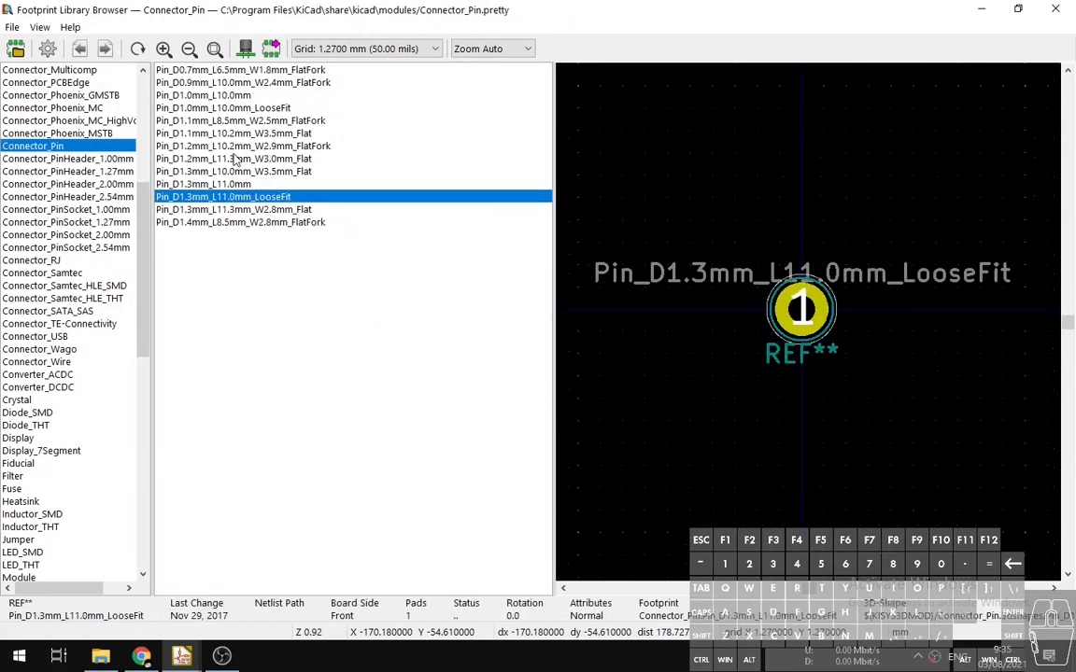
left_click(233, 72)
Assign PinHeader_1x01_P1.00mm_Vertical from the Connector_PinHeader_1.00mm library as the single-pin female connector's footprint.
left_click(95, 171)
scroll(98, 214, "up", 2)
left_click(101, 233)
double_click(239, 83)
left_click(717, 483)
Set the middle single-pin female connector's footprint to Connector_PinHeader_1.00mm:PinHeader_1x01_P1.00mm_Vertical.
right_click(498, 270)
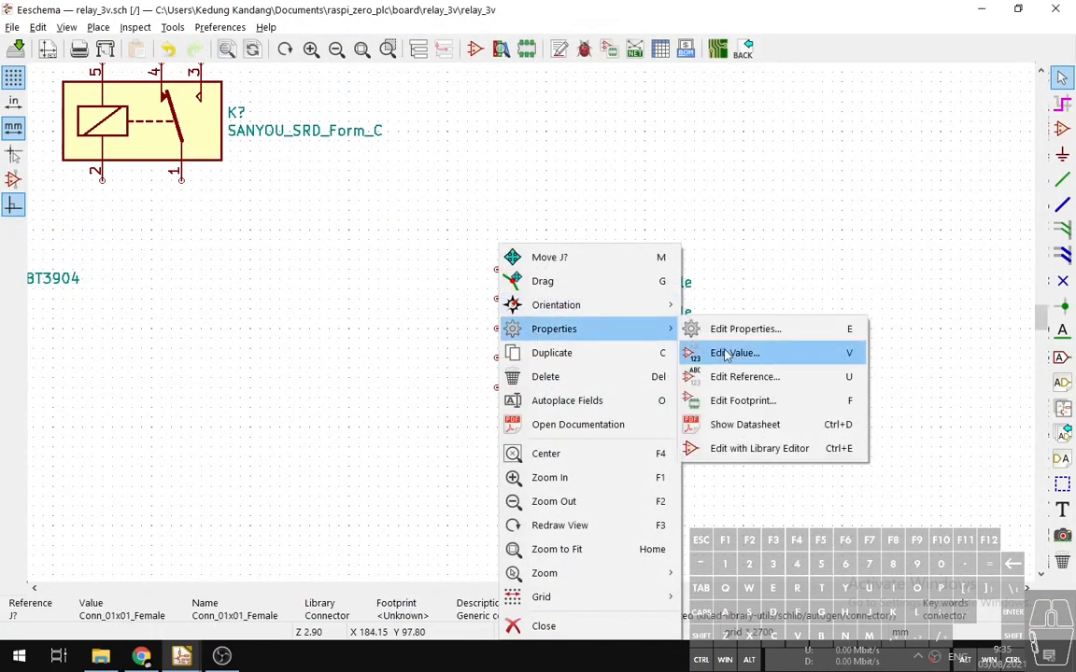
left_click(498, 331)
right_click(498, 333)
left_click(742, 330)
type("Connector_PinHeader_1.00mm:PinHeader_1x01_P1.00mm_Vertical")
left_click(716, 483)
Apply the PinHeader_1x01_P1.00mm_Vertical footprint to the last two single-pin female connectors in the column.
right_click(498, 361)
left_click(743, 336)
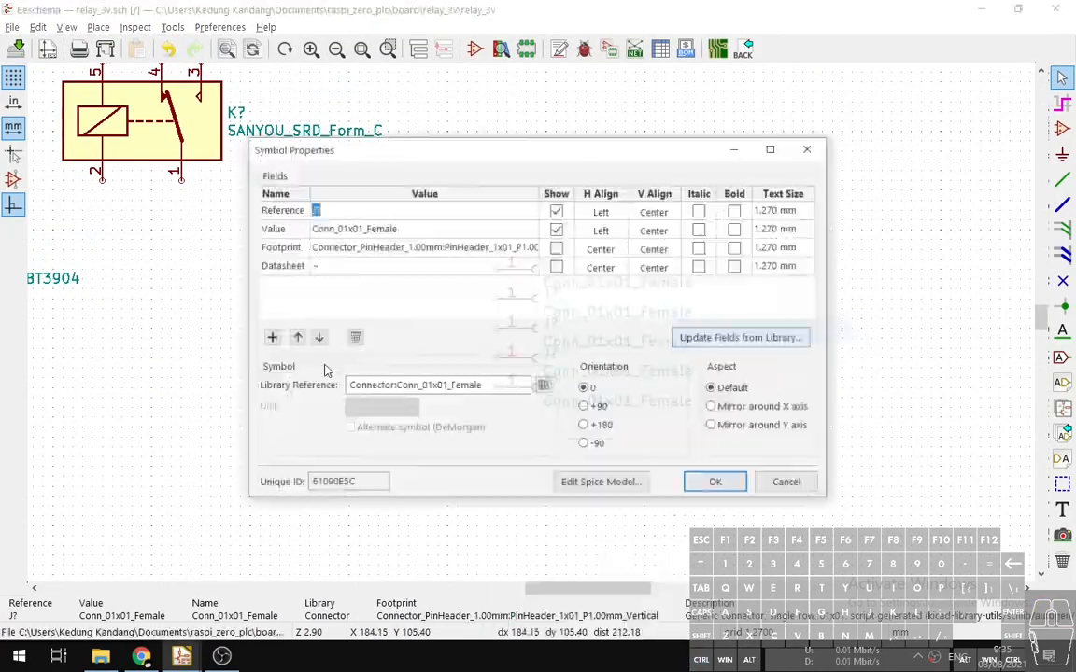
right_click(498, 390)
left_click(696, 327)
scroll(532, 327, "down", 5)
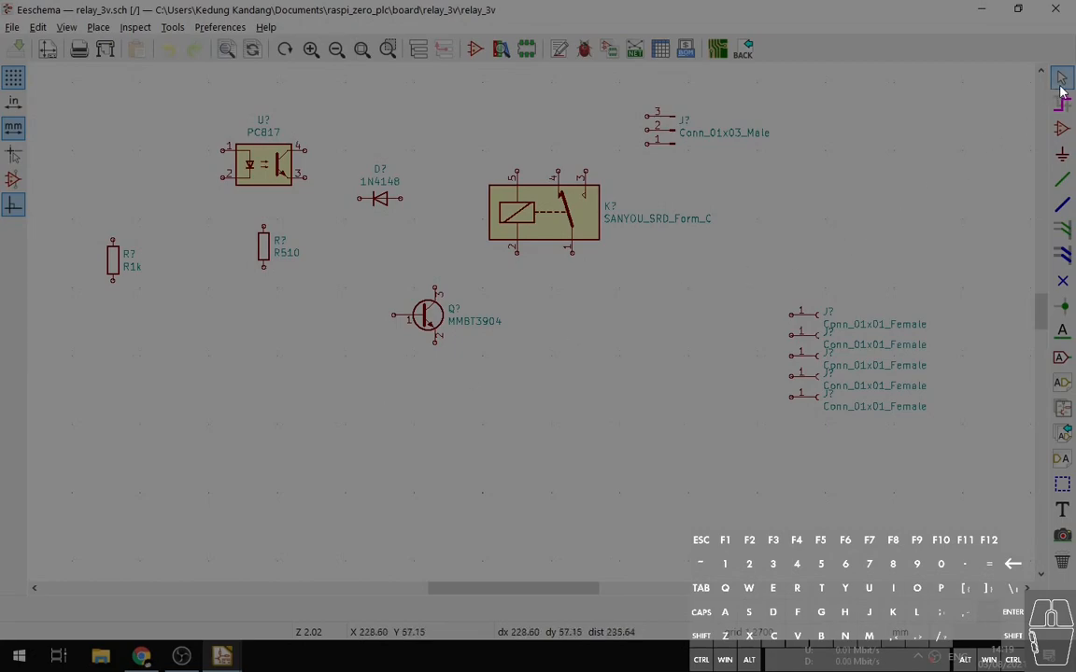
middle_click_drag(598, 385, 667, 435)
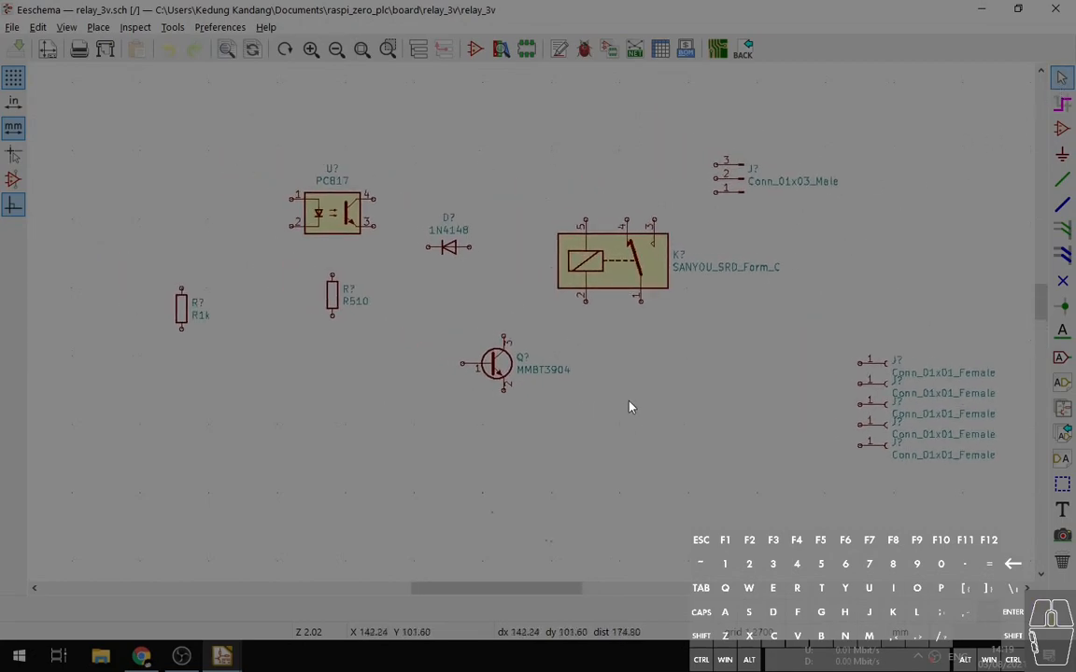
middle_click_drag(632, 380, 641, 408)
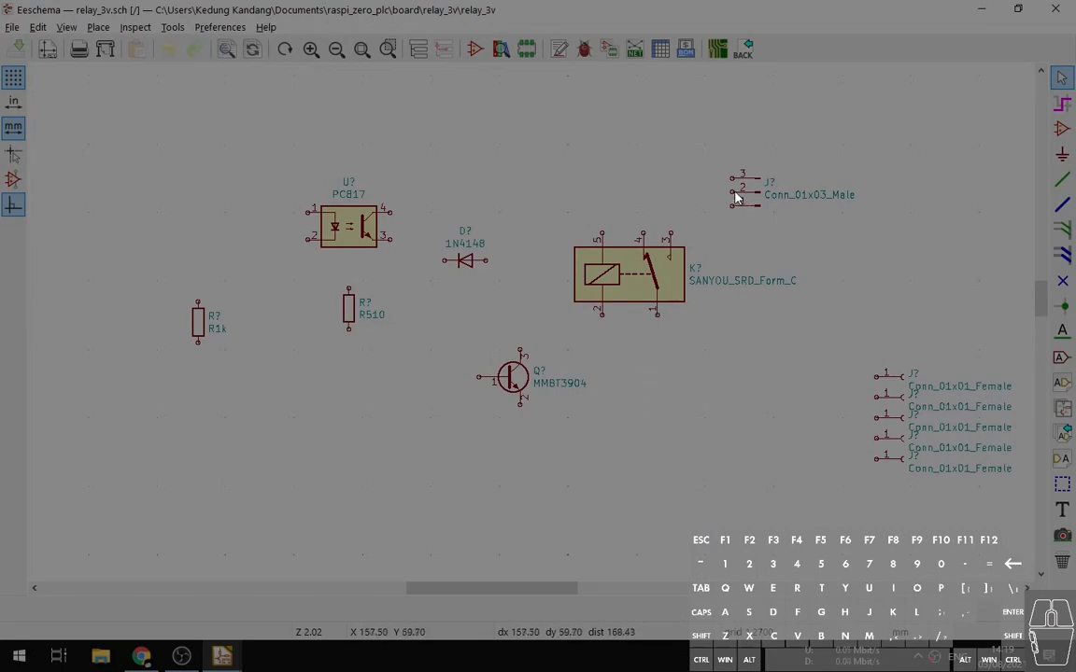
Move the Conn_01x03_Male connector slightly up and left, and place the MMBT3904 transistor above the relay.
key("m")
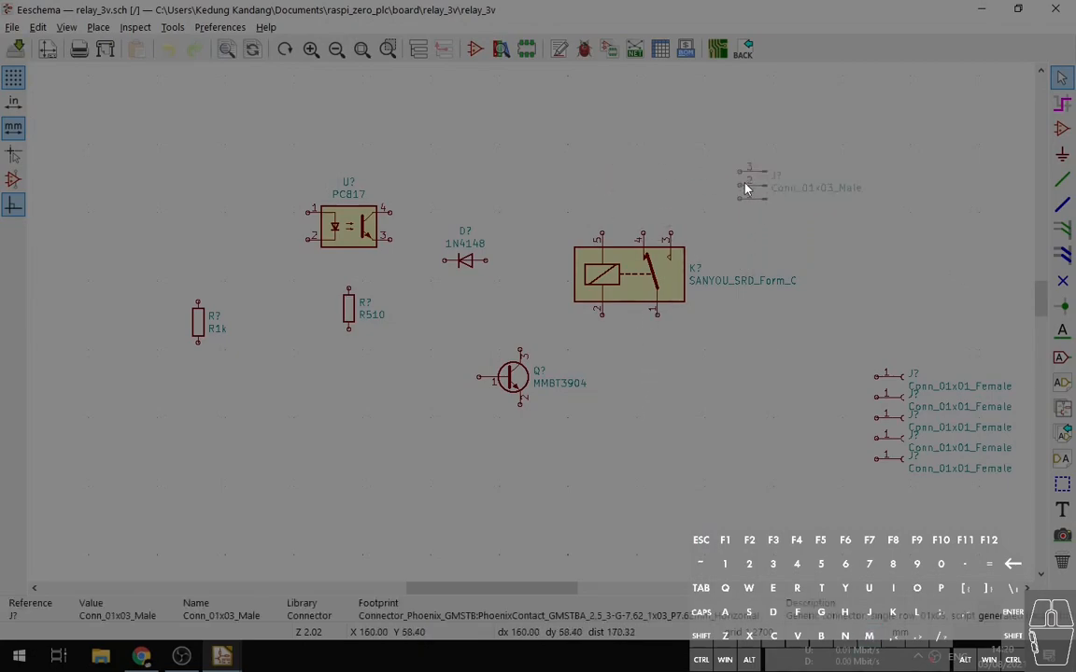
left_click(742, 191)
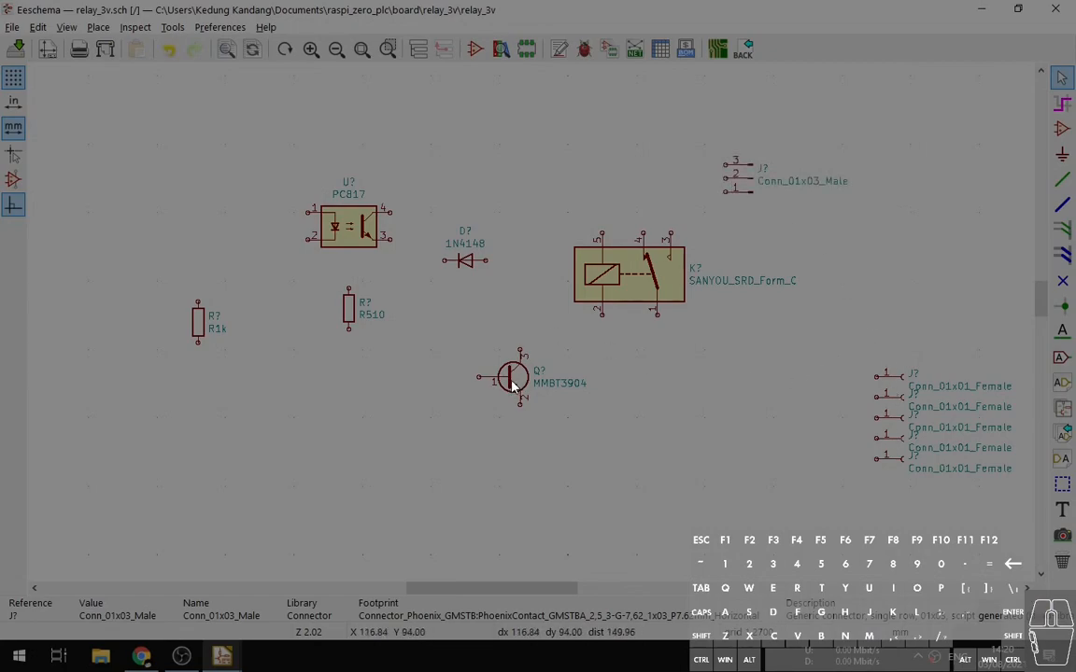
key("m")
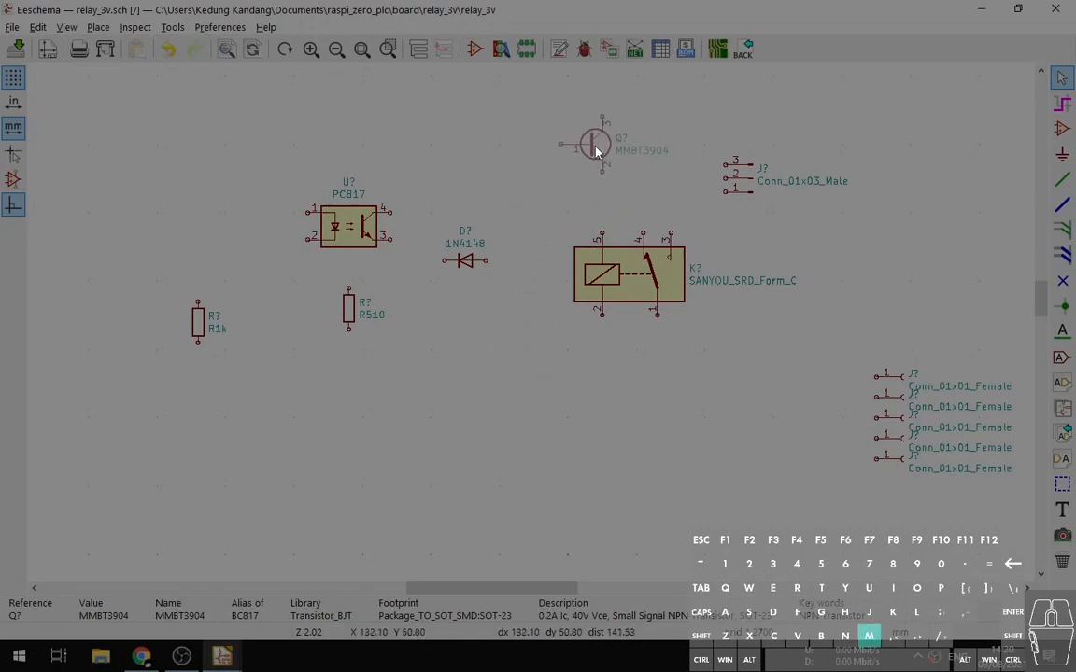
left_click(601, 152)
scroll(667, 304, "up", 3)
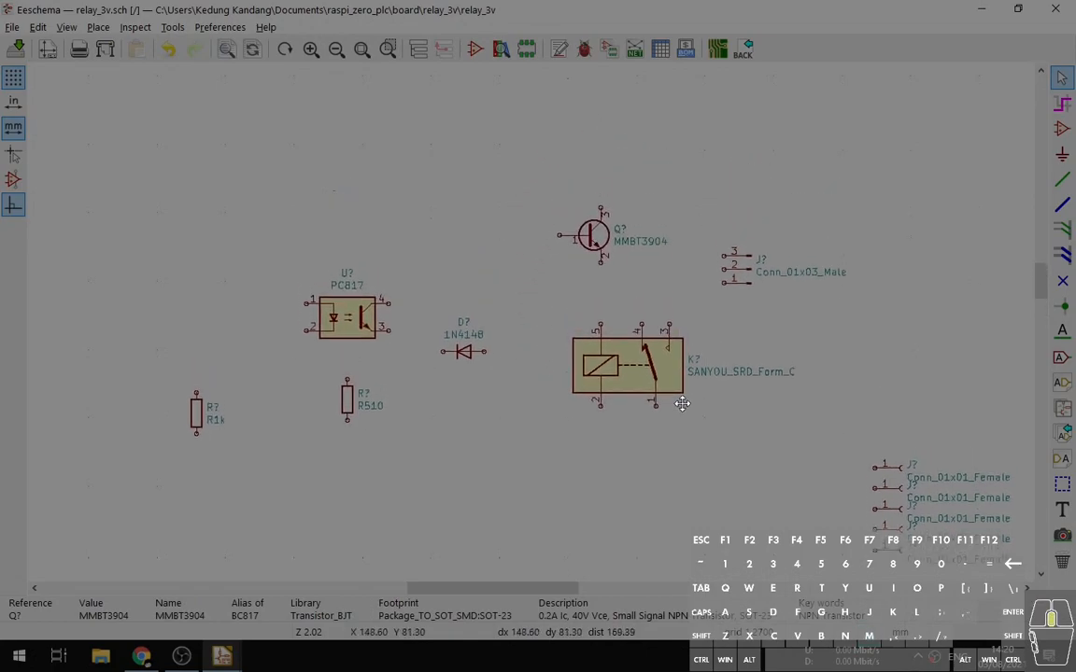
Rotate the 1N4148 diode to vertical beside the relay's coil side and align the MMBT3904 transistor above it.
key("m")
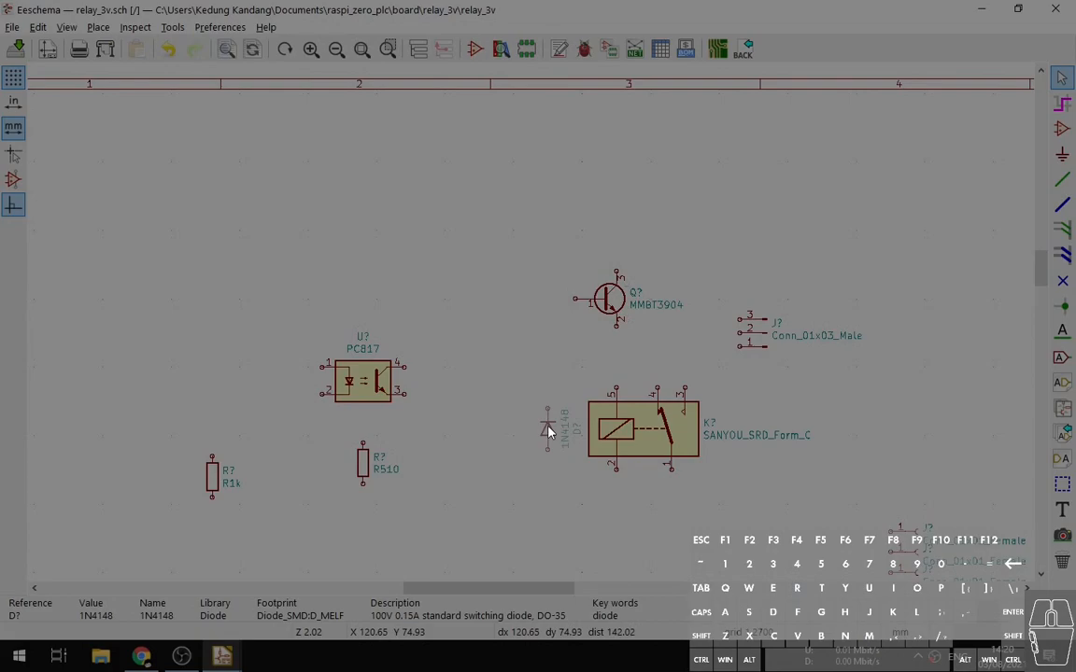
left_click(549, 432)
key("m")
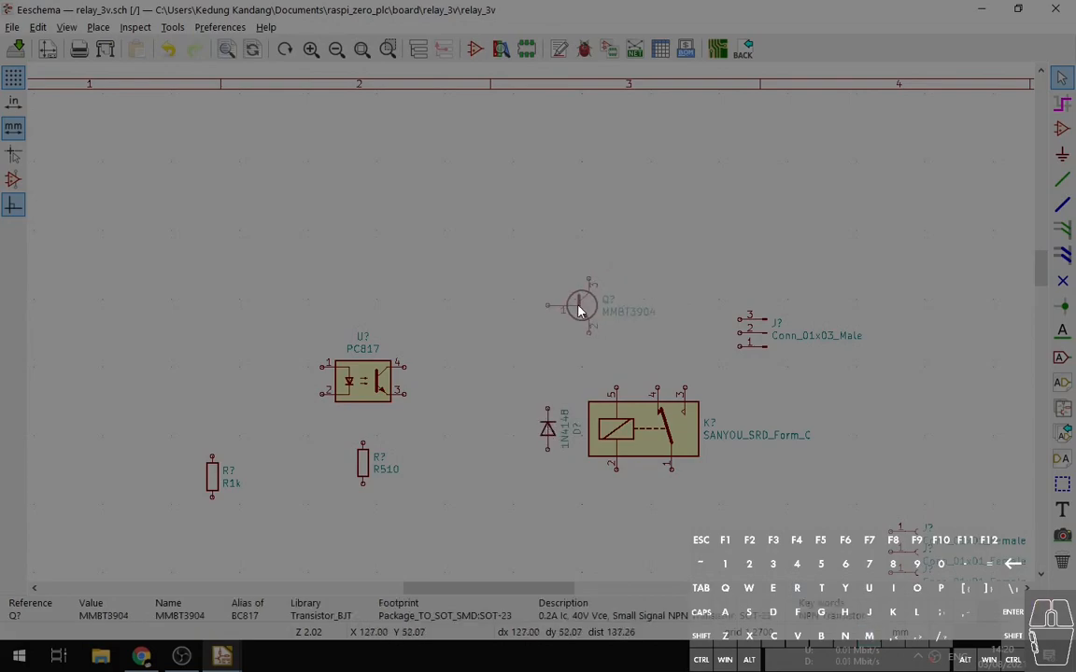
left_click(543, 296)
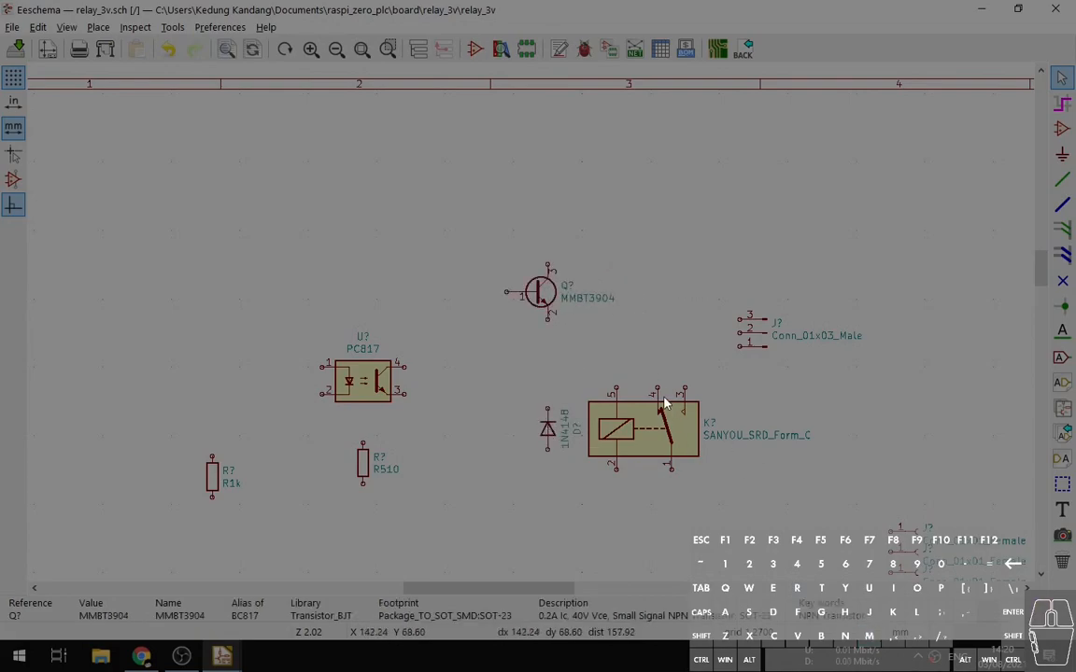
middle_click_drag(660, 314, 697, 306)
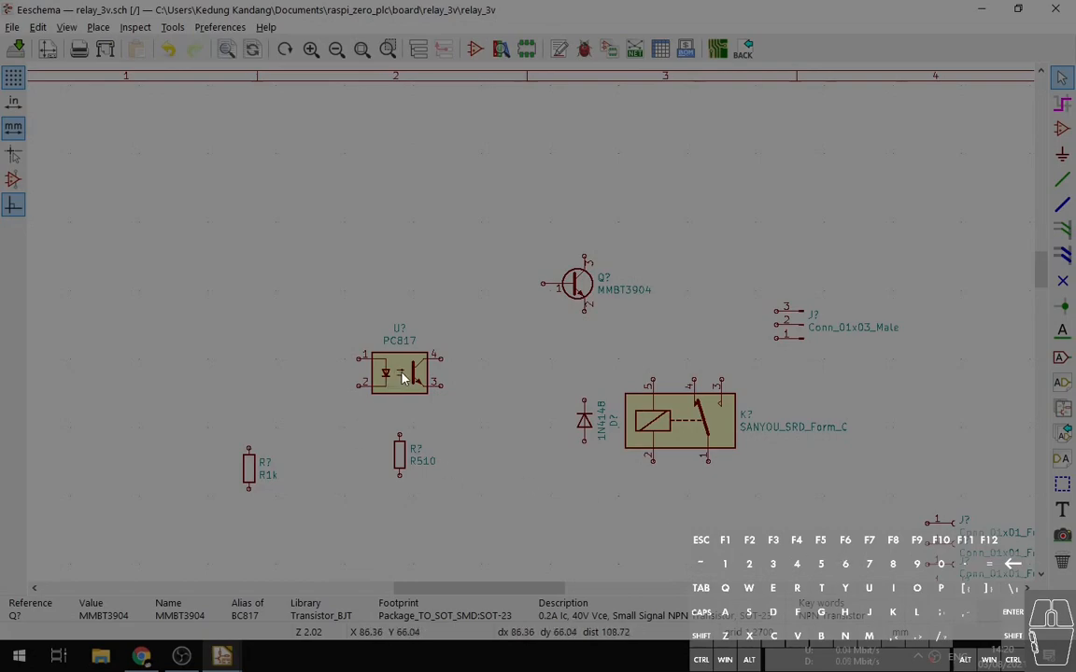
Shift the PC817 optocoupler up and left, and place the R510 resistor horizontally in line with the transistor's base.
mouse_move(407, 376)
left_mouse_down()
mouse_move(422, 302)
mouse_move(413, 353)
mouse_move(397, 351)
left_mouse_up()
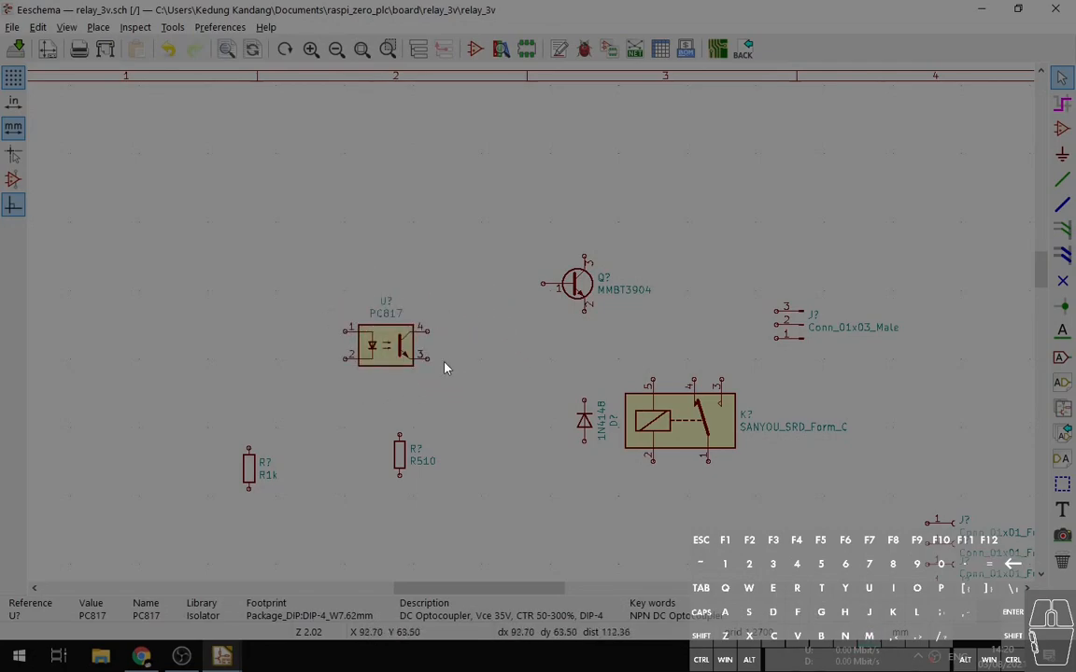
right_click(391, 353)
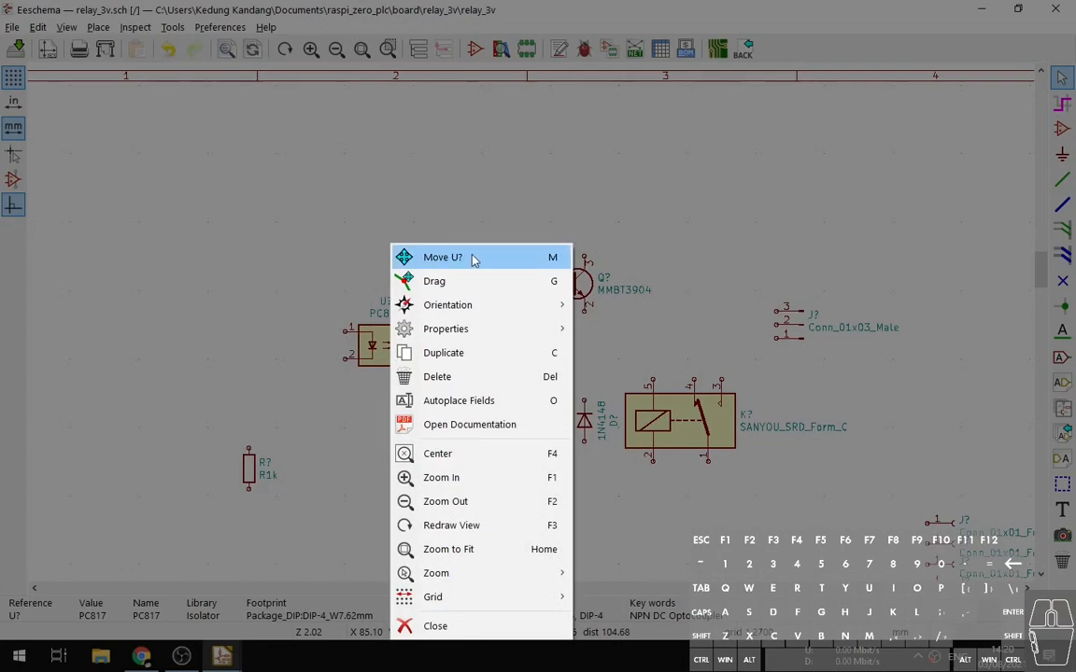
left_click(537, 265)
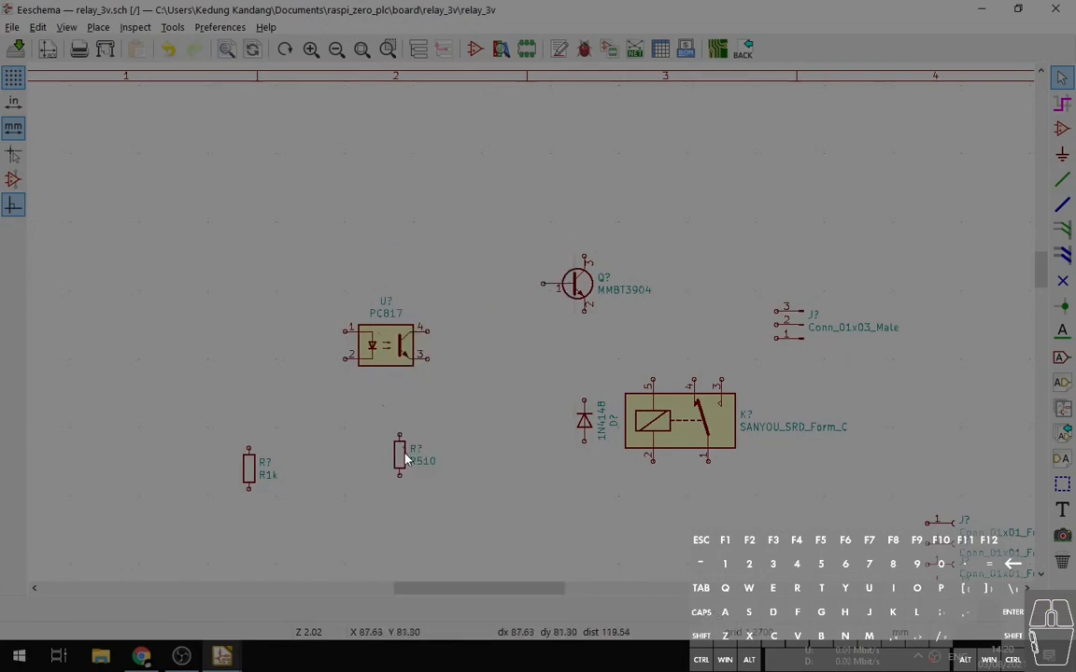
left_click_drag(397, 462, 484, 427)
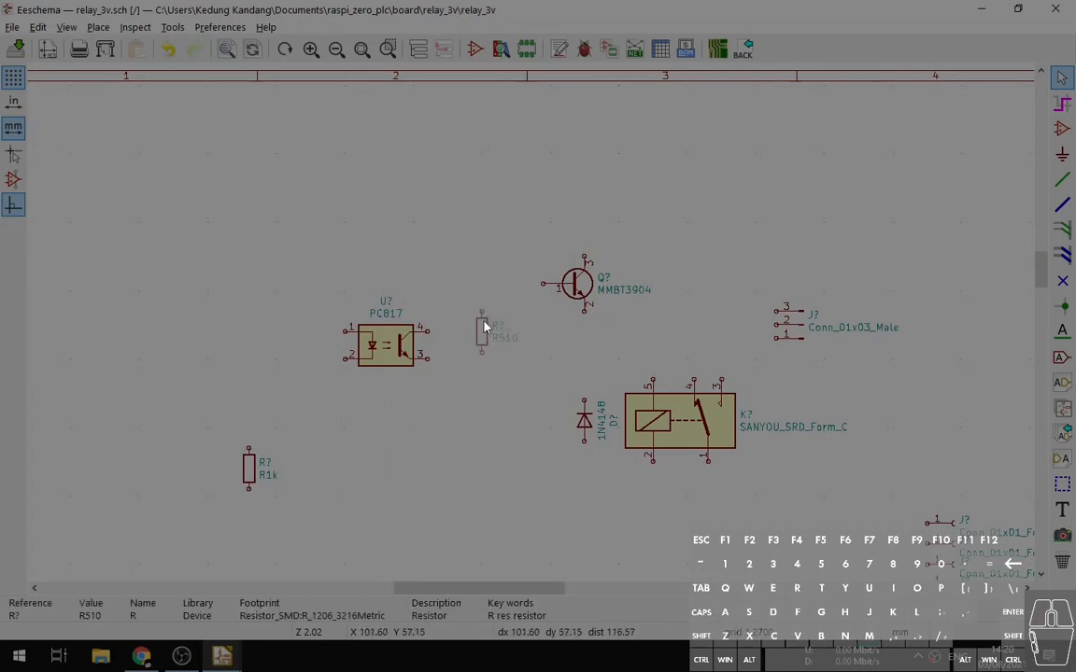
left_click_drag(502, 291, 499, 292)
middle_click_drag(466, 430, 404, 418)
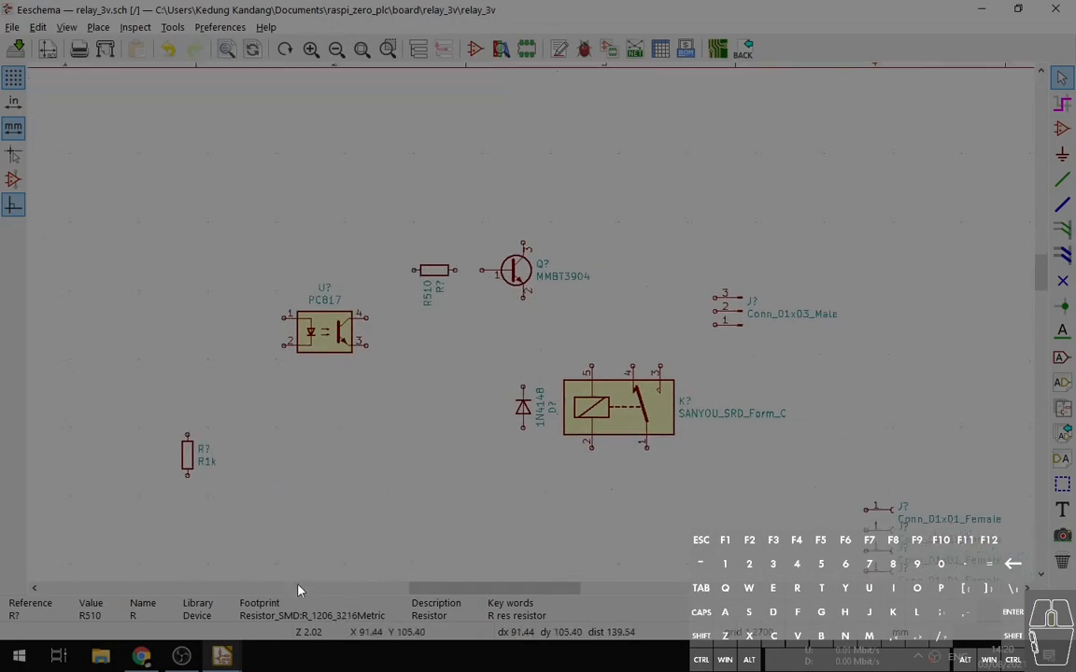
Switch to Chrome and open the bookmarked 2 Channel 5V Relay Module wiki page at its schematic.
left_click(147, 657)
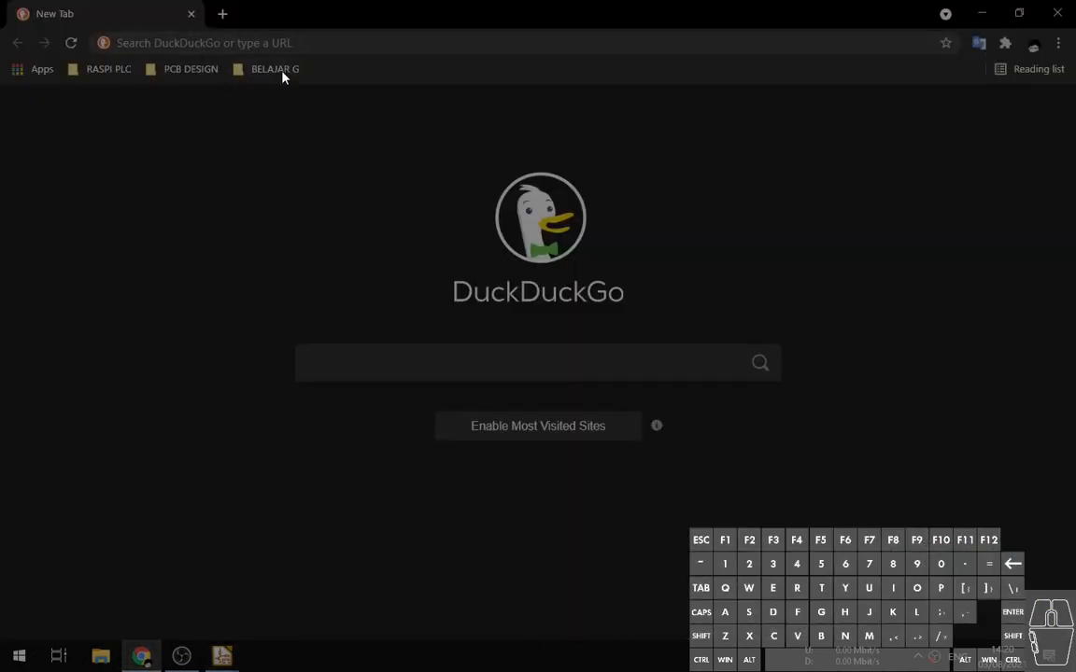
left_click(181, 70)
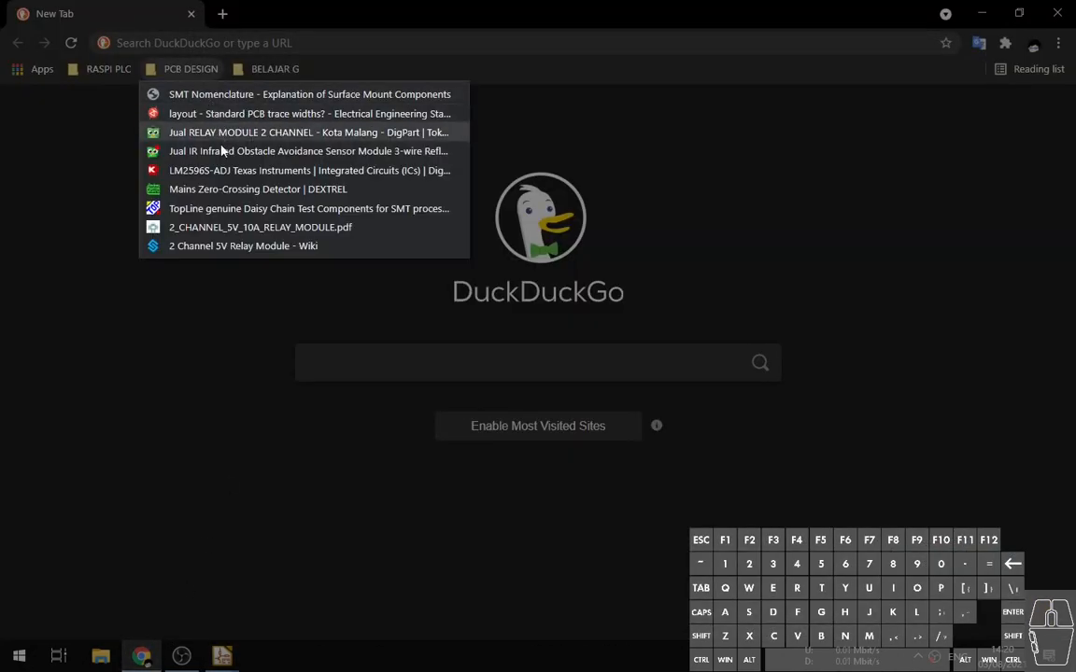
left_click(201, 246)
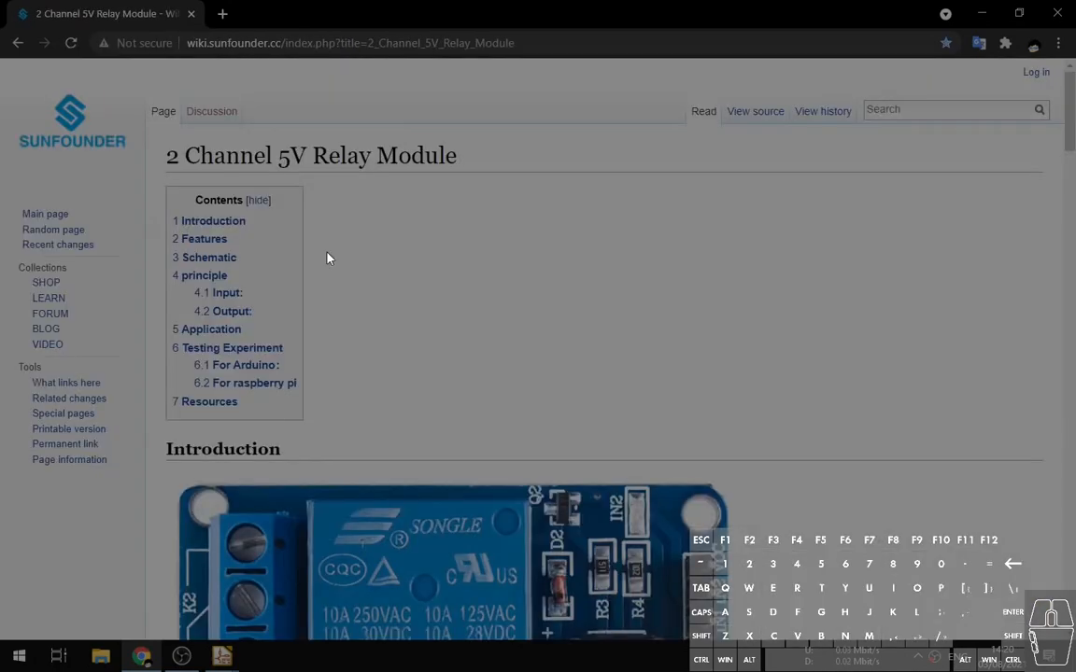
scroll(349, 252, "down", 5)
scroll(349, 252, "down", 8)
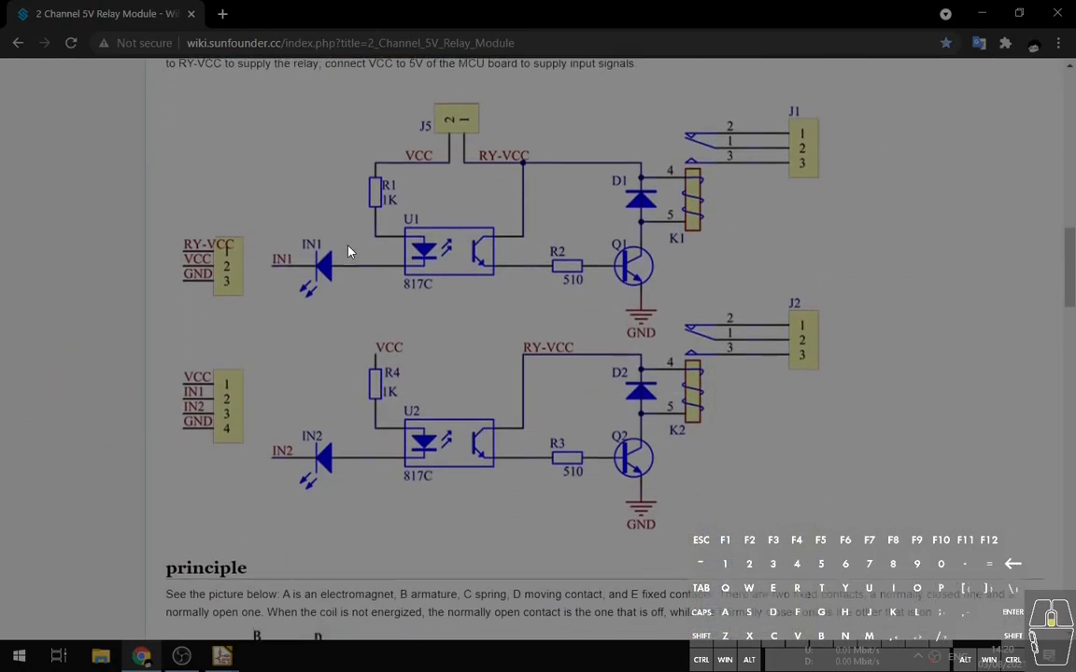
scroll(586, 425, "up", 2)
Compare the placement of the transistor, diode, resistor and relay in the wiki's reference schematic with the KiCad layout.
key("alt+Tab")
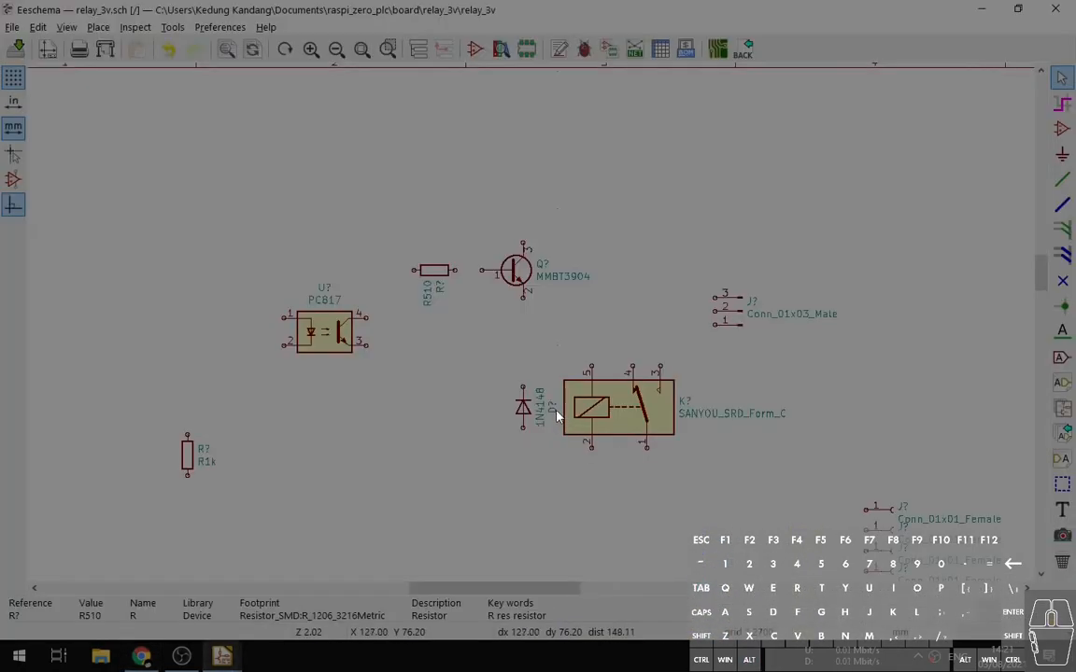
key("alt+Tab")
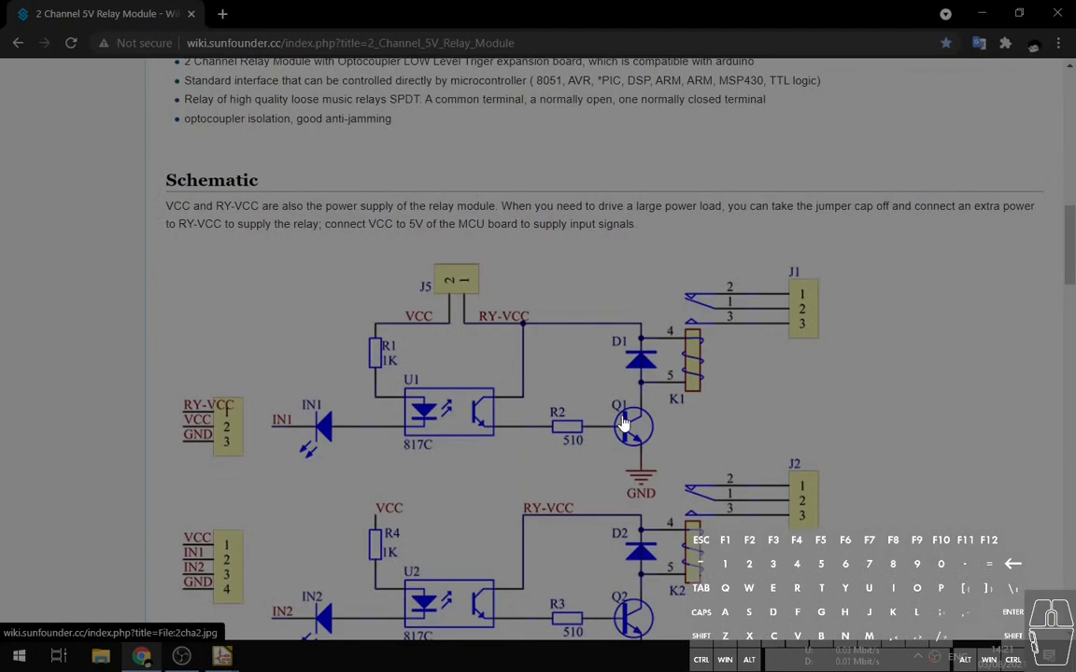
middle_click(575, 382)
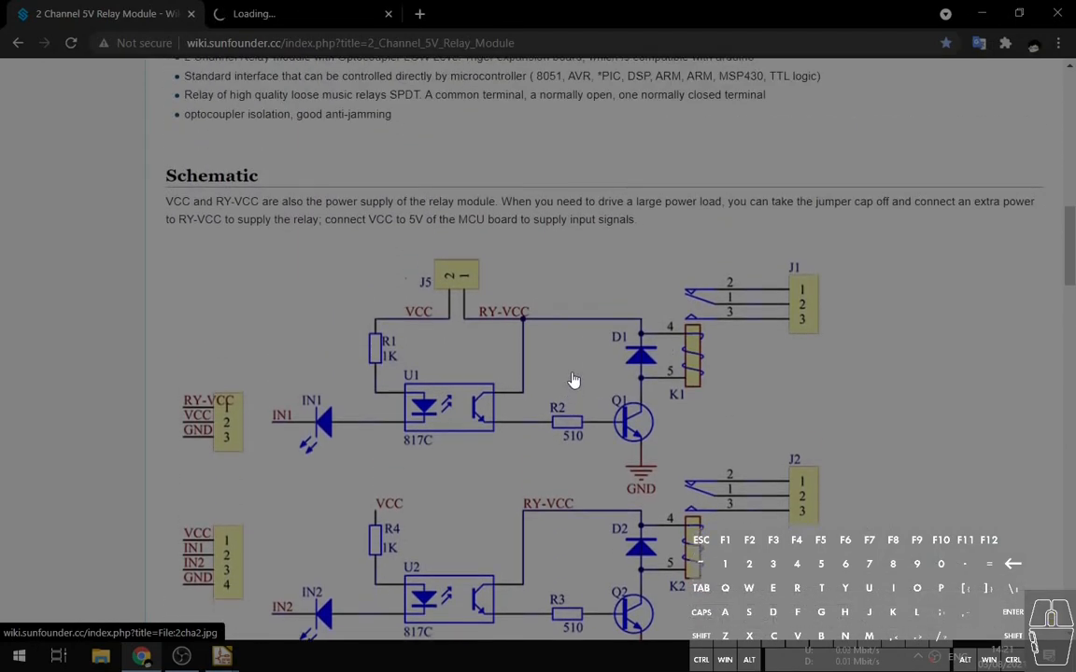
middle_click(289, 7)
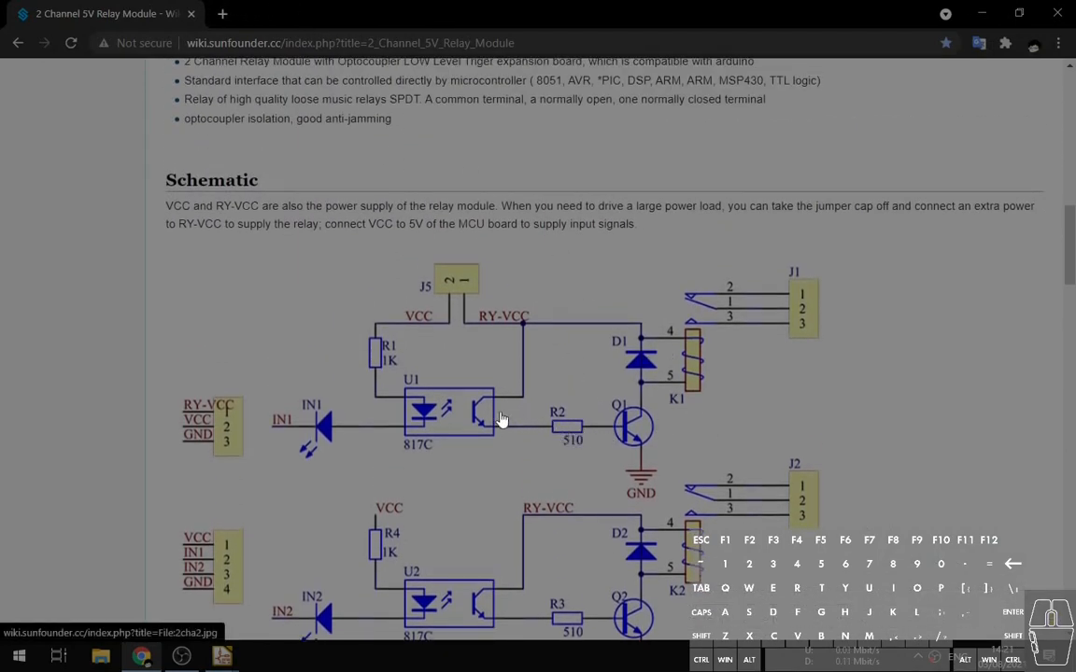
key("alt+Tab")
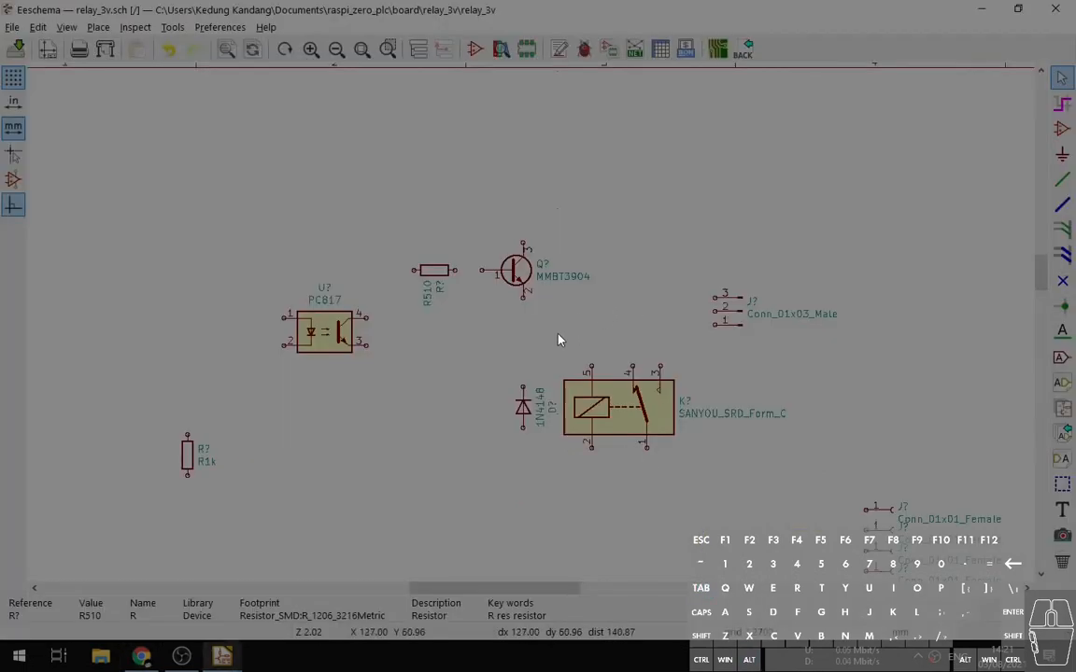
key("alt+Tab")
scroll(645, 430, "down", 3)
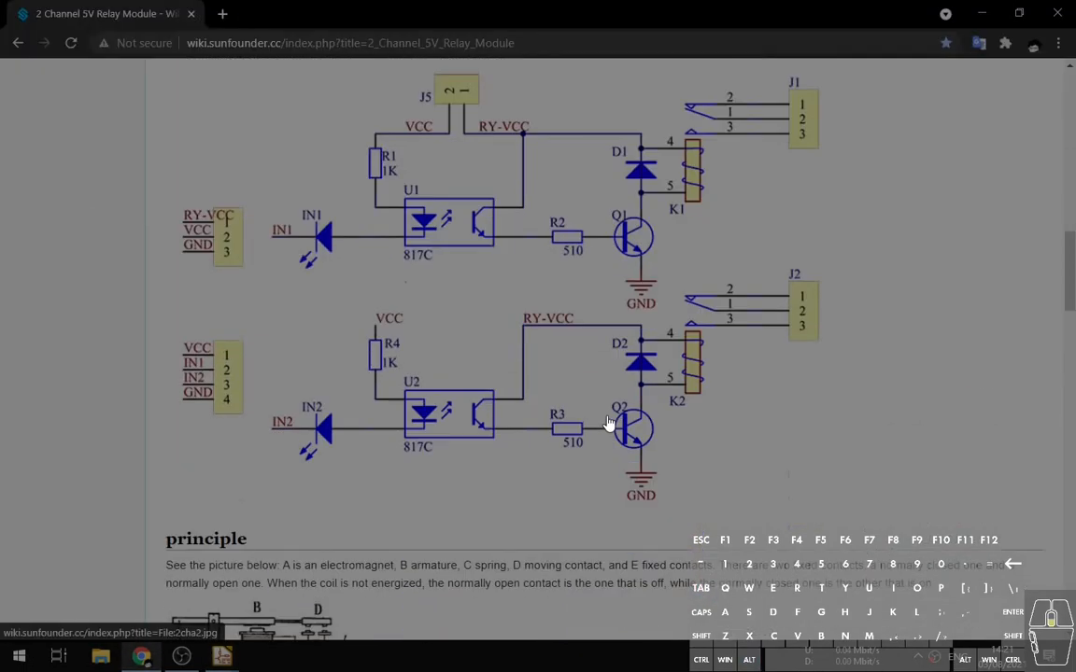
key("alt+Tab")
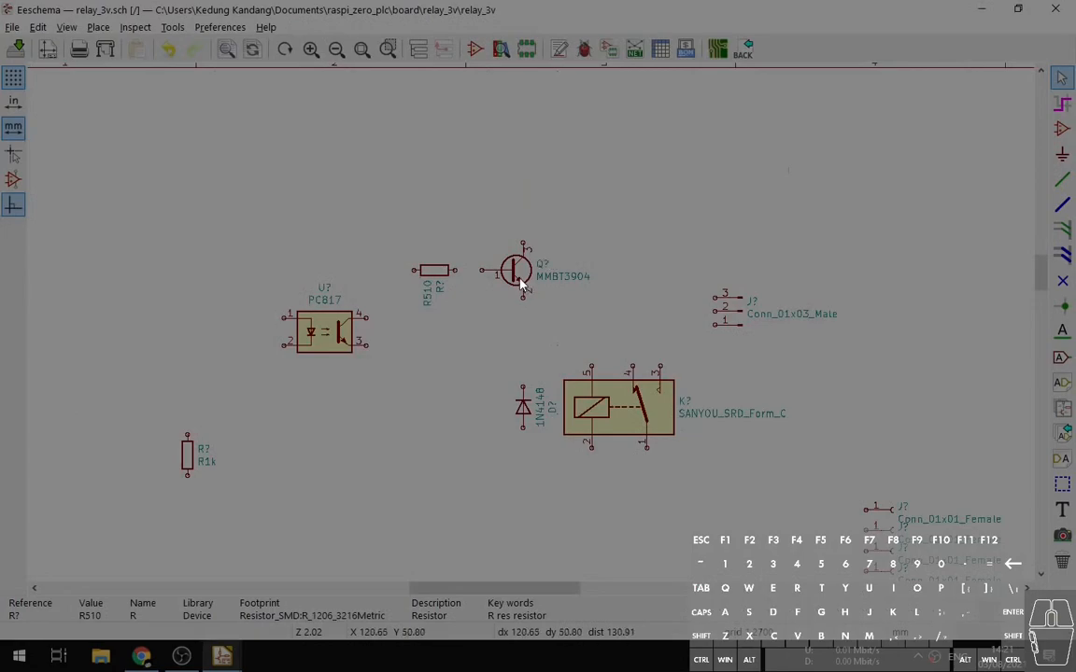
Move the MMBT3904 transistor below the 1N4148 diode and the R510 resistor in line with the transistor's base.
key("m")
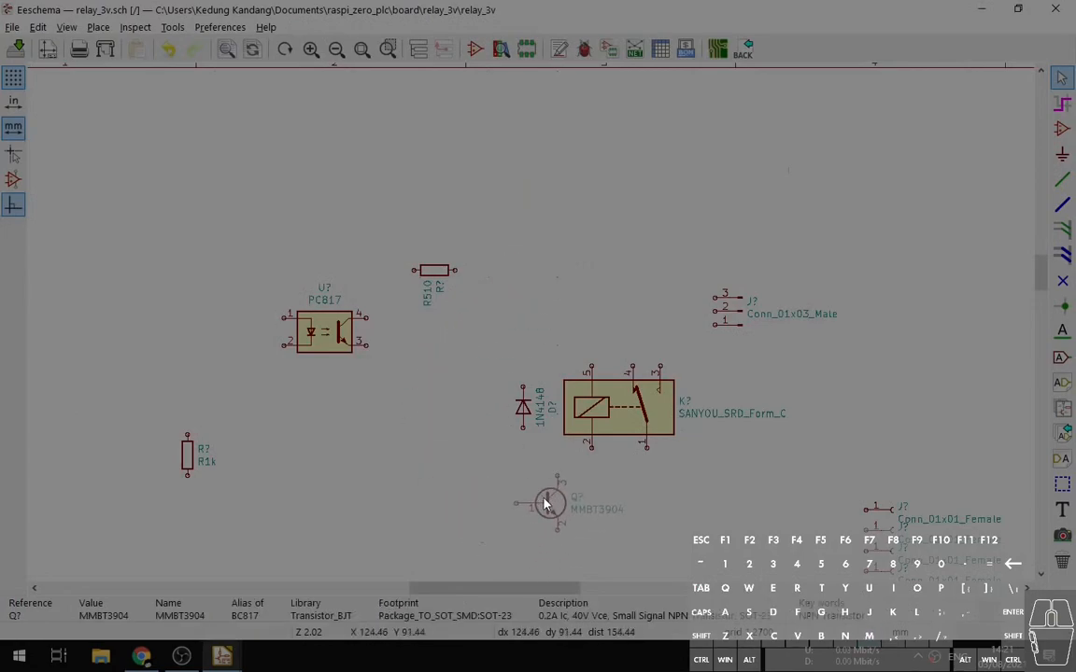
left_click(509, 510)
key("m")
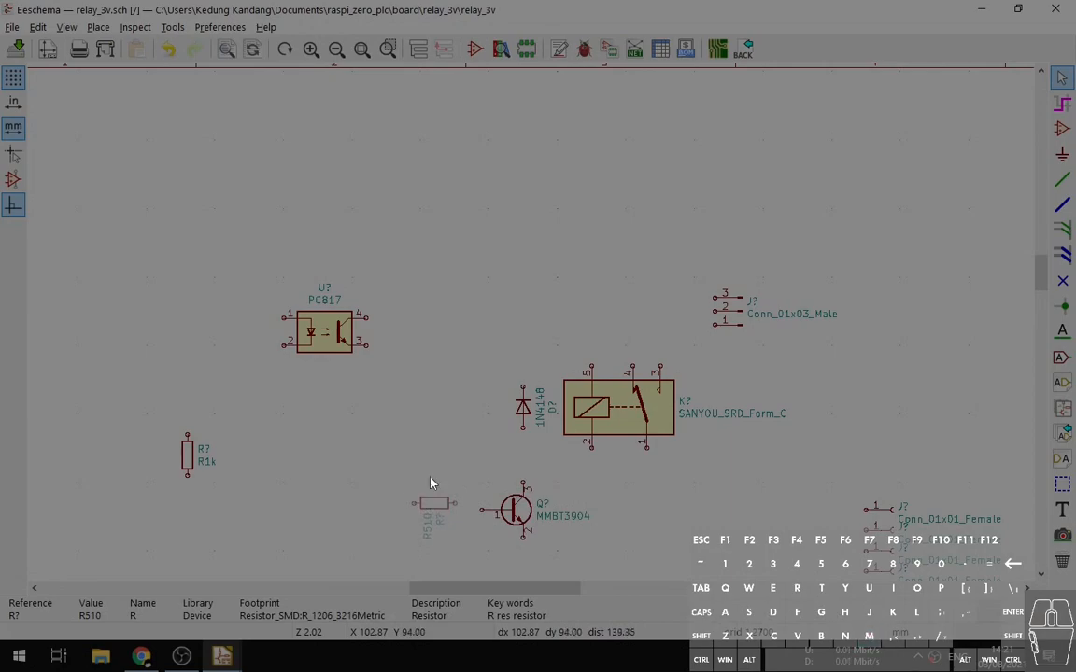
left_click(439, 510)
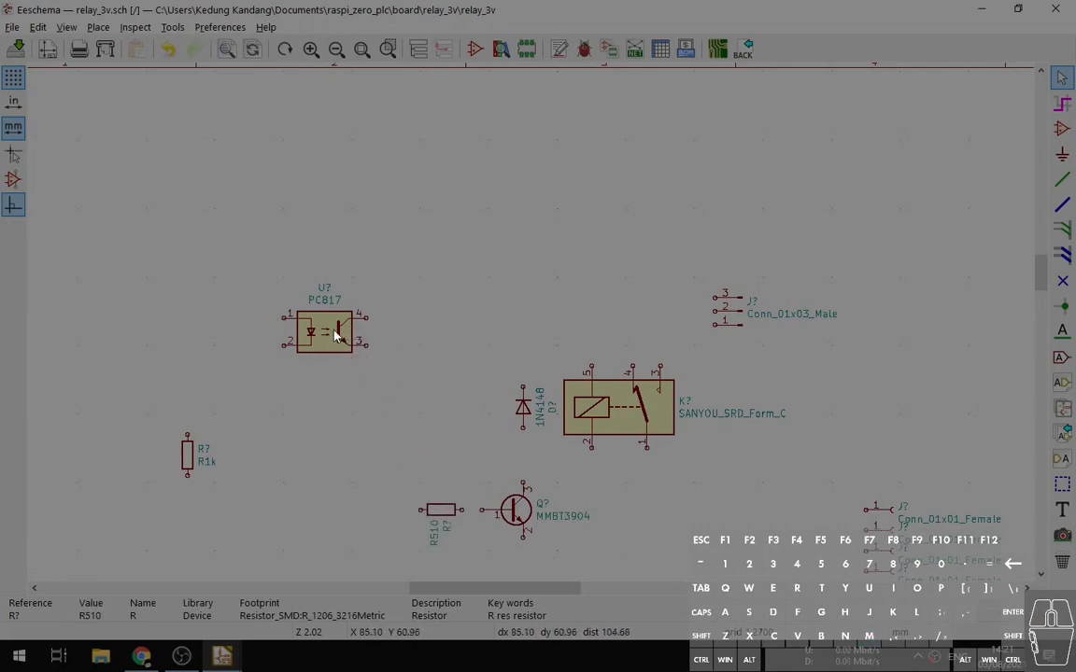
Move the PC817 optocoupler closer to the diode, above and to the left of the R510 resistor.
key("m")
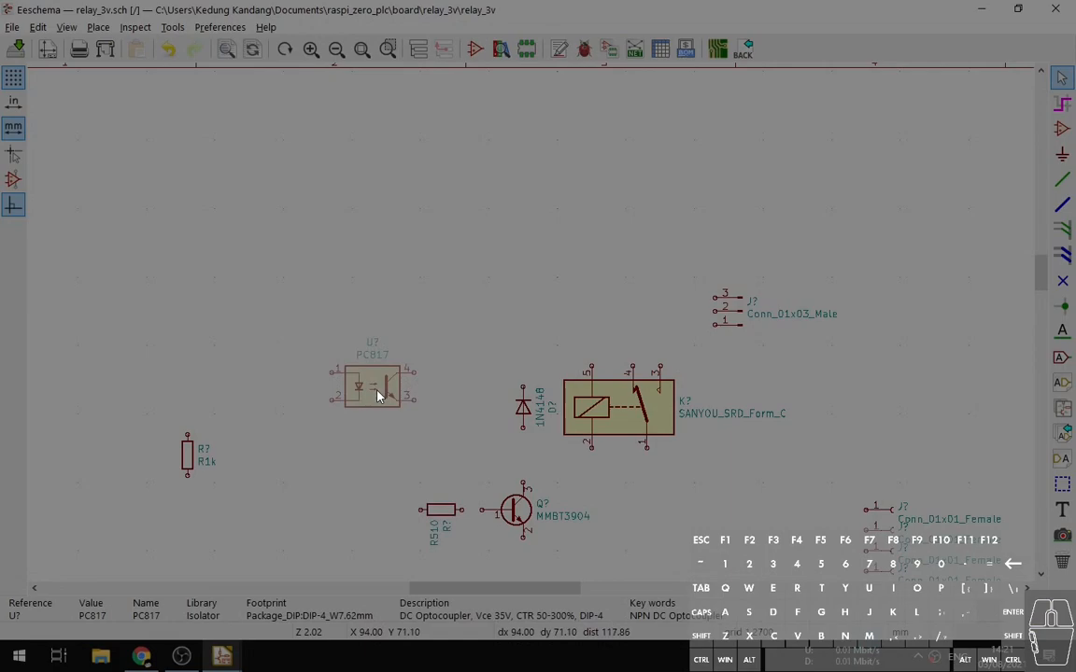
left_click(378, 392)
middle_click_drag(480, 366, 494, 331)
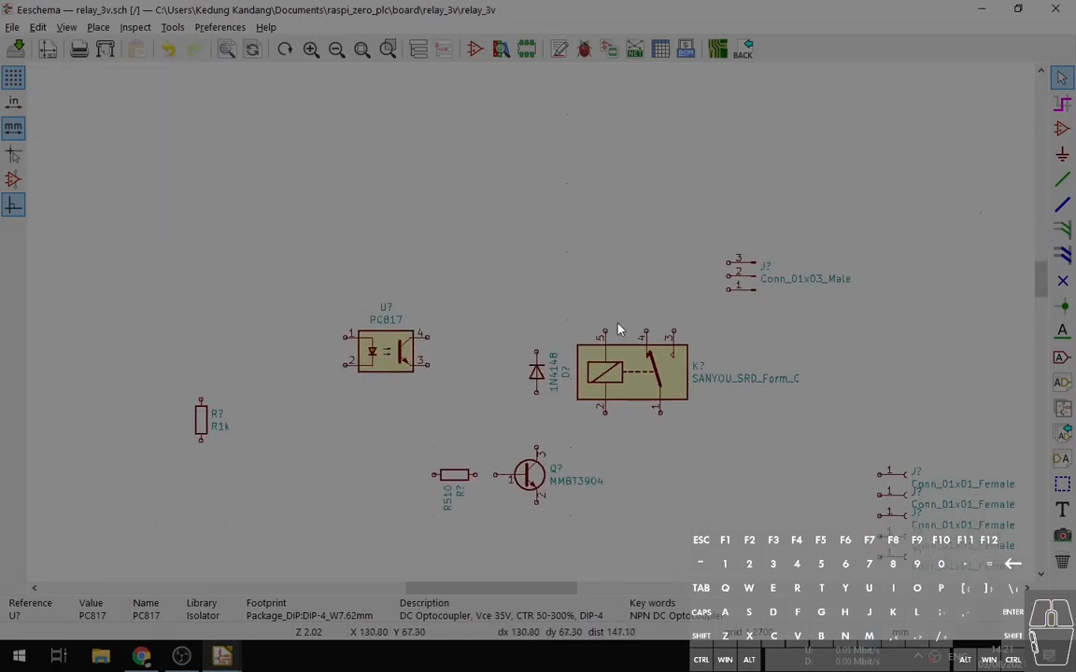
Wire the 1N4148 diode across relay coil pins 5 and 2 and to the transistor's collector, and connect PC817 pin 3 through R510 to its base.
left_click(1061, 180)
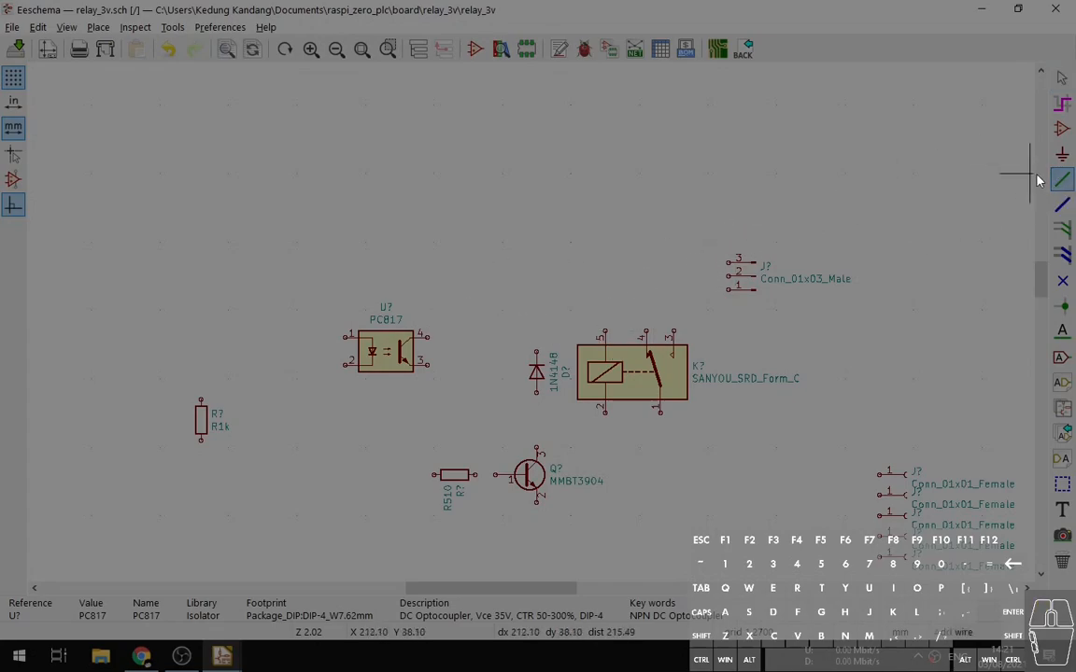
left_click(606, 330)
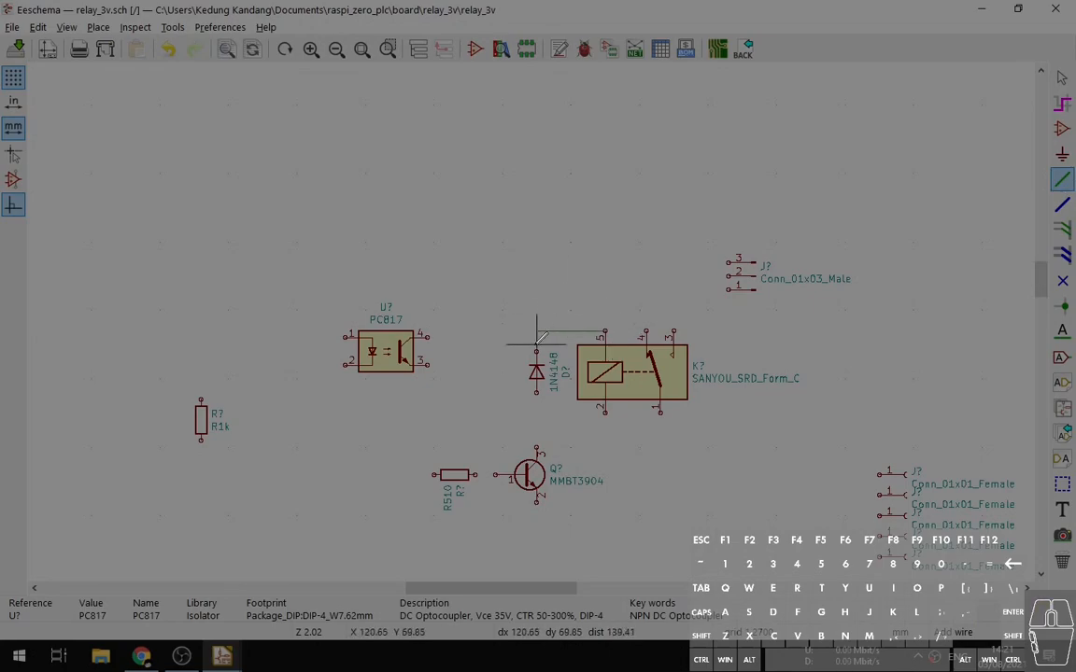
left_click(536, 353)
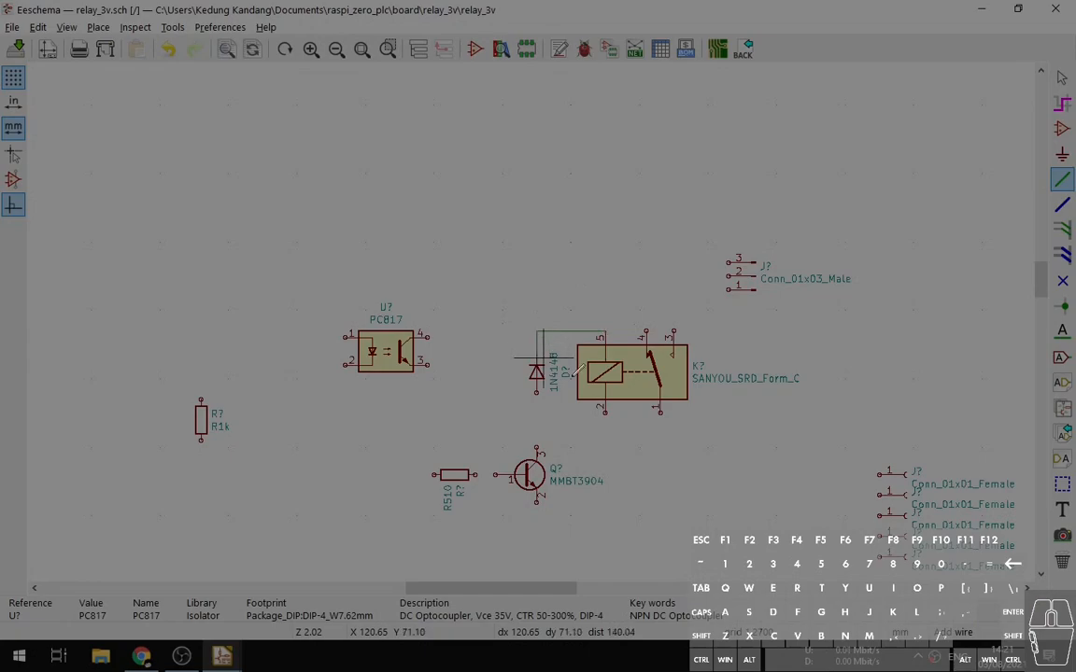
left_click(605, 410)
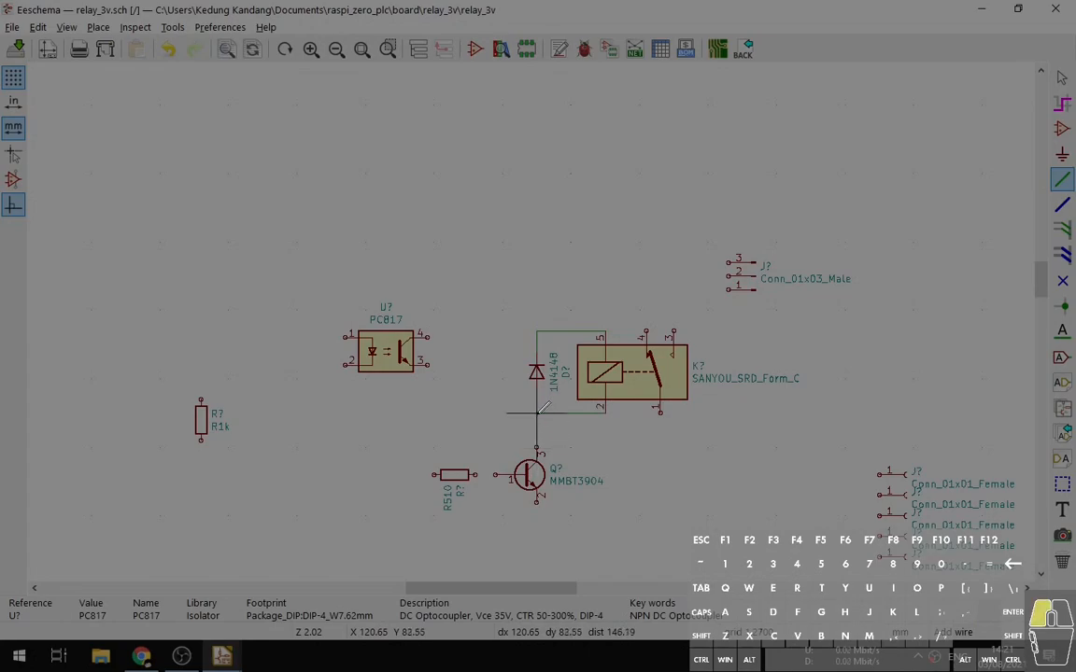
left_click(537, 411)
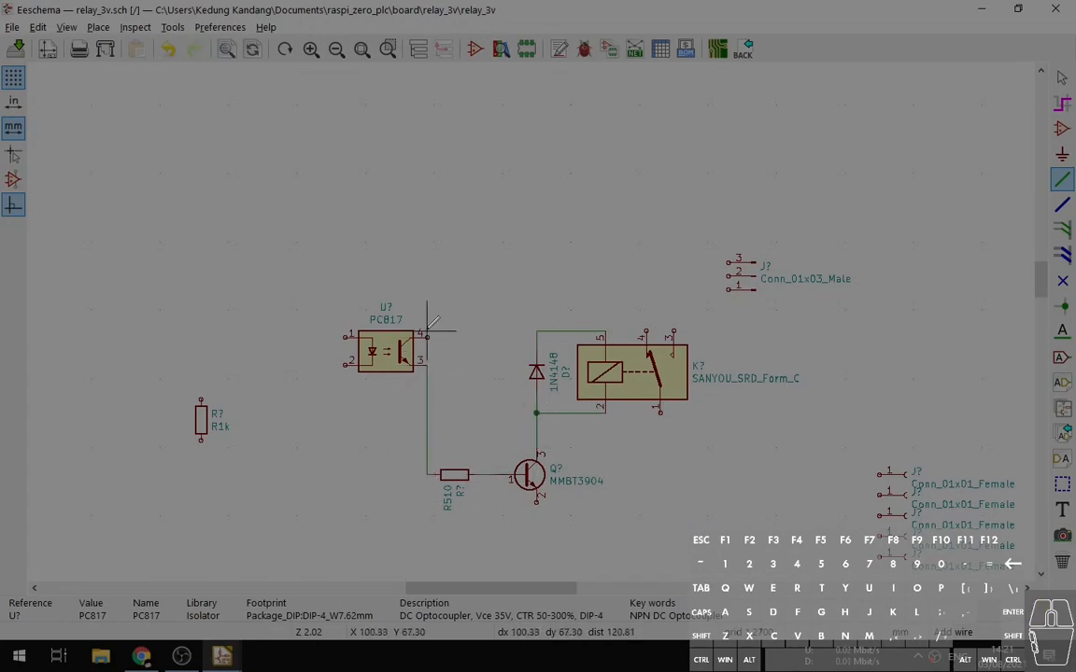
Check the reference schematic and place the R1k resistor horizontally above the PC817, connected to the optocoupler's pin 1.
key("alt+Tab")
key("alt+Tab")
key("m")
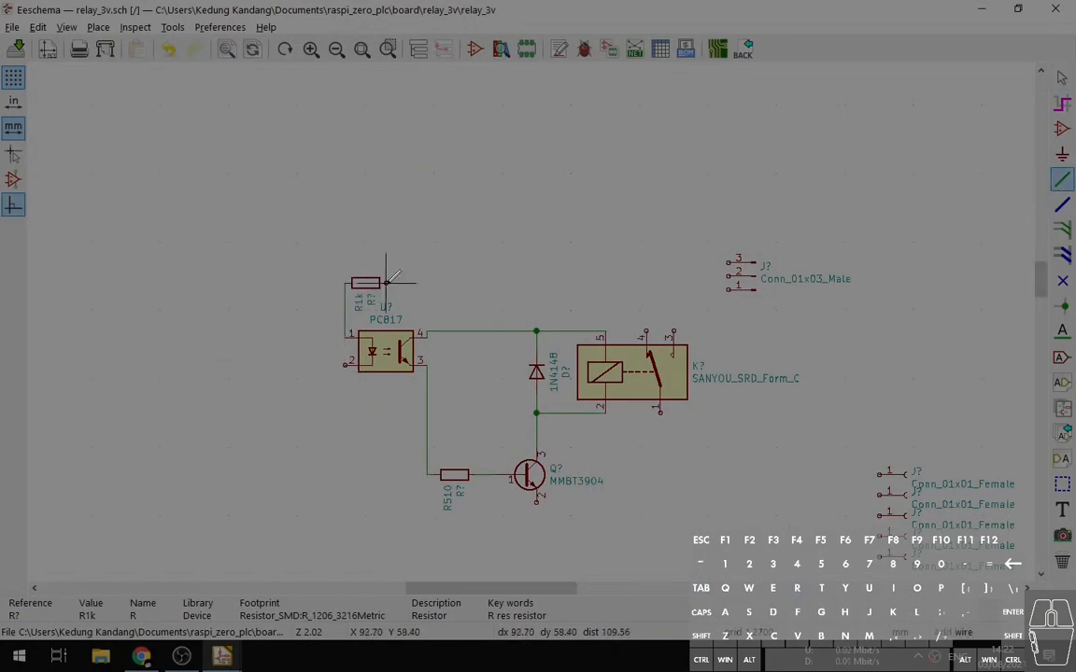
Check the reference schematic and move the R1k resistor level with PC817 pin 1, wiring it to that pin.
key("alt+Tab")
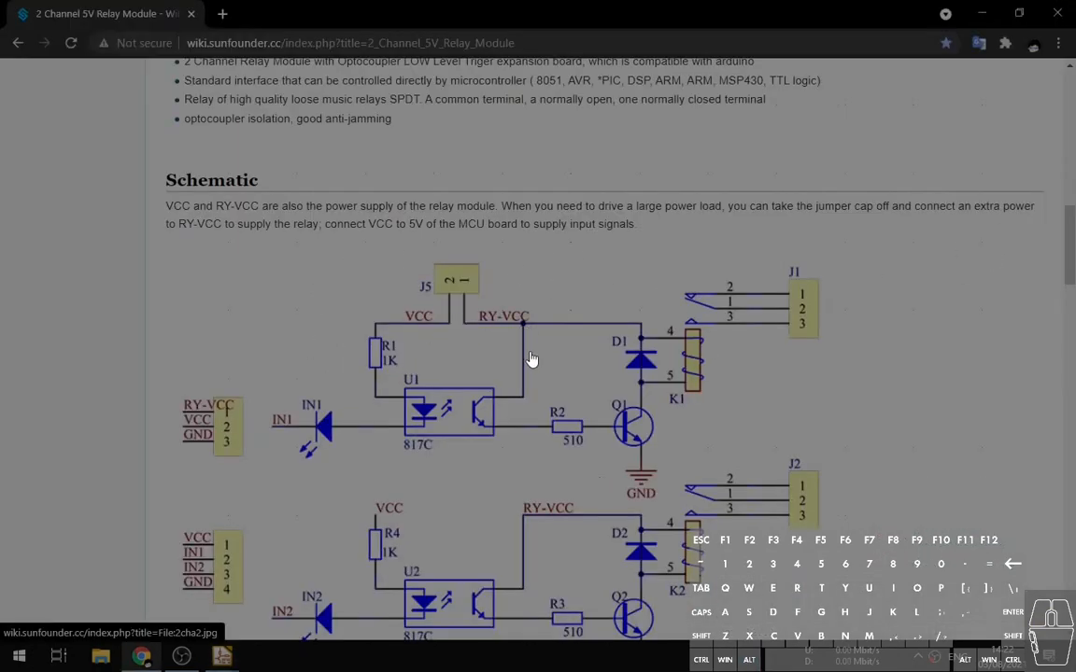
key("alt+Tab")
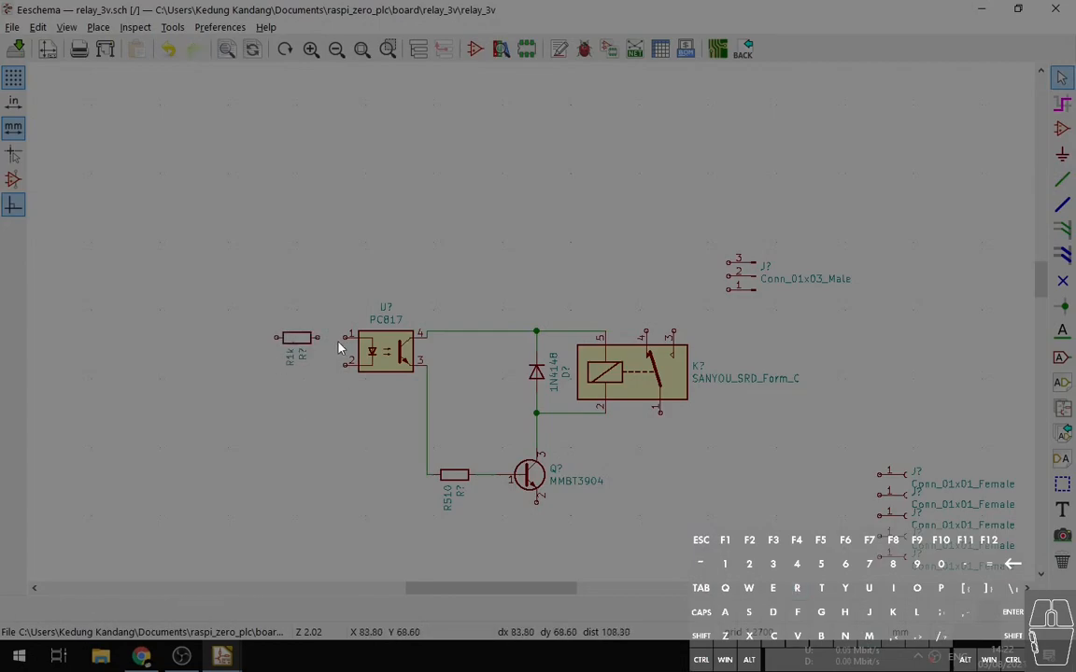
key("w")
left_click(345, 337)
Draw open-ended input wires of matching extent leftward from the free end of R1k and from PC817 pin 2.
key("w")
left_click(277, 337)
key("ctrl+z")
key("w")
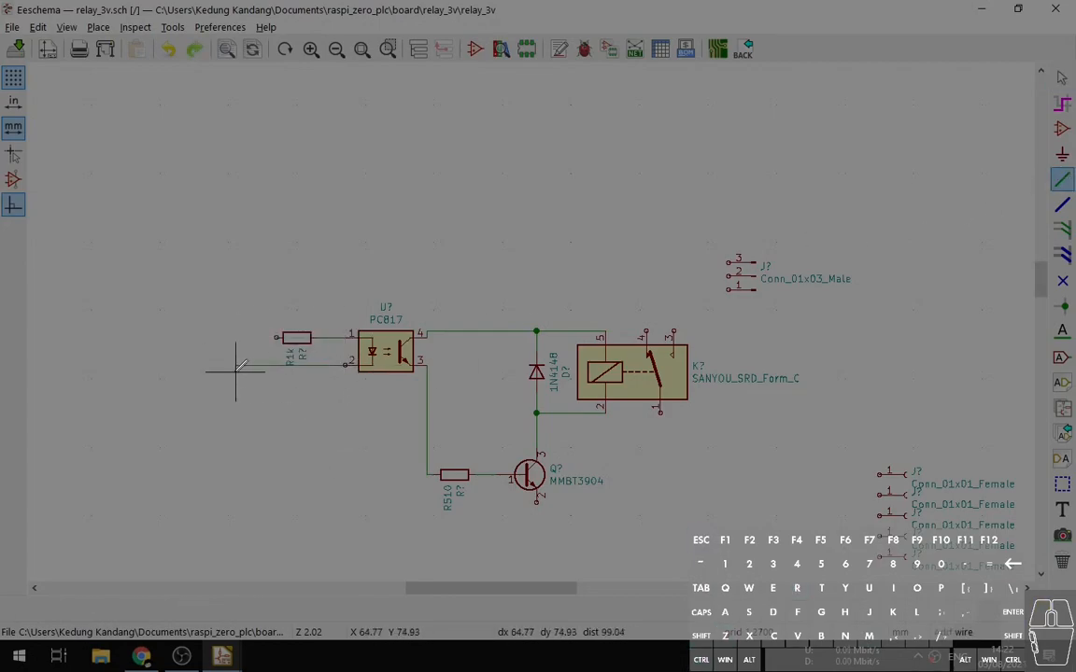
double_click(236, 371)
key("w")
double_click(235, 338)
key("Escape")
key("Delete")
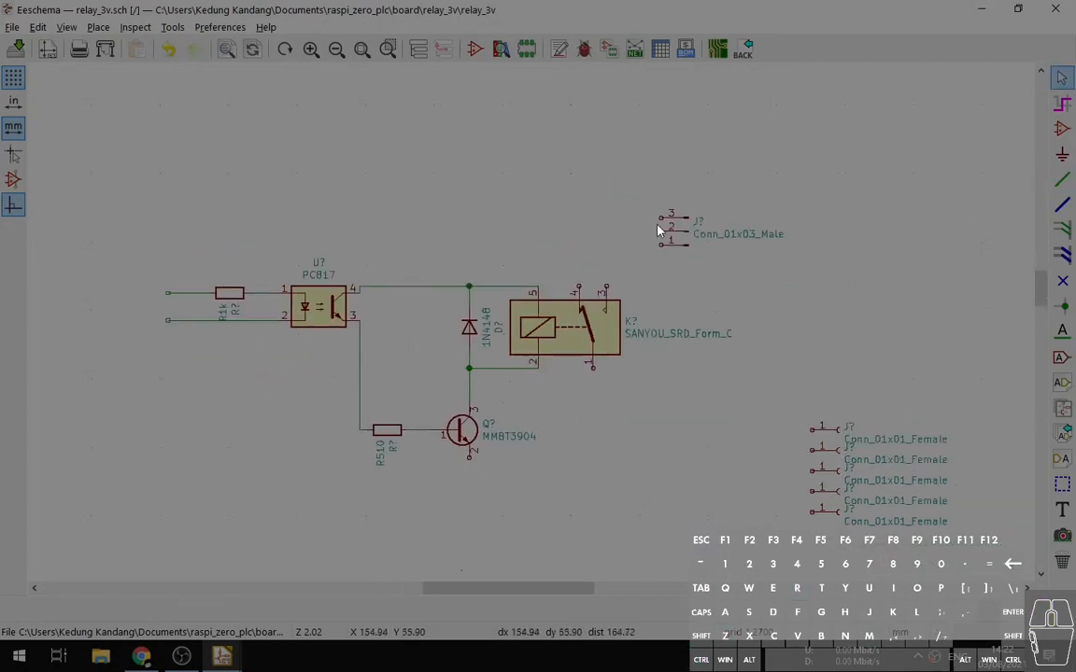
Wire the Conn_01x03_Male to the relay contacts: connector pin 2 to relay pin 1, pin 3 to pin 4, and pin 1 to pin 3.
key("w")
left_click(648, 228)
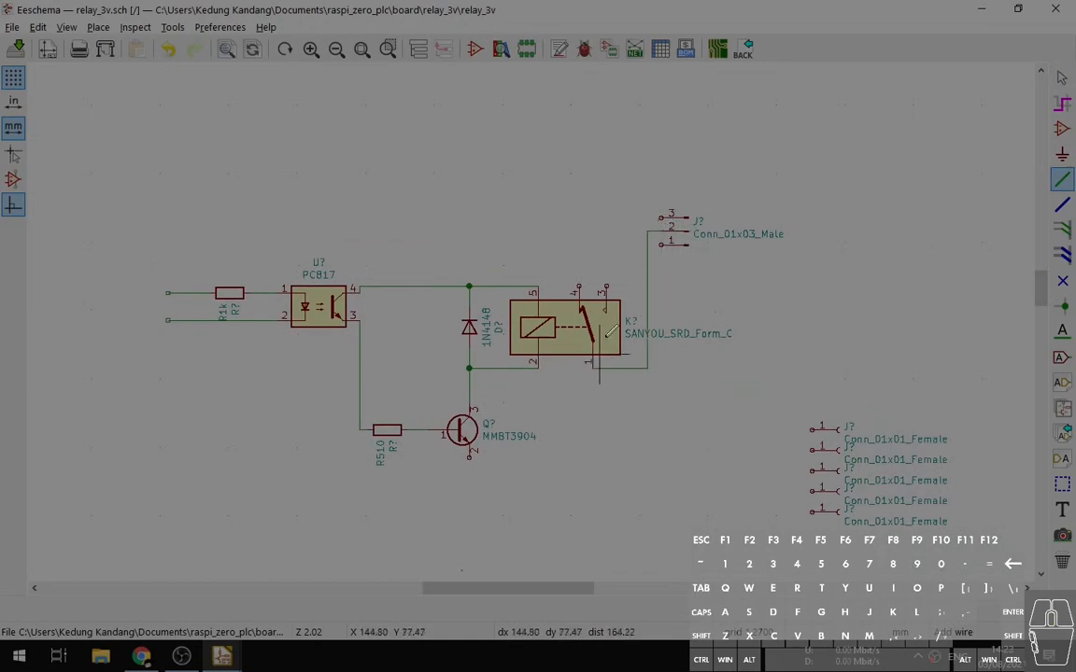
left_click(579, 286)
left_click(662, 245)
left_click(606, 285)
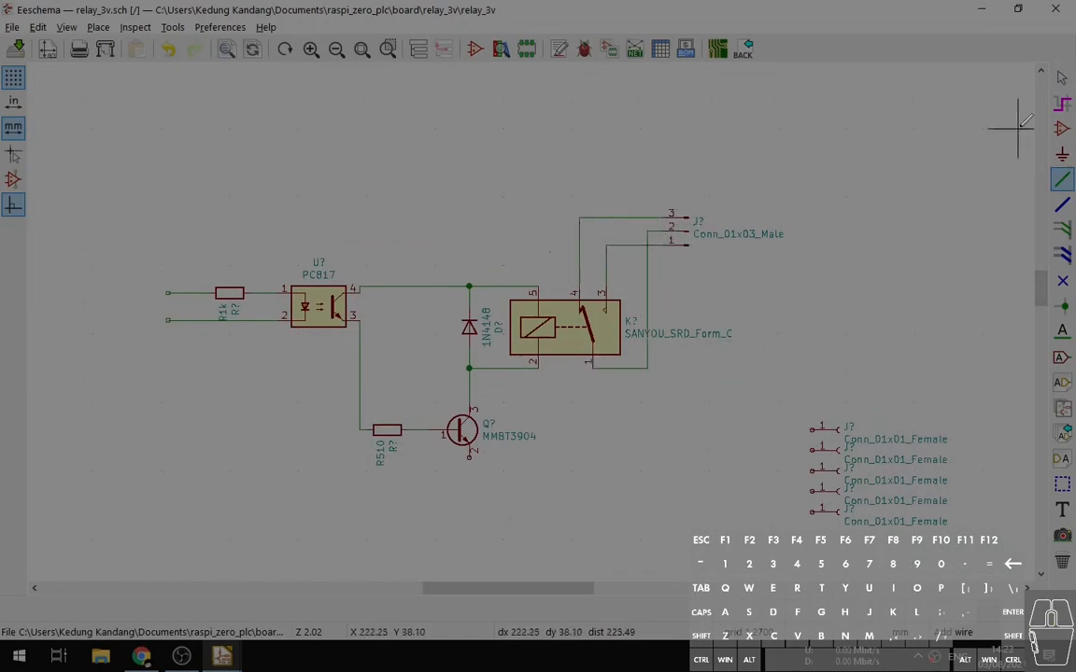
left_click(1062, 79)
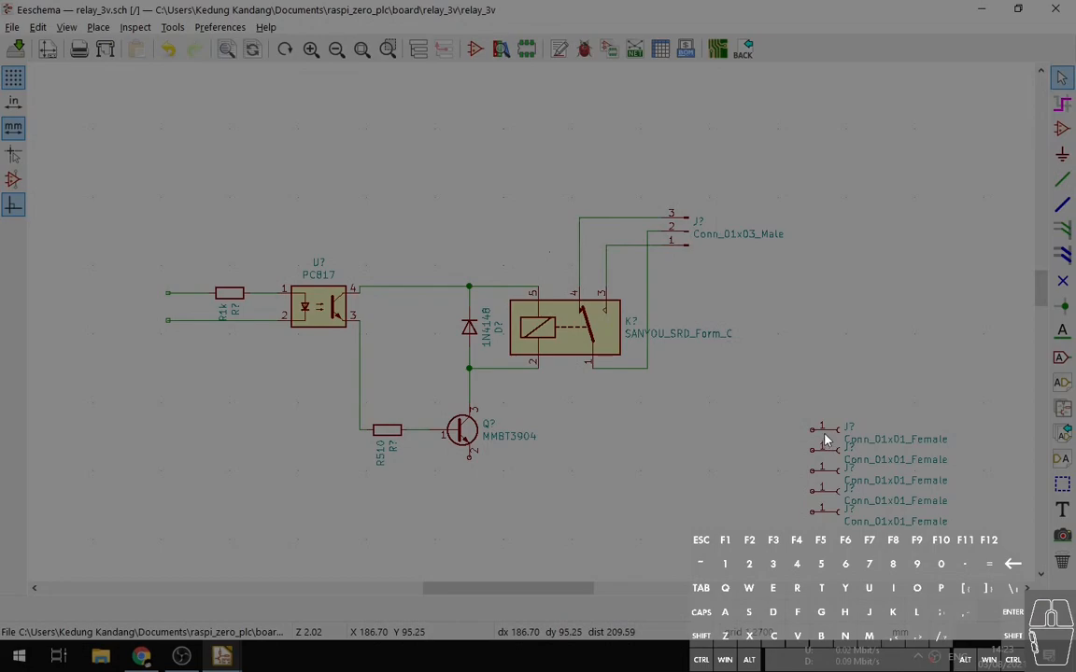
left_click_drag(812, 436, 755, 436)
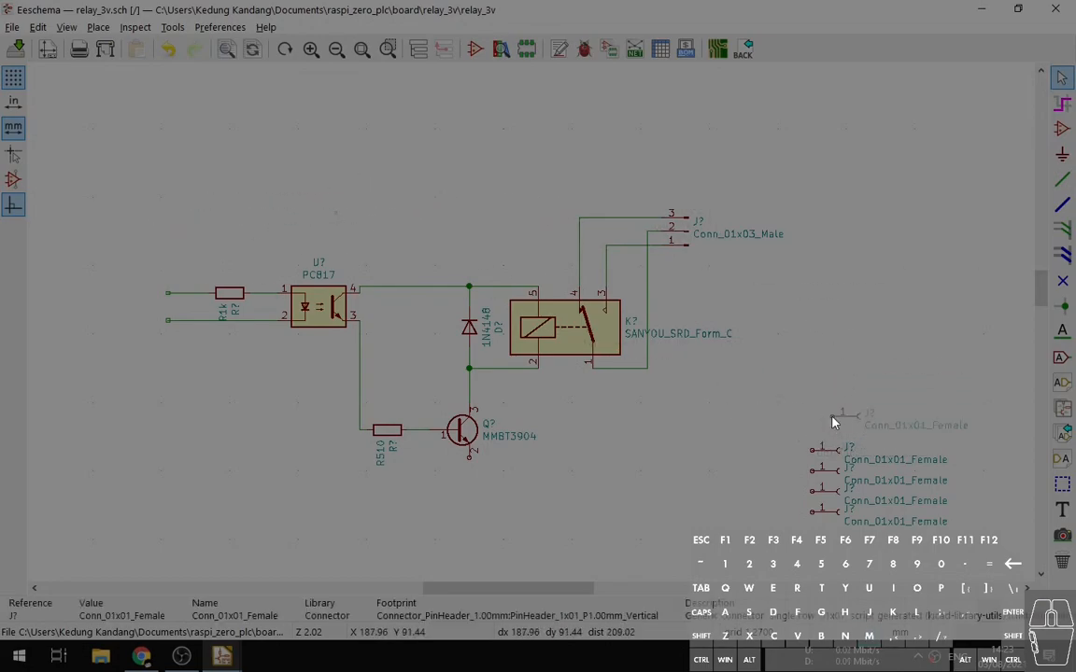
left_click_drag(834, 423, 825, 422)
left_click(878, 349)
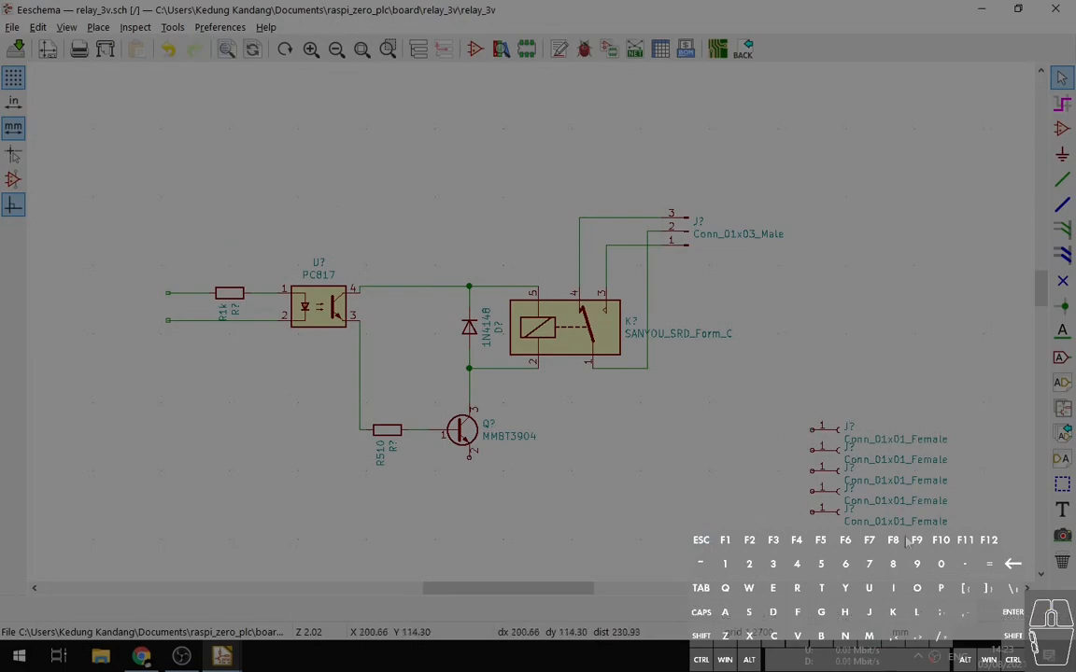
Move the block of five Conn_01x01_Female connectors above the PC817 optocoupler.
left_click_drag(832, 418, 950, 478)
middle_click_drag(723, 493, 770, 580)
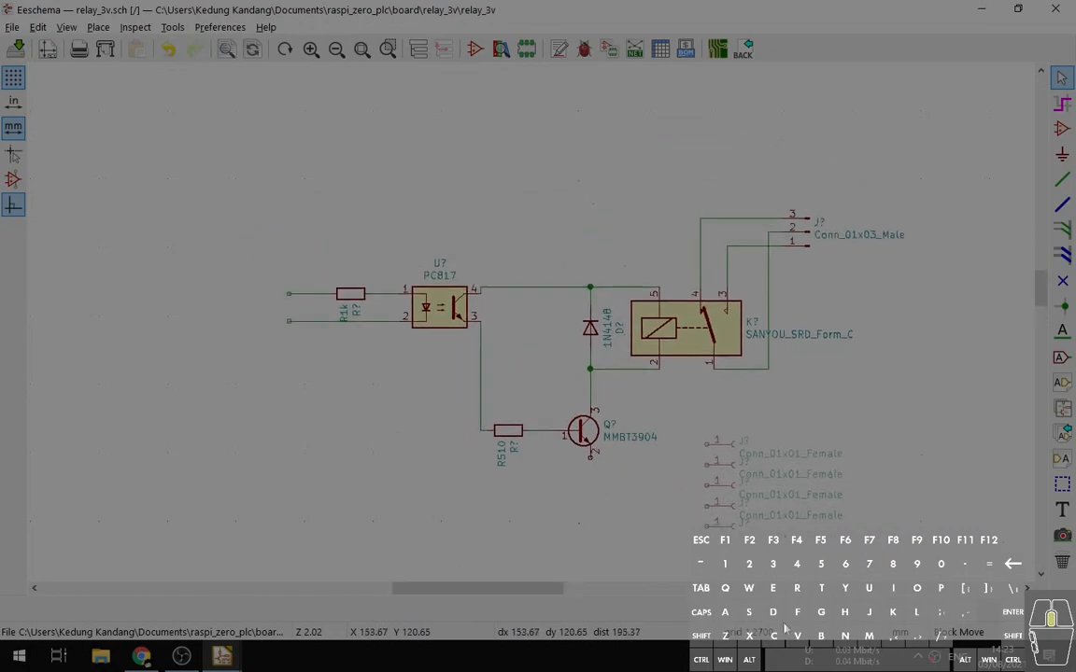
left_click(515, 216)
middle_click_drag(509, 237, 544, 302)
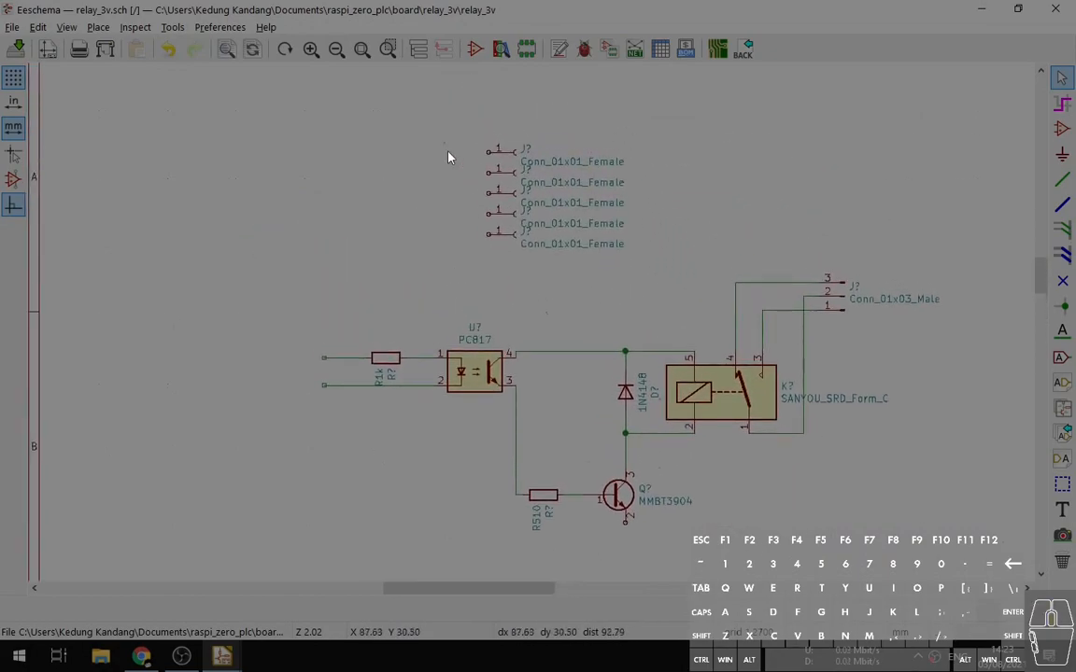
left_click_drag(440, 125, 666, 282)
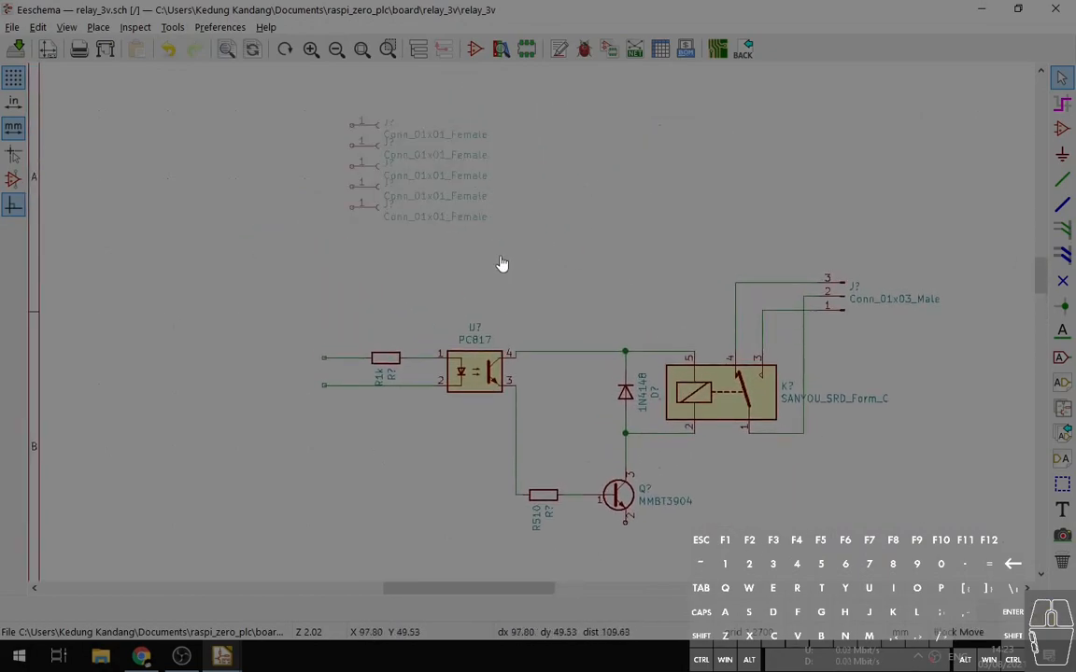
left_click(618, 289)
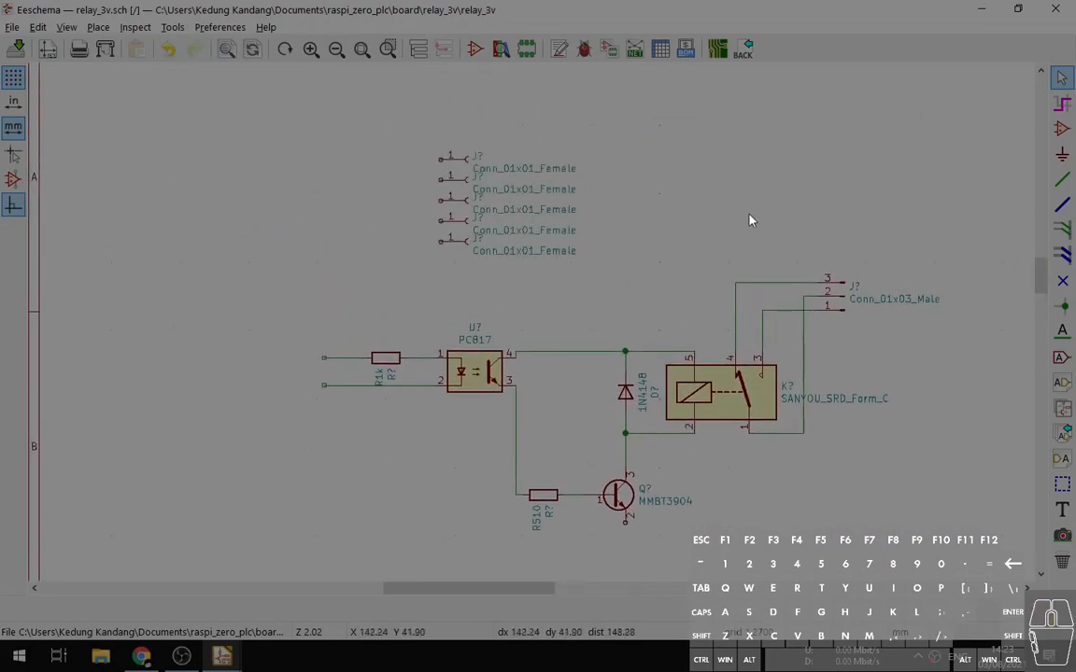
Start placing a power symbol and examine the transistor grounding and supply connections in the SunFounder reference schematic.
left_click(1062, 156)
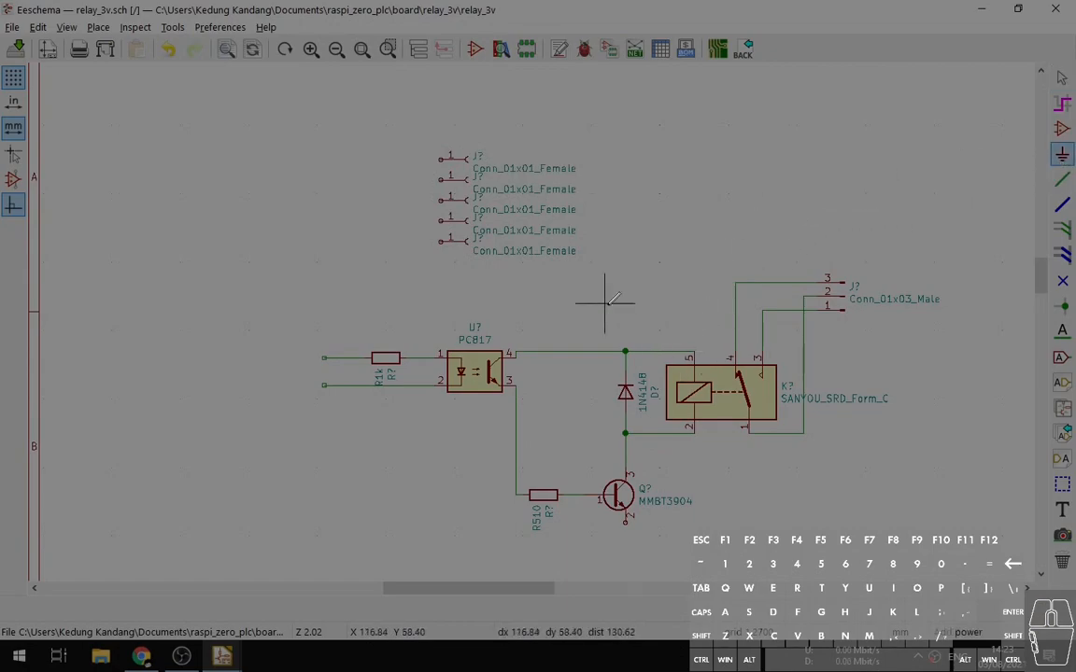
middle_click_drag(622, 300, 540, 246)
key("alt+Tab")
scroll(544, 402, "down", 2)
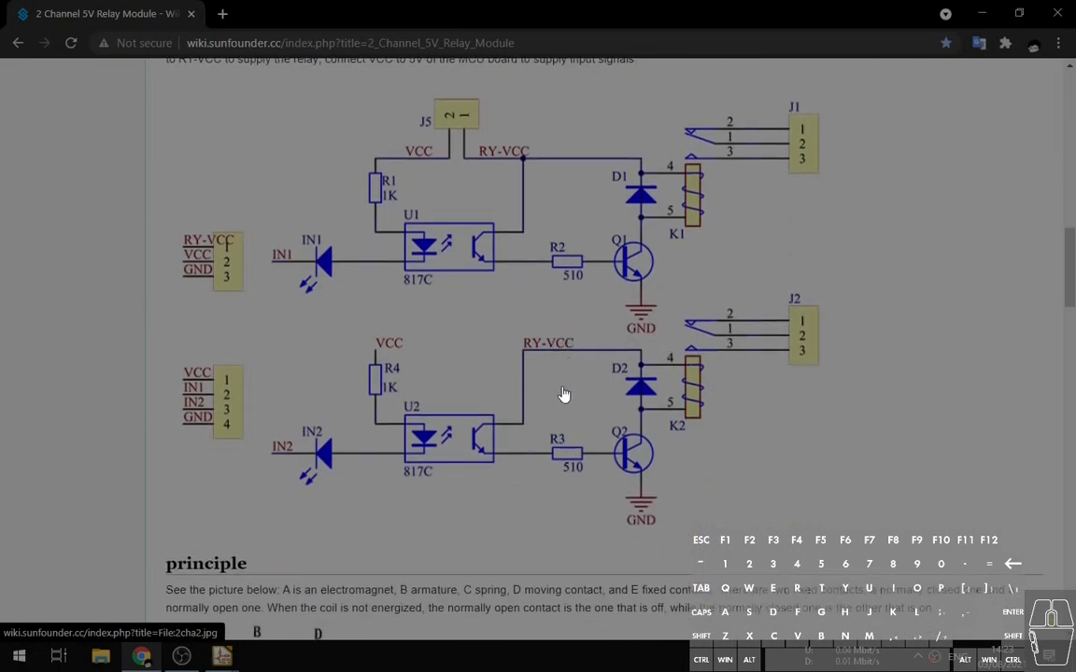
scroll(563, 393, "up", 3)
middle_click(564, 377)
middle_click(324, 5)
scroll(589, 400, "down", 3)
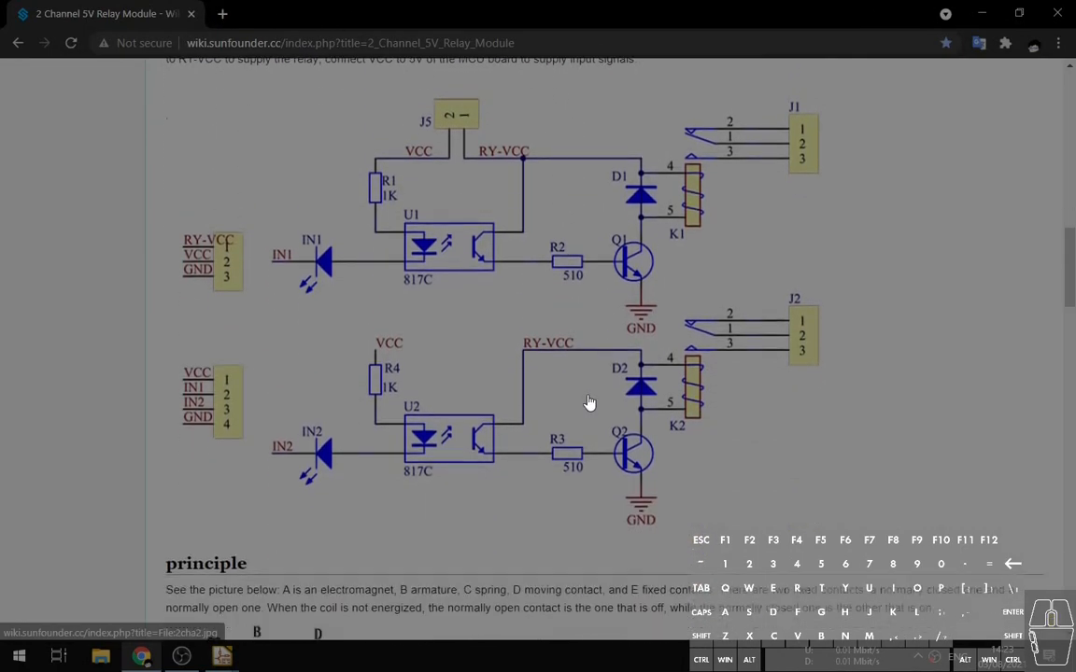
key("alt+Tab")
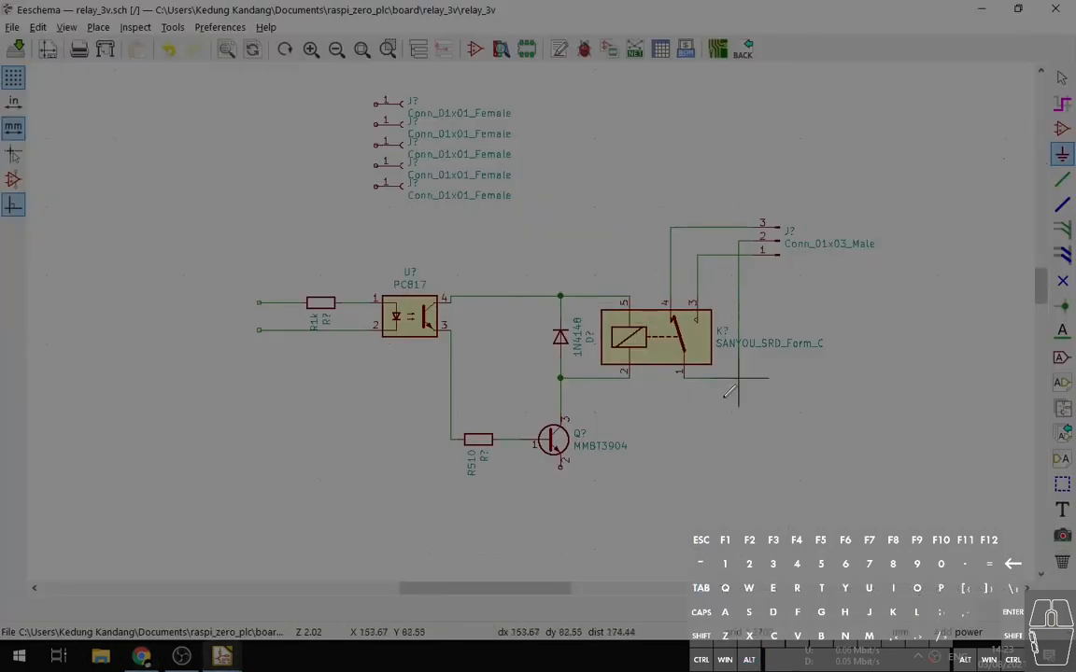
Place a GND power symbol directly below the MMBT3904 and wire it to the transistor's pin 2.
left_click(561, 512)
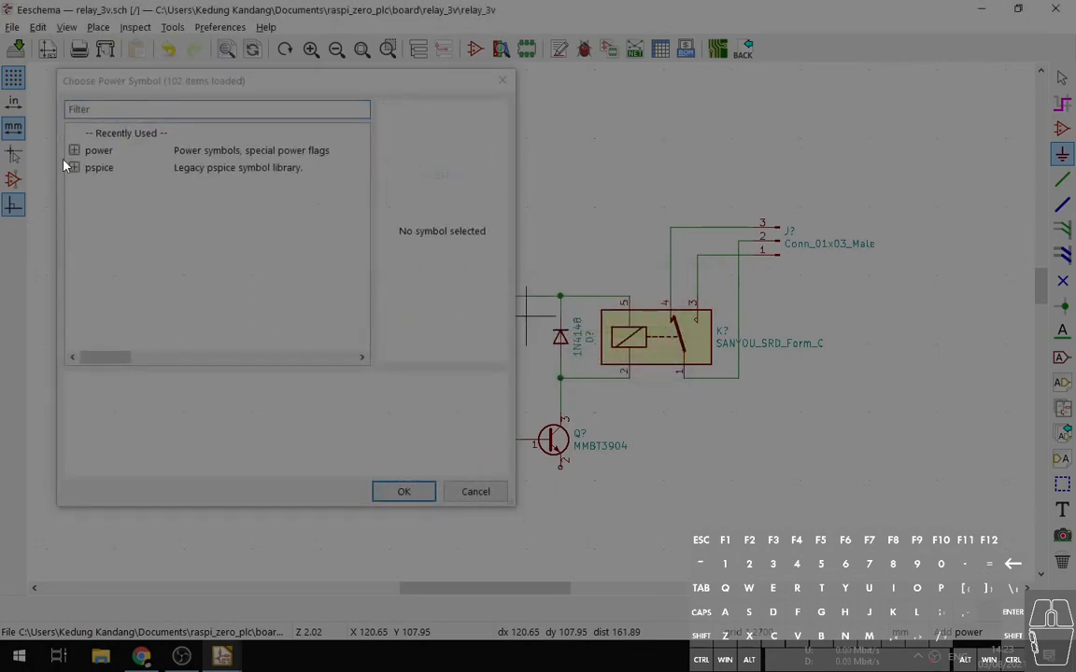
left_click(74, 150)
scroll(162, 217, "down", 10)
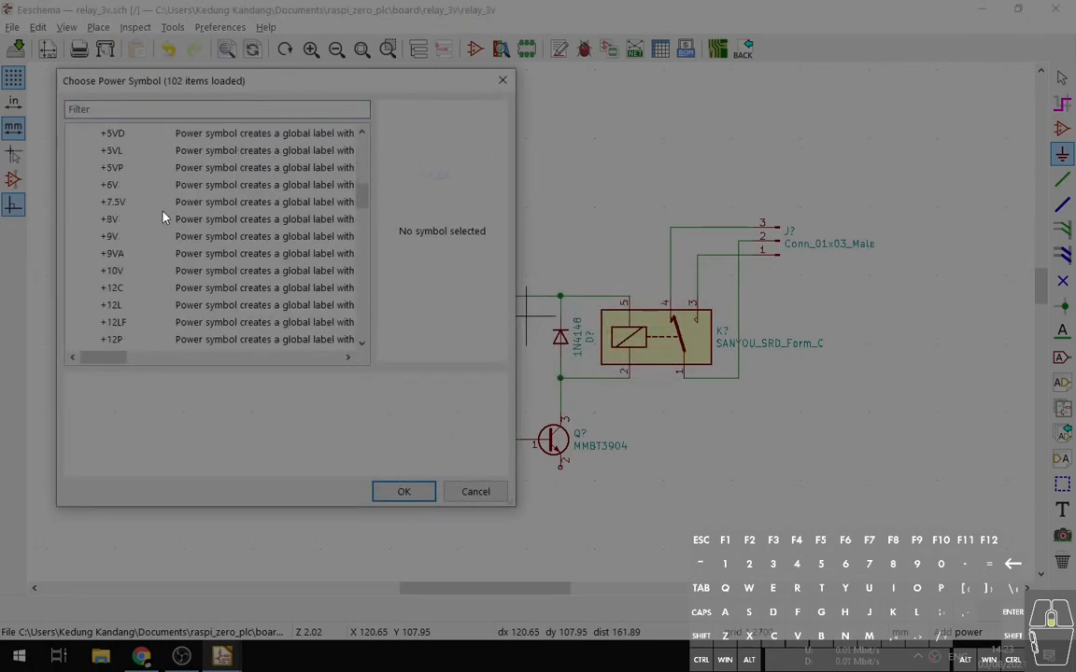
scroll(135, 227, "down", 6)
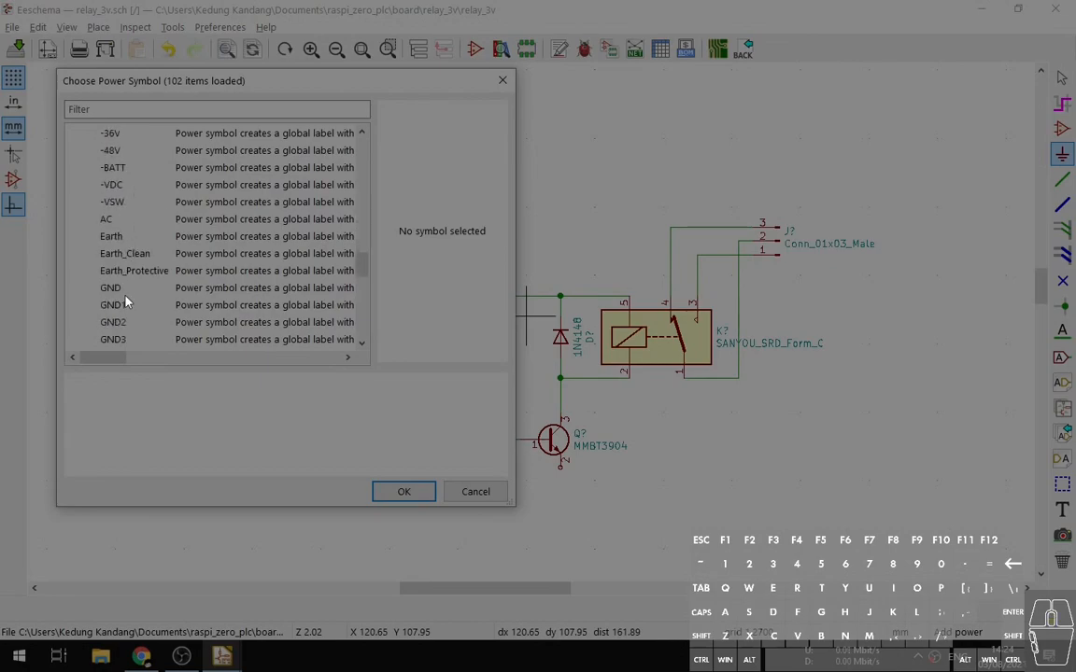
left_click(124, 289)
left_click(403, 491)
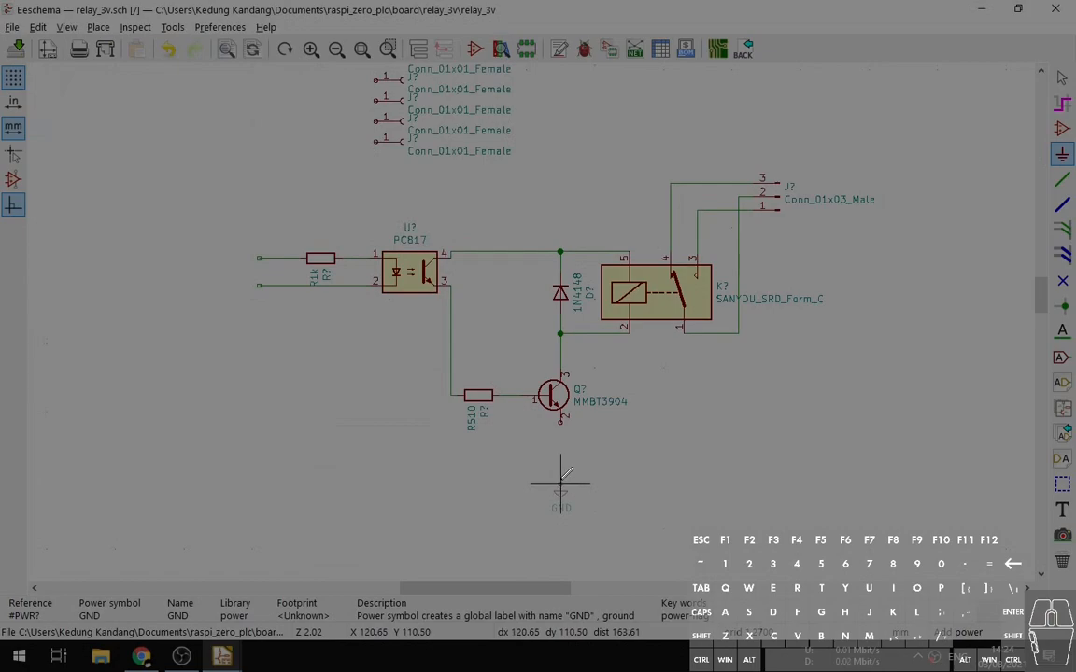
left_click(560, 444)
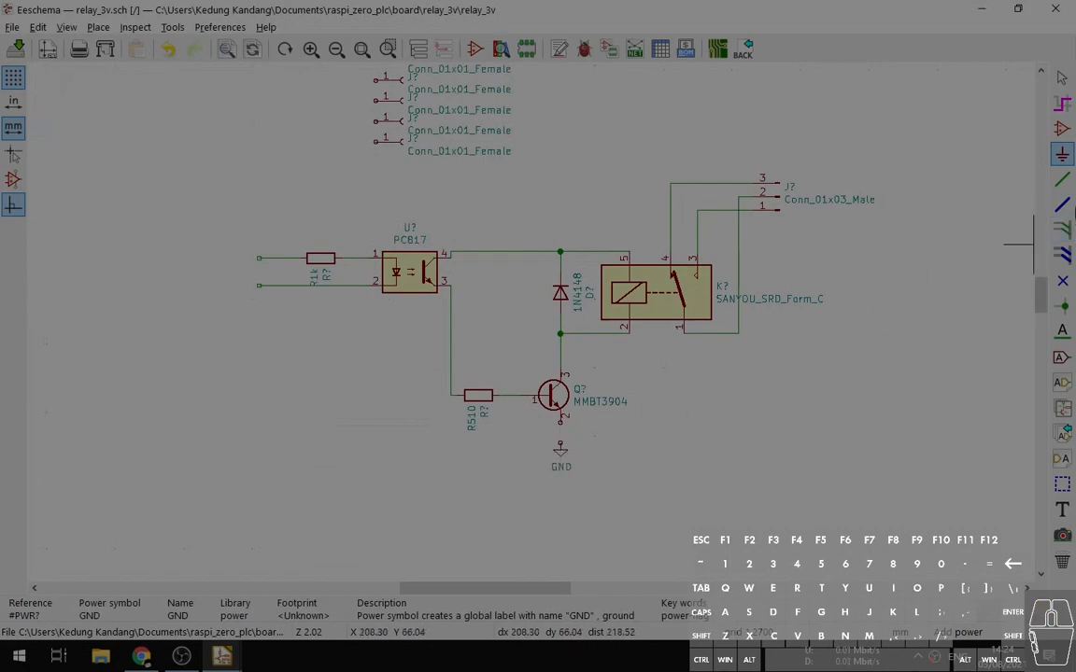
left_click(1062, 180)
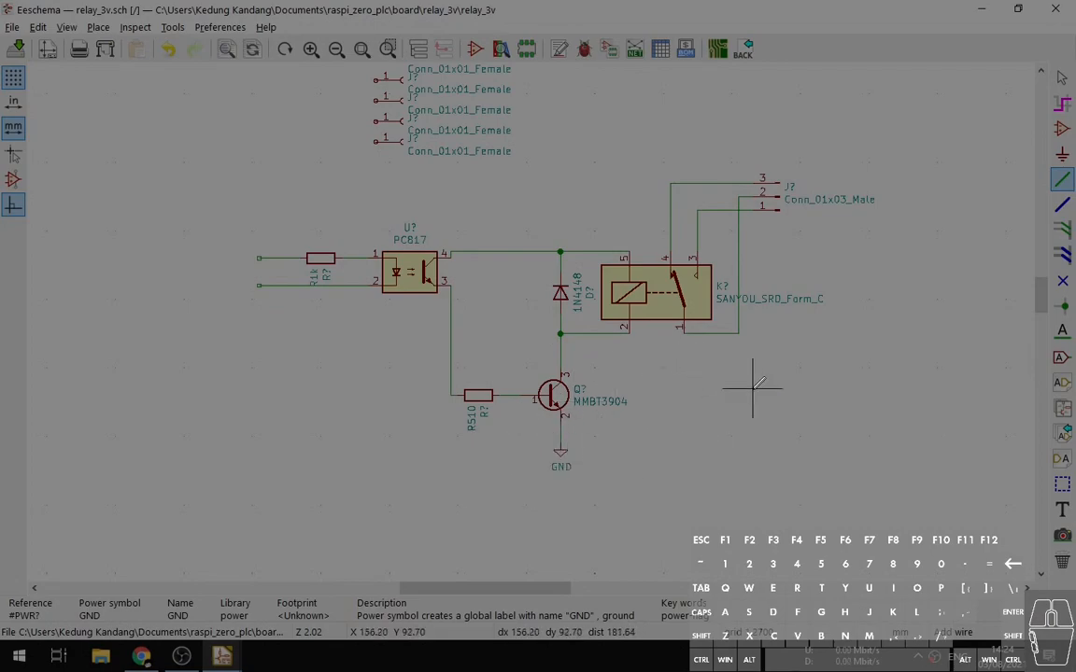
Move the lowest Conn_01x01_Female connector beside the GND symbol and wire it to the line between the transistor and GND.
middle_click_drag(753, 388, 757, 432)
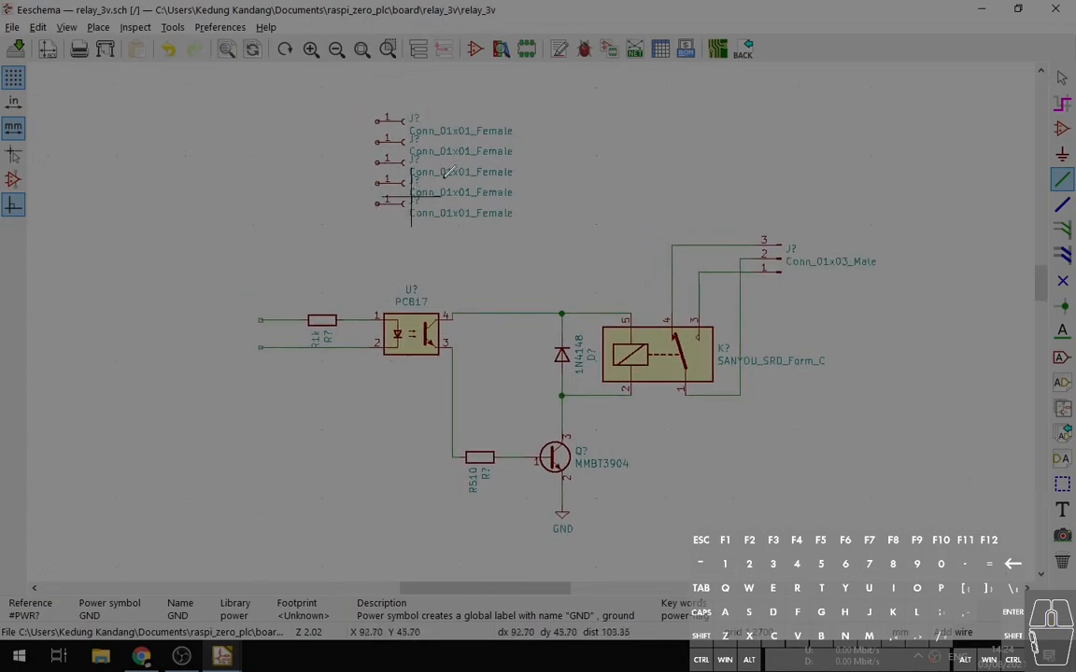
left_click(1062, 78)
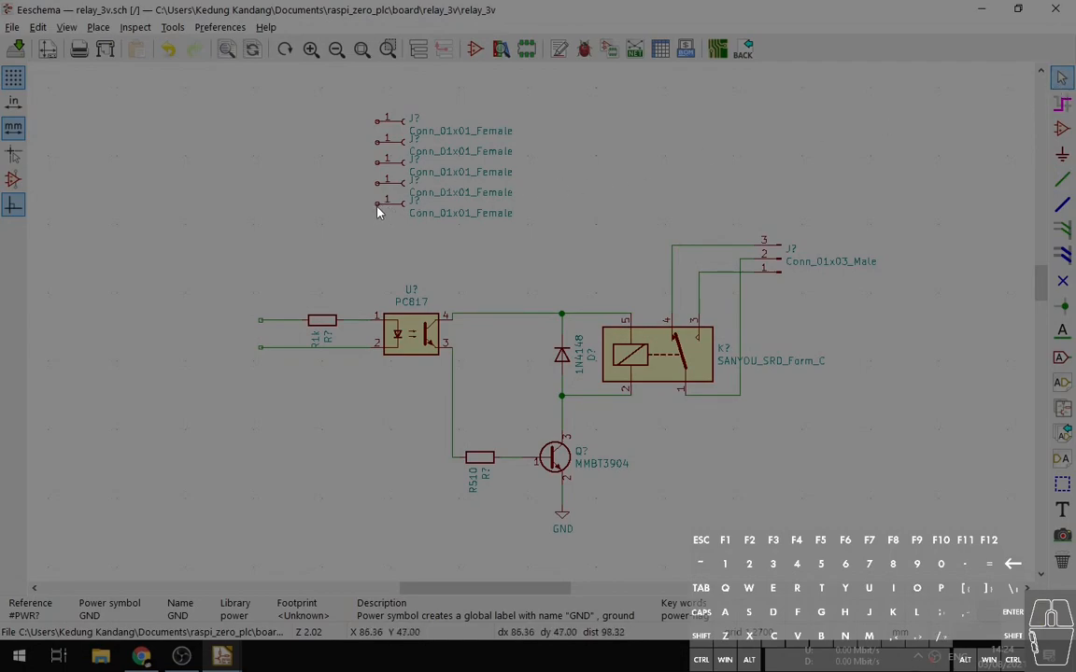
key("m")
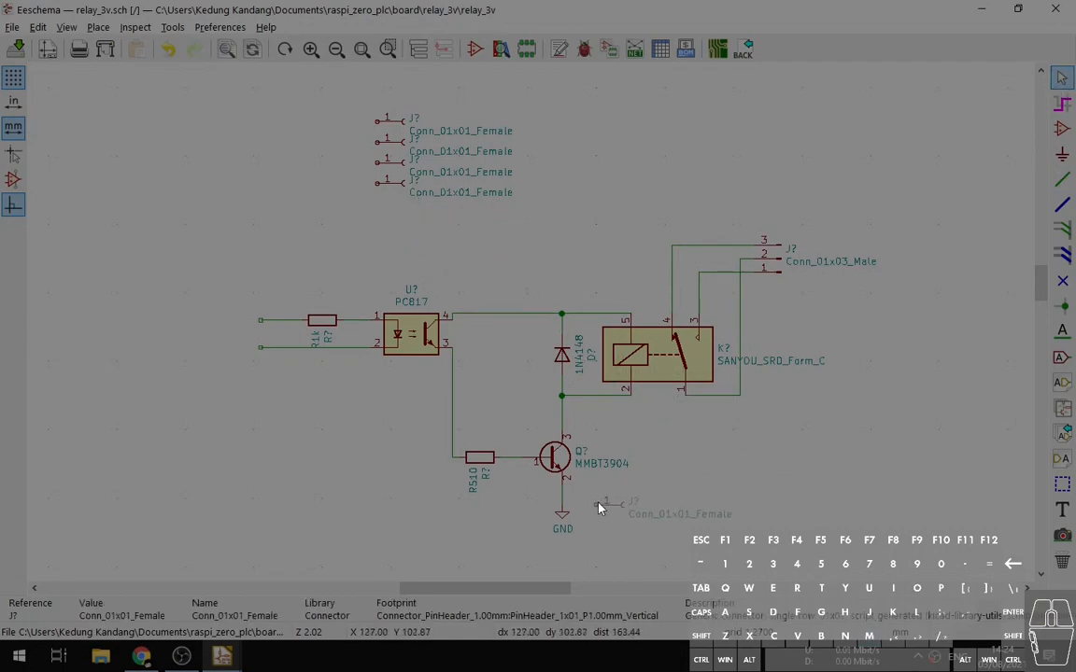
left_click(600, 508)
scroll(587, 523, "up", 2)
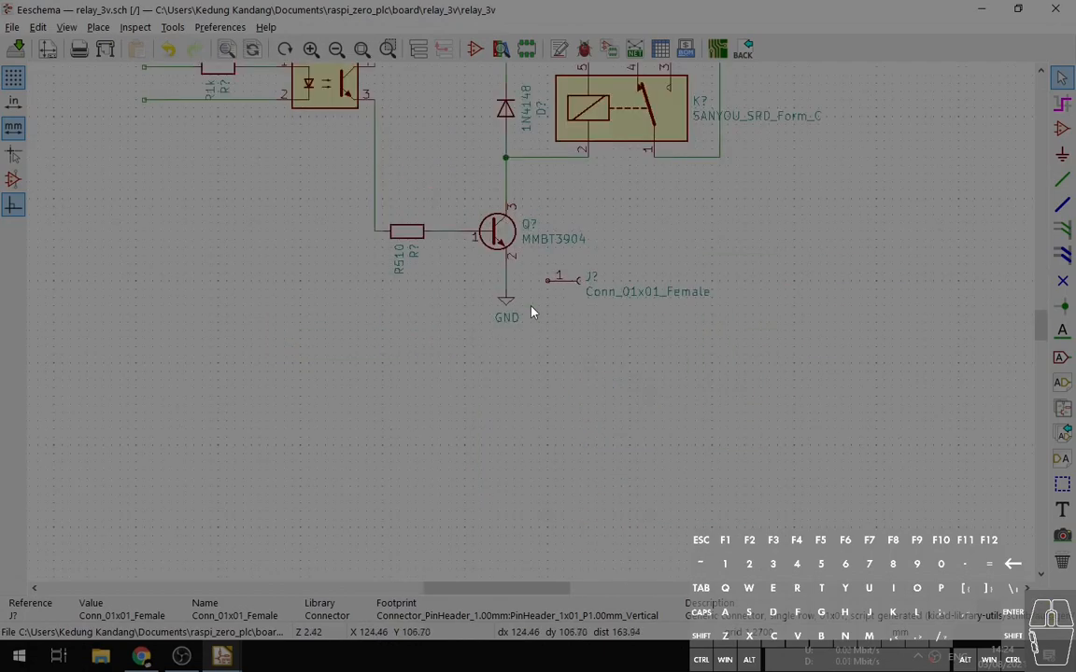
left_click(1062, 179)
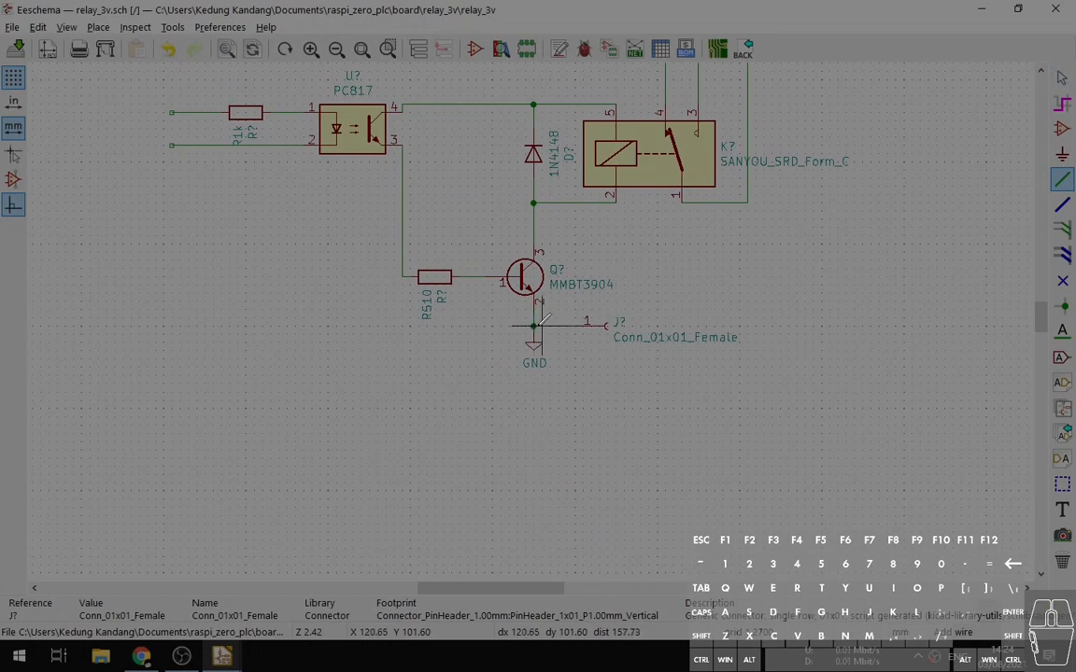
Place a +12V power symbol directly above the junction at the top of the 1N4148 diode.
middle_click_drag(607, 392, 626, 411)
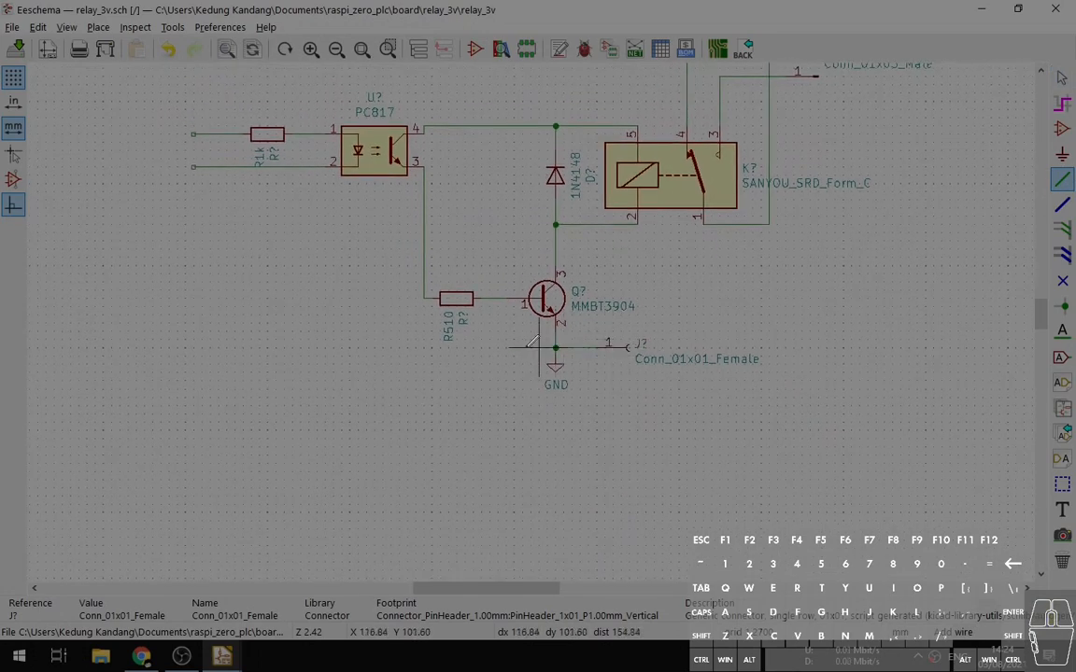
scroll(532, 344, "down", 3)
scroll(535, 256, "up", 1)
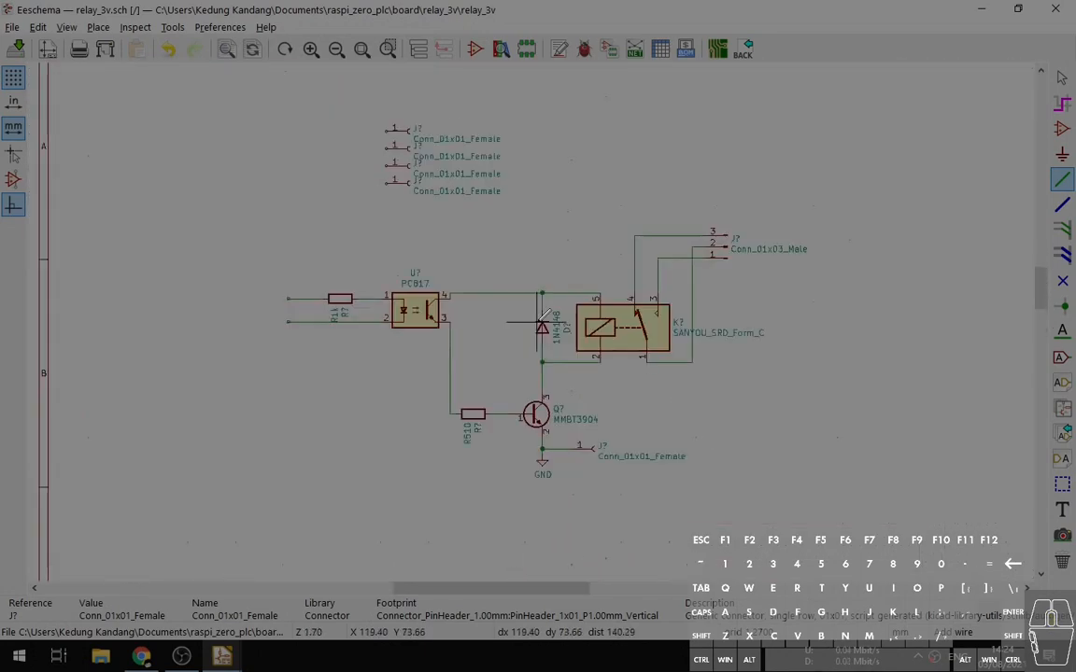
scroll(542, 323, "up", 3)
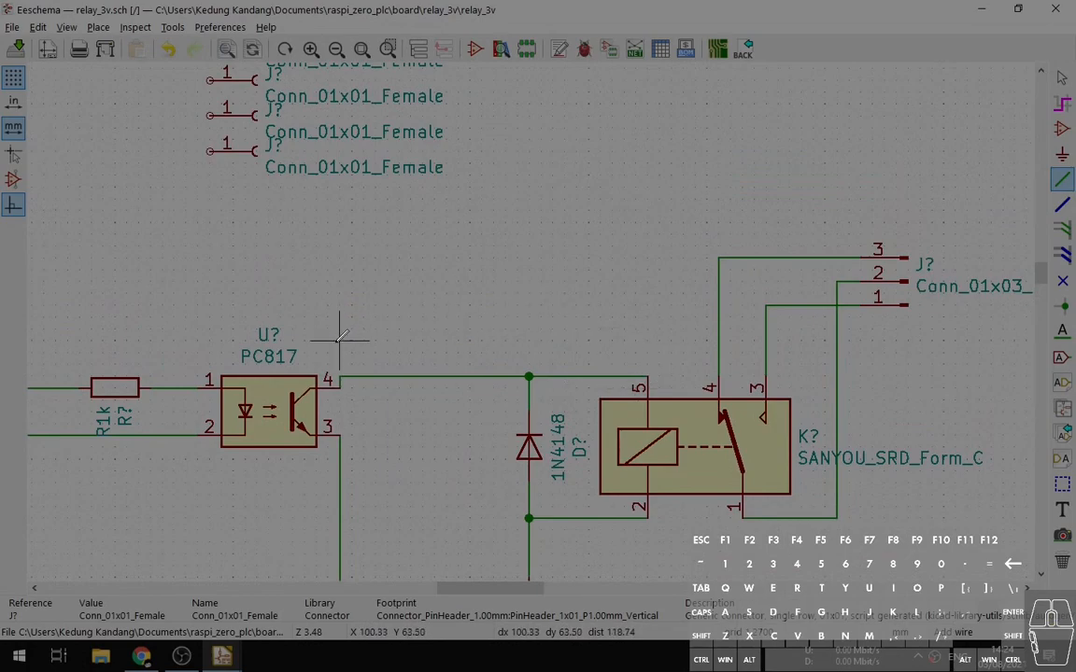
middle_click_drag(437, 298, 454, 340)
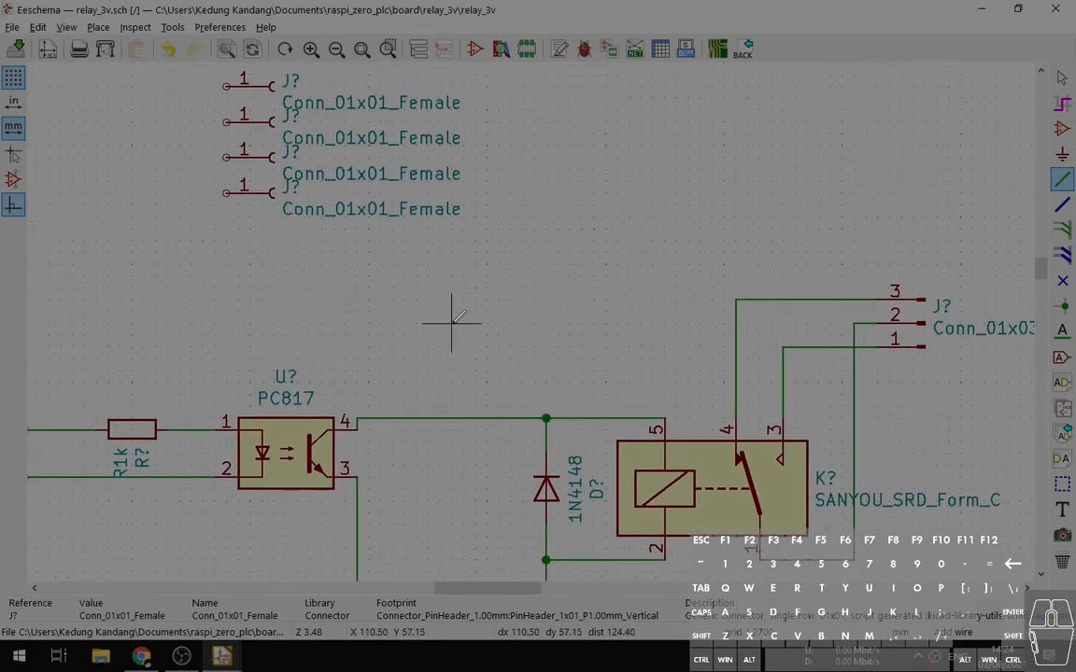
left_click(1063, 153)
left_click(523, 322)
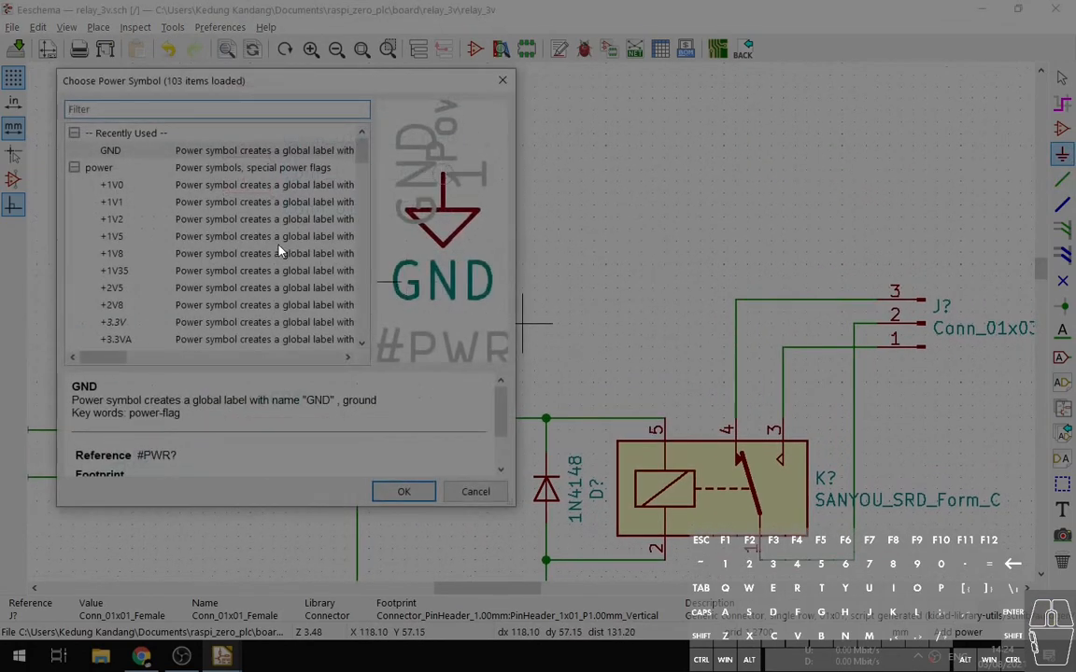
scroll(187, 224, "down", 1)
scroll(164, 231, "down", 3)
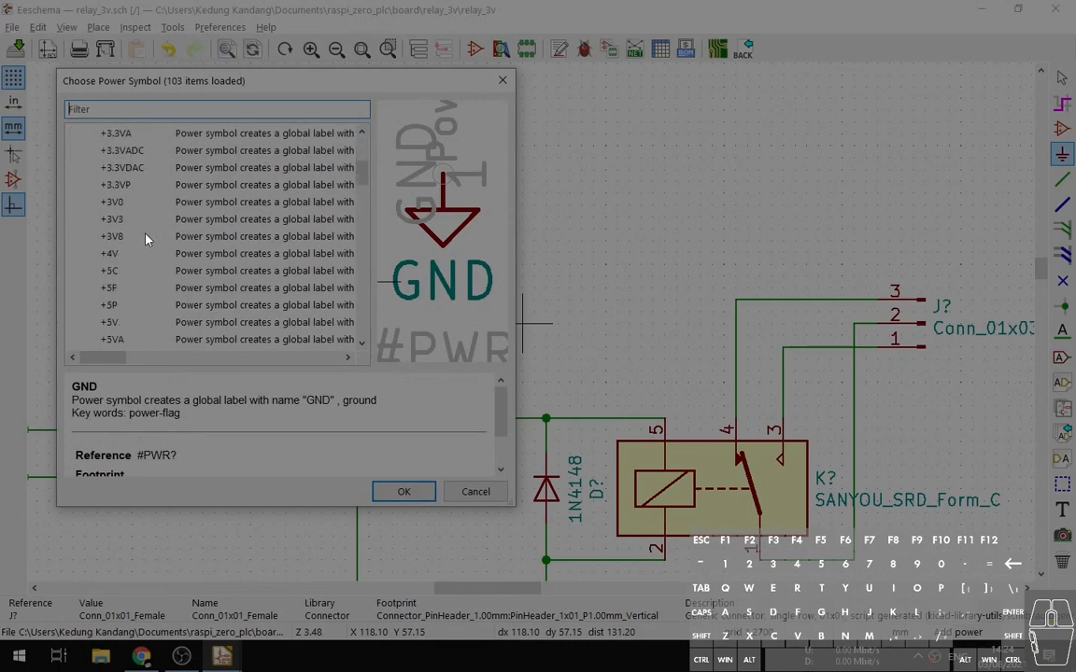
scroll(145, 240, "down", 4)
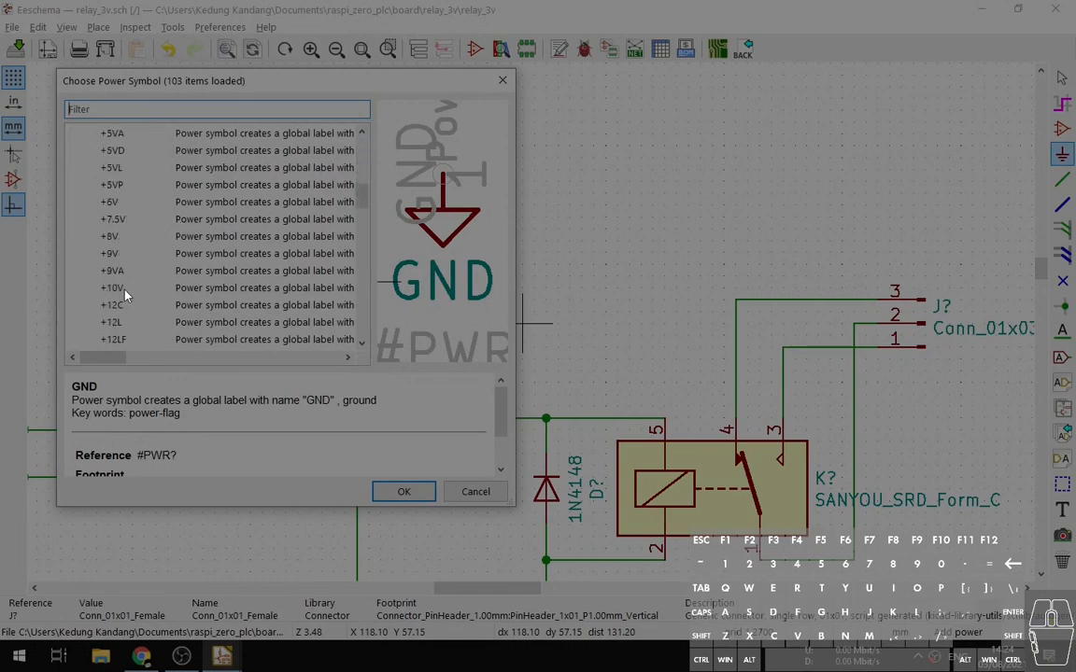
left_click(116, 288)
left_click(117, 322)
scroll(118, 284, "down", 2)
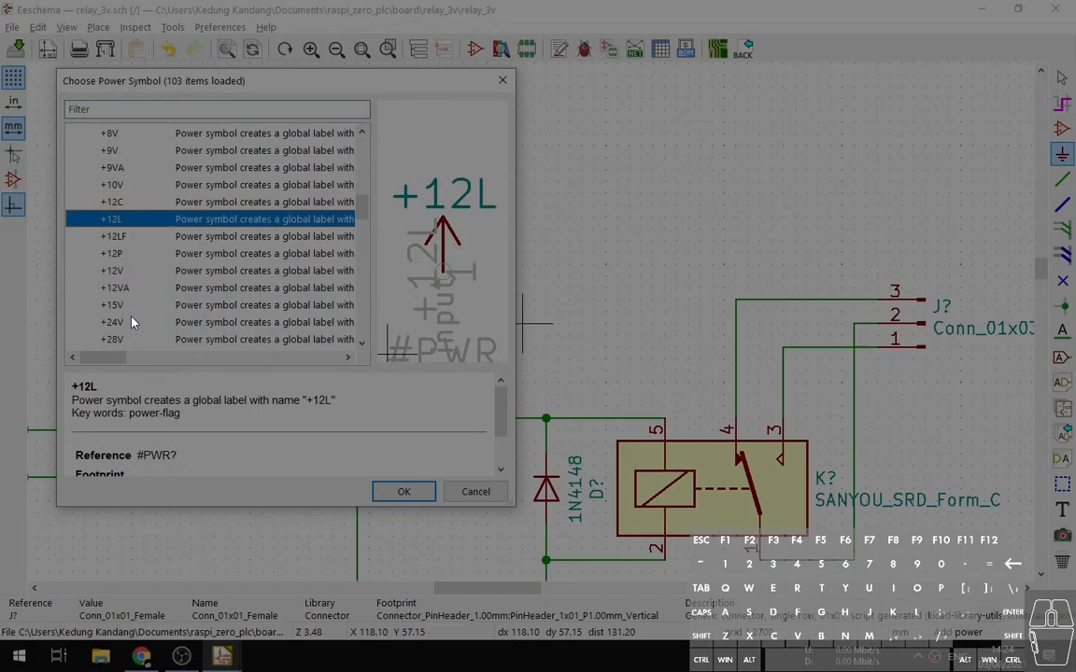
left_click(114, 271)
left_click(385, 492)
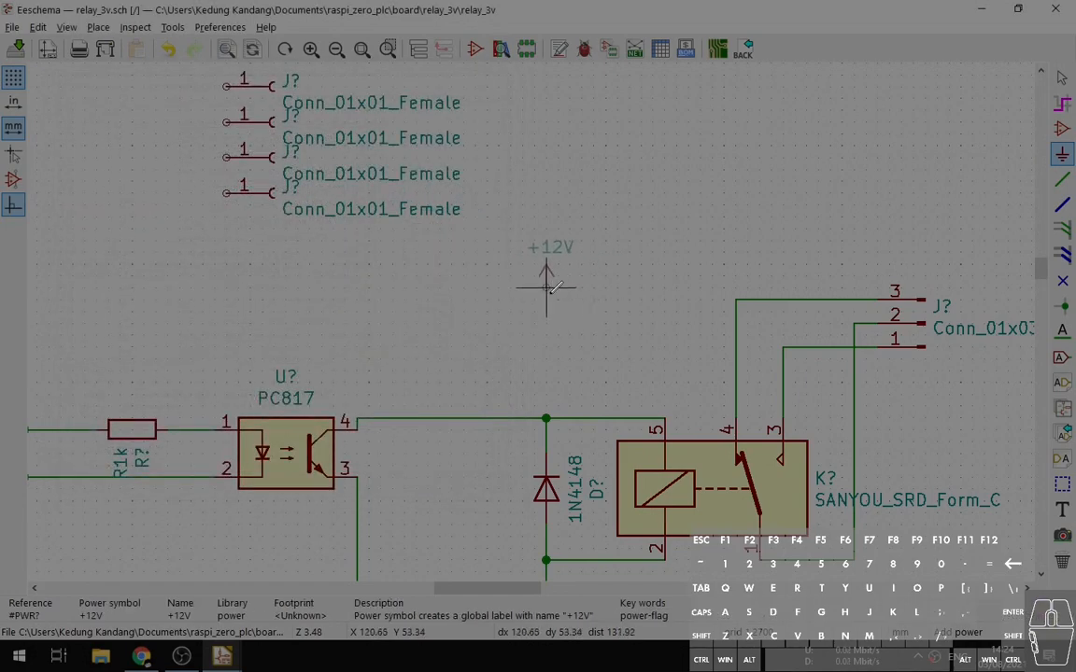
left_click(546, 299)
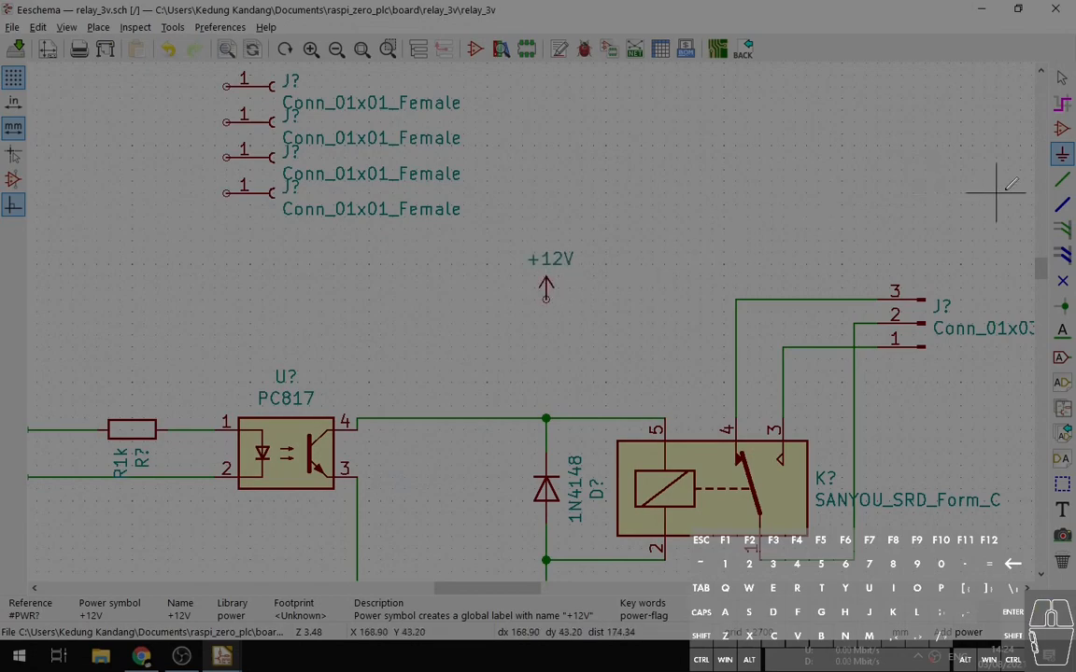
Wire the junction above the 1N4148 diode to the +12V symbol.
left_click(1062, 180)
left_click(547, 418)
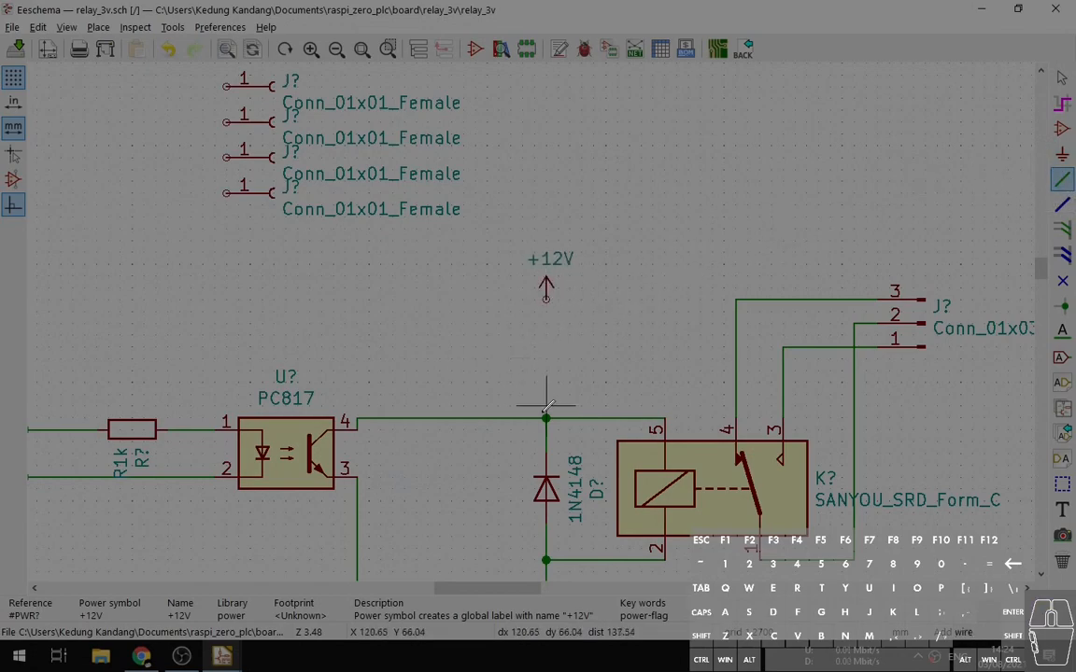
left_click(547, 299)
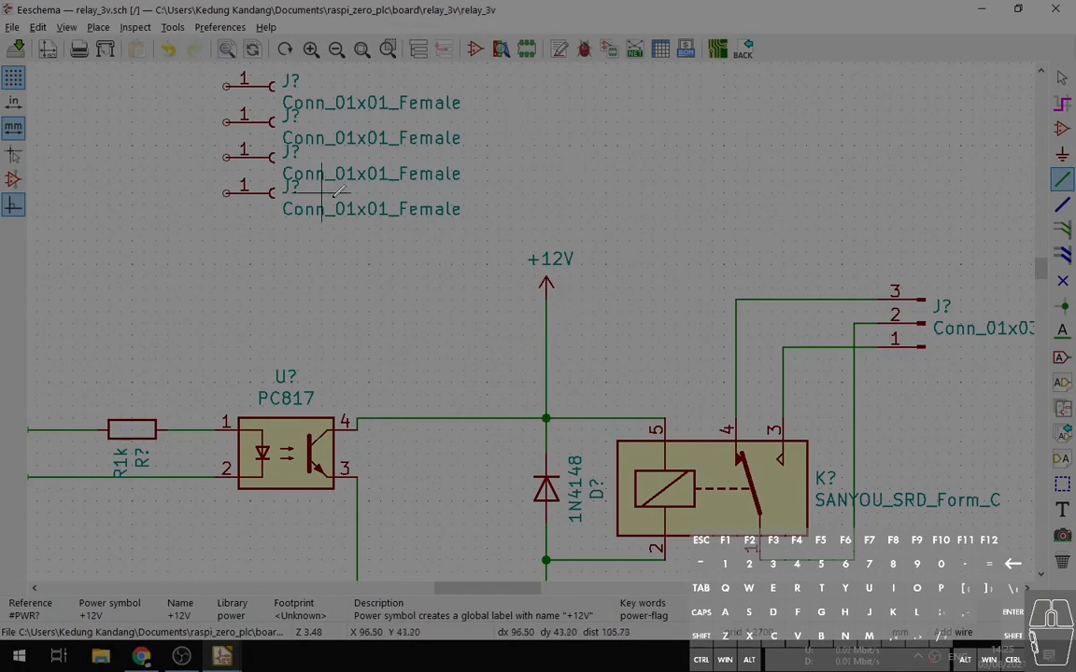
key("Escape")
Move the lowest spare Conn_01x01_Female connector beside the +12V supply line and wire its pin to that line.
left_click(235, 202)
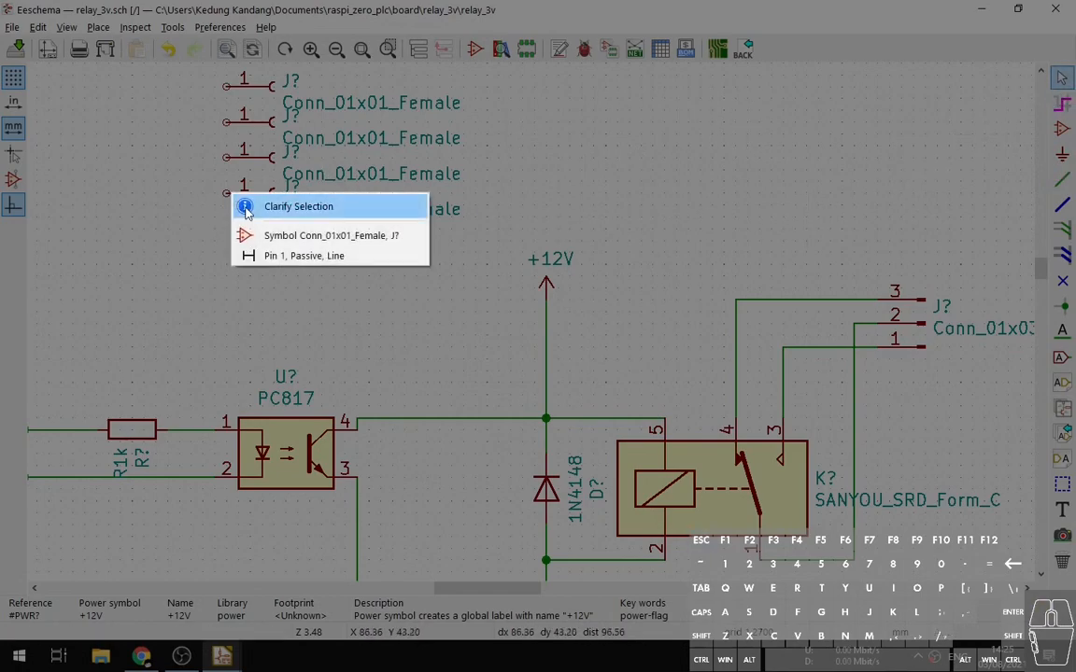
key("Escape")
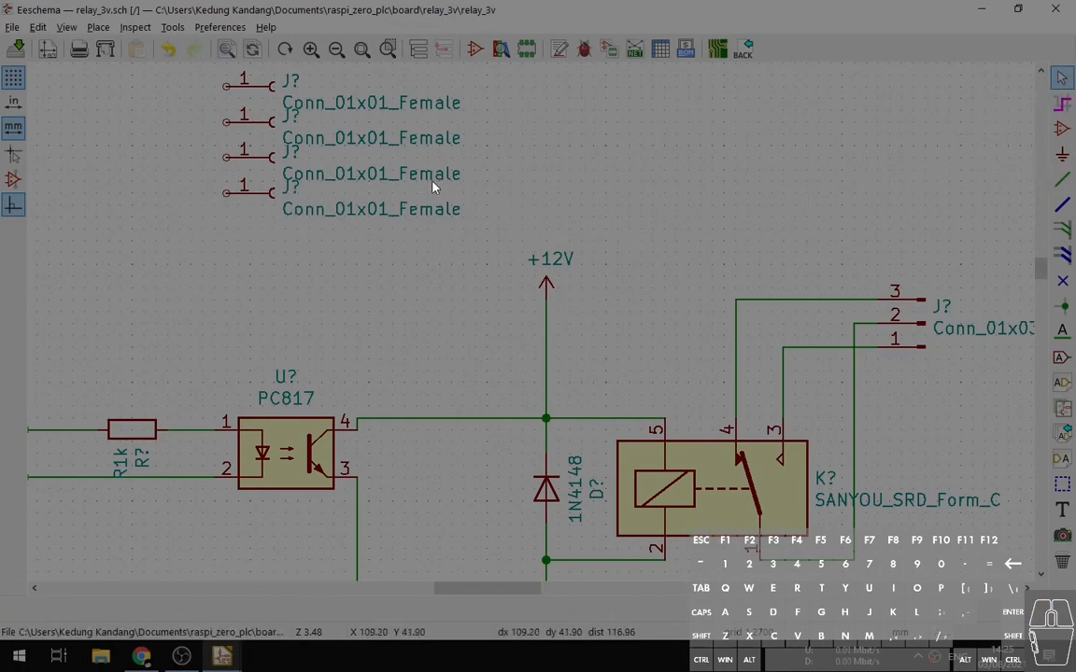
mouse_move(245, 201)
left_mouse_down()
mouse_move(600, 333)
mouse_move(576, 331)
left_mouse_up()
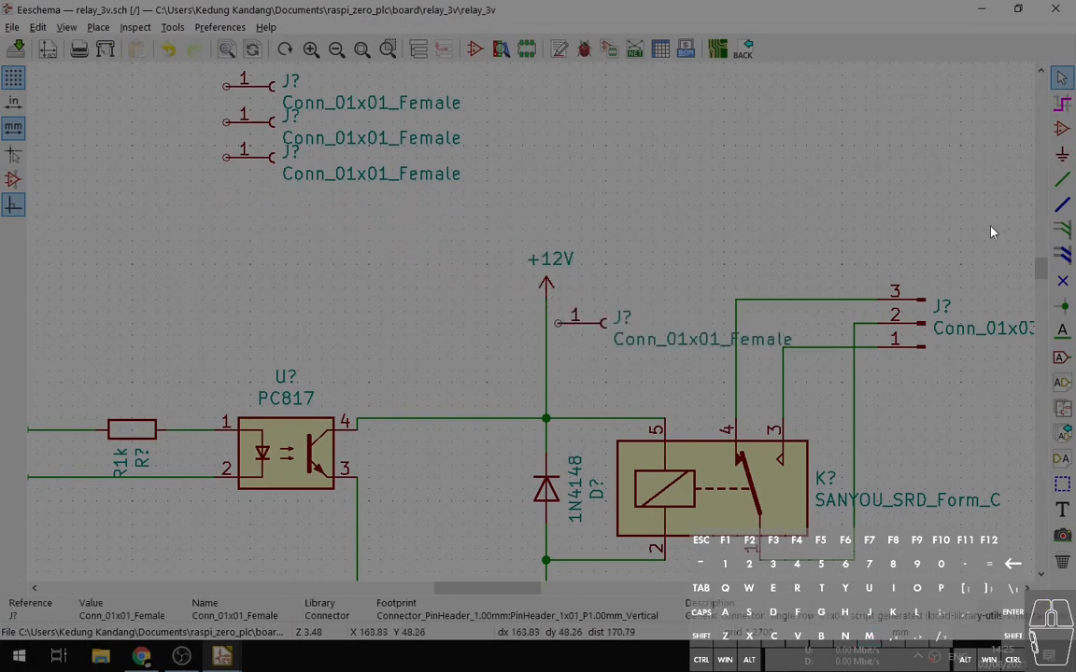
key("w")
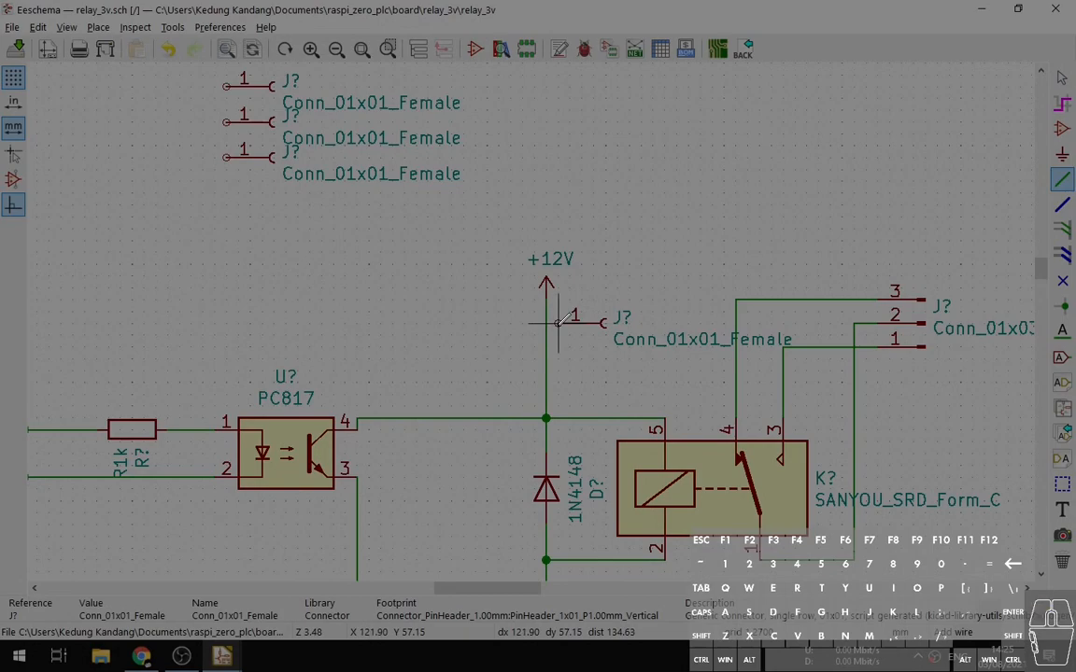
left_click(547, 324)
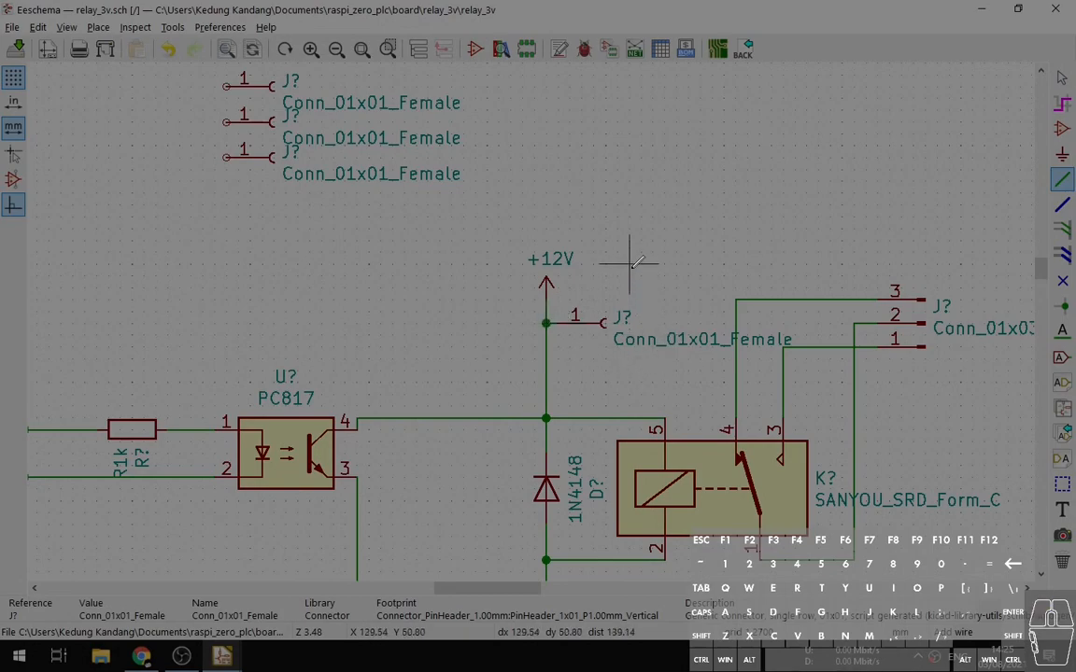
key("Escape")
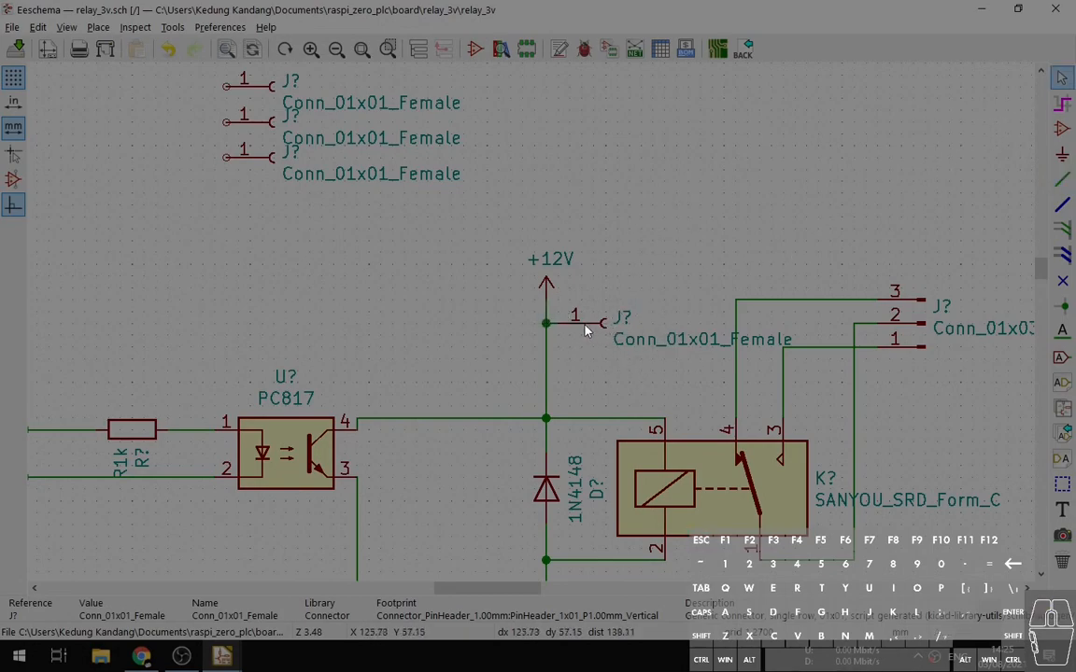
Rotate the +12V line's connector upright, shift it away from the line, and rewire its pin to the junction below +12V.
key("m")
key("r")
key("r")
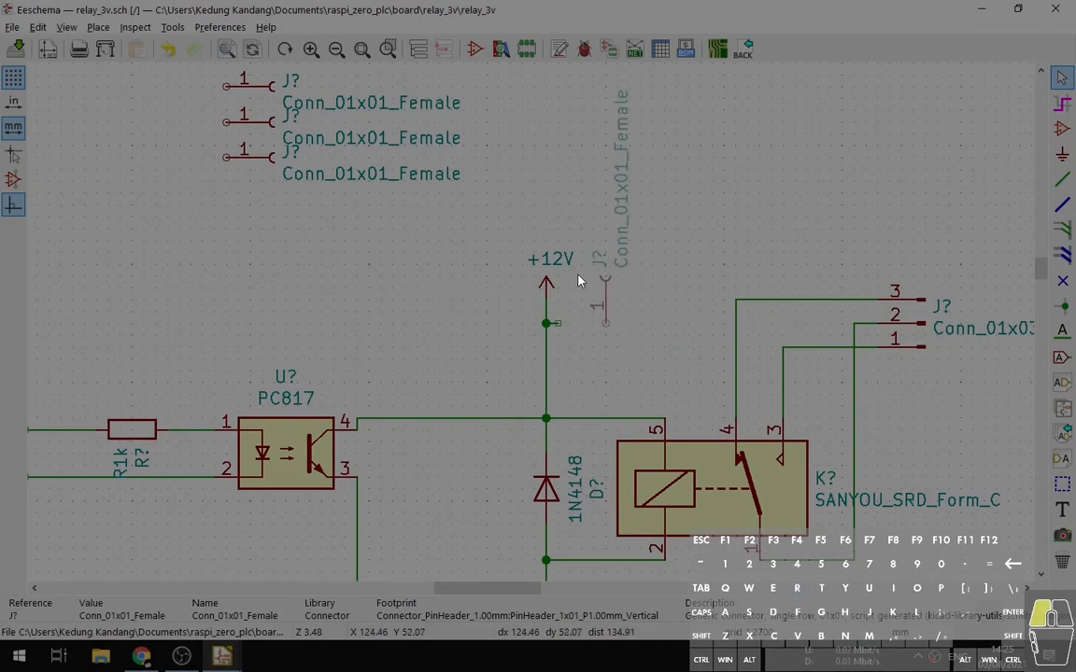
left_click(577, 289)
left_click(1062, 181)
left_click(605, 324)
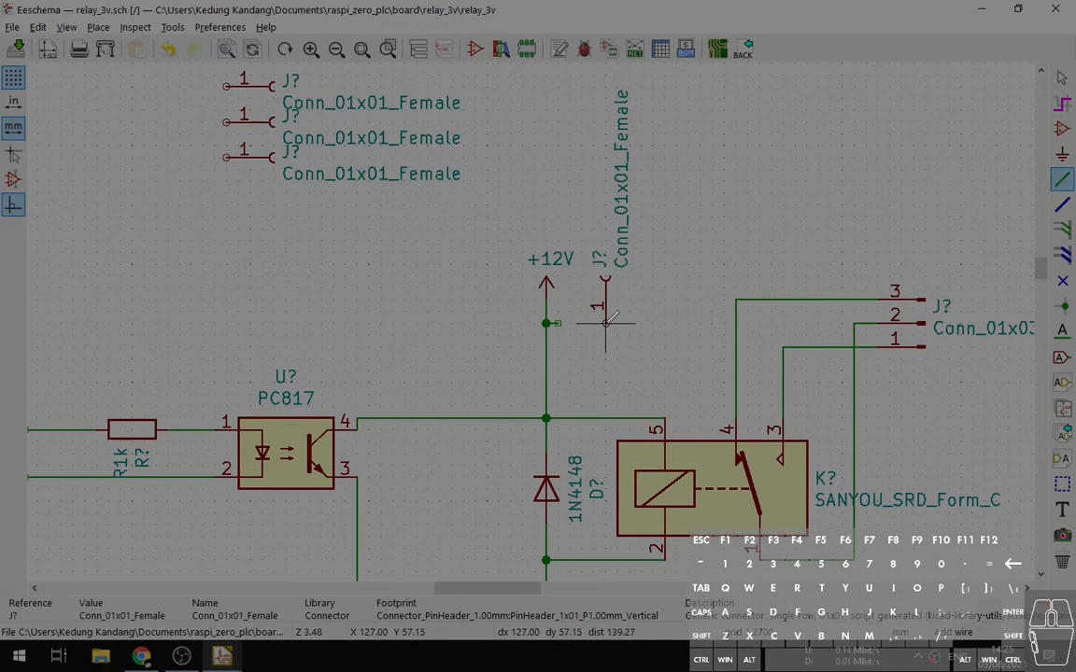
left_click(546, 323)
middle_click_drag(736, 261, 786, 279)
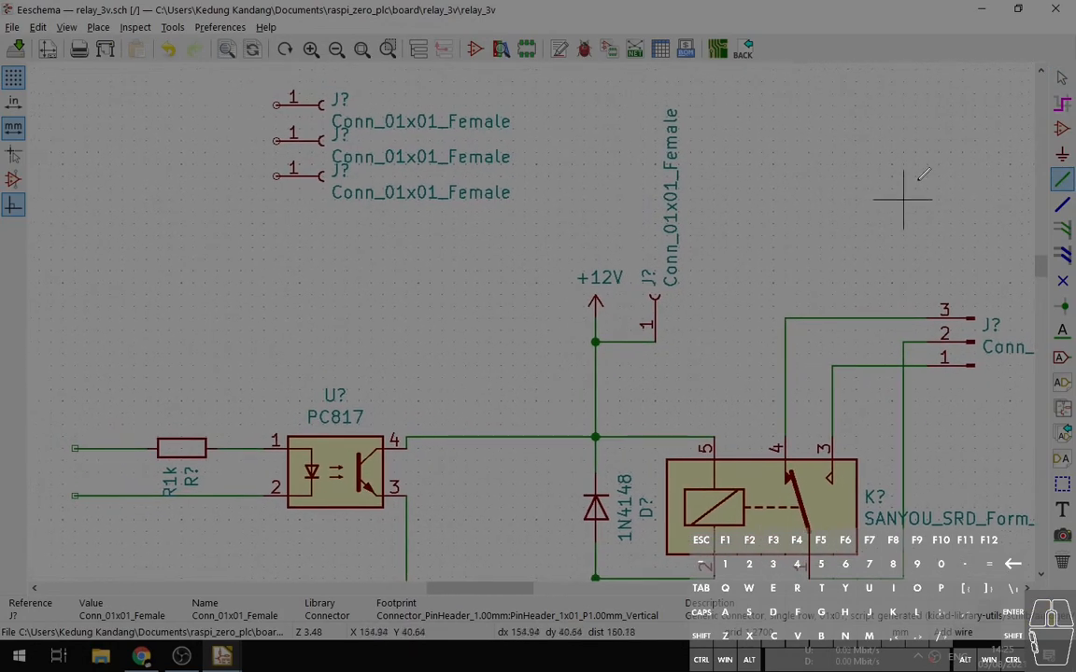
Move the two lower spare Conn_01x01_Female connectors beside the PC817's open input wires, rotated 180° so their pins face the wires.
left_click(1062, 78)
middle_click_drag(707, 280, 783, 275)
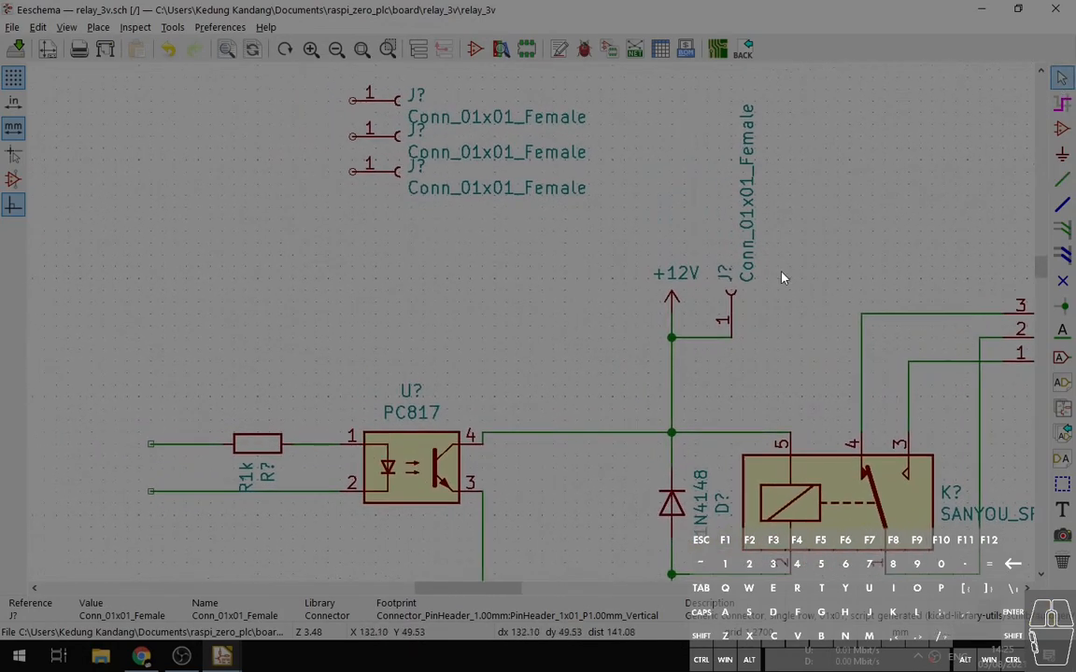
scroll(563, 233, "down", 3)
scroll(450, 348, "up", 4)
middle_click_drag(531, 337, 560, 313)
scroll(561, 313, "down", 3)
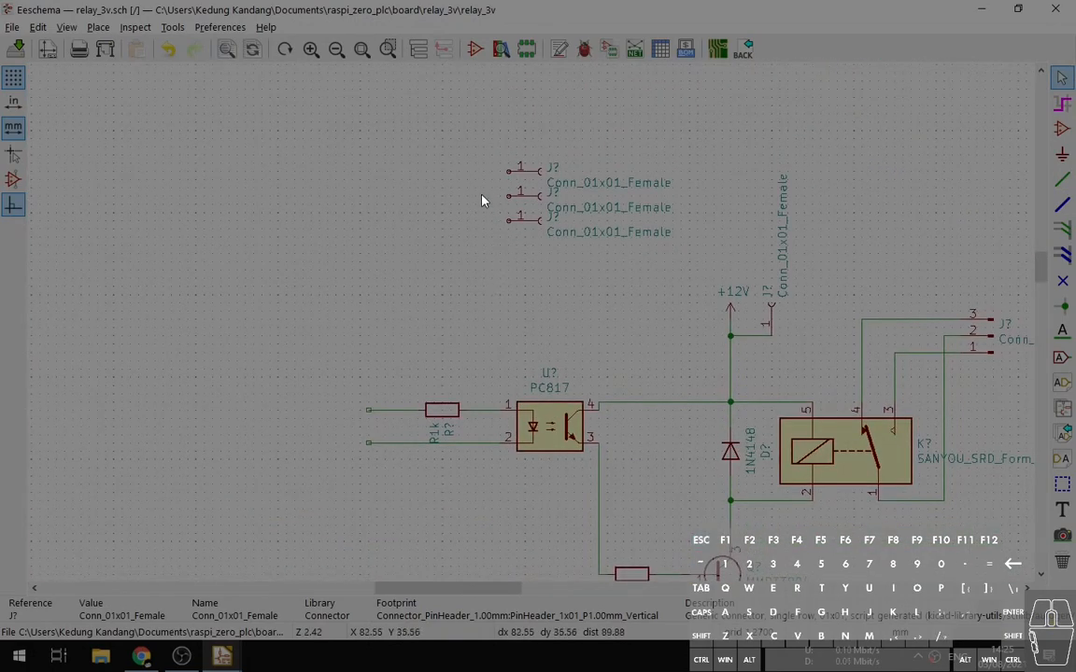
left_click_drag(481, 187, 572, 252)
key("m")
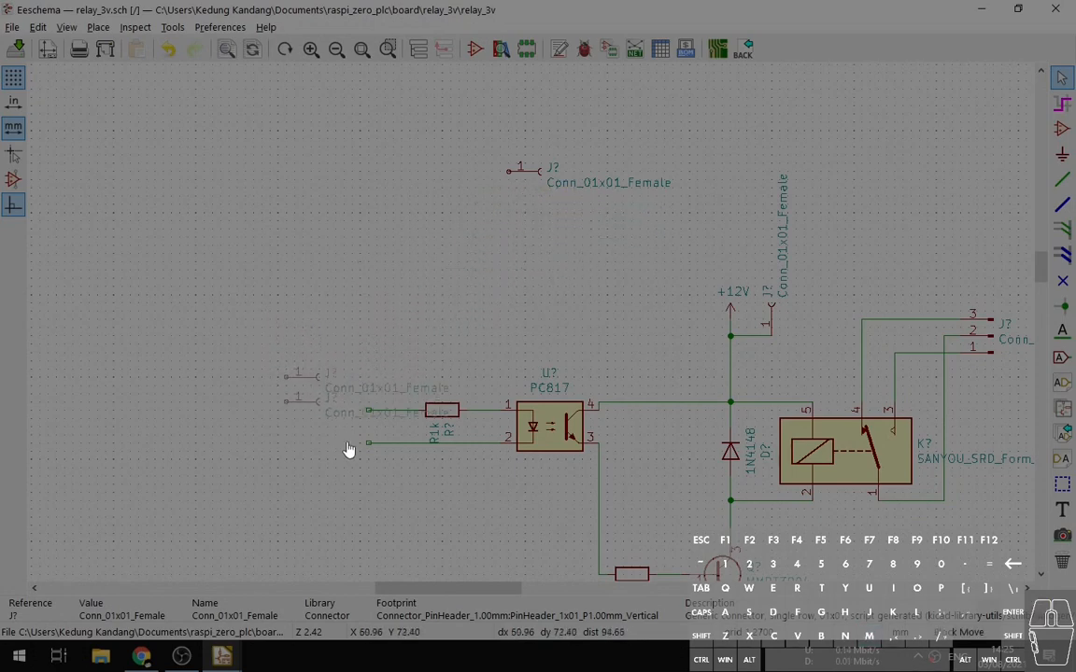
key("r")
key("r")
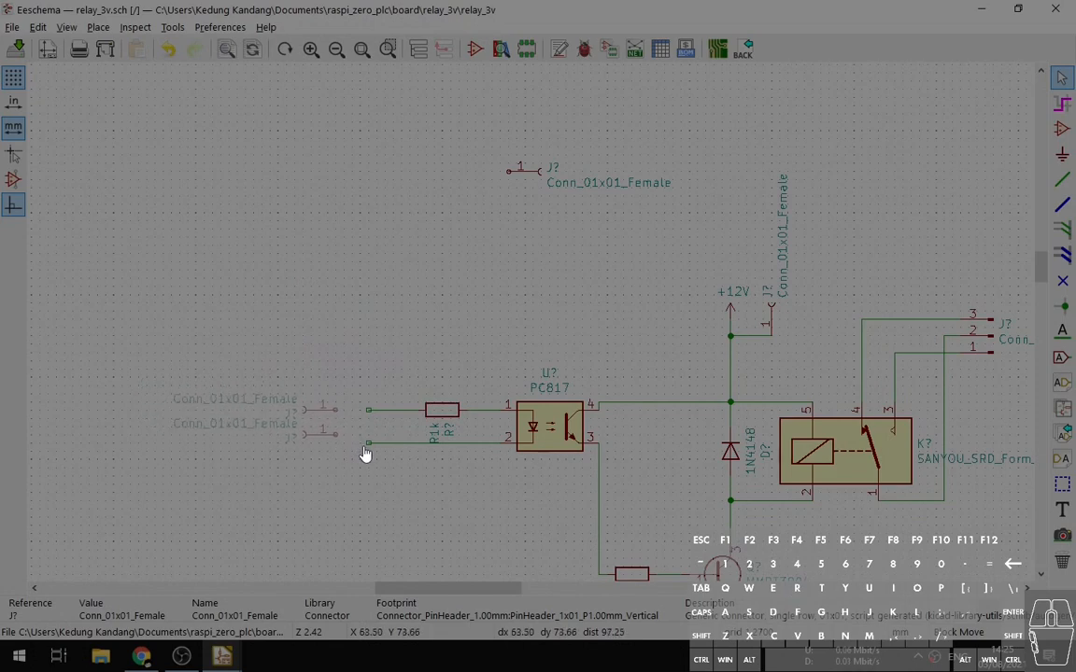
left_click(344, 449)
scroll(344, 450, "up", 2)
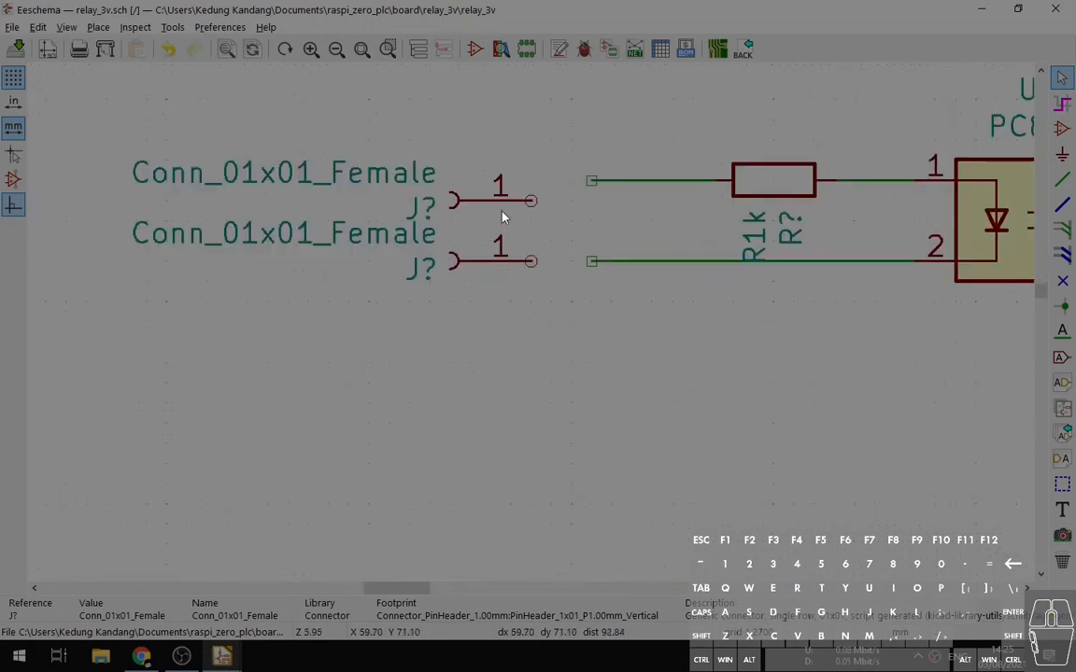
Align the two input connectors individually with the open wire ends leading to the R1k resistor and PC817 pin 2.
key("m")
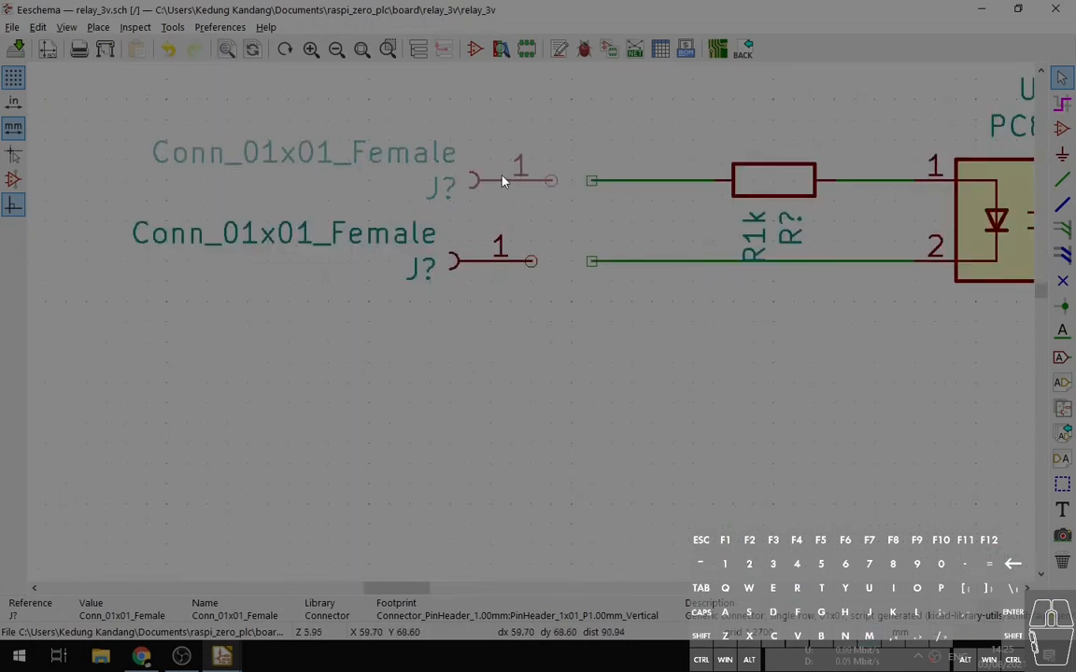
left_click(501, 179)
key("m")
left_click(520, 266)
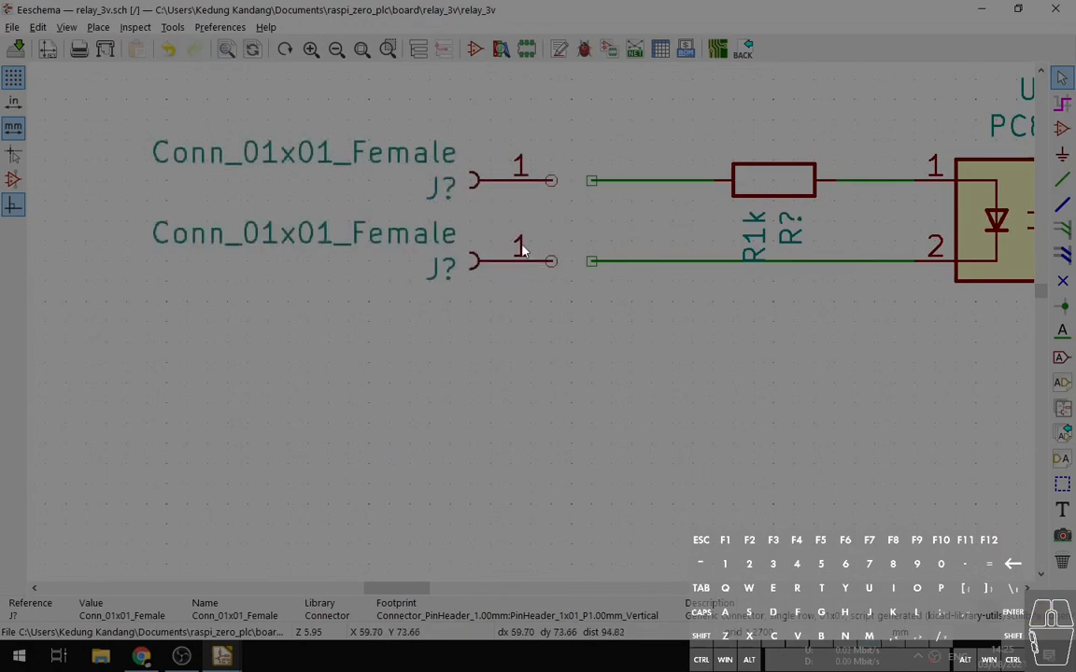
Wire the two input connectors' pins to the open wire ends leading to the R1k resistor and PC817 pin 2.
left_click(1063, 180)
left_click(592, 179)
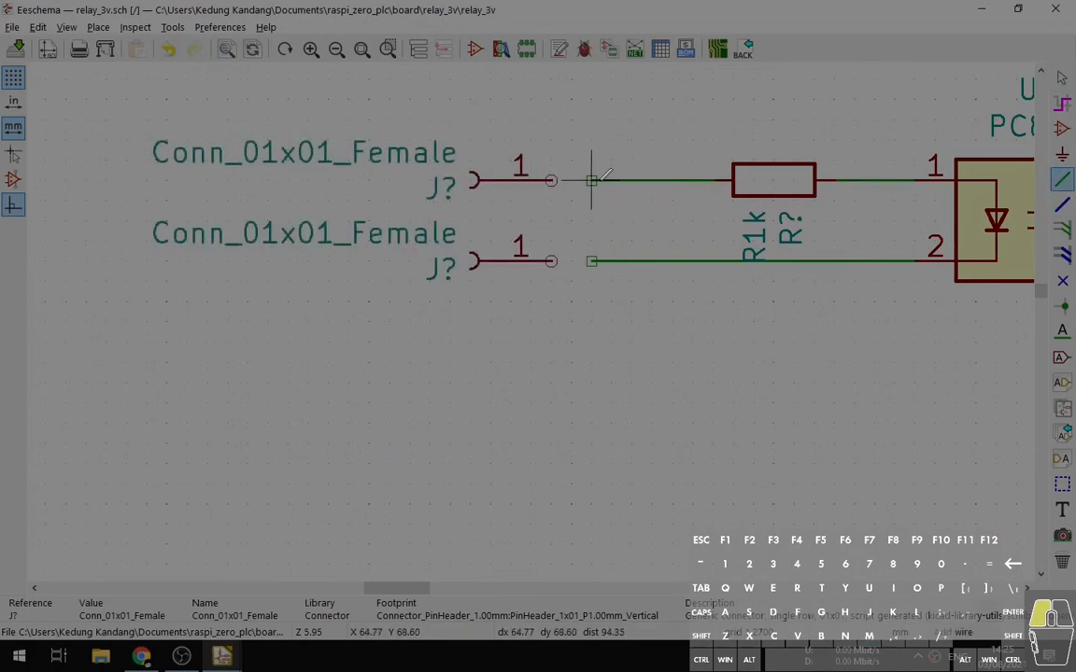
left_click(551, 179)
left_click(592, 261)
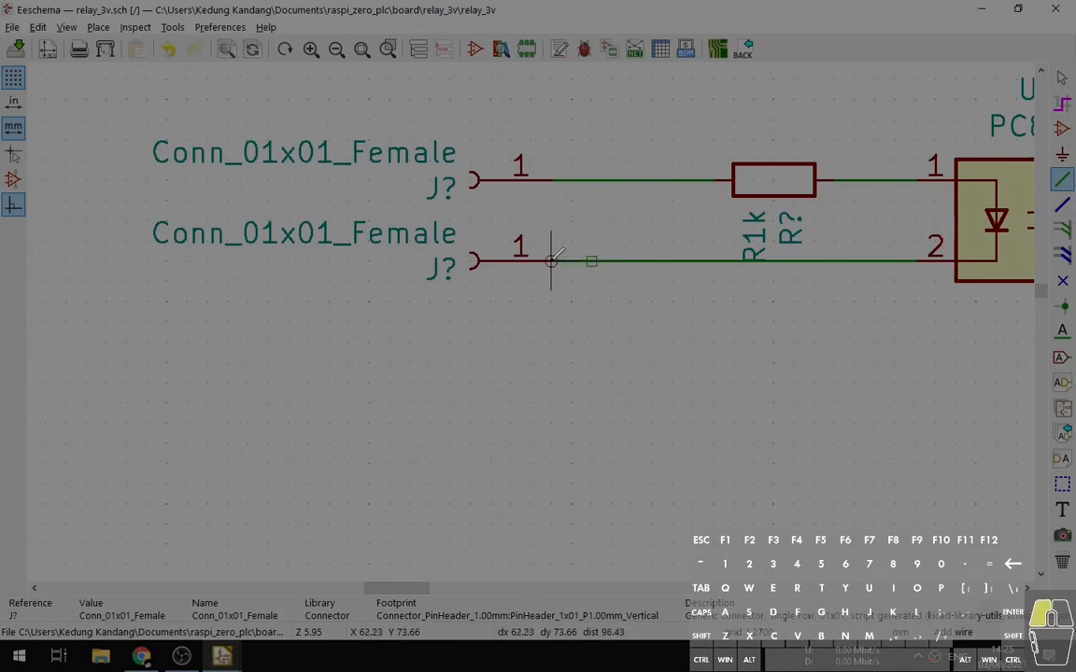
left_click(552, 260)
Delete the remaining unconnected Conn_01x01_Female connector above the PC817.
scroll(644, 349, "down", 1)
scroll(531, 321, "down", 3)
scroll(504, 266, "up", 2)
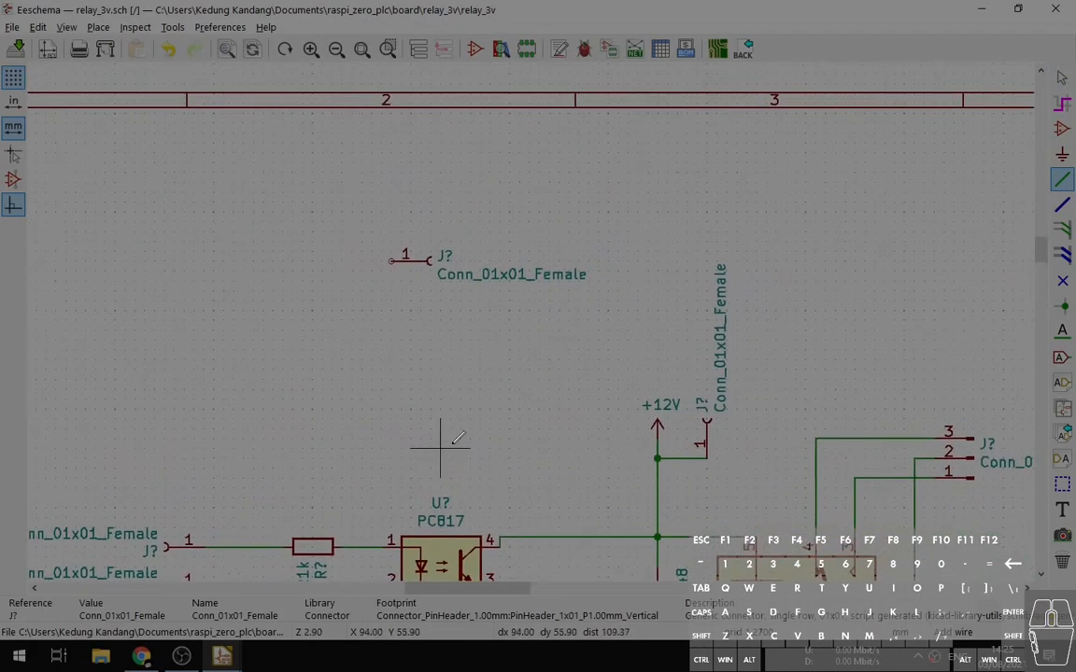
left_click_drag(350, 204, 436, 299)
middle_click_drag(508, 305, 431, 80)
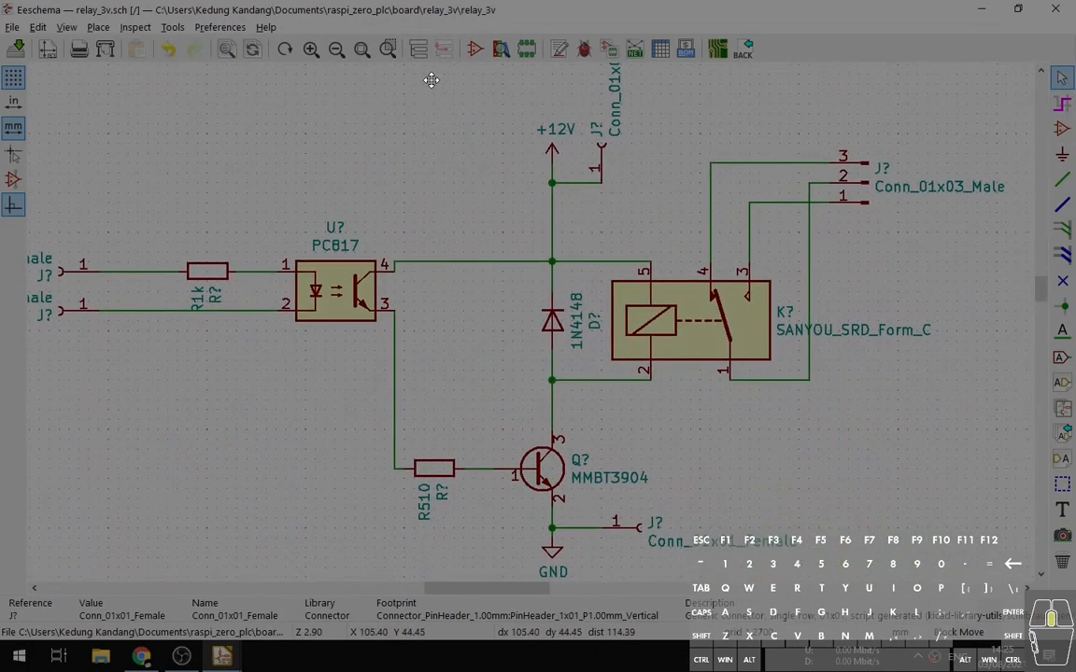
middle_click_drag(431, 79, 471, 198)
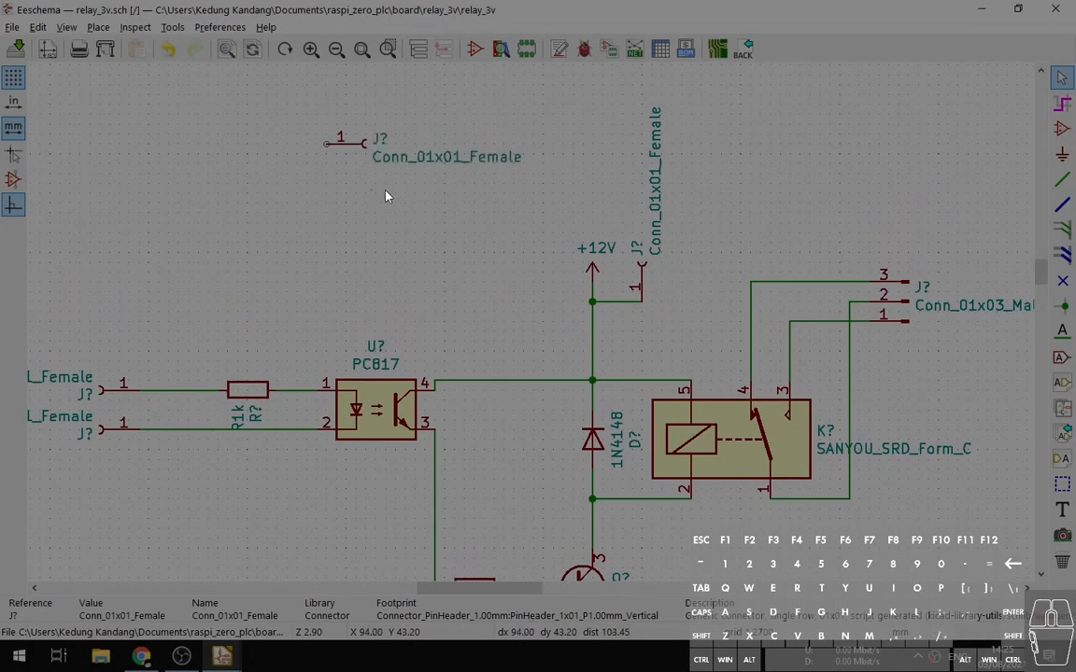
key("Escape")
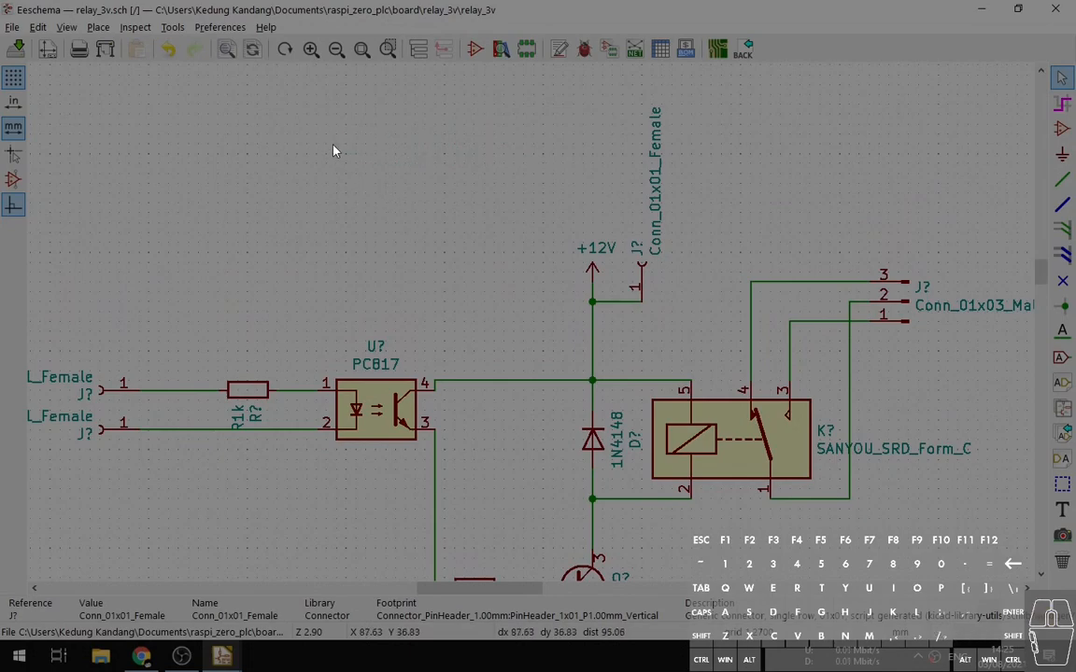
scroll(534, 328, "down", 1)
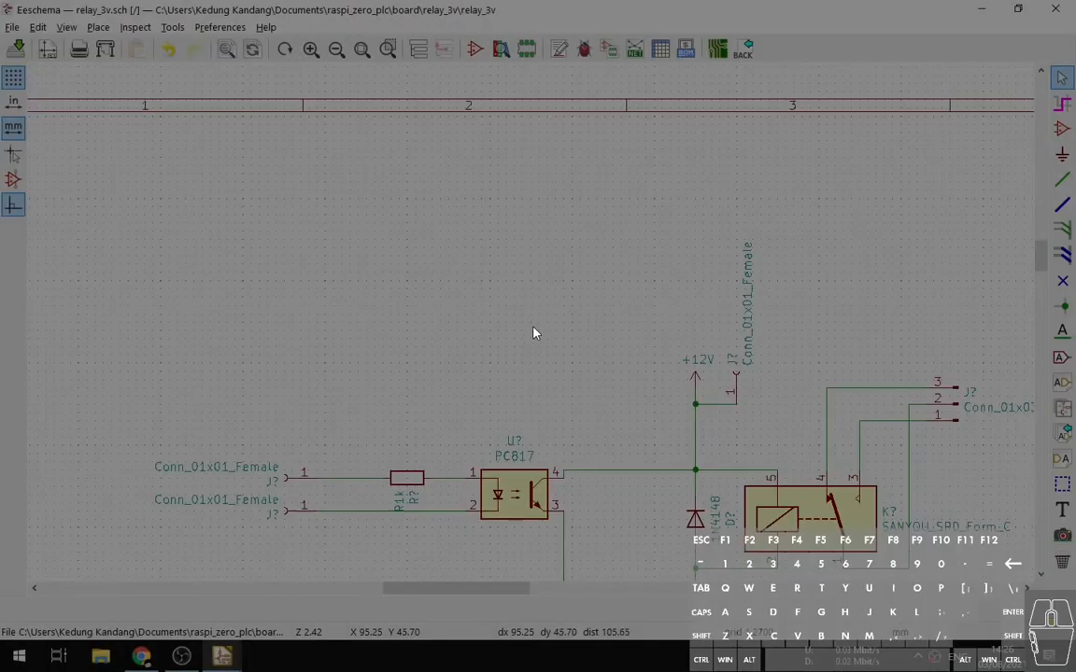
Move the R510 resistor down, out of the line between PC817 pin 3 and the MMBT3904's base.
scroll(534, 330, "down", 3)
scroll(533, 329, "up", 3)
scroll(548, 302, "down", 1)
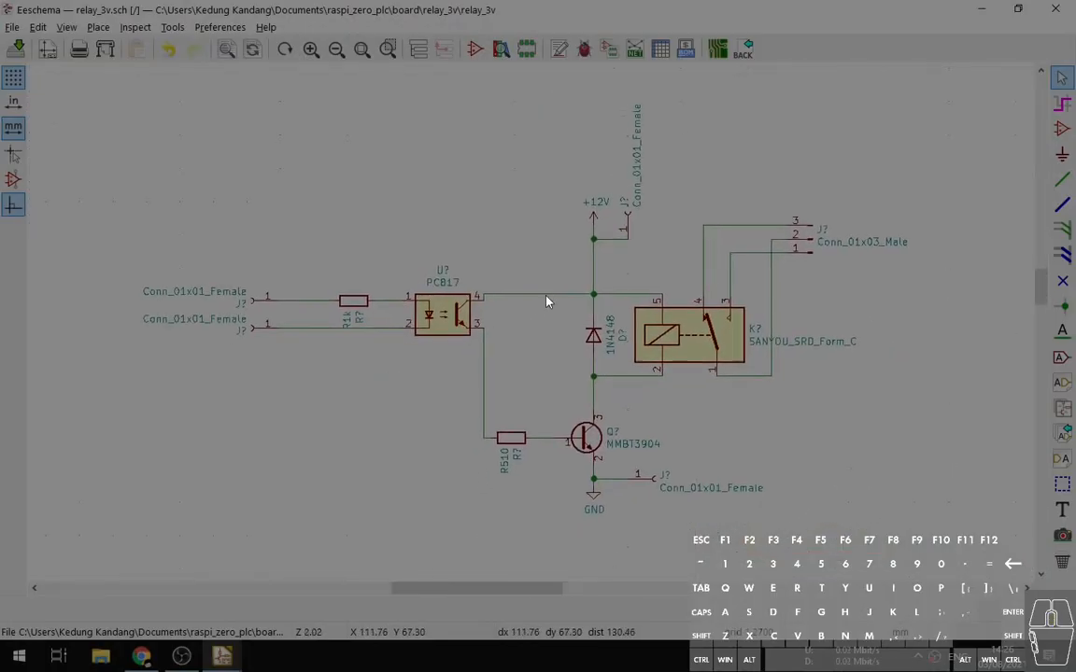
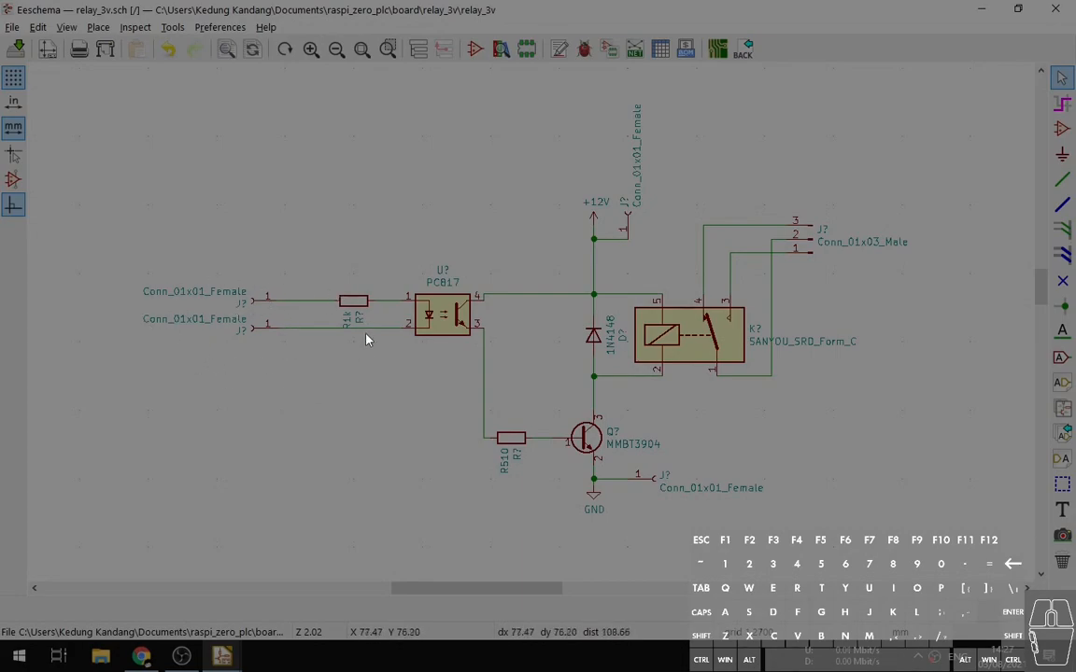
middle_click_drag(543, 212, 518, 204)
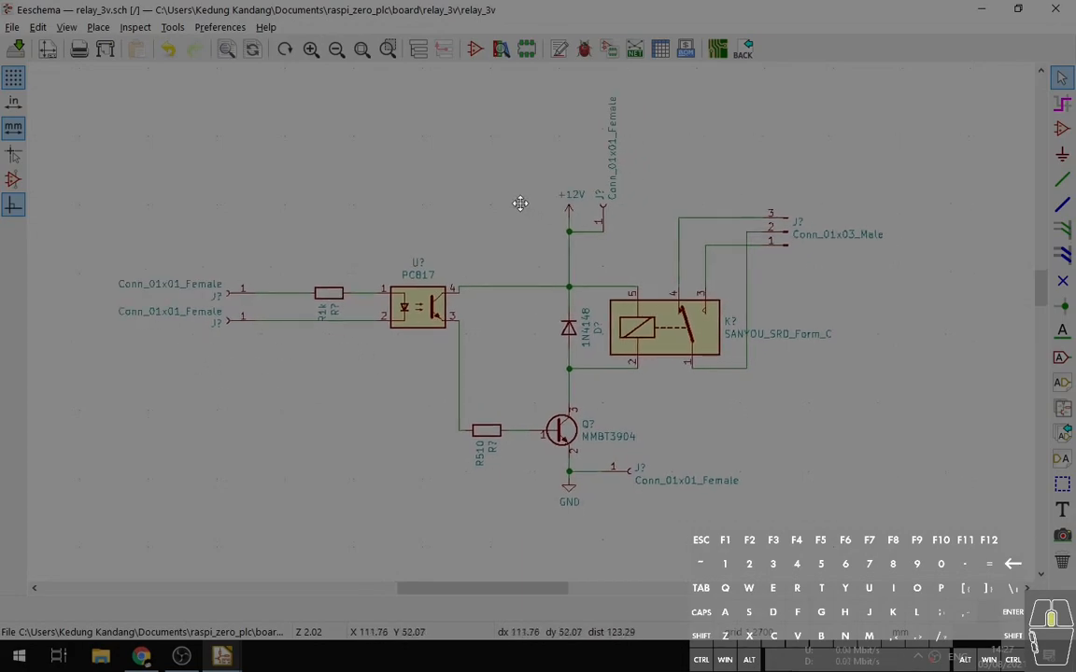
scroll(485, 470, "up", 3)
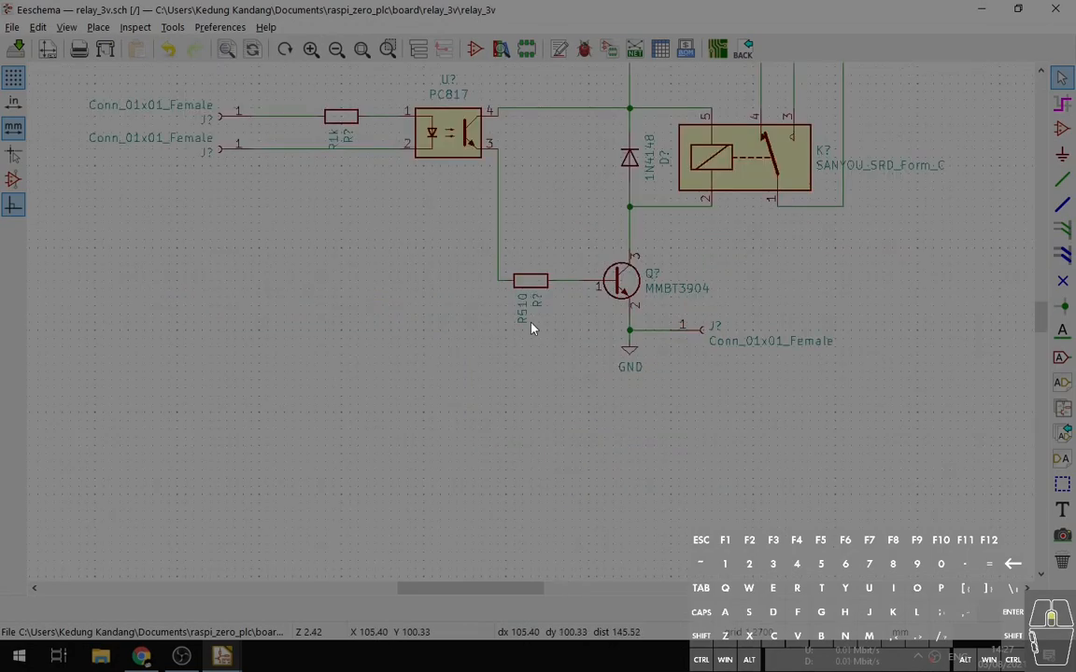
scroll(510, 411, "up", 1)
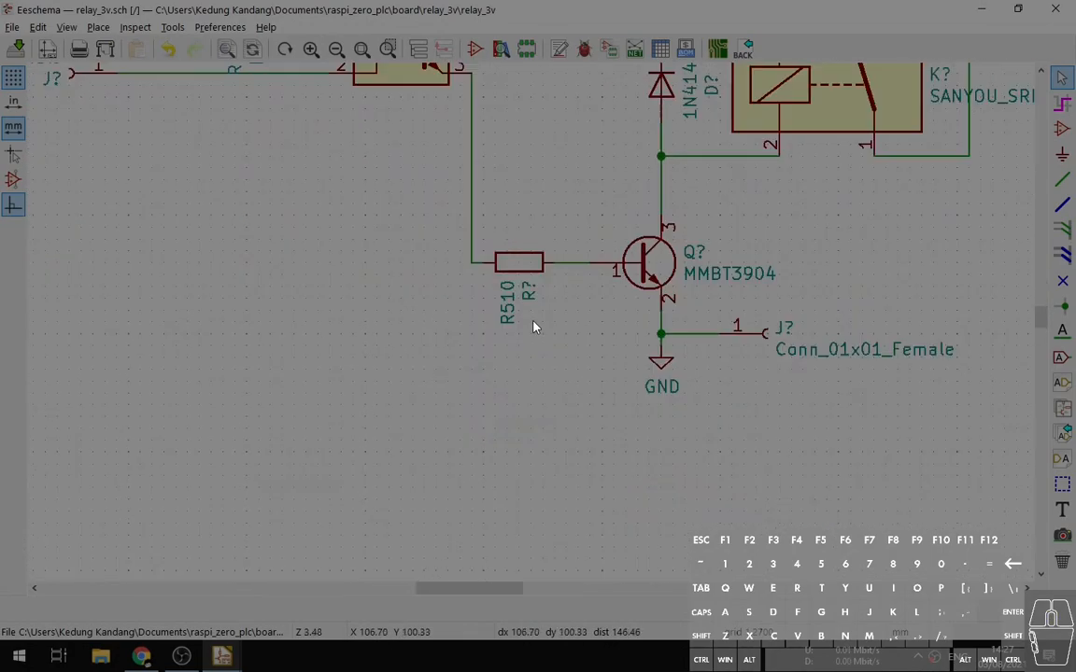
scroll(579, 280, "up", 1)
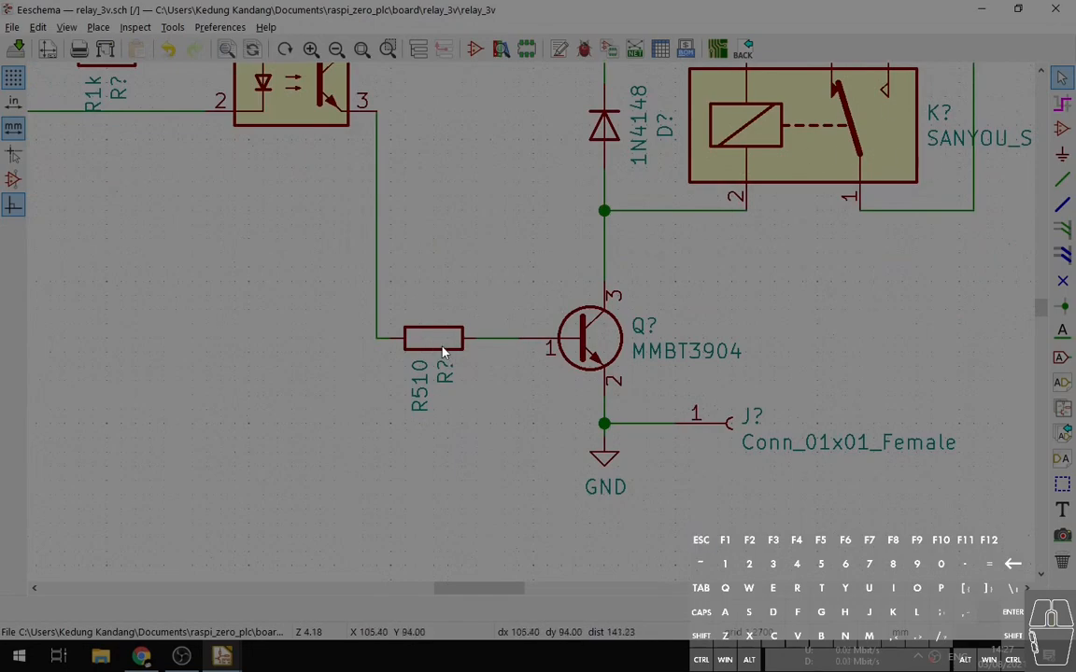
left_click(477, 343)
left_click_drag(477, 342, 467, 411)
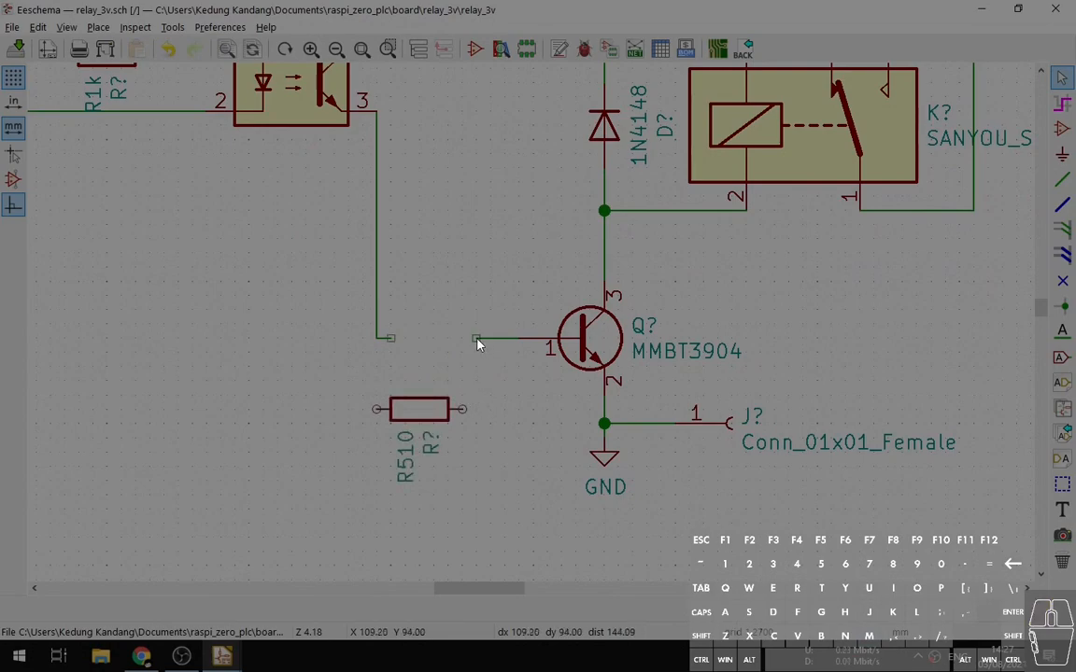
Shorten the open wire stub leading to pin 1 of the MMBT3904 transistor.
left_click_drag(477, 340, 490, 341)
left_click(490, 342)
key("Delete")
left_click(1054, 190)
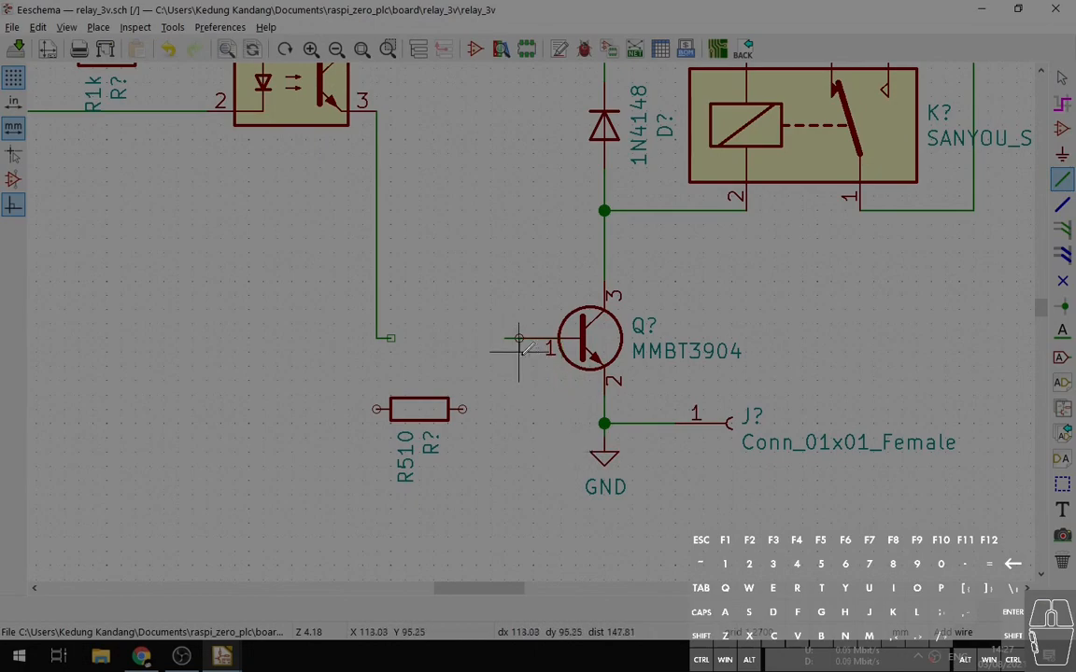
key("Escape")
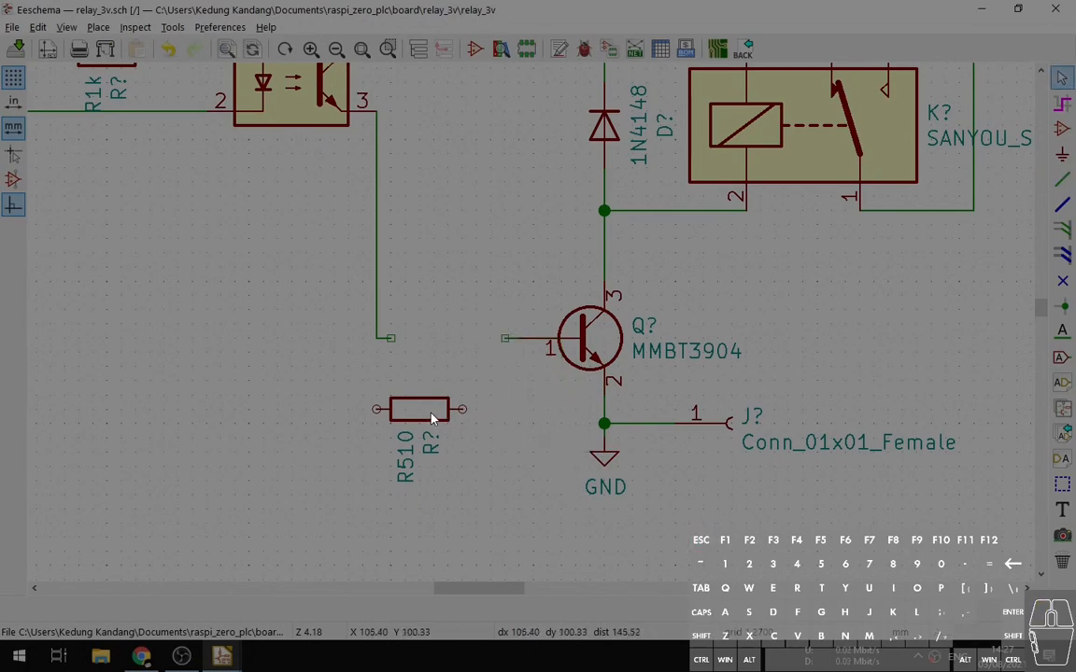
Move R510 back against the shortened base wire and wire its free pin to the open wire from PC817 pin 3.
left_click_drag(446, 422, 467, 360)
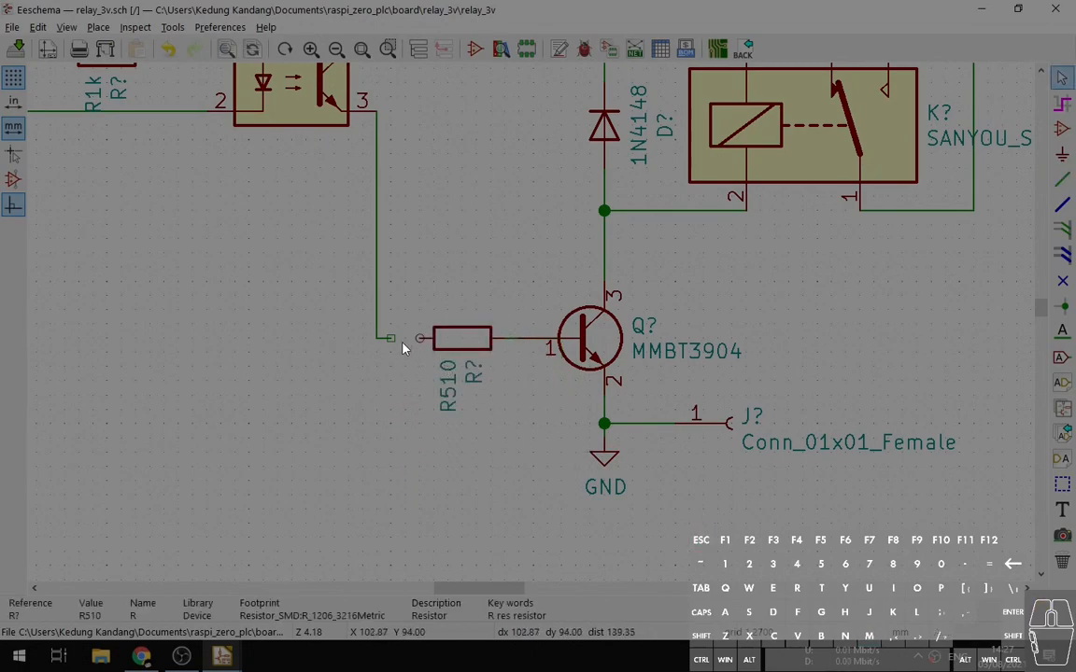
key("w")
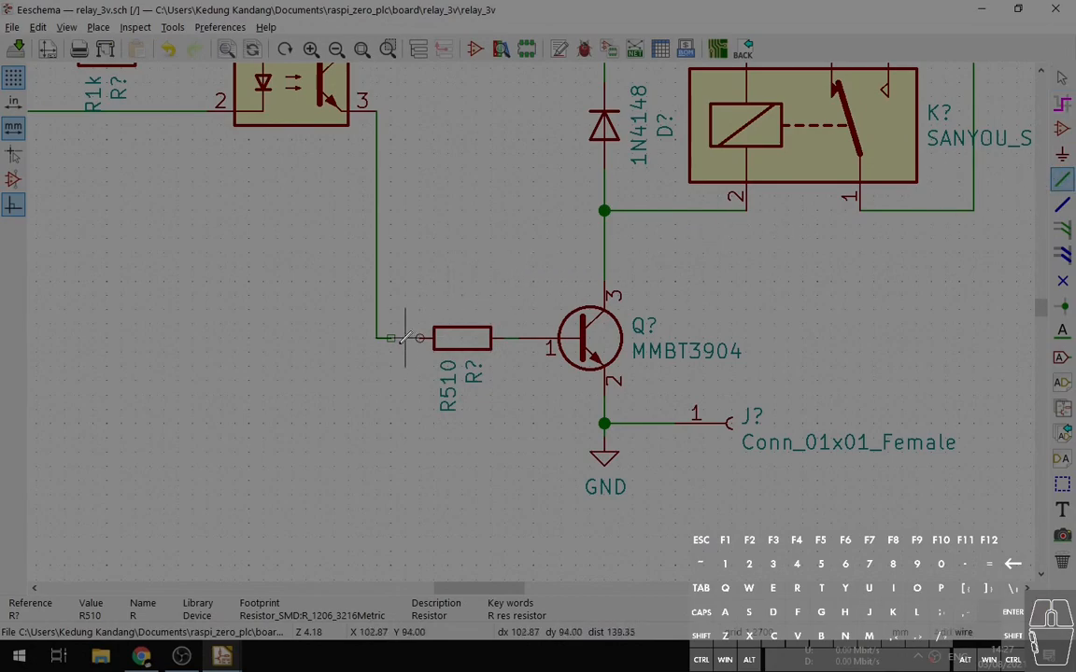
scroll(436, 408, "up", 1)
scroll(512, 312, "down", 6)
scroll(523, 312, "up", 6)
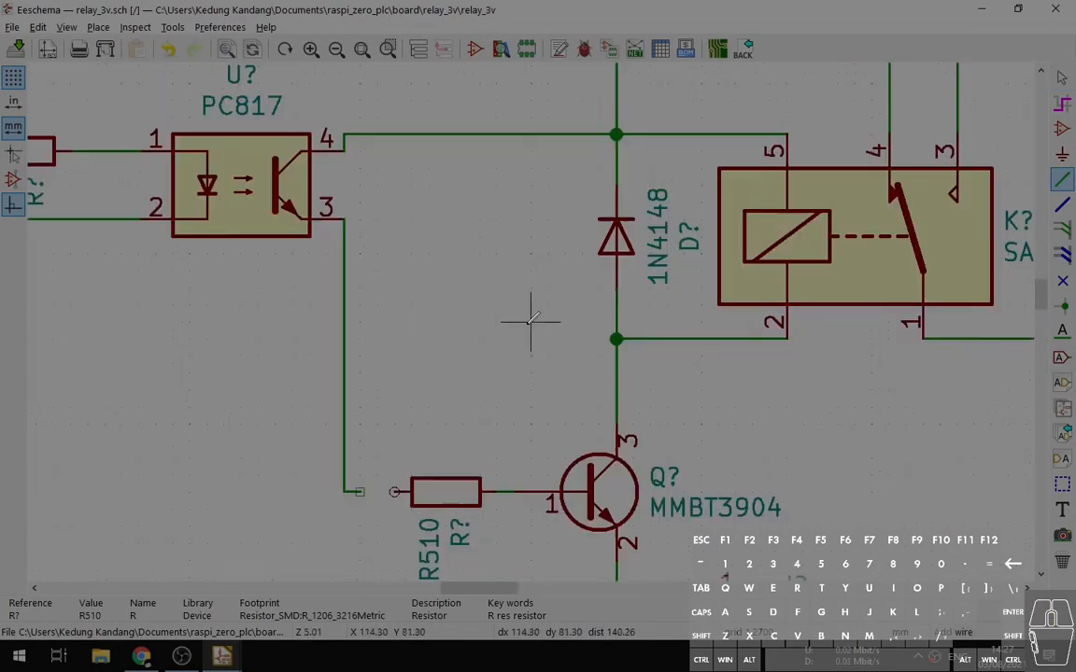
left_click(394, 492)
left_click(359, 493)
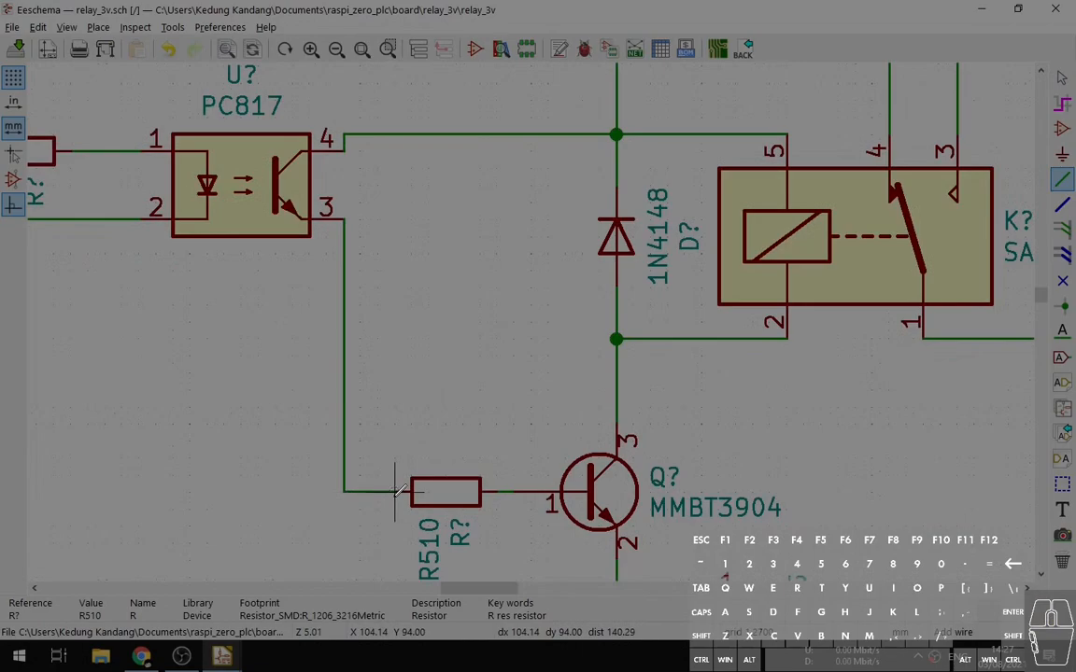
scroll(558, 350, "down", 1)
key("Escape")
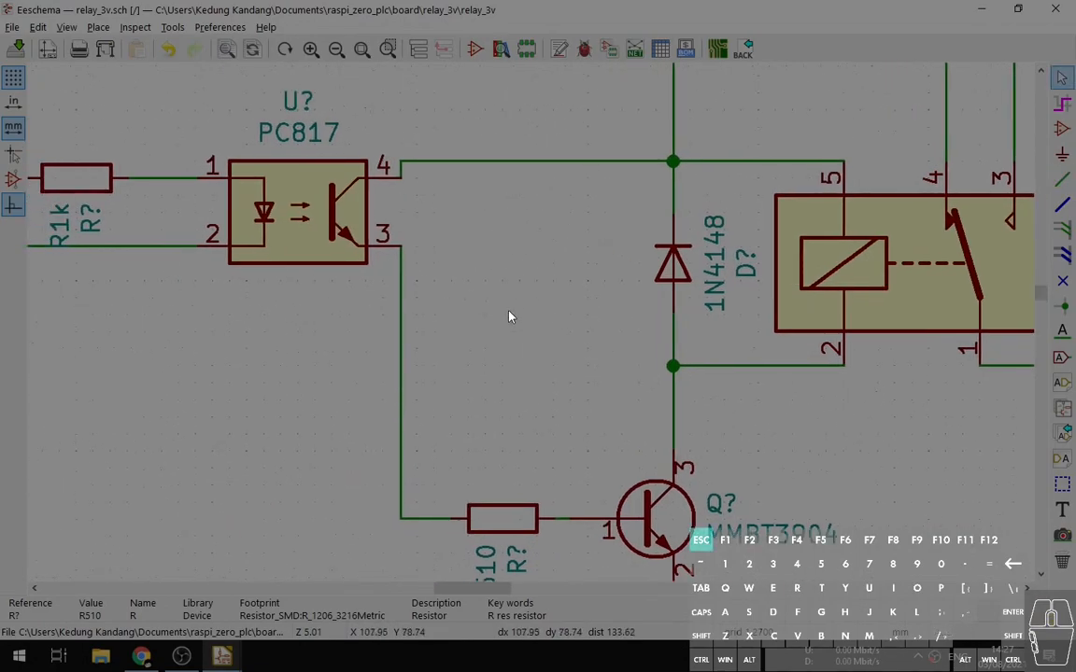
Examine the whole relay circuit, from the input connectors through the PC817 and transistor to the relay's output connector.
scroll(523, 322, "down", 3)
scroll(532, 328, "up", 3)
scroll(518, 324, "down", 3)
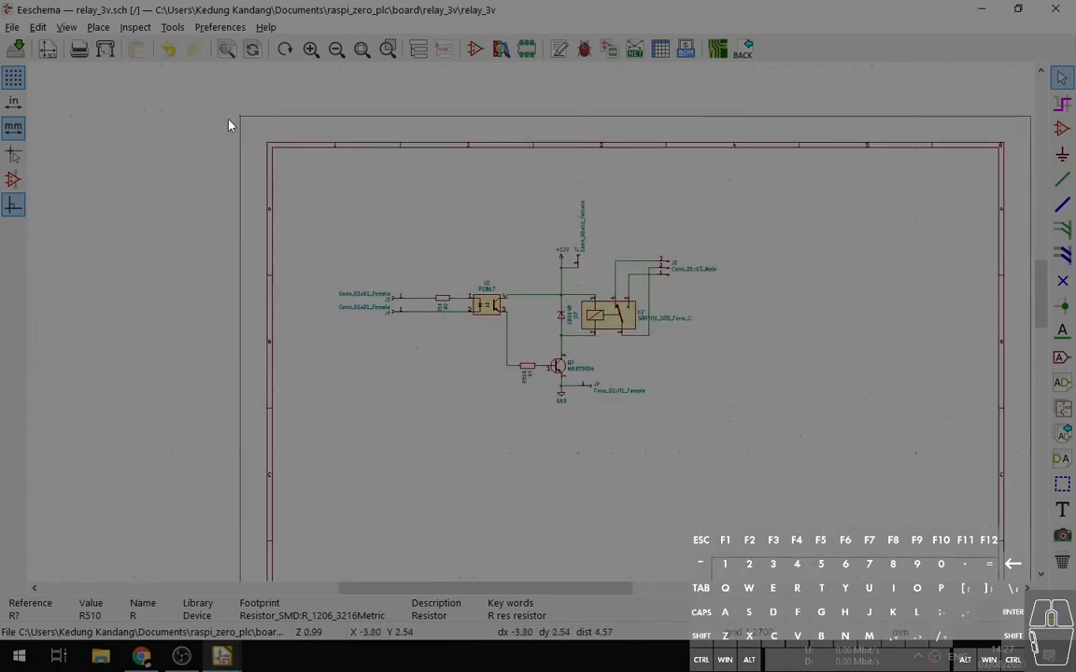
scroll(476, 290, "up", 3)
scroll(477, 289, "down", 3)
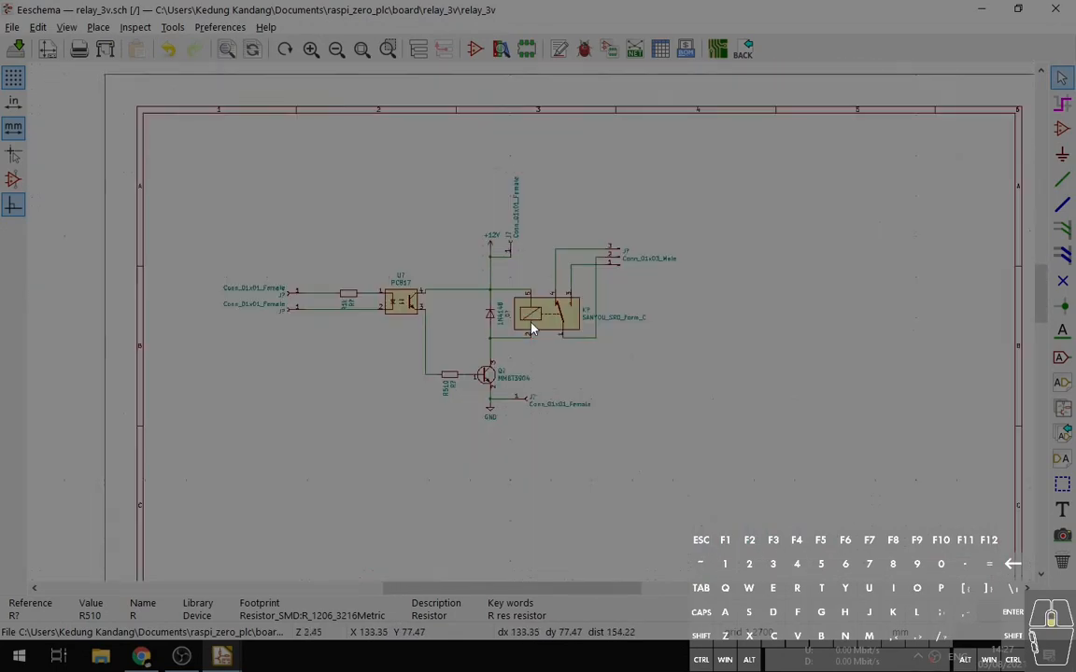
scroll(584, 335, "up", 3)
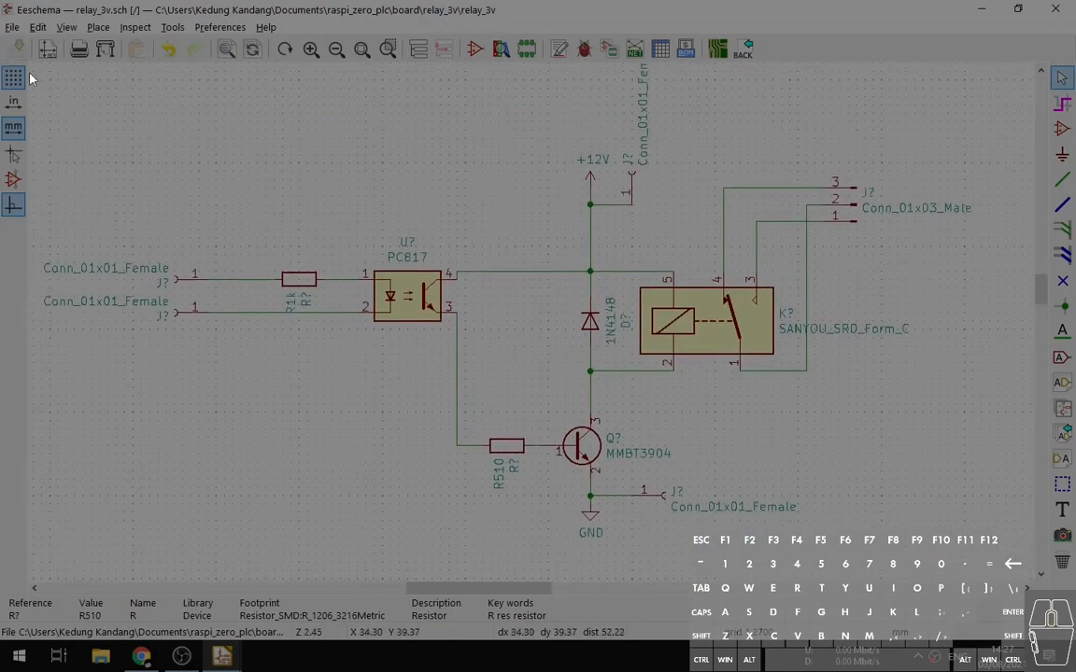
middle_click_drag(392, 215, 385, 254)
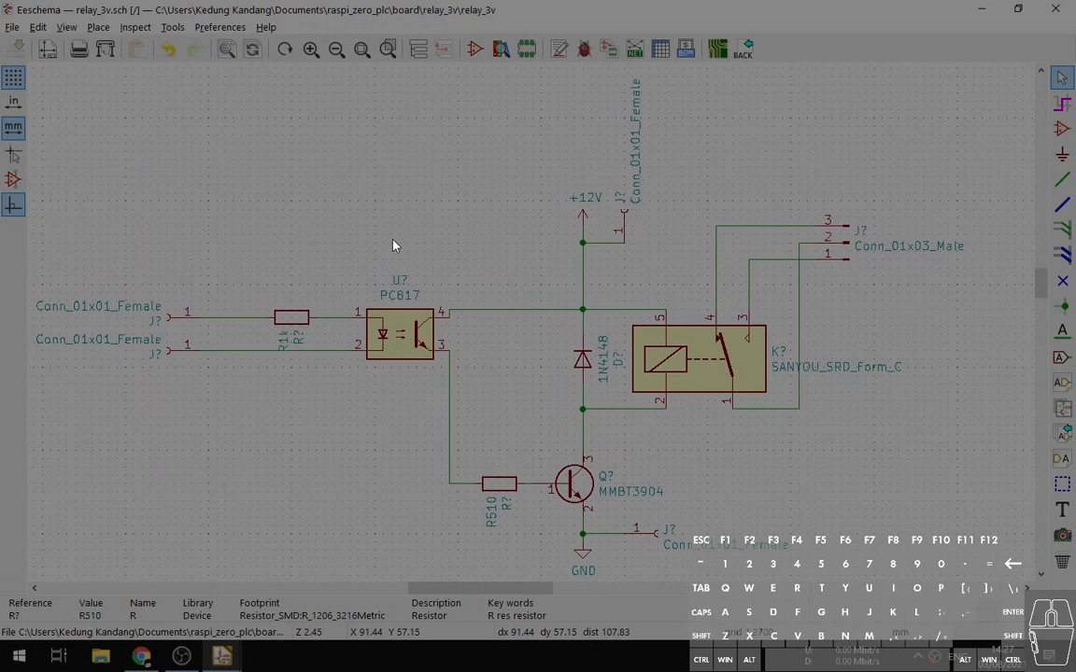